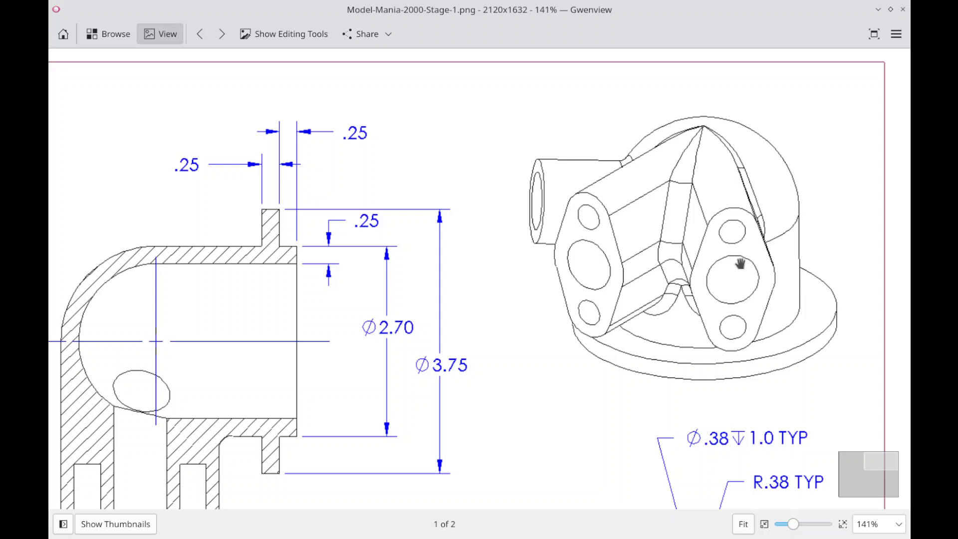
Step: Examine the swing arm drawing, covering the isometric view, Section A-A and the dimensions of Section B-B
mouse_move(605, 321)
mouse_down()
mouse_move(520, 322)
mouse_move(561, 231)
mouse_up()
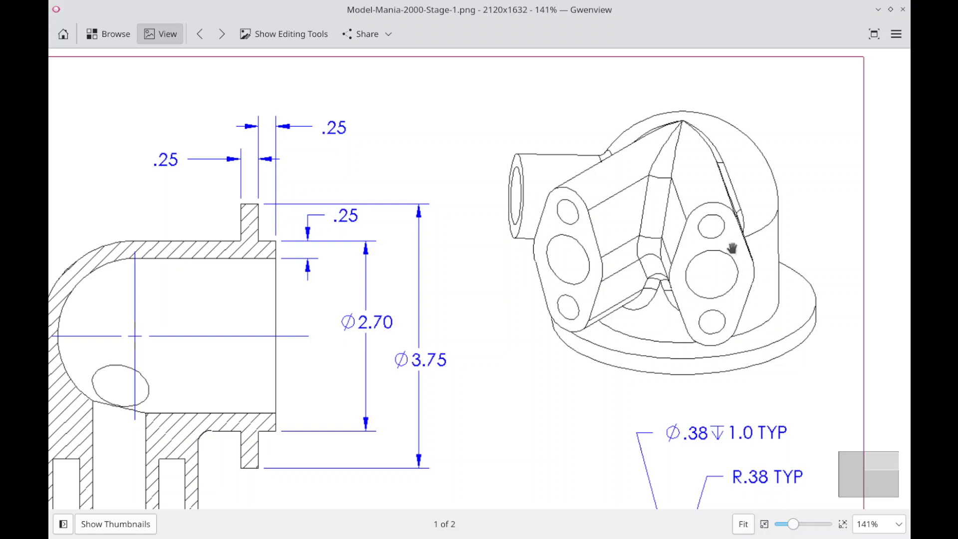
drag(789, 343, 800, 331)
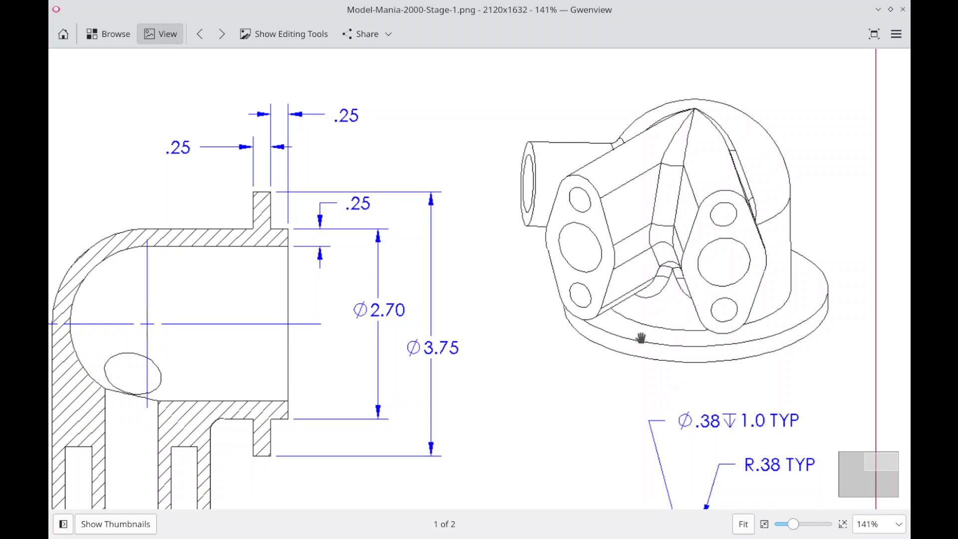
drag(604, 354, 685, 283)
ctrl+scroll(685, 283, down, 3)
mouse_move(640, 343)
mouse_down()
mouse_move(620, 357)
mouse_move(629, 368)
mouse_move(644, 343)
mouse_up()
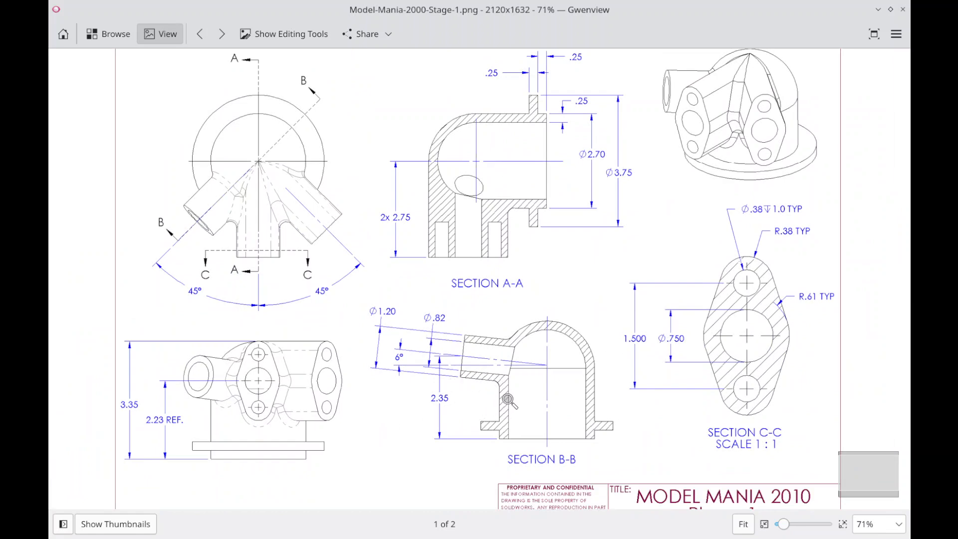
ctrl+scroll(505, 401, up, 1)
ctrl+scroll(505, 401, up, 2)
ctrl+scroll(399, 265, down, 1)
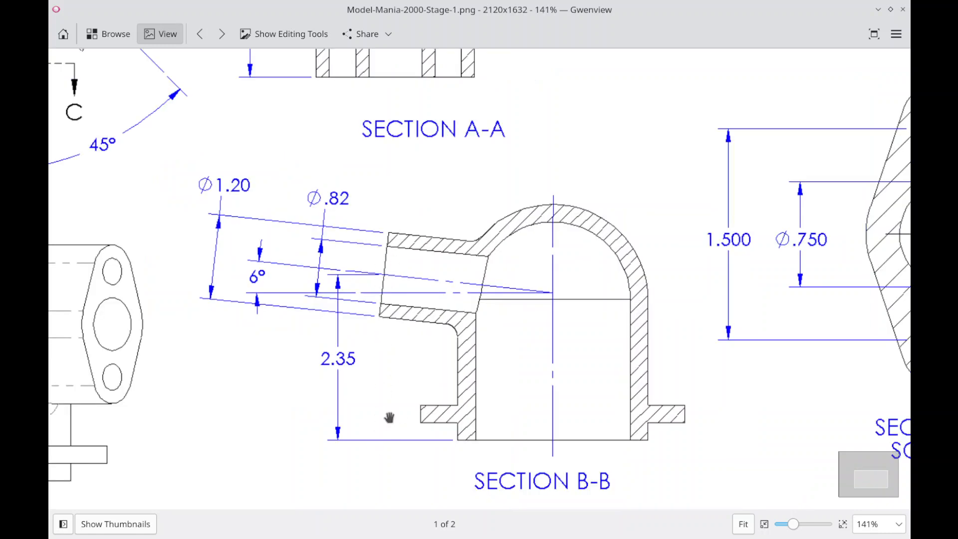
ctrl+scroll(663, 264, down, 2)
ctrl+scroll(606, 314, down, 1)
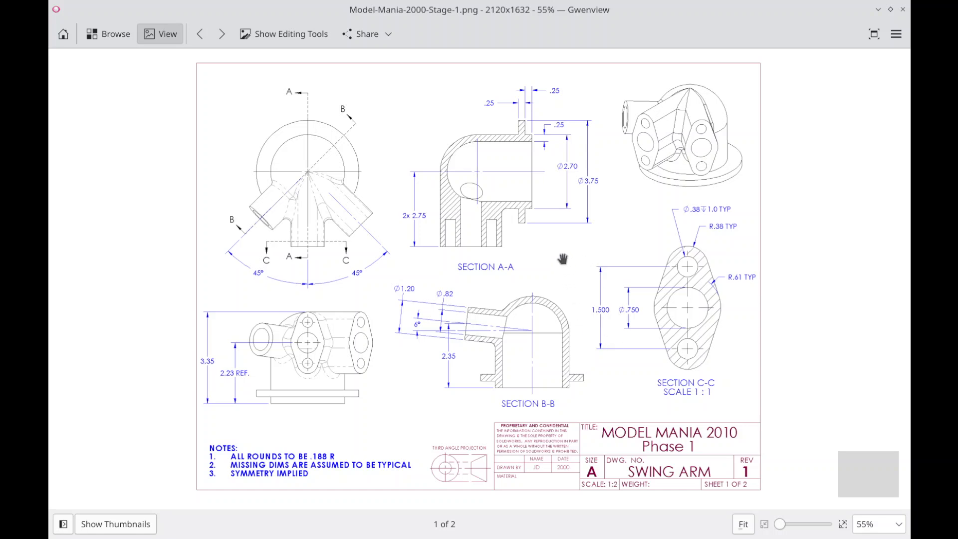
Step: Switch to FreeCAD and create a body in the MM2000-1 document with an empty sketch on the XZ plane
key(alt+Tab)
key(Escape)
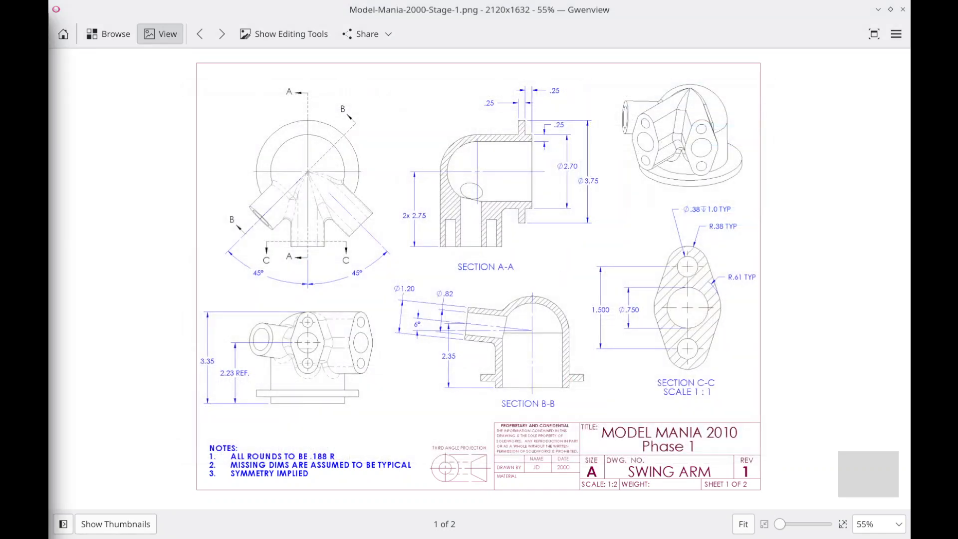
key(alt+Tab)
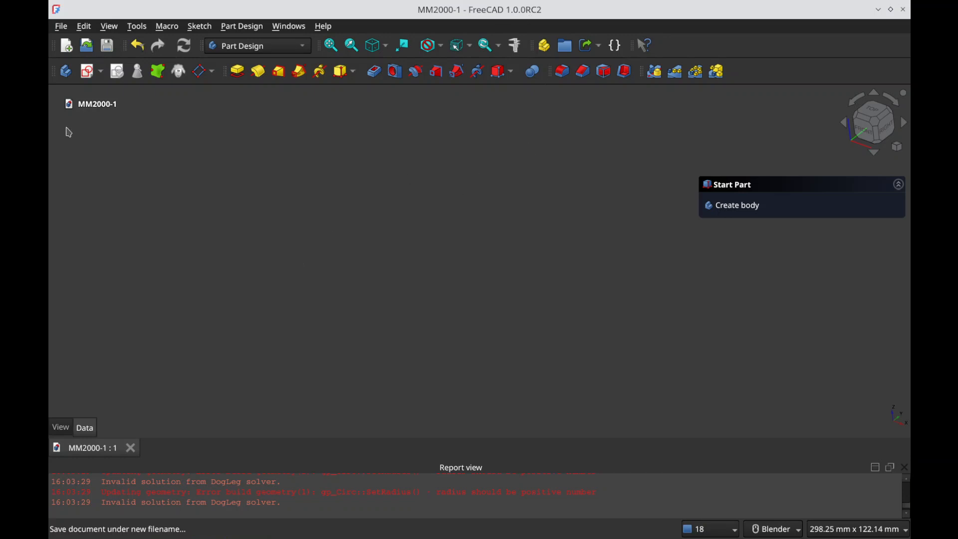
click(97, 104)
click(65, 72)
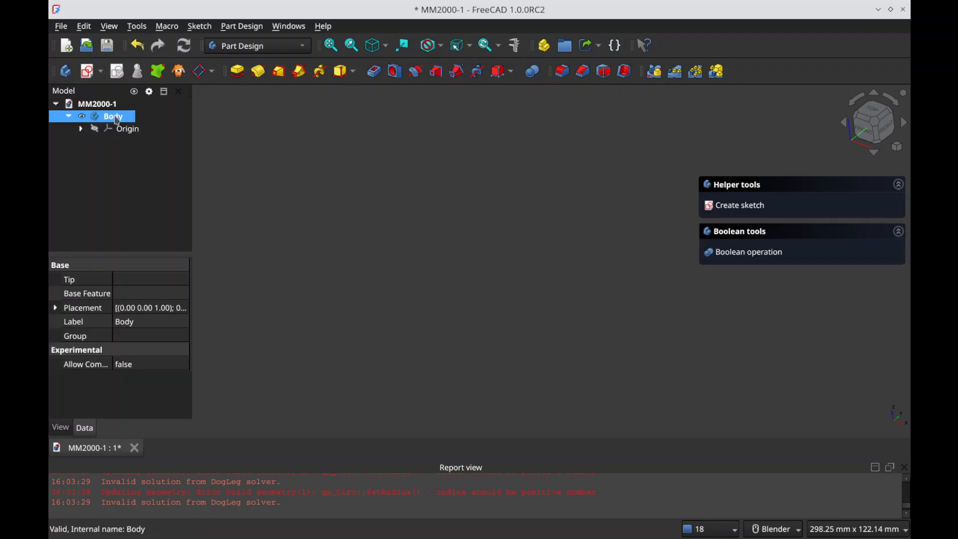
click(87, 72)
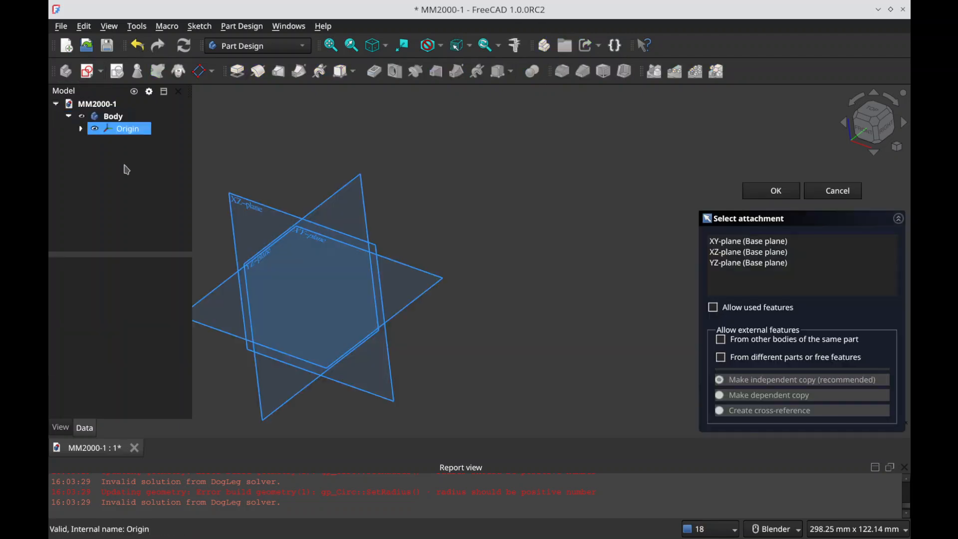
click(250, 205)
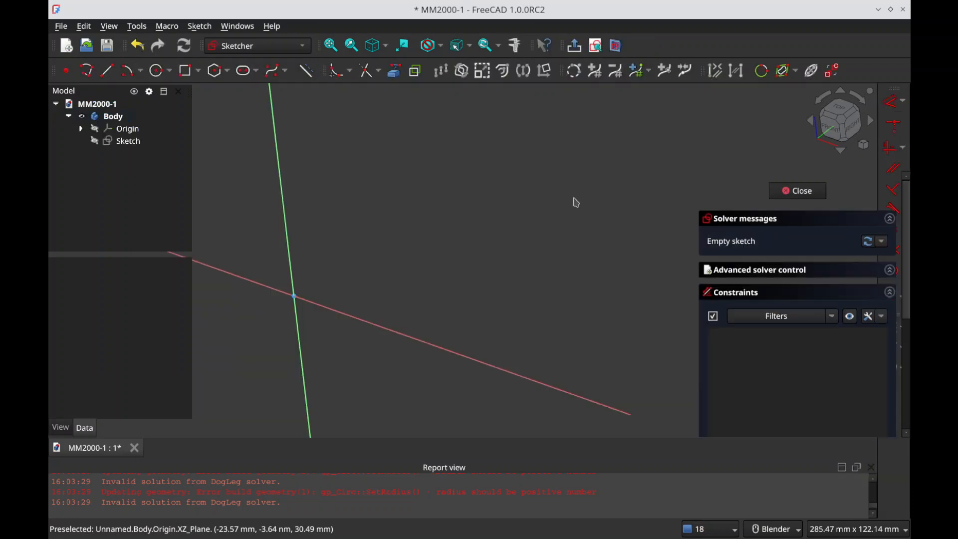
scroll(611, 206, down, 3)
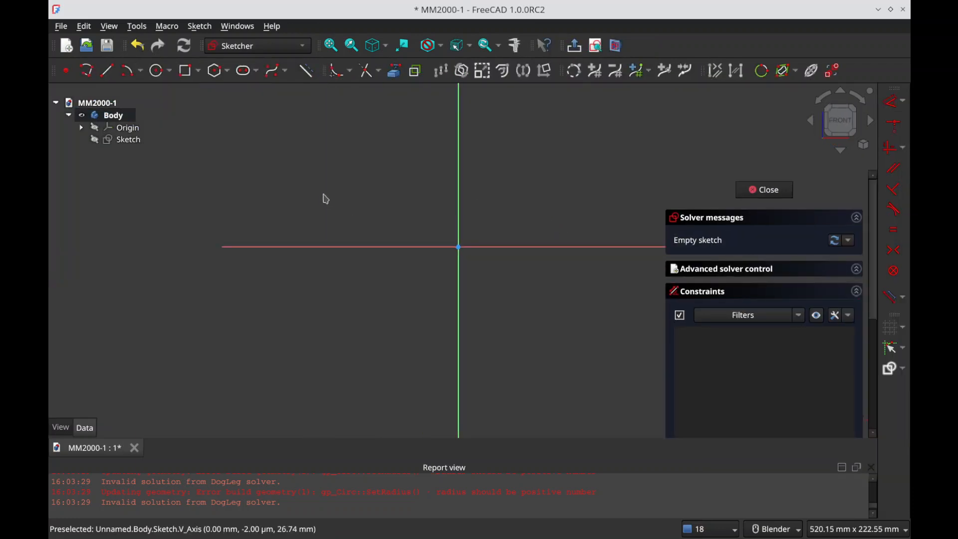
key(Escape)
Step: Rename the new sketch as MasterFront
click(136, 143)
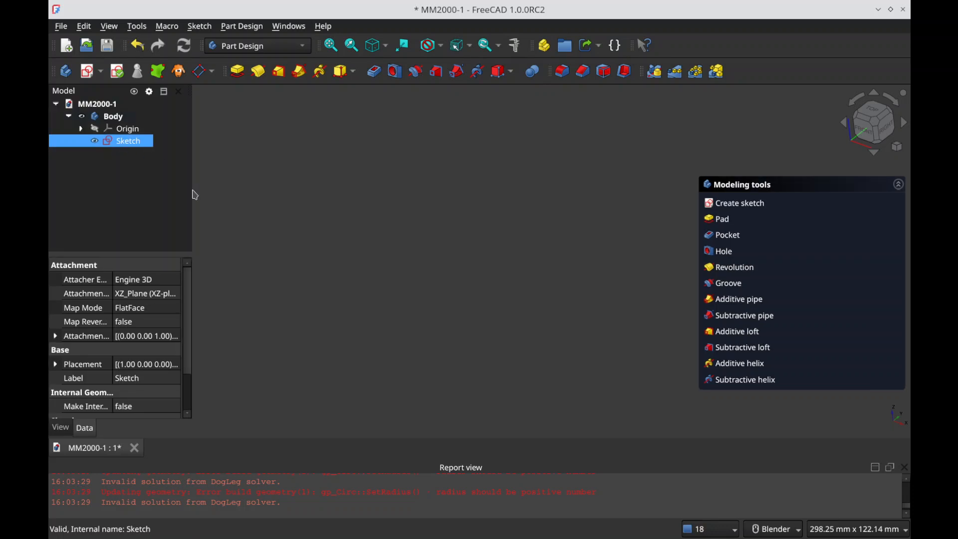
key(F2)
key(Home)
text(Mast)
key(End)
text(Front)
key(Return)
click(169, 182)
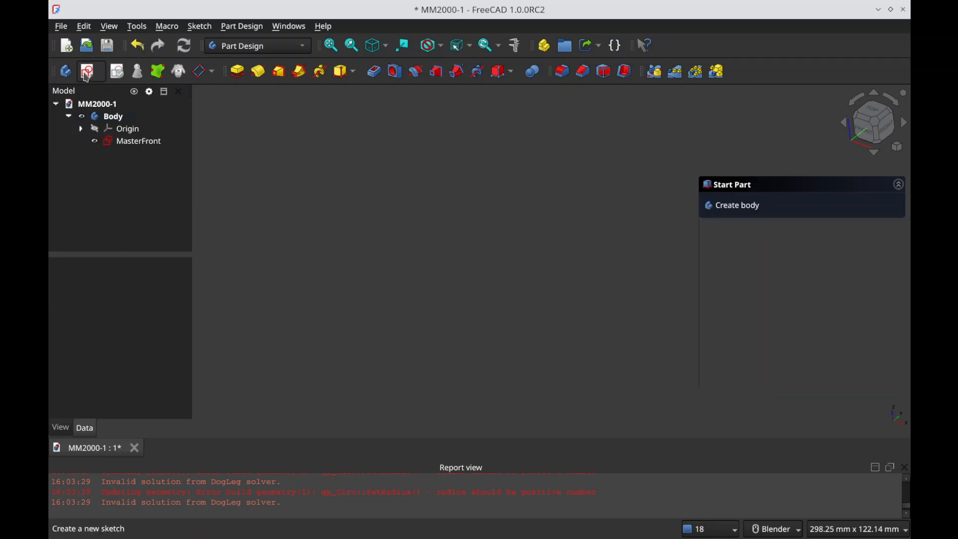
click(140, 142)
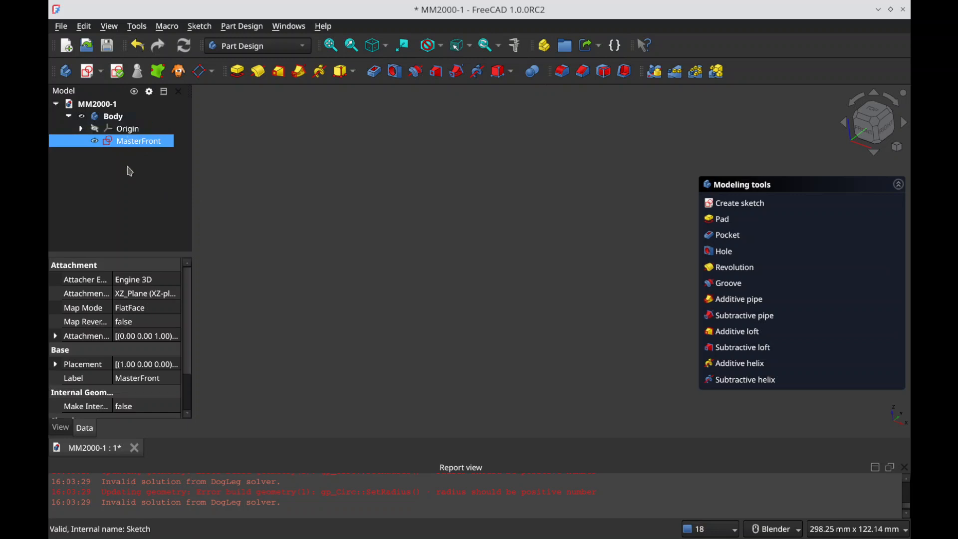
click(126, 158)
Step: Create a new spreadsheet in the Spreadsheet workbench and clear the report view's messages
click(258, 46)
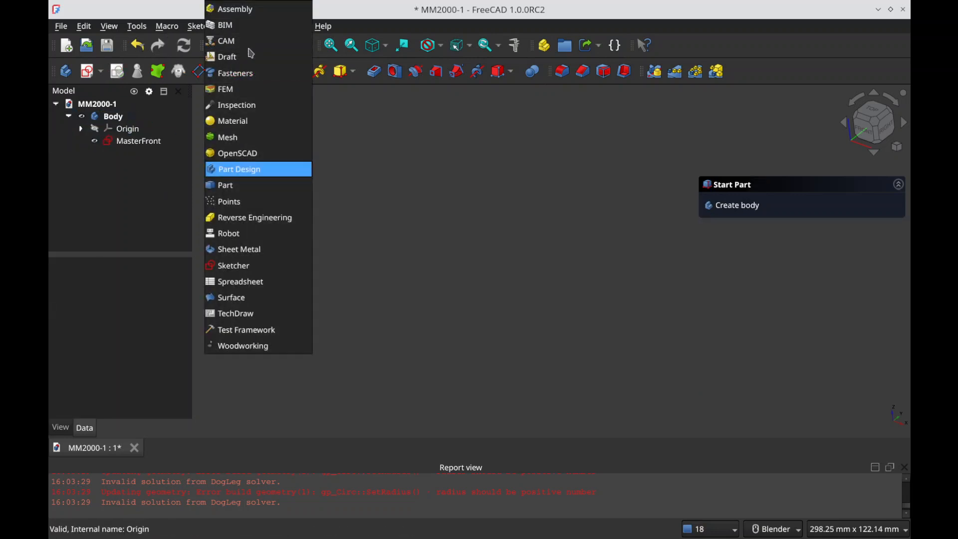
click(239, 281)
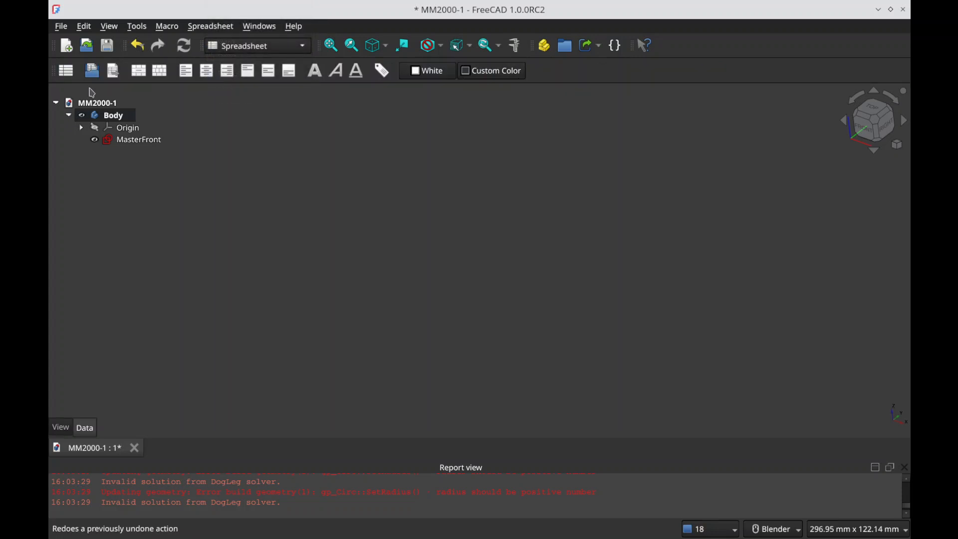
click(66, 71)
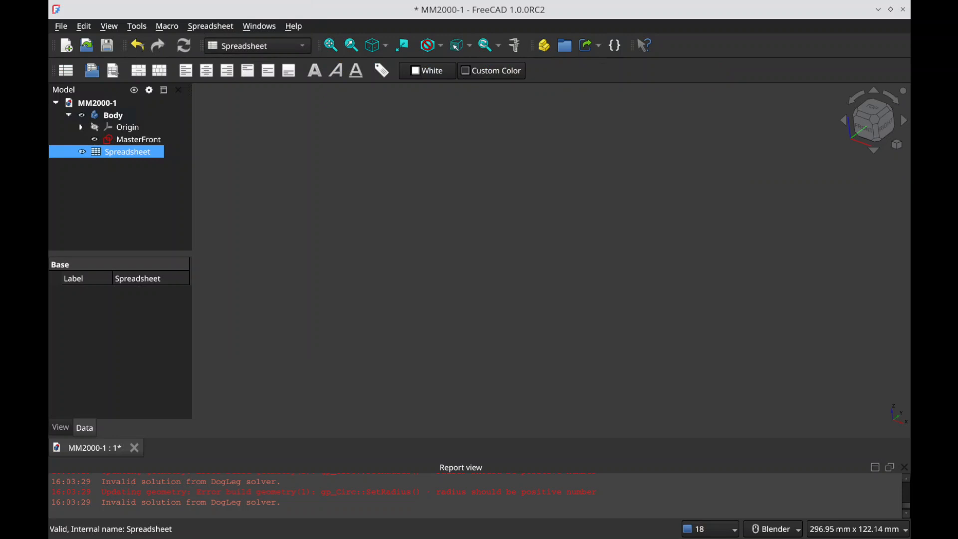
click(142, 212)
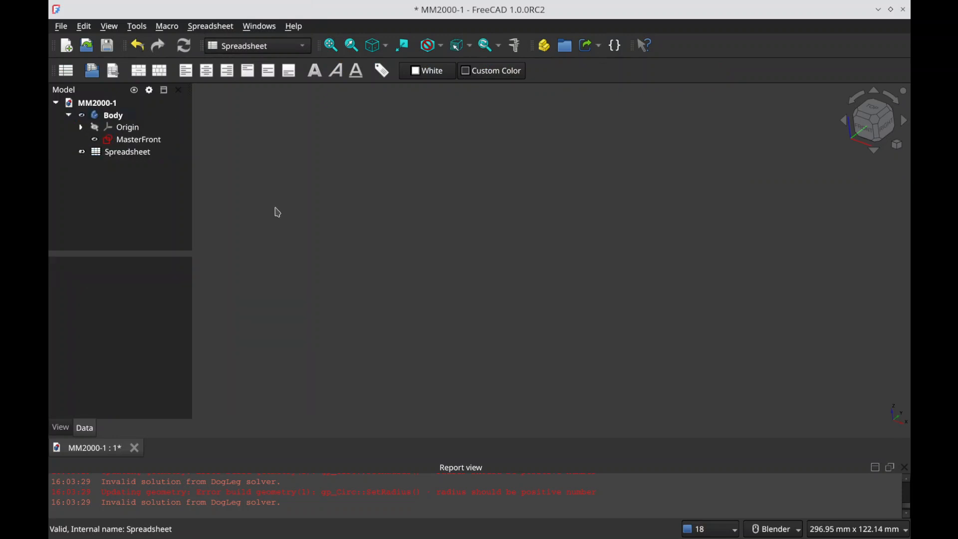
click(119, 155)
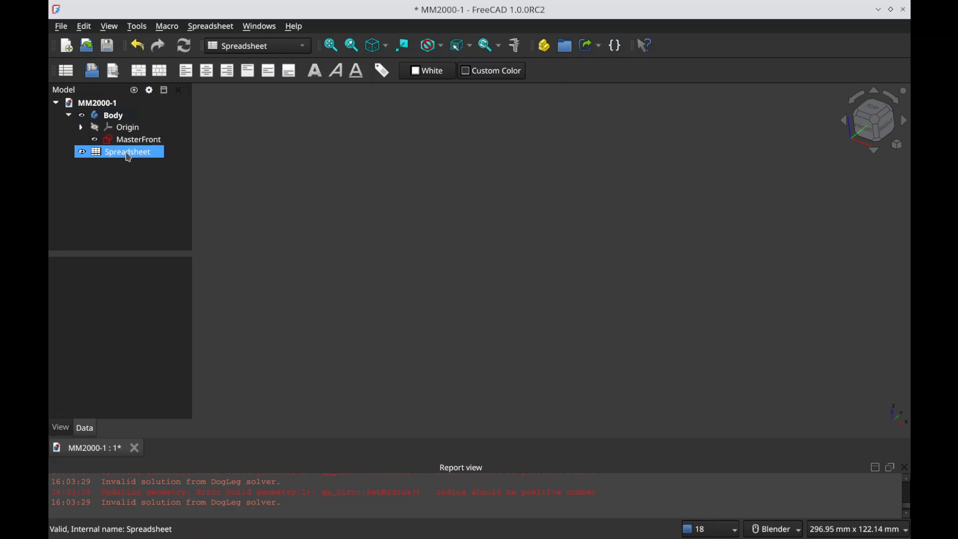
click(219, 178)
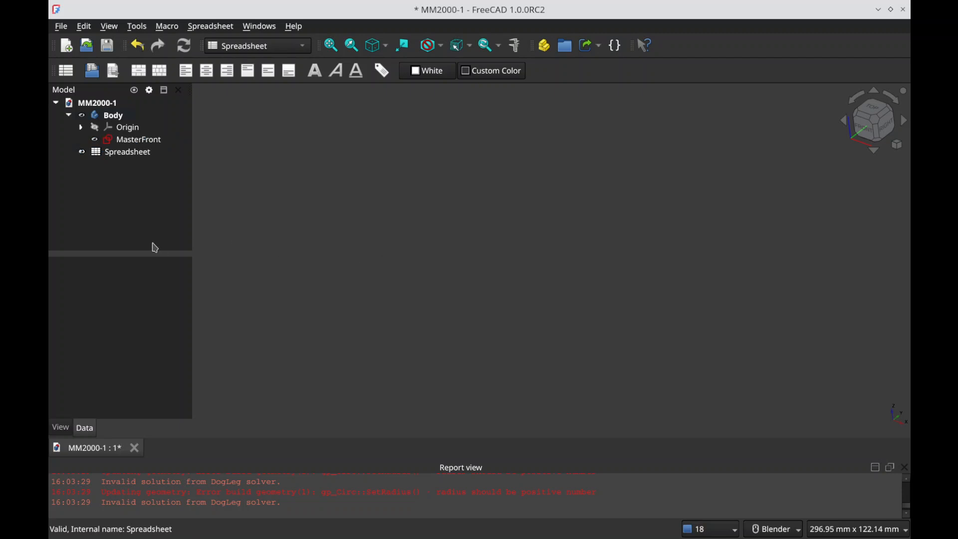
right_click(310, 506)
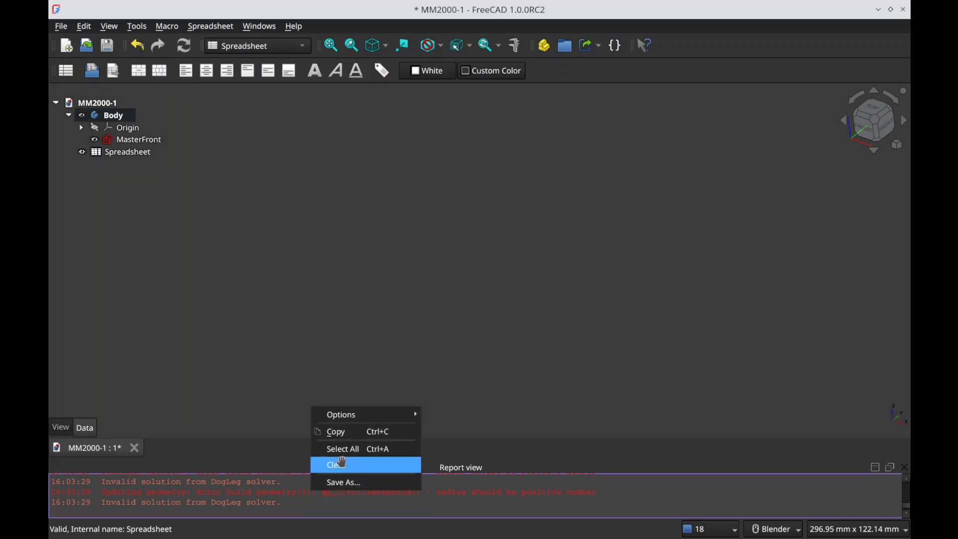
click(341, 463)
Step: Rename the spreadsheet as d and open it for editing
click(139, 140)
click(130, 152)
key(F2)
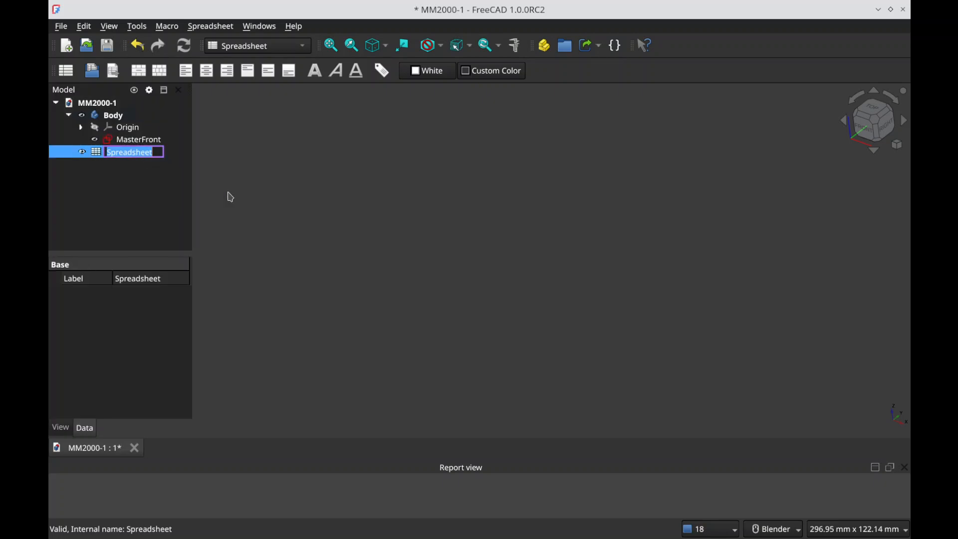
text(d)
key(Return)
double_click(121, 154)
drag(311, 138, 271, 194)
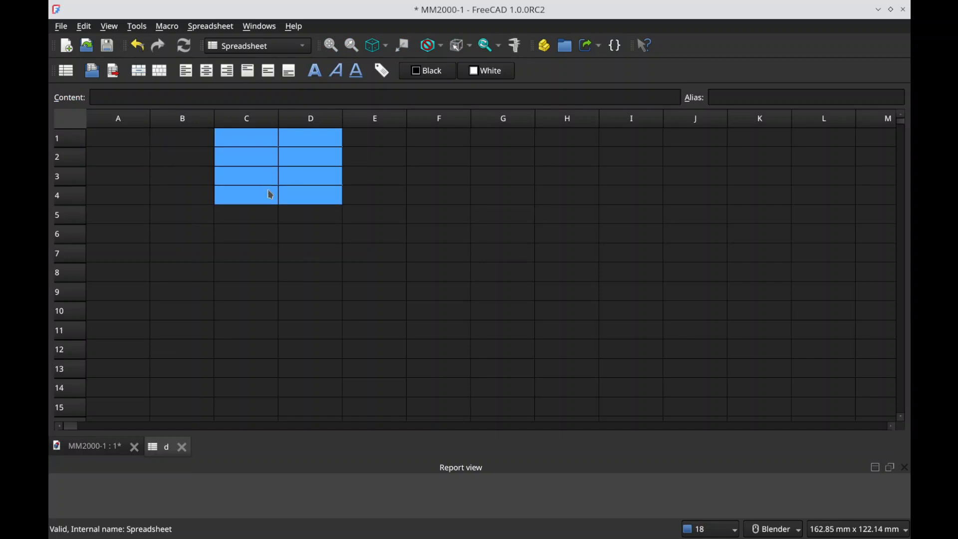
click(120, 142)
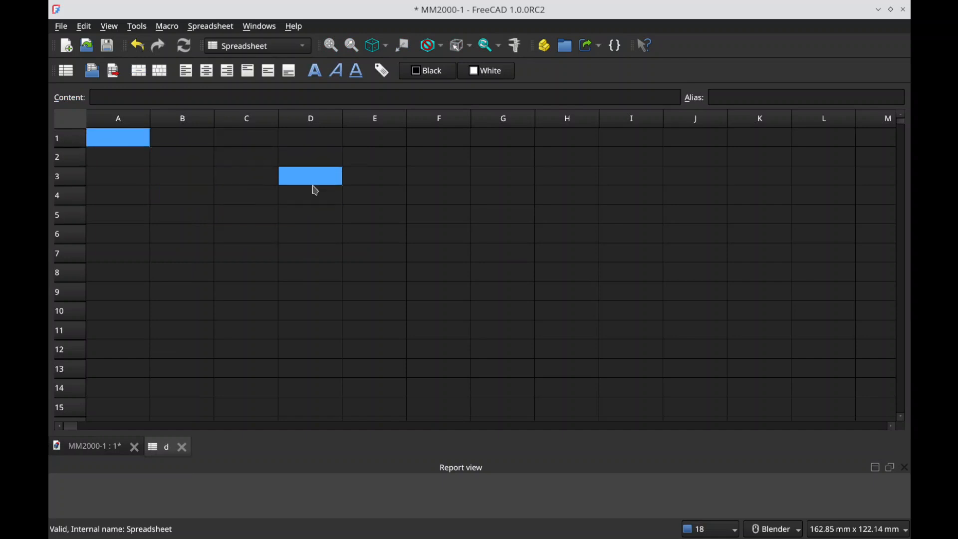
Step: Arrange the FreeCAD spreadsheet and the Gwenview swing arm drawing side by side
key(alt+Tab)
key(alt+Tab)
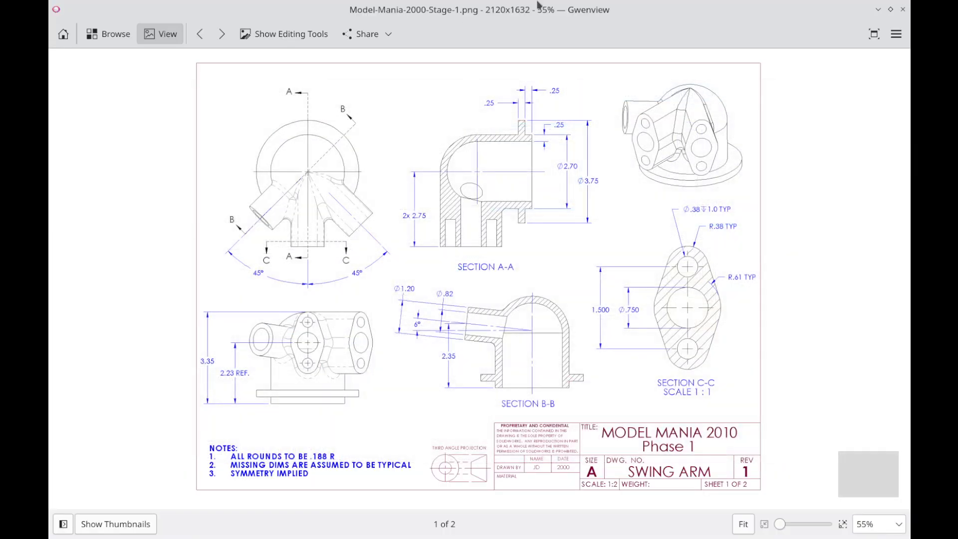
drag(621, 56, 909, 201)
click(374, 214)
drag(426, 10, 52, 227)
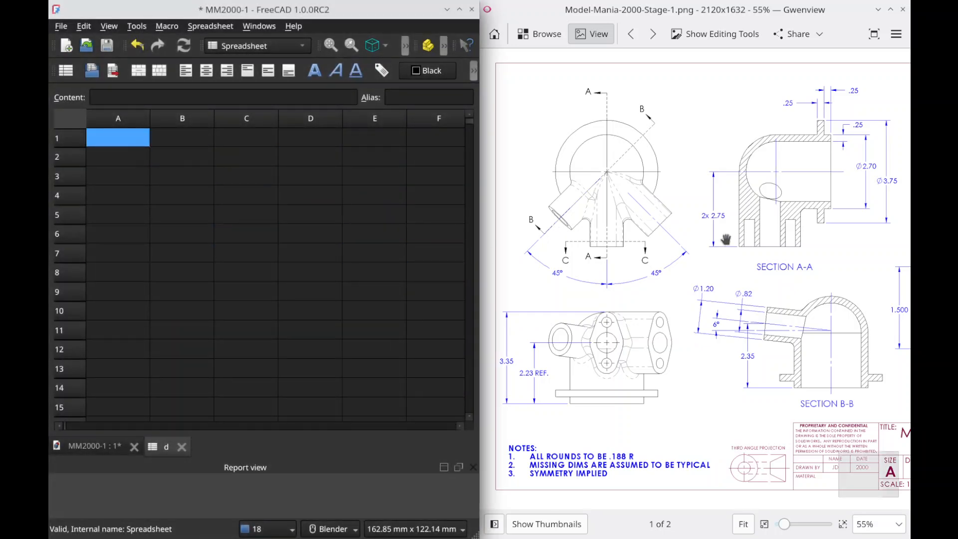
mouse_move(826, 296)
mouse_down()
mouse_move(660, 296)
mouse_move(731, 323)
mouse_up()
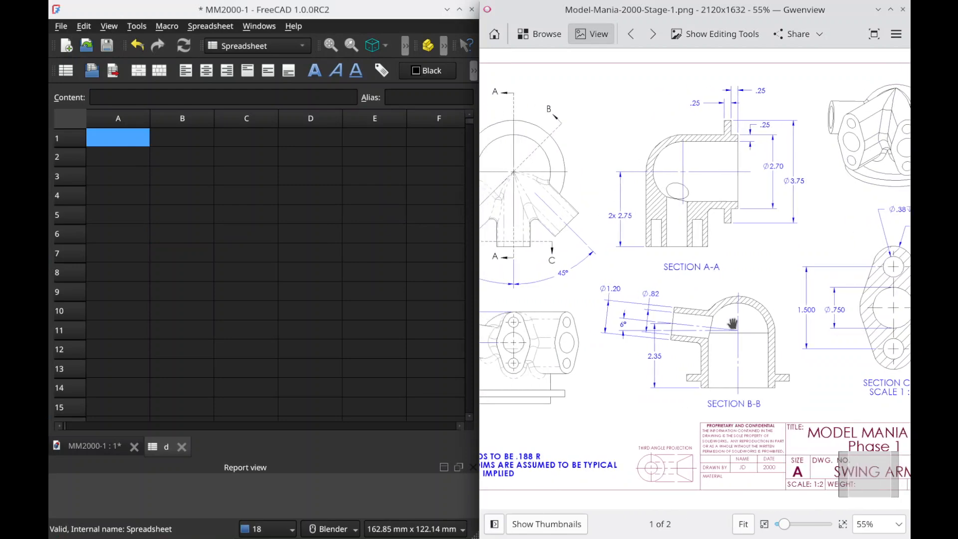
drag(669, 265, 909, 226)
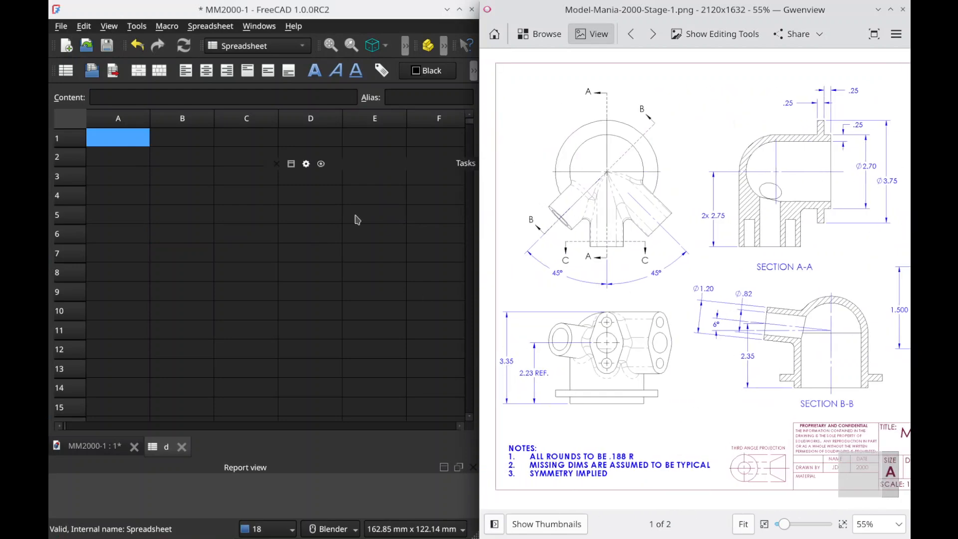
Step: Enter Toplevel in cell A1 and its abbreviation TL in cell B1
click(126, 138)
drag(149, 147, 156, 147)
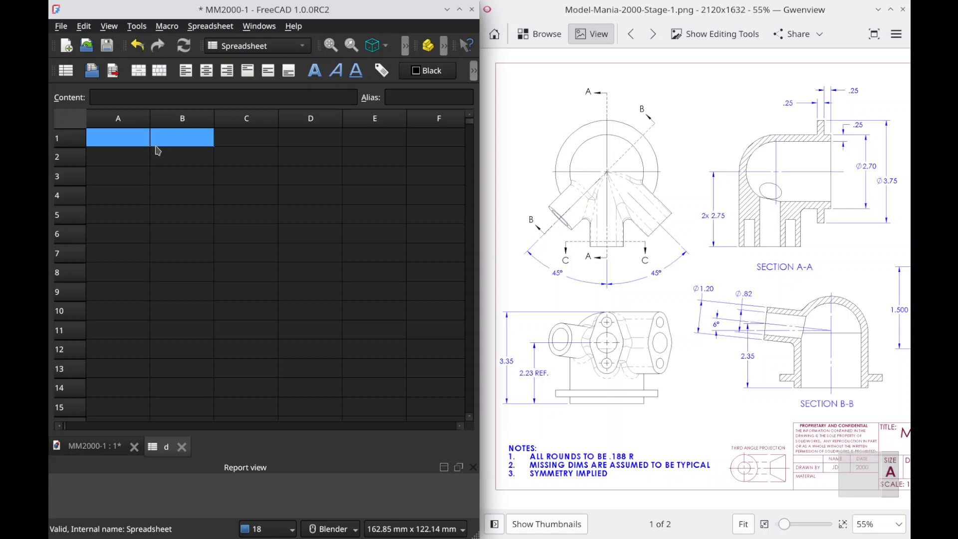
key(Down)
key(Up)
key(Right)
key(Left)
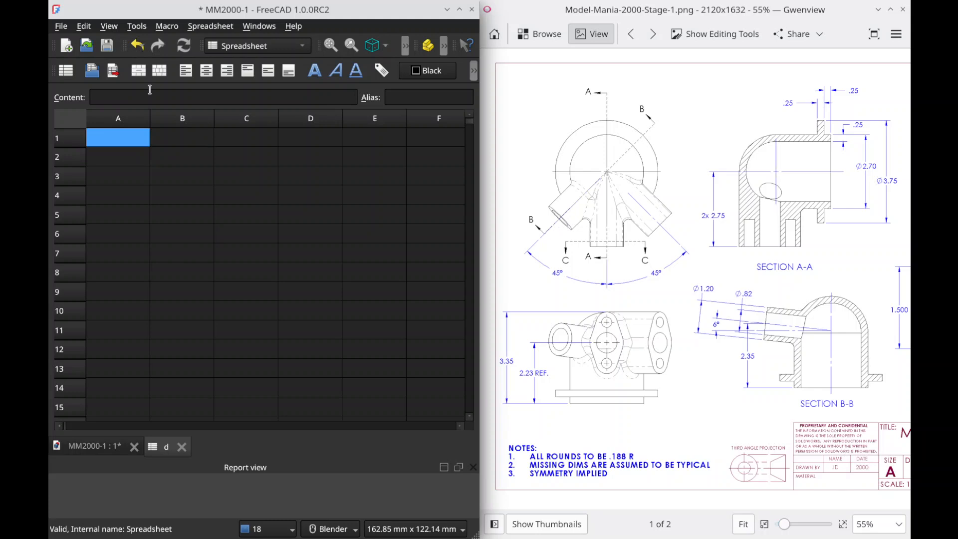
text(Toplevel)
key(Tab)
text(TL)
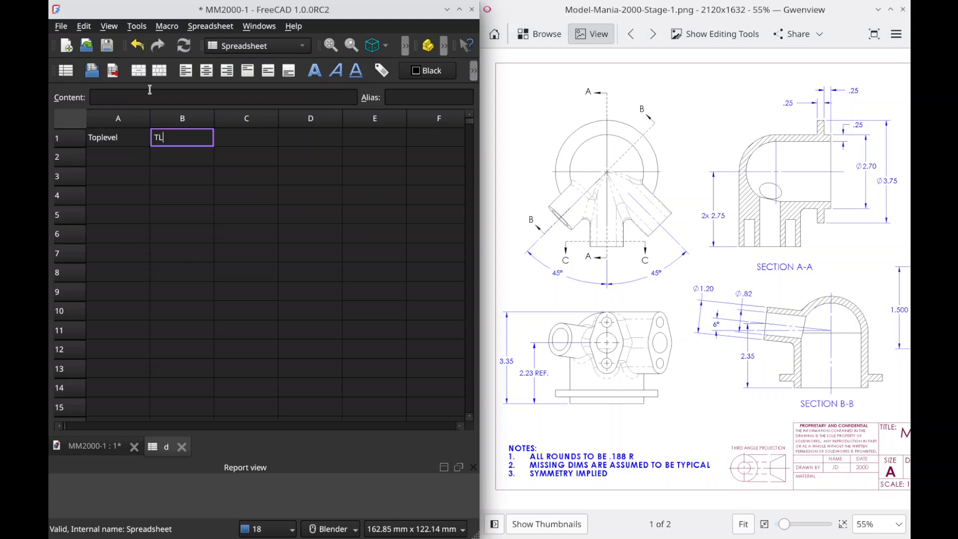
key(Return)
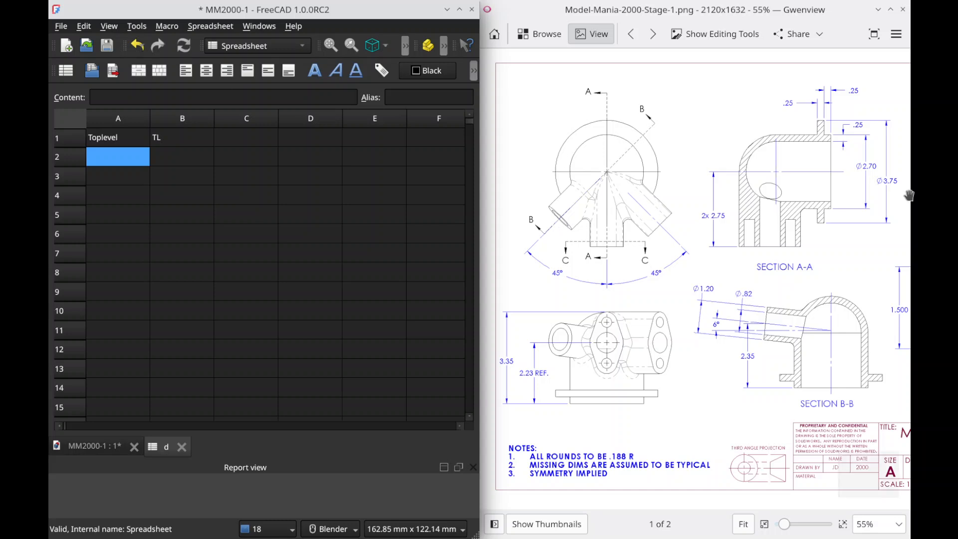
Step: Enter Dome in cell A2 with the abbreviation DM in B2, and Pipe in cell A3
text(Dome)
key(Tab)
key(Return)
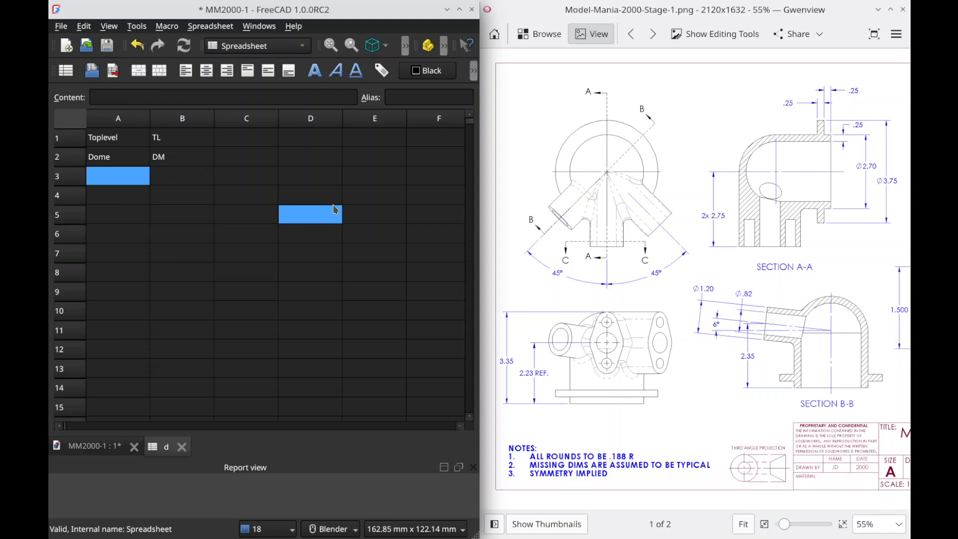
text(Pipe)
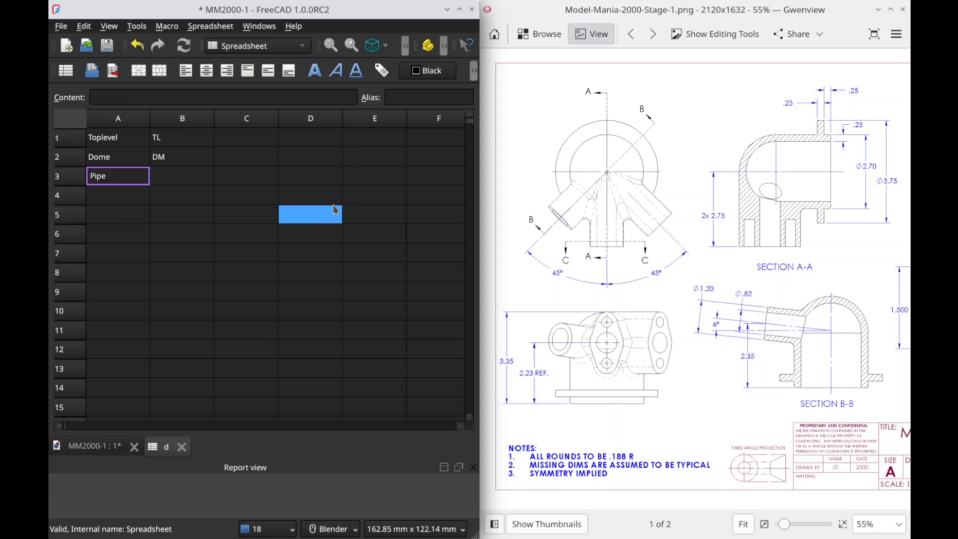
key(Return)
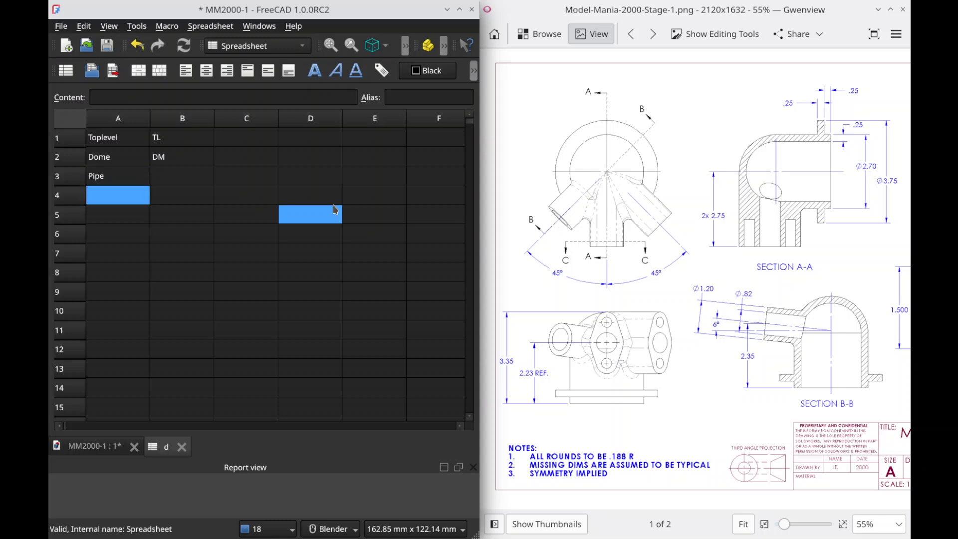
Step: Enter Flange in cell A4, and the abbreviations PI in B3 and FG in B4
text(Flange)
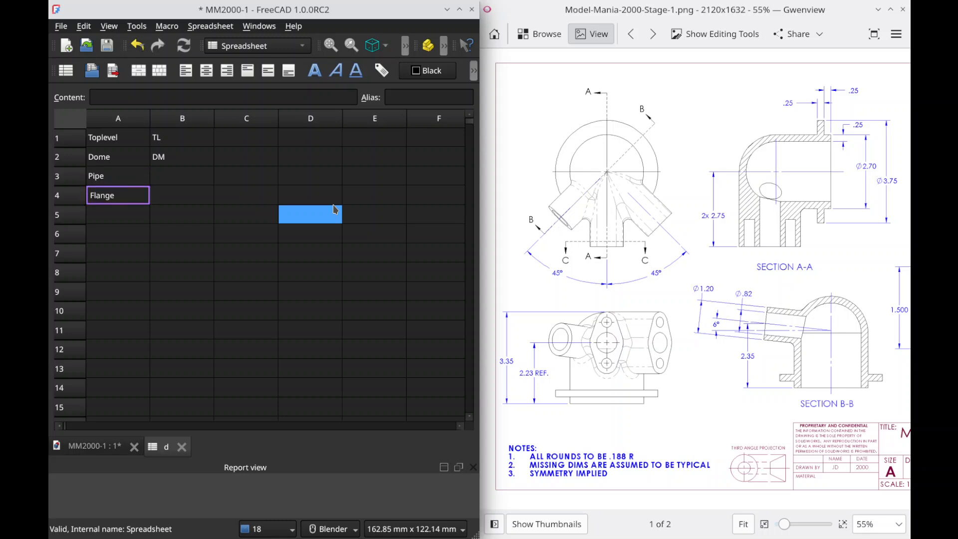
key(Tab)
key(Up)
text(PI)
key(Return)
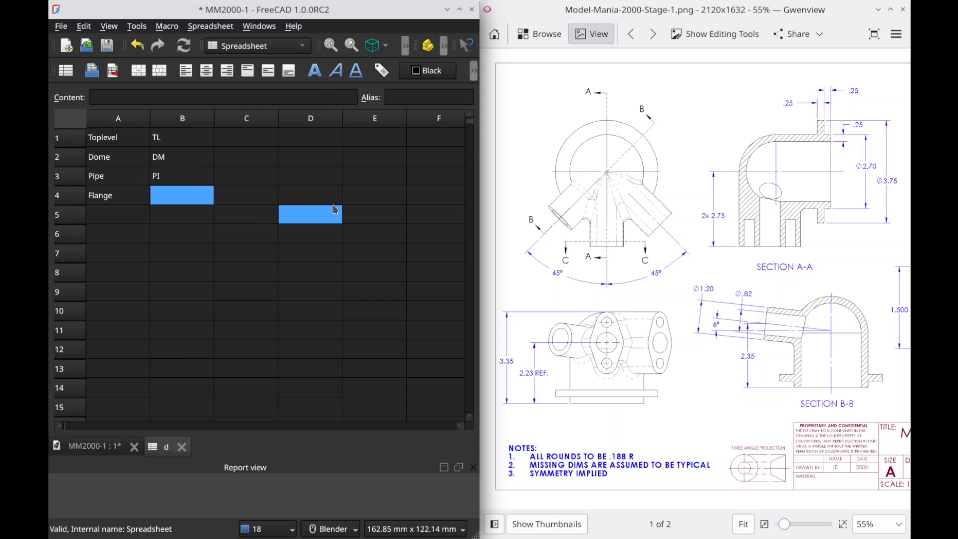
text(FG)
key(Return)
key(Left)
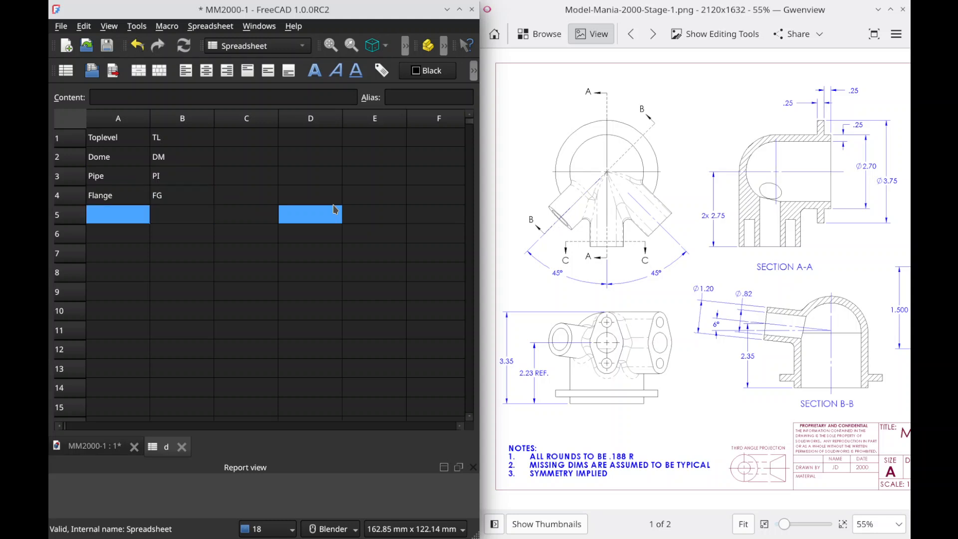
Step: Enter Shoulder in cell A5 with the abbreviation SH in B5
text(Shoulder)
key(Tab)
text(SH)
key(Return)
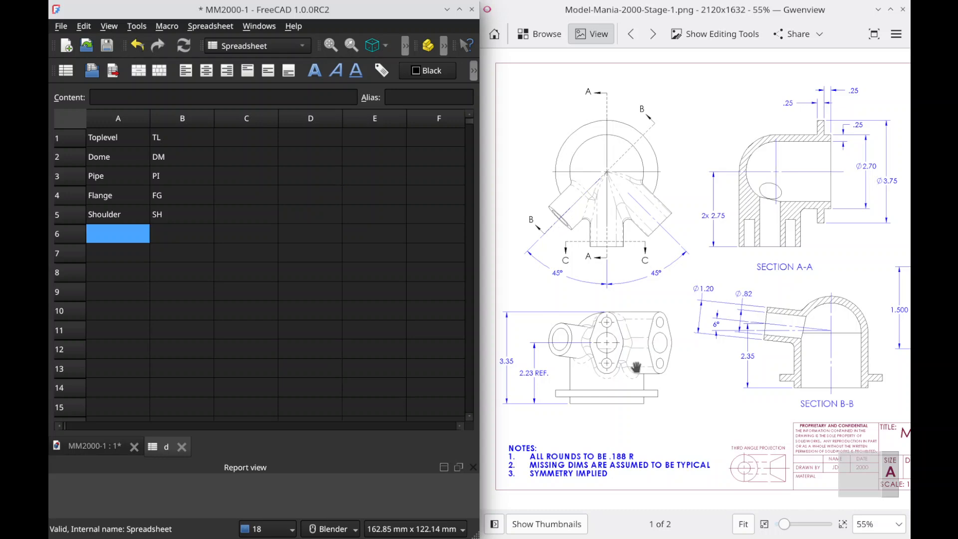
Step: Enter the label TL_height in cell D1 and its value 3.35 in in E1
mouse_move(722, 319)
mouse_down()
mouse_move(472, 323)
mouse_move(497, 345)
mouse_move(470, 344)
mouse_up()
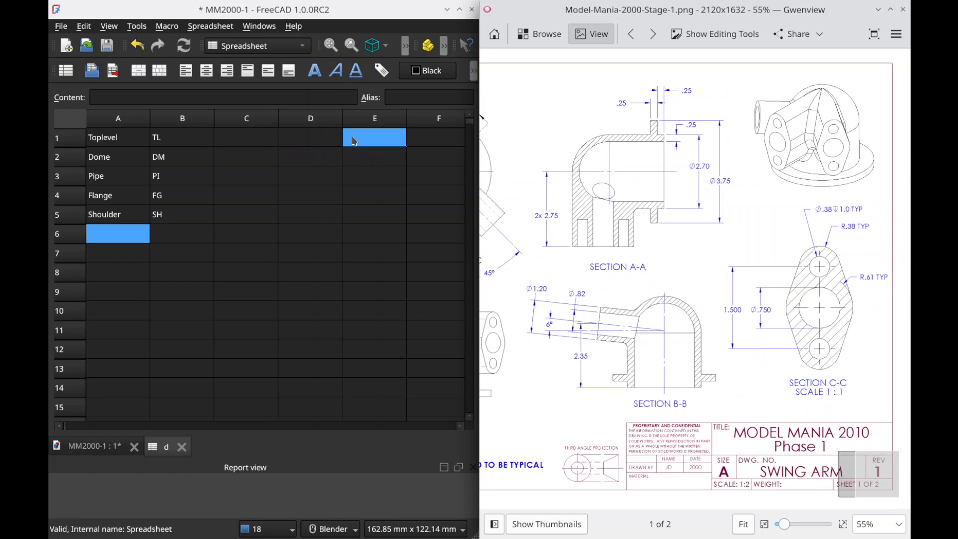
click(314, 140)
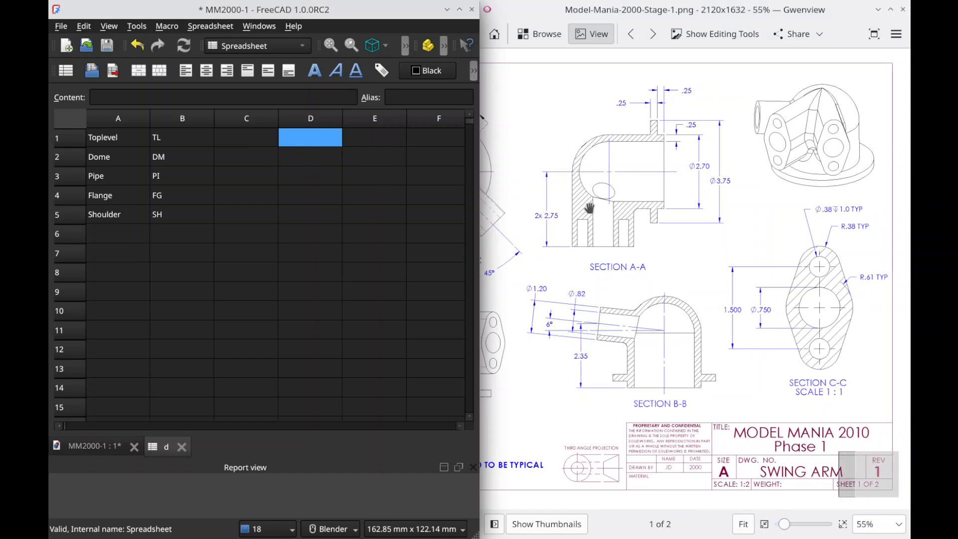
drag(560, 216, 850, 208)
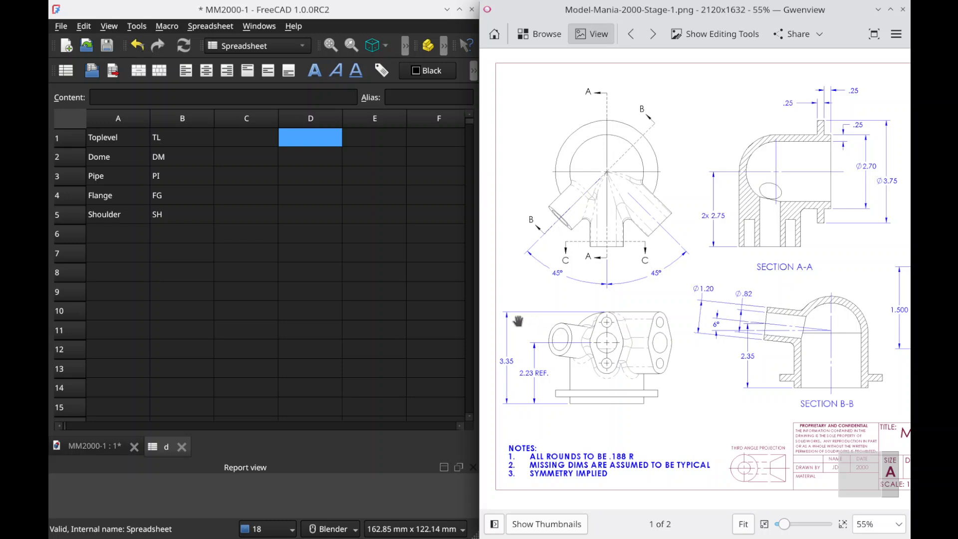
click(395, 219)
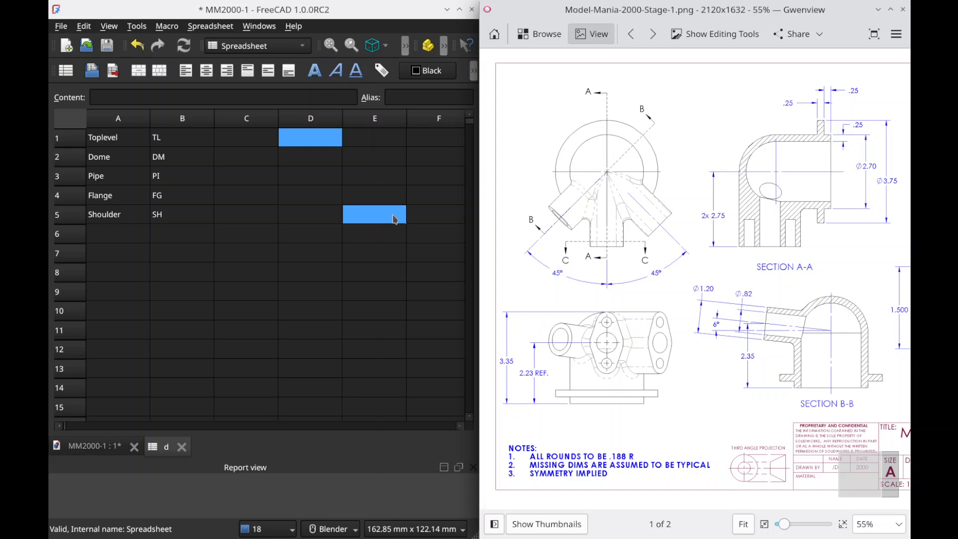
click(446, 218)
text(TL)
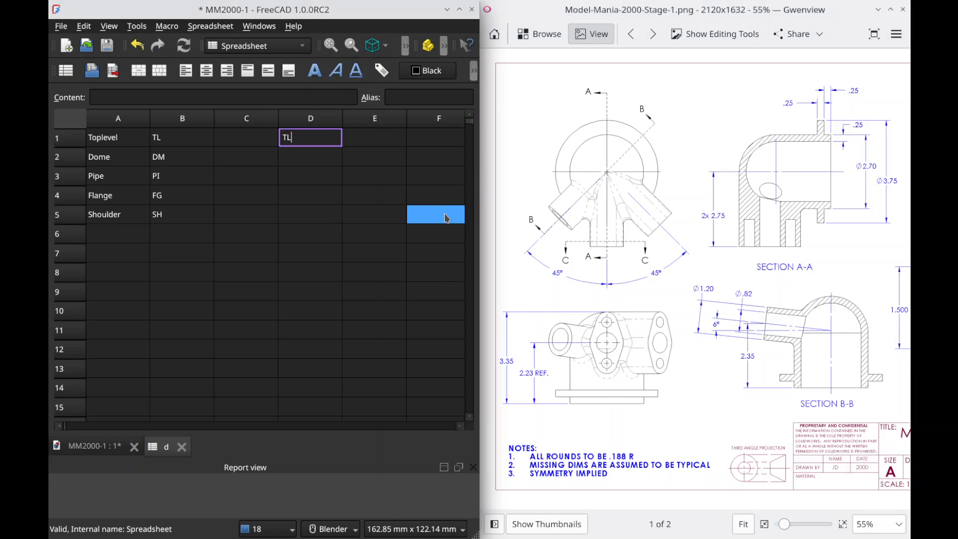
text(_height)
key(Tab)
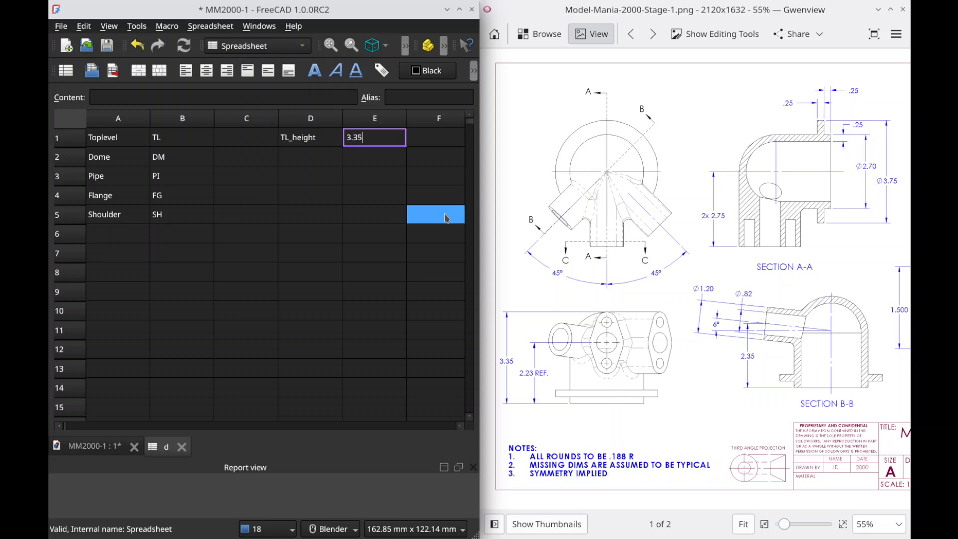
key(Return)
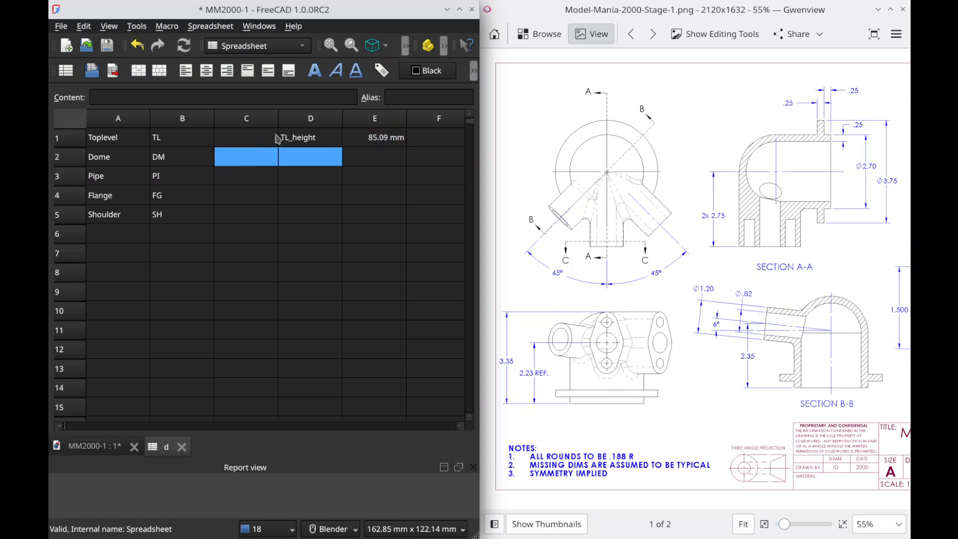
Step: Change the MM2000-1 document's unit system to US customary (in, lb) and save the document
mouse_move(58, 127)
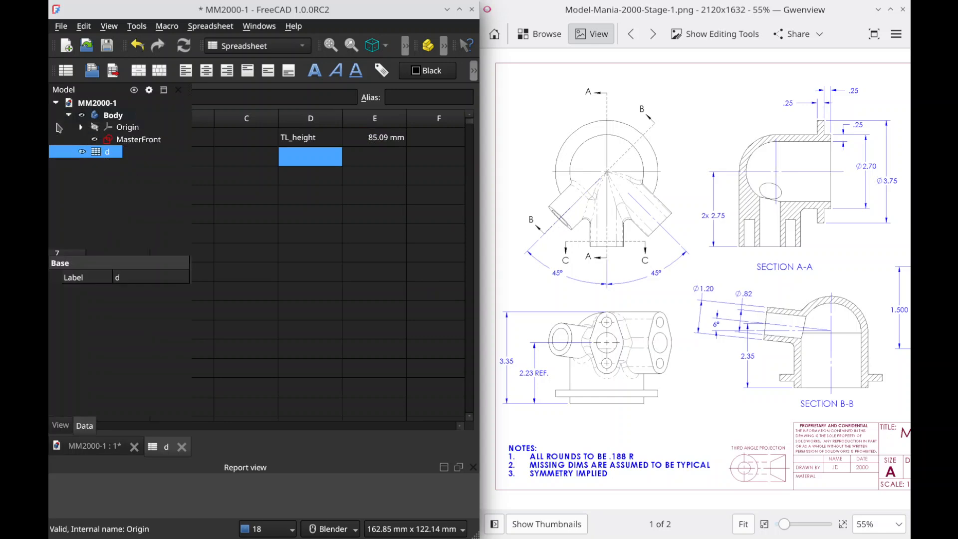
click(97, 102)
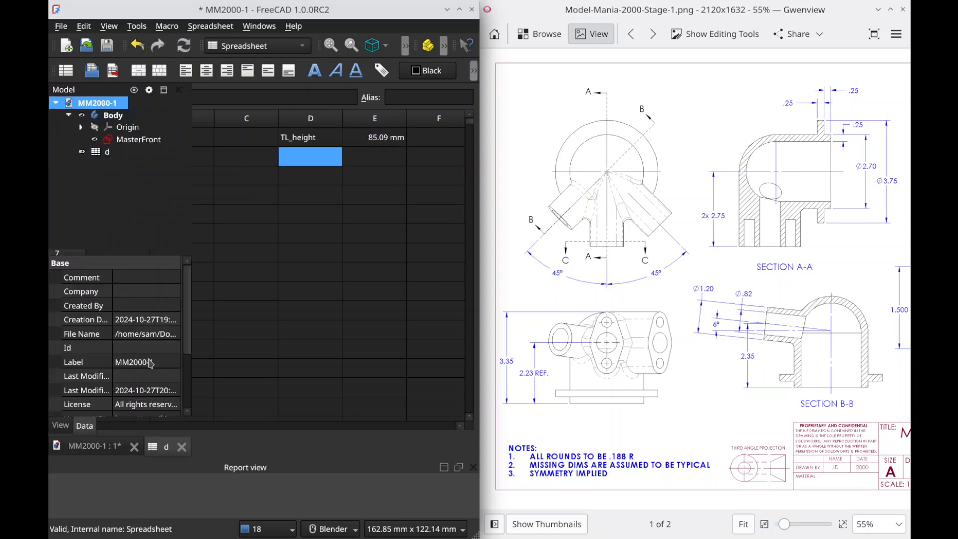
scroll(145, 359, down, 2)
scroll(150, 374, down, 1)
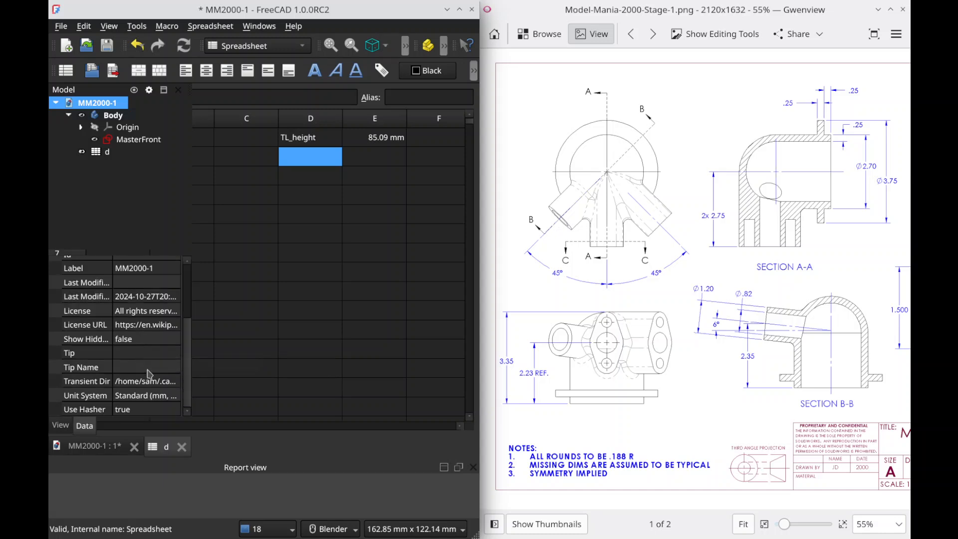
click(139, 397)
click(146, 397)
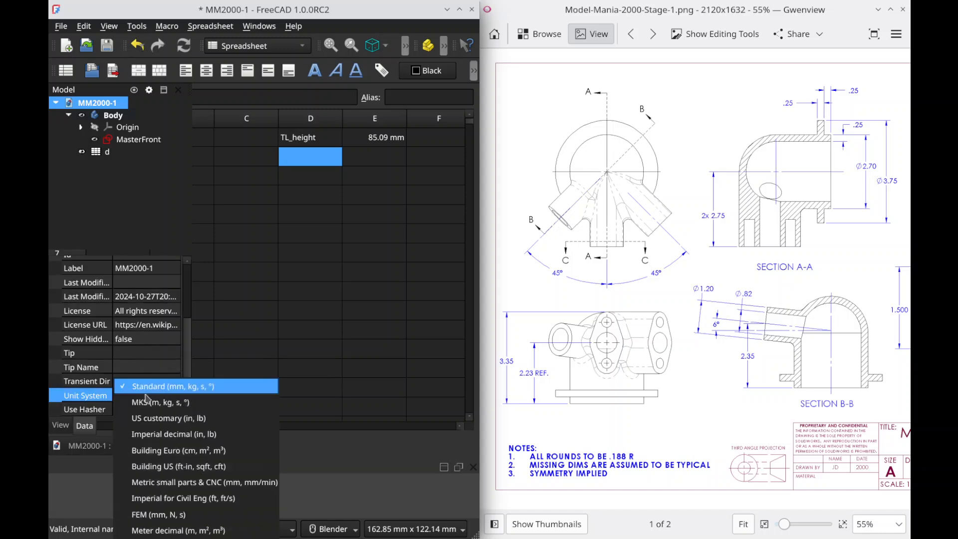
click(165, 418)
click(372, 195)
key(ctrl+s)
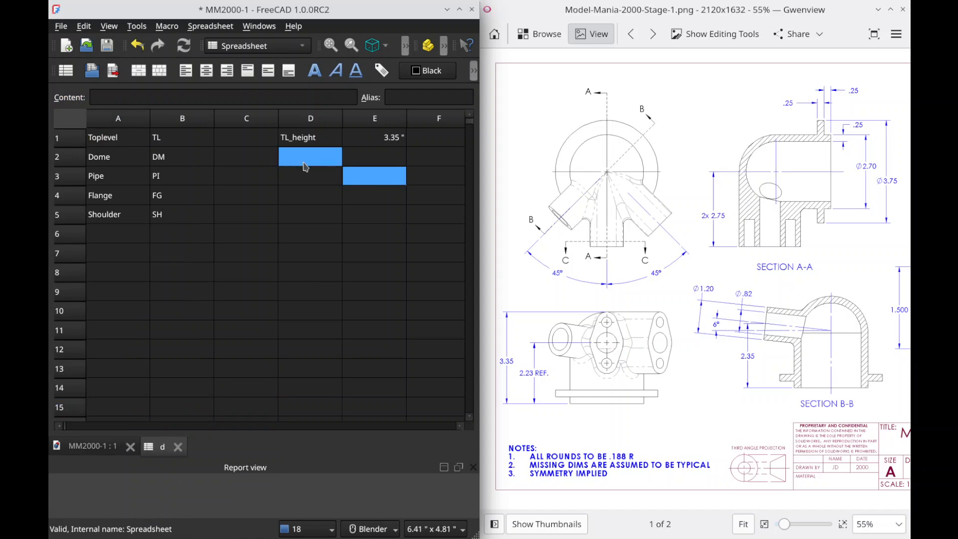
click(297, 154)
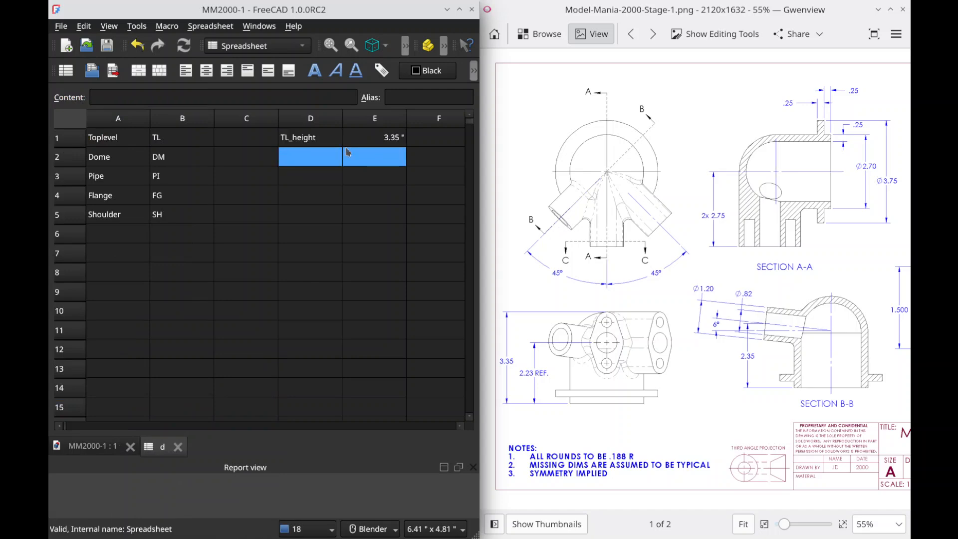
click(320, 139)
key(Tab)
click(313, 138)
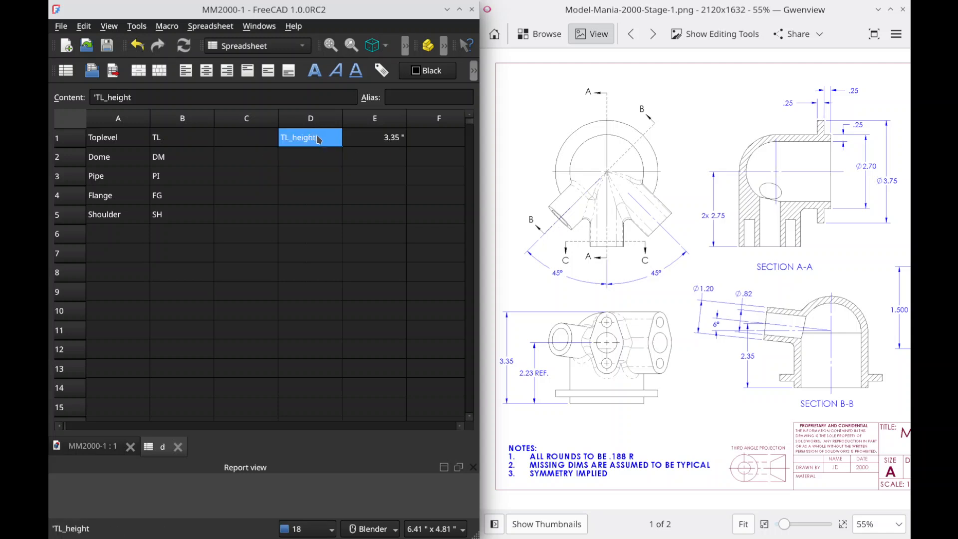
key(Tab)
Step: Enter the dome dimension labels DM_id in cell D2 and DM_thickness in D3
click(322, 158)
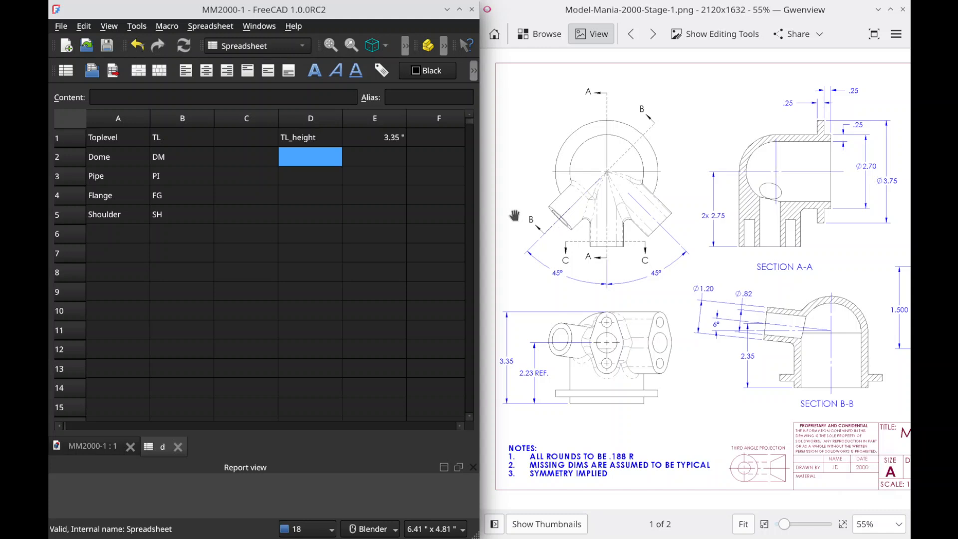
text(DM_id)
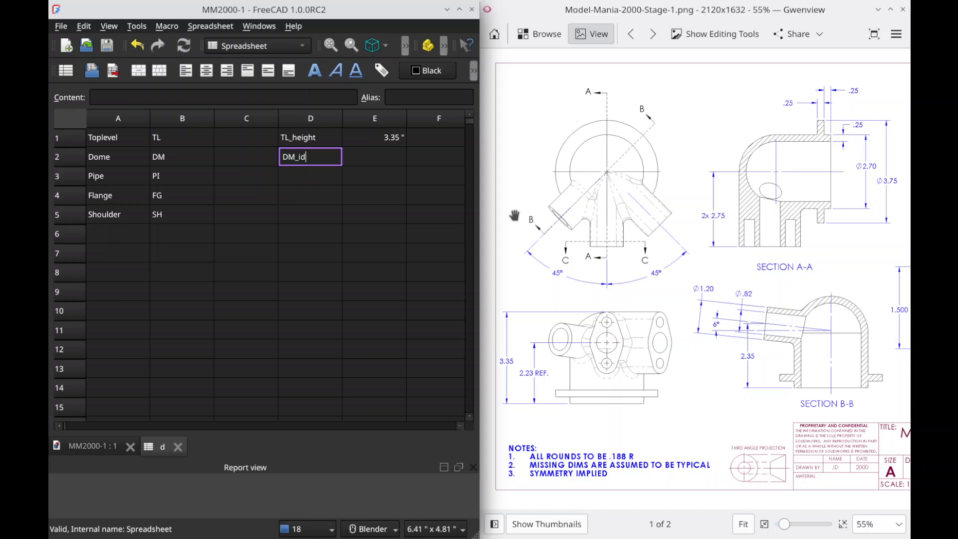
key(Return)
text(DM_od)
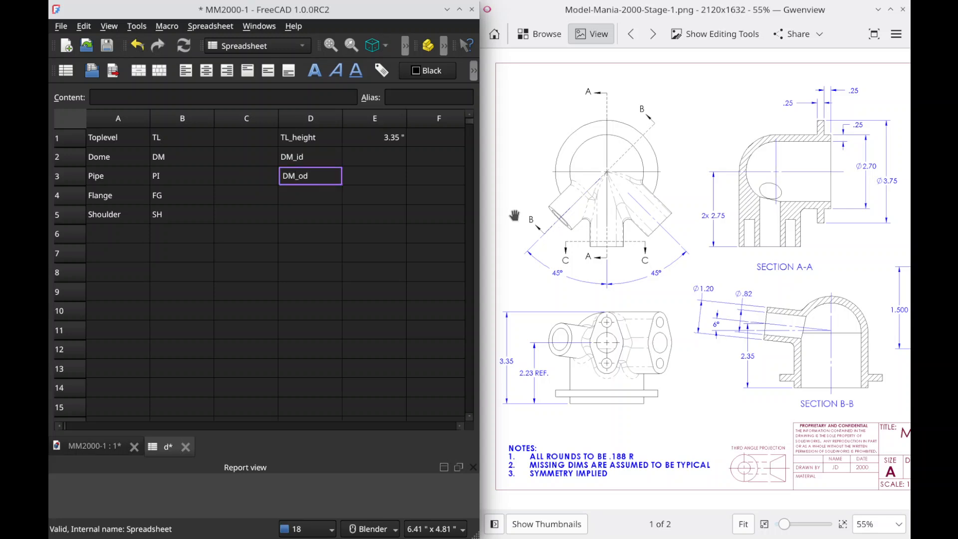
key(BackSpace)
text(thickness)
key(Return)
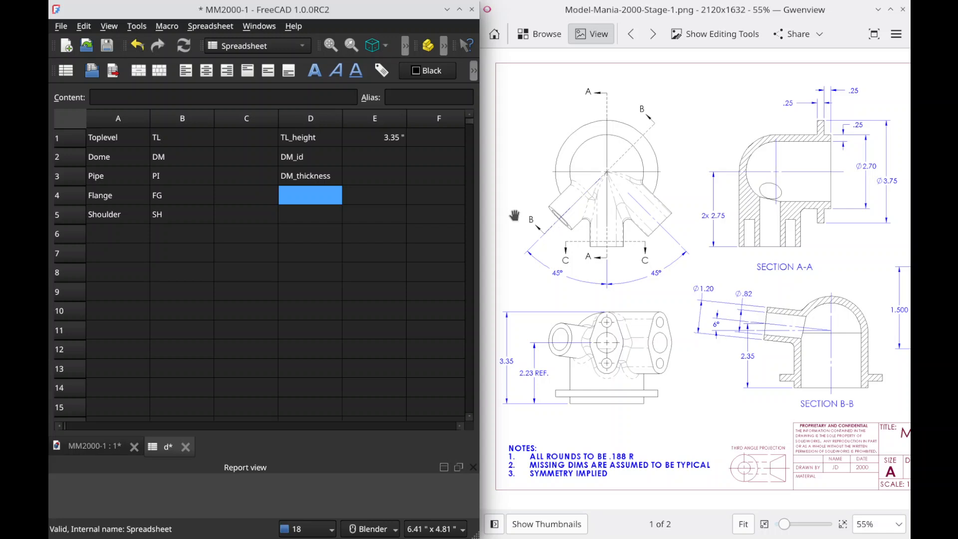
Step: Enter the shoulder dimension labels SH_diam in cell D4, SH_thickness in D5 and SH_yos in D6
mouse_move(796, 310)
mouse_down()
mouse_move(456, 318)
mouse_move(611, 327)
mouse_up()
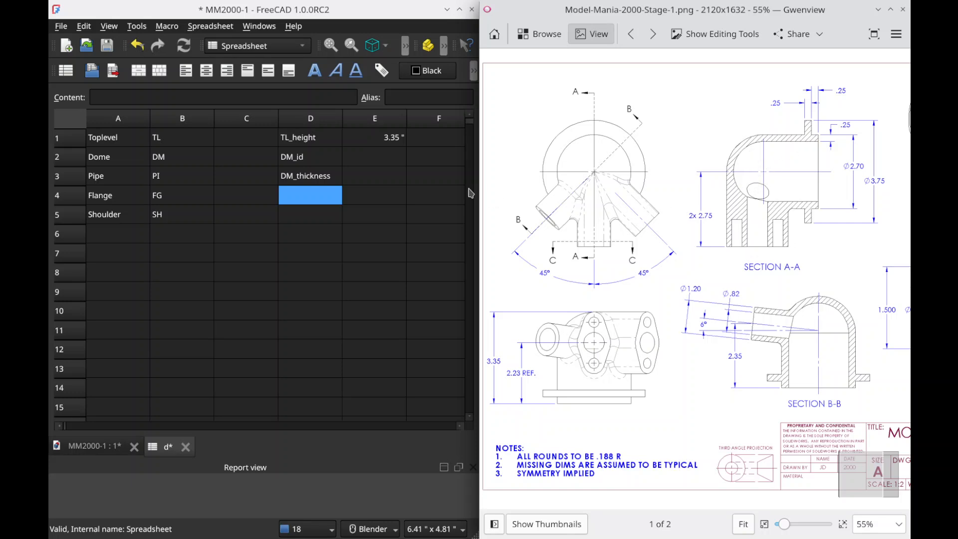
click(329, 201)
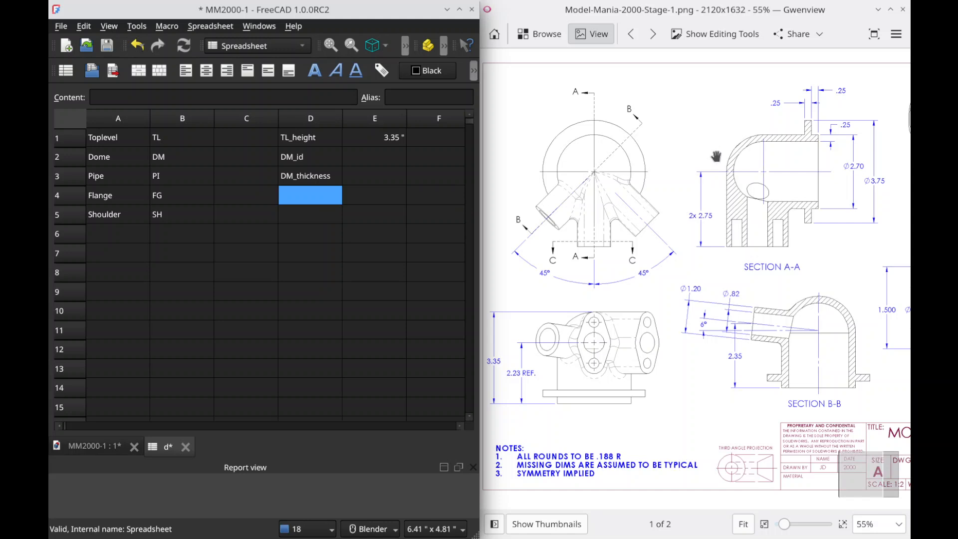
text(SH_)
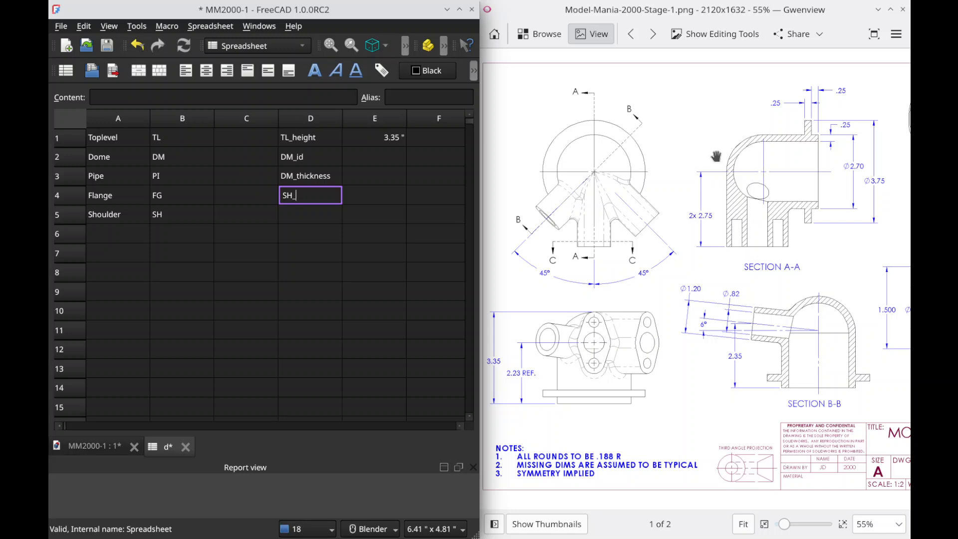
text(diam)
key(Return)
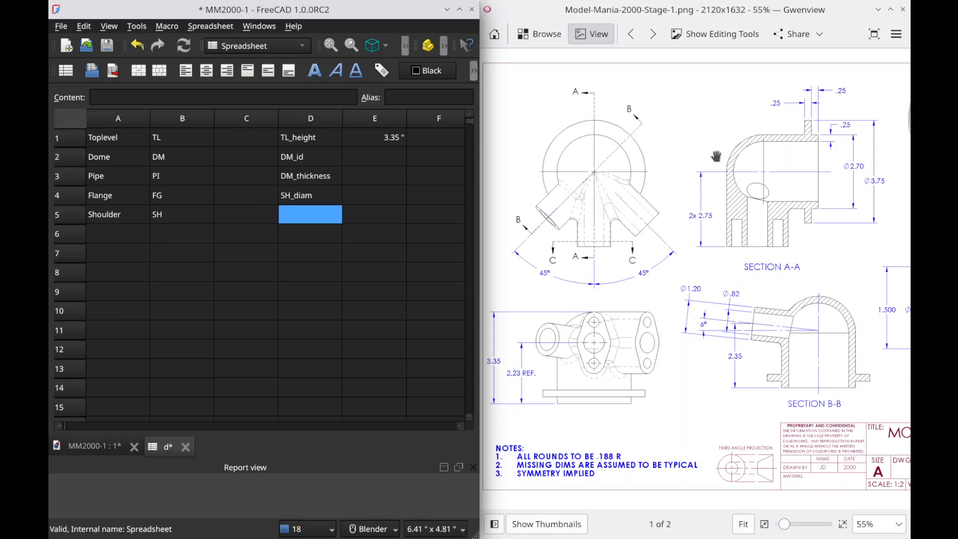
text(SH_thickness)
key(Return)
text(SH-)
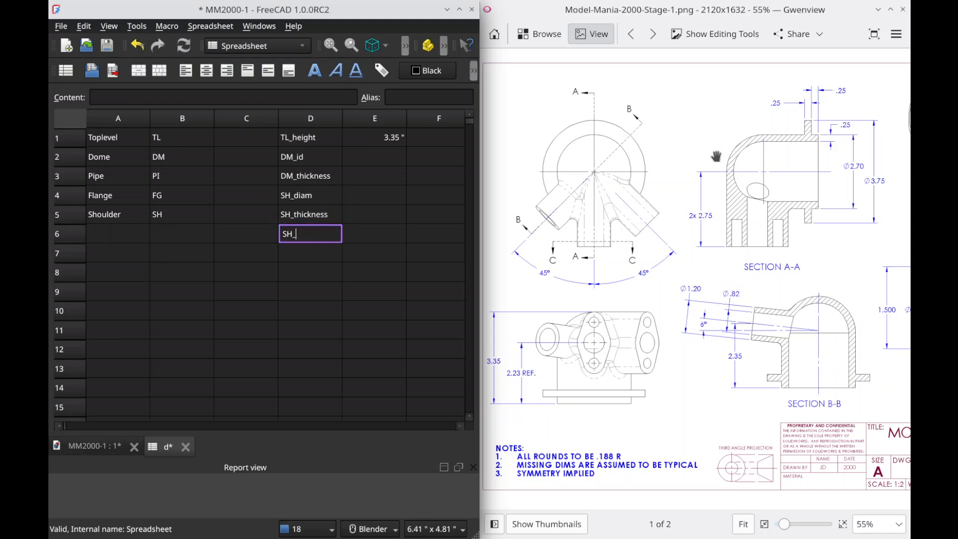
key(Tab)
Step: Relabel cell D2 as DM_od, and enter 2.7 in for it in E2 and 0.25 in for DM_thickness in E3
key(Up)
key(Up)
key(Up)
key(Up)
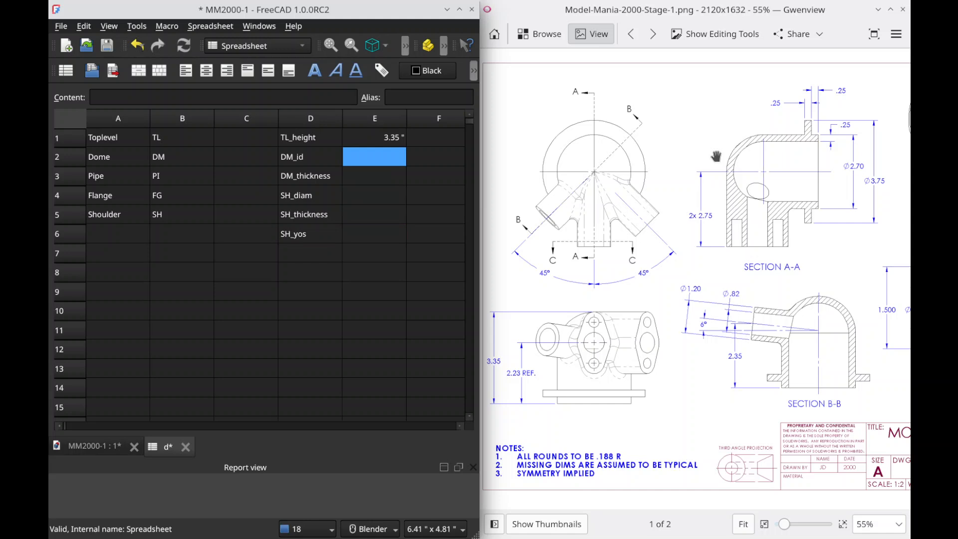
key(Left)
text(DM_od)
key(Tab)
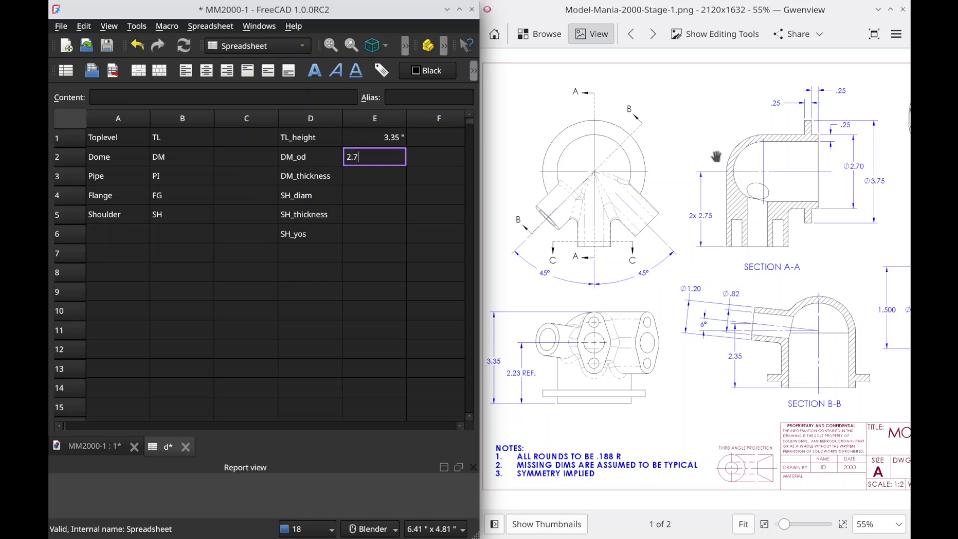
text(2.7)
key(Return)
key(Tab)
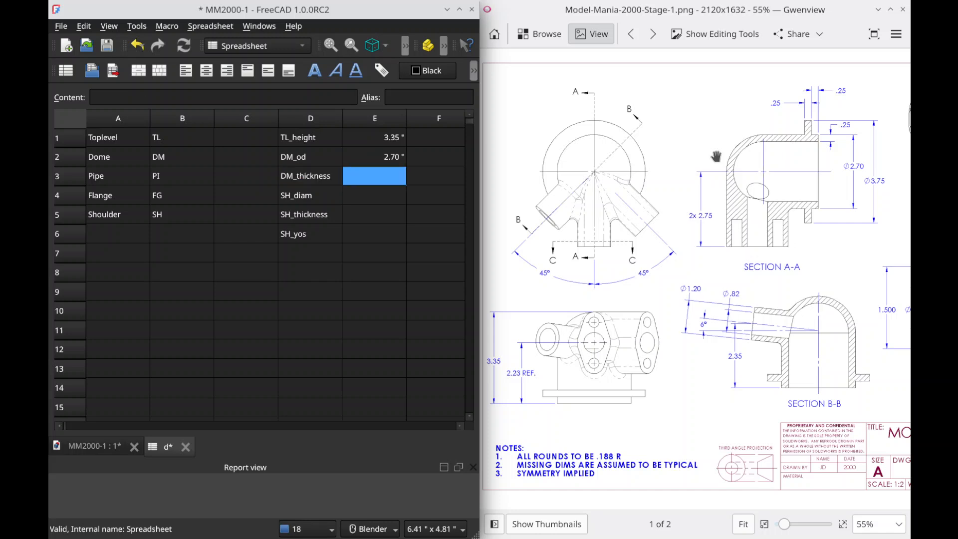
text(0.25")
key(Return)
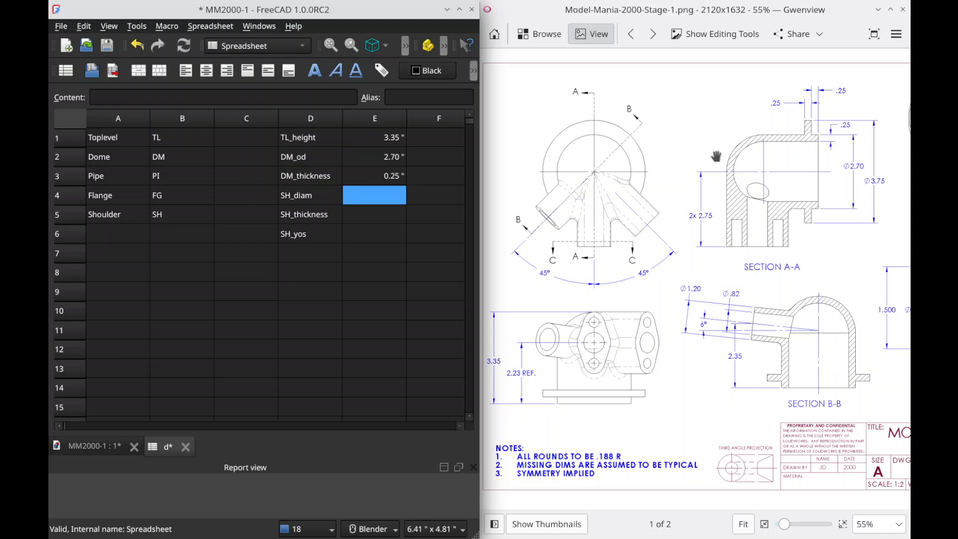
Step: Enter the shoulder values 3.75 in for SH_diam in E4, 0.25 in for SH_thickness in E5 and 0.25 in for SH_yos in E6
text(3.75)
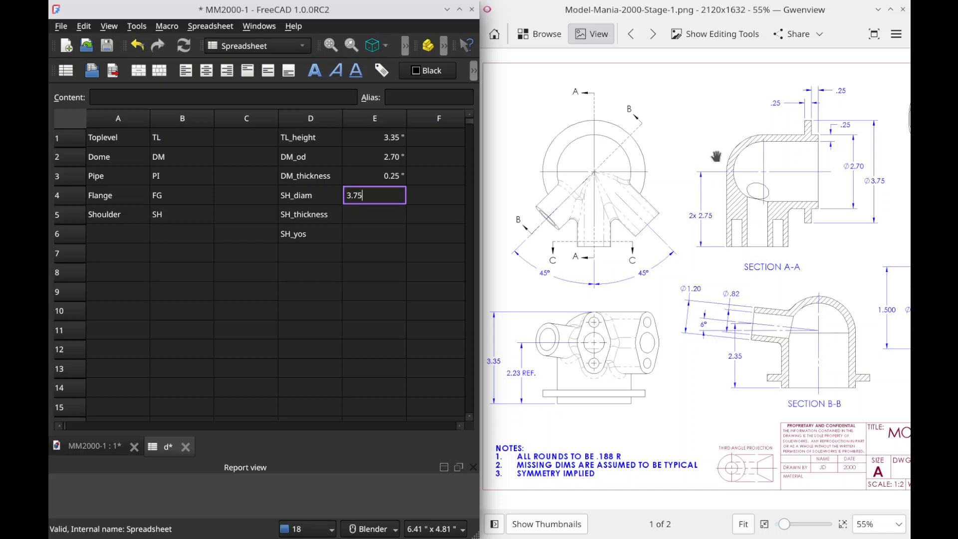
key(Return)
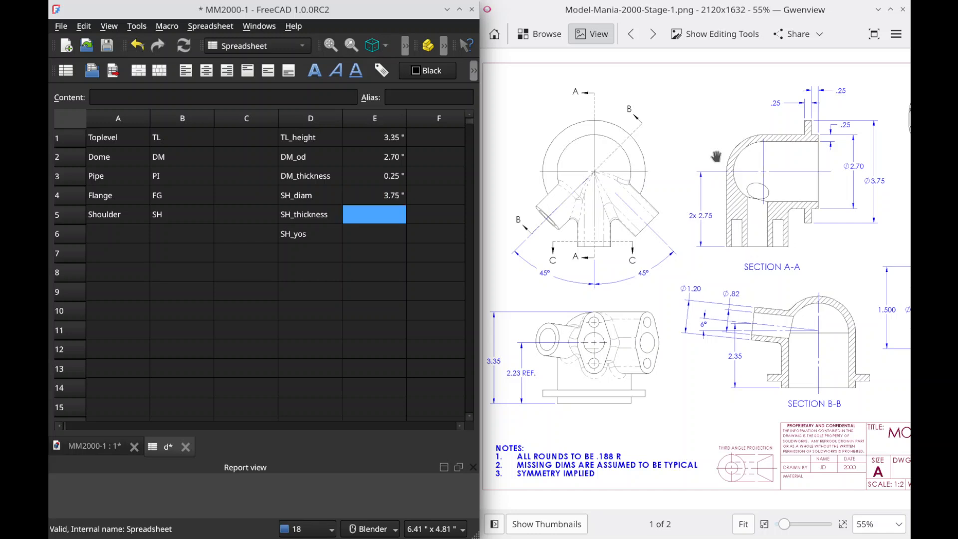
text(0.25)
key(Return)
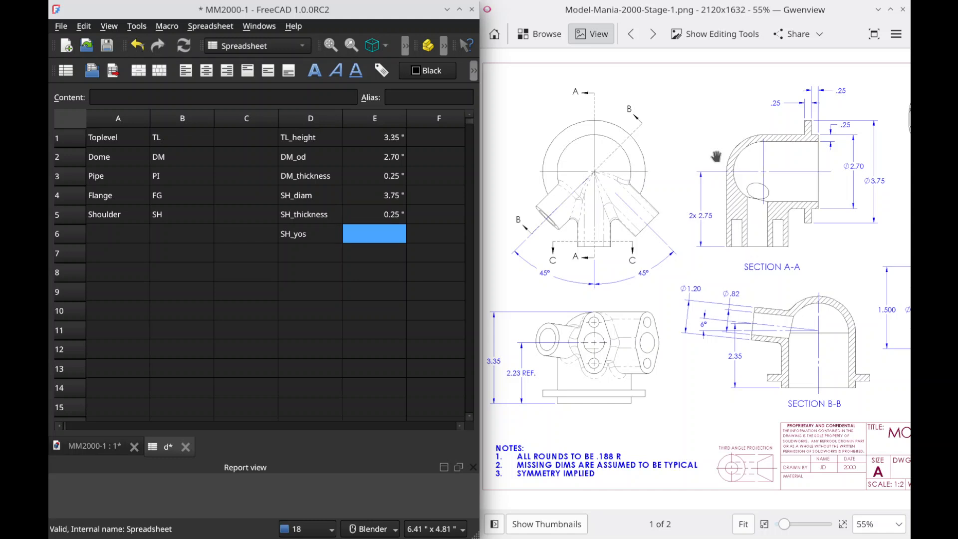
text(0.2)
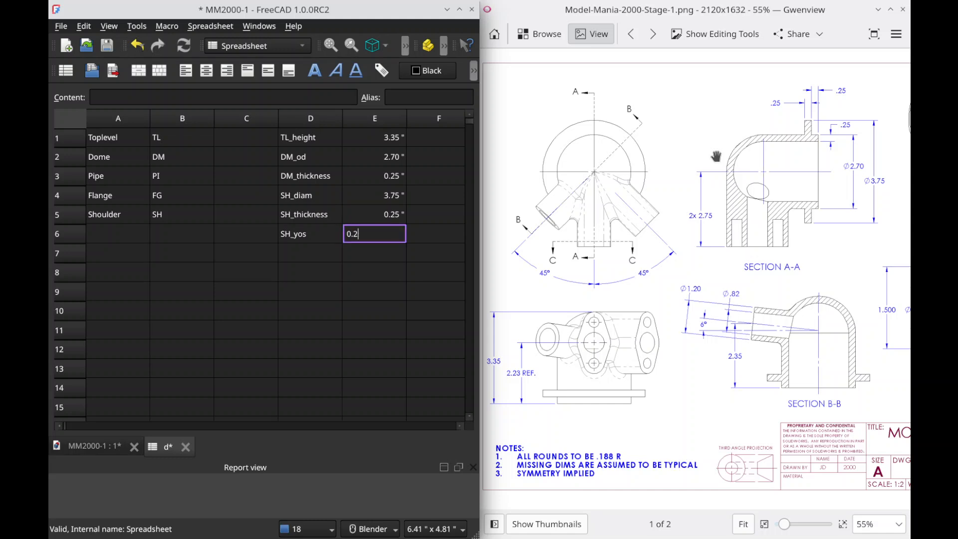
text(5 ")
key(Return)
key(Left)
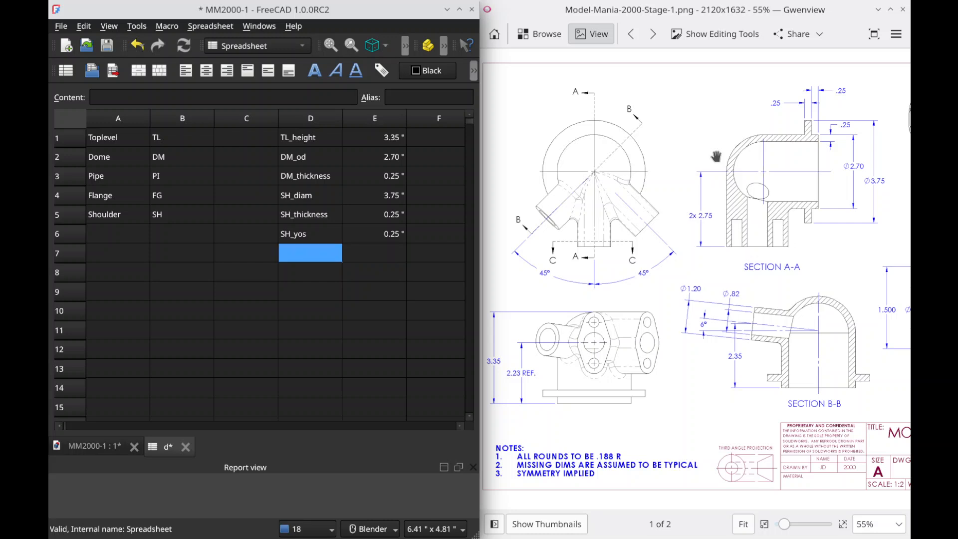
Step: Examine the flange position and length dimensions in Section A-A and the front and top views of the drawing
drag(775, 202, 675, 225)
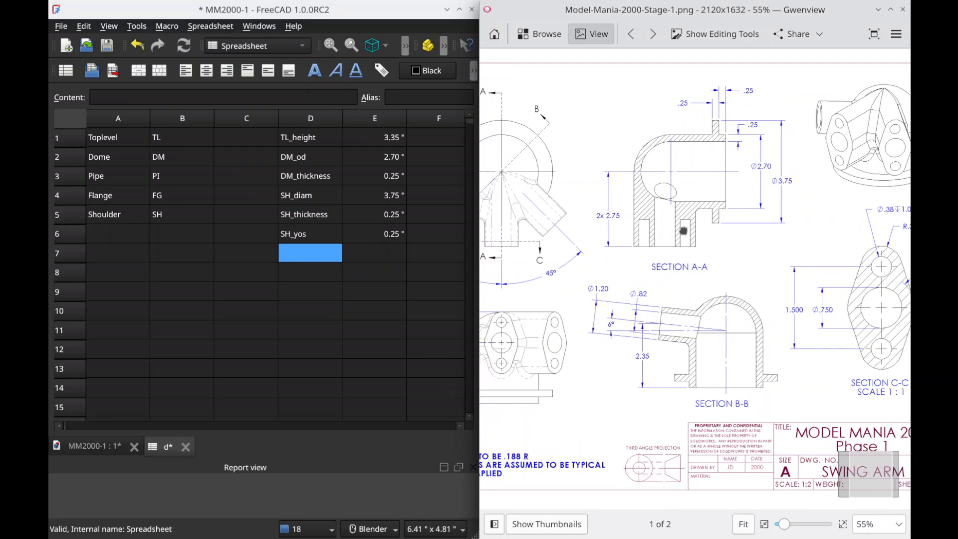
drag(660, 225, 722, 239)
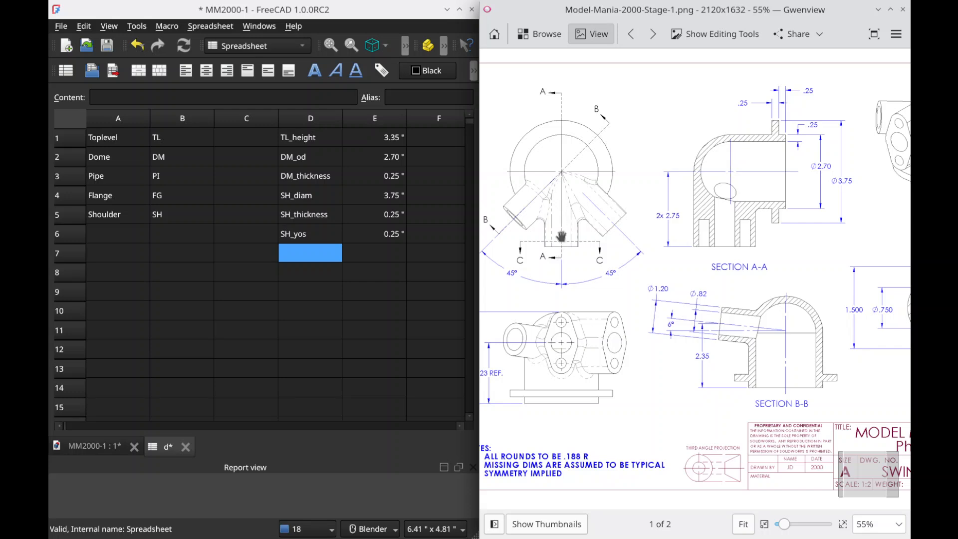
drag(565, 252, 561, 250)
mouse_move(559, 352)
mouse_down()
mouse_move(600, 358)
mouse_move(538, 363)
mouse_move(547, 363)
mouse_up()
drag(711, 254, 663, 255)
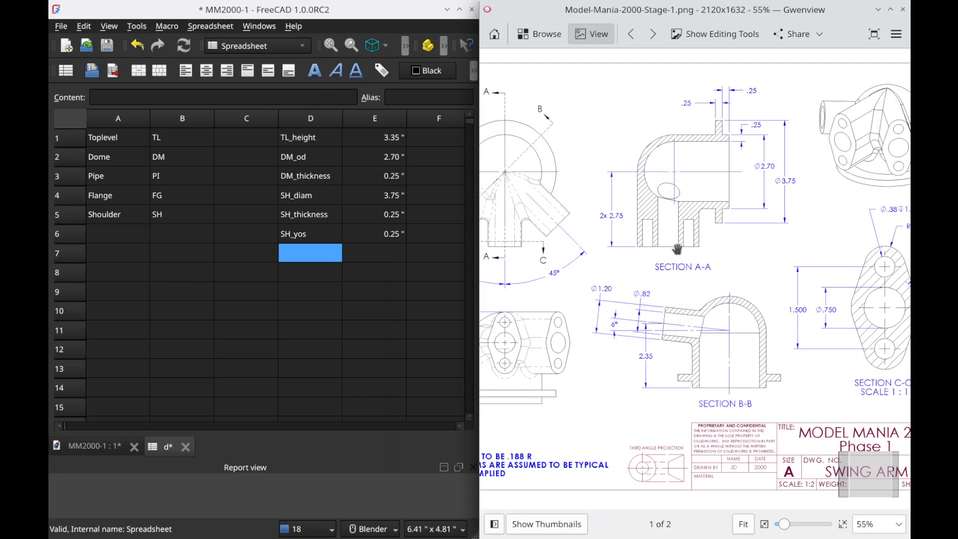
drag(677, 249, 746, 244)
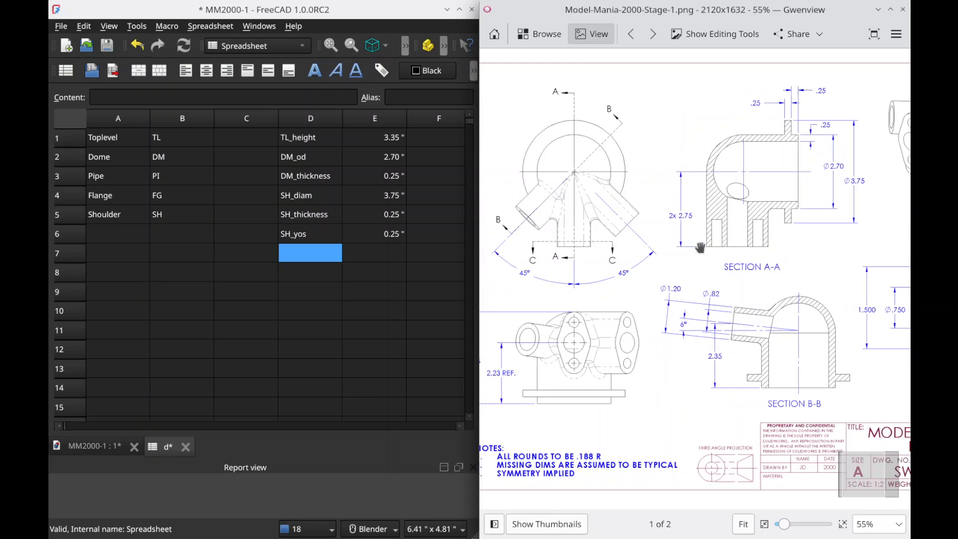
drag(663, 247, 682, 282)
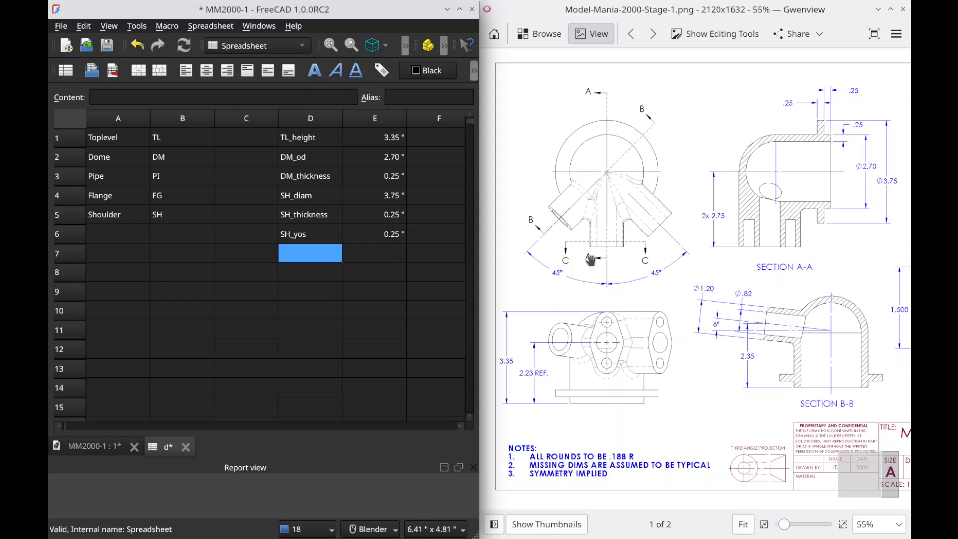
Step: Enter the flange dimension labels FG_height in cell D7 and FG_length in cell D8
text(FG_heigh)
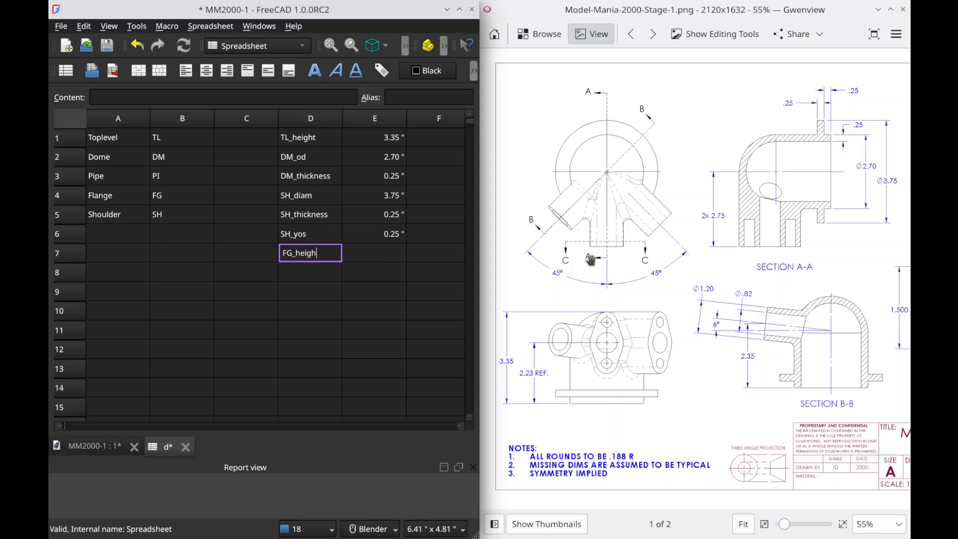
text(t)
key(Return)
text(F)
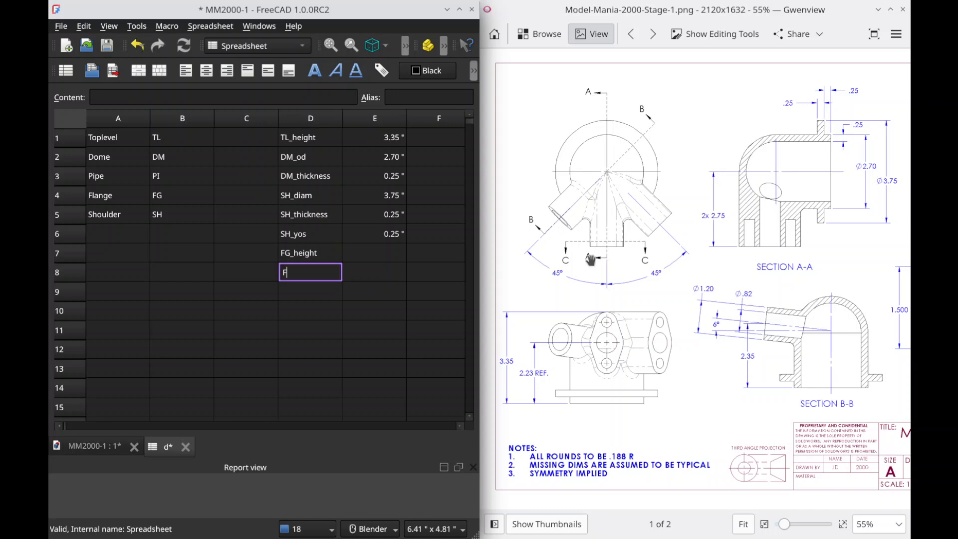
text(G_length)
key(Tab)
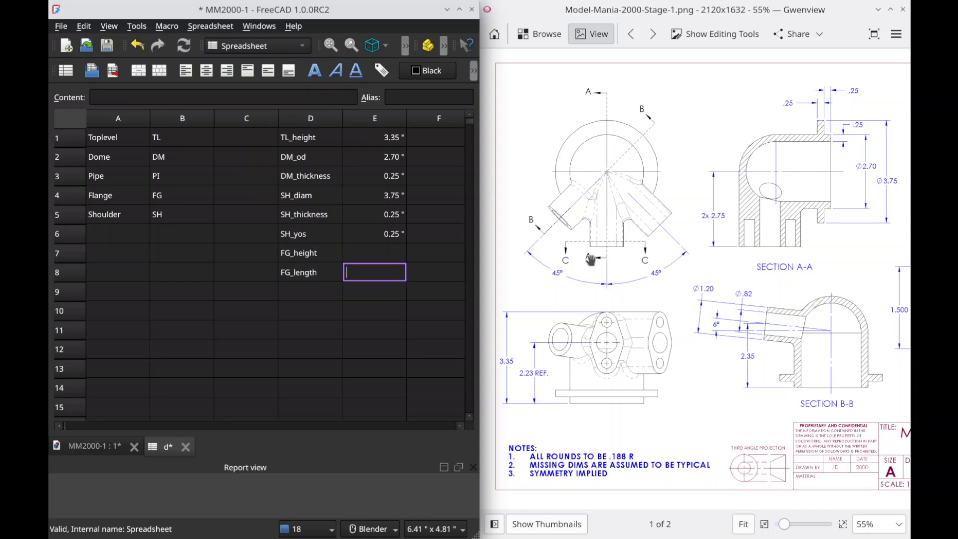
Step: Enter 2.23 in for FG_height in cell E7 and 2.75 in for FG_length in cell E8
key(Up)
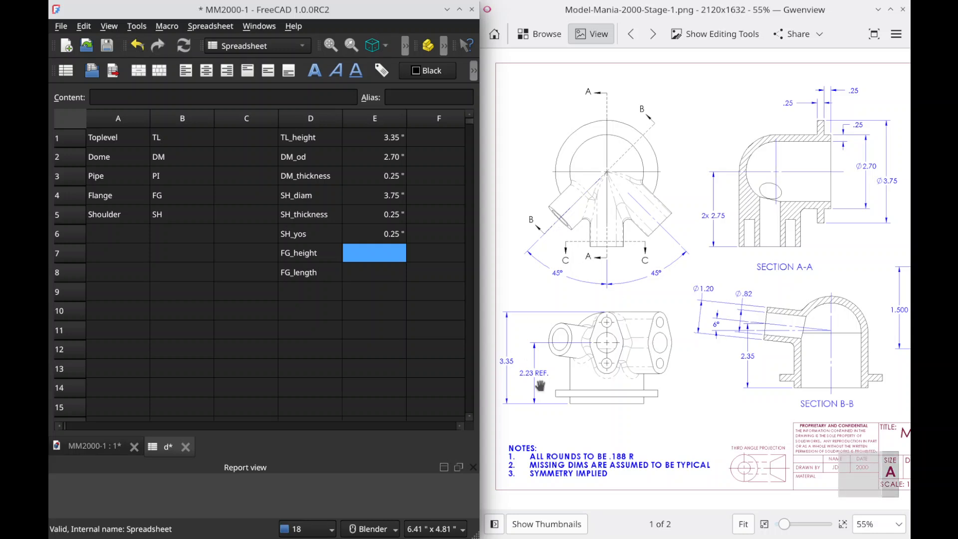
text(2.23")
key(Return)
text(2.)
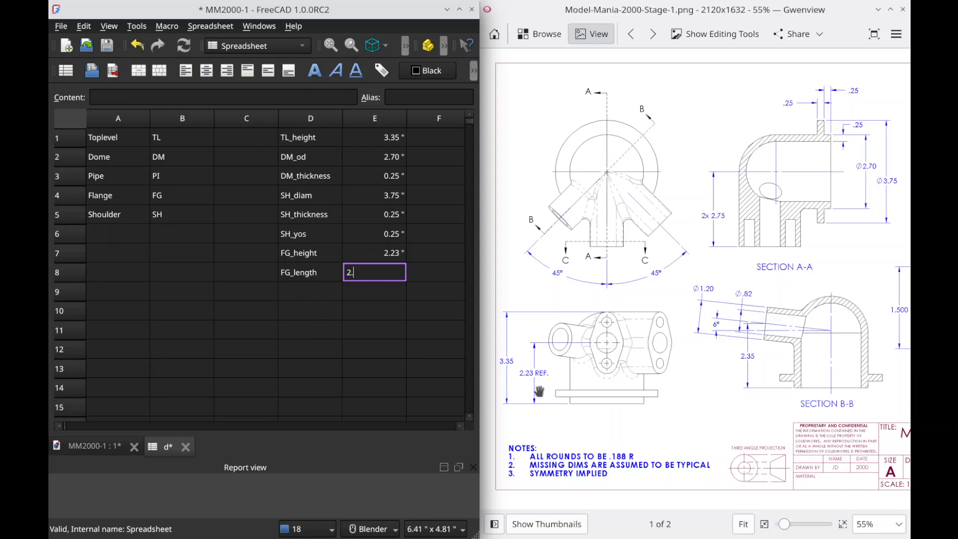
text(75 ")
key(Return)
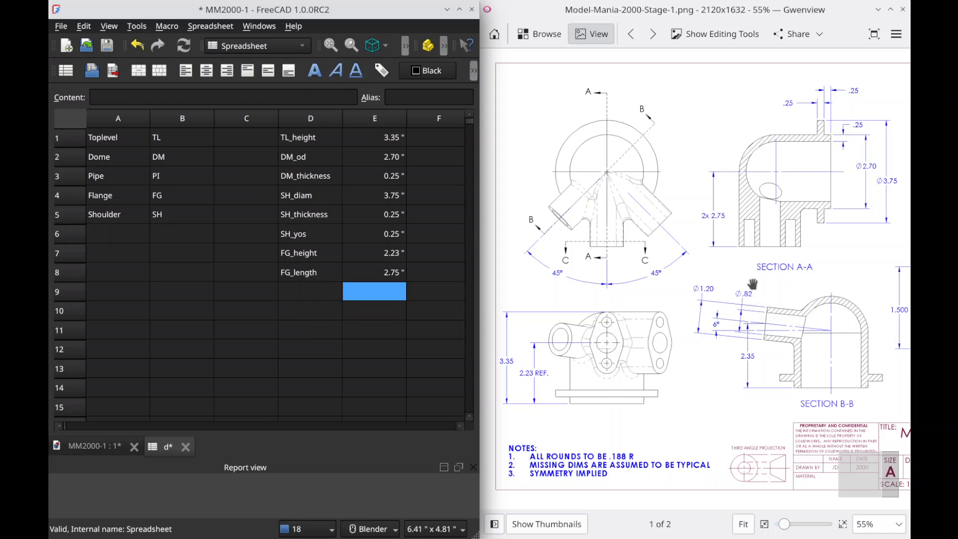
Step: Review the Stage 1 drawing's section views against the dimension labels and values already entered in D1:E8
drag(750, 302, 602, 316)
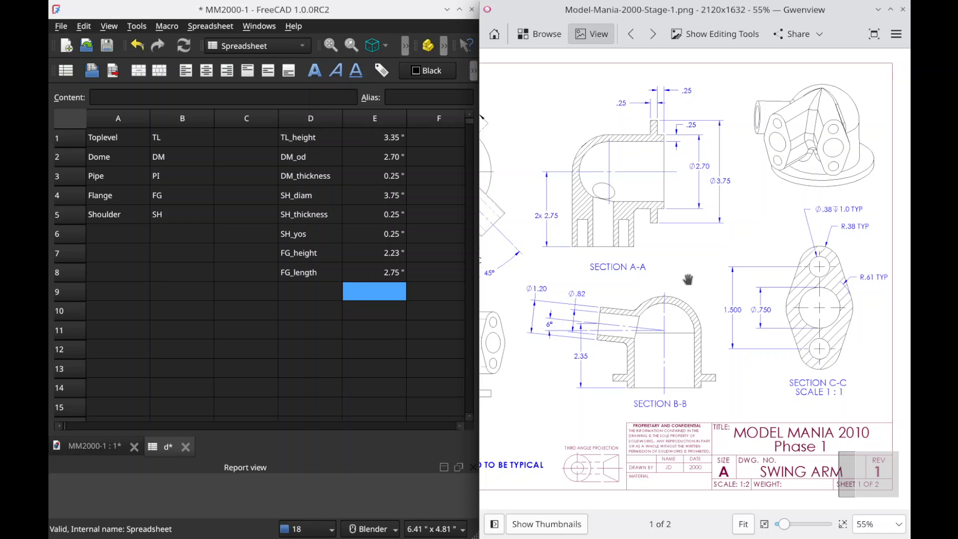
scroll(689, 281, left, 3)
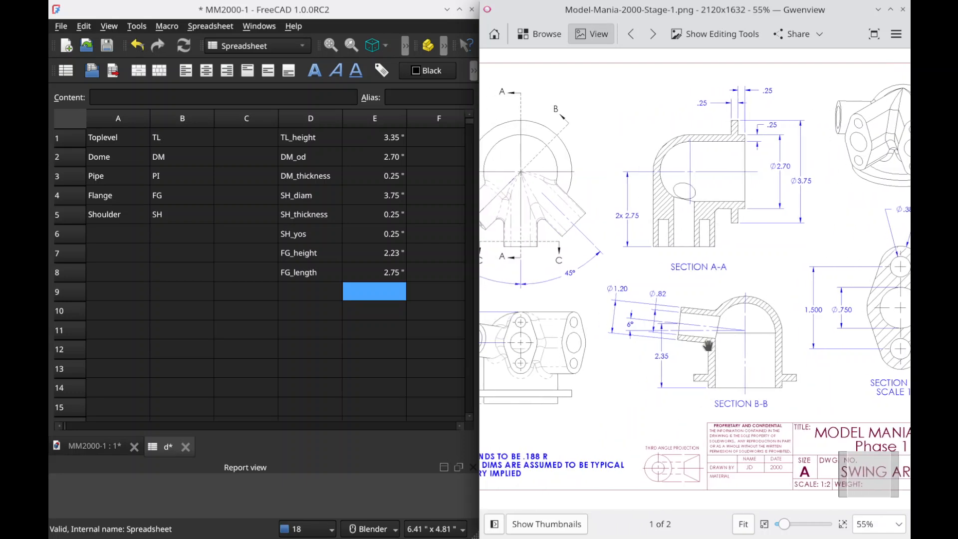
mouse_move(712, 360)
mouse_down()
mouse_move(653, 376)
mouse_move(692, 377)
mouse_up()
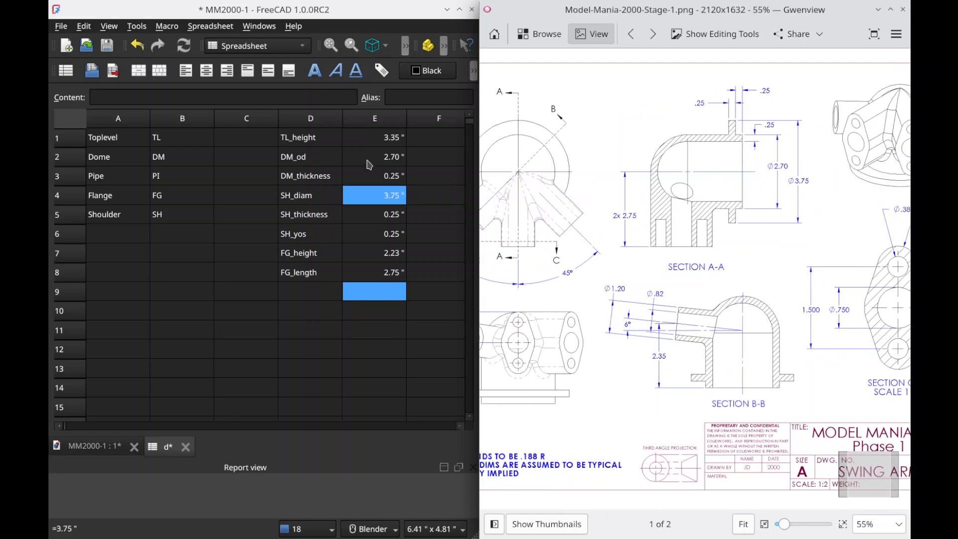
mouse_move(687, 267)
mouse_down()
mouse_move(774, 269)
mouse_move(595, 289)
mouse_move(740, 290)
mouse_up()
mouse_move(307, 253)
mouse_down()
mouse_move(321, 254)
mouse_move(319, 273)
mouse_up()
click(319, 274)
click(383, 256)
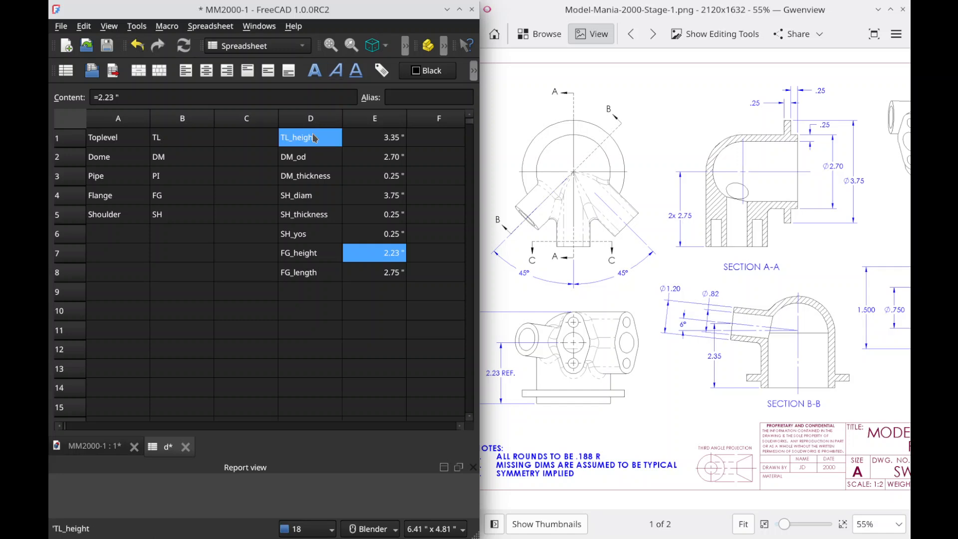
drag(315, 138, 310, 273)
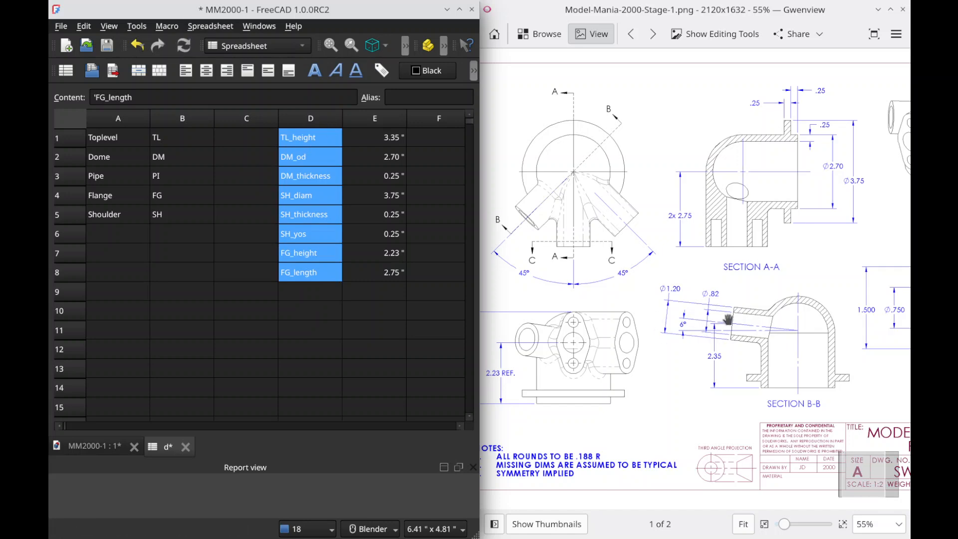
drag(729, 326, 592, 373)
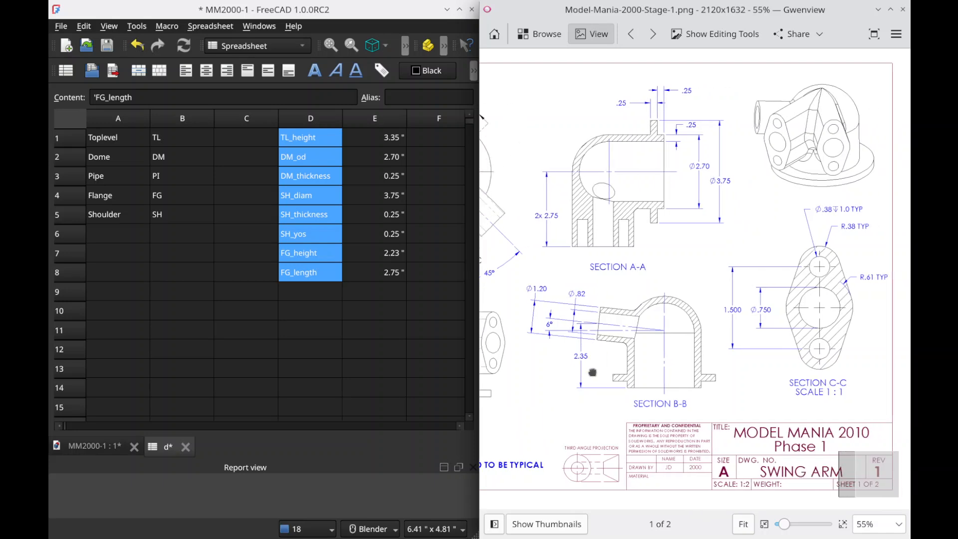
click(307, 289)
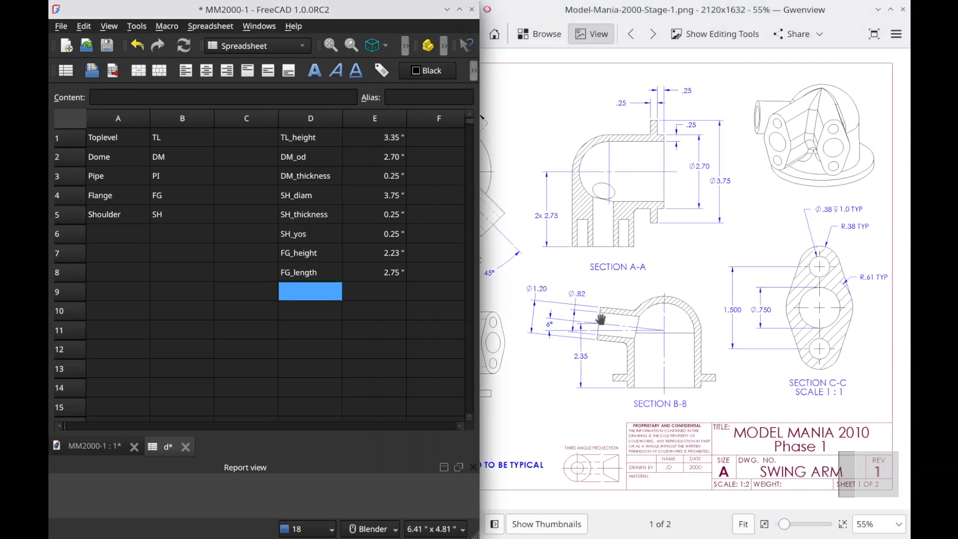
click(687, 220)
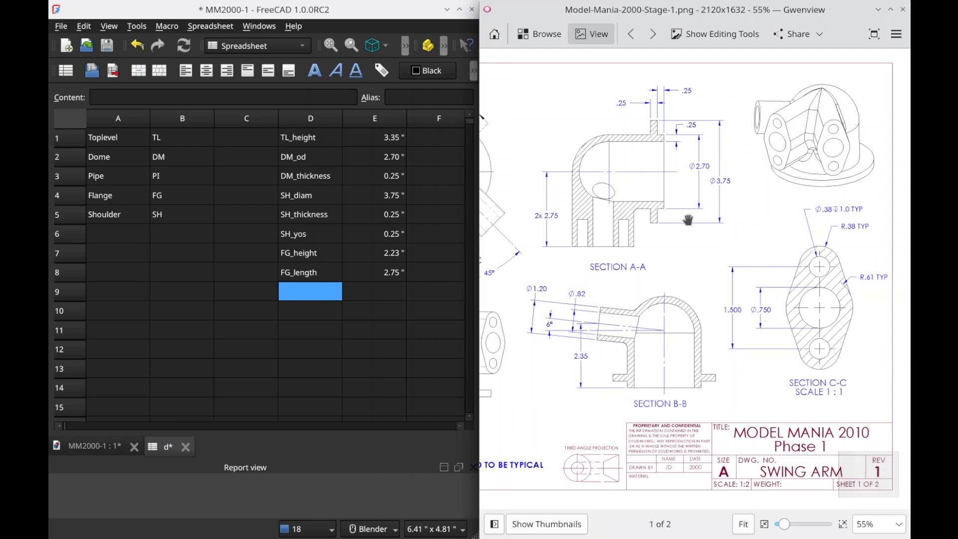
Step: Check which dimensions the Stage 2 drawing changes, and examine Sections B-B and C-C of the Stage 1 drawing up close
click(652, 34)
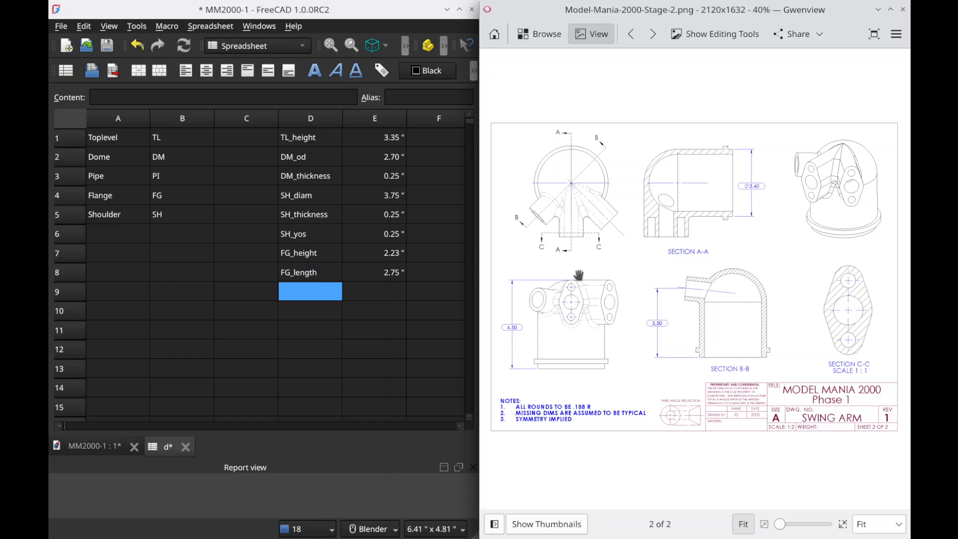
click(633, 36)
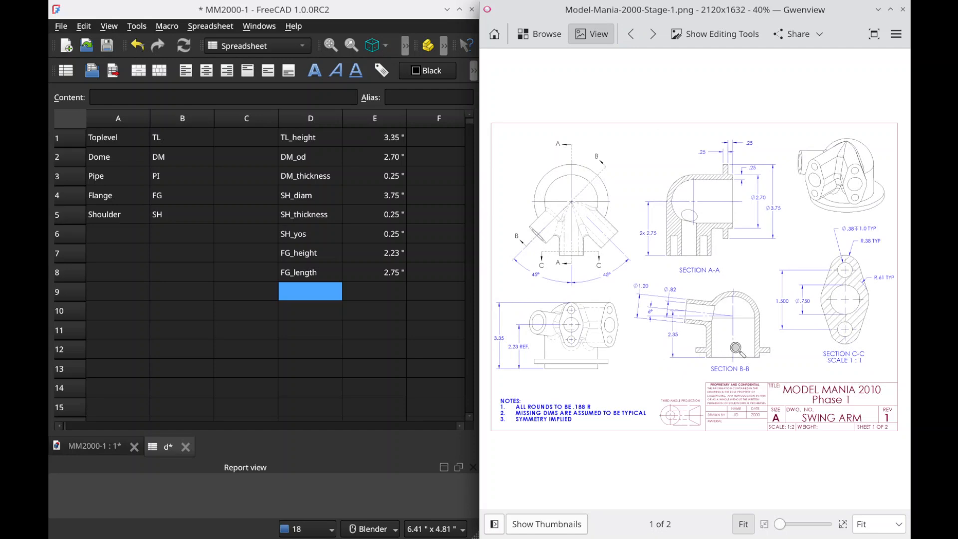
ctrl+scroll(733, 349, up, 4)
ctrl+scroll(723, 363, down, 1)
drag(723, 380, 720, 362)
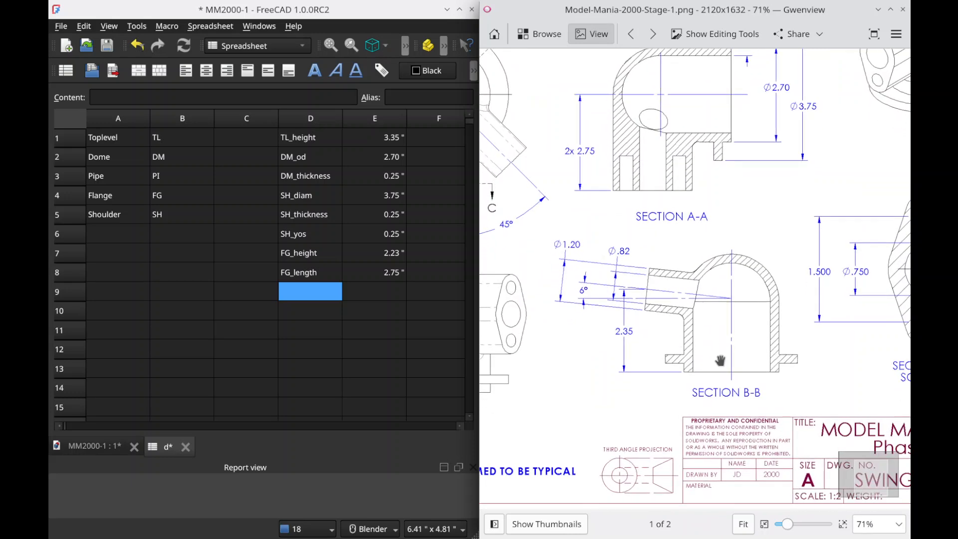
mouse_move(804, 338)
mouse_down()
mouse_move(494, 364)
mouse_move(490, 354)
mouse_move(745, 357)
mouse_up()
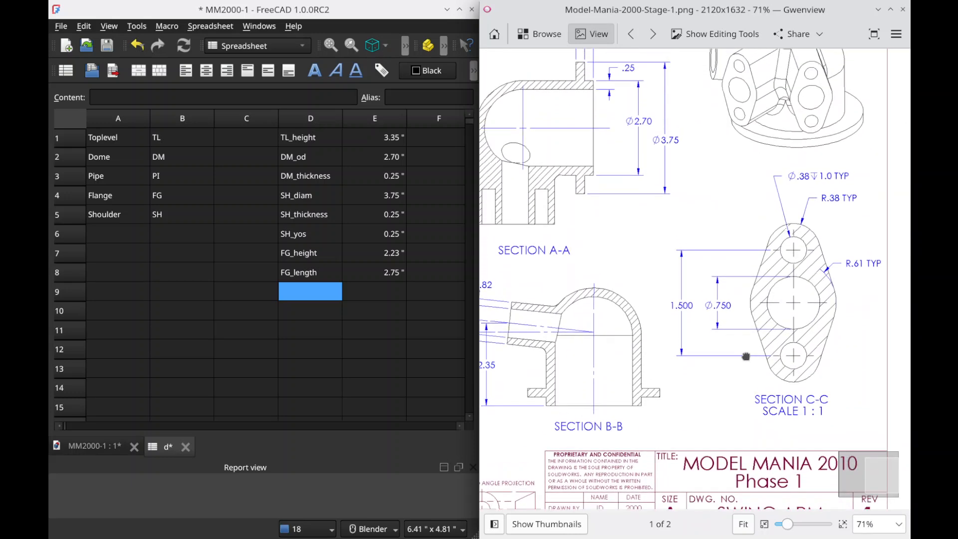
click(303, 290)
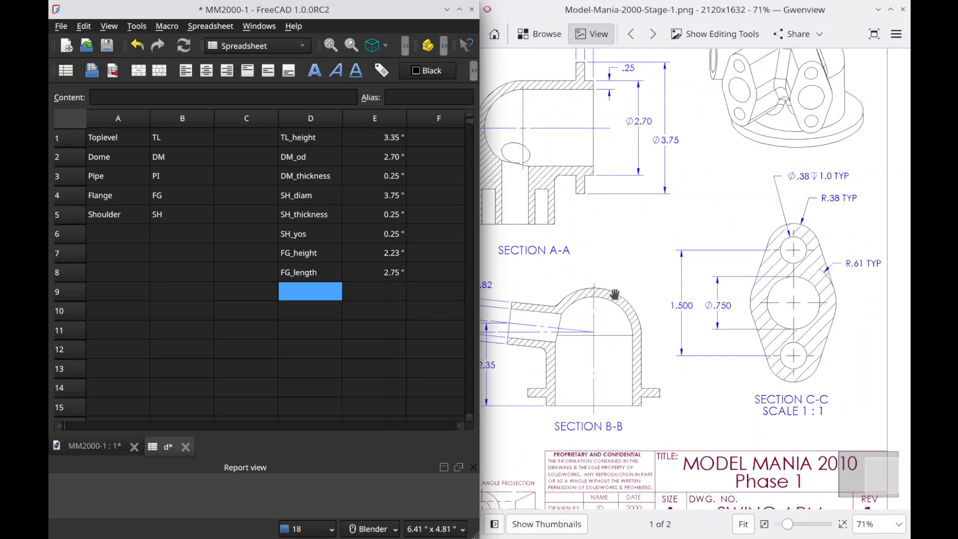
drag(655, 286, 801, 274)
drag(726, 320, 729, 306)
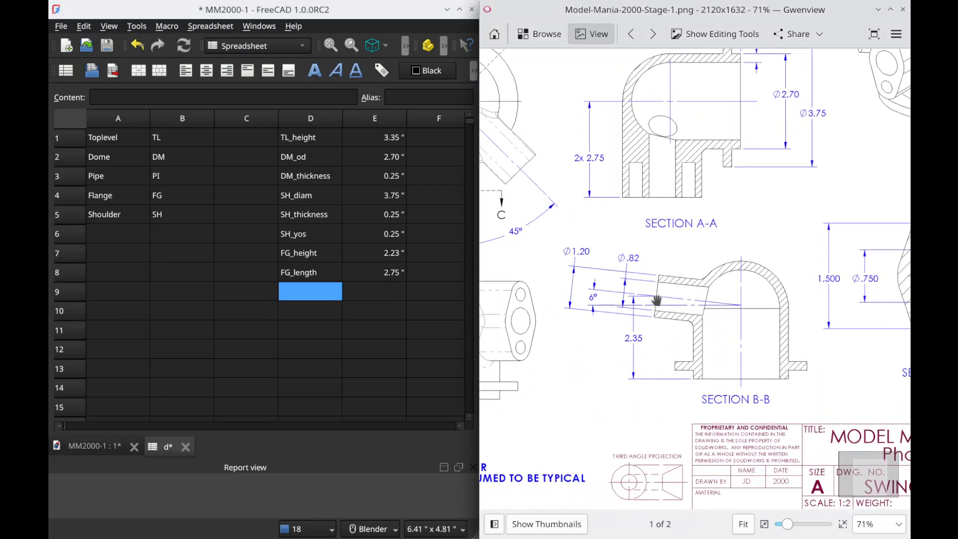
Step: Add the pipe centre height as PI_center_out_h in cell D9 with 2.35 in in cell E9
click(310, 292)
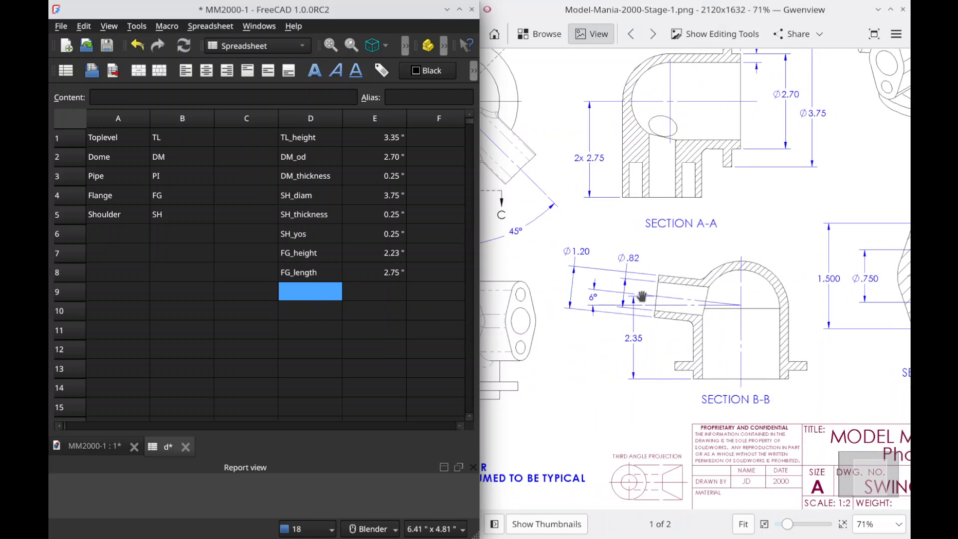
shift+click(311, 320)
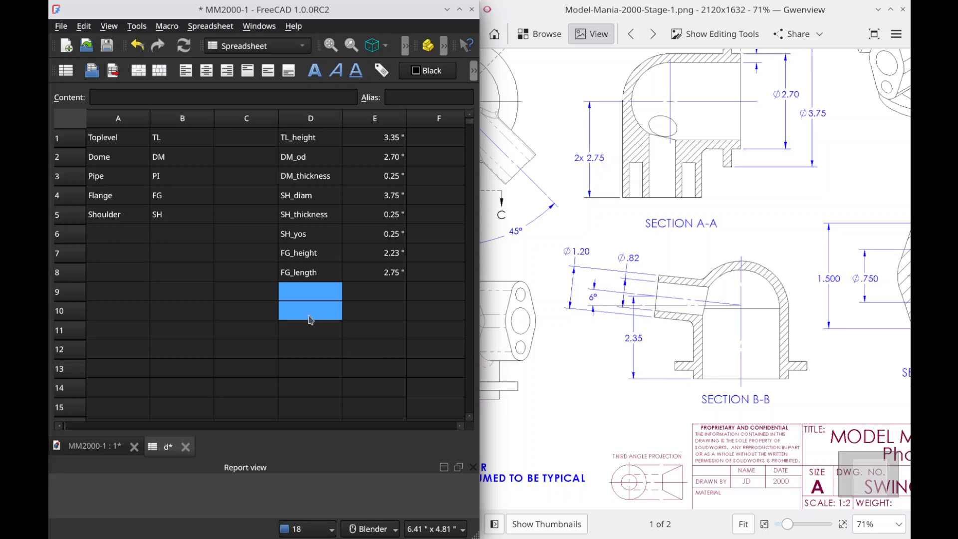
text(PI_center_out_h)
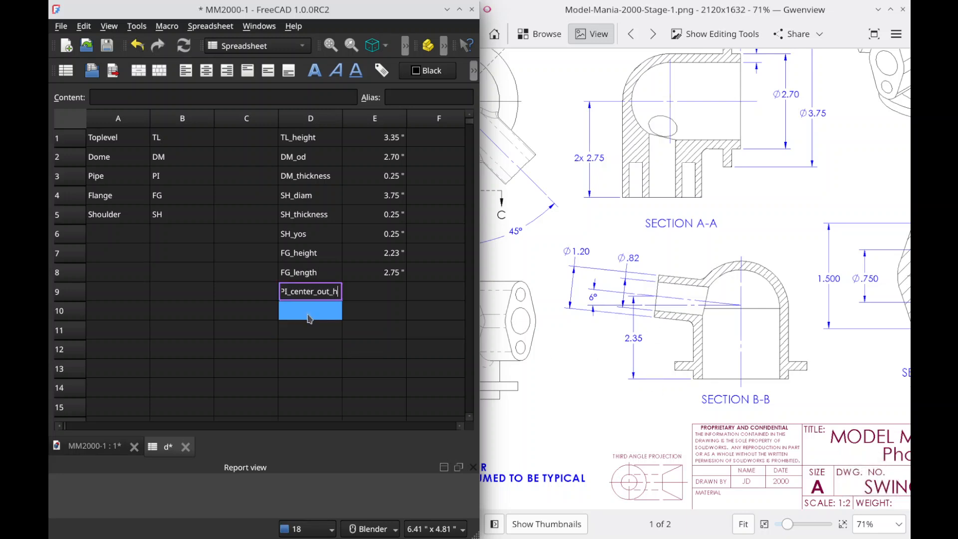
key(Tab)
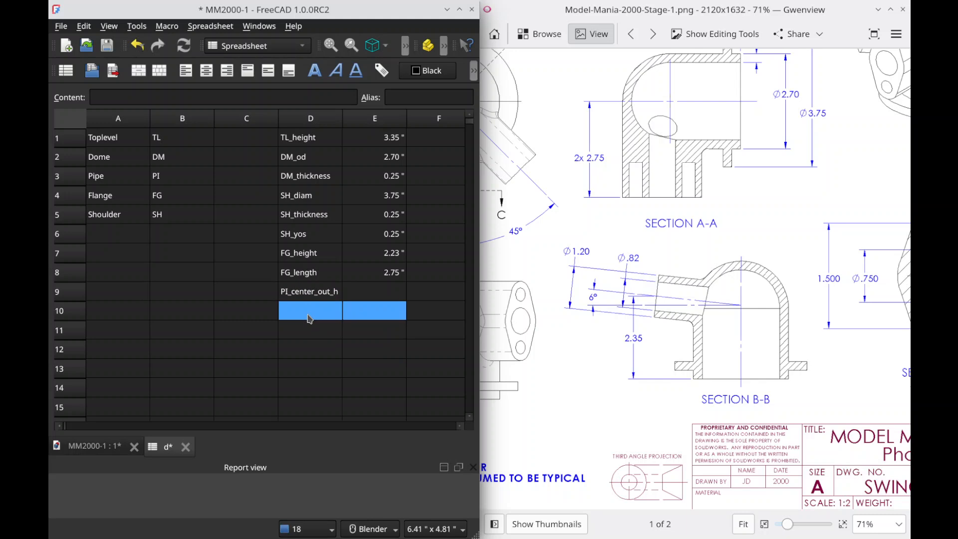
text(2.)
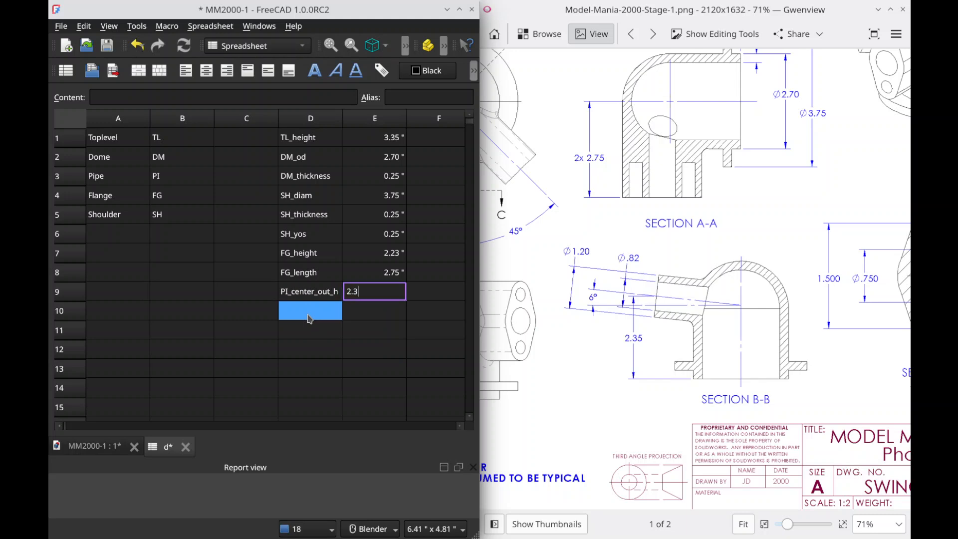
text(35)
key(Return)
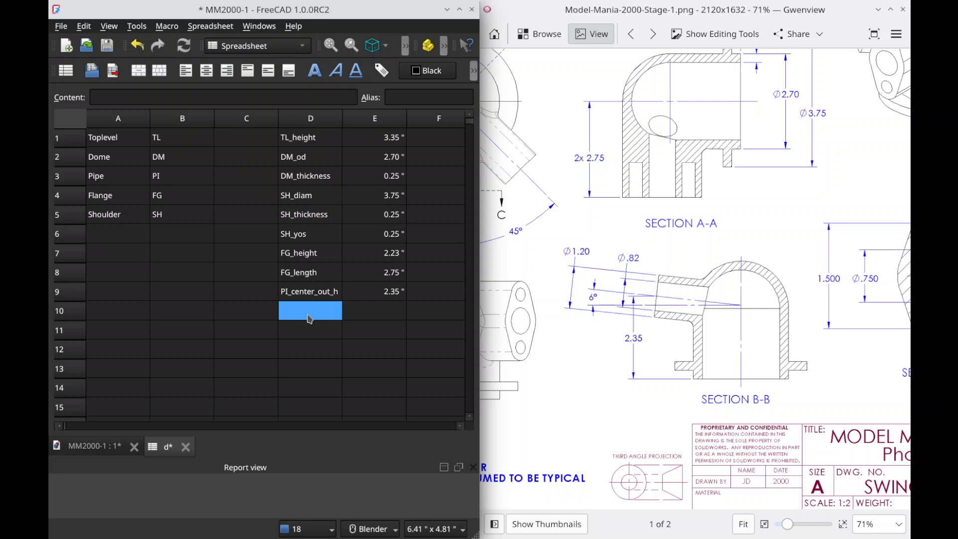
Step: Add the pipe angle as PI_angle in cell D10 with the value 6 in cell E10
text(PI_angle)
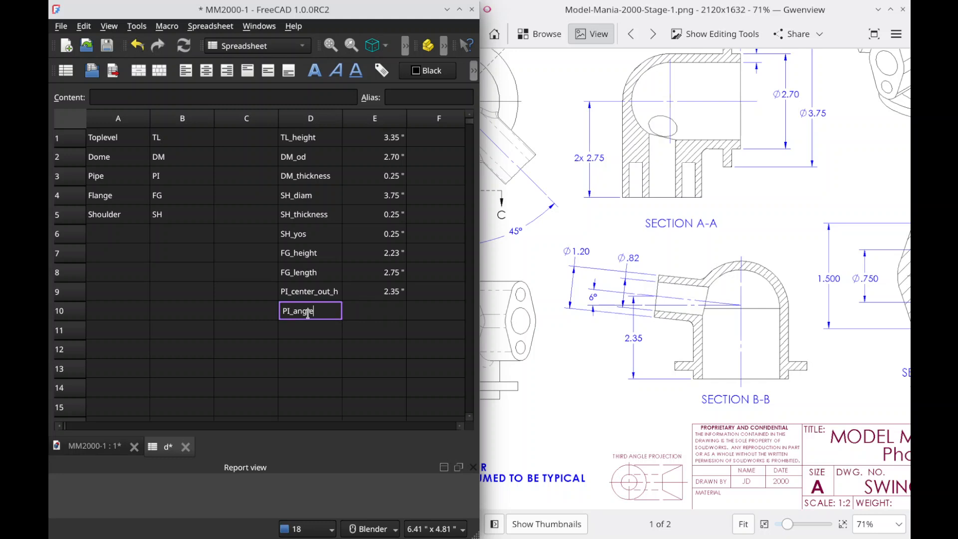
key(Tab)
key(Return)
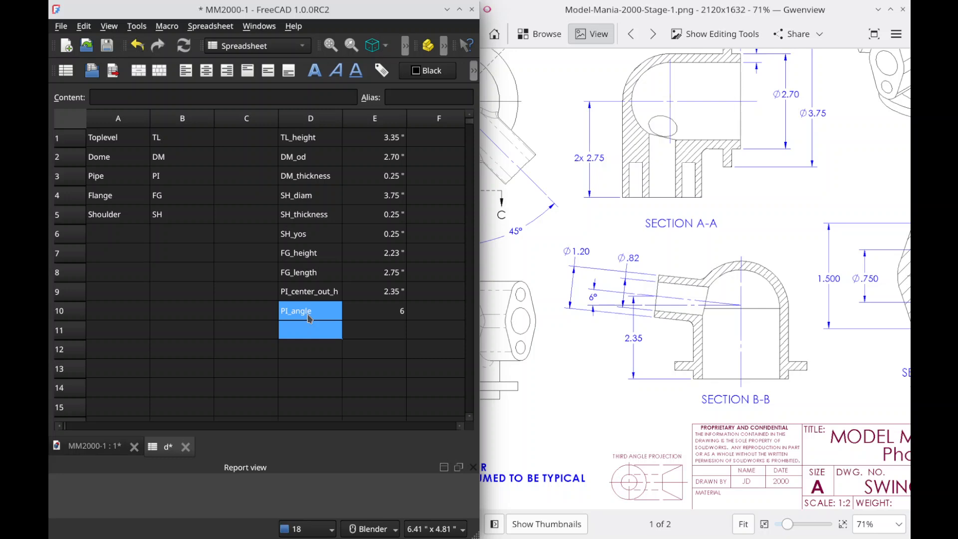
Step: Enter the pipe diameter labels PI_od in cell D11 and PI_id in cell D12
text(PI)
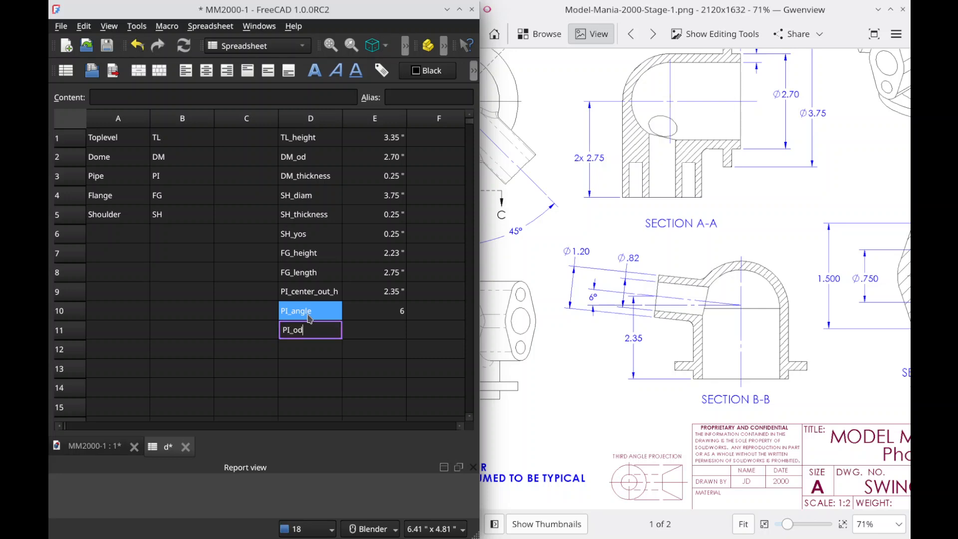
text(_od)
key(Return)
text(PI_id)
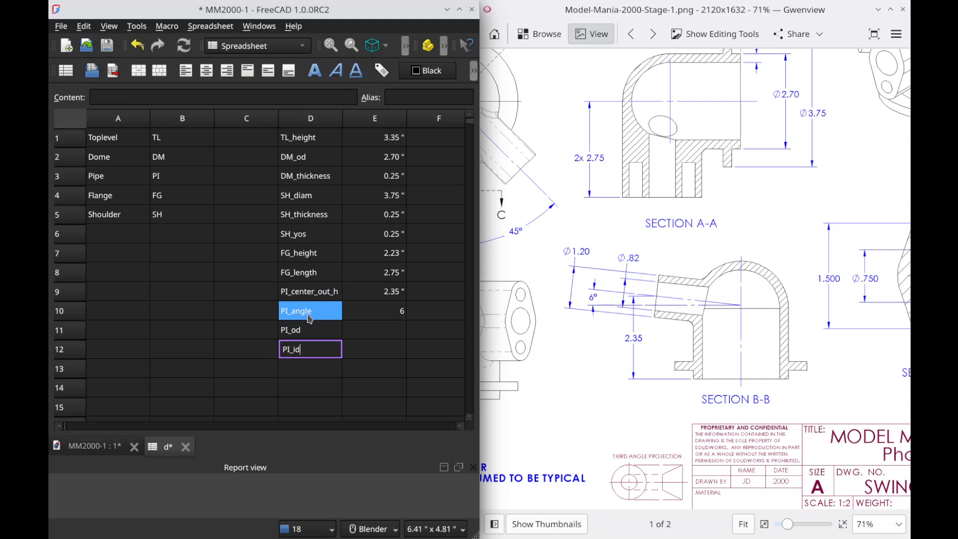
key(Return)
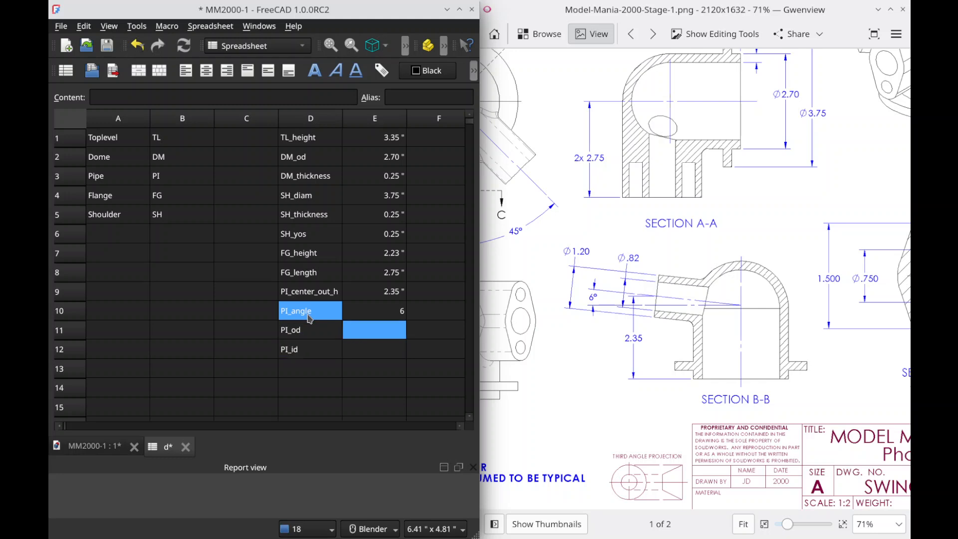
Step: Enter 1.20 in for PI_od in cell E11 and 0.82 in for PI_id in cell E12
text(1.20 ")
key(Return)
text(0.82")
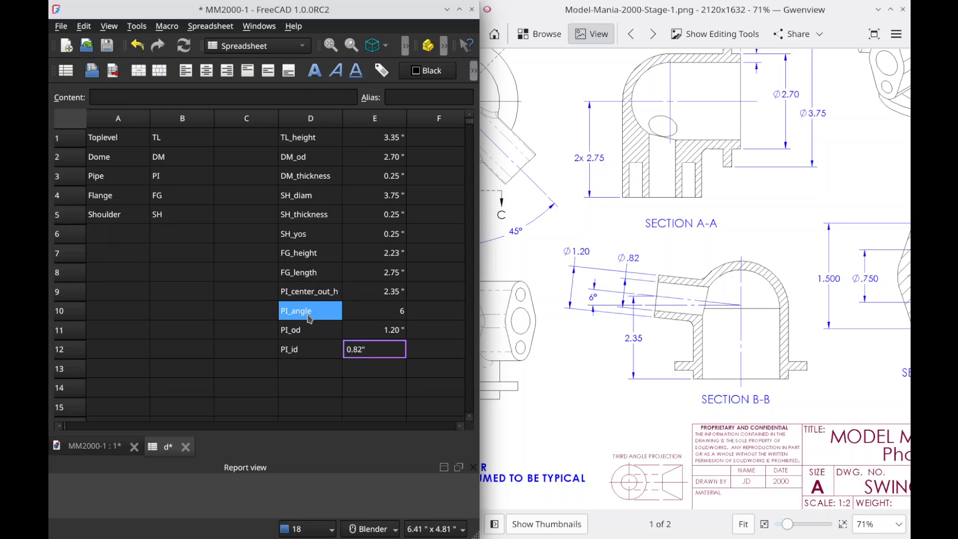
key(Return)
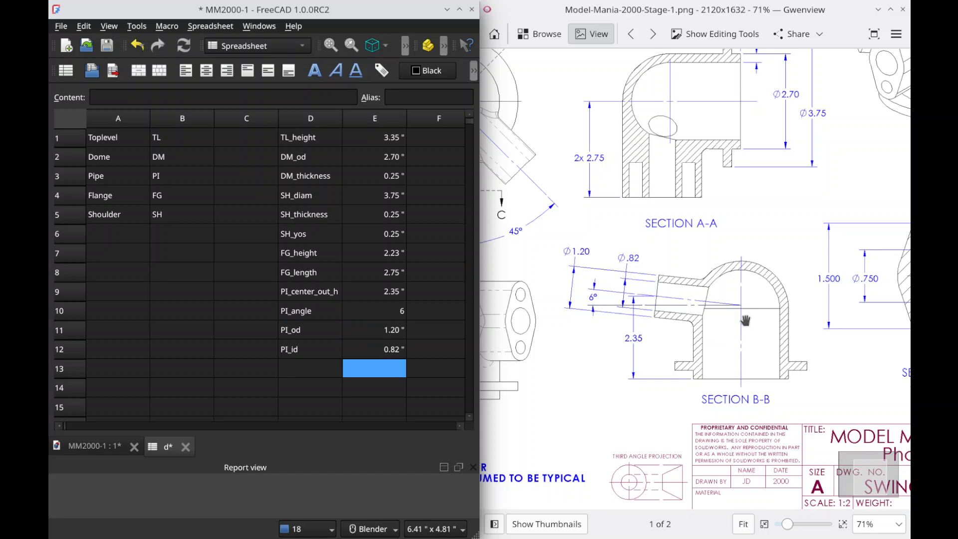
Step: Check the pipes in the drawing's plan view and add PI_length in cell D13 with 2.00 in in cell E13
drag(698, 306, 893, 312)
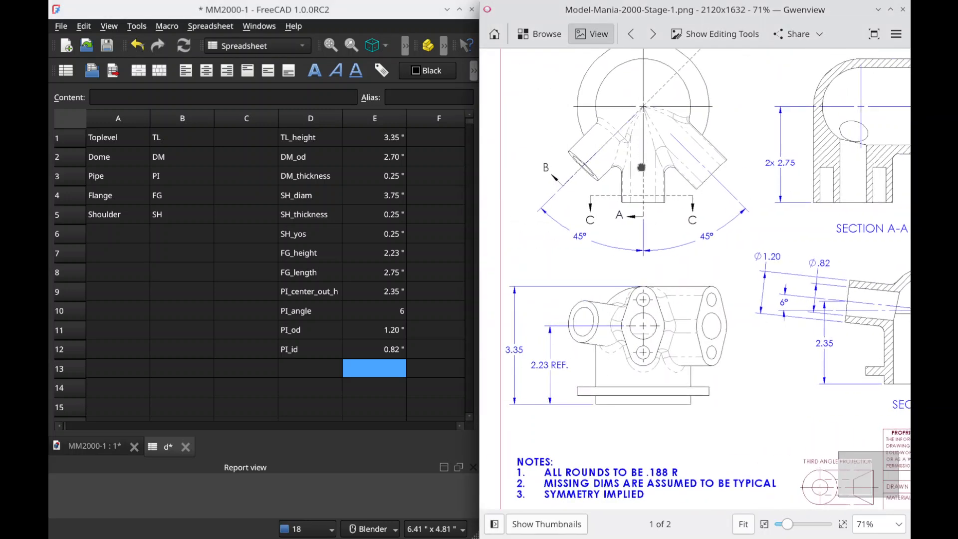
drag(641, 167, 634, 268)
drag(636, 303, 632, 302)
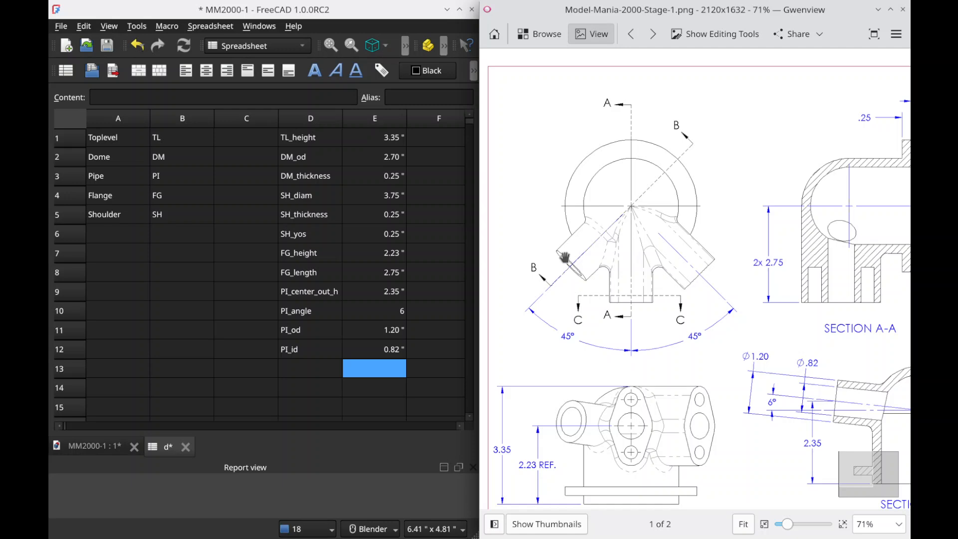
click(307, 359)
click(374, 332)
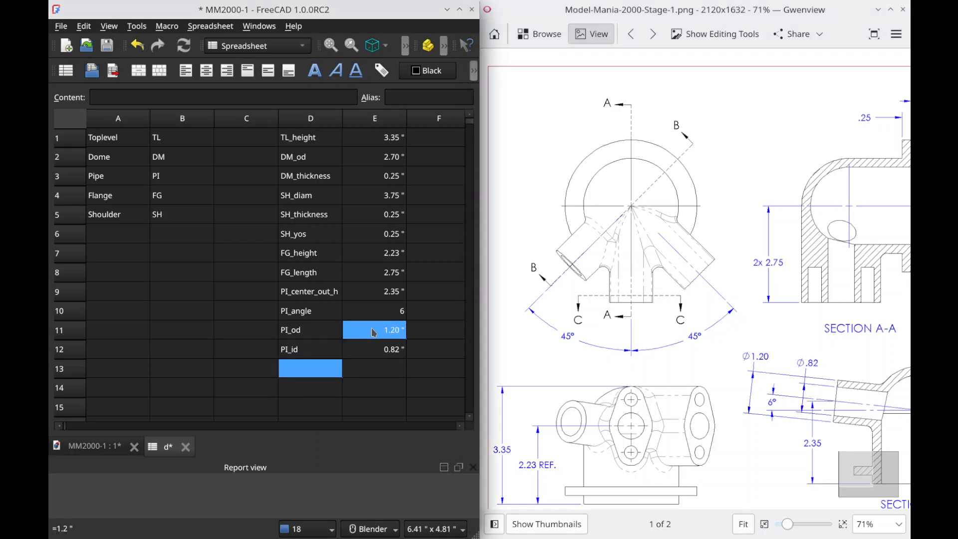
text(PI)
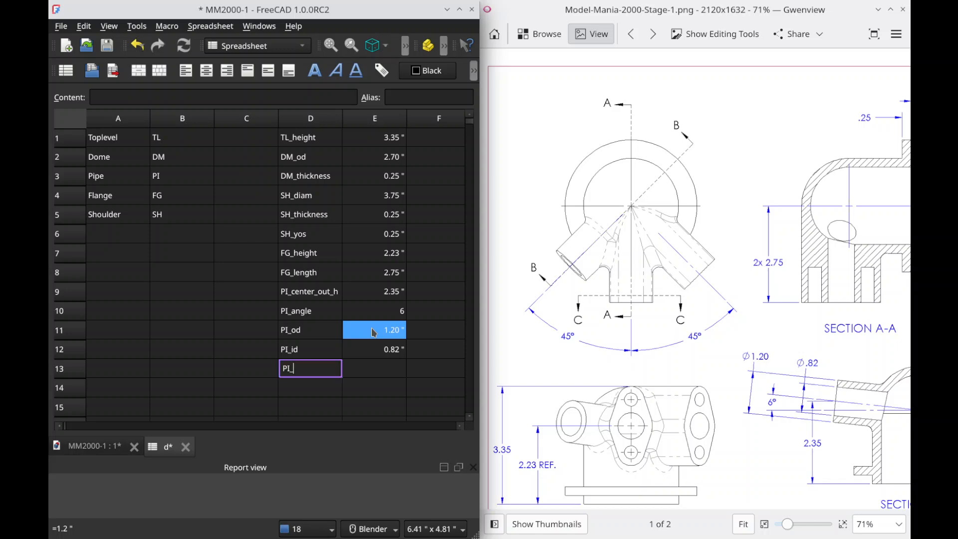
text(_length)
key(Tab)
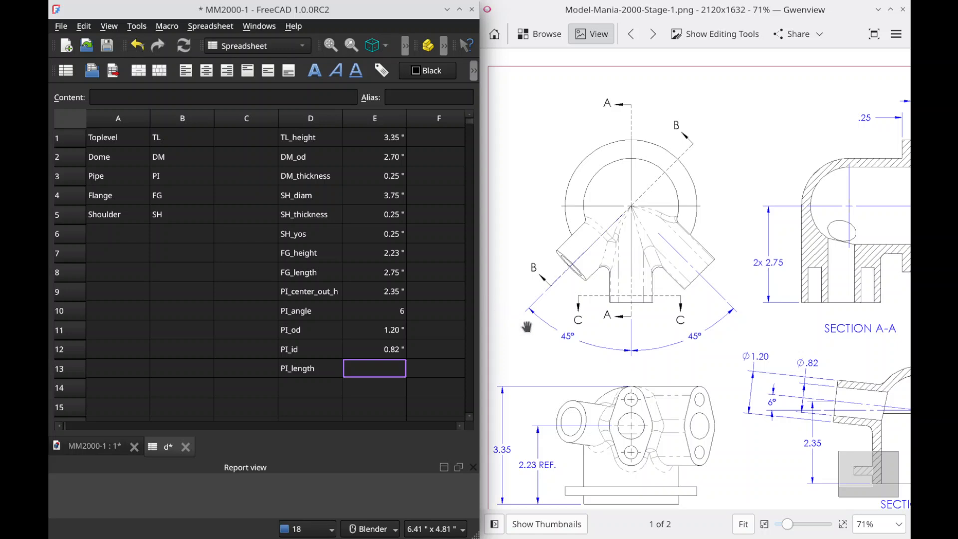
key(Return)
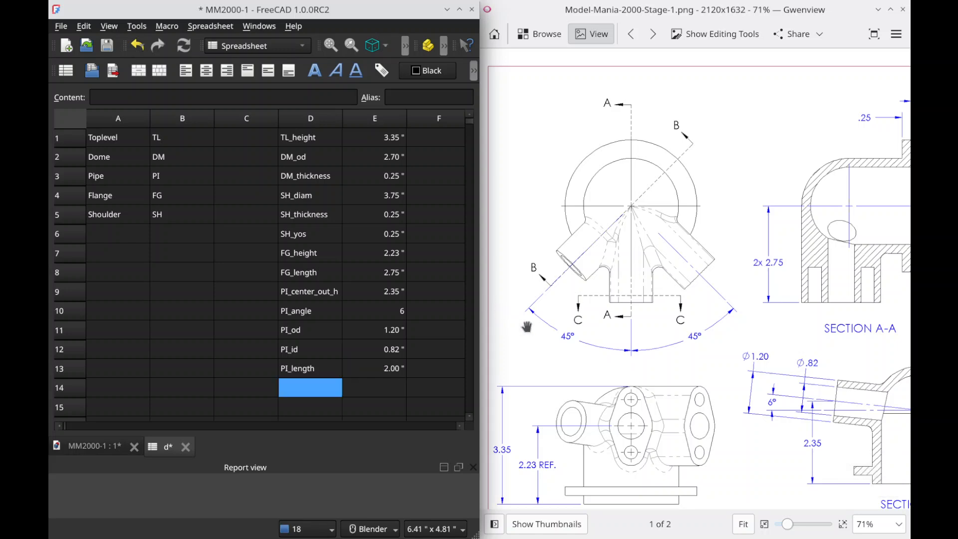
Step: Try to create aliases by running the EasyAlias macro on the dimension labels in D1:D13
drag(865, 380, 522, 415)
mouse_move(706, 417)
mouse_down()
mouse_move(612, 364)
mouse_move(604, 301)
mouse_up()
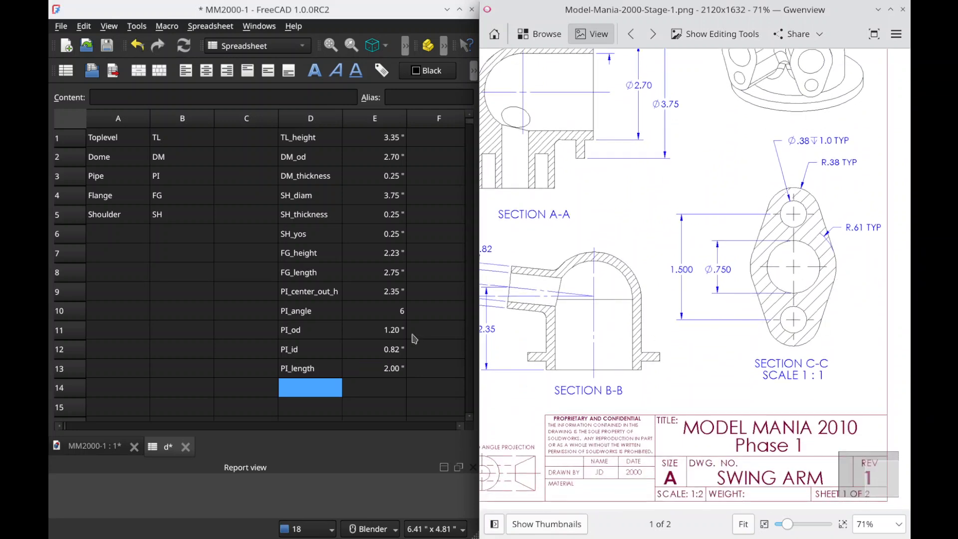
shift+click(368, 388)
click(334, 369)
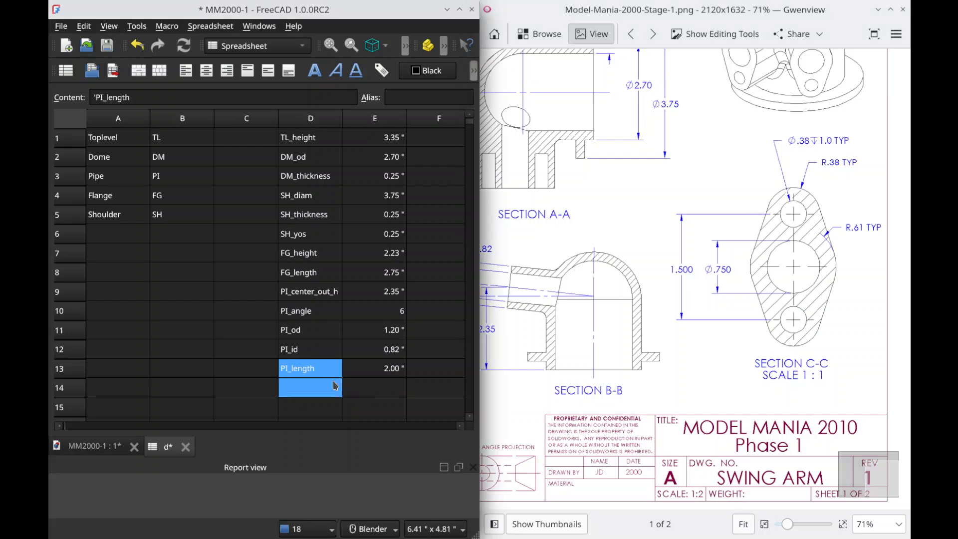
drag(319, 135, 339, 299)
scroll(357, 279, up, 2)
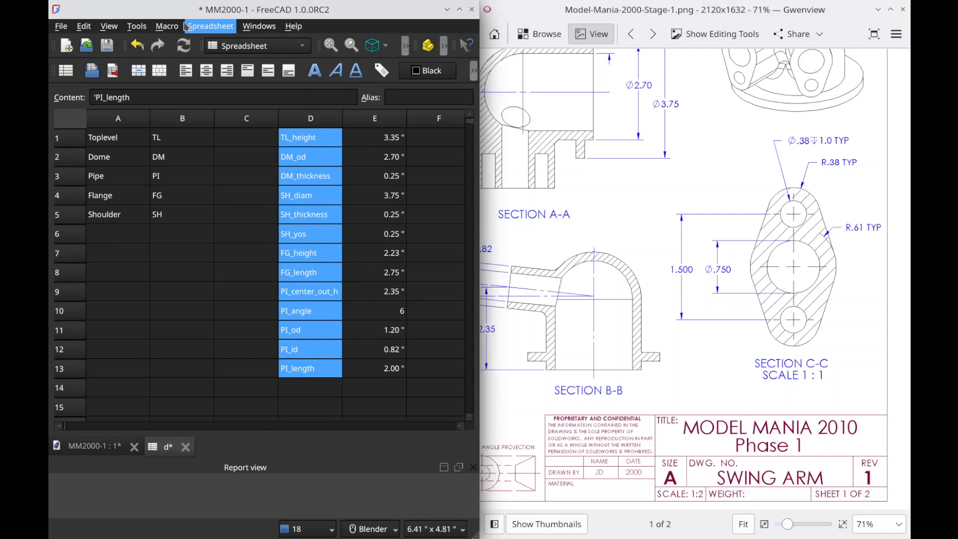
click(166, 26)
mouse_move(298, 79)
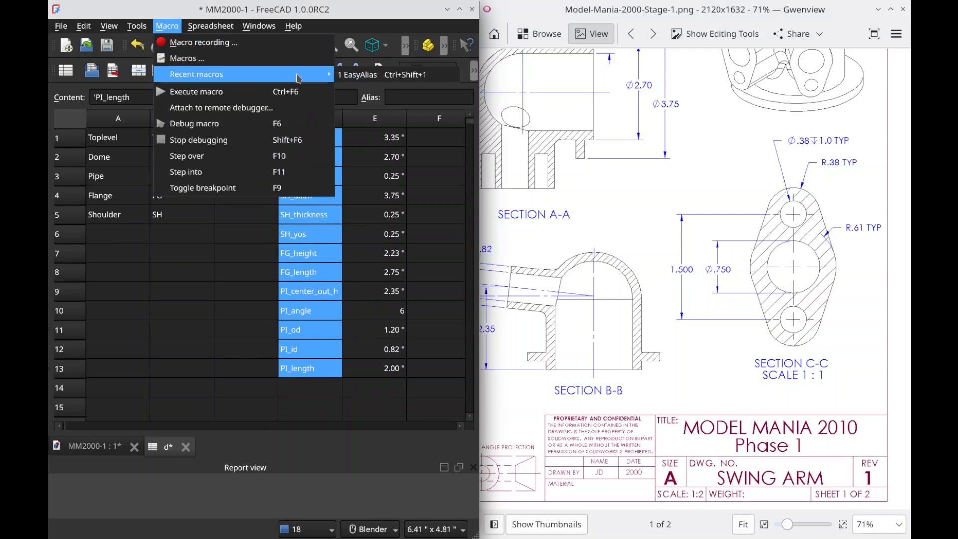
click(408, 76)
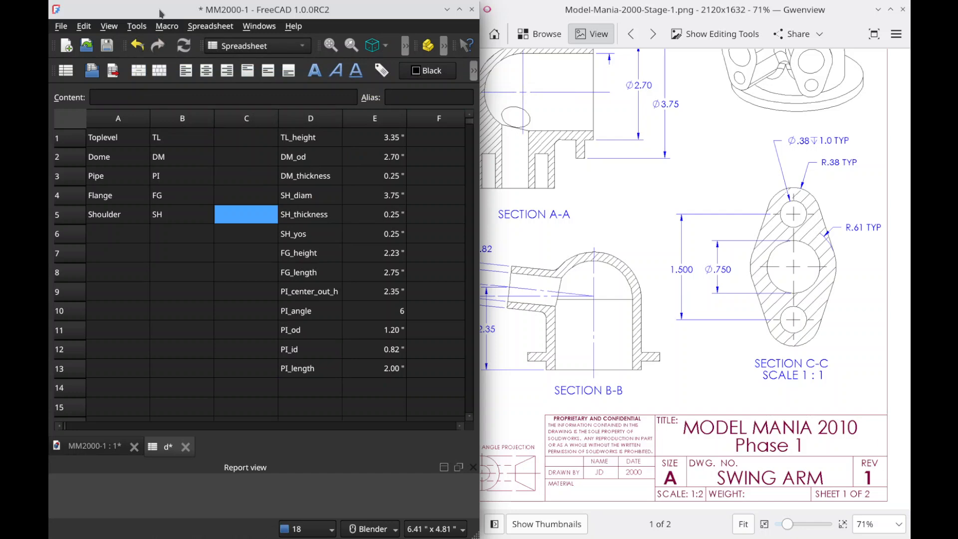
Step: Try the EasyAlias macro again, including with both labels and values in D1:E13 selected
click(169, 28)
mouse_move(320, 75)
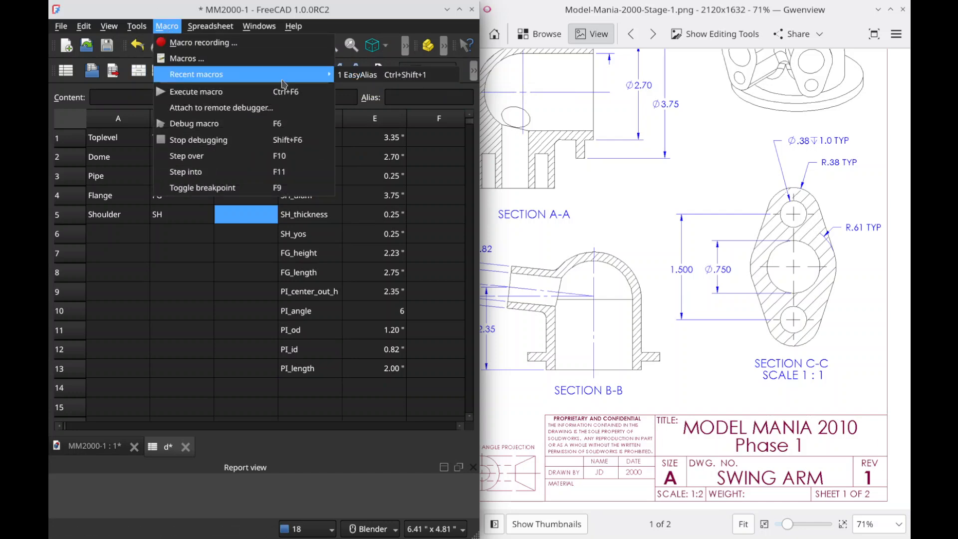
click(395, 75)
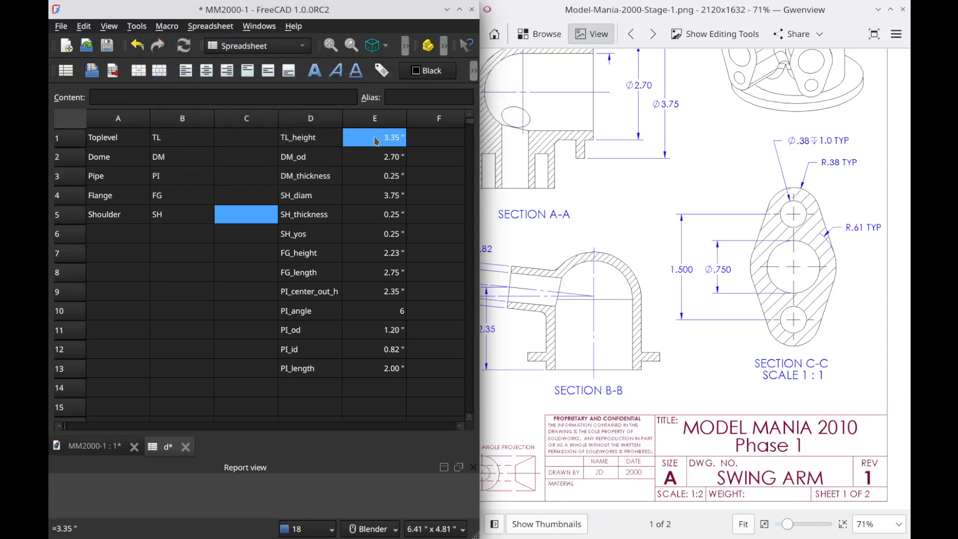
drag(309, 138, 390, 368)
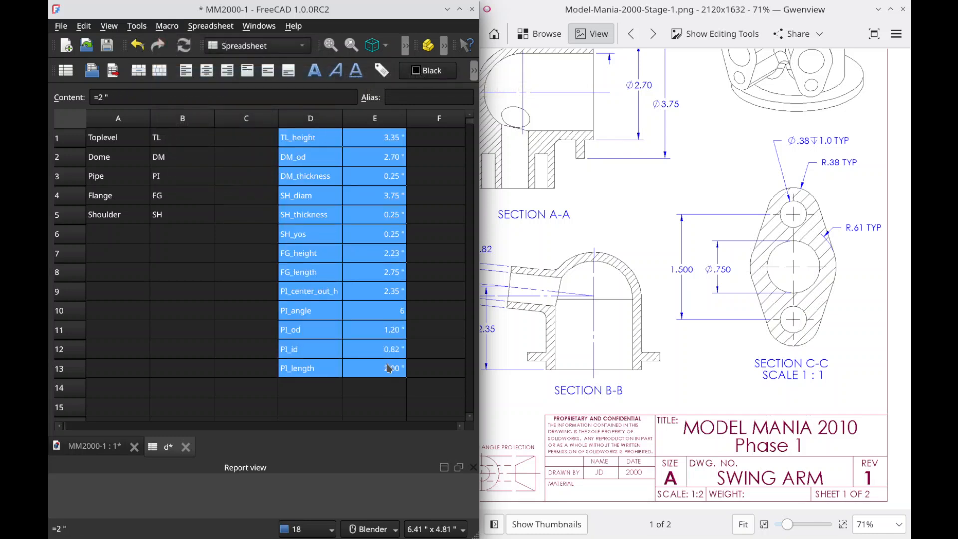
click(167, 26)
mouse_move(282, 81)
click(395, 76)
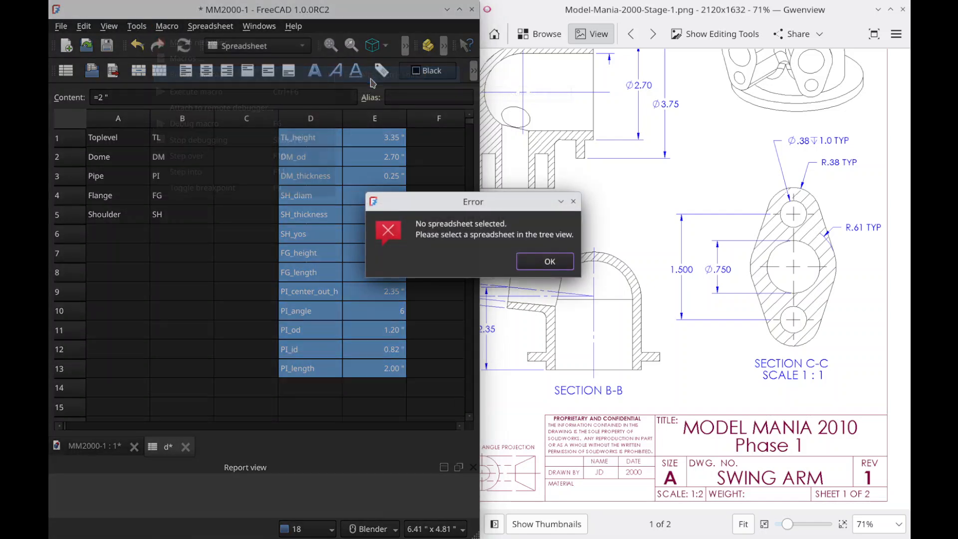
click(550, 262)
Step: Select only the dimension labels in D1:D13 and save the document
drag(310, 138, 314, 367)
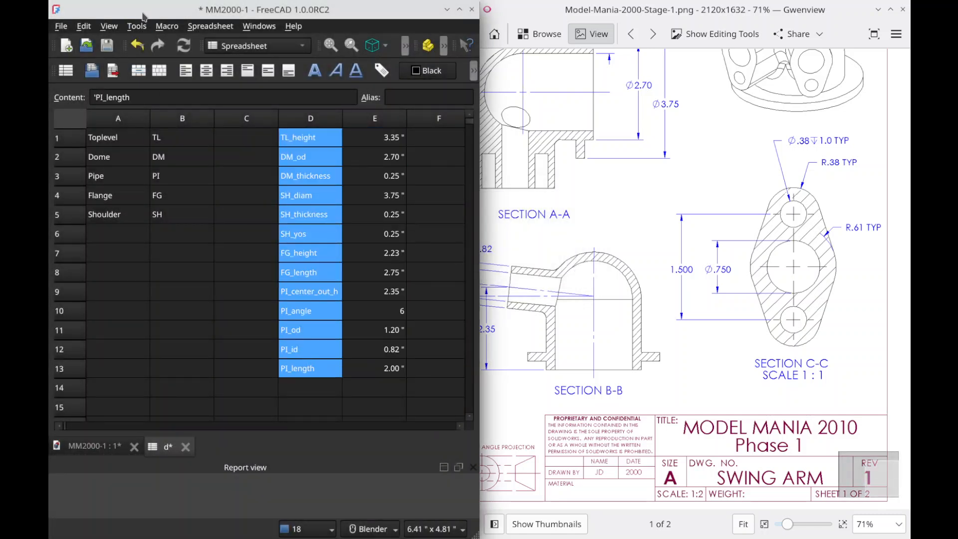
click(166, 26)
click(167, 26)
key(ctrl+s)
Step: Try to run the EasyAlias macro on the reselected label cells of the saved document
click(166, 26)
mouse_move(300, 75)
click(384, 75)
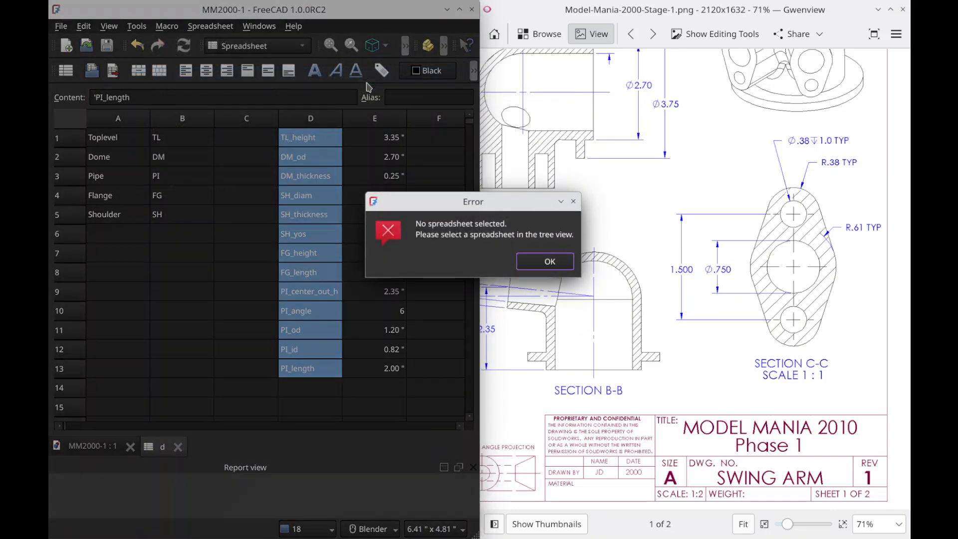
click(568, 263)
Step: Maximize the FreeCAD window, select spreadsheet d in the model tree, and run the EasyAlias macro to alias the values in E1:E13
double_click(318, 10)
mouse_move(52, 107)
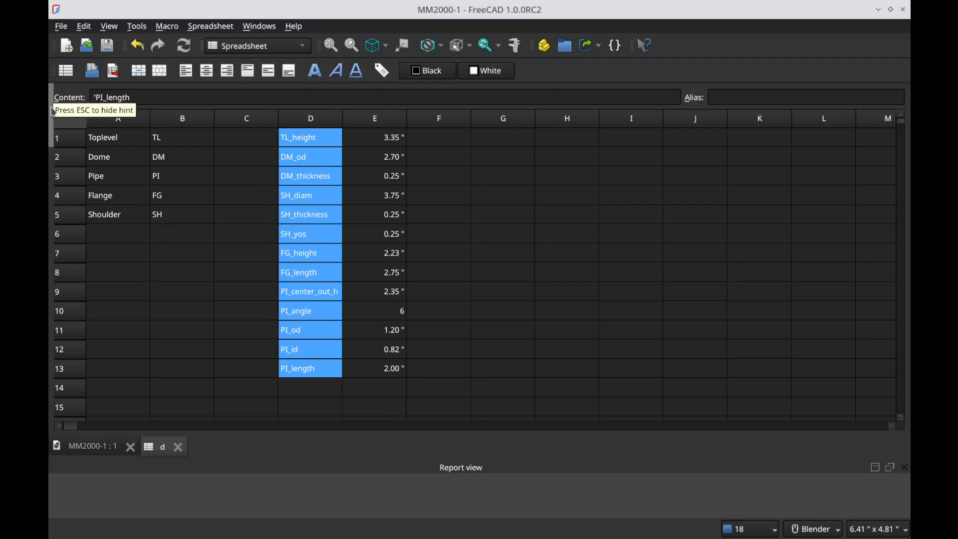
click(102, 151)
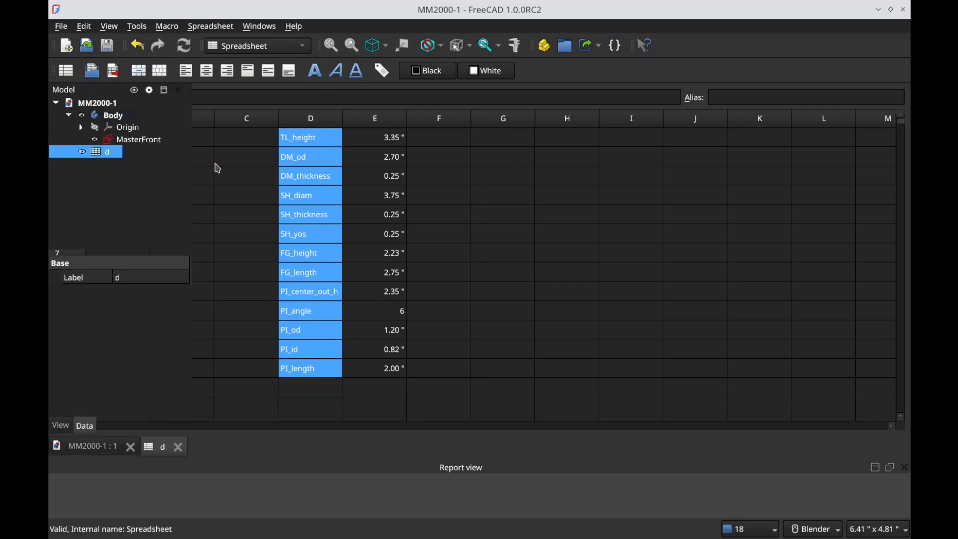
click(210, 26)
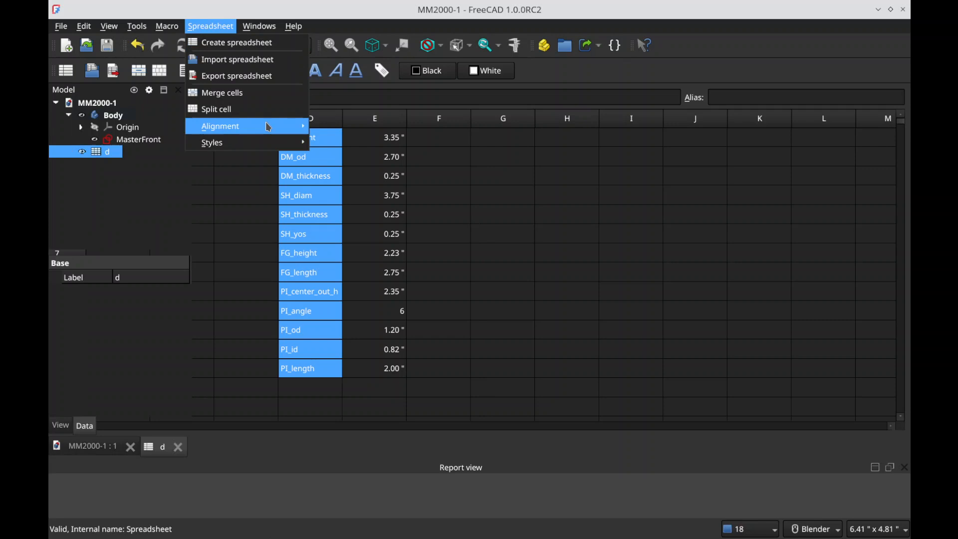
mouse_move(167, 26)
mouse_move(280, 76)
click(369, 77)
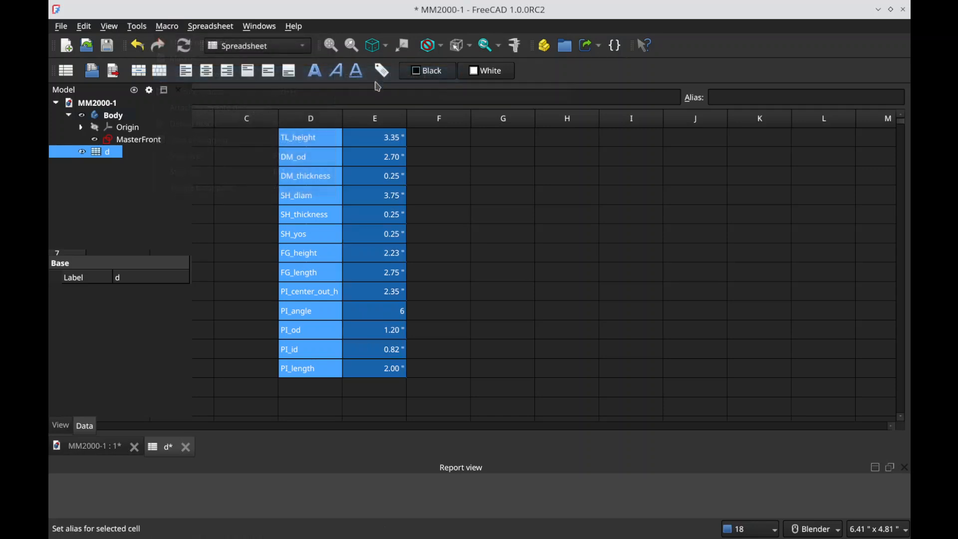
click(389, 142)
click(294, 141)
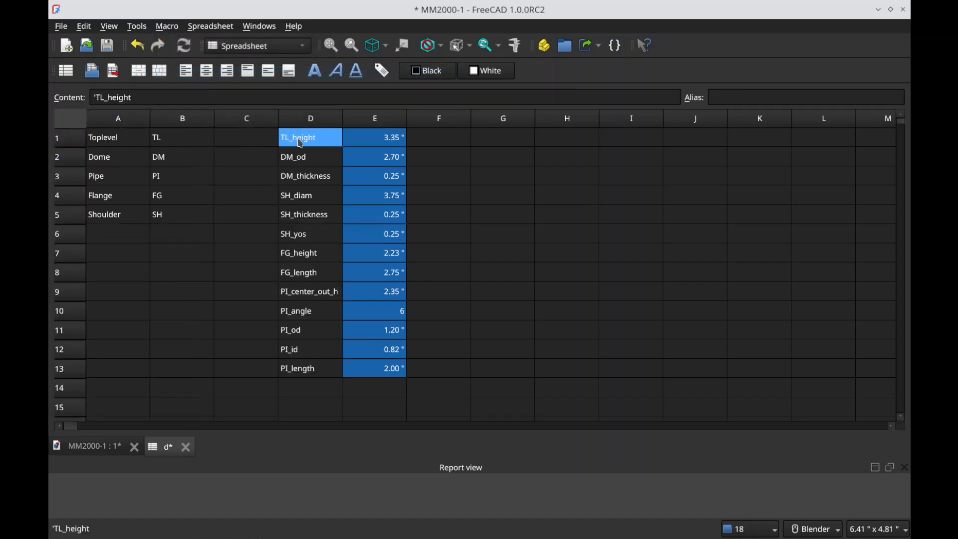
Step: Check the aliases assigned to the dimension values in column E of the spreadsheet
key(Tab)
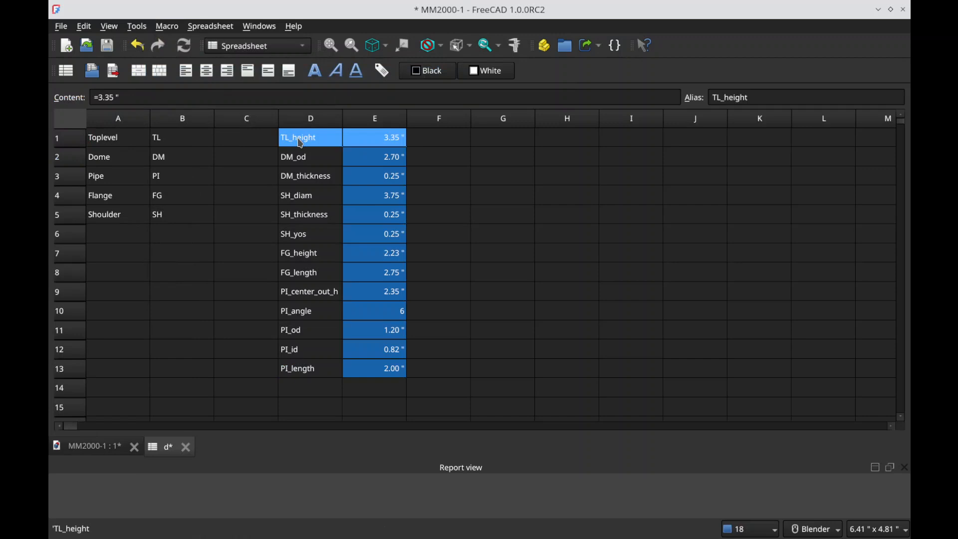
key(Down)
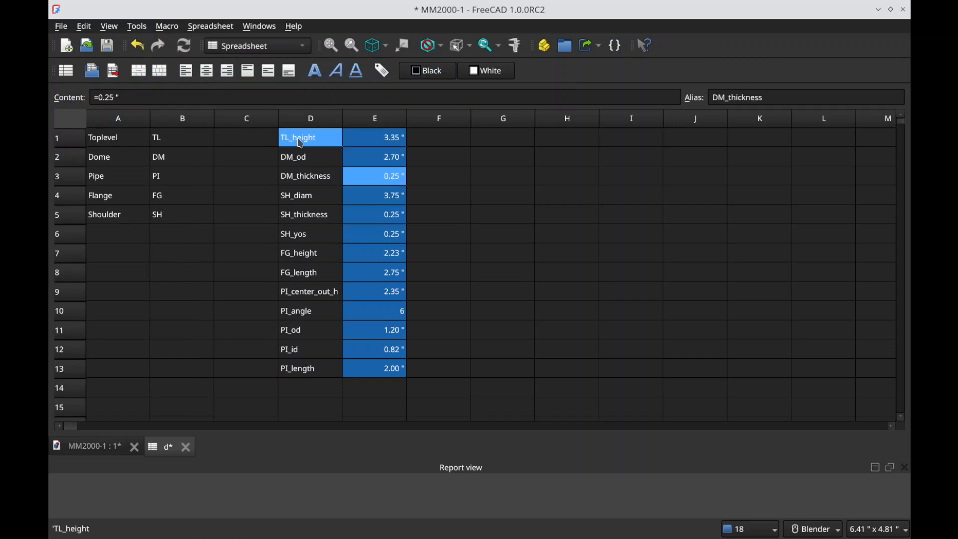
key(Down)
key(Down)
key(Down)
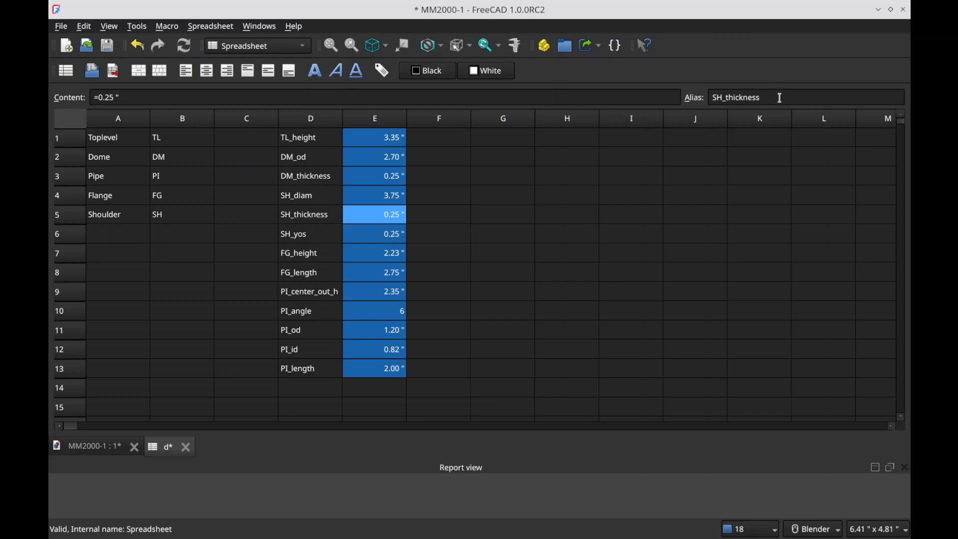
key(Down)
key(Down)
key(Down)
key(Down)
key(Down)
key(Down)
key(Down)
key(Down)
key(Down)
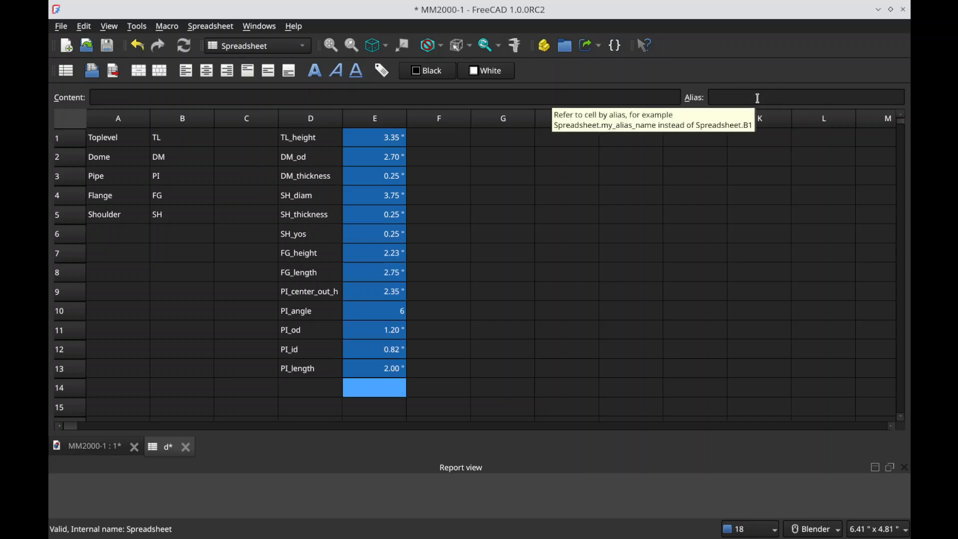
Step: Save the document and open the MasterFront sketch for editing
click(540, 235)
key(ctrl+s)
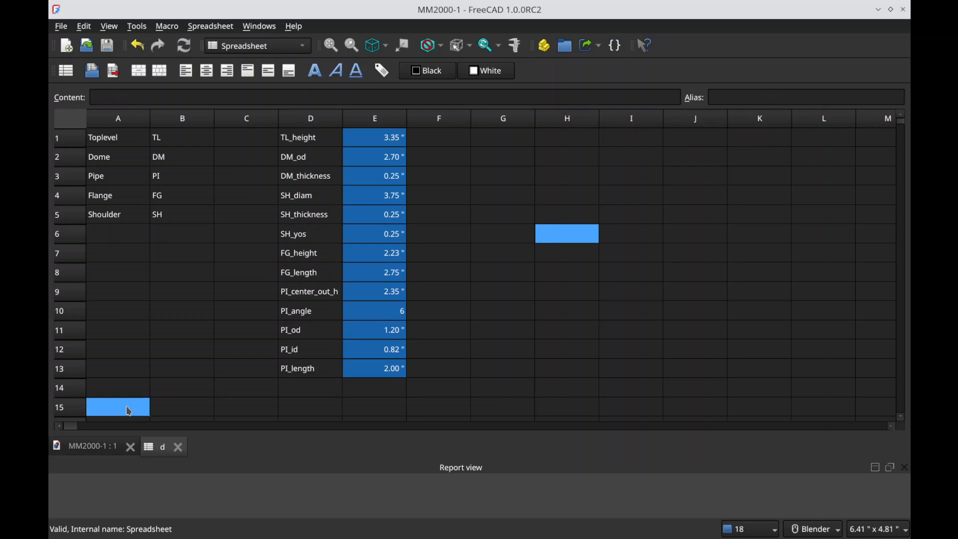
click(102, 448)
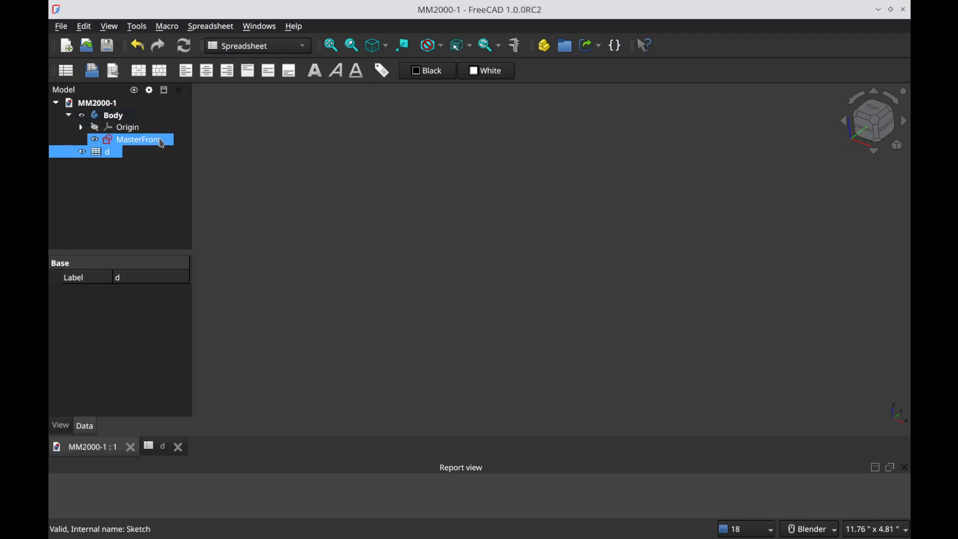
double_click(161, 142)
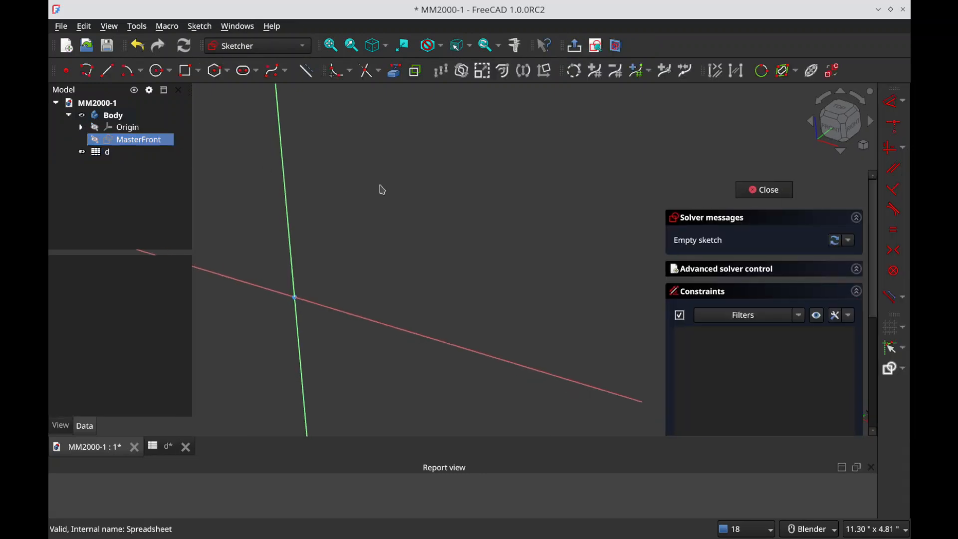
scroll(382, 236, up, 3)
scroll(503, 344, down, 1)
scroll(304, 309, down, 1)
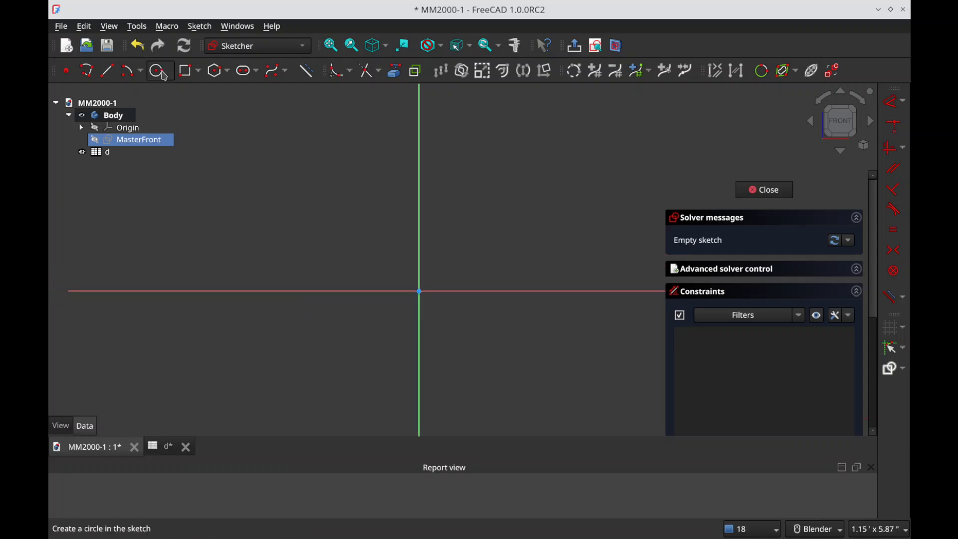
click(88, 71)
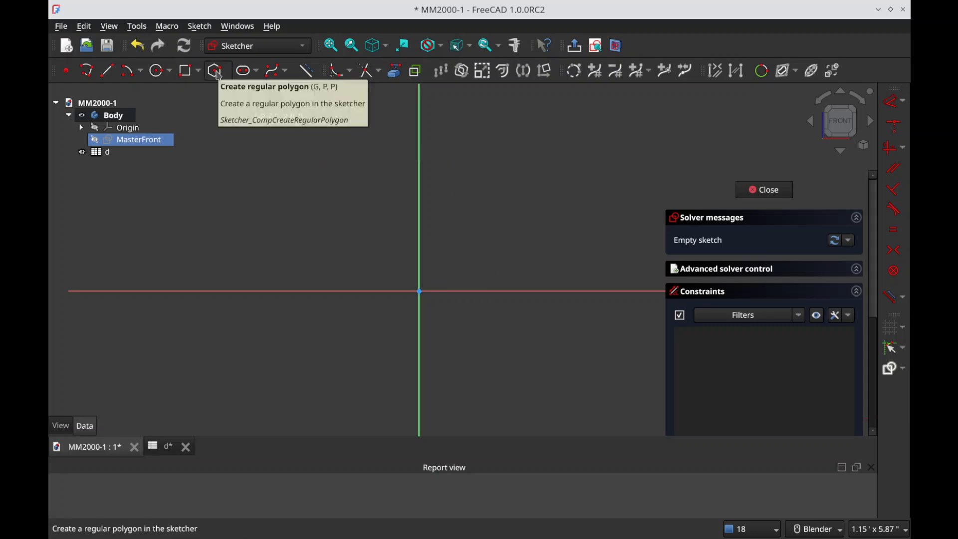
click(173, 73)
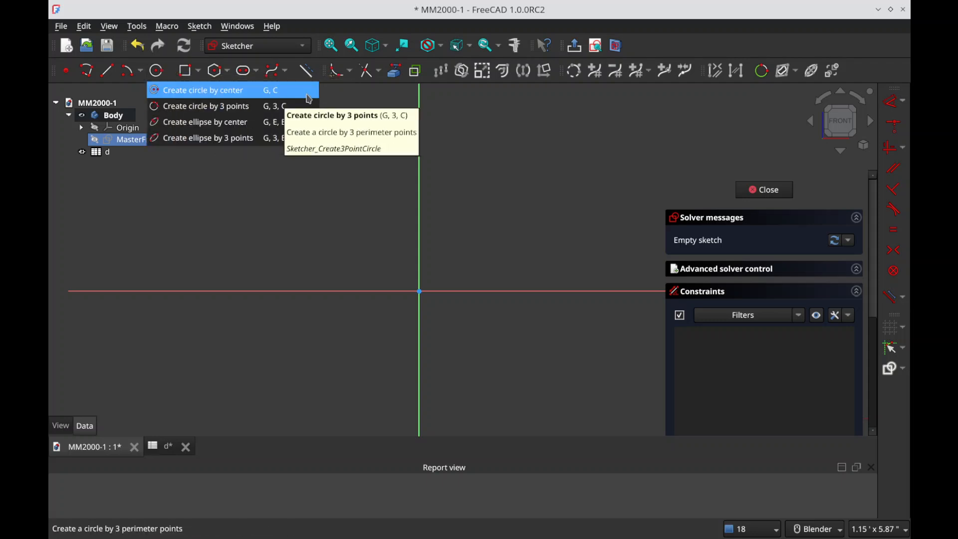
click(404, 275)
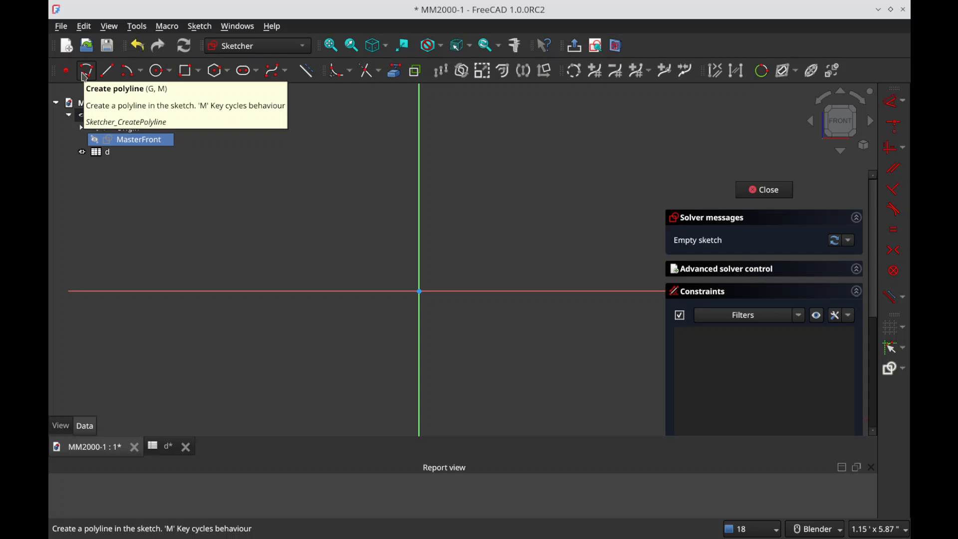
Step: Sketch a closed arch polyline standing on the horizontal axis, about 1.7 in wide with vertical sides about 1.9 in high and a semicircular top
key(g)
key(m)
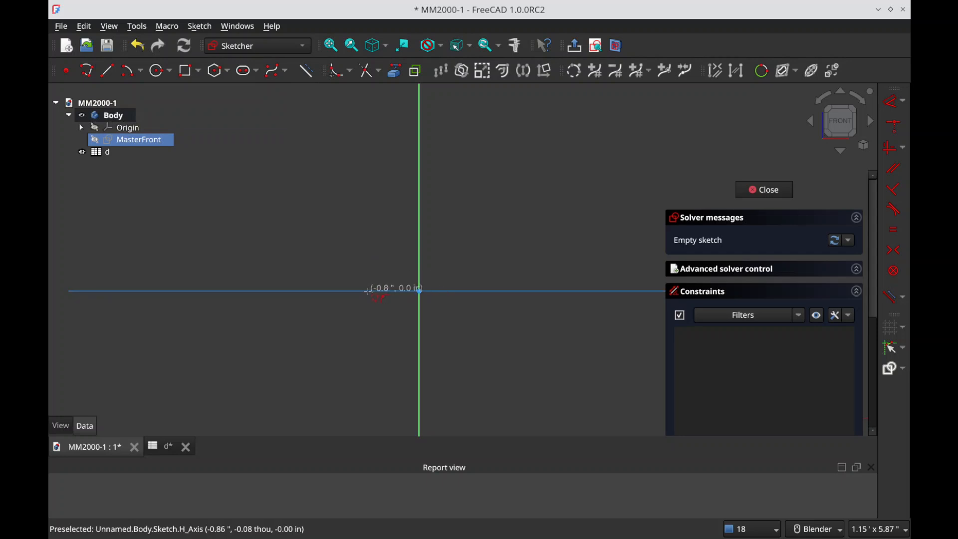
click(368, 291)
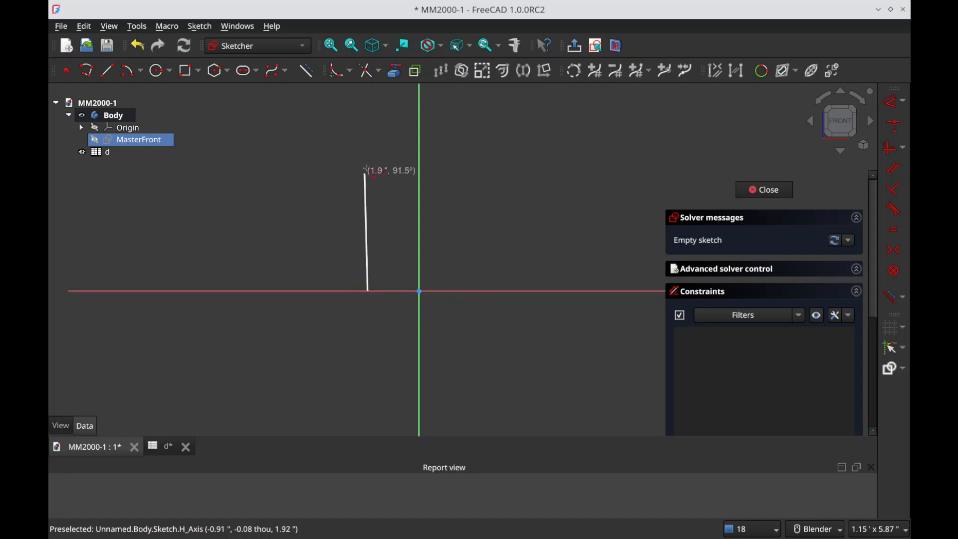
click(369, 174)
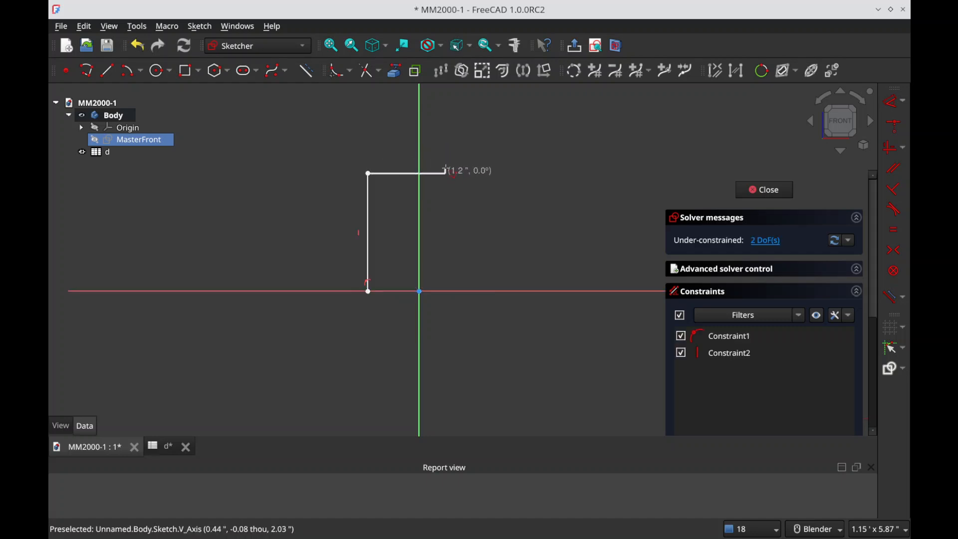
key(m)
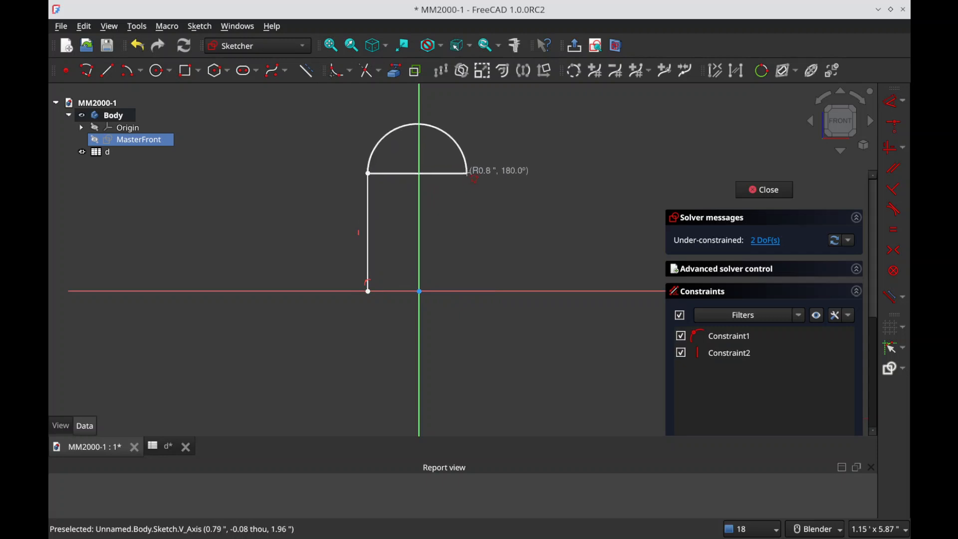
click(476, 173)
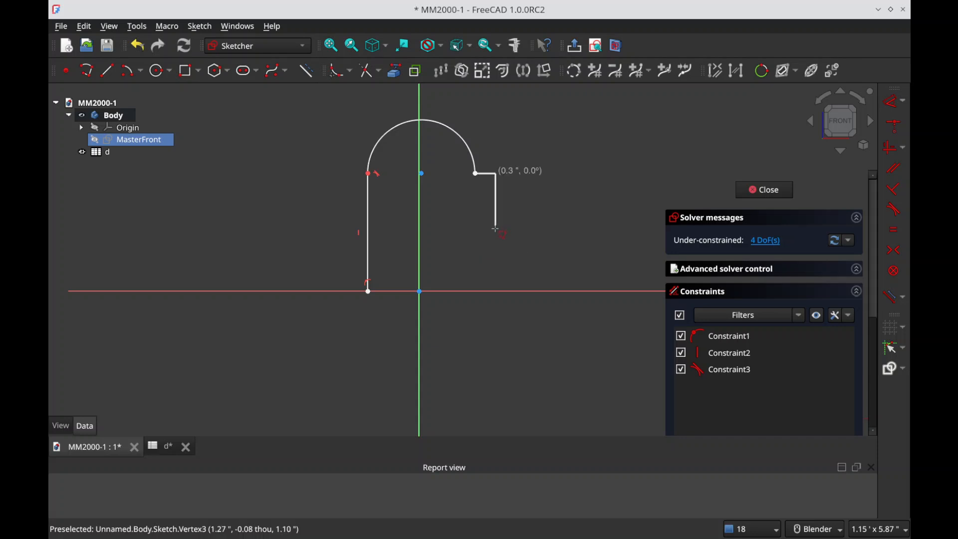
click(476, 292)
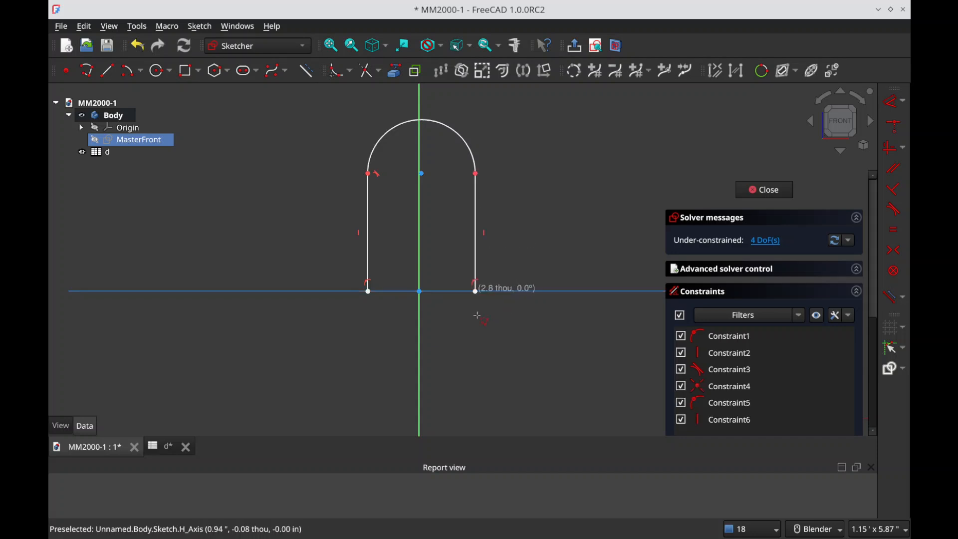
click(370, 294)
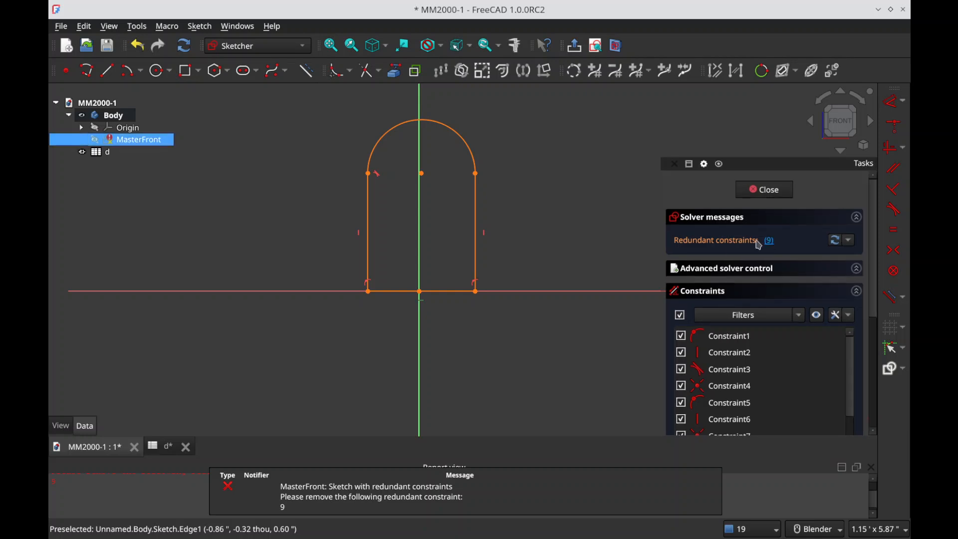
Step: Delete redundant constraint 9 and convert the arch's two vertical sides to construction lines
key(Delete)
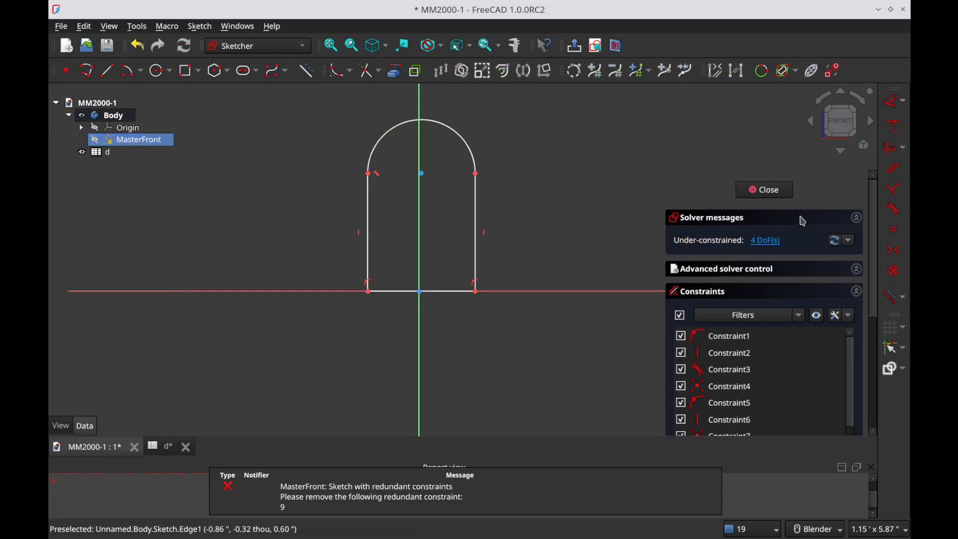
click(368, 276)
click(501, 248)
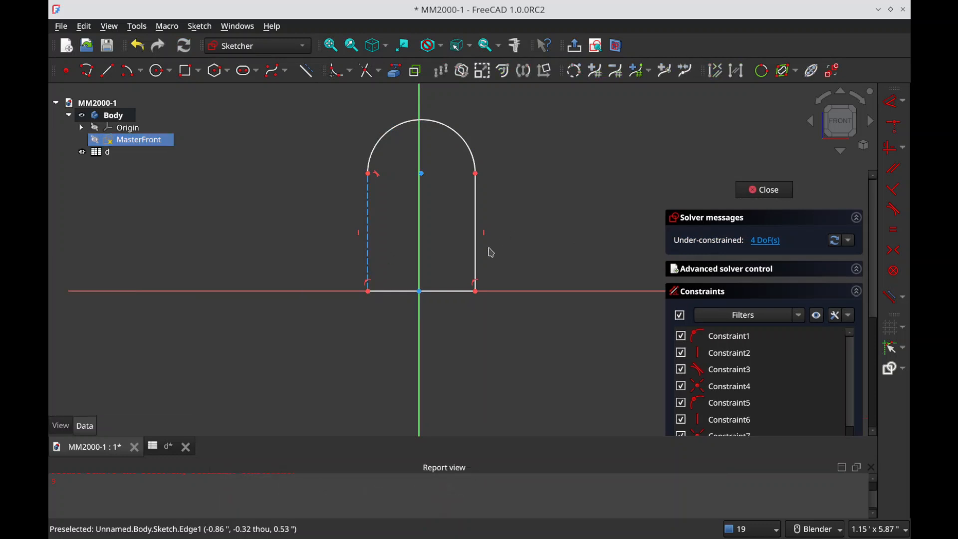
click(477, 258)
click(511, 237)
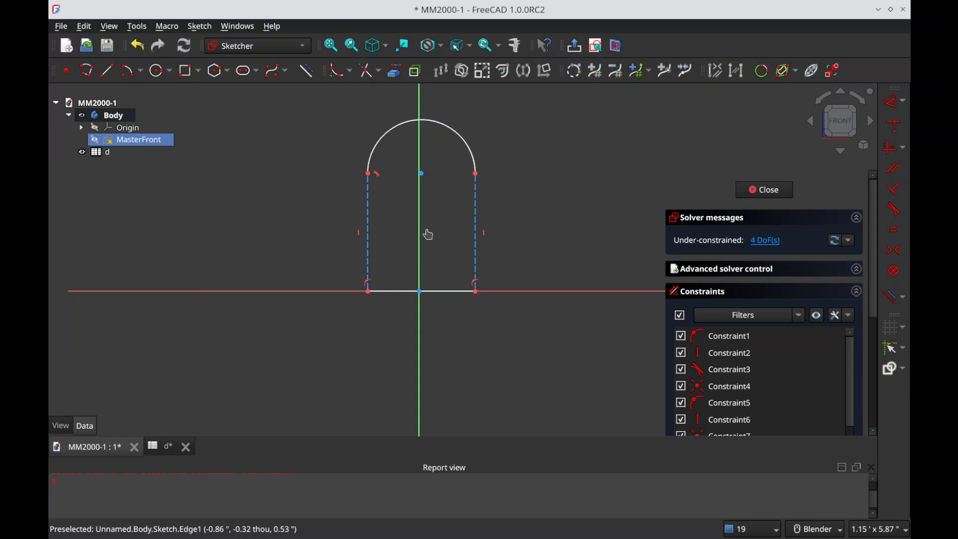
Step: Trace the arch's left side with a polyline from the base corner to the arc end, including an outward shoulder tab about 0.4 in wide
click(98, 77)
click(368, 291)
click(368, 277)
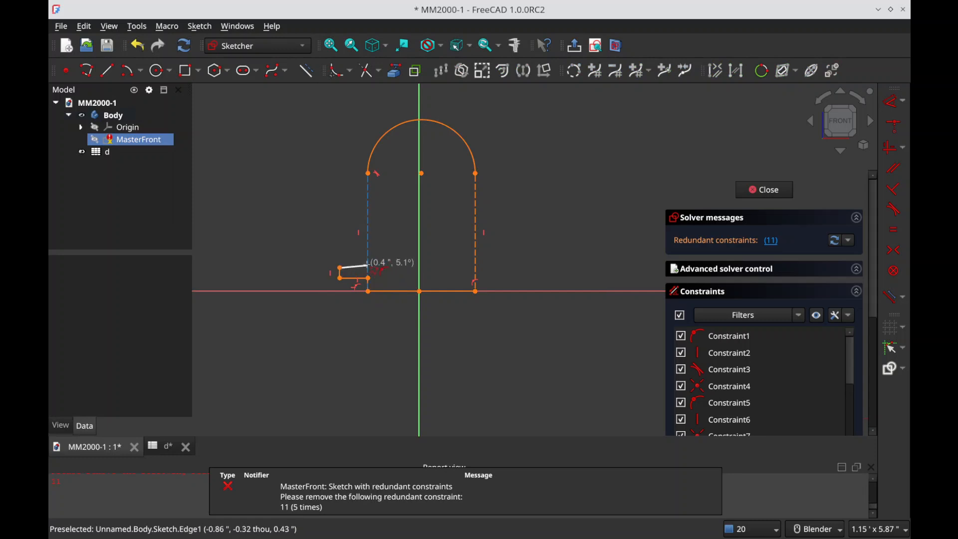
click(369, 268)
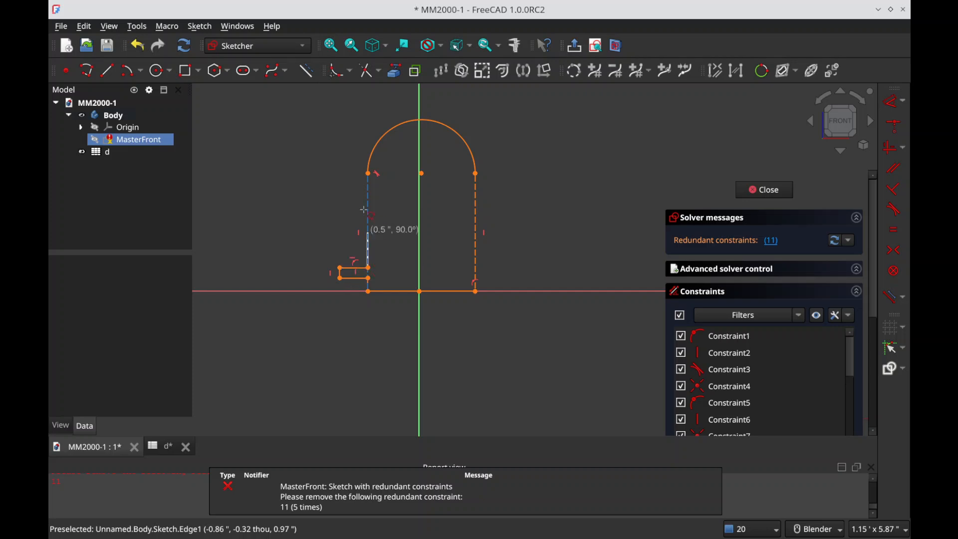
click(367, 173)
Step: Trace the arch's right side with a polyline from the arc end to the base corner, including an outward shoulder tab about 0.4 in wide
right_click(475, 187)
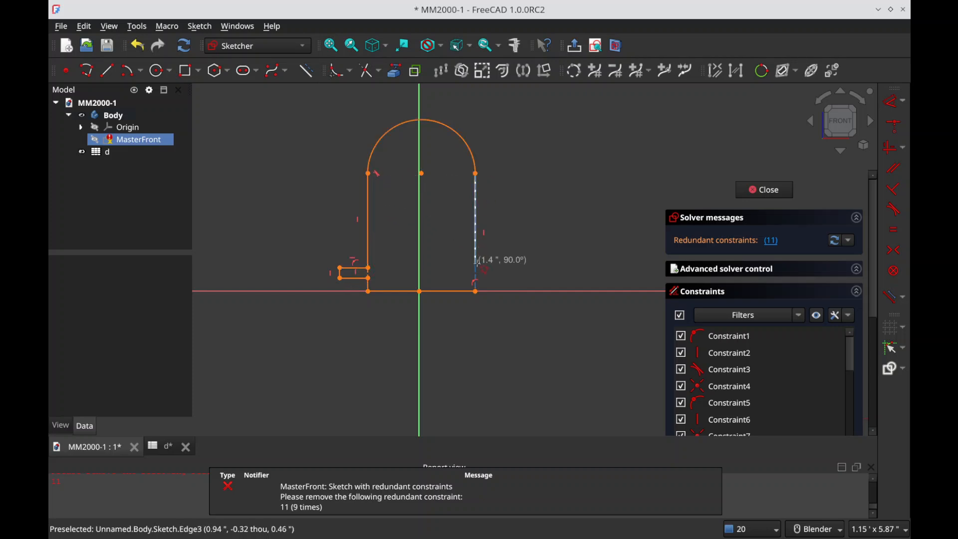
click(475, 268)
click(501, 268)
click(501, 281)
right_click(501, 282)
click(502, 282)
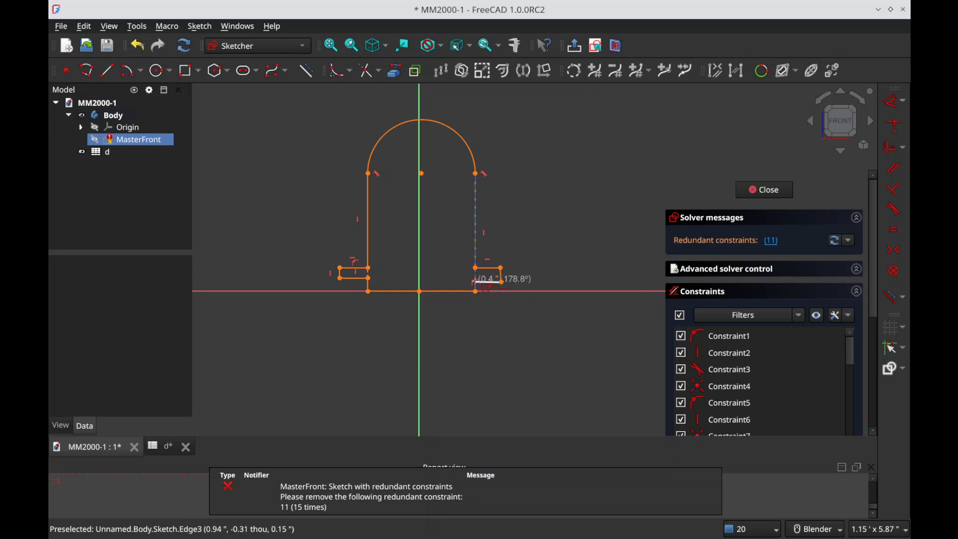
click(475, 281)
click(476, 291)
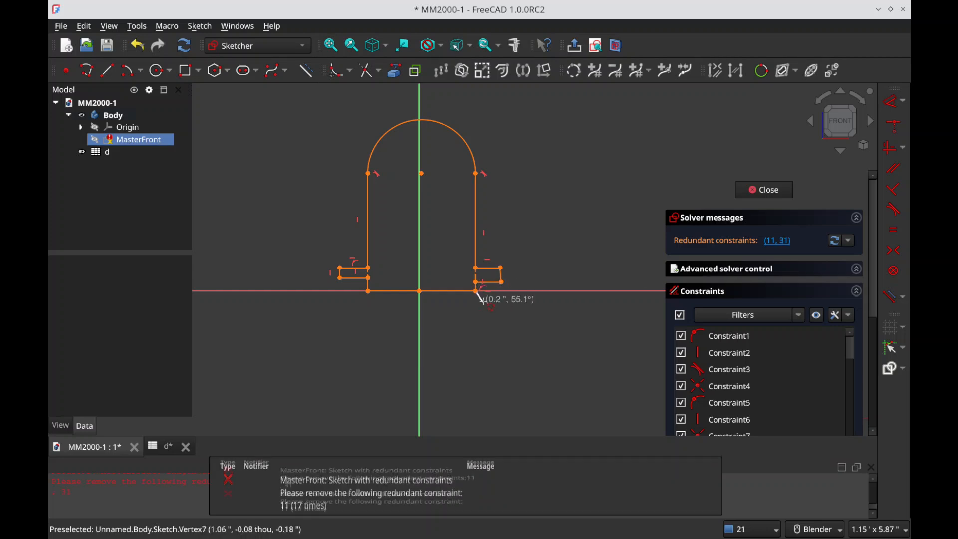
right_click(484, 314)
right_click(485, 315)
Step: Delete redundant constraints 11 and 31, and then redundant constraint 20, from the sketch
click(770, 240)
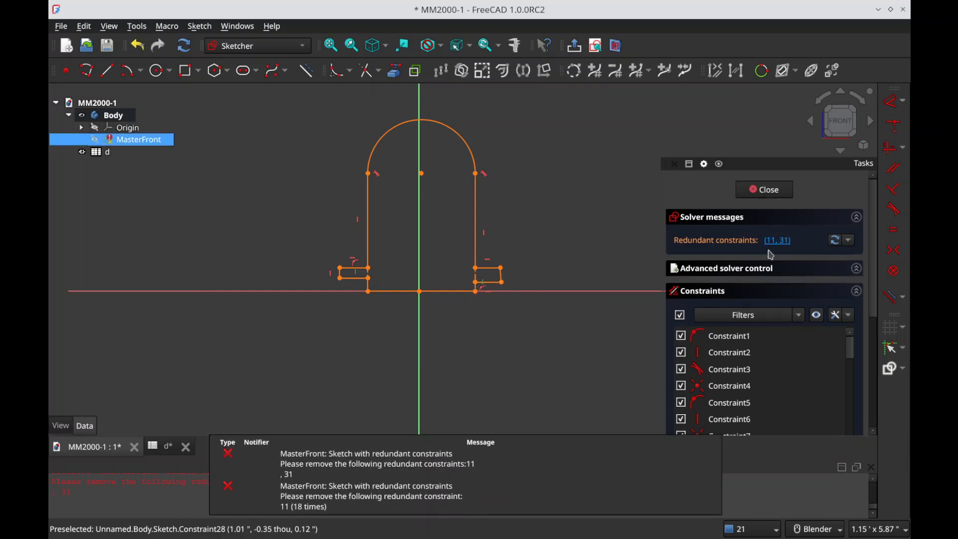
key(Delete)
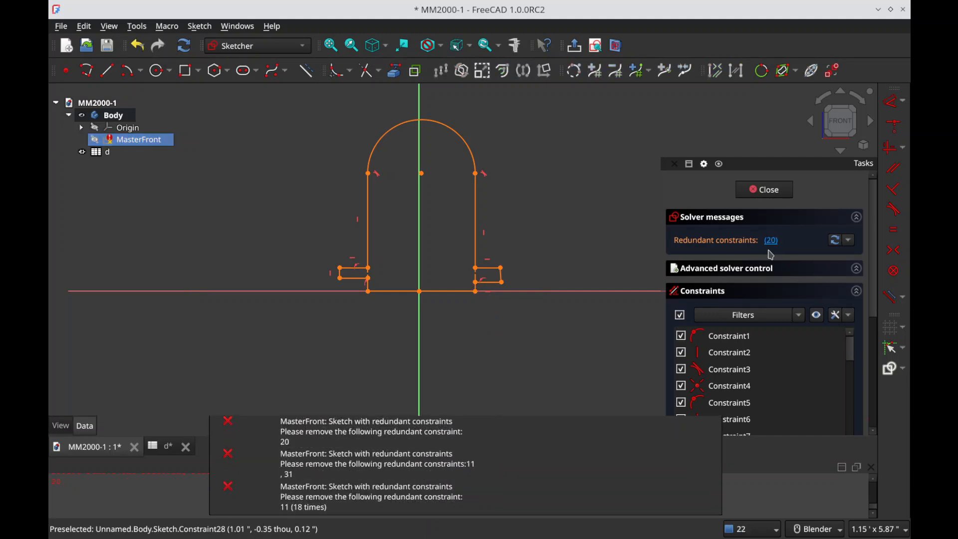
click(770, 244)
key(Delete)
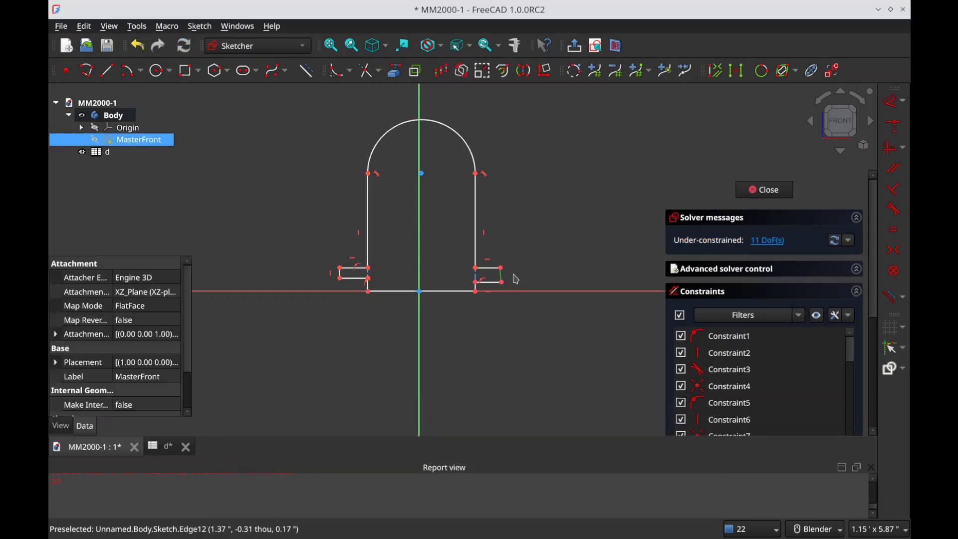
Step: Constrain the right tab's outer edge vertical and make the two tabs' upper outer corners symmetric about the vertical axis
key(v)
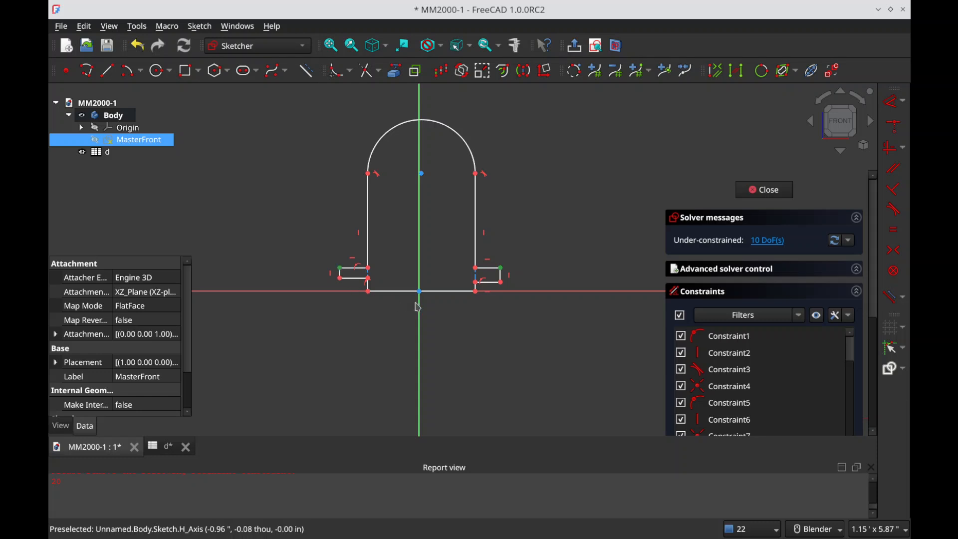
key(s)
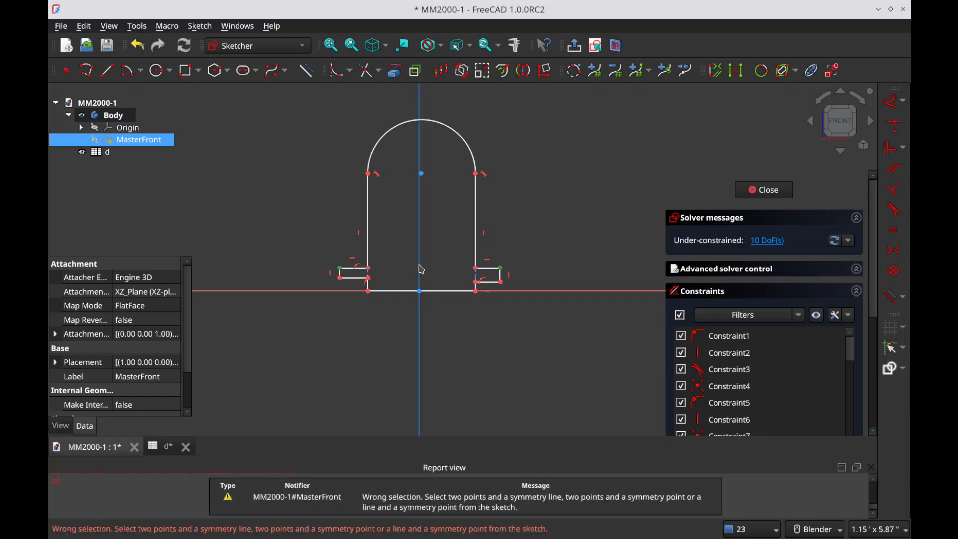
click(419, 271)
key(s)
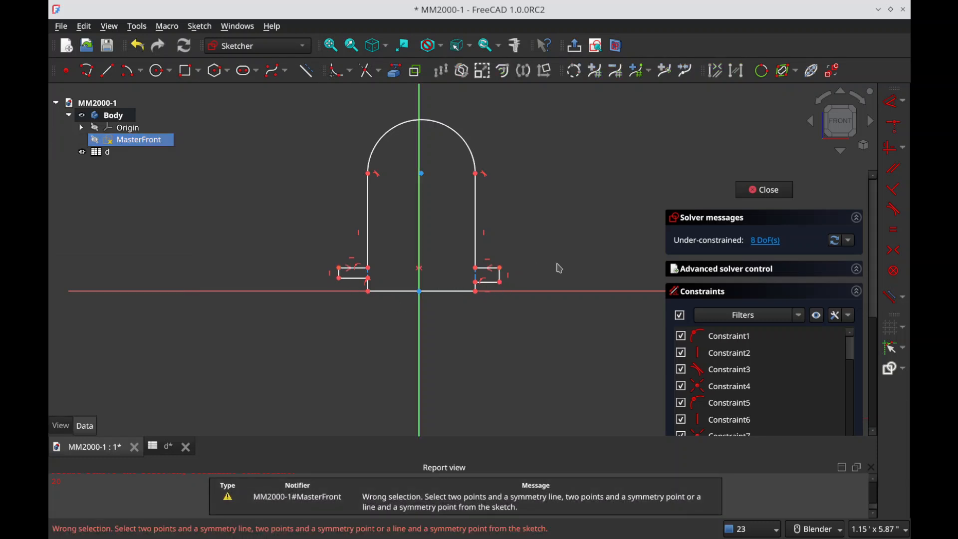
Step: Constrain the outer vertical edges of the left and right shoulder tabs to equal length
click(500, 277)
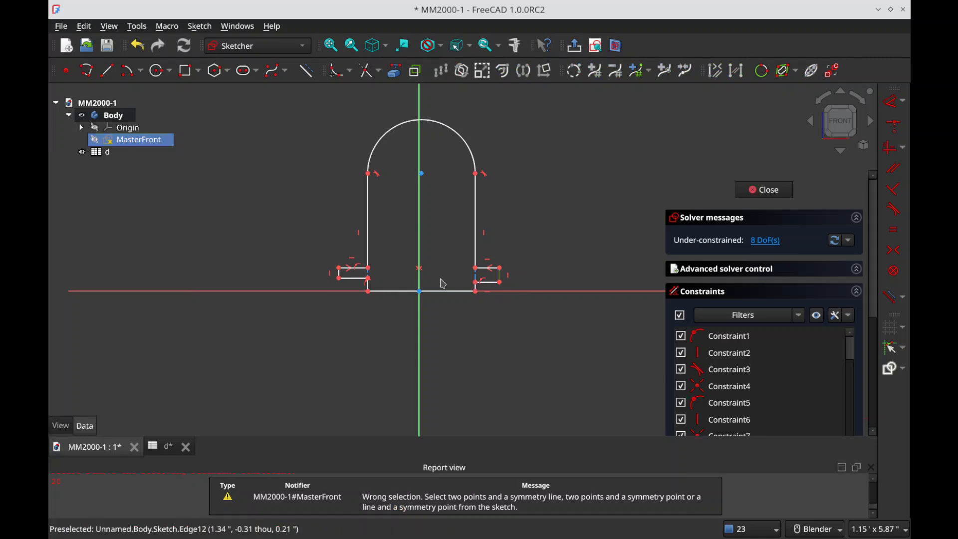
click(341, 276)
key(e)
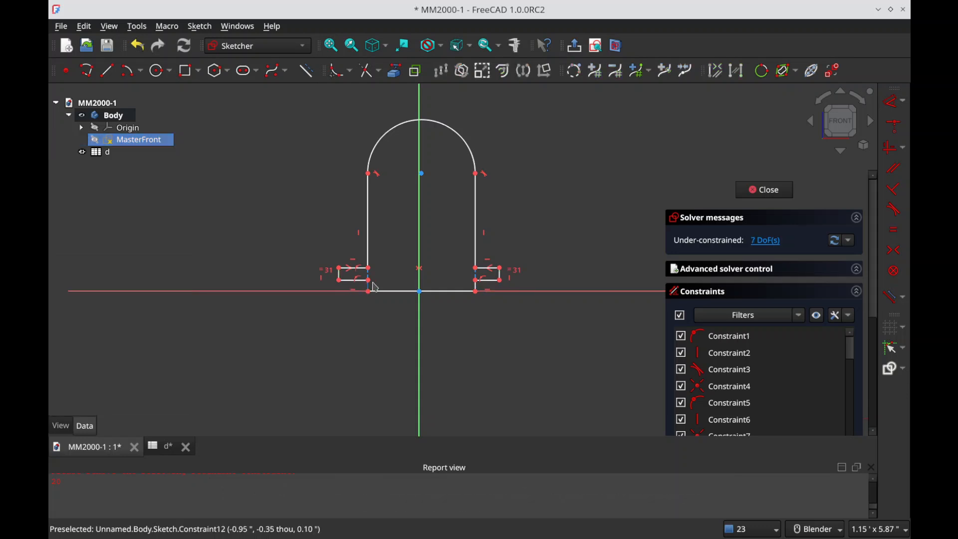
scroll(812, 350, down, 10)
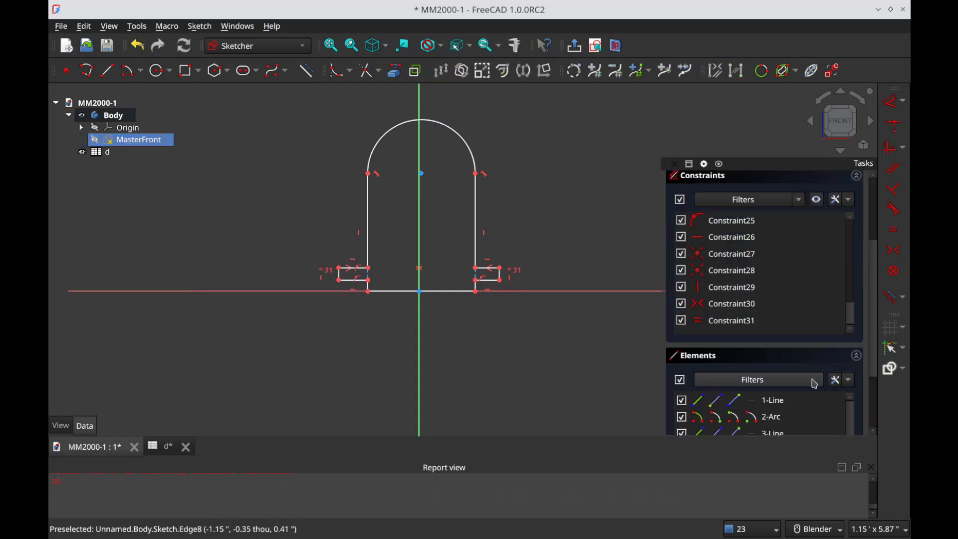
Step: Delete the symmetry constraint on the tabs' upper outer corners and make the two tabs' upper horizontal edges equal in length
click(744, 306)
key(Delete)
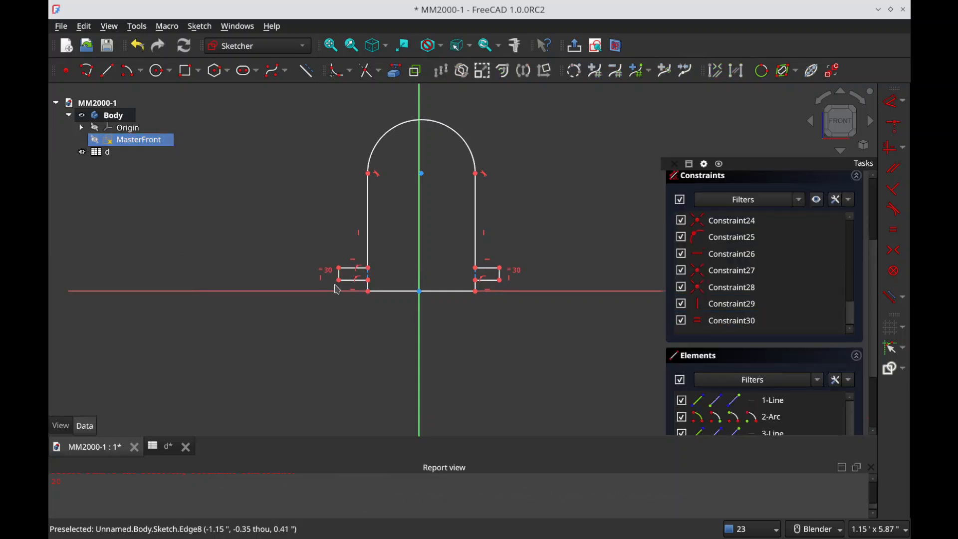
click(356, 266)
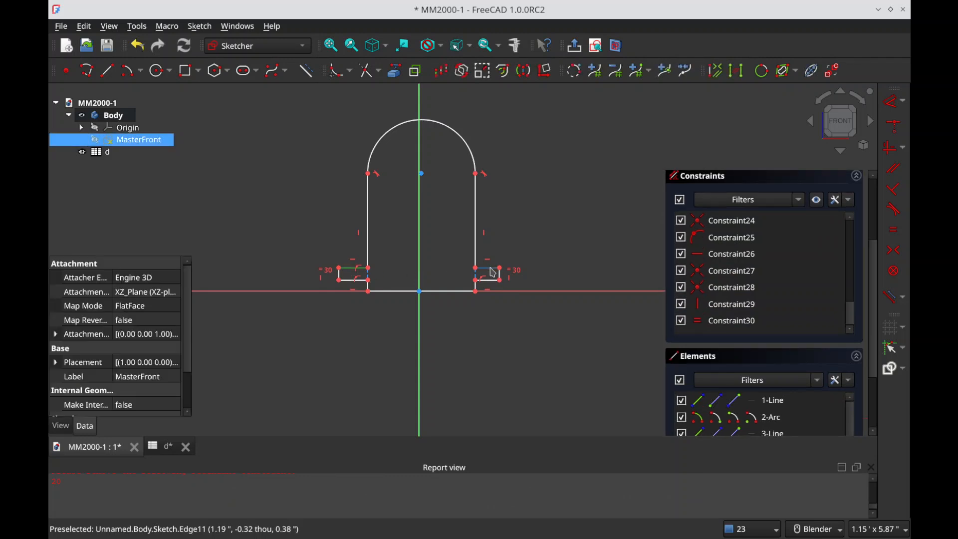
key(e)
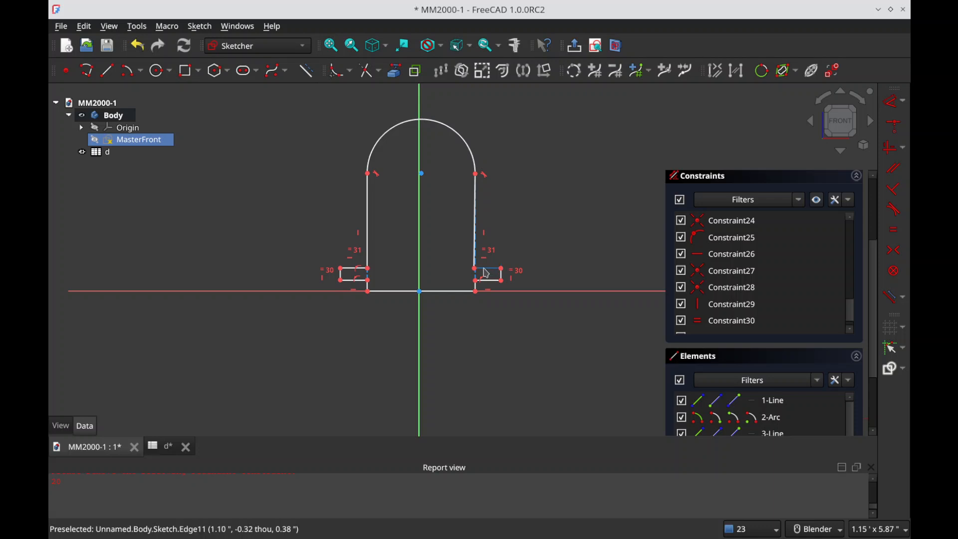
Step: Constrain the arch's right side line above the shoulder tab to be vertical
scroll(479, 275, up, 5)
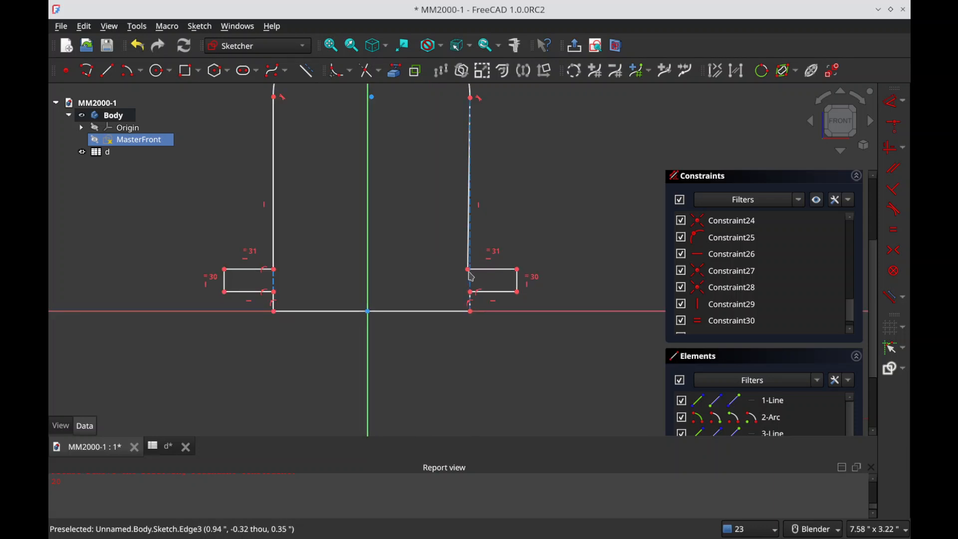
drag(470, 269, 503, 261)
click(503, 255)
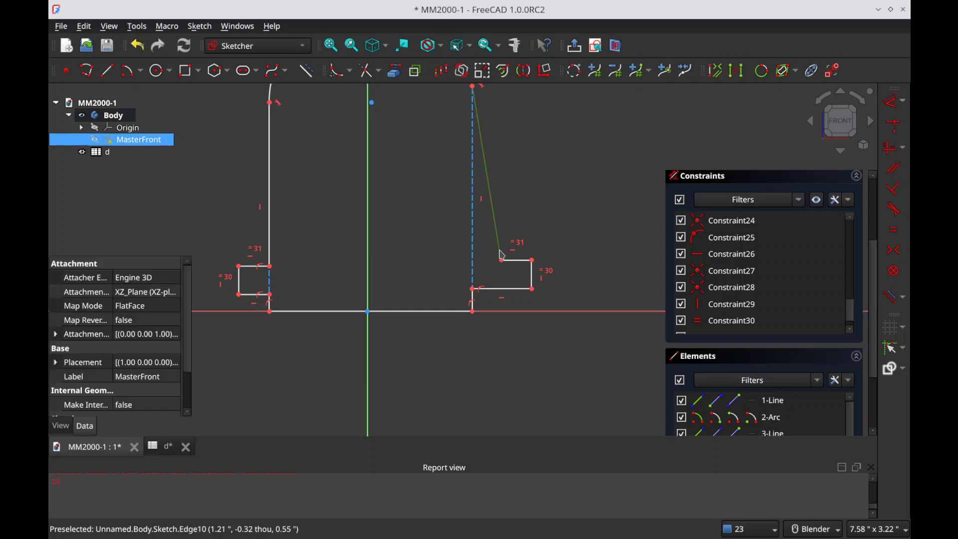
key(v)
mouse_move(478, 251)
mouse_down()
mouse_move(512, 265)
mouse_move(435, 266)
mouse_move(474, 258)
mouse_up()
scroll(474, 259, down, 1)
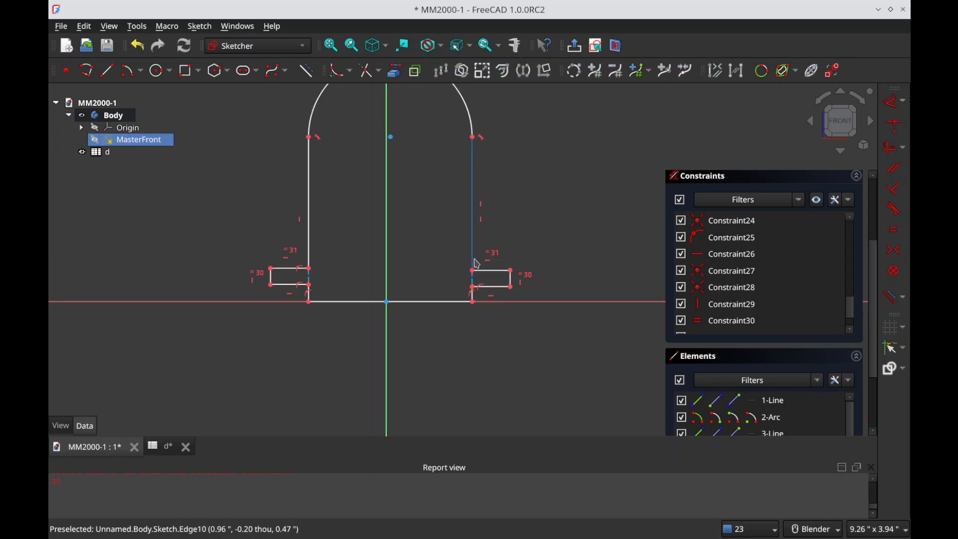
Step: Make the arc's two endpoints symmetric about the vertical axis and delete redundant constraint 32
click(310, 139)
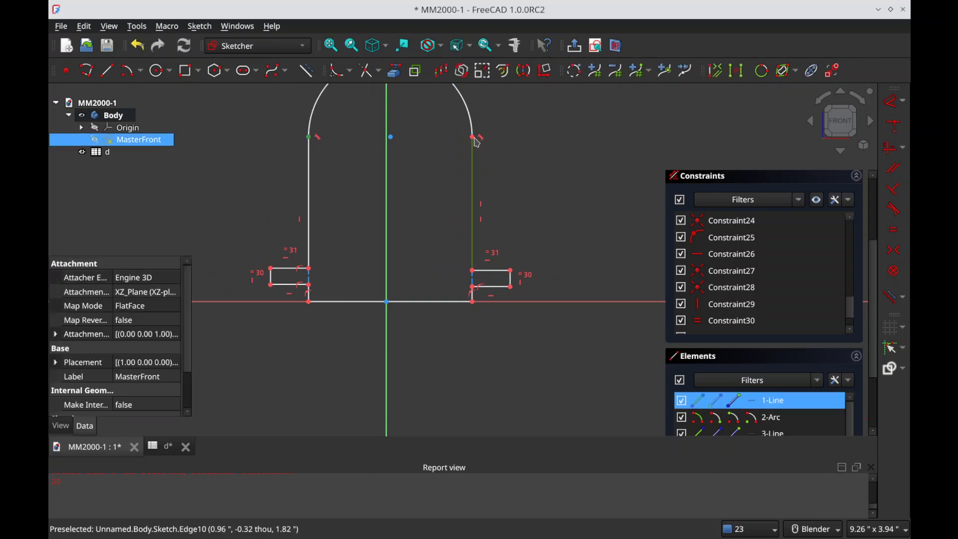
click(480, 141)
click(314, 140)
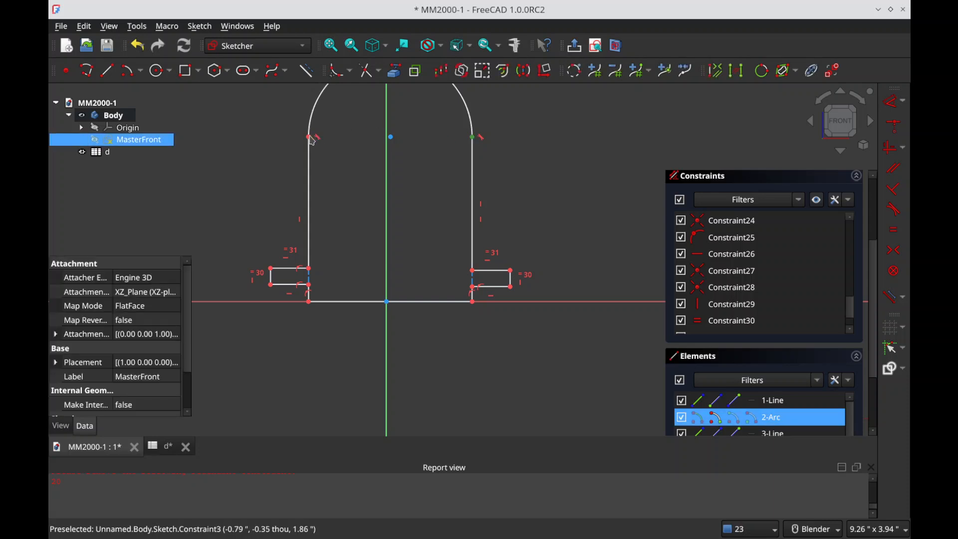
click(309, 137)
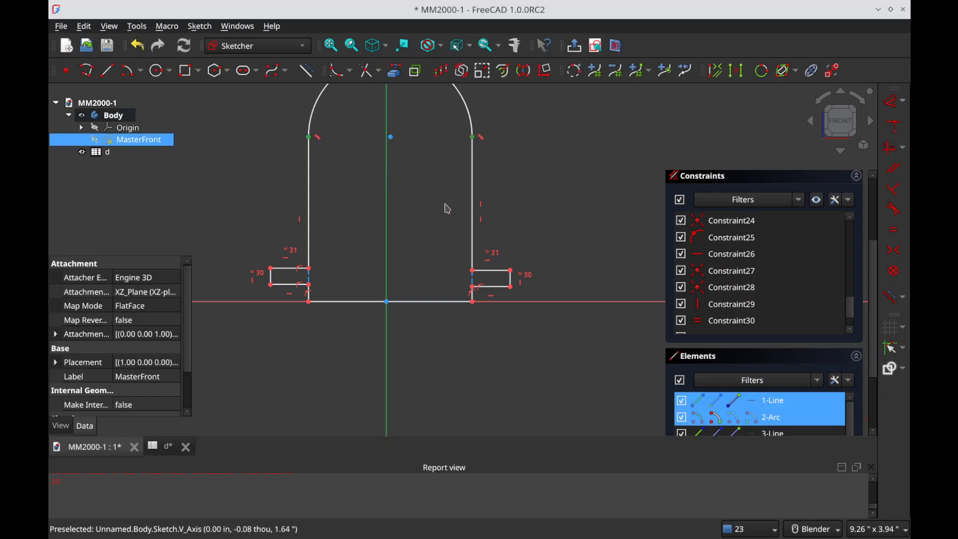
key(s)
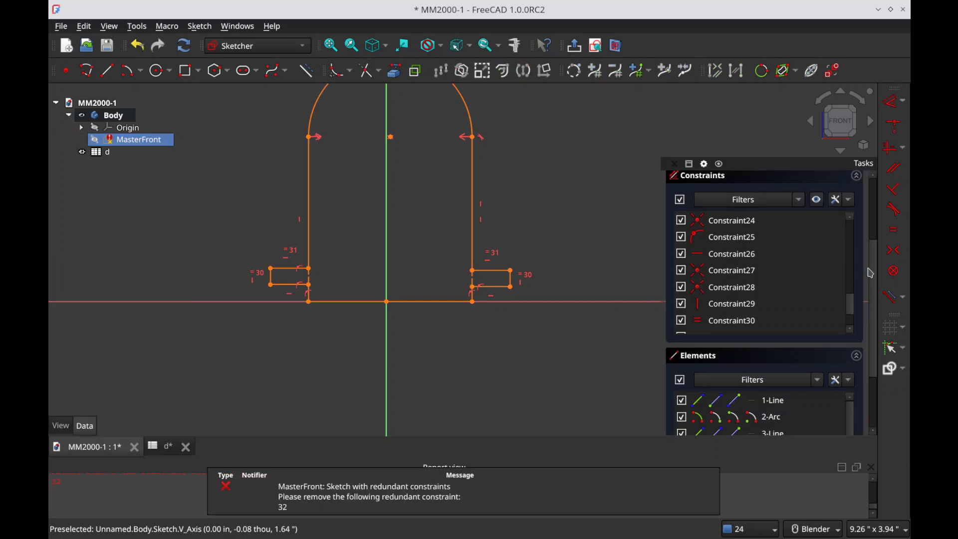
scroll(870, 271, up, 4)
click(772, 242)
key(Delete)
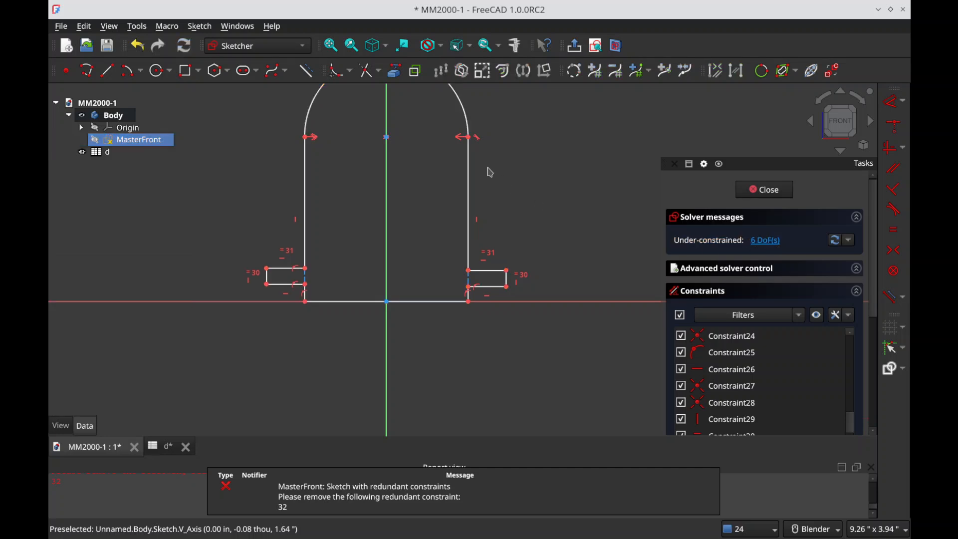
Step: Make the two tabs' lower outer corners symmetric about the vertical axis and delete redundant constraint 31
drag(387, 136, 406, 160)
drag(511, 283, 520, 264)
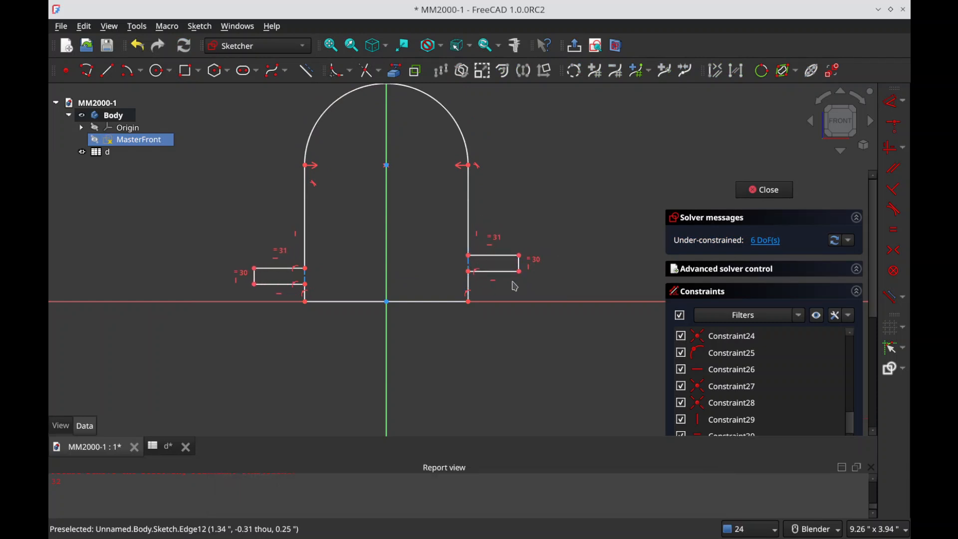
click(520, 272)
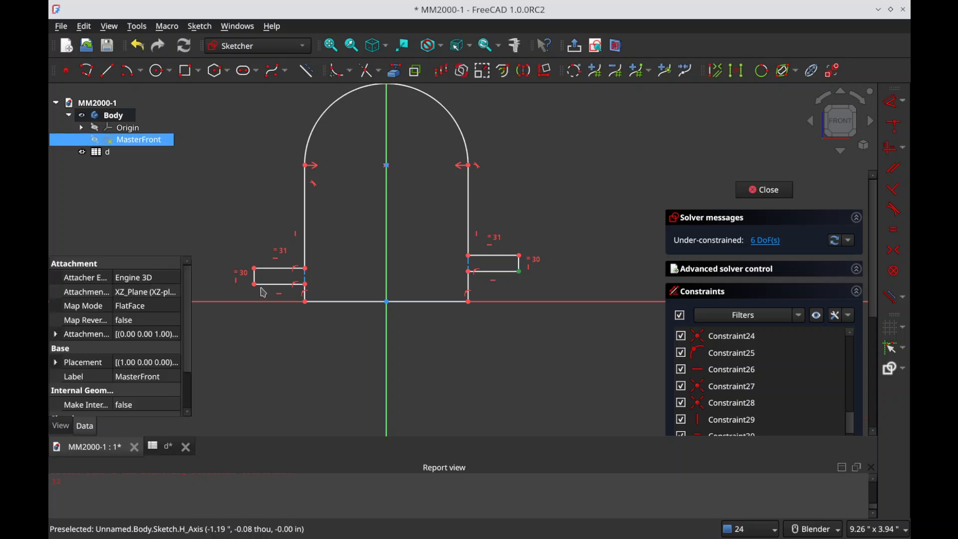
click(255, 284)
click(388, 275)
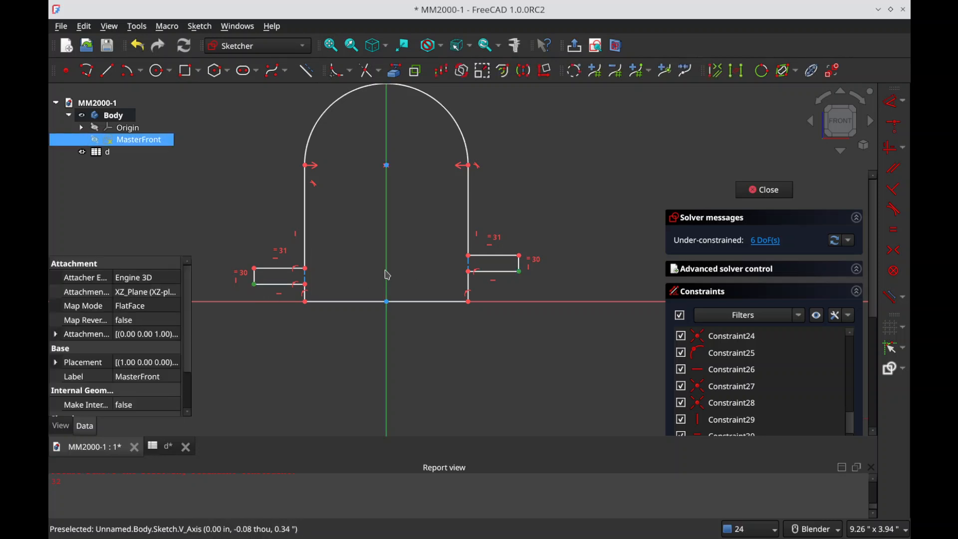
key(s)
click(772, 241)
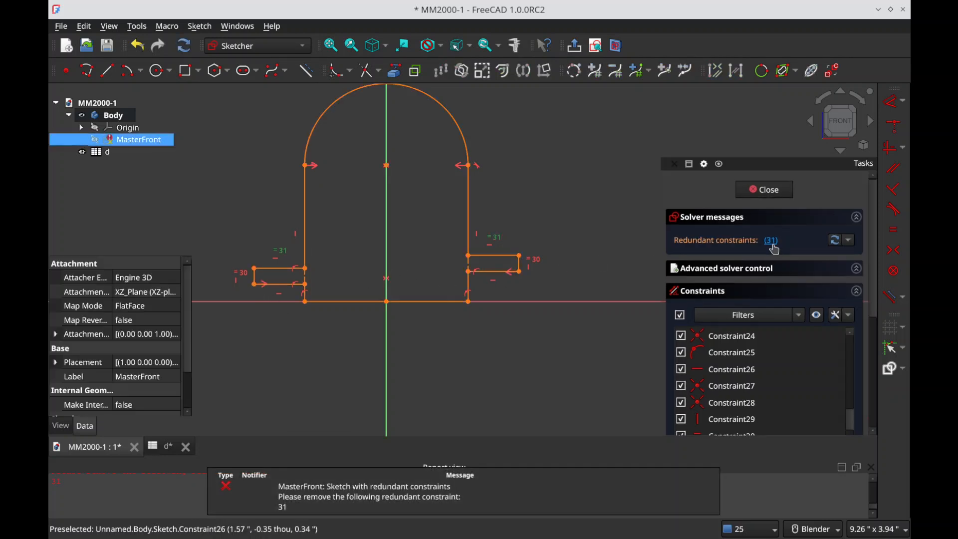
key(Delete)
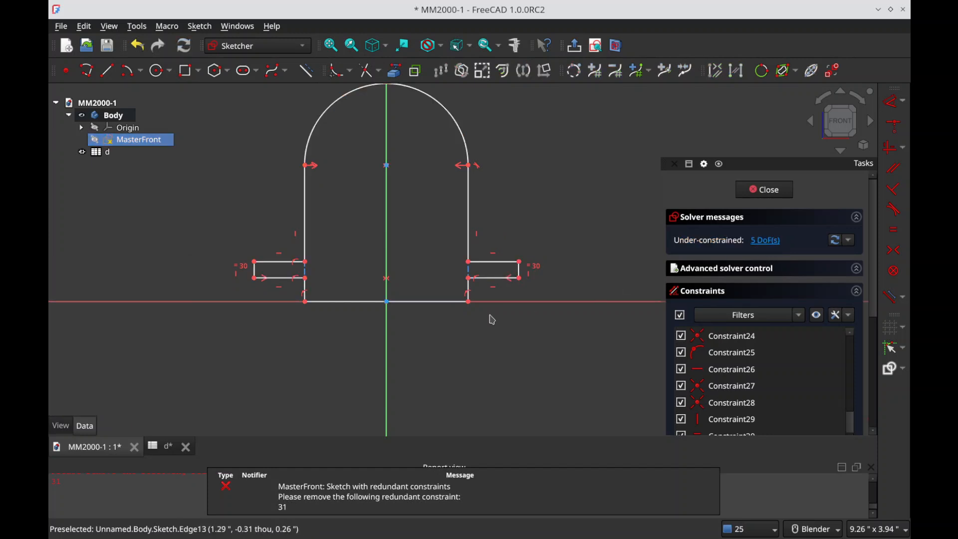
mouse_move(523, 273)
mouse_down()
mouse_move(518, 286)
mouse_move(513, 272)
mouse_up()
scroll(488, 255, down, 2)
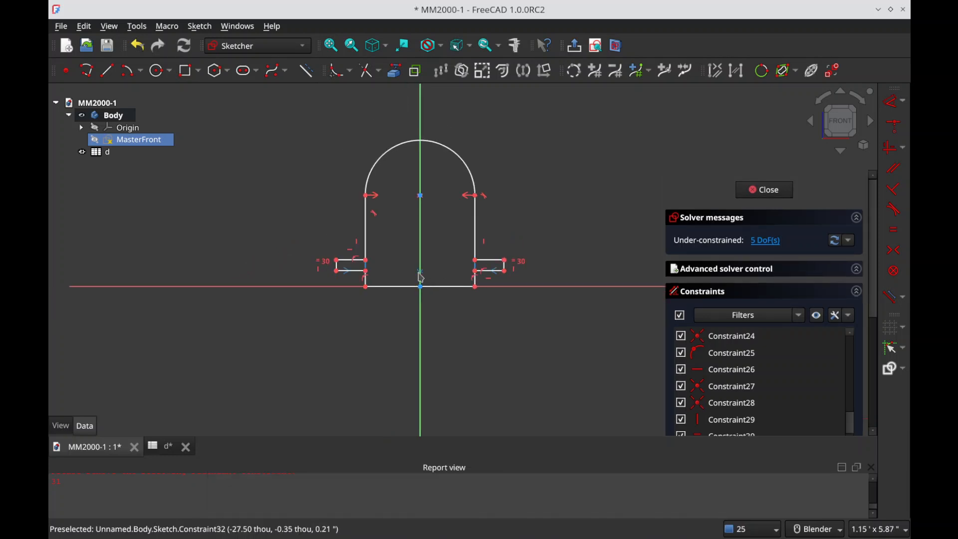
Step: Draw a closed, tilted four-sided polyline across the arch's left side with an edge about 0.5 in long on the vertical axis, and delete redundant constraint 39
scroll(571, 197, down, 1)
scroll(479, 195, up, 1)
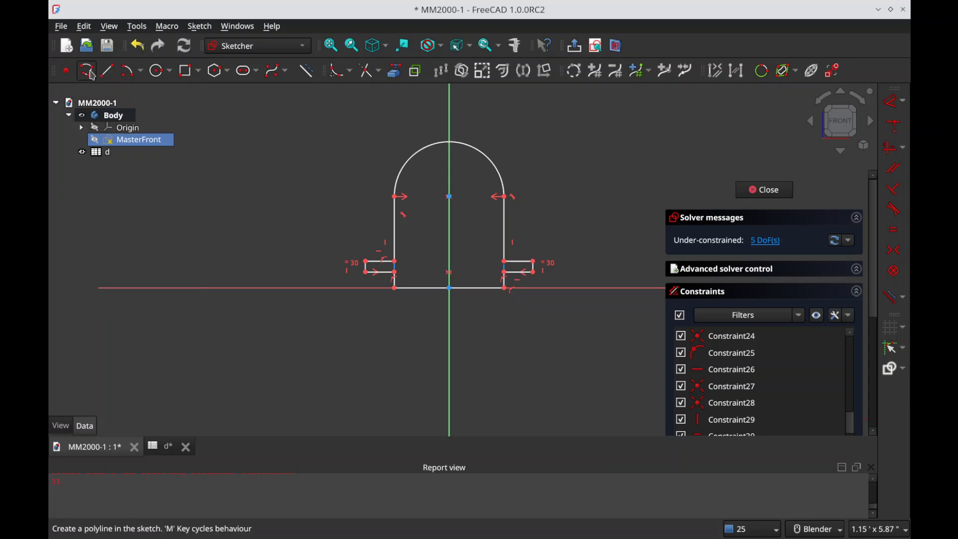
click(91, 74)
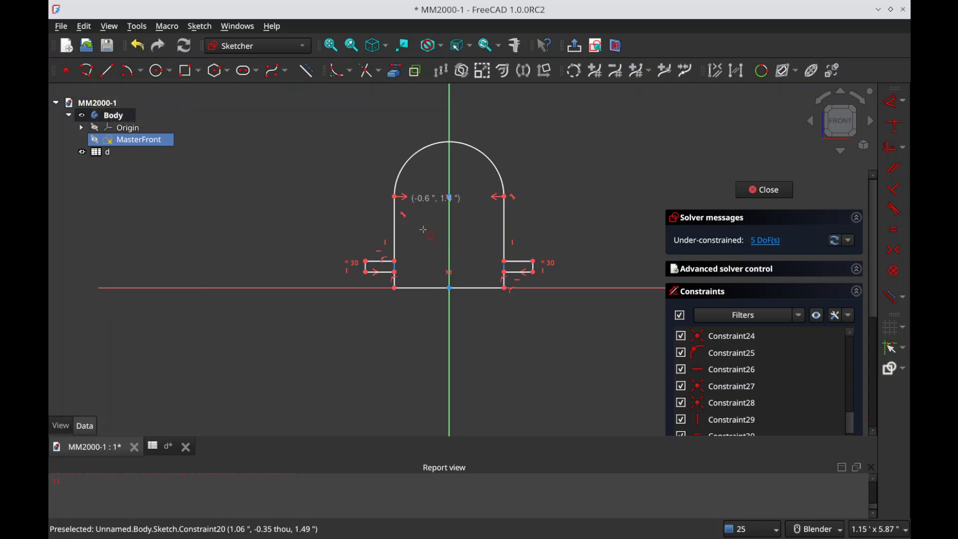
click(449, 221)
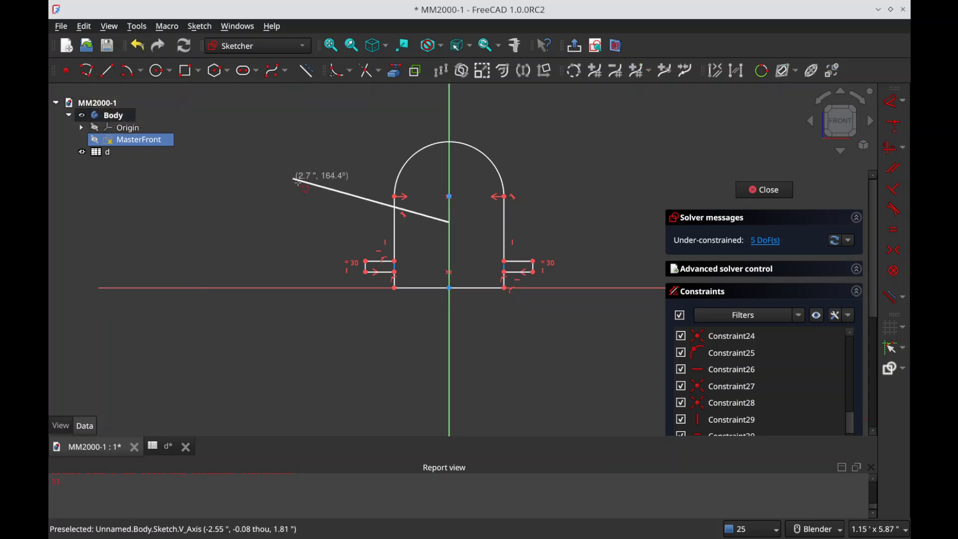
click(319, 197)
click(332, 155)
click(449, 180)
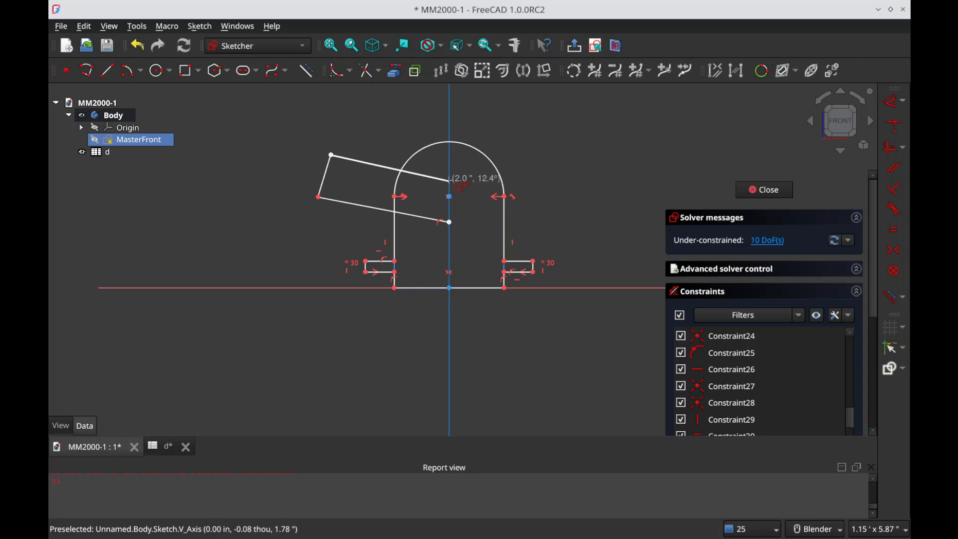
click(450, 221)
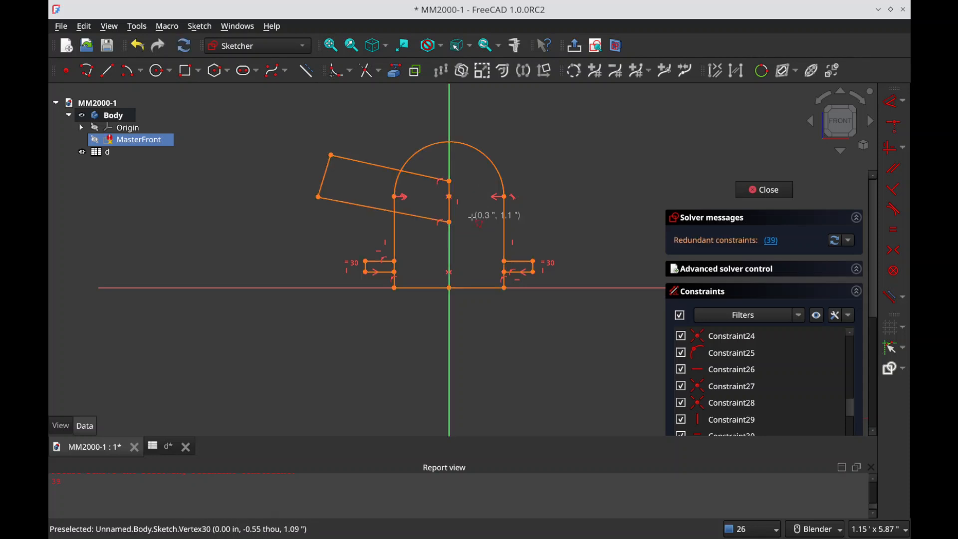
click(772, 241)
key(Delete)
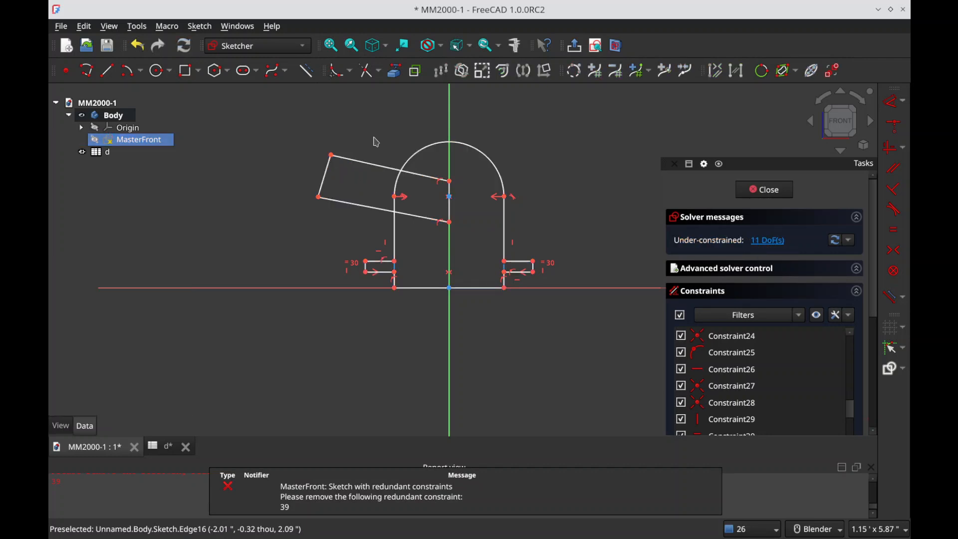
Step: Constrain the tilted profile's outer short edge perpendicular to its upper long edge and its two long edges parallel
click(330, 170)
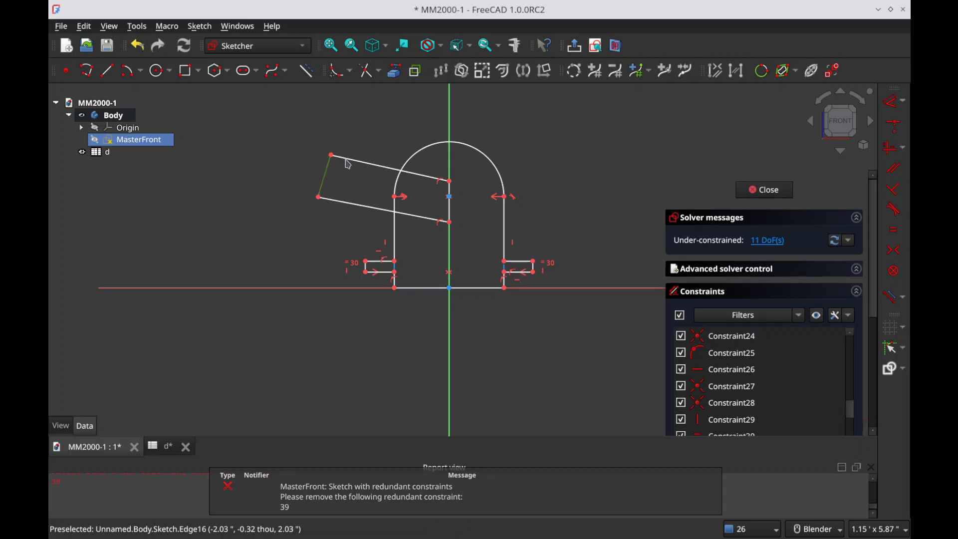
click(350, 179)
key(n)
key(p)
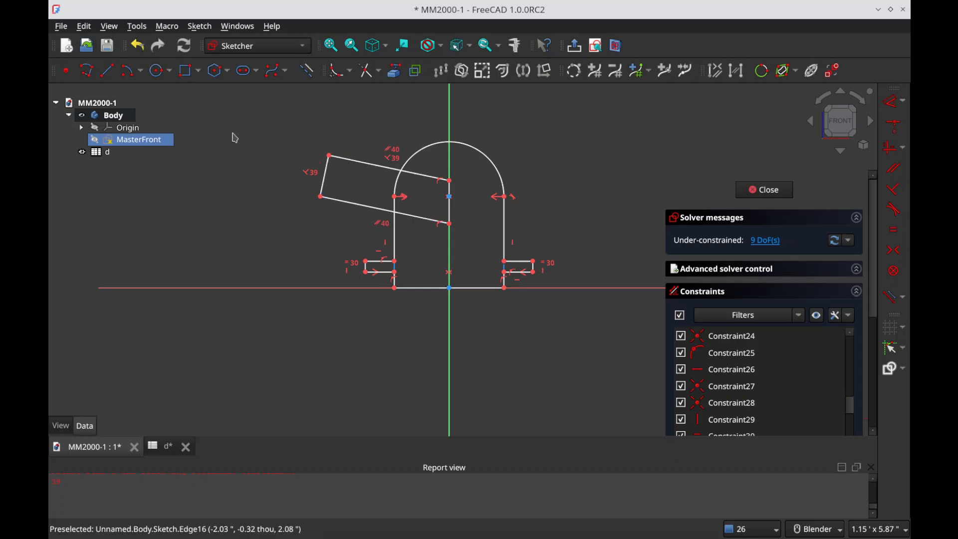
Step: Draw a horizontal construction line about 2.4 in long from the vertical axis to the left, past the tilted profile
key(g)
key(l)
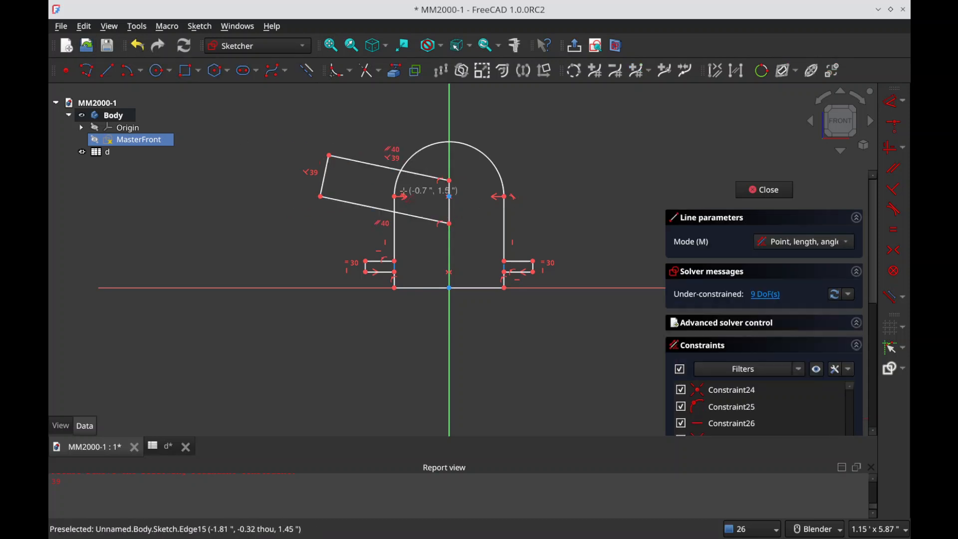
click(450, 197)
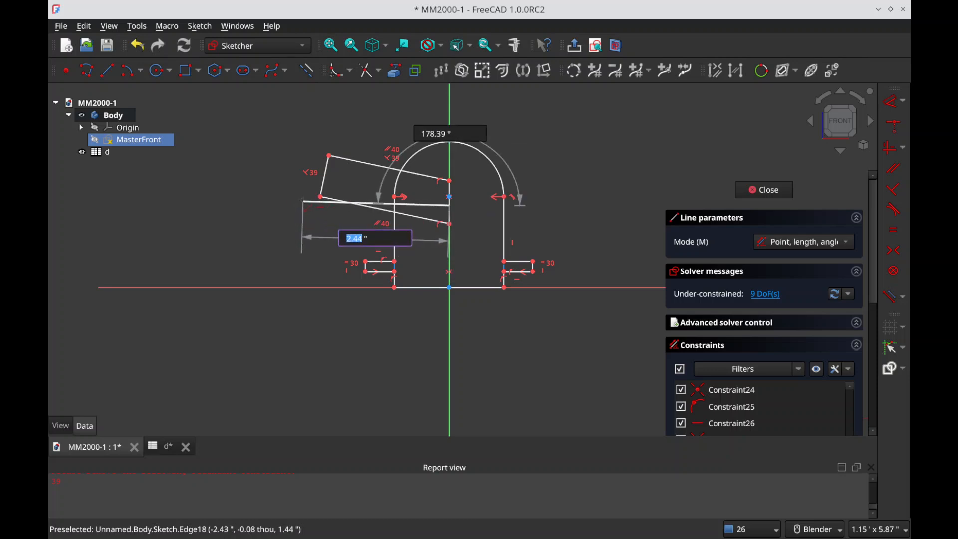
click(303, 205)
right_click(321, 228)
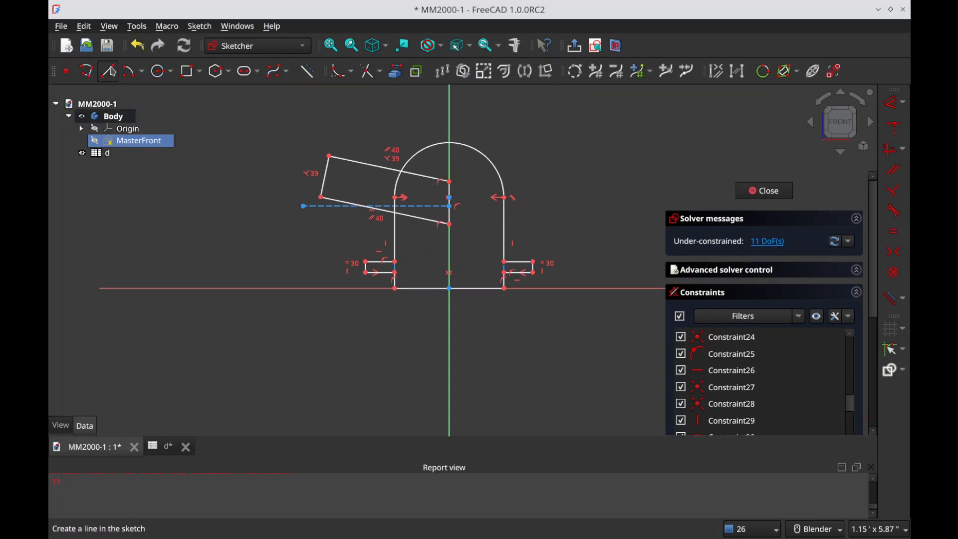
Step: Draw a centre line through the tilted profile from the midpoint of its outer short edge to the midpoint of its axis edge
click(108, 73)
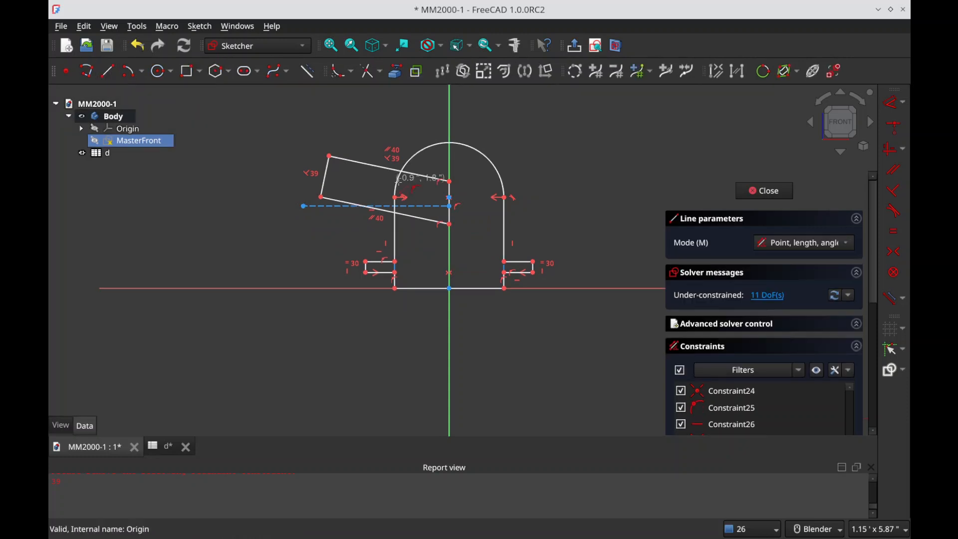
click(325, 174)
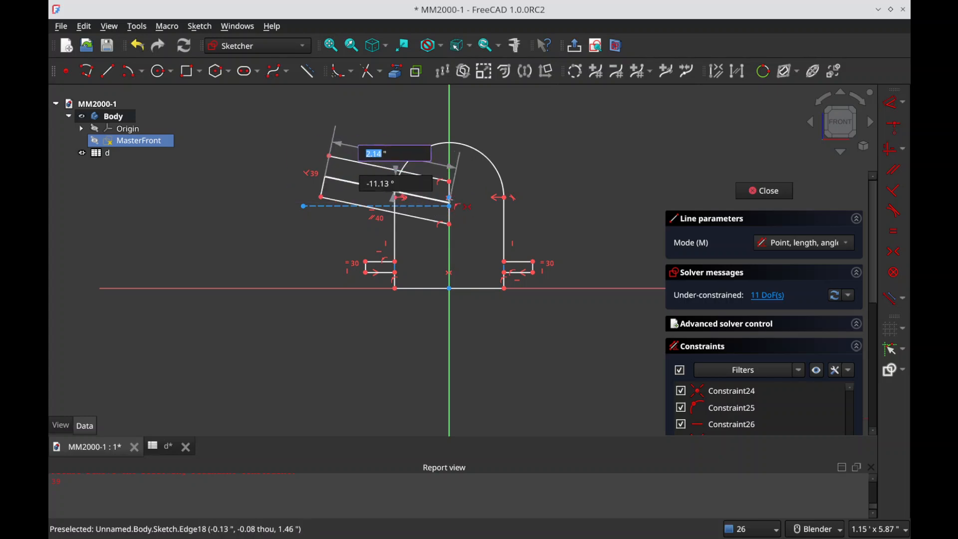
click(452, 204)
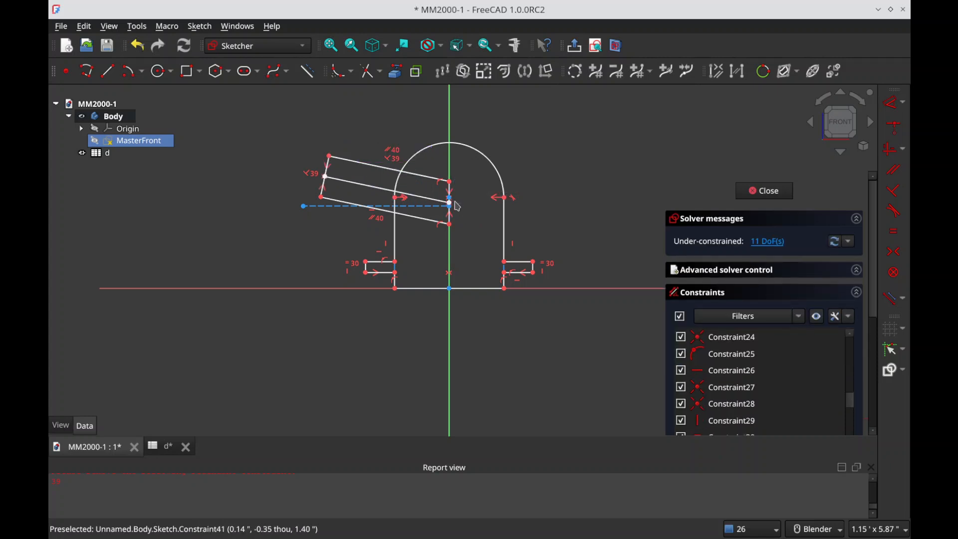
Step: Make the tilted centre line's inner endpoint coincident with the horizontal construction line's endpoint on the vertical axis
scroll(453, 206, up, 3)
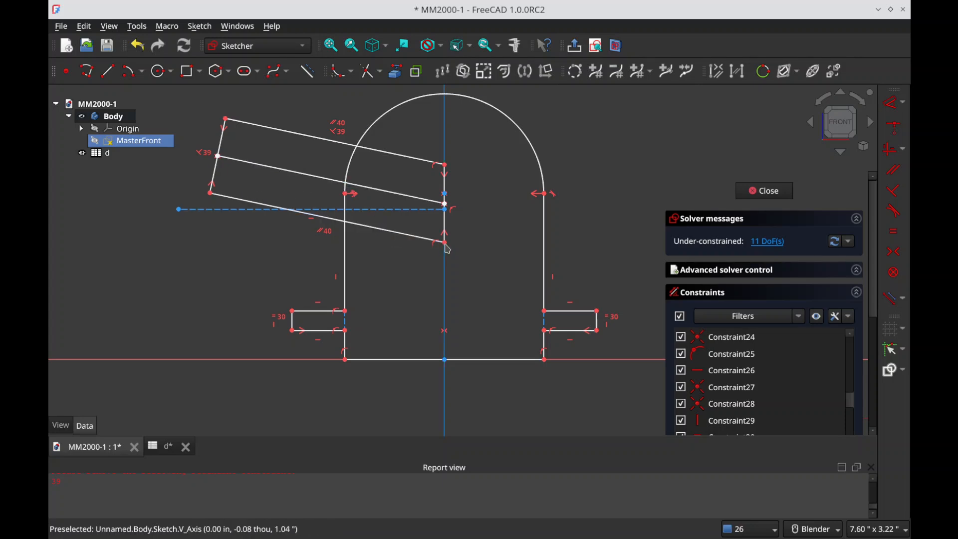
drag(445, 243, 455, 215)
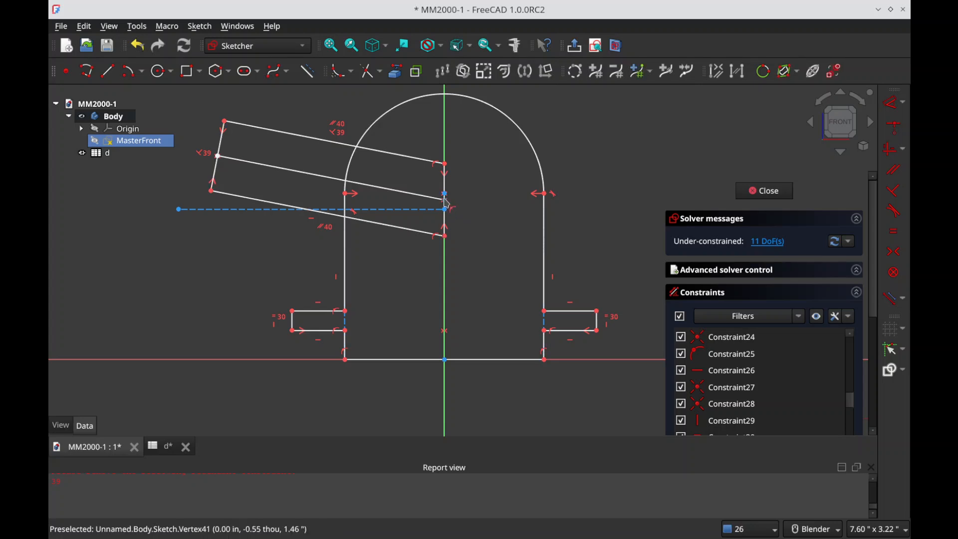
click(447, 214)
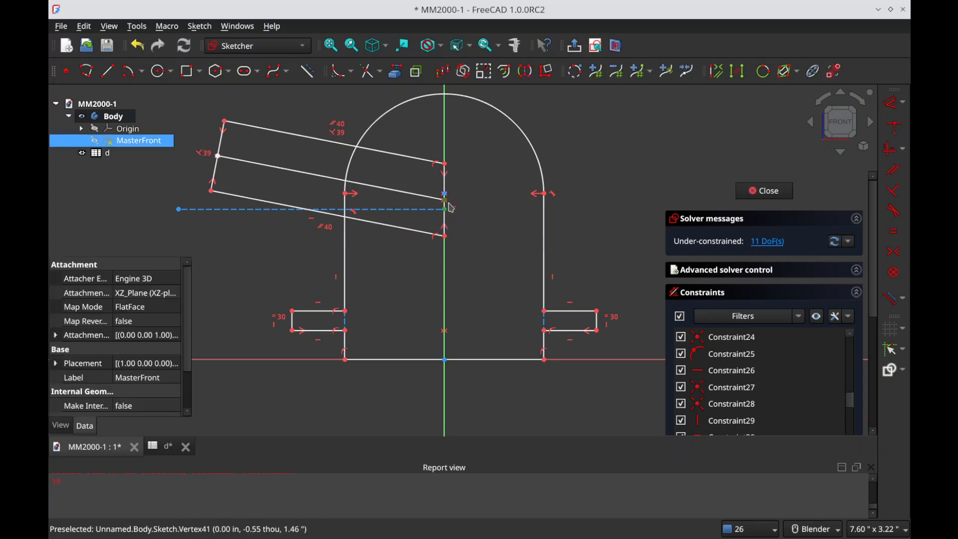
key(c)
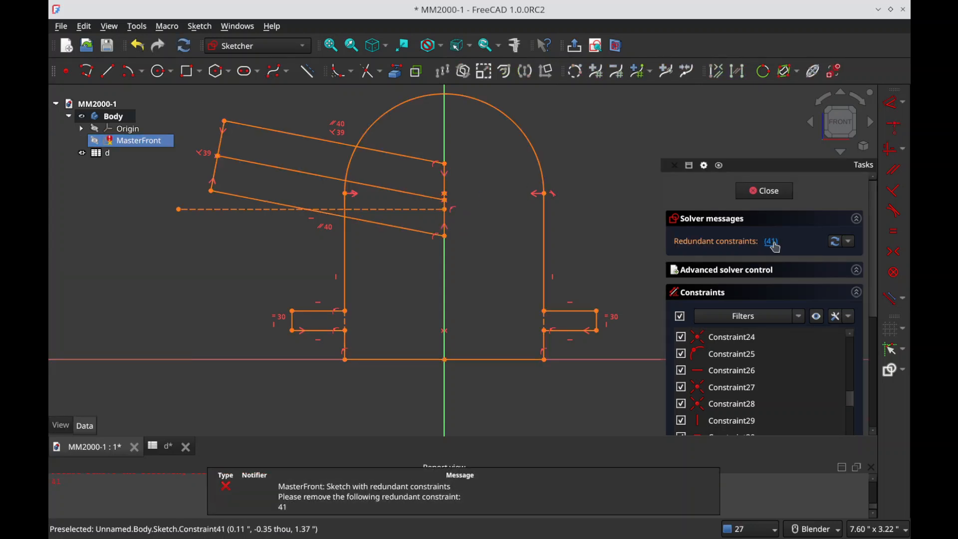
Step: Delete the redundant constraint 41 from the sketch
click(774, 242)
key(Delete)
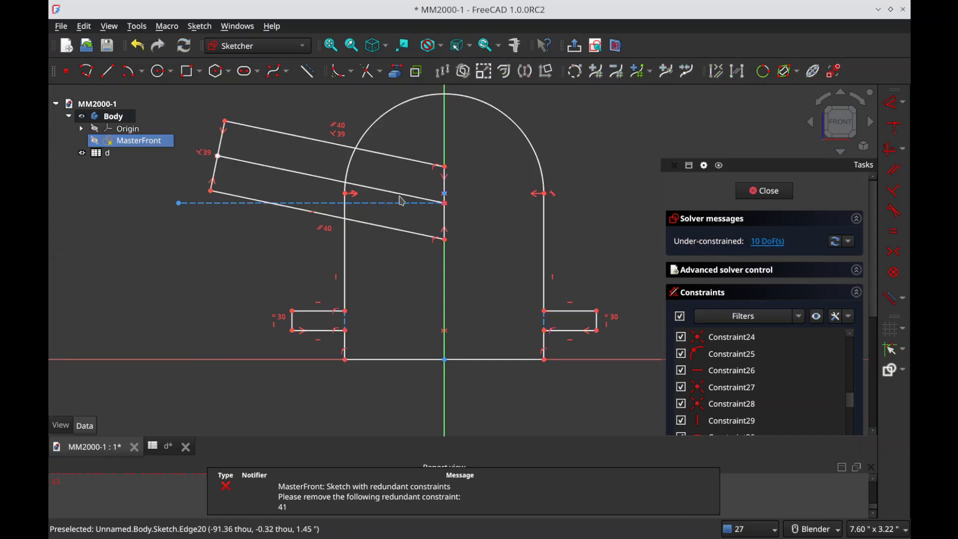
click(407, 197)
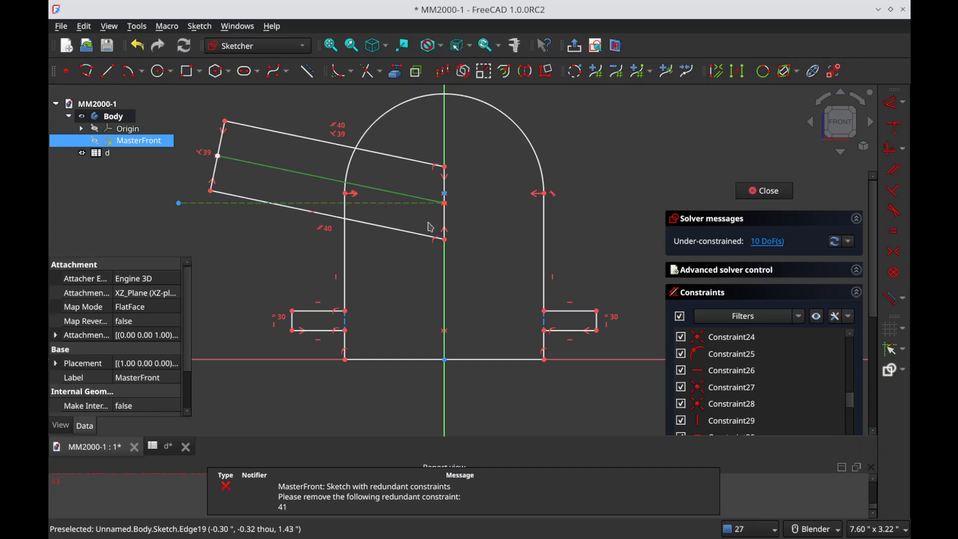
key(g)
key(a)
key(Escape)
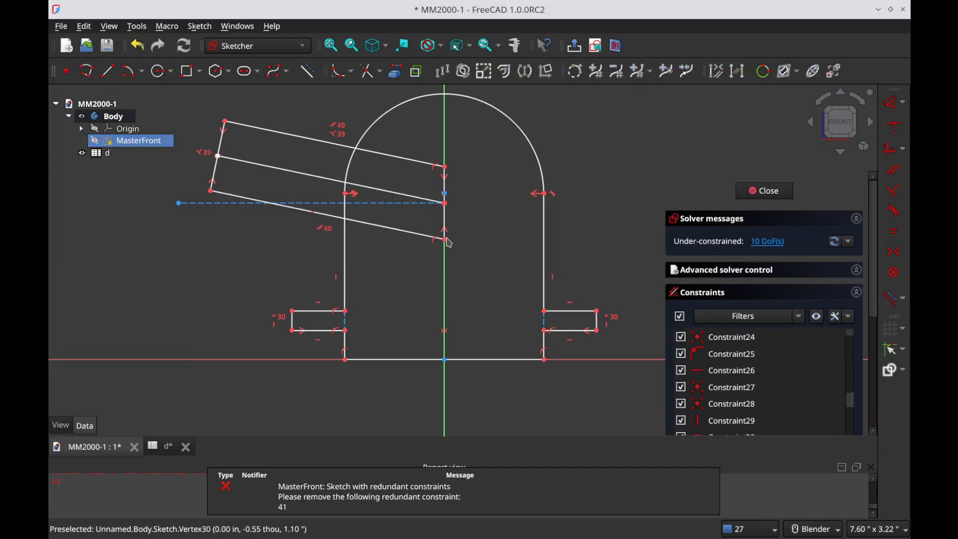
Step: Constrain the angle between the tilted centre line and the horizontal construction line with the spreadsheet expression d.PI_angle
click(402, 202)
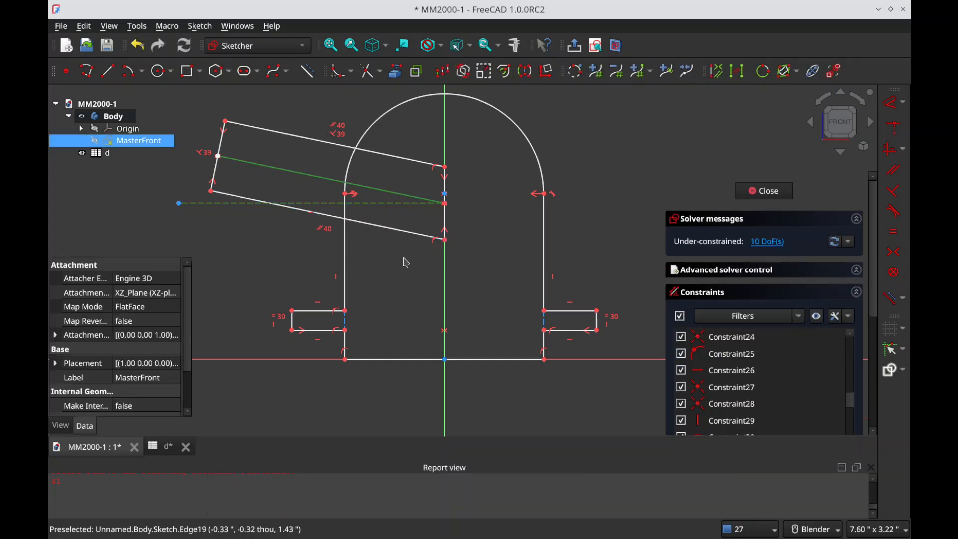
key(k)
key(a)
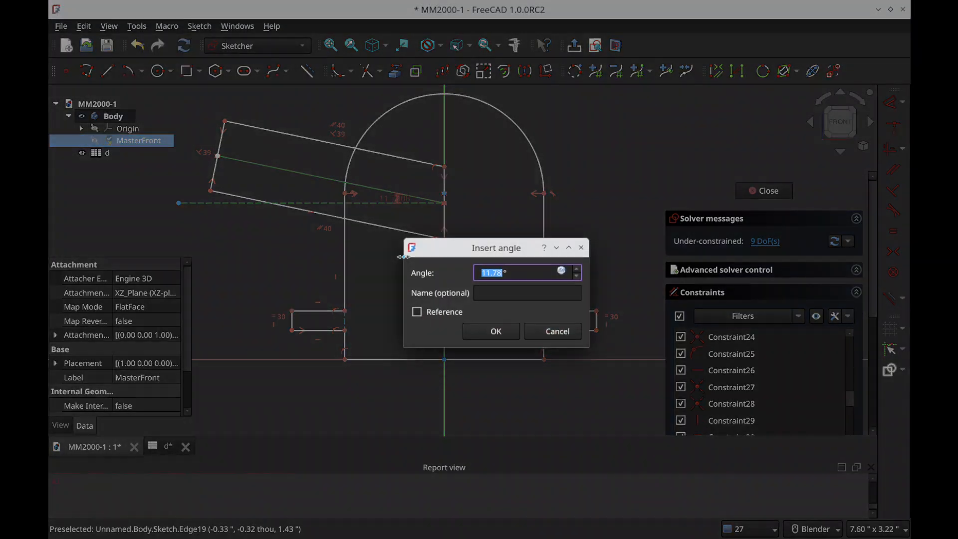
key(equal)
text(d>>.)
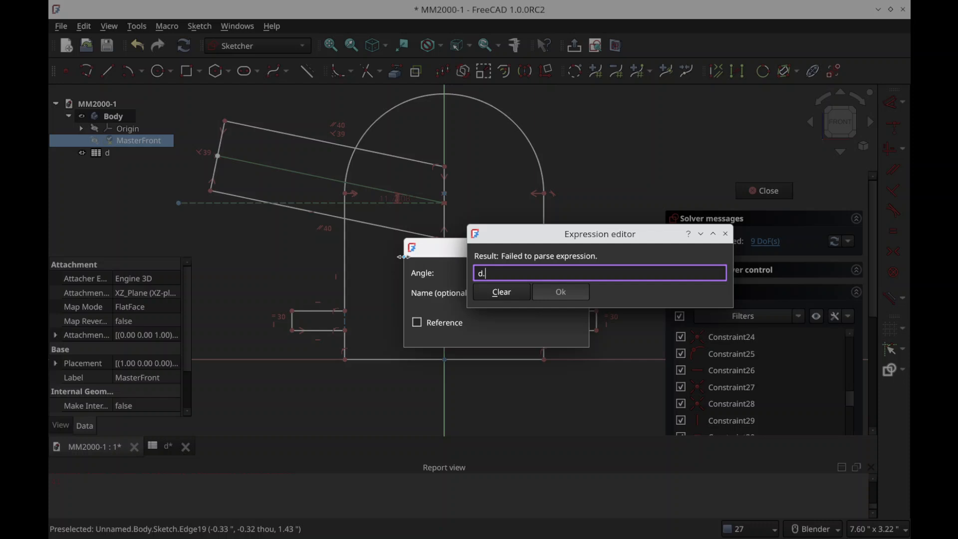
text(PI_)
key(Down)
key(Down)
key(Return)
key(Return)
key(Return)
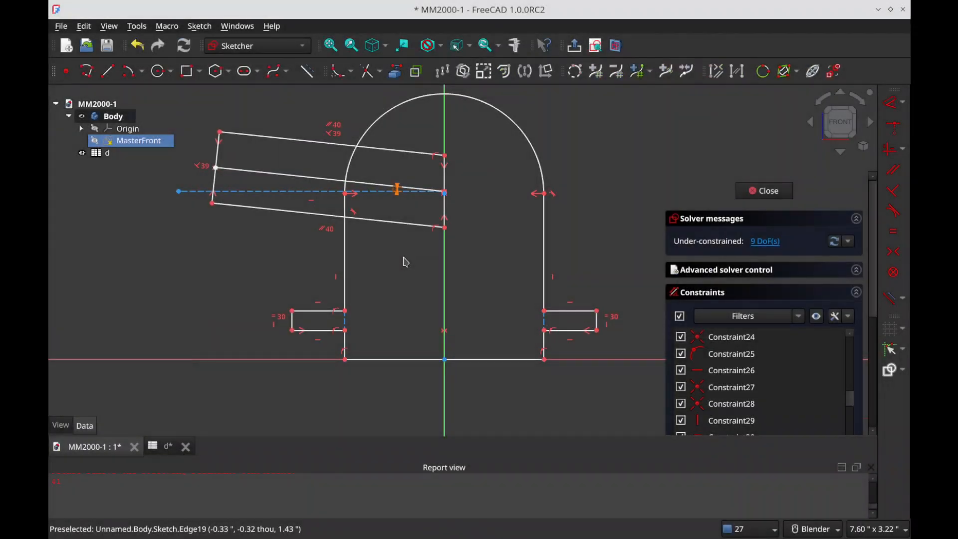
Step: Dimension the tilted centre line's length with the spreadsheet expression d.PI_length
drag(397, 187, 425, 209)
click(377, 201)
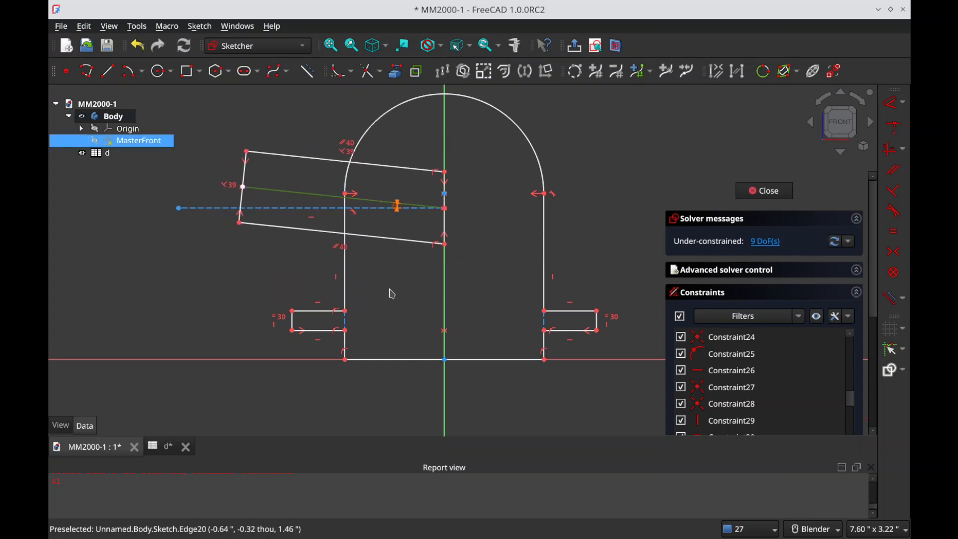
key(d)
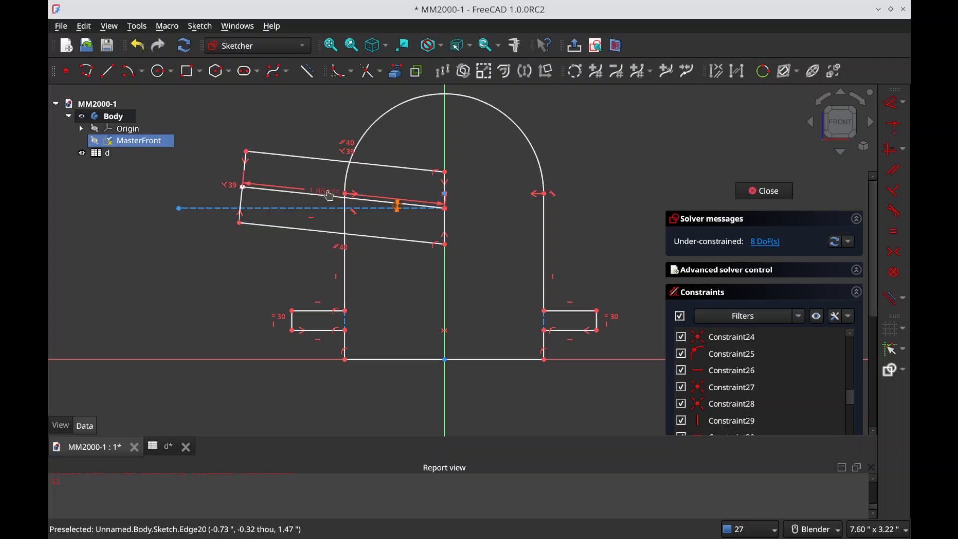
click(330, 196)
key(equal)
text(d.pi_)
key(Down)
key(Down)
key(Down)
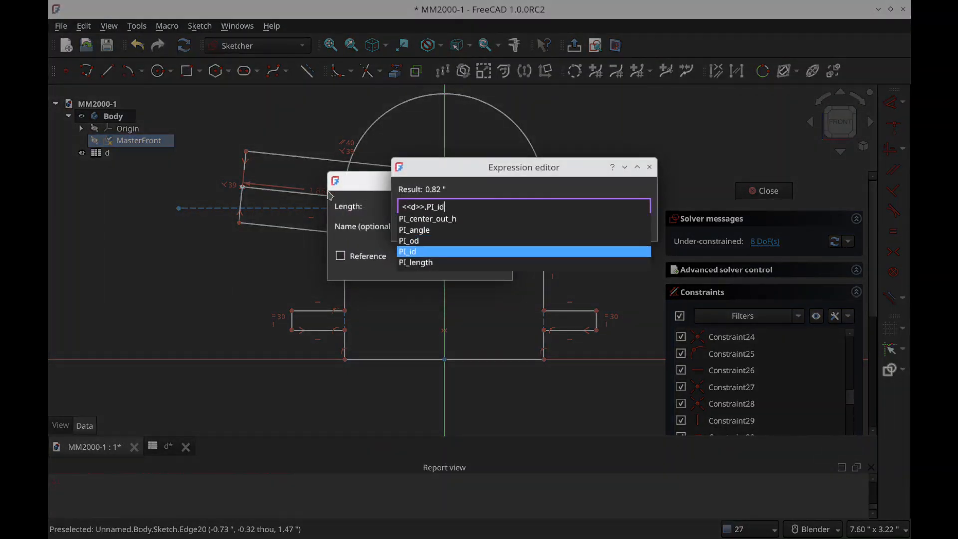
key(Down)
key(Return)
key(Return)
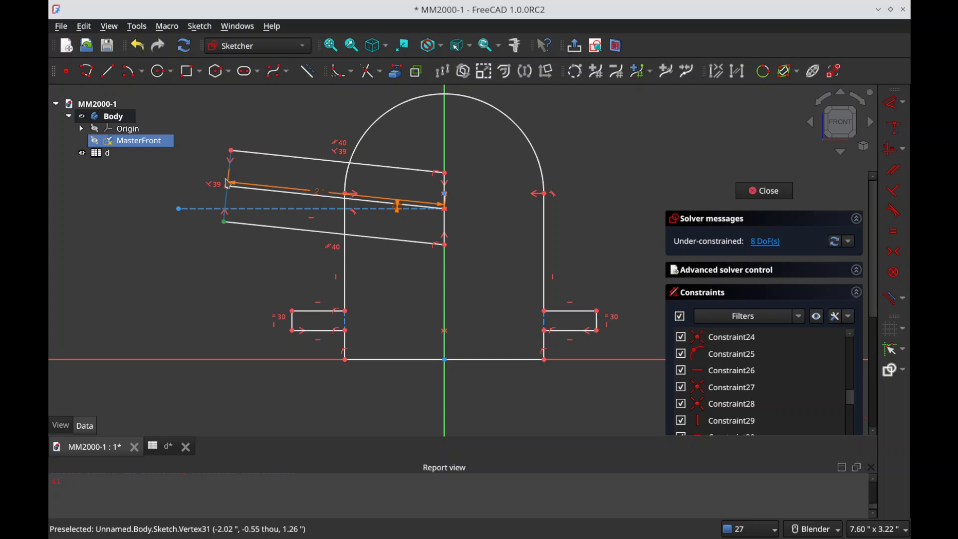
Step: Try to dimension the distance between the two corners of the tilted profile's outer short edge
click(230, 151)
key(d)
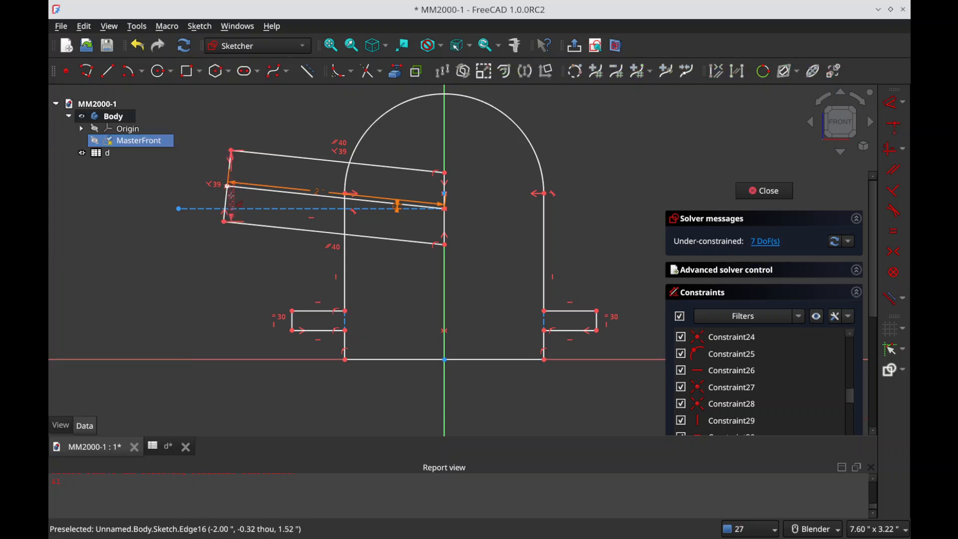
click(228, 196)
key(ctrl+z)
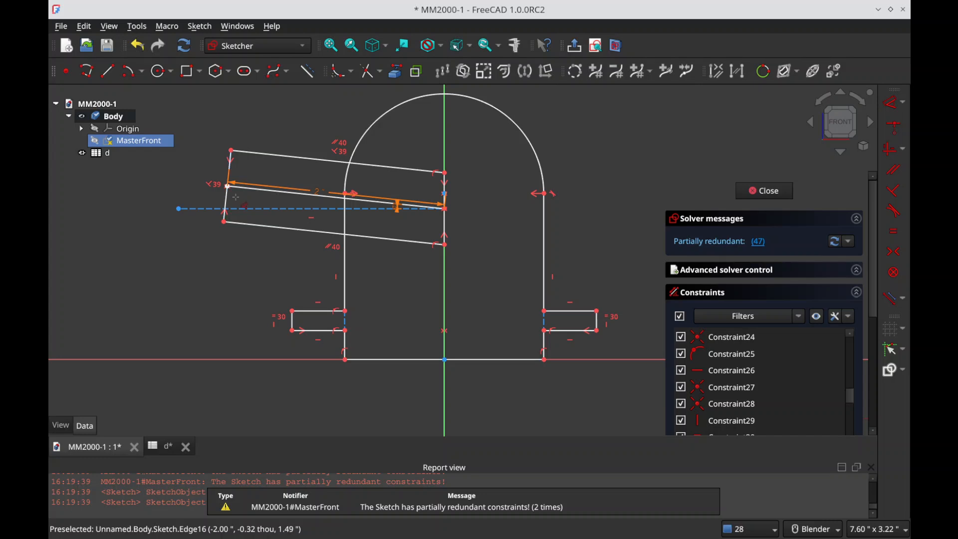
key(i)
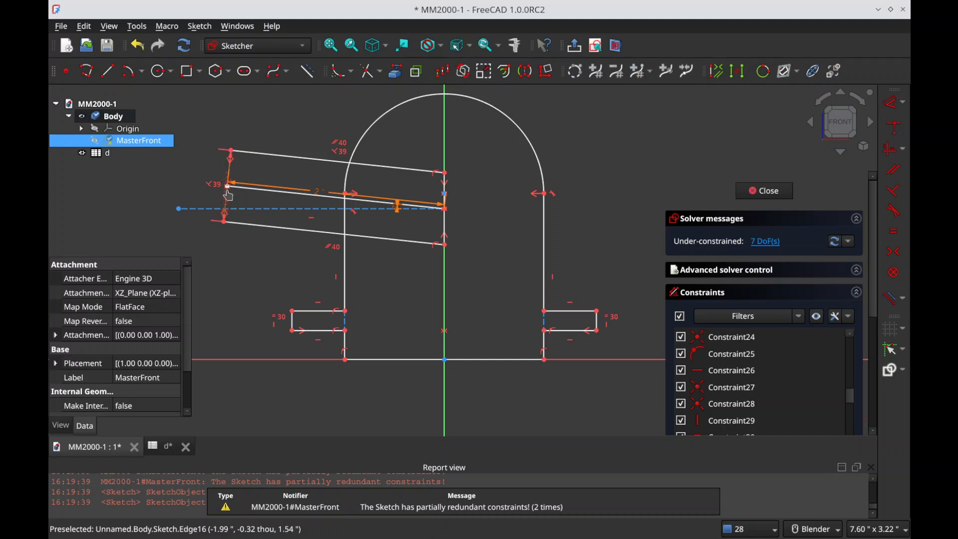
key(ctrl+z)
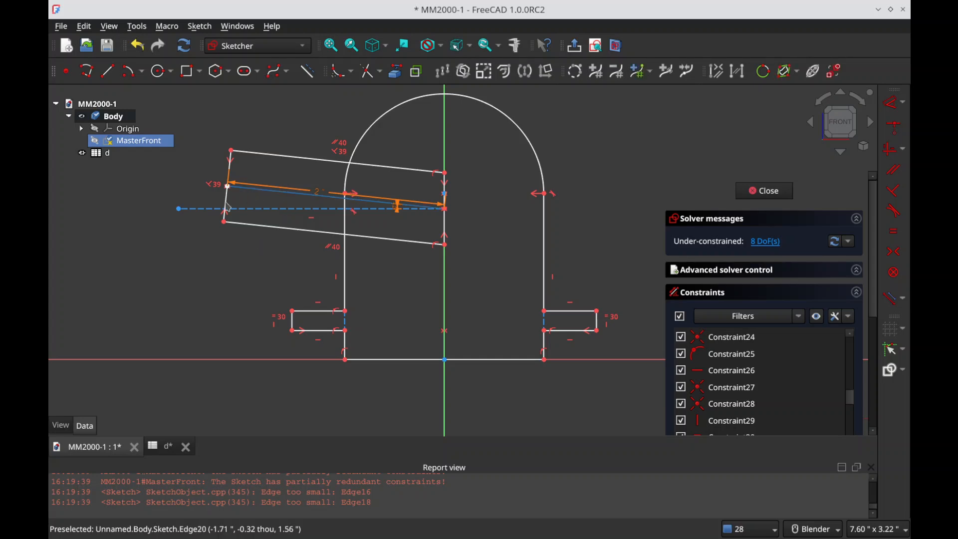
Step: Constrain the horizontal construction line's outer endpoint to lie on the tilted profile's outer short edge
mouse_move(183, 214)
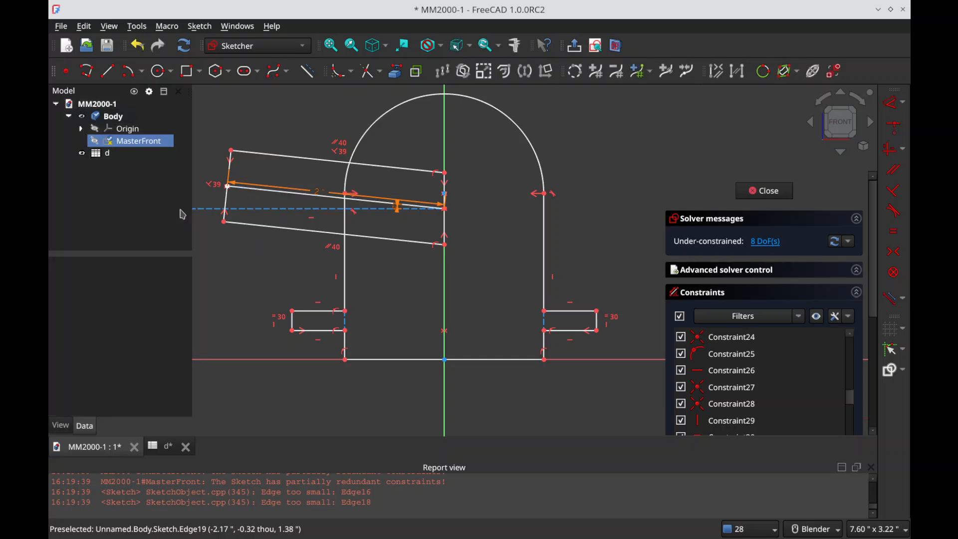
scroll(299, 246, down, 2)
click(217, 218)
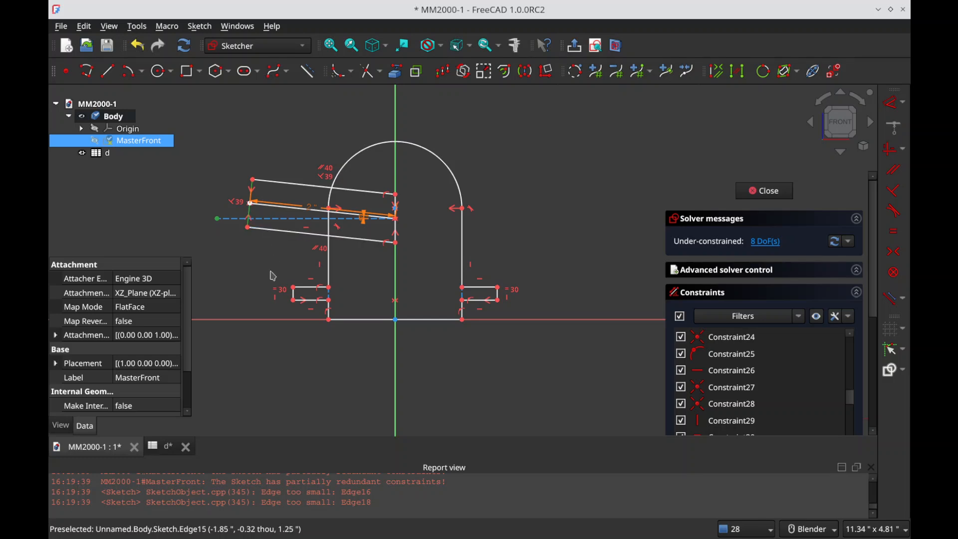
key(c)
mouse_move(280, 218)
mouse_down()
mouse_move(295, 231)
mouse_move(285, 222)
mouse_up()
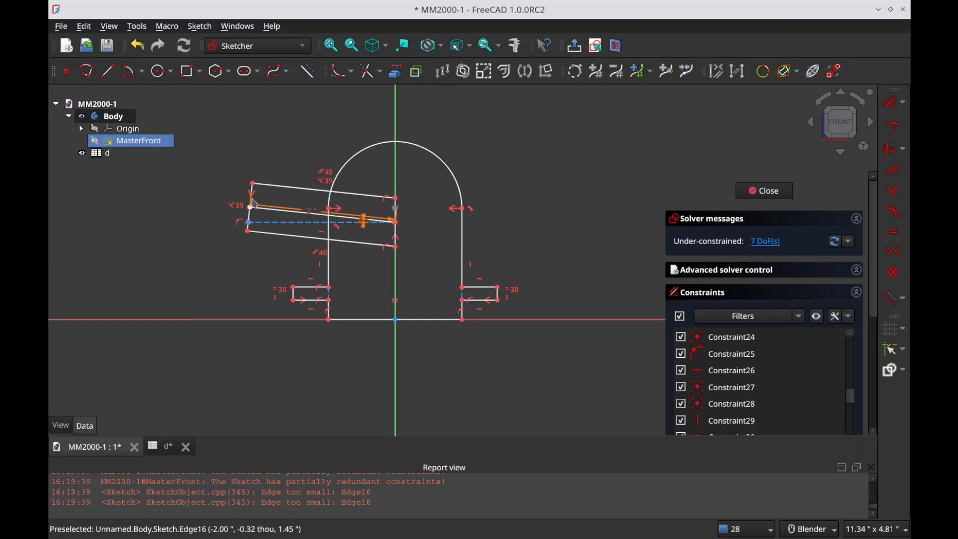
Step: Draw a construction line about 0.66 in long across the tilted profile, from its upper long edge to its lower long edge
scroll(254, 202, up, 3)
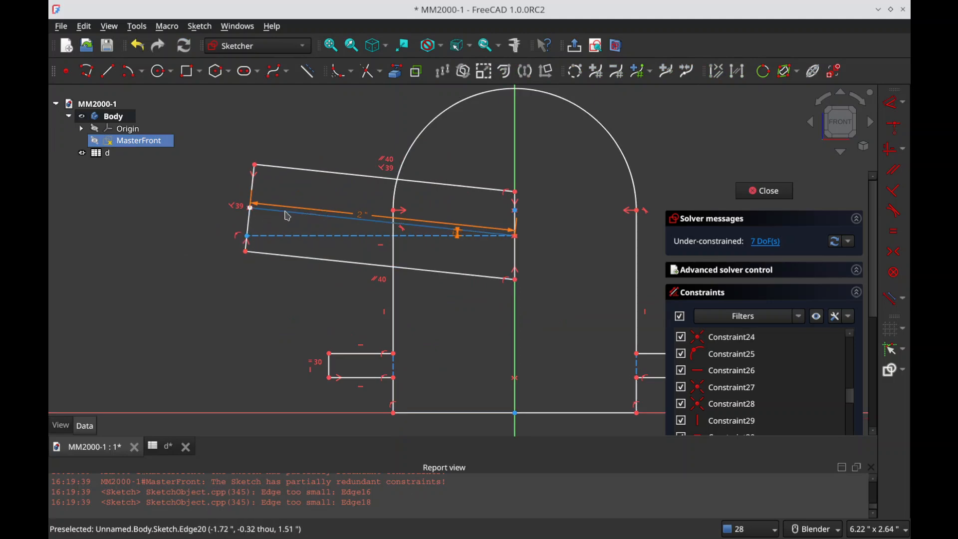
key(g)
key(n)
key(g)
key(l)
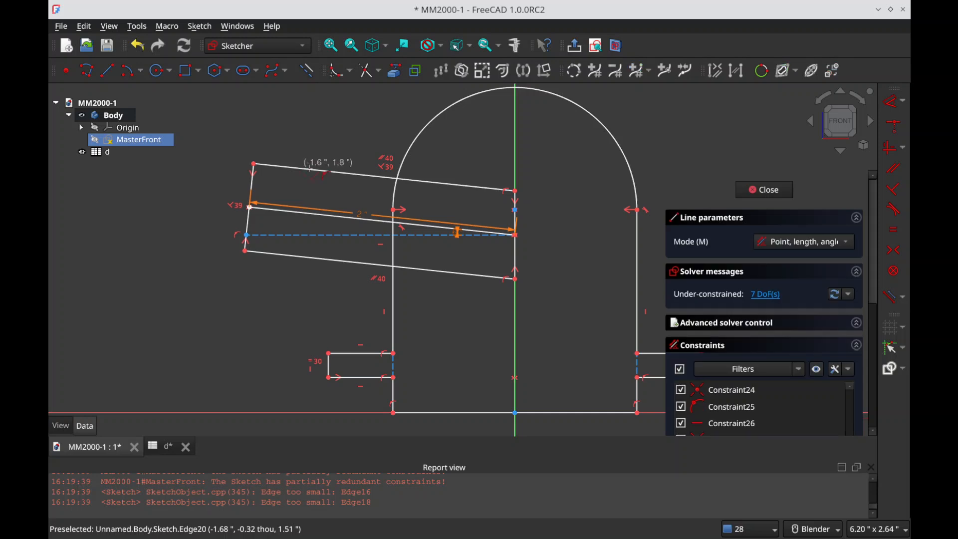
click(316, 171)
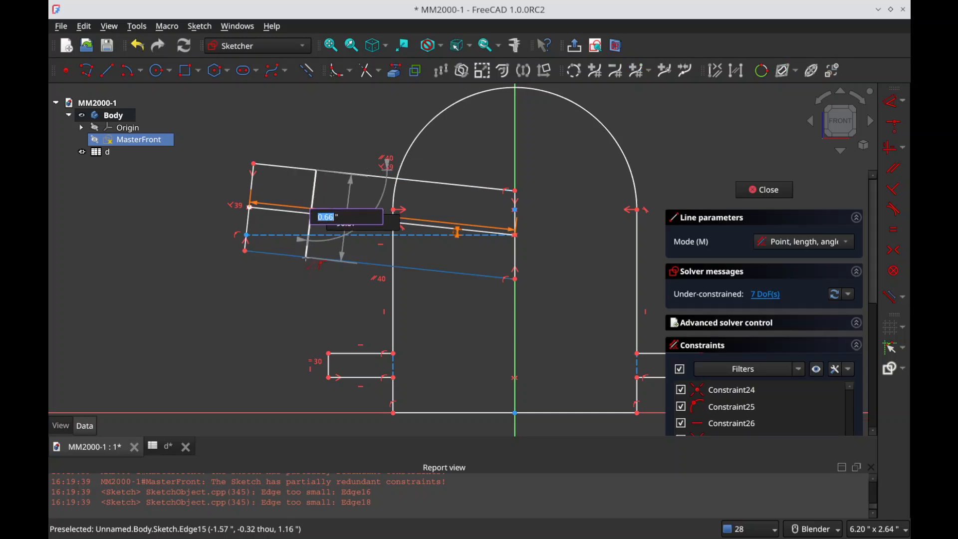
click(305, 257)
key(Escape)
Step: Constrain the construction line across the tilted profile perpendicular to the profile's lower long edge
click(307, 252)
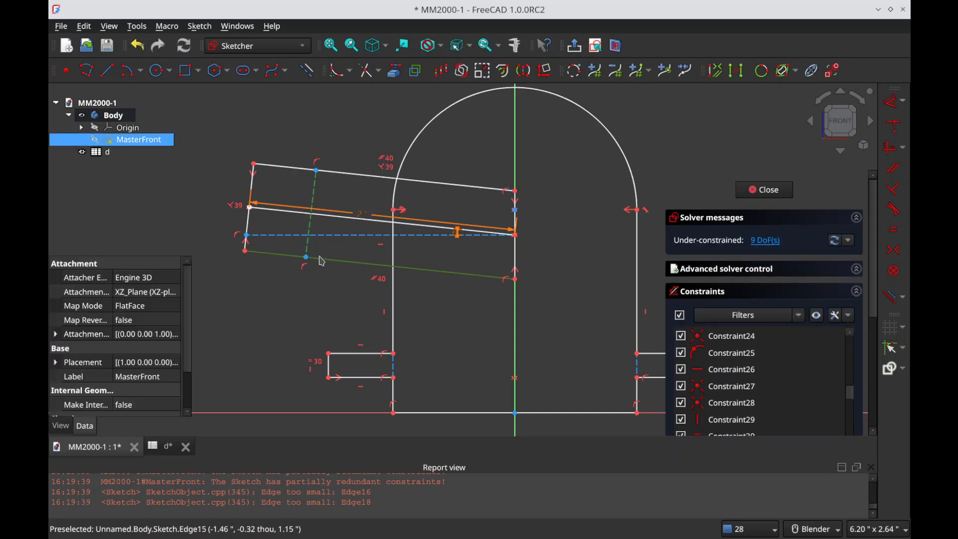
key(n)
click(330, 173)
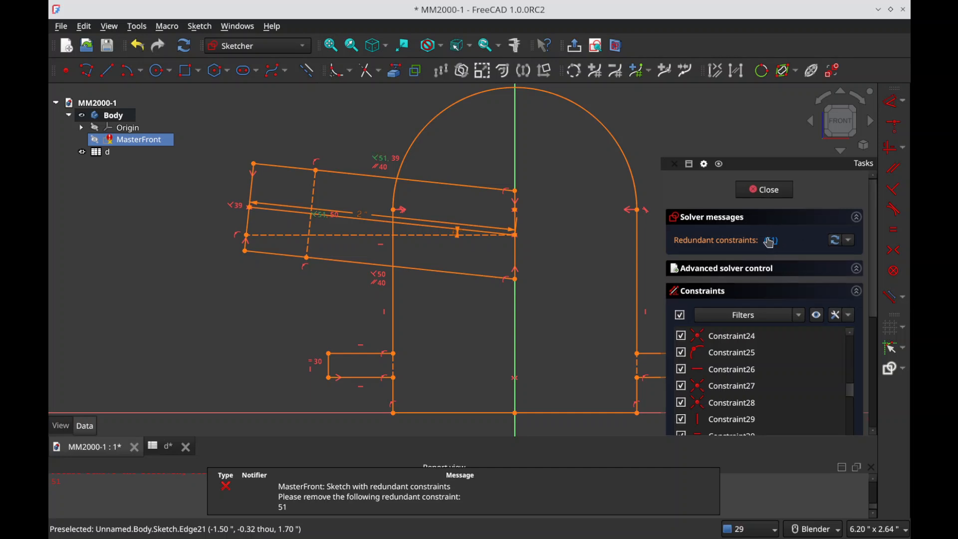
key(ctrl+z)
Step: Dimension the width between the tilted profile's two long edges with the spreadsheet expression d.PI_od
click(319, 192)
key(i)
drag(337, 225, 464, 298)
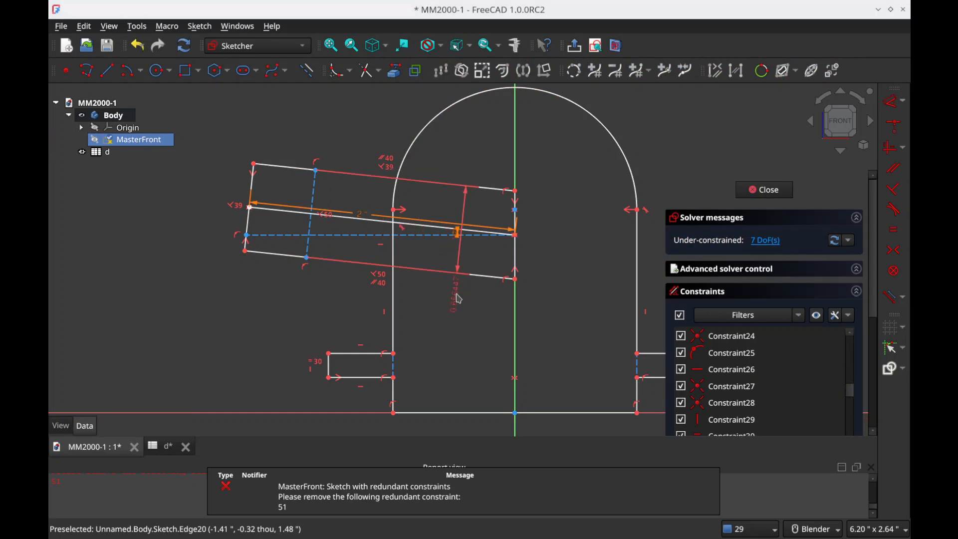
click(464, 298)
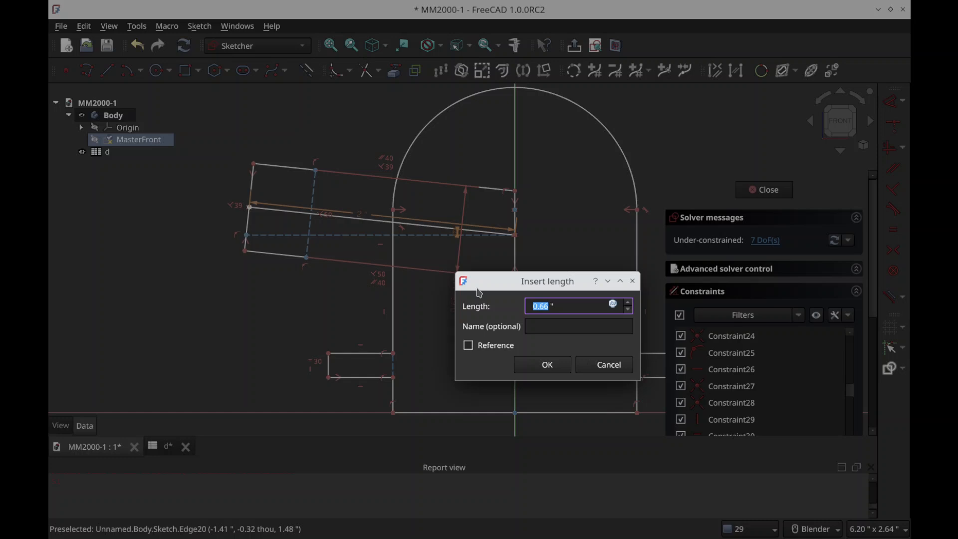
text(=d.)
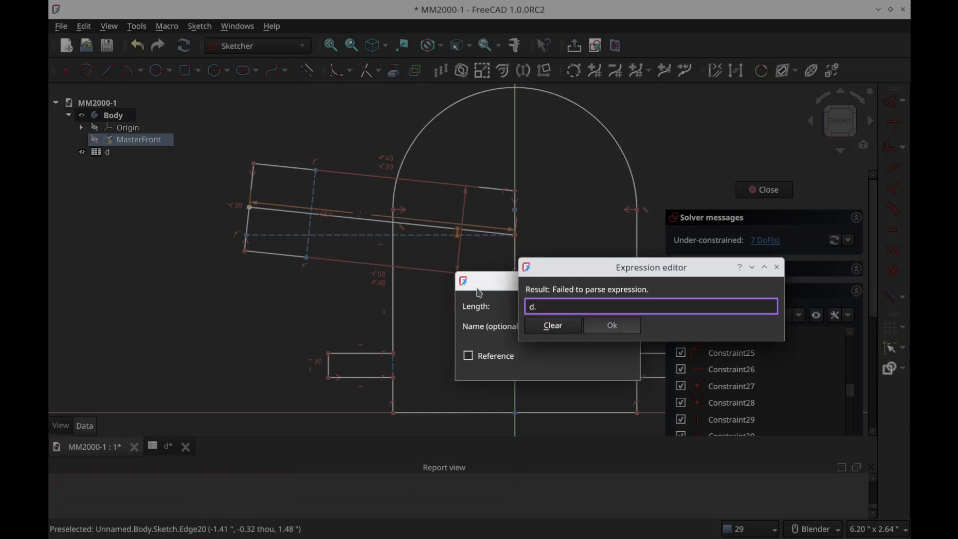
text(PI_)
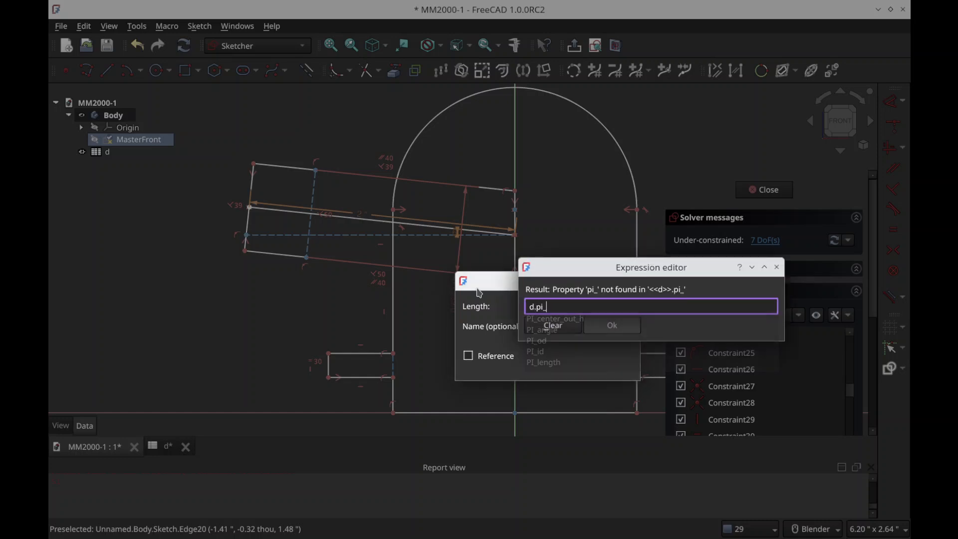
key(Down)
key(Down)
key(Down)
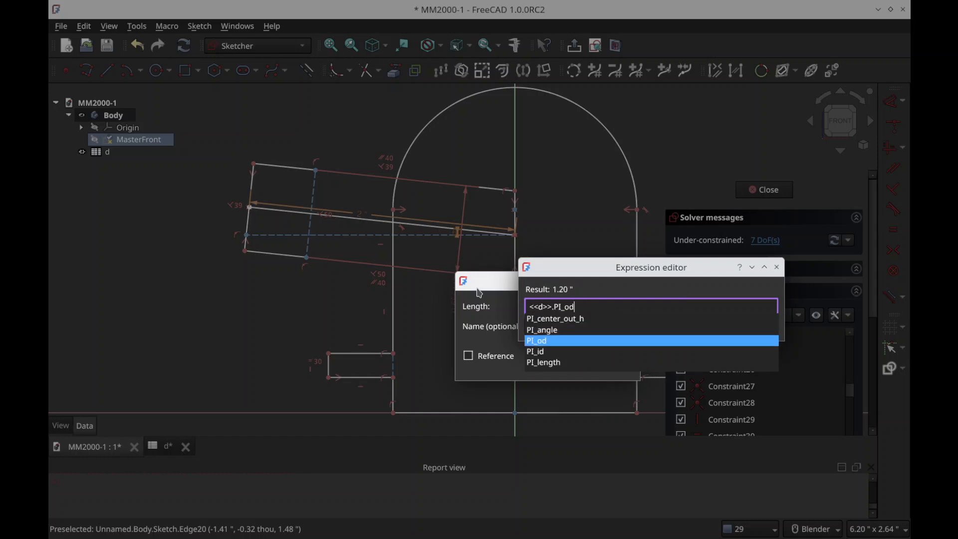
key(Return)
key(Return)
key(Return)
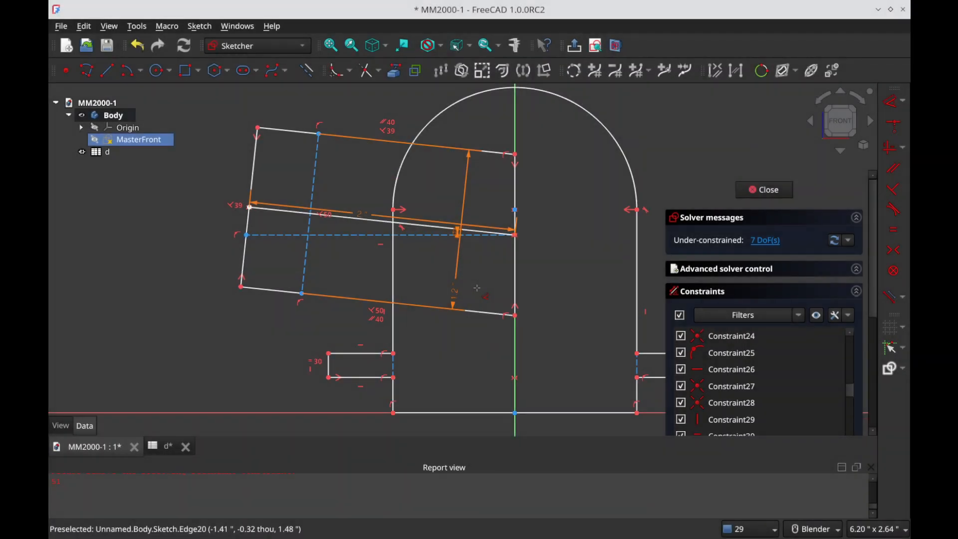
Step: Place a point on the top of the arched profile's arc and constrain it to the vertical axis
scroll(356, 180, down, 2)
scroll(496, 179, down, 1)
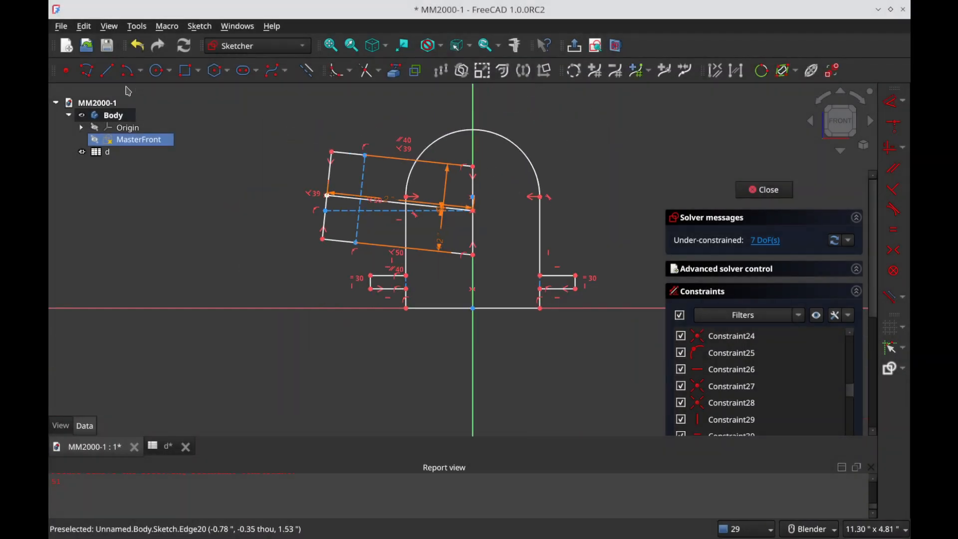
click(66, 70)
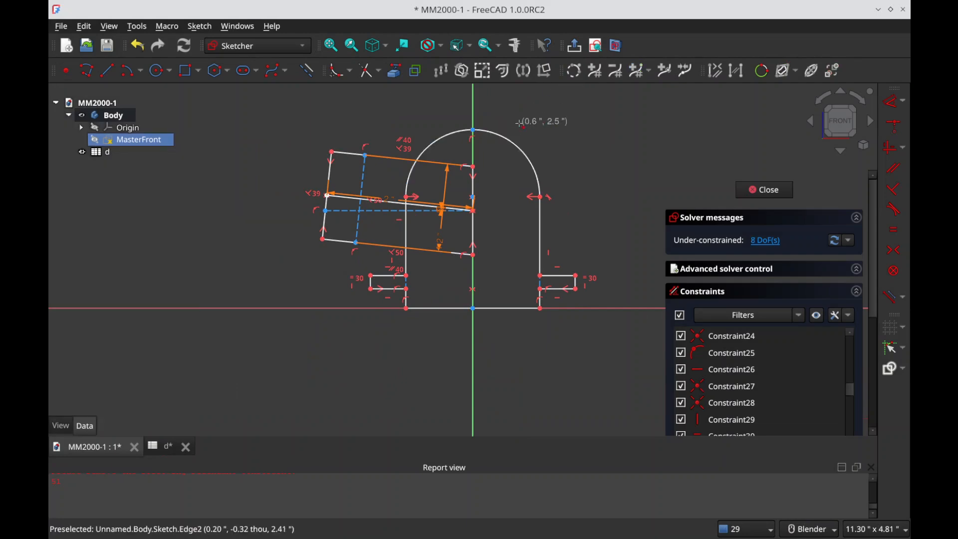
click(474, 131)
drag(474, 131, 496, 142)
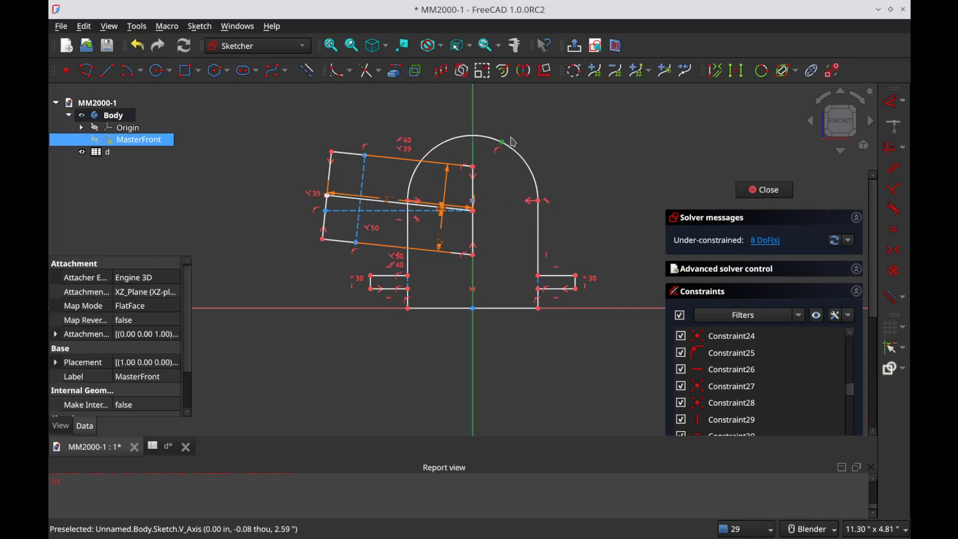
key(c)
click(473, 138)
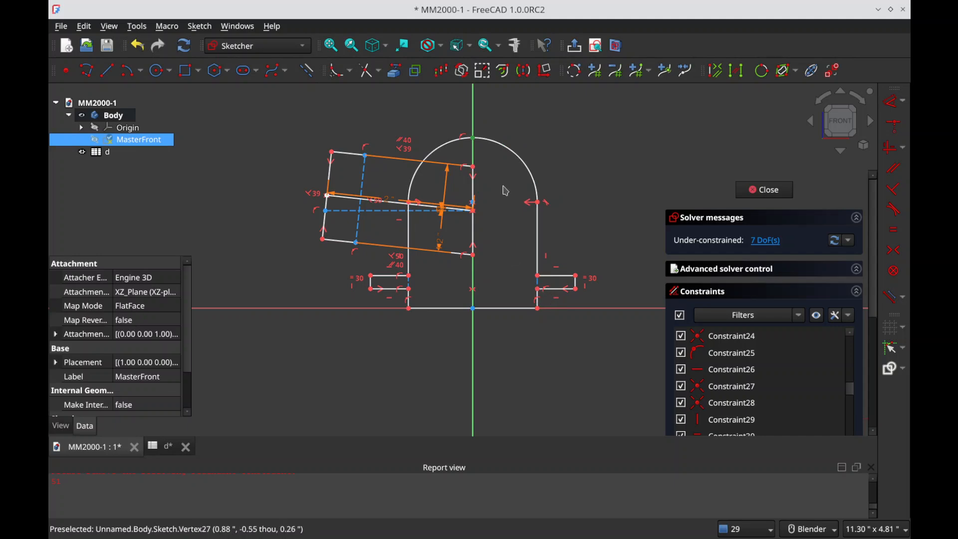
Step: Dimension the vertical height from the base to the point on top of the arc with the spreadsheet expression d.TL_height
key(i)
key(equal)
text(d.)
text(l1)
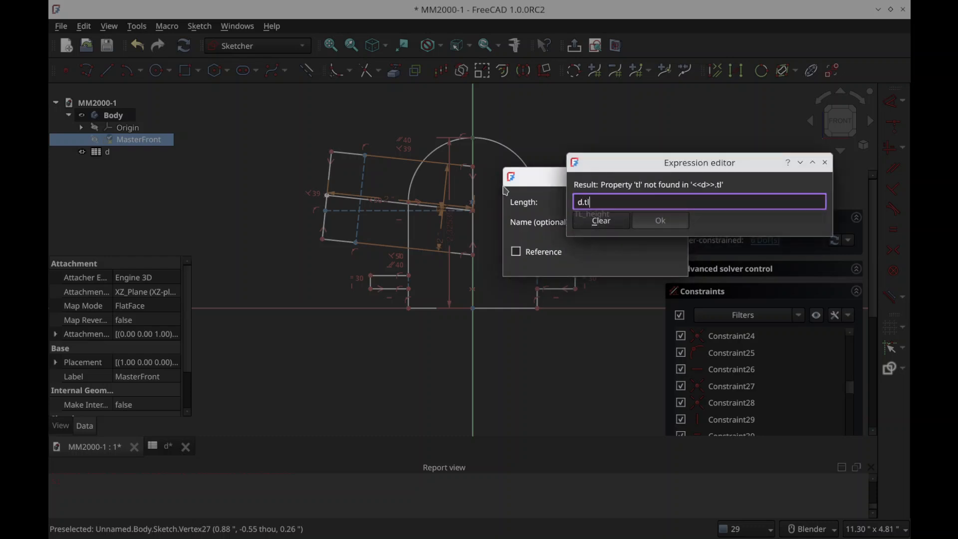
key(Return)
key(Return)
key(Return)
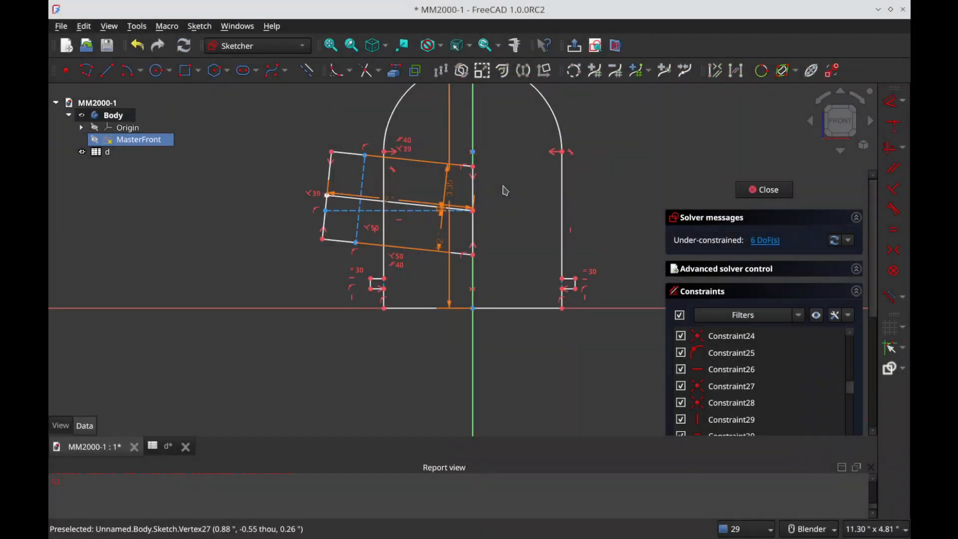
Step: Dimension the vertical height from the base to the centre point of the tilted profile's outer end with the spreadsheet expression d.PI_center_out_h
scroll(582, 316, down, 2)
scroll(514, 210, up, 1)
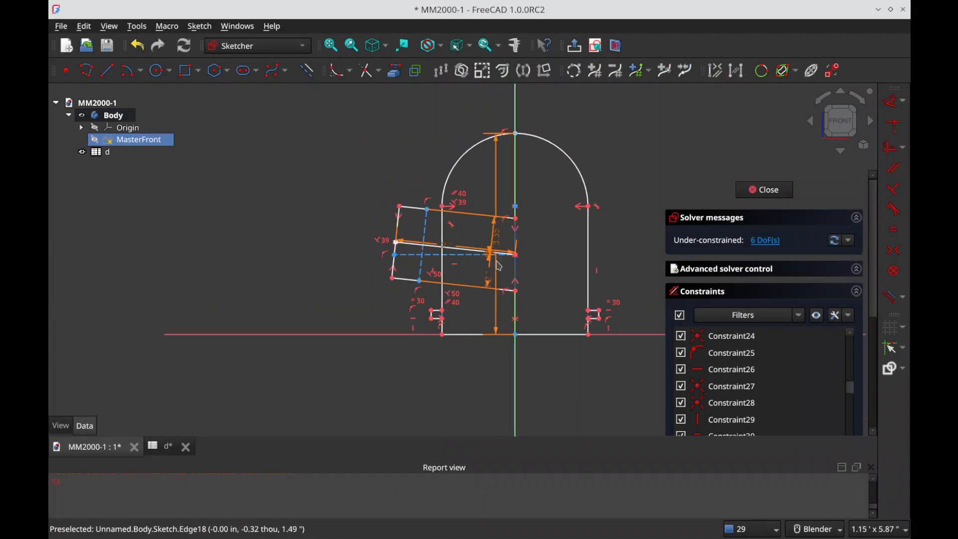
click(396, 243)
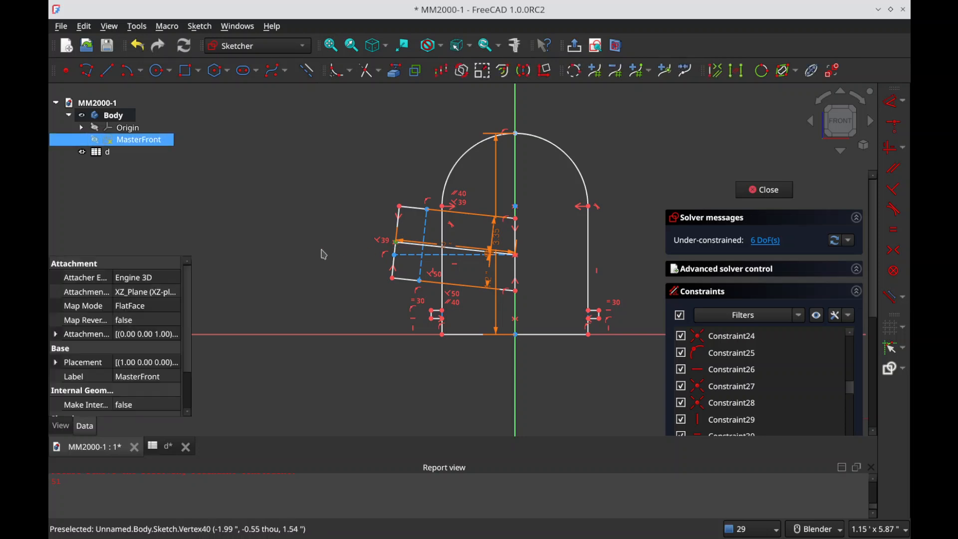
key(i)
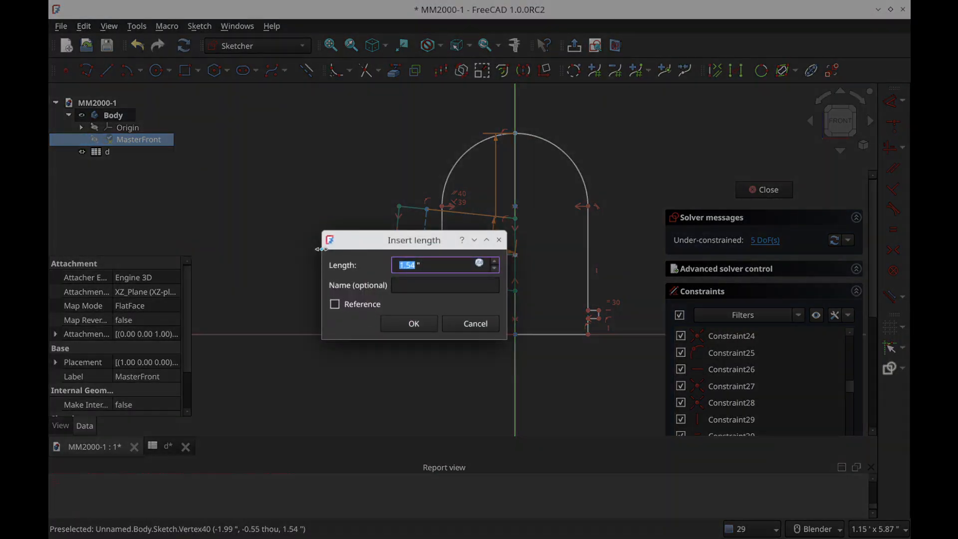
key(equal)
text(d.pi_)
key(Down)
key(Down)
key(Down)
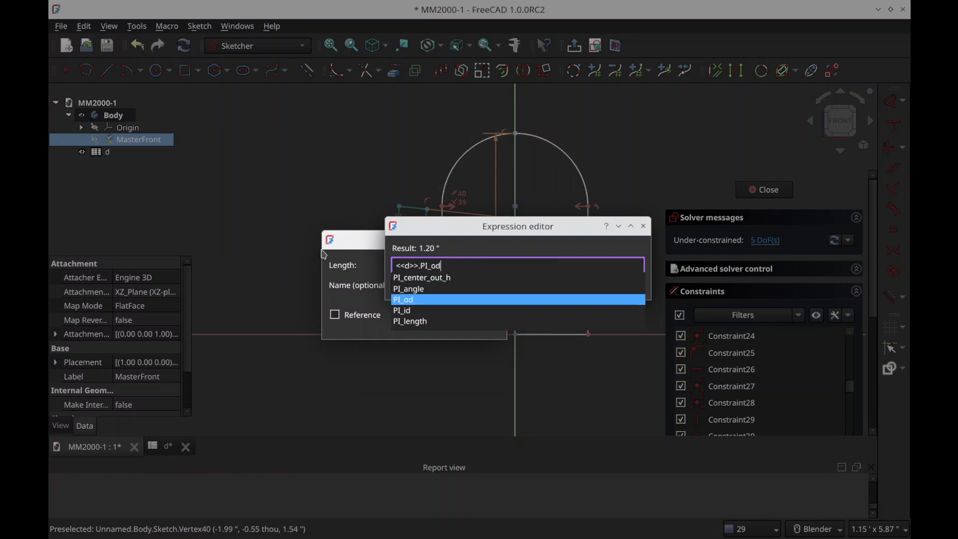
key(Up)
key(Up)
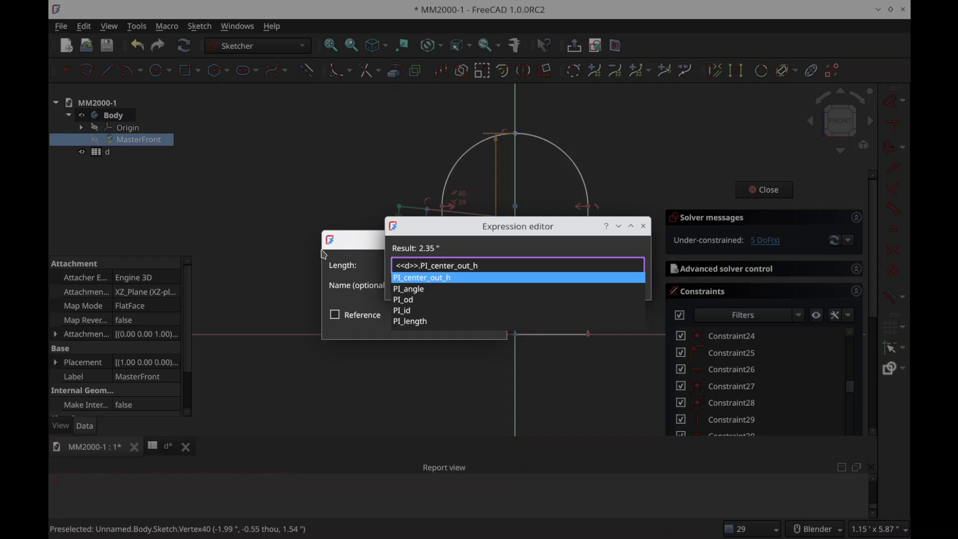
key(Return)
key(Return)
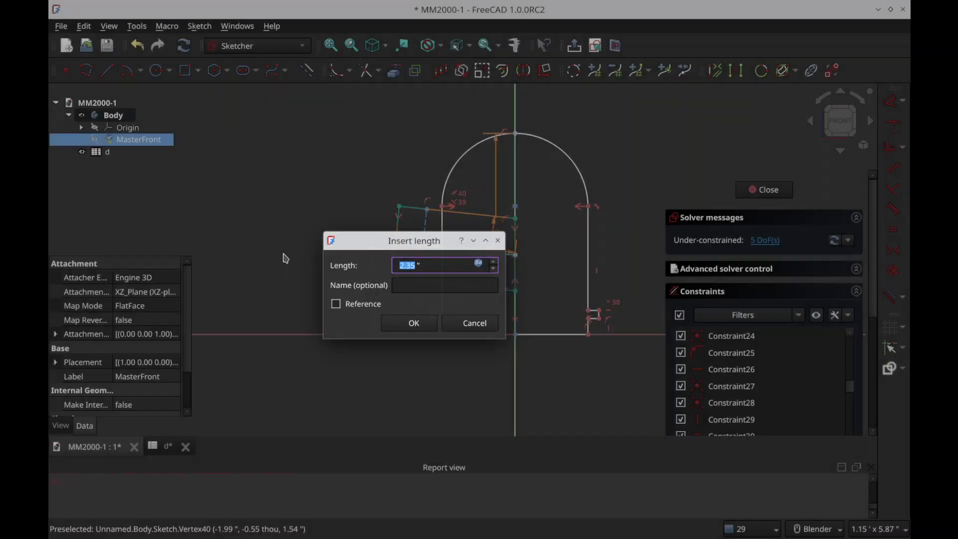
key(Return)
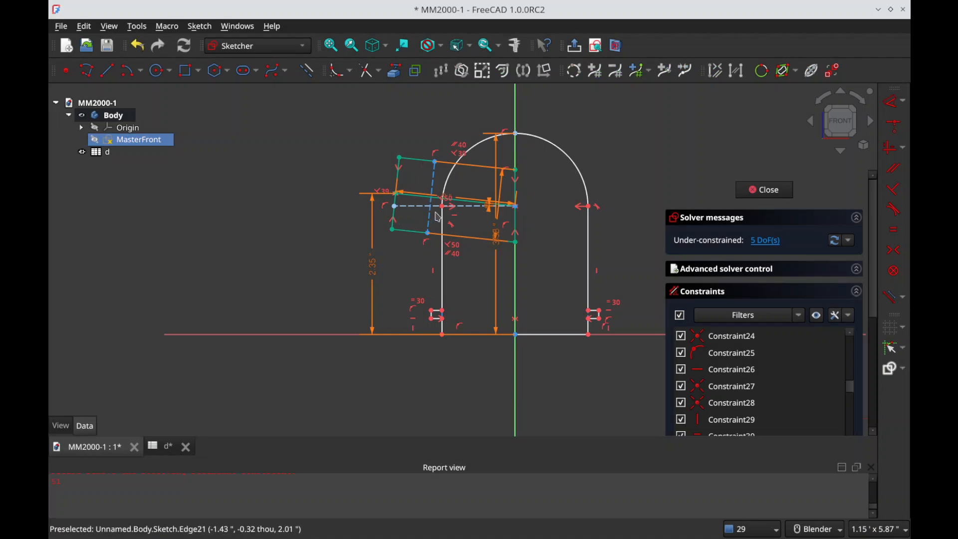
Step: Dimension the horizontal width between the arched profile's two base corners with the spreadsheet expression d.DM_od
click(574, 163)
click(550, 247)
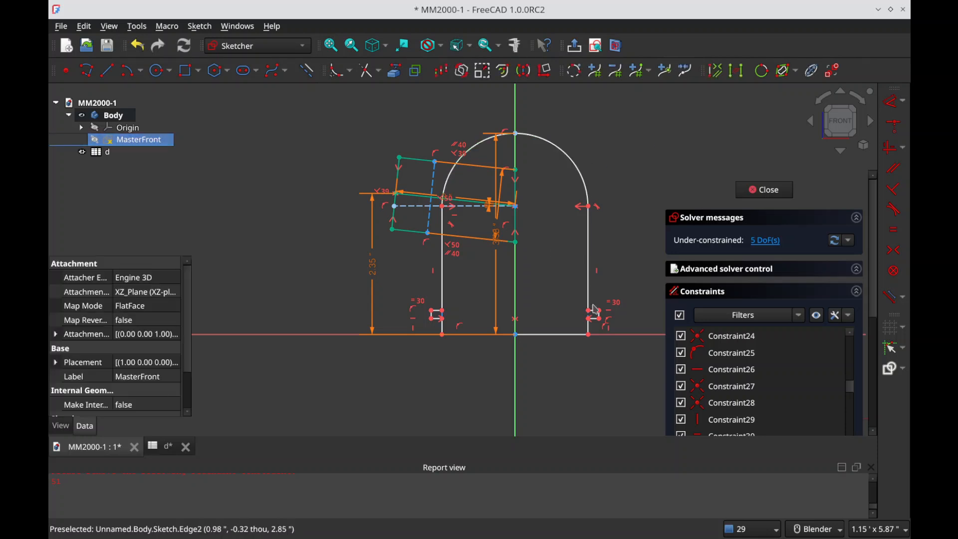
click(588, 335)
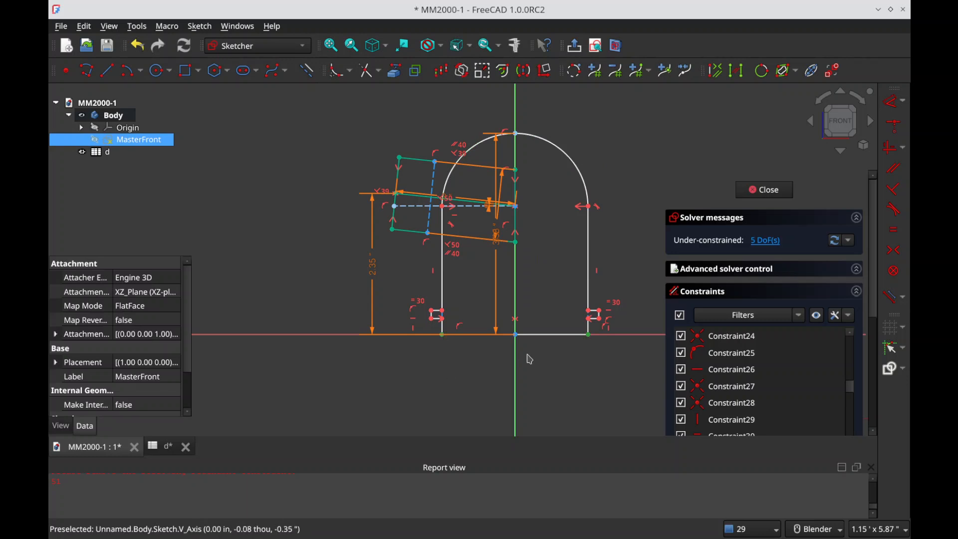
key(l)
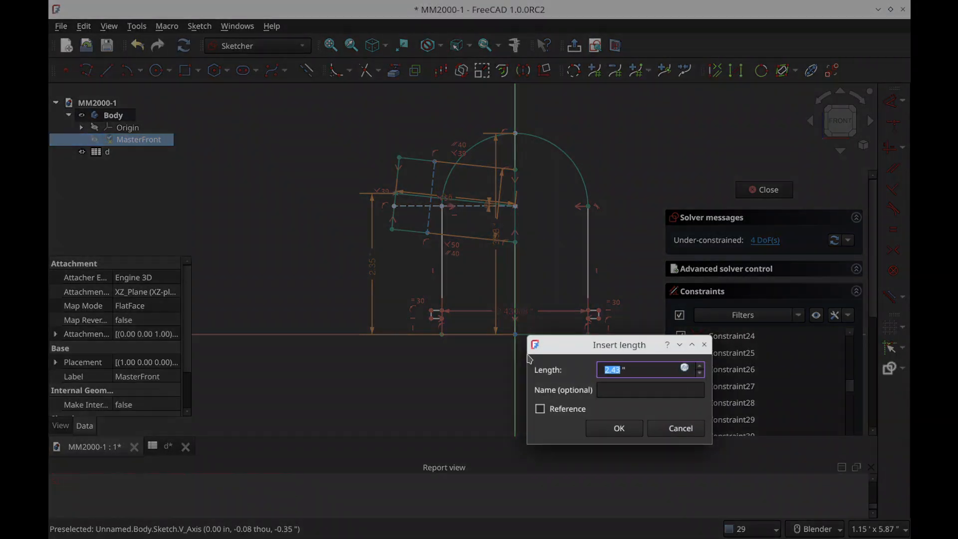
key(equal)
text(d.dm_)
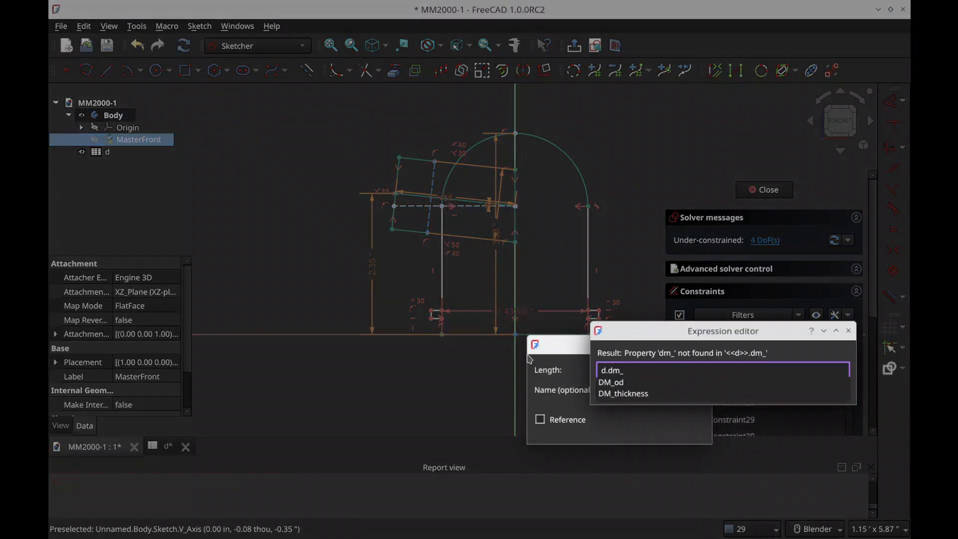
key(Down)
key(Return)
key(Return)
key(Return)
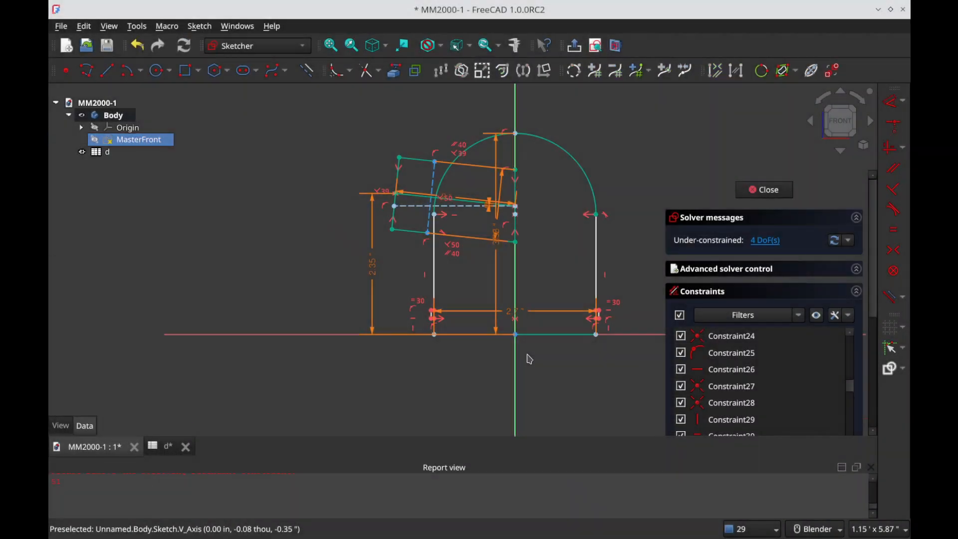
Step: Lengthen the side tabs outward and dimension the vertical offset from the base to a tab's lower edge with the spreadsheet expression d.SH_yos
drag(600, 318, 634, 322)
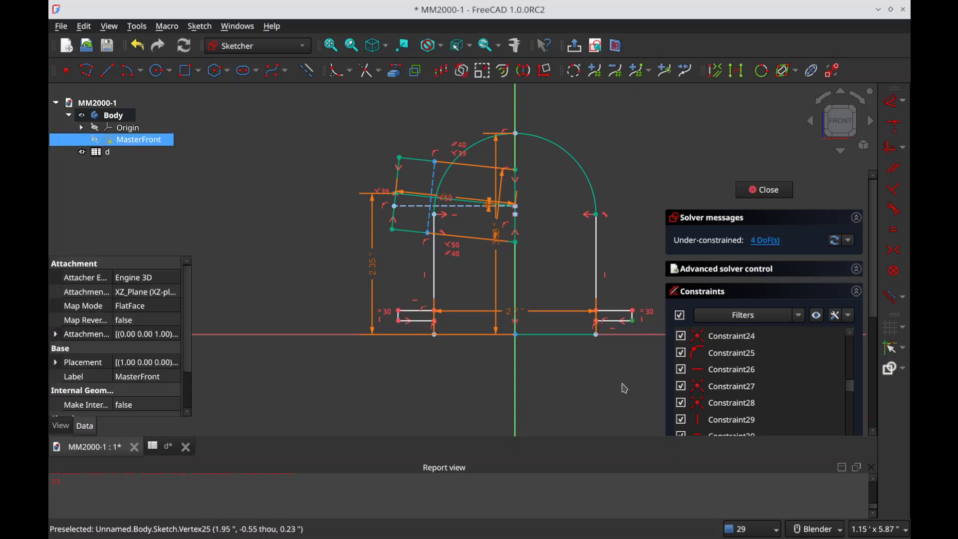
text(i=<<d>>.)
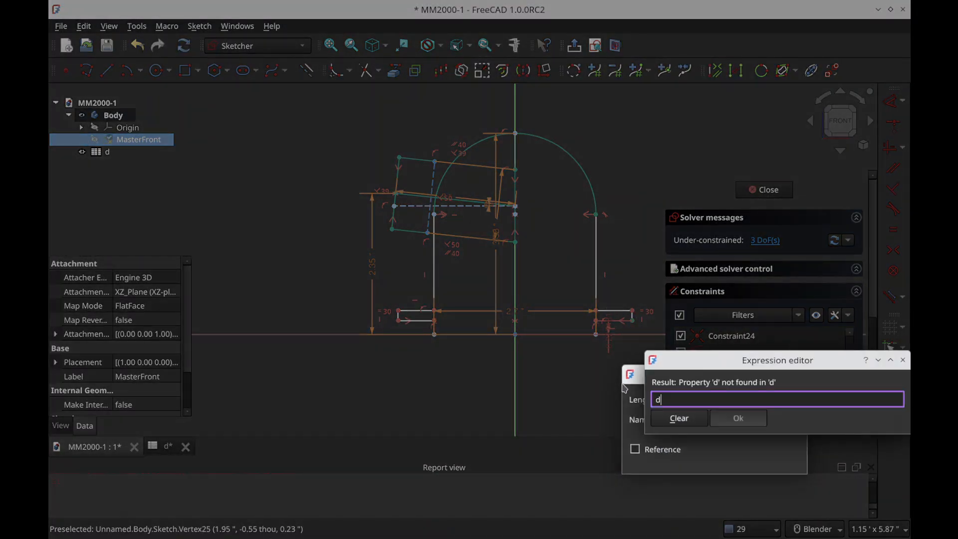
key(Down)
key(Down)
key(Down)
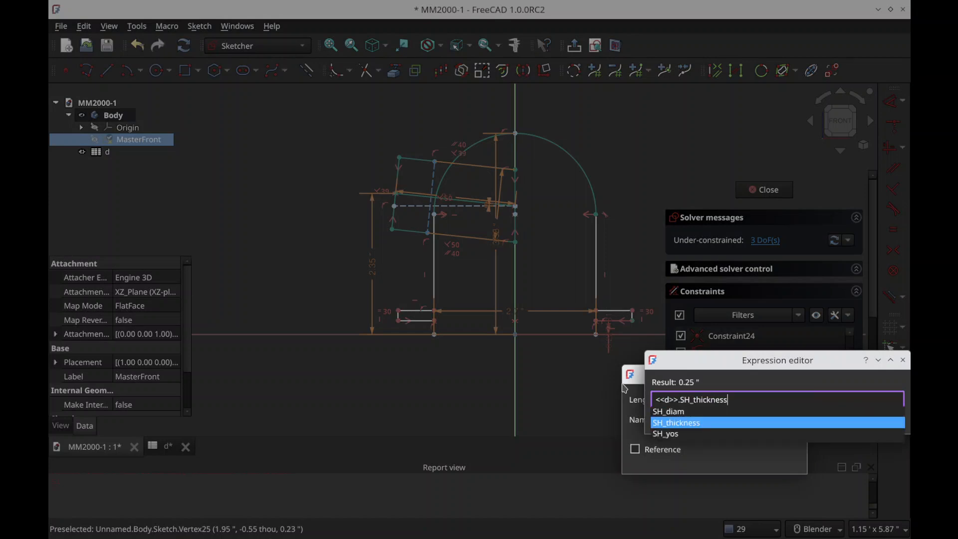
key(Return)
key(Return)
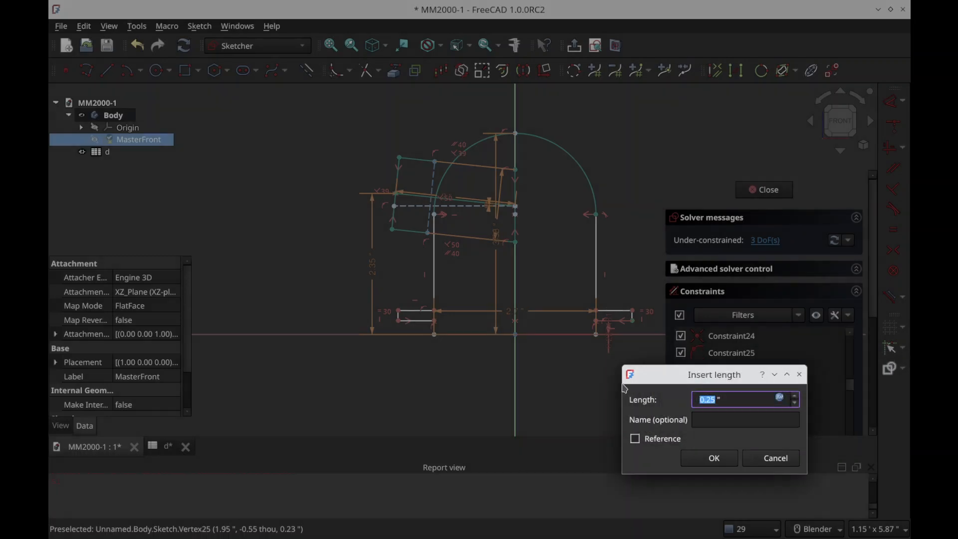
key(Return)
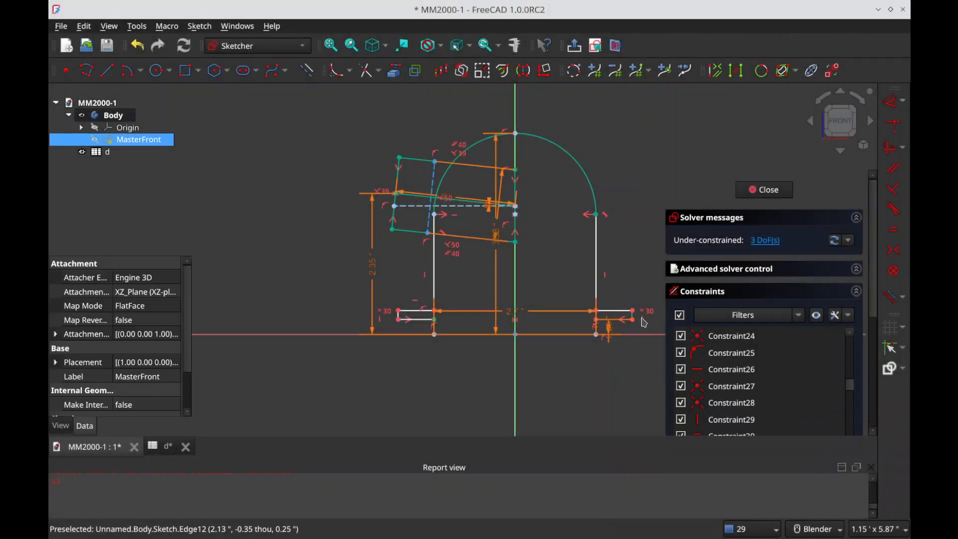
Step: Dimension the side tab's vertical end edge with the spreadsheet expression d.SH_thickness
click(637, 326)
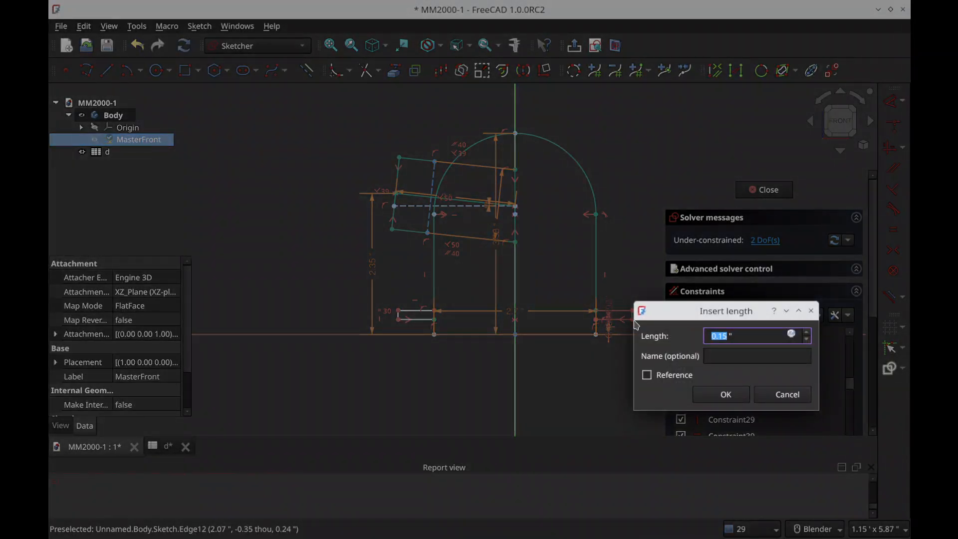
key(equal)
text(d>>.SH_th)
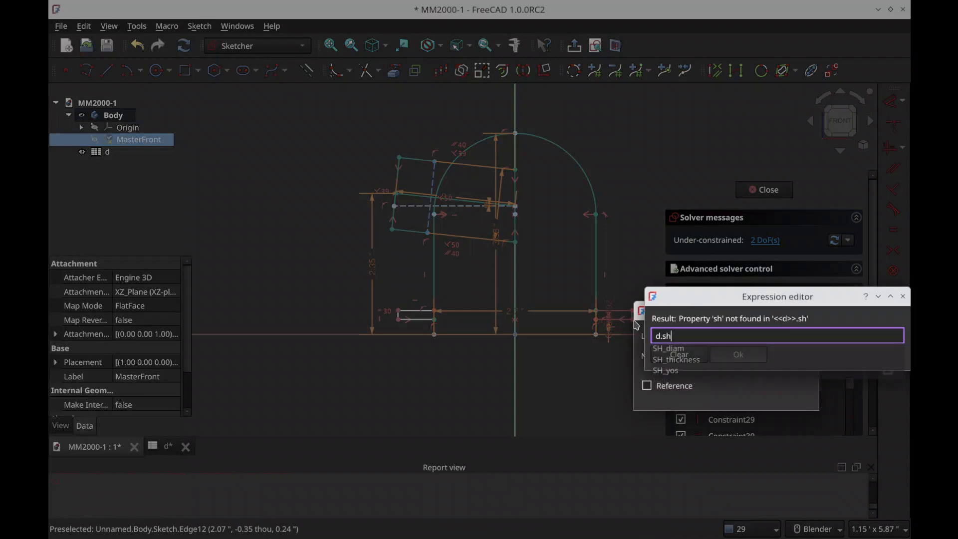
key(Down)
key(Return)
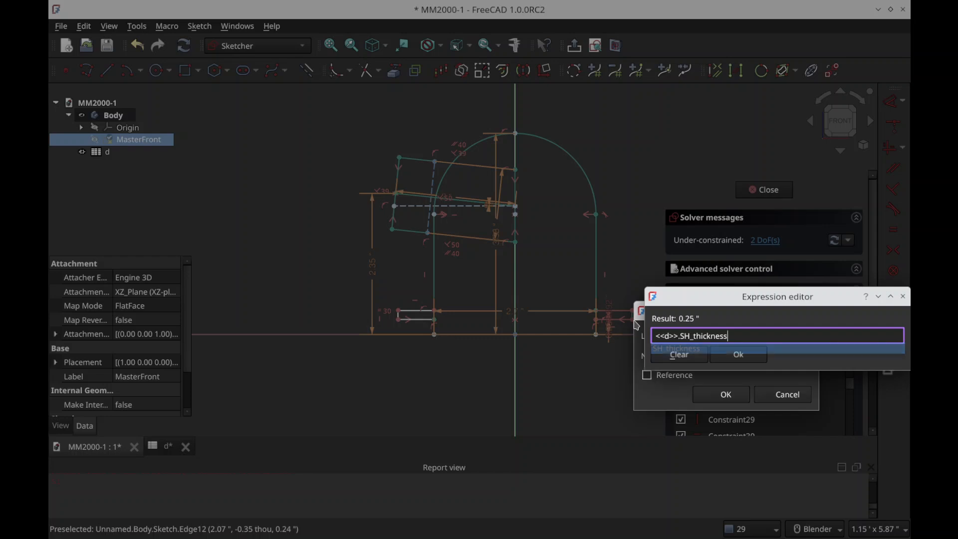
key(Return)
key(Return)
Step: Dimension the overall width between the outer ends of both tabs with the spreadsheet expression d.SH_diam and place the dimension below the profile
scroll(599, 349, up, 2)
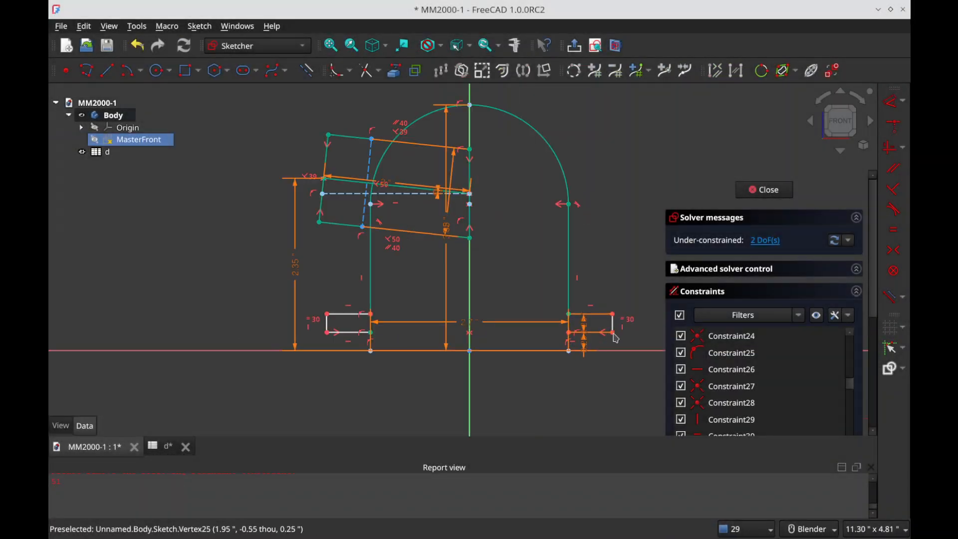
click(612, 332)
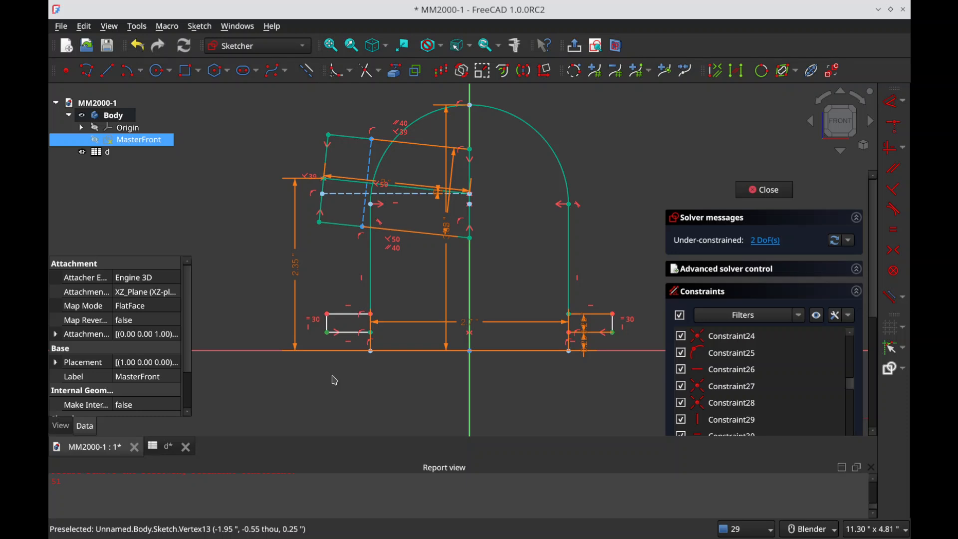
text(l)
text(=d.sh)
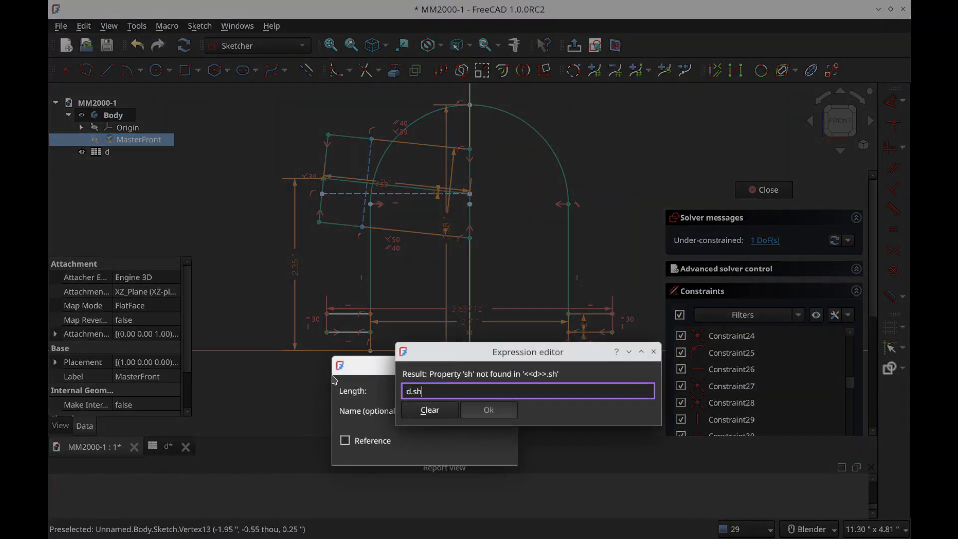
text(_d)
key(Return)
key(Return)
key(Return)
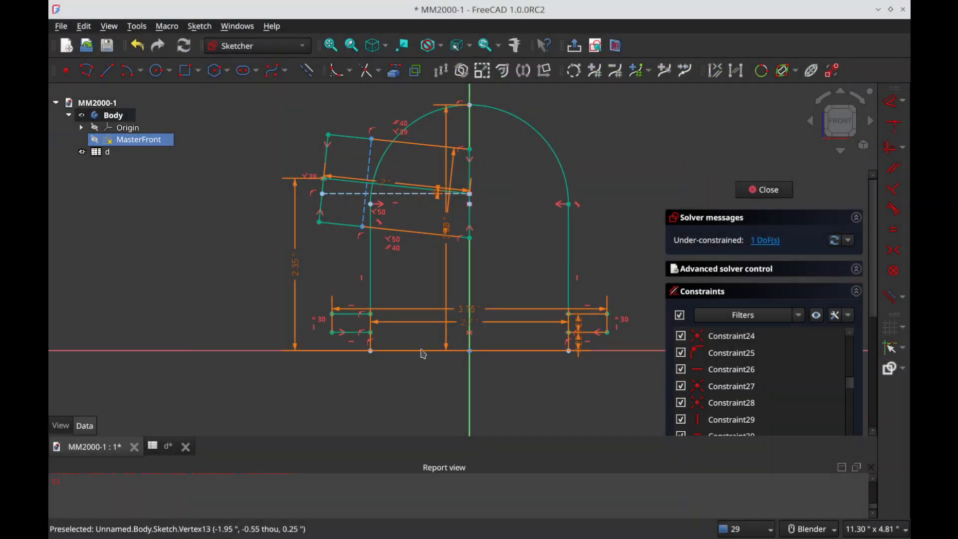
drag(409, 309, 410, 413)
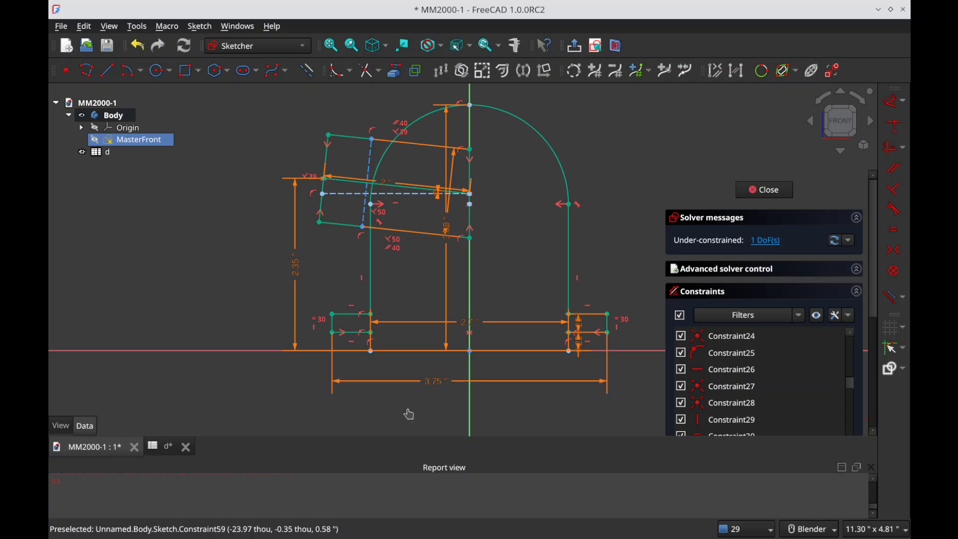
Step: Leave the MasterFront sketch and save the document
scroll(338, 382, down, 2)
key(Escape)
click(508, 269)
scroll(588, 312, down, 1)
scroll(589, 313, down, 2)
key(ctrl+s)
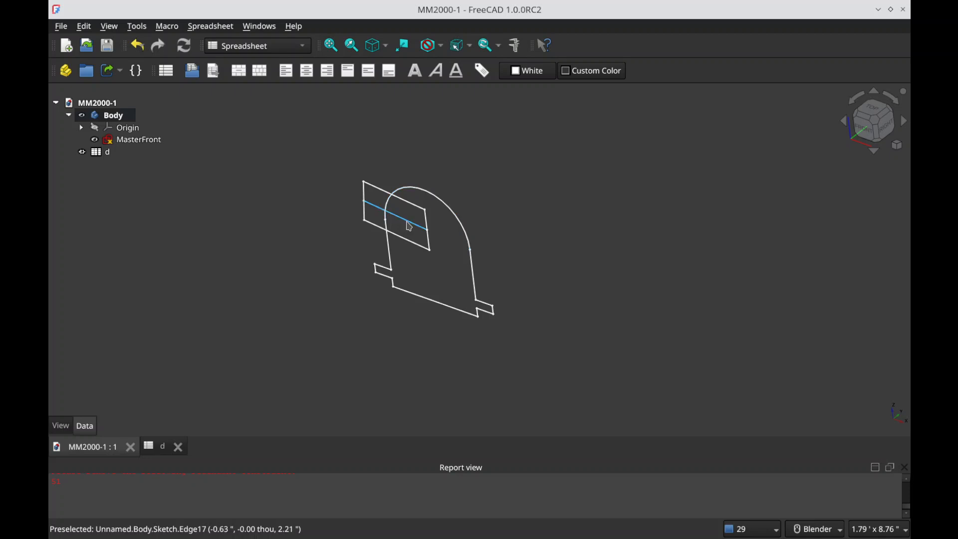
Step: Reopen the MasterFront sketch and draw two lengthwise lines inside the tilted profile, from its outer end edge to its edge on the vertical axis
click(406, 220)
click(324, 219)
double_click(128, 140)
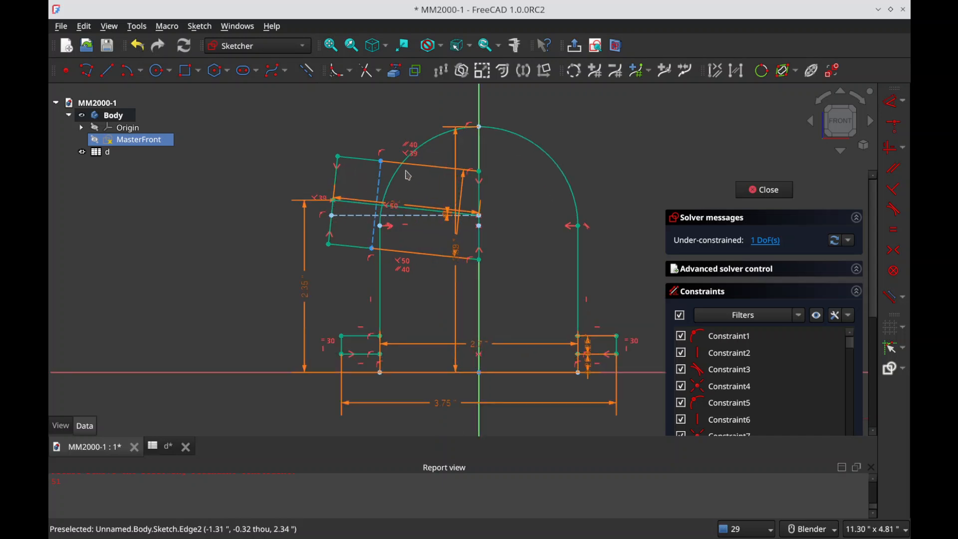
scroll(377, 167, up, 2)
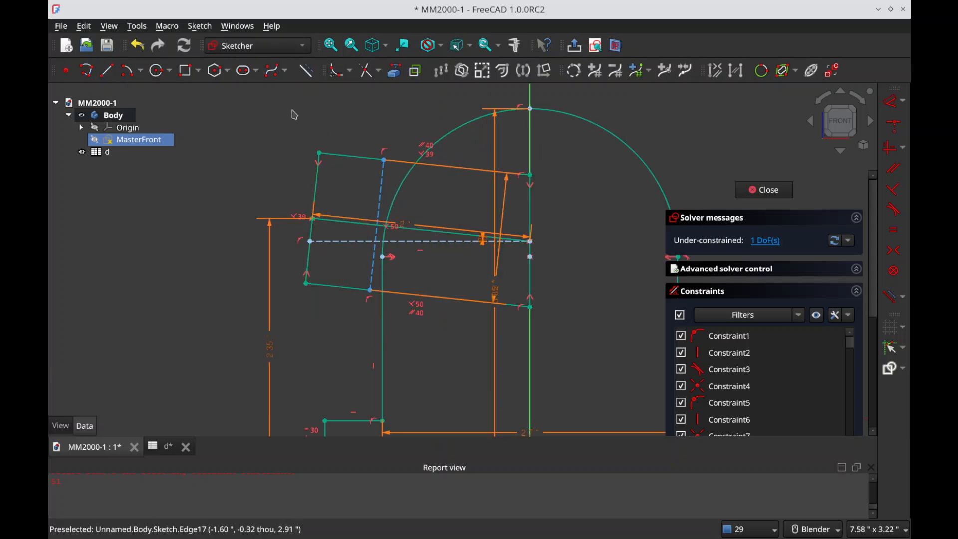
click(107, 70)
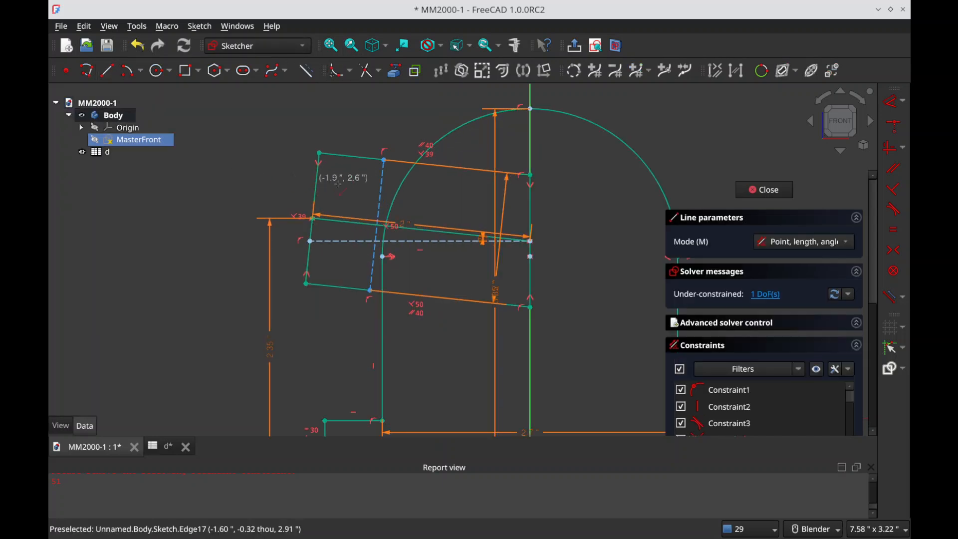
click(318, 169)
click(531, 197)
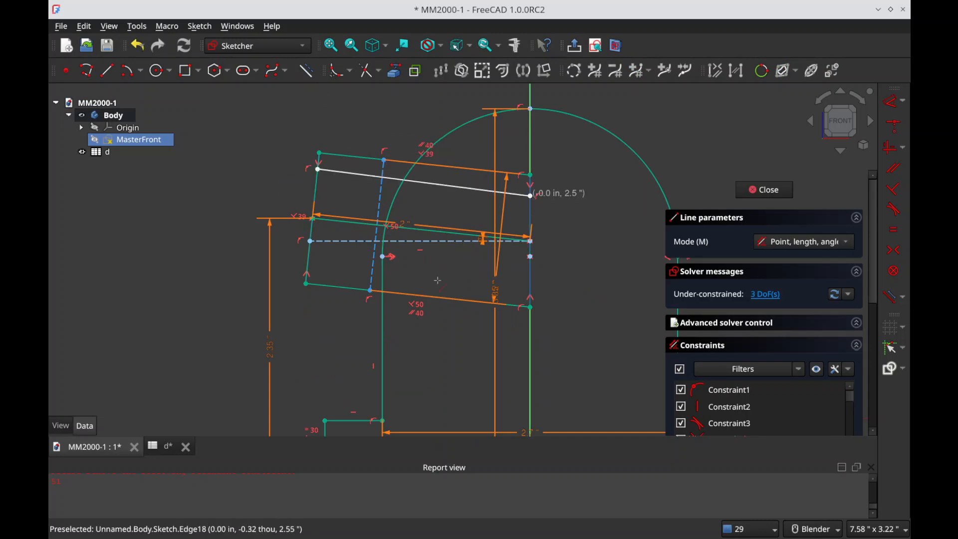
click(308, 272)
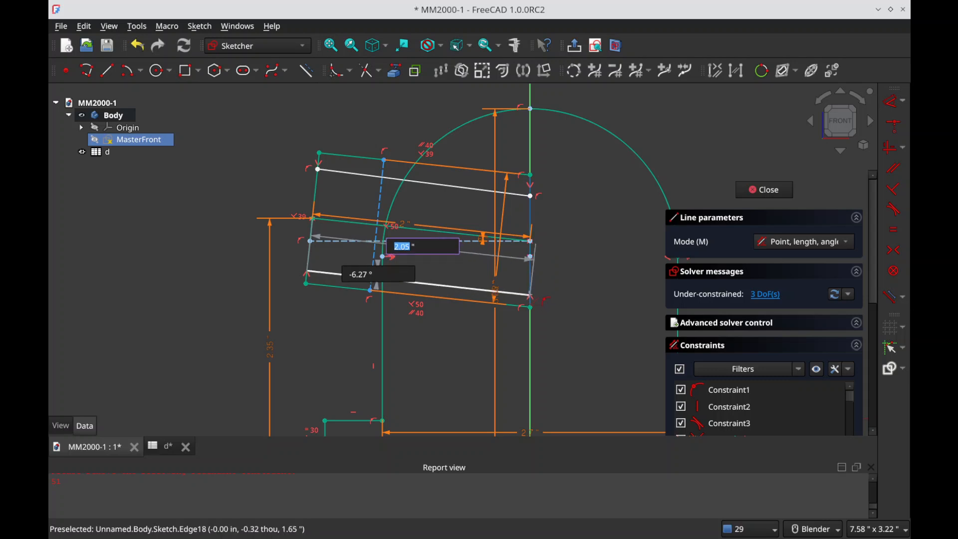
click(531, 297)
right_click(596, 278)
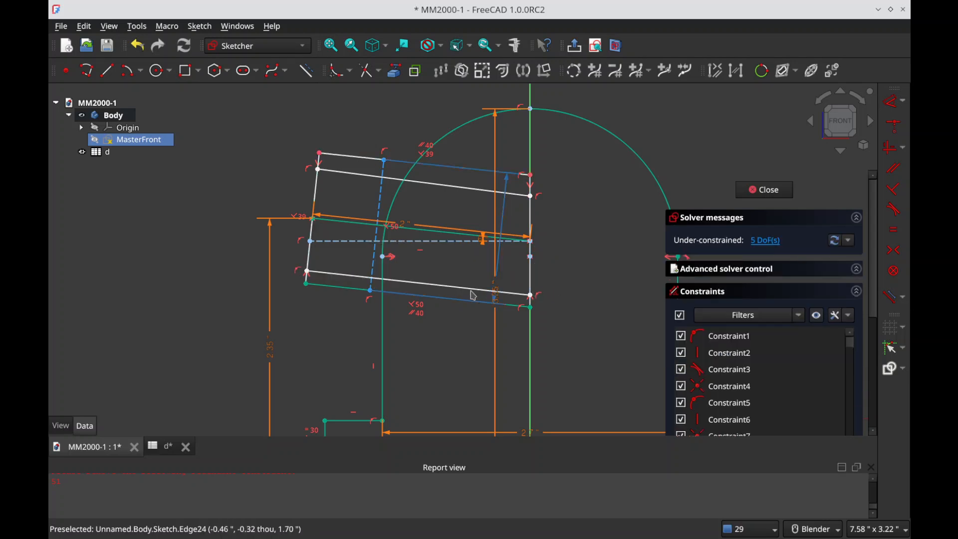
Step: Constrain each of the two new inner lines parallel to the neighbouring long edge of the tilted profile
click(337, 287)
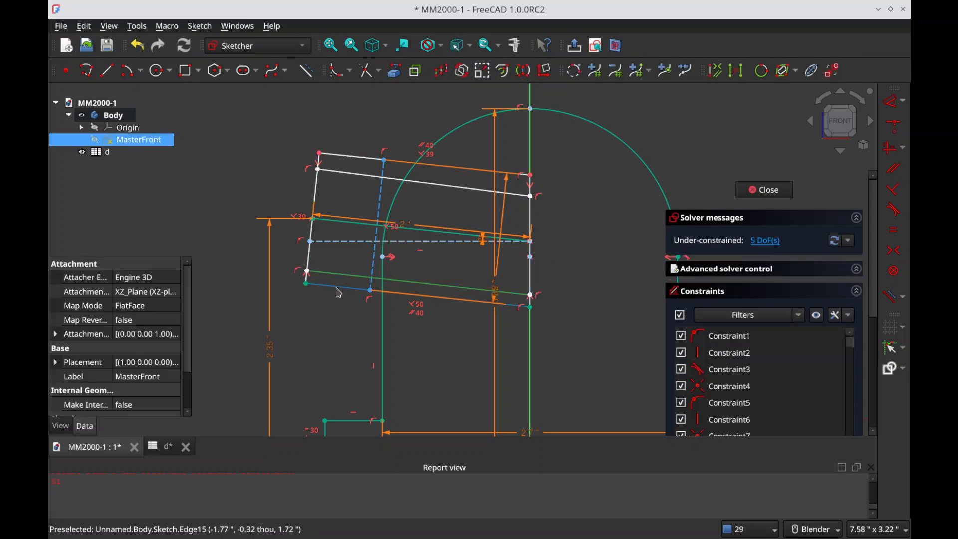
key(p)
drag(354, 174, 353, 176)
click(352, 159)
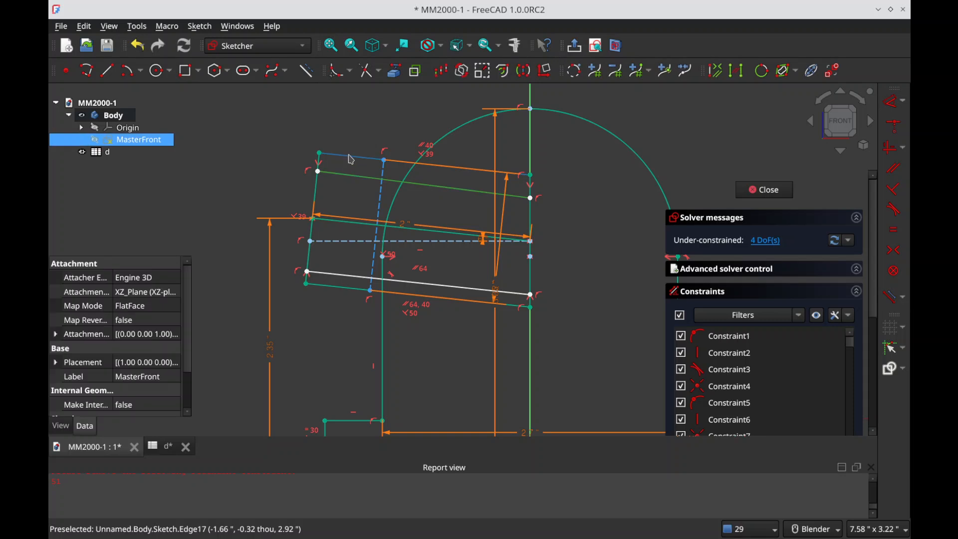
key(p)
click(353, 178)
click(353, 178)
Step: Place a point on the dashed cross line of the tilted profile, just below the upper inner line
click(319, 174)
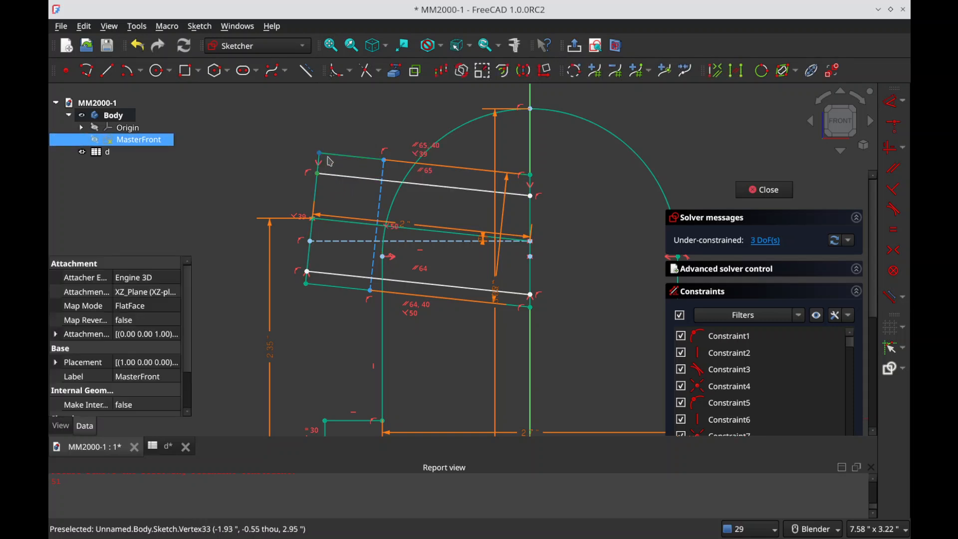
click(389, 149)
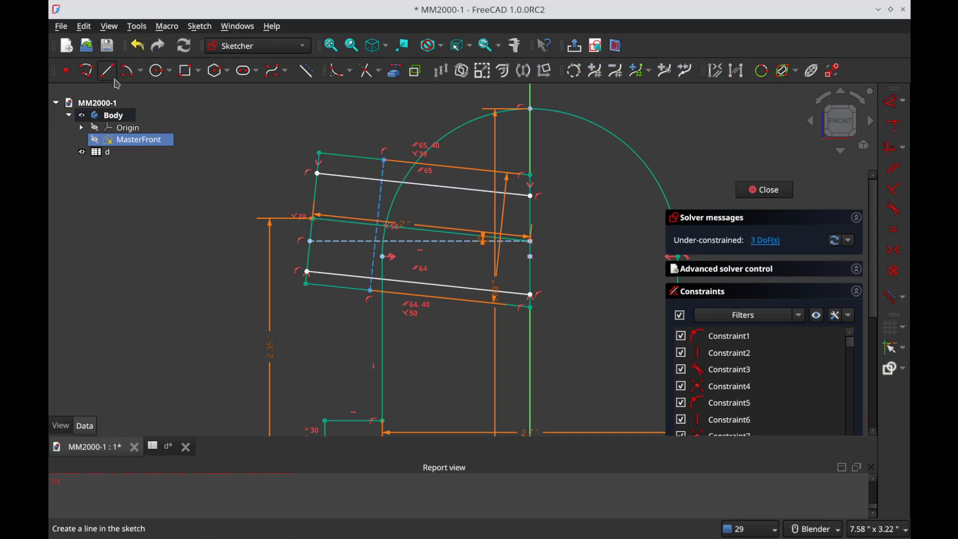
click(87, 70)
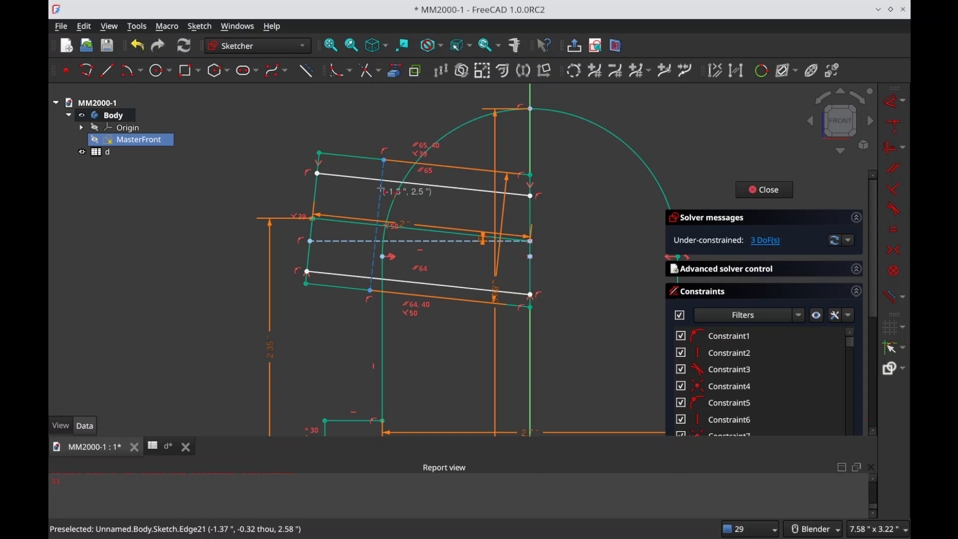
click(381, 190)
right_click(392, 184)
Step: Try a vertical constraint with the new point and the upper inner line, and undo it
click(381, 190)
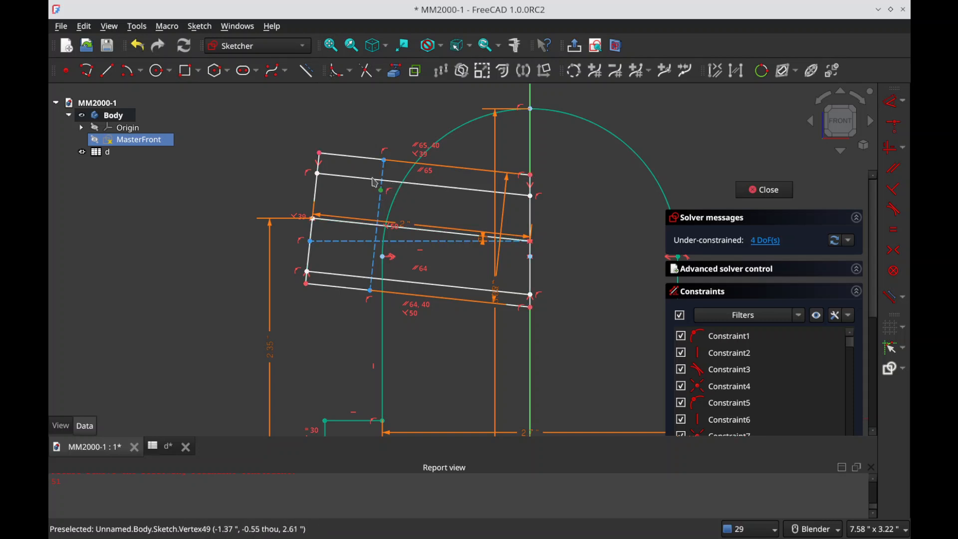
key(v)
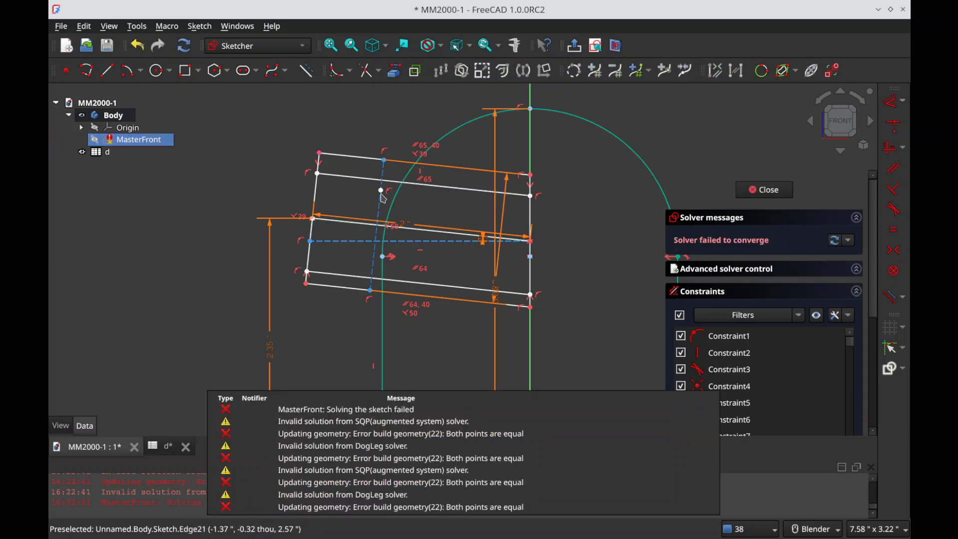
key(ctrl+z)
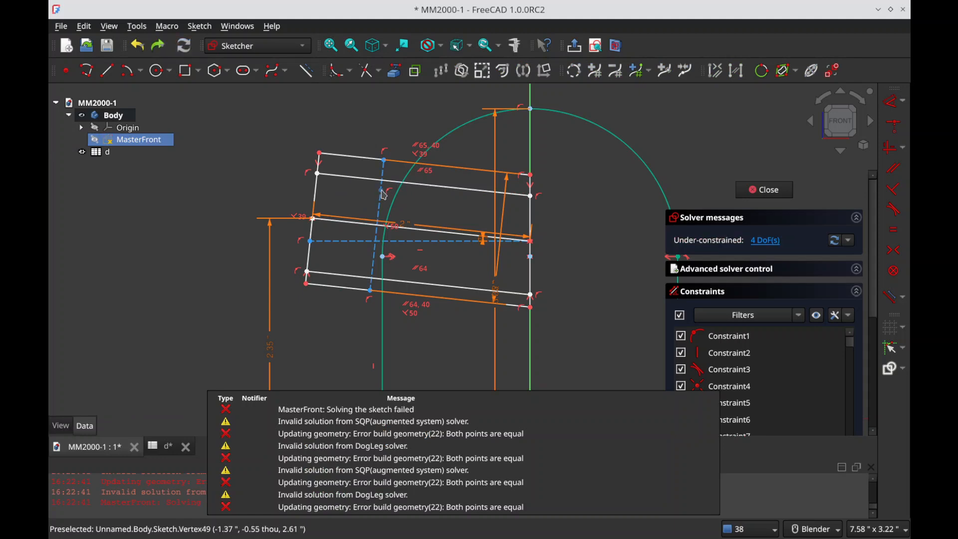
Step: Constrain the new point to lie on the upper inner line of the tilted profile
click(380, 190)
click(371, 179)
key(c)
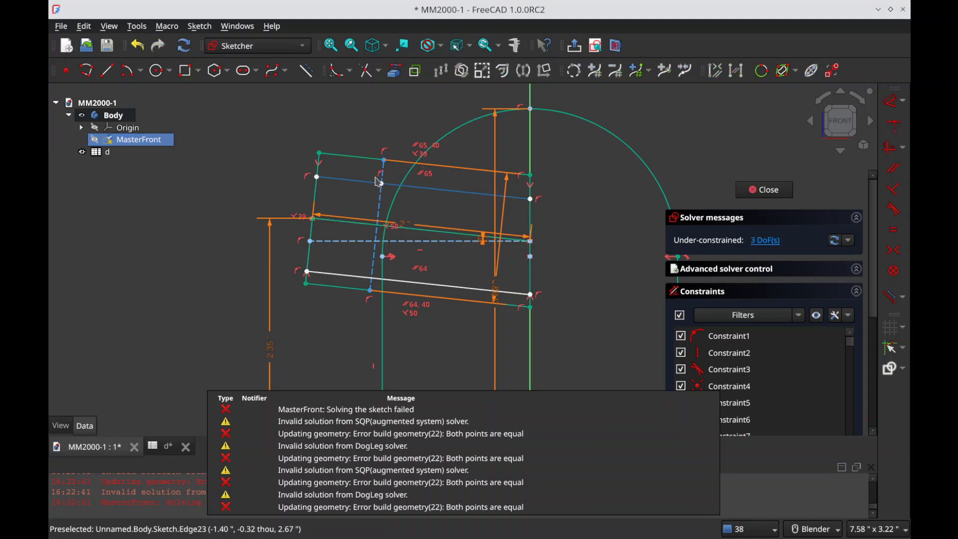
Step: Add a distance dimension between the new point and the dashed cross line's upper end, placed near the vertical axis
click(384, 160)
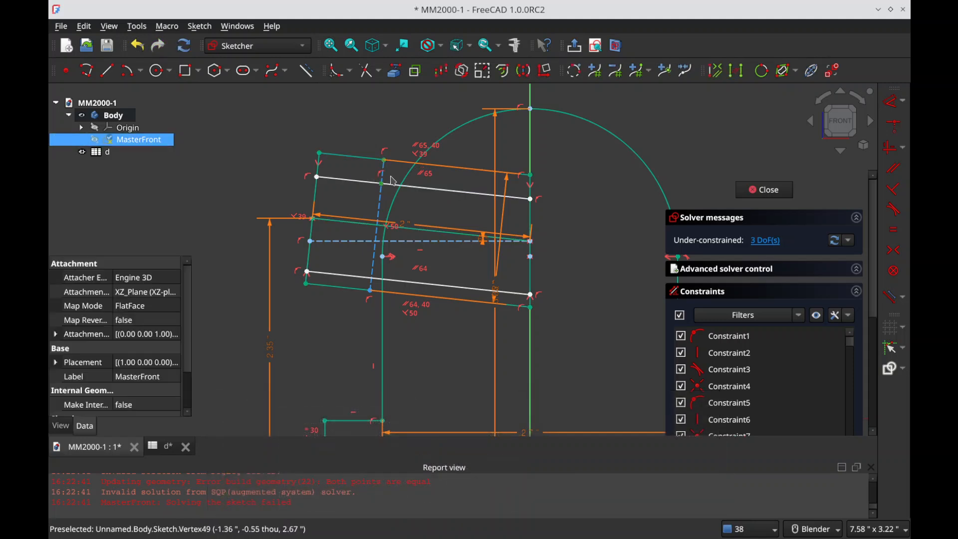
key(d)
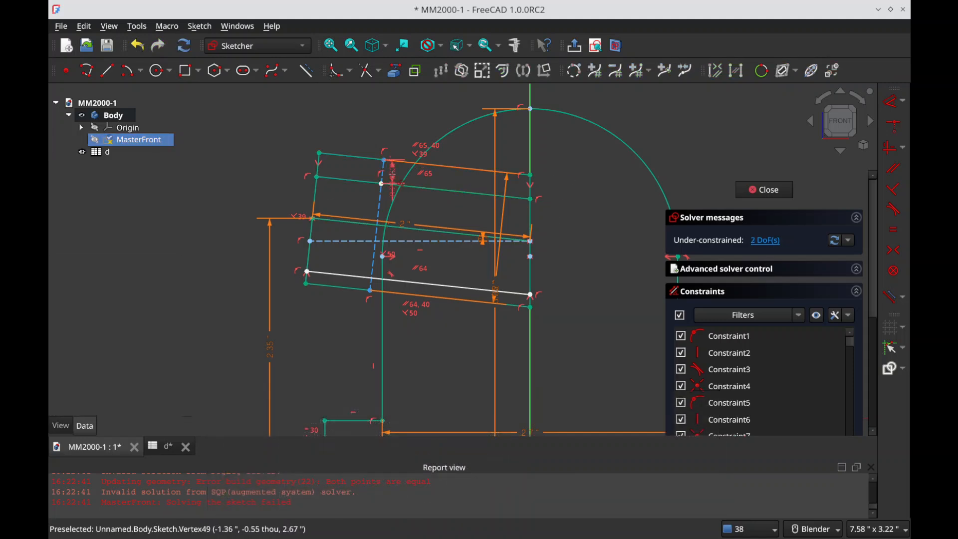
double_click(469, 191)
Step: Set the wall-thickness dimension between the upper long edge and the inner line to the spreadsheet expression (d.PI_od-d.PI_id)/2
key(equal)
text(d)
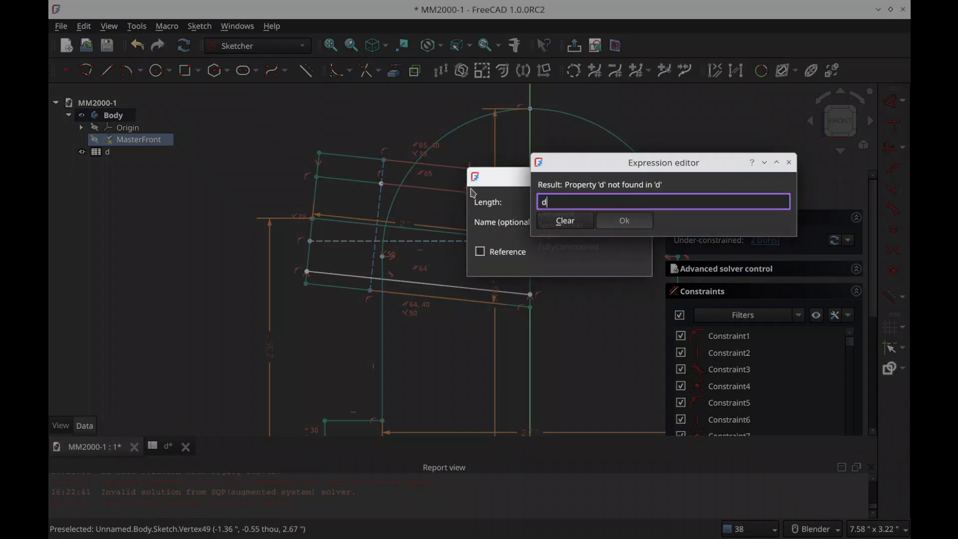
text(.pi_)
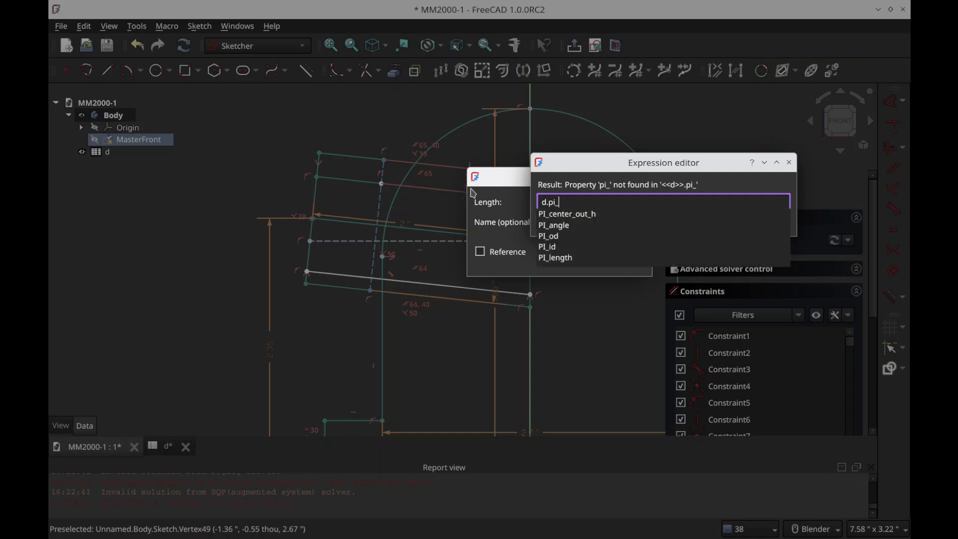
key(Down)
key(Down)
key(Down)
key(Down)
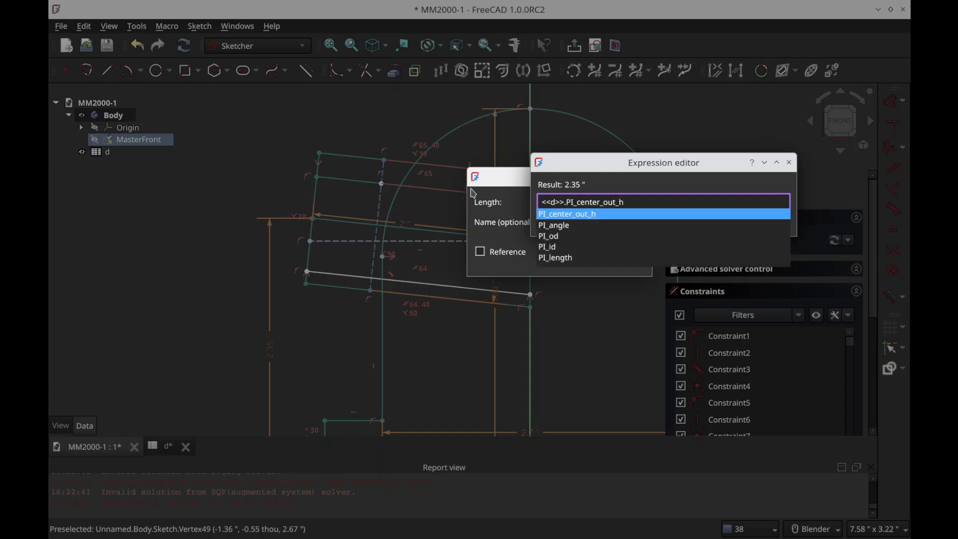
key(Return)
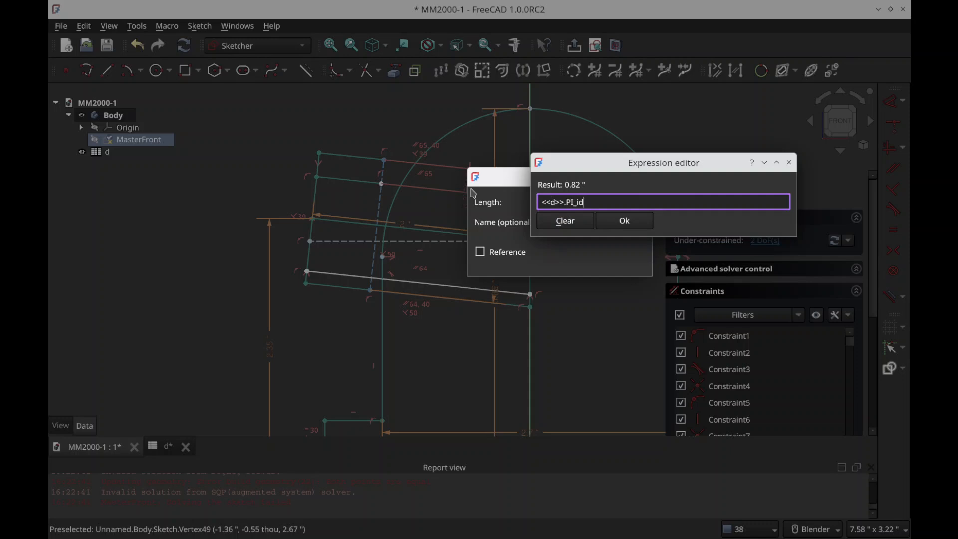
key(Home)
text(d.pi_)
key(Down)
key(Down)
key(Down)
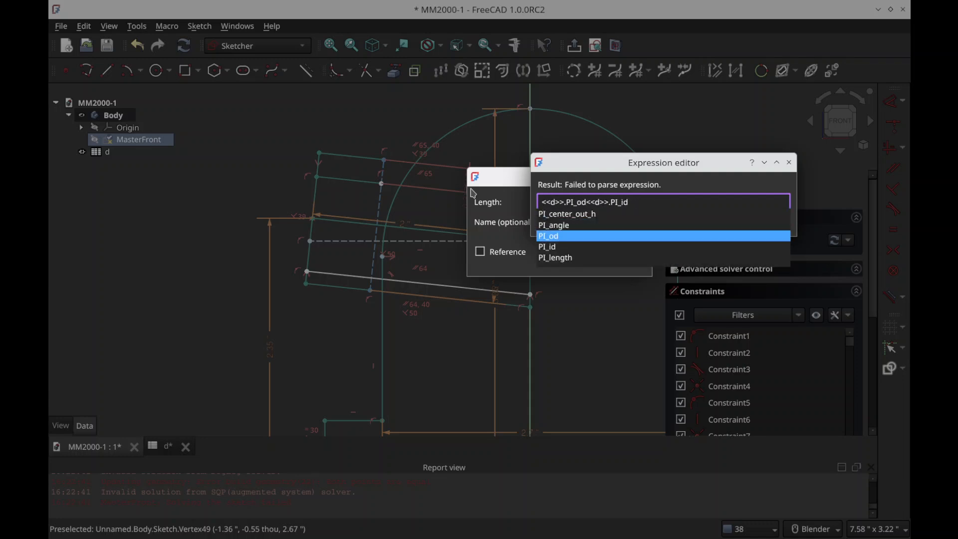
text(-)
text(()
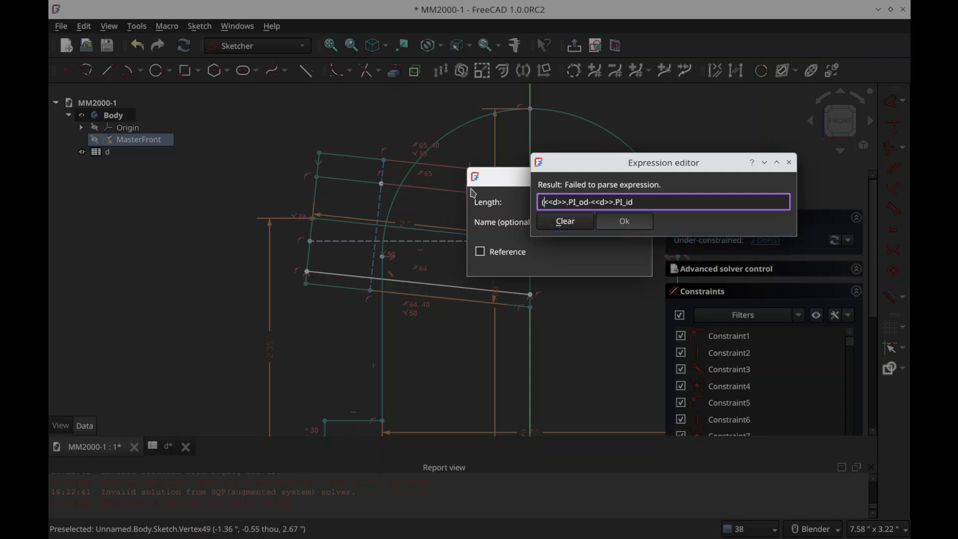
text())
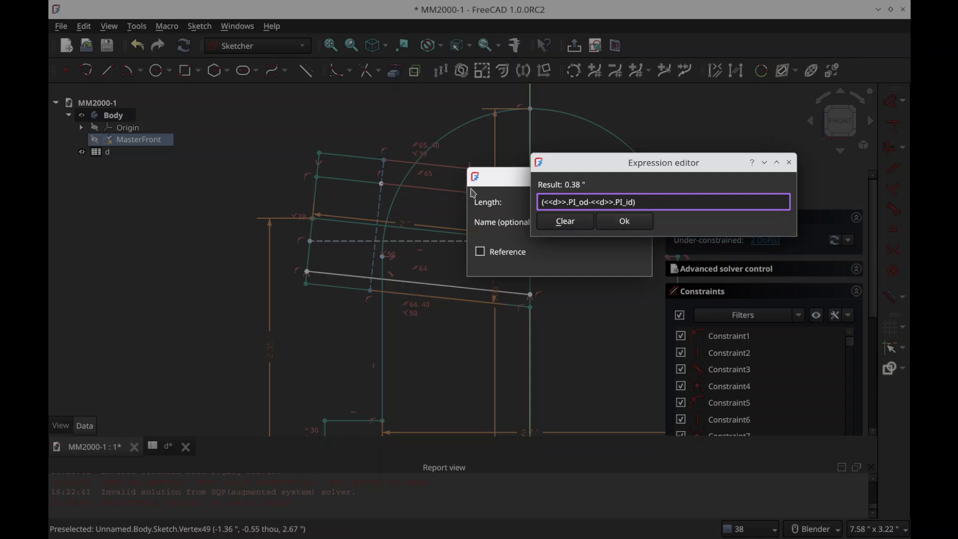
text(/2)
key(Return)
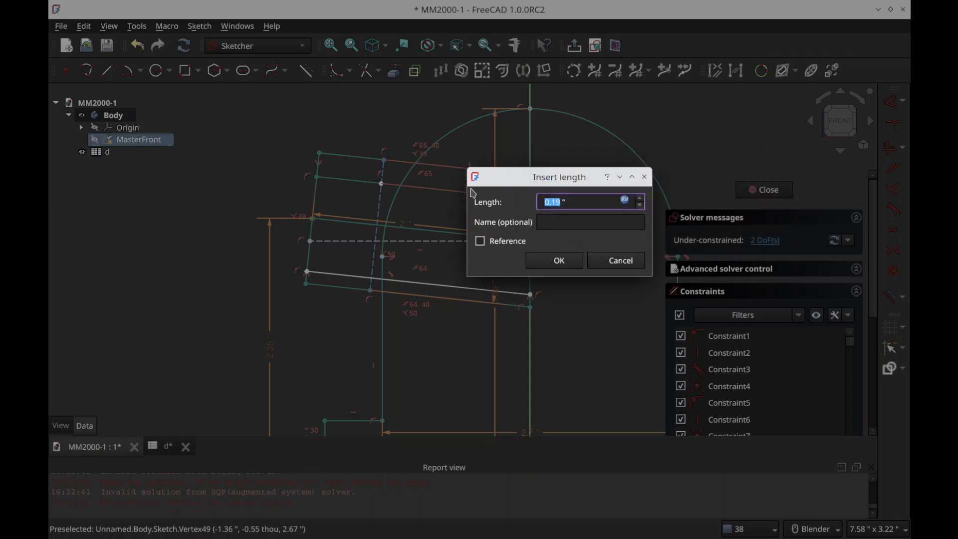
key(Return)
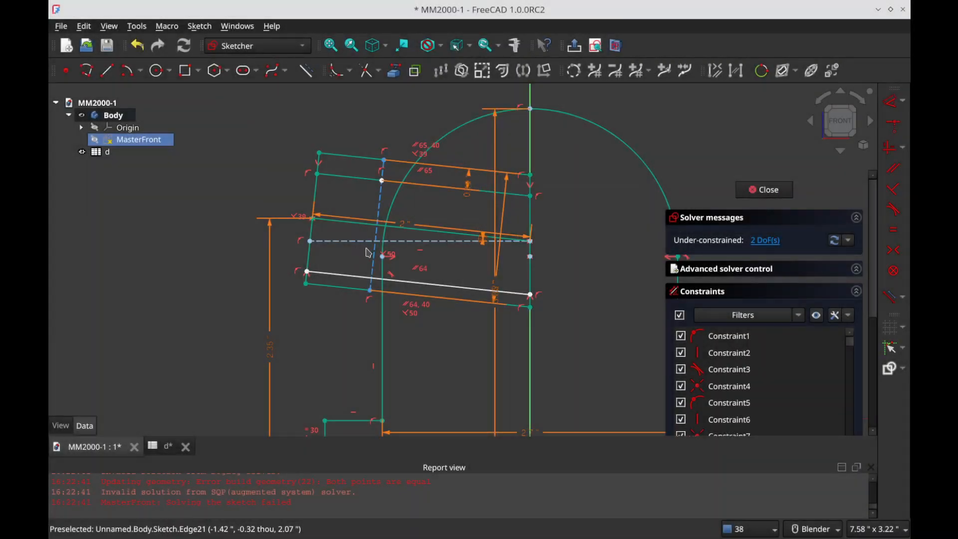
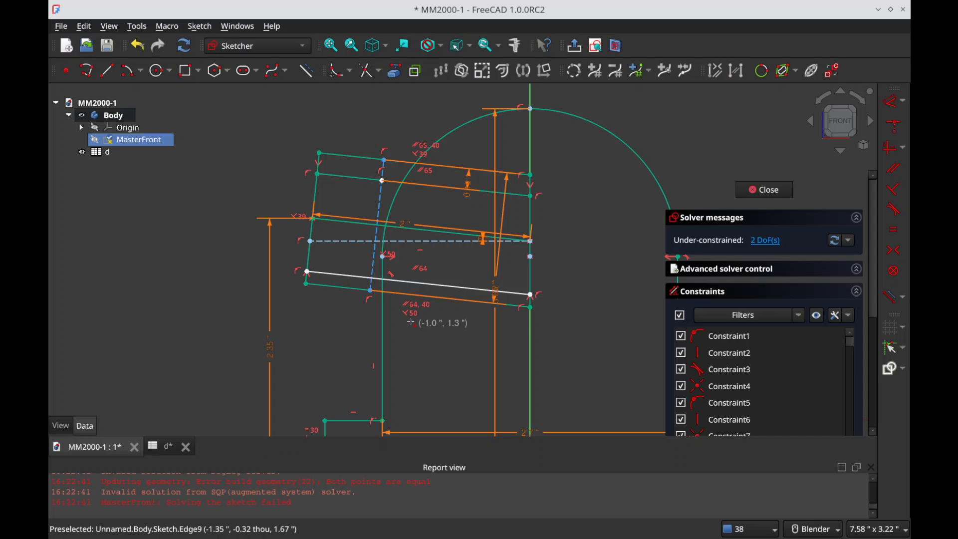
Step: Place a point where the lower inner line meets the dashed cross line and dimension its distance to the cross line's lower end
click(360, 276)
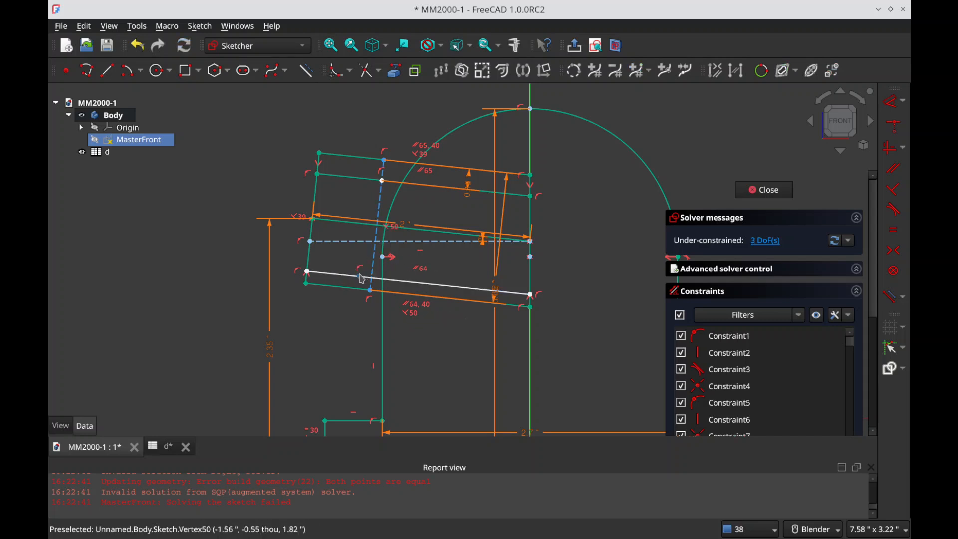
key(c)
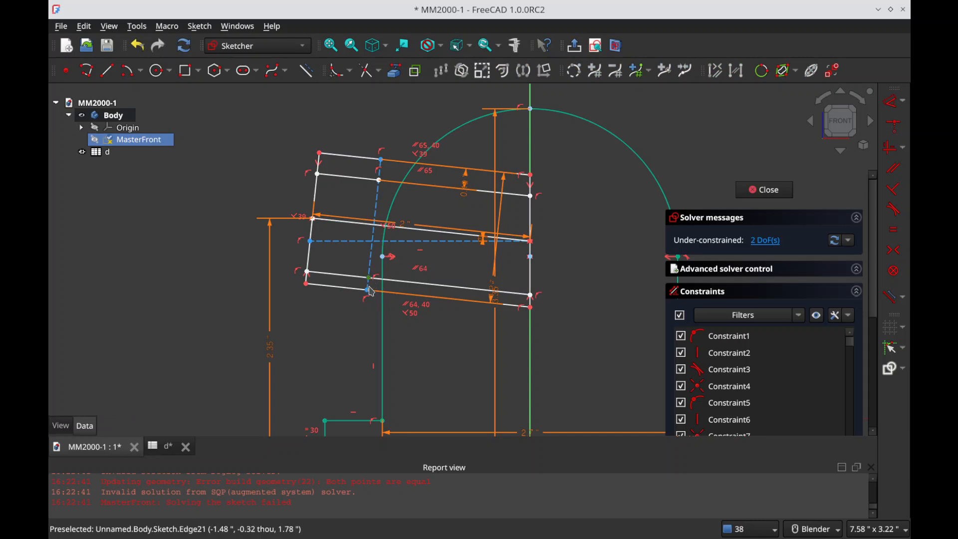
click(370, 279)
key(d)
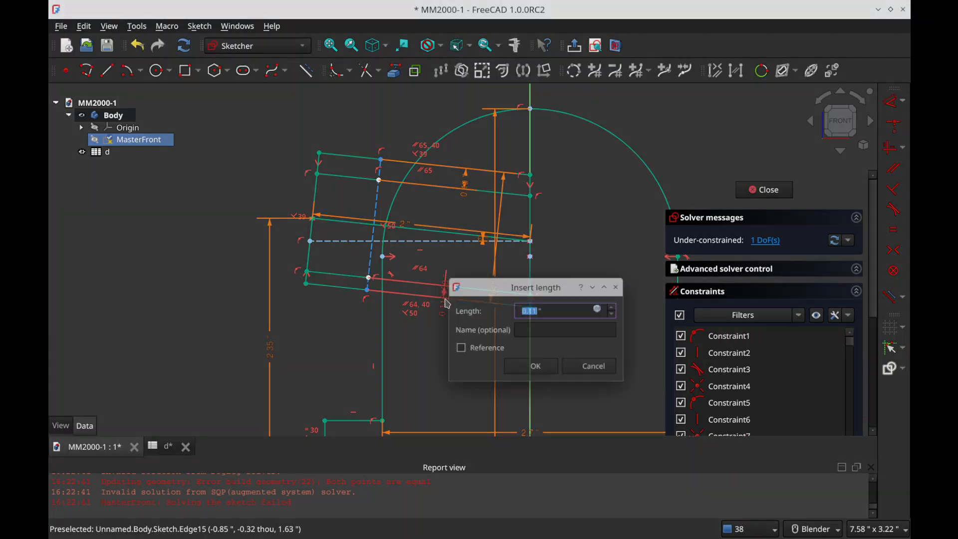
click(445, 297)
Step: Set the lower wall-thickness dimension of the tilted profile to the spreadsheet expression (d.PI_od-d.PI_id)/2
key(equal)
text((d,)
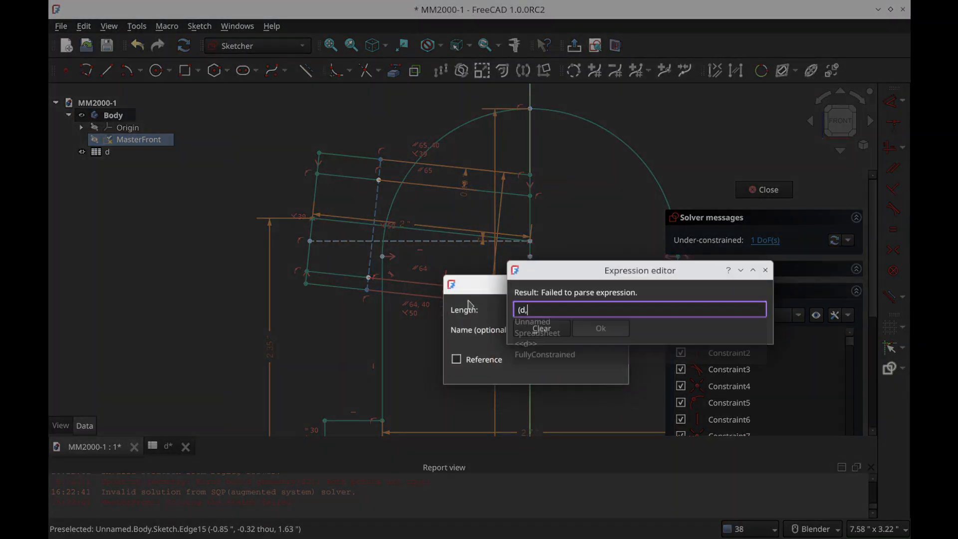
key(BackSpace)
text(.pi)
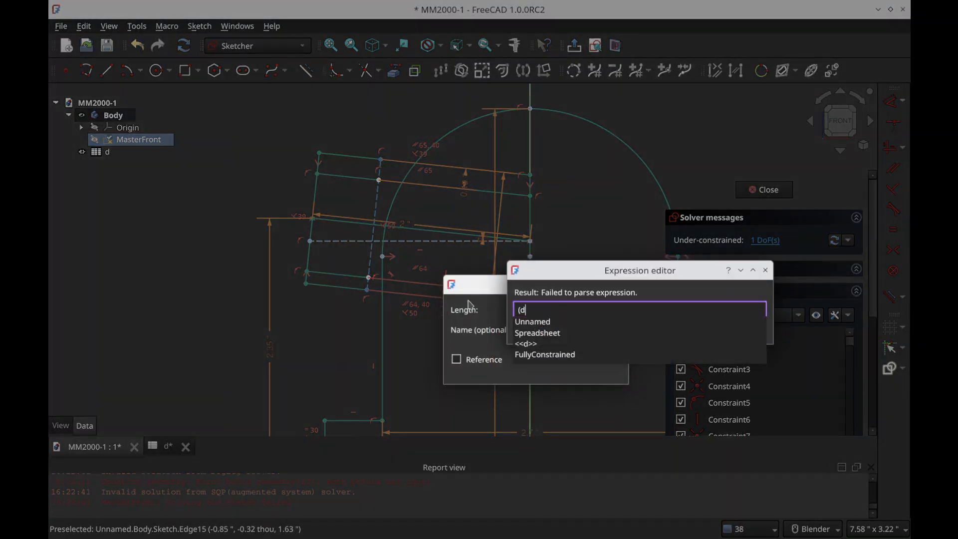
text(_od)
key(Down)
key(Return)
text(-d.PI)
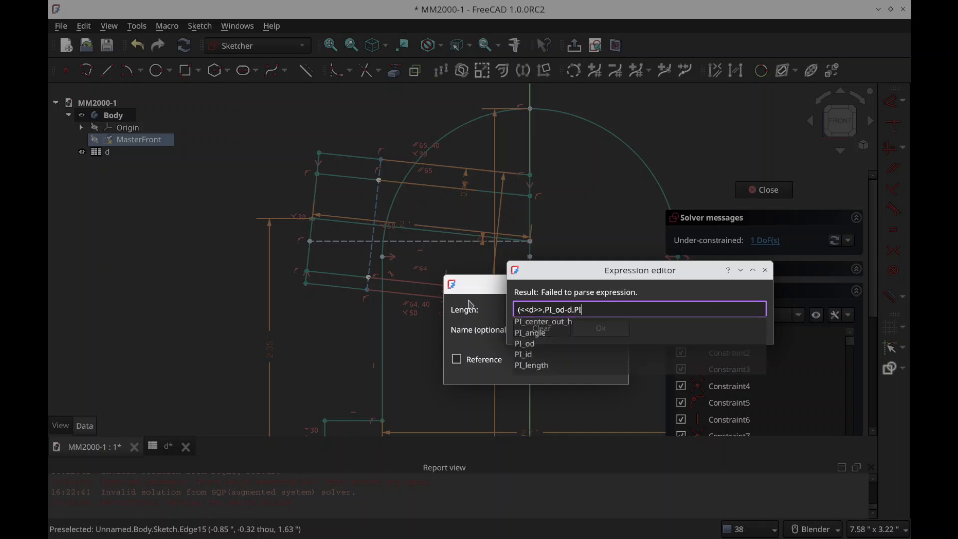
key(Down)
key(Down)
key(Down)
key(Down)
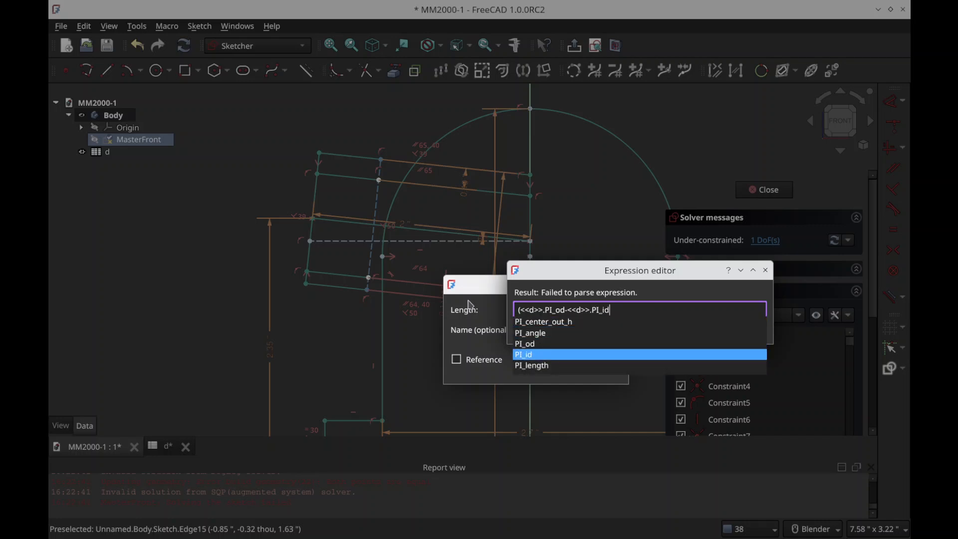
key(Return)
text()/2)
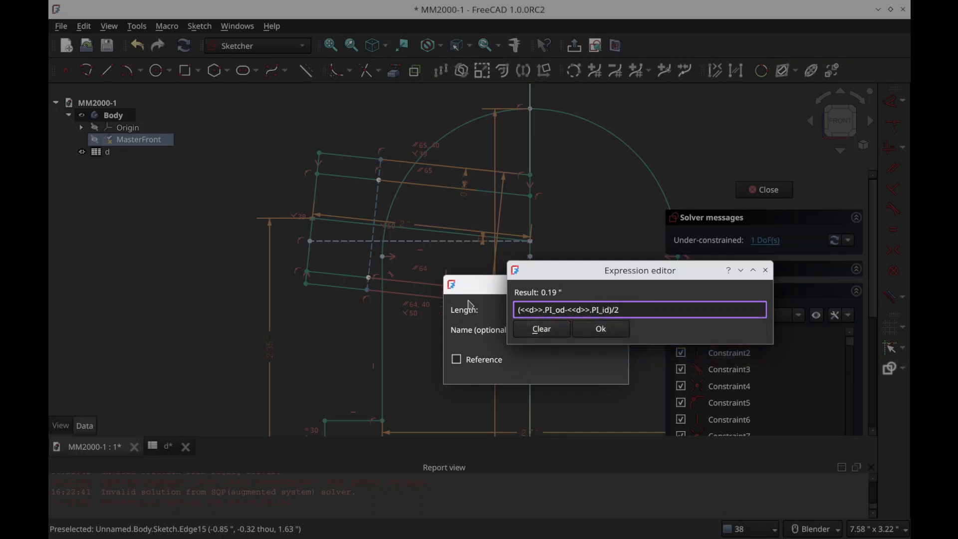
key(Return)
key(Return)
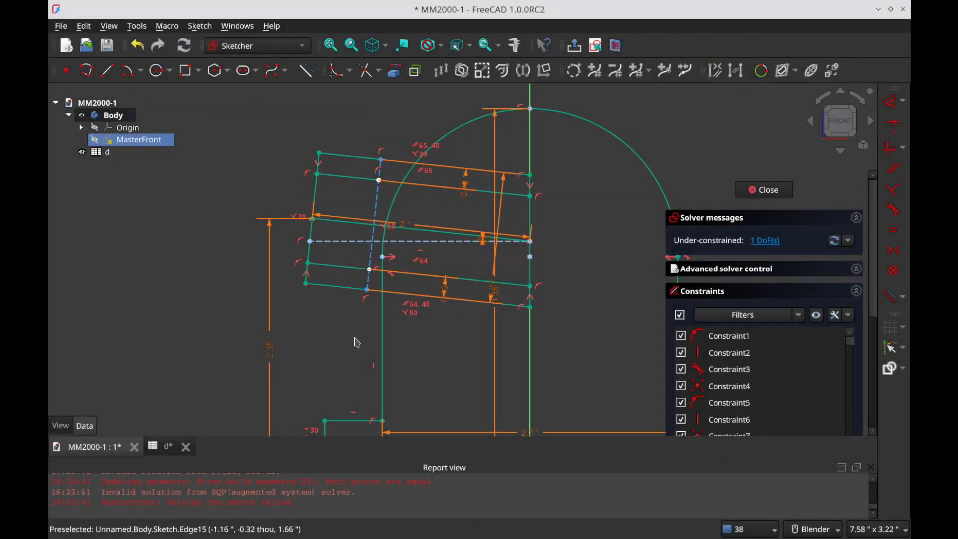
Step: Leave the MasterFront sketch and save the document
key(Escape)
click(297, 224)
key(ctrl+s)
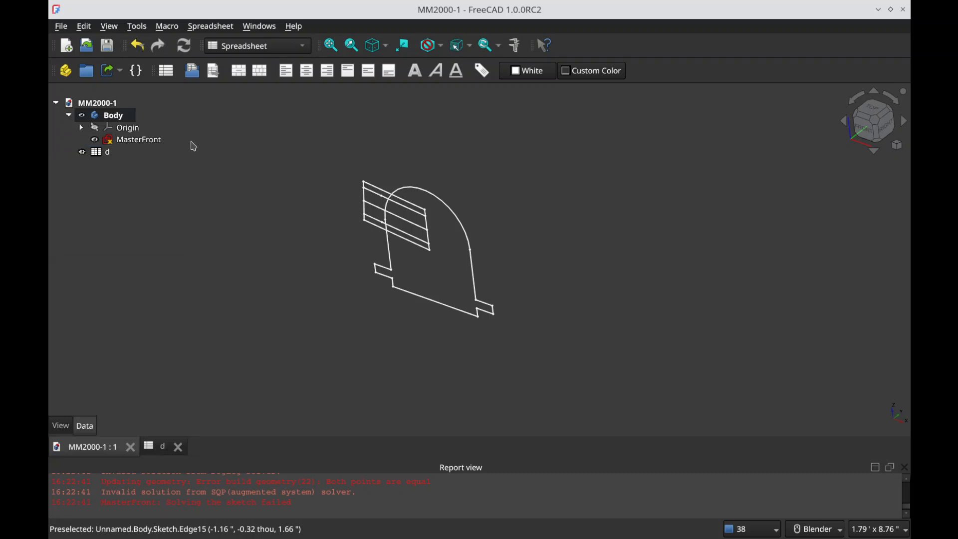
Step: Switch to the Part Design workbench
click(243, 46)
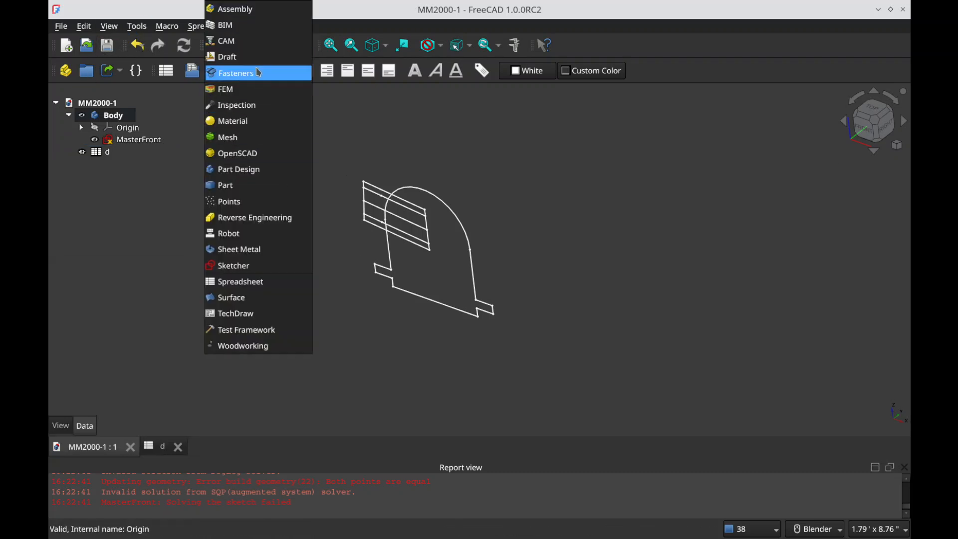
click(279, 169)
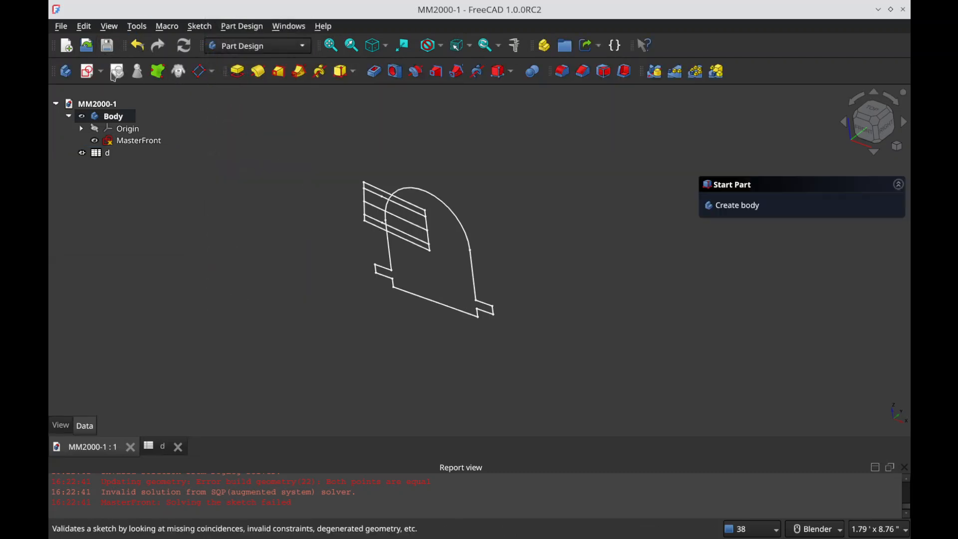
click(88, 73)
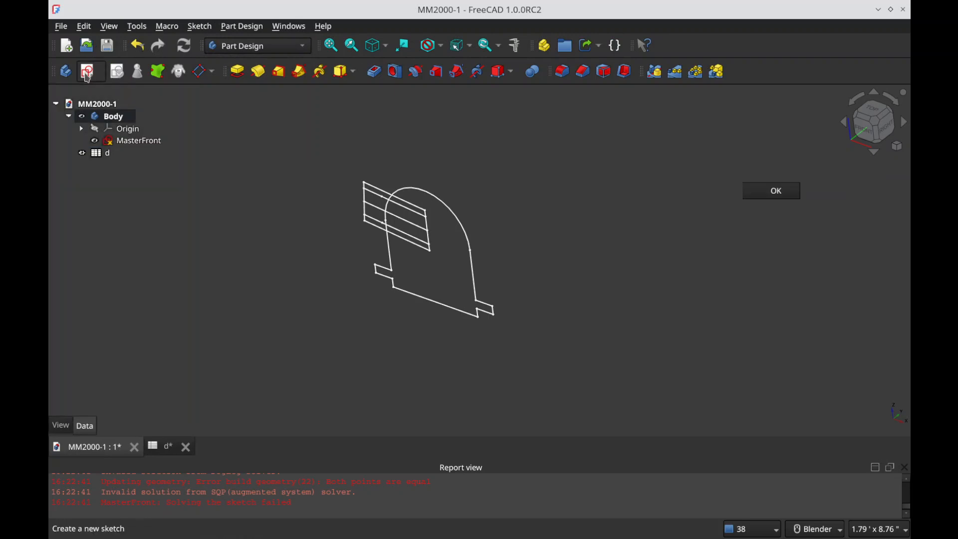
mouse_move(349, 272)
middle_down()
mouse_move(457, 256)
mouse_move(336, 249)
mouse_move(360, 272)
mouse_move(439, 278)
mouse_move(470, 253)
mouse_move(373, 250)
mouse_move(375, 260)
middle_up()
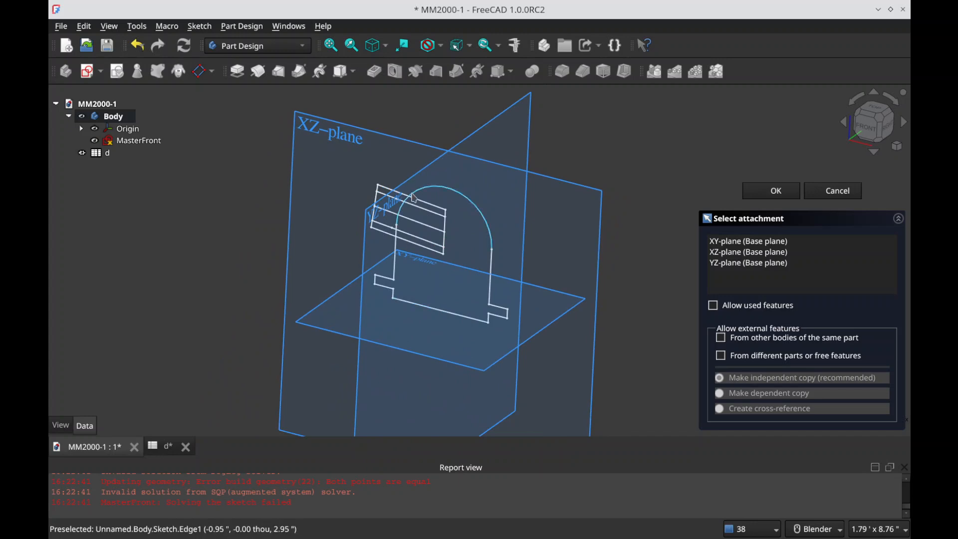
mouse_move(421, 266)
middle_down()
mouse_move(459, 276)
mouse_move(440, 261)
mouse_move(419, 266)
middle_up()
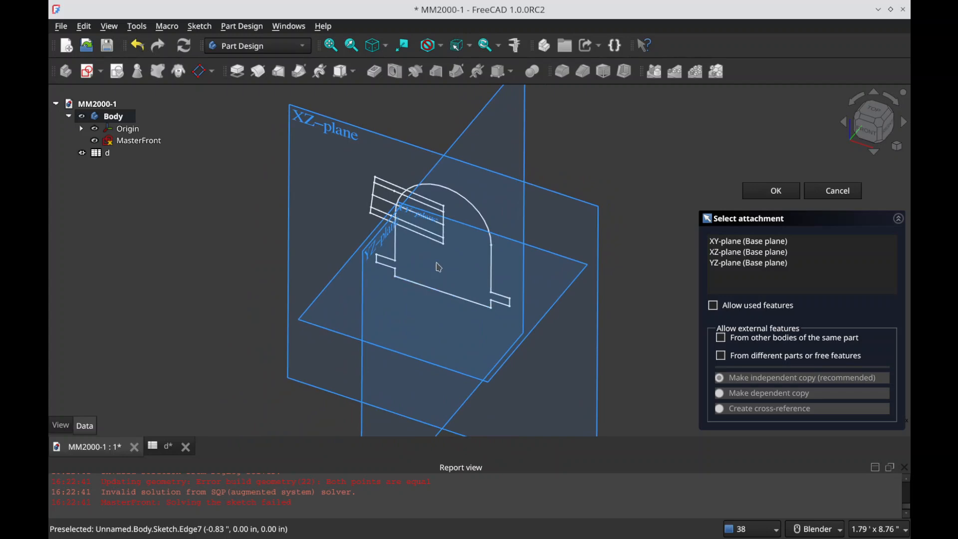
click(840, 194)
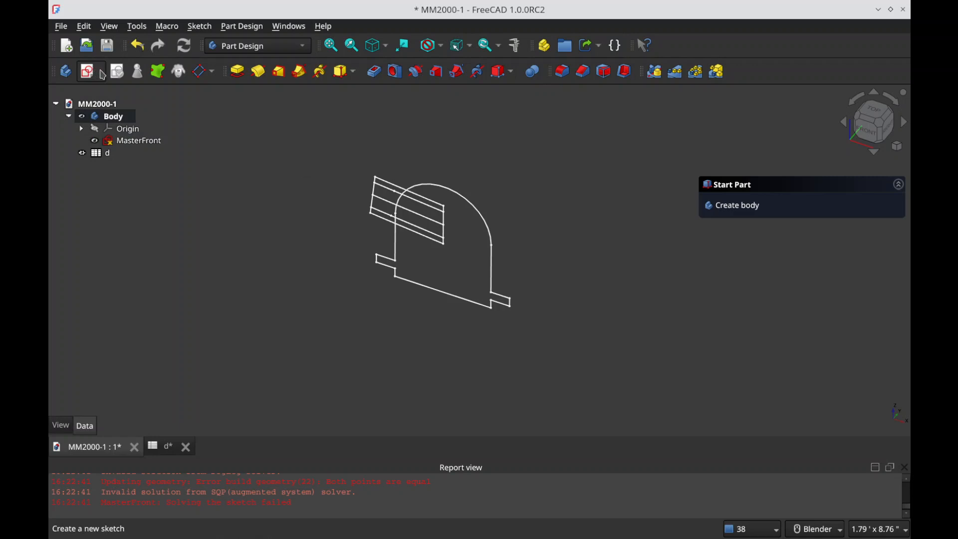
Step: Try renaming the body to Master, undo the rename, and save the document
key(ctrl+s)
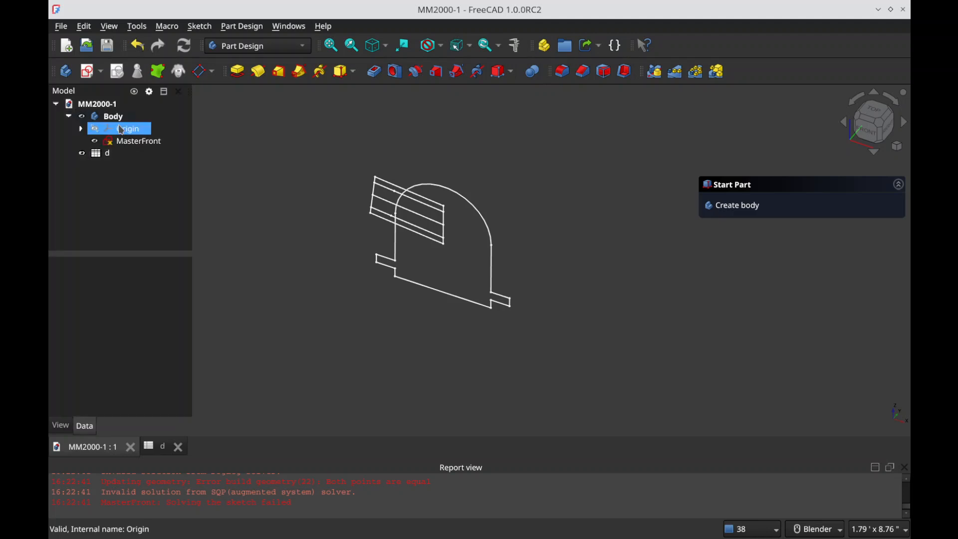
click(113, 116)
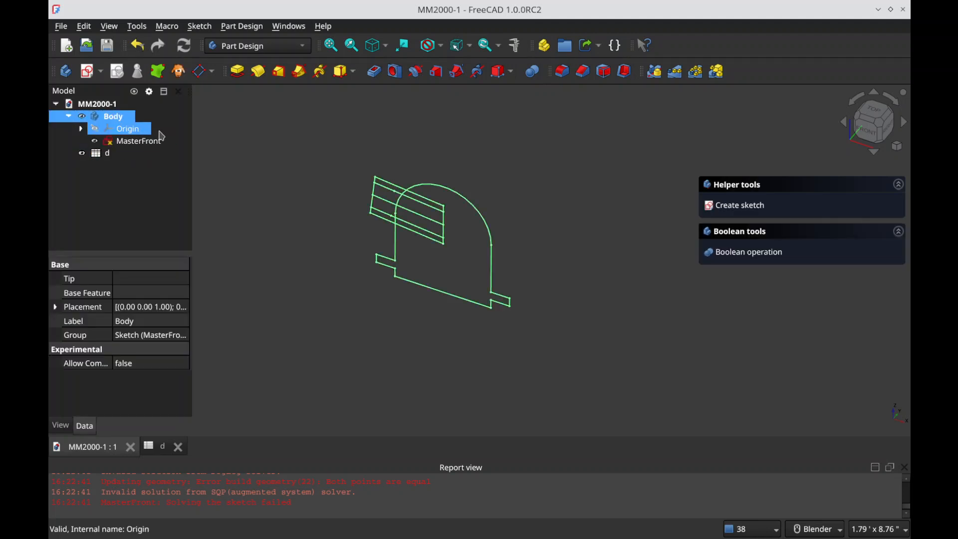
text(Master)
key(Return)
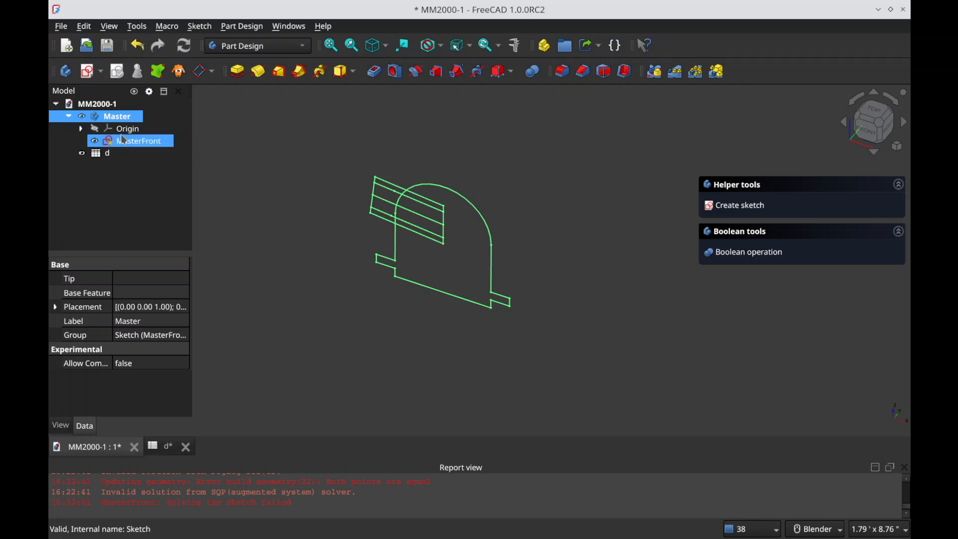
key(ctrl+z)
click(229, 163)
key(ctrl+s)
Step: Create a new sketch in the body on the XZ plane
click(92, 144)
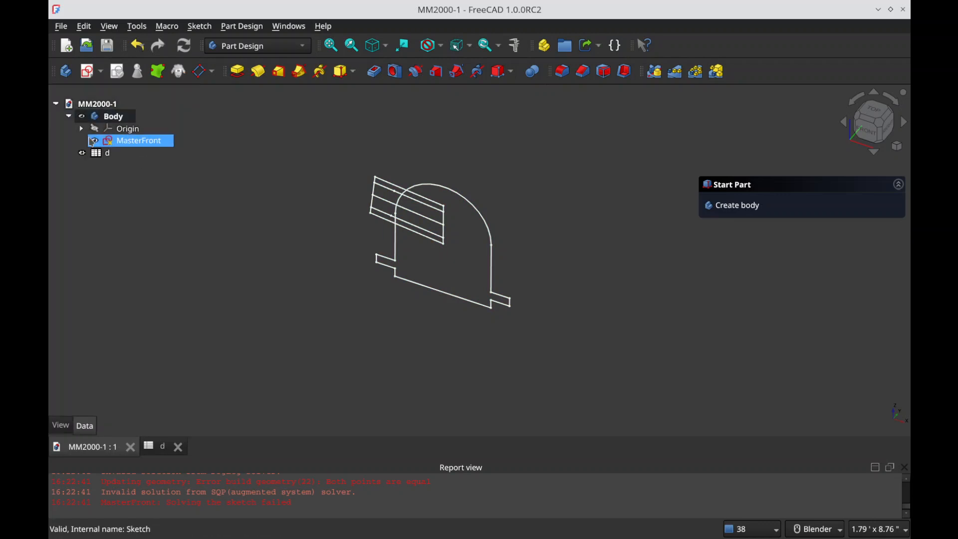
click(97, 118)
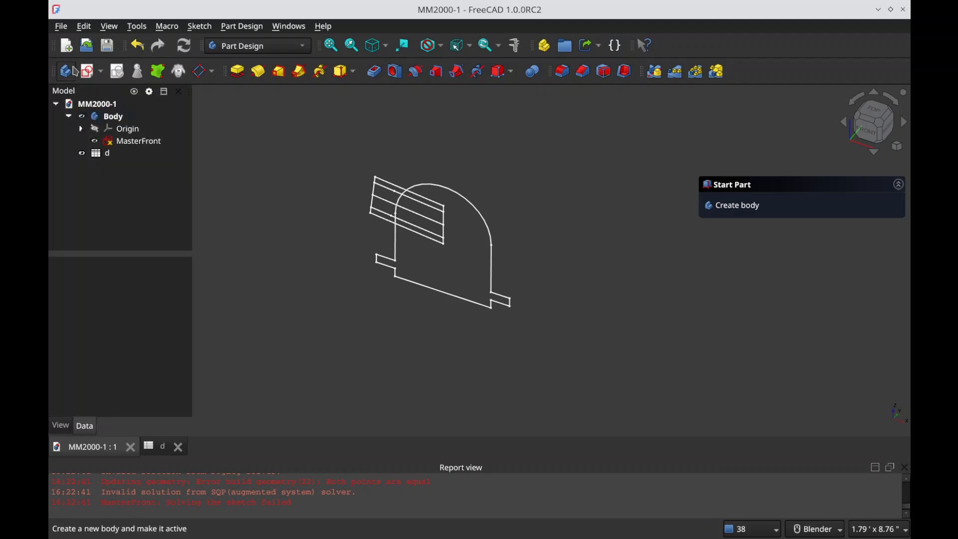
click(88, 71)
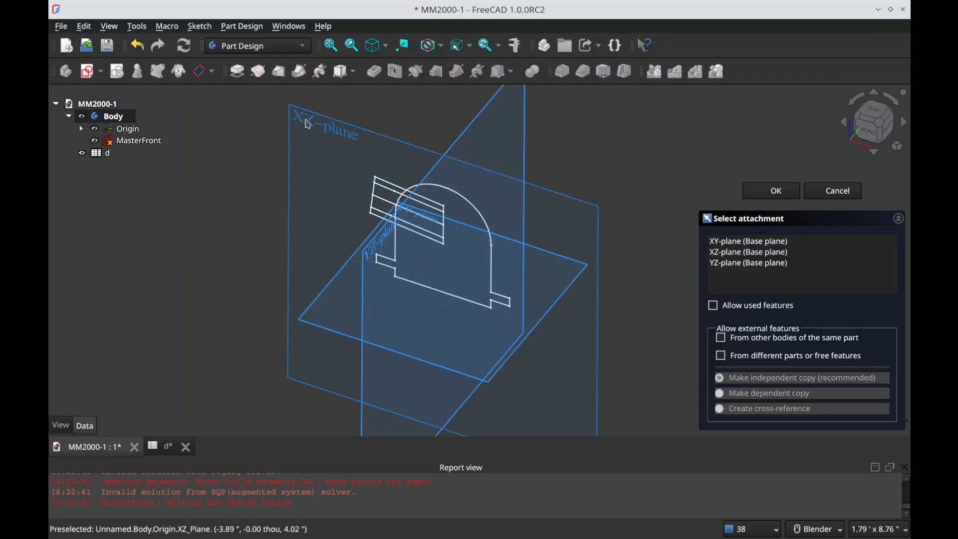
click(279, 173)
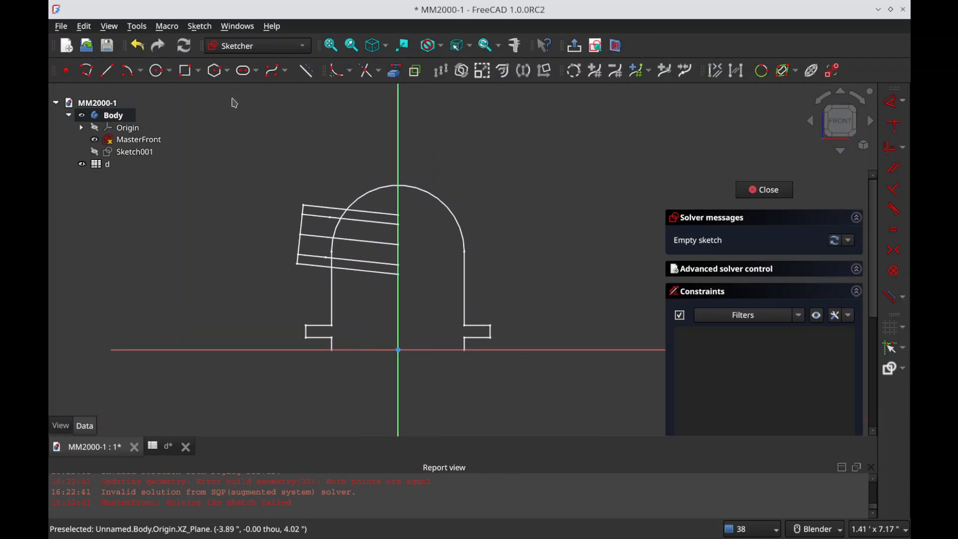
Step: Project MasterFront's dome arc, right wall, right-hand flange edges and base line into the new sketch as external geometry
click(394, 71)
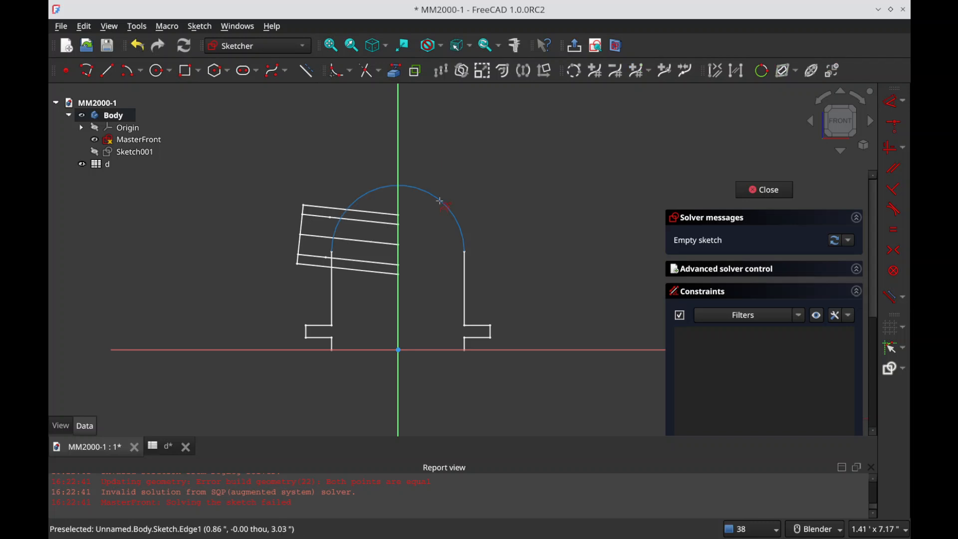
click(464, 268)
click(479, 325)
click(490, 333)
click(478, 338)
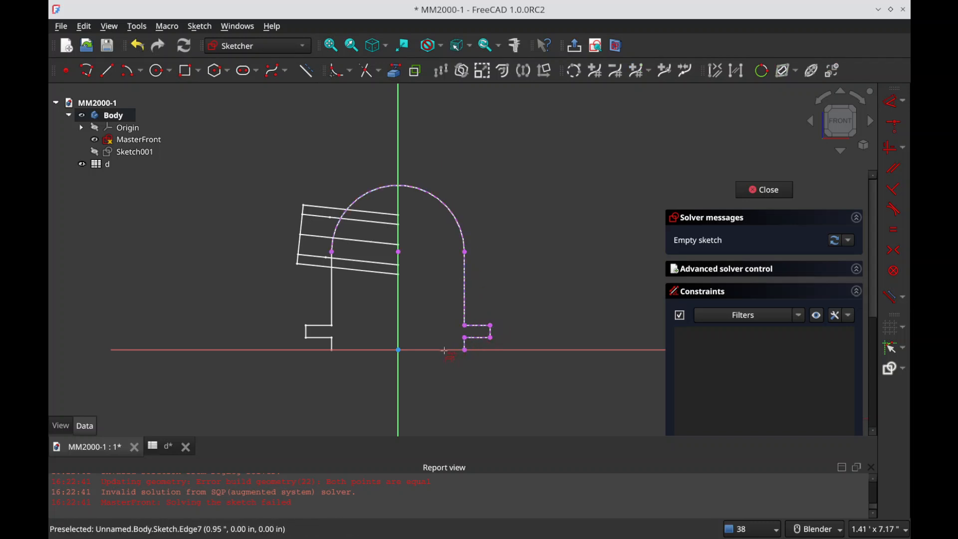
click(445, 351)
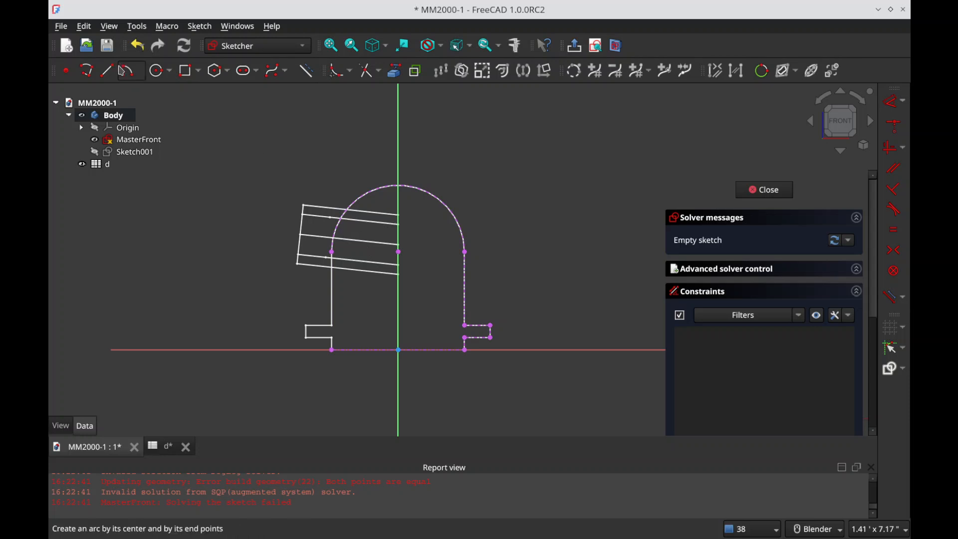
Step: Start a polyline at the origin, running vertically to the dome's apex and along the dome arc to its right end
click(86, 70)
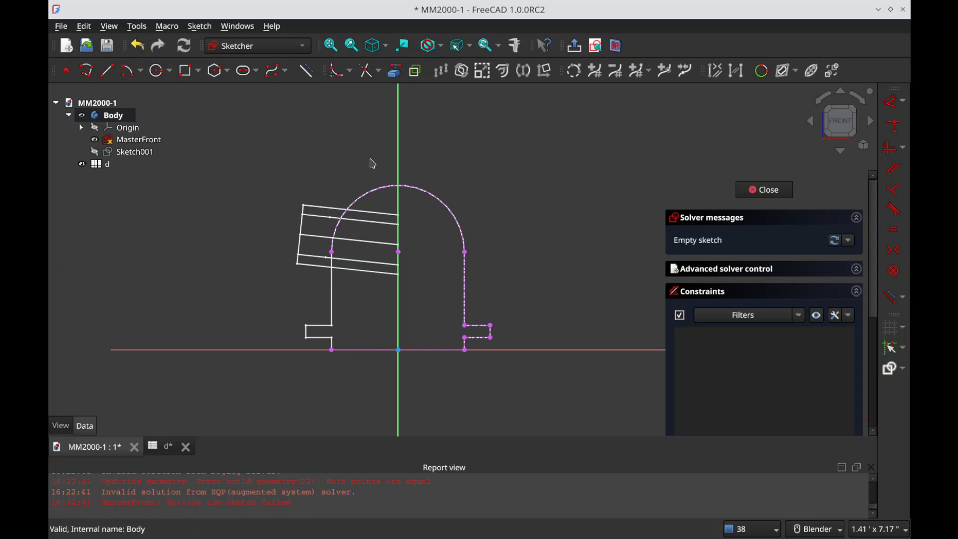
click(399, 350)
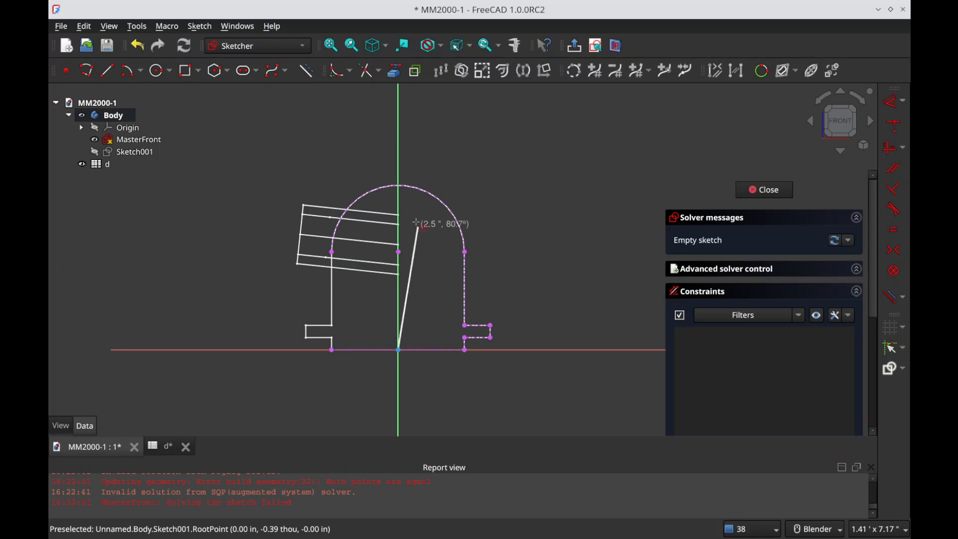
click(404, 190)
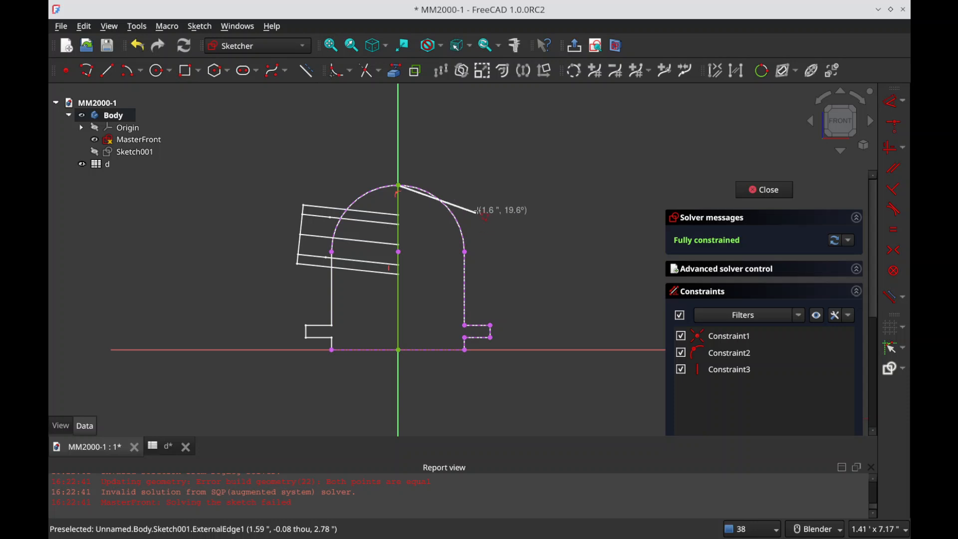
key(m)
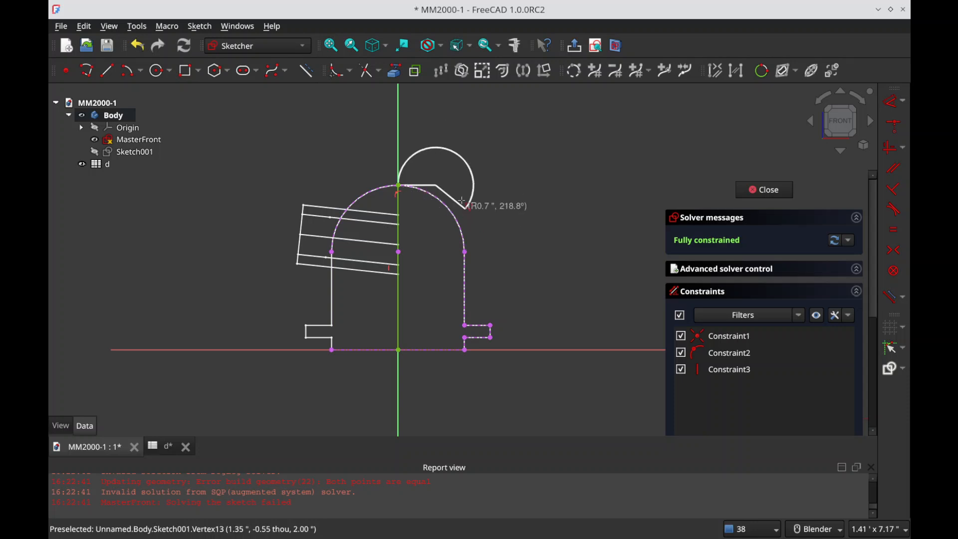
key(m)
key(m)
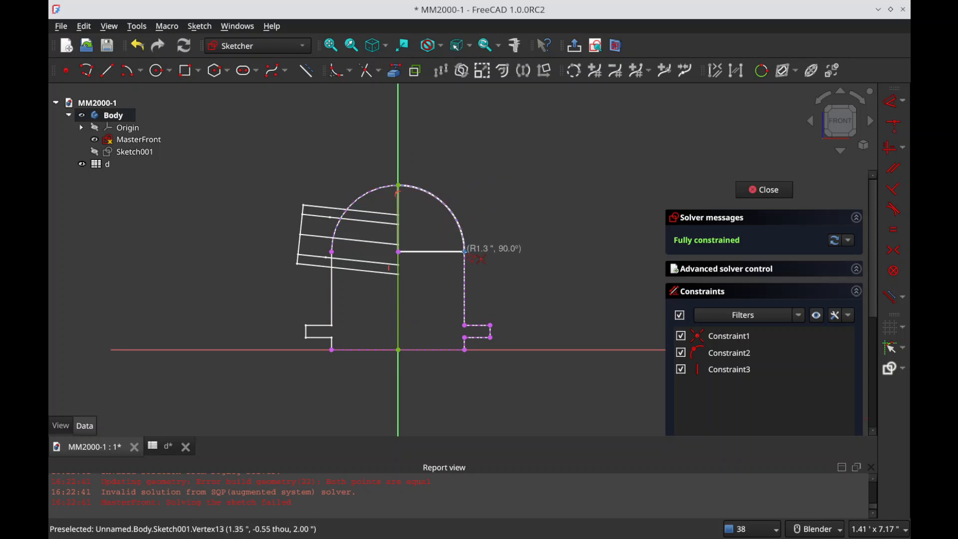
click(465, 252)
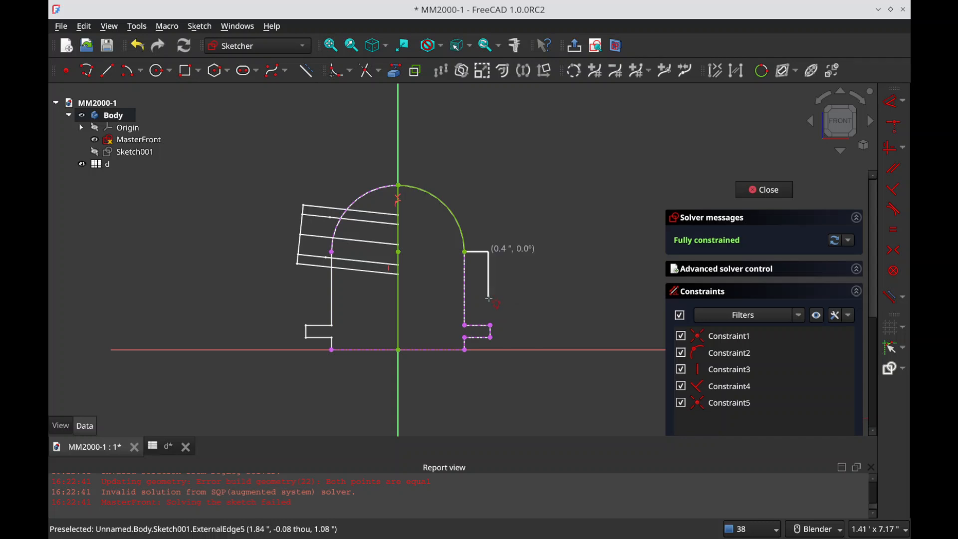
Step: Continue the polyline down the right wall, around the flange and along the base to close at the origin, and leave the sketch
click(465, 324)
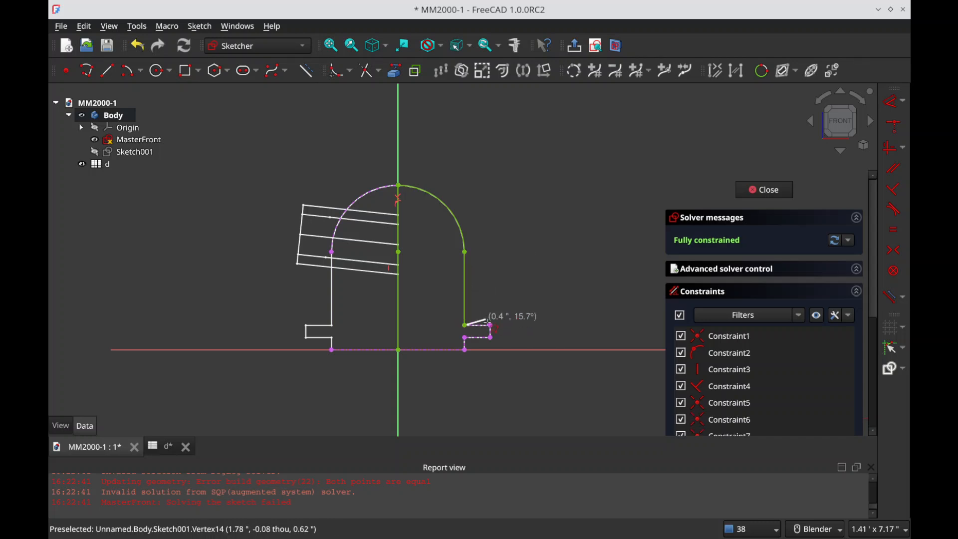
click(491, 325)
click(491, 337)
click(465, 337)
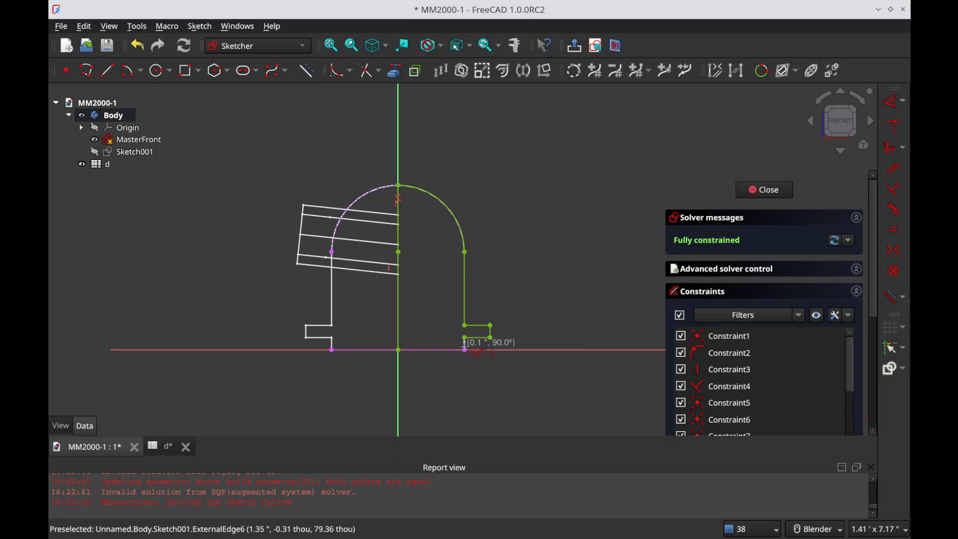
click(464, 349)
click(398, 349)
key(Escape)
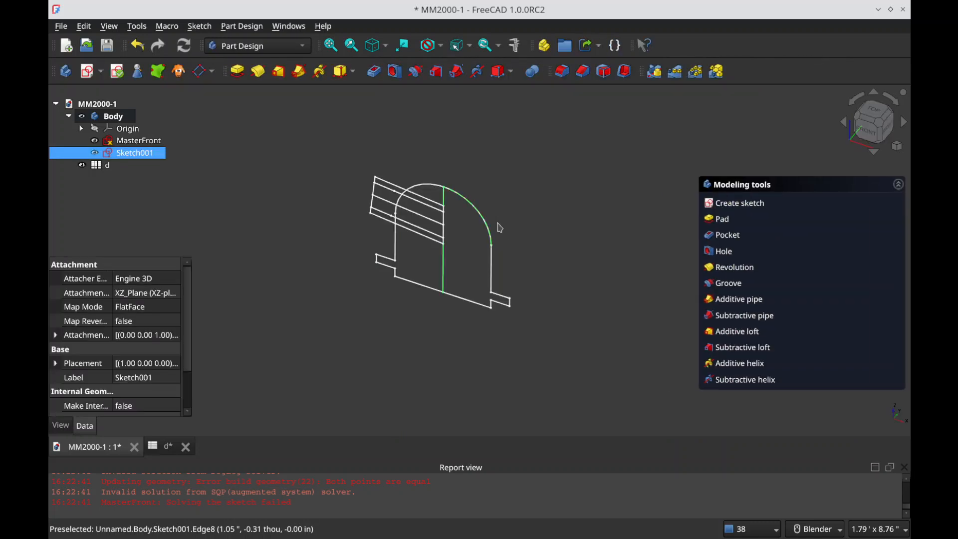
Step: Revolve the half profile 360° about the vertical sketch axis
click(742, 268)
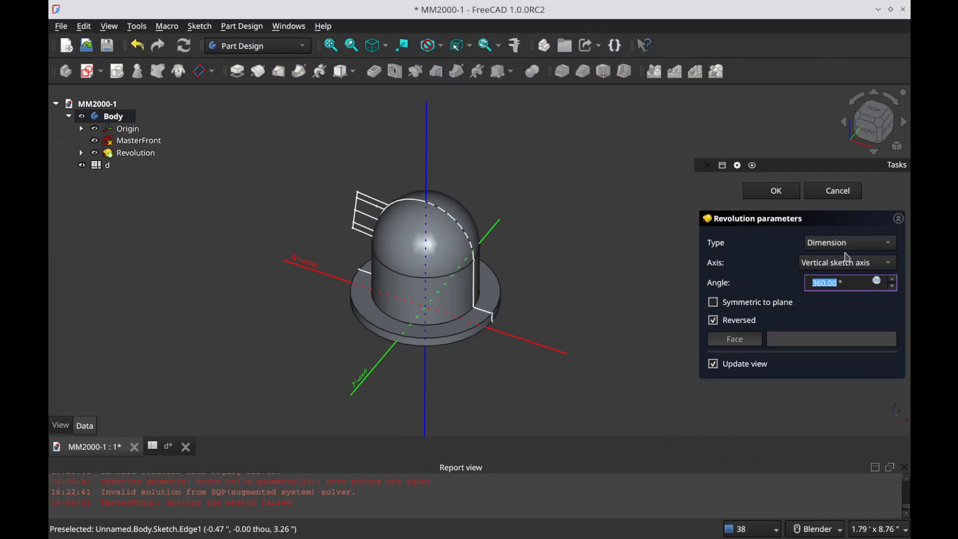
click(779, 192)
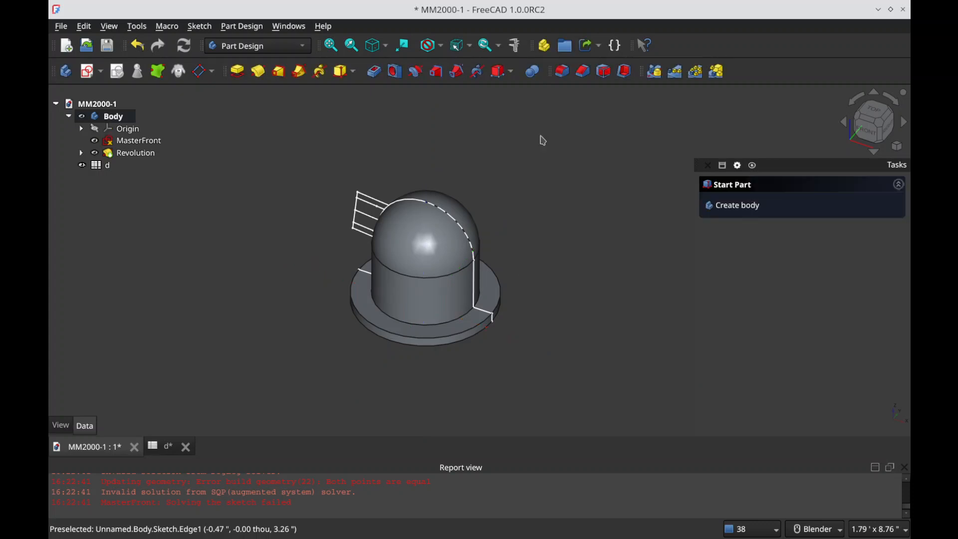
Step: Create a datum line through two points along the nozzle centreline in MasterFront, and save the document
middle_drag(397, 344, 474, 290)
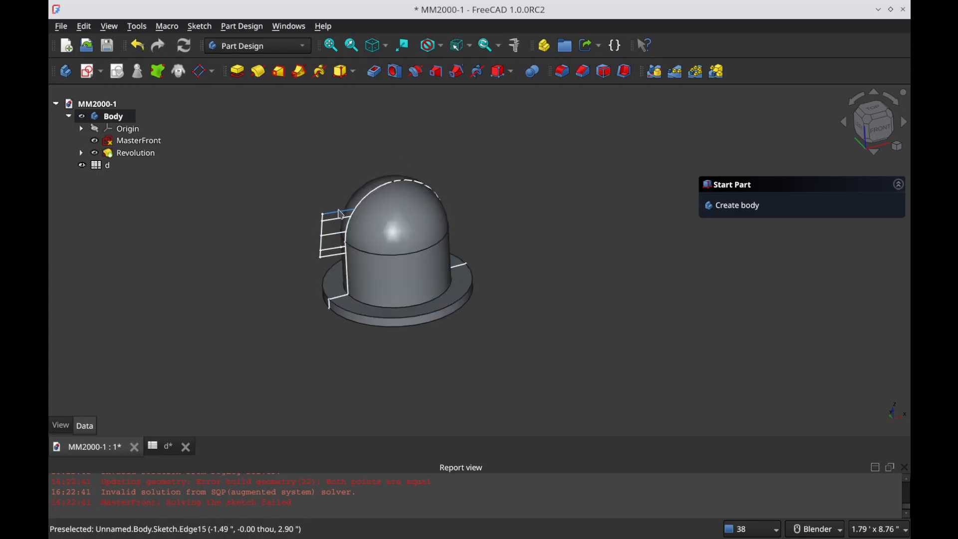
click(333, 233)
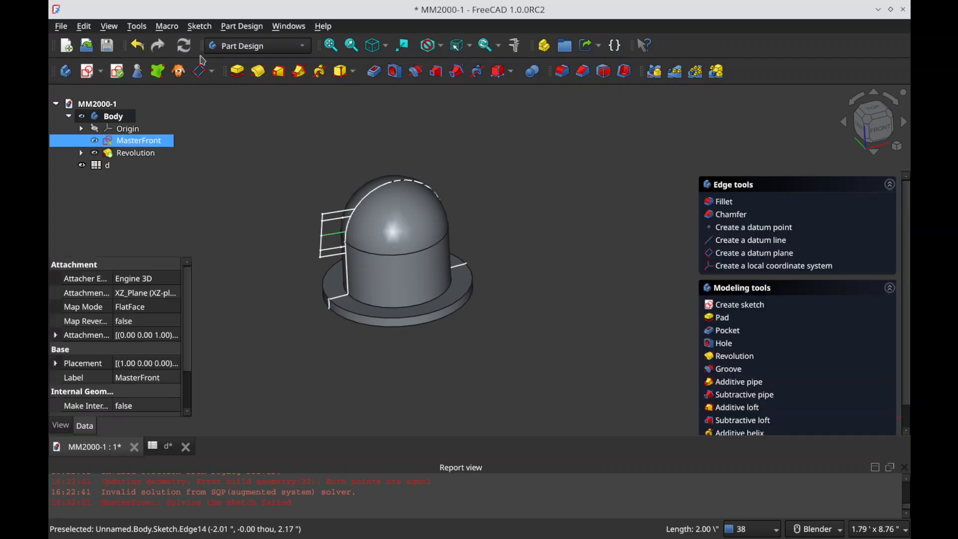
click(212, 71)
click(235, 102)
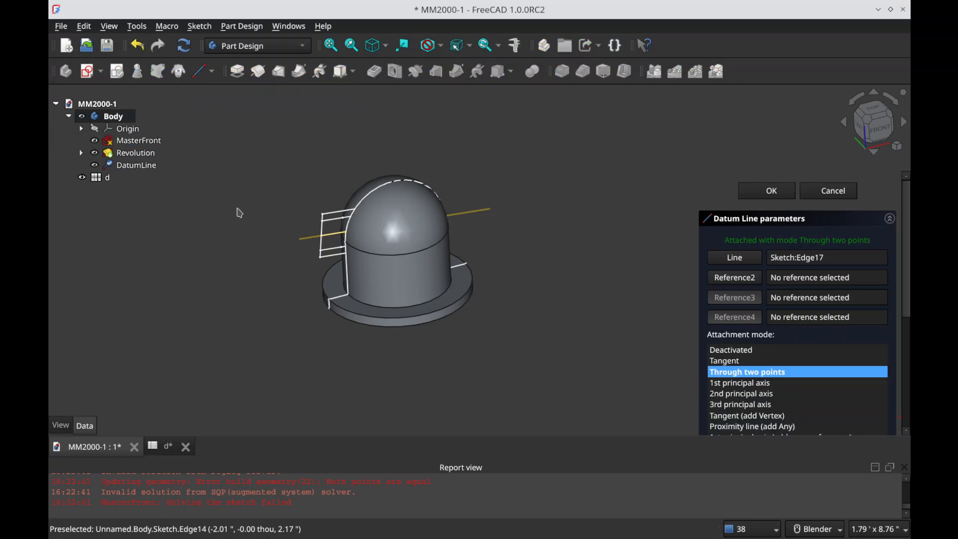
click(756, 194)
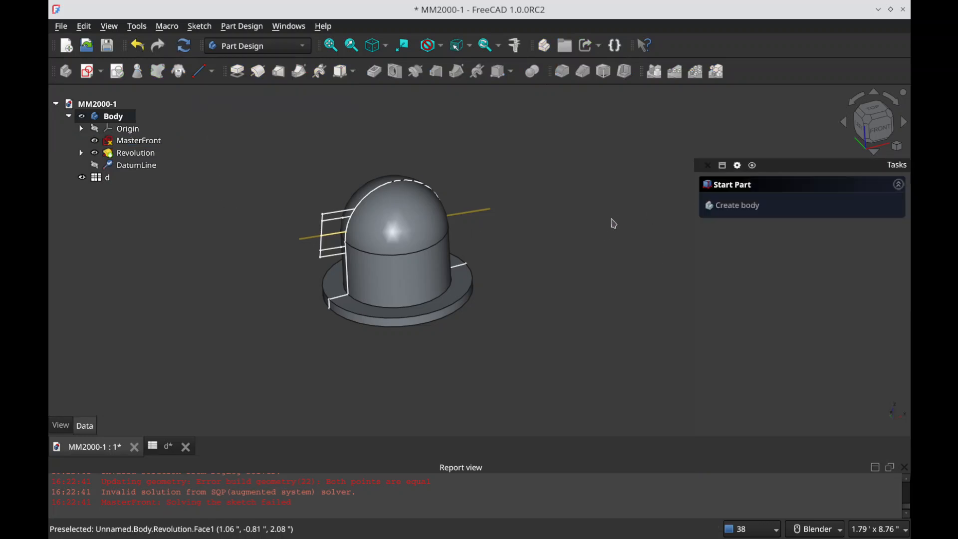
middle_drag(558, 269, 535, 276)
middle_drag(409, 260, 474, 331)
scroll(297, 265, up, 2)
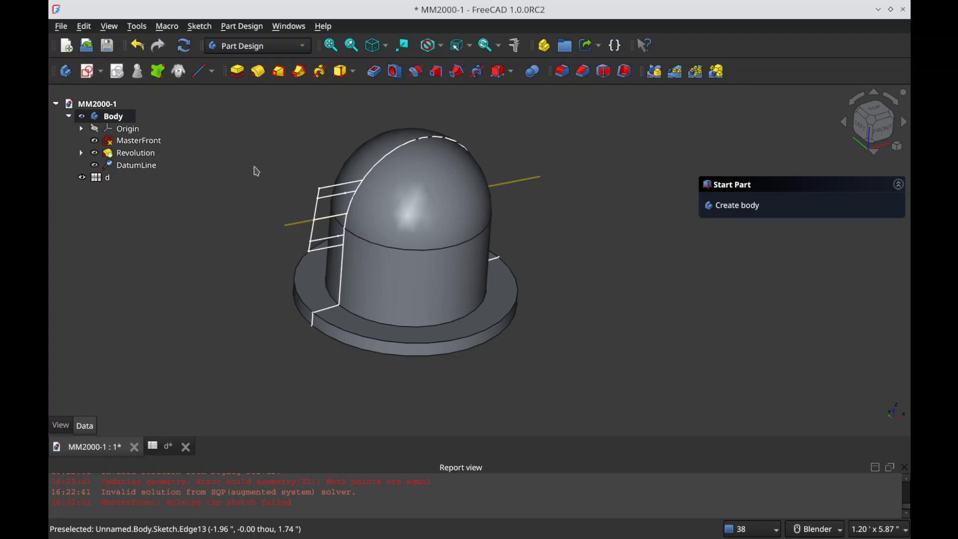
key(ctrl+s)
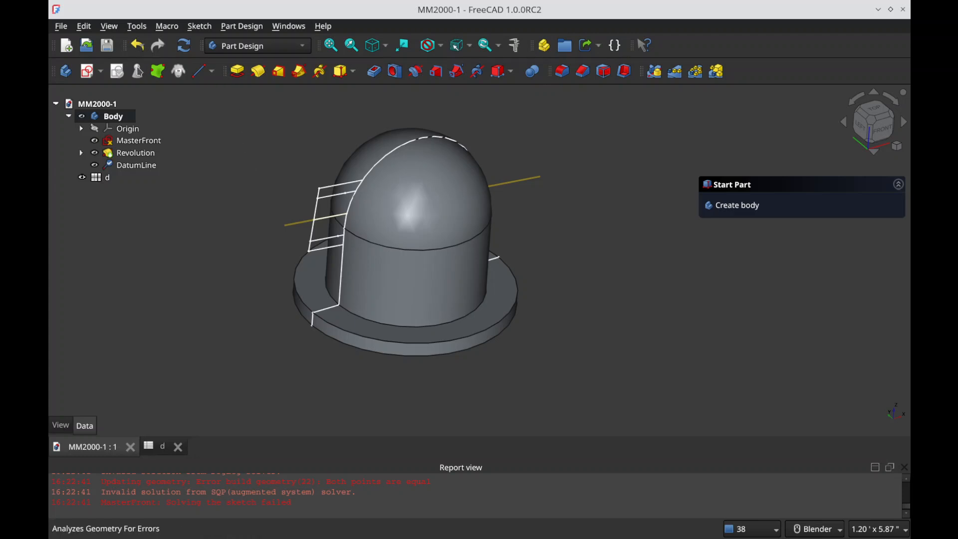
Step: Rename the revolution feature as Dome
click(134, 153)
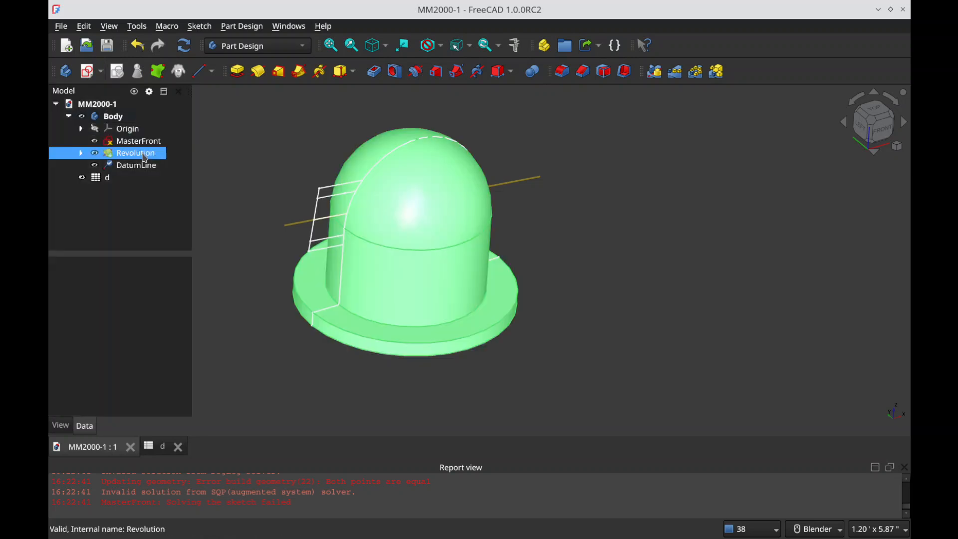
key(F2)
text(Dome)
key(Return)
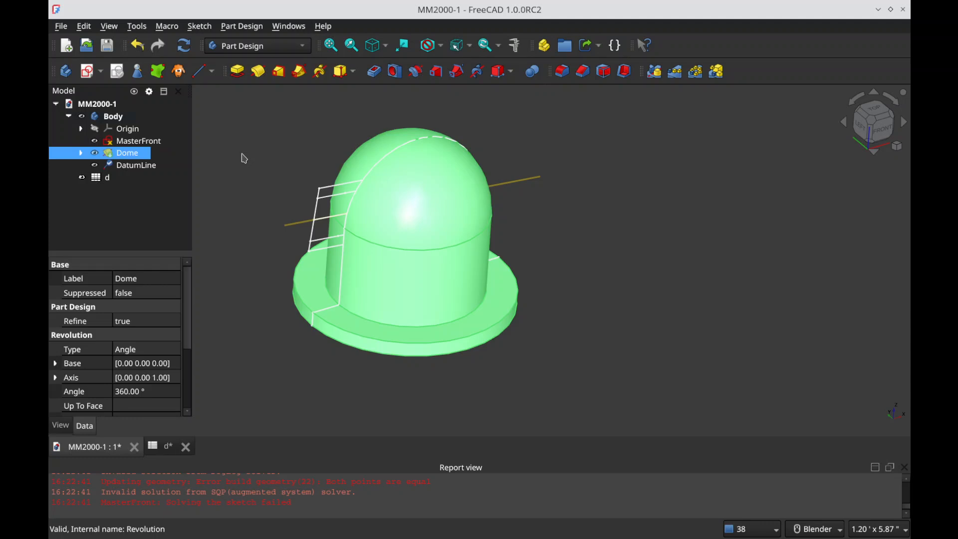
click(258, 142)
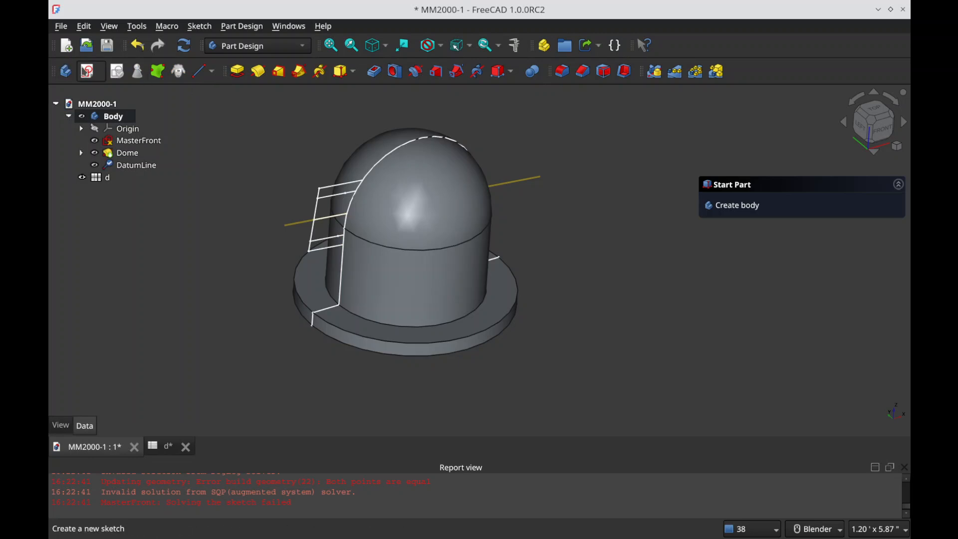
Step: Create a new sketch on the XZ plane and project MasterFront's four outer and inner nozzle wall lines as external geometry
click(87, 72)
click(230, 167)
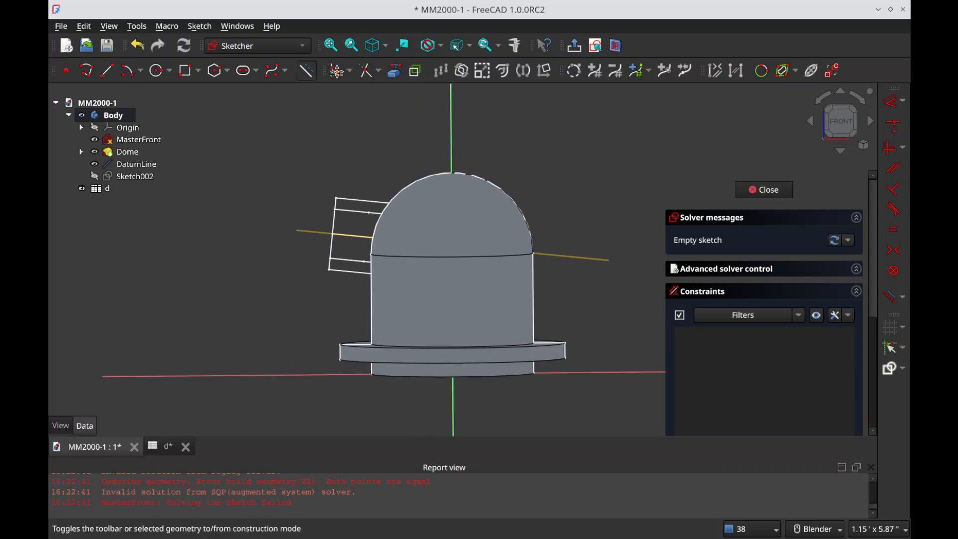
click(394, 71)
click(359, 218)
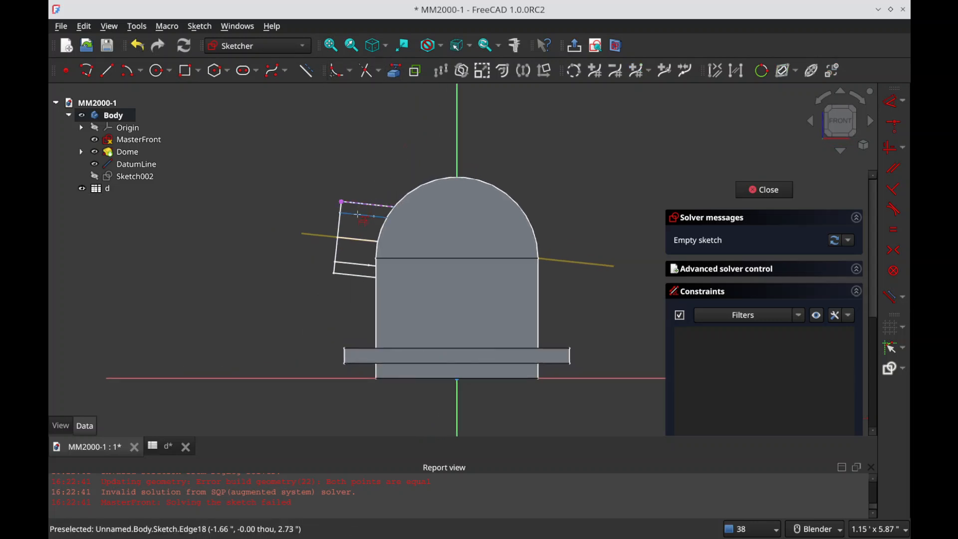
click(352, 273)
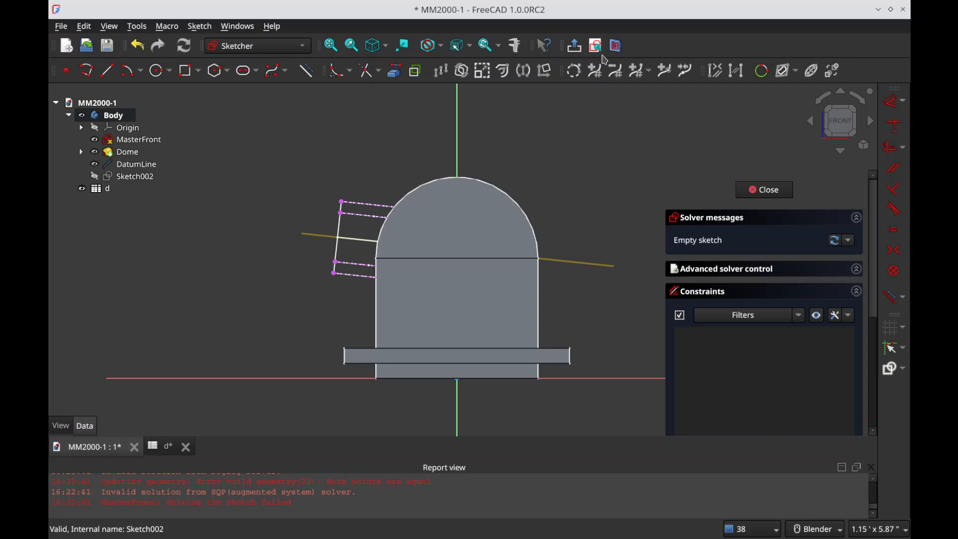
Step: Cut the view at the sketch plane to expose the nozzle lines inside the dome, and face the sketch squarely
click(617, 46)
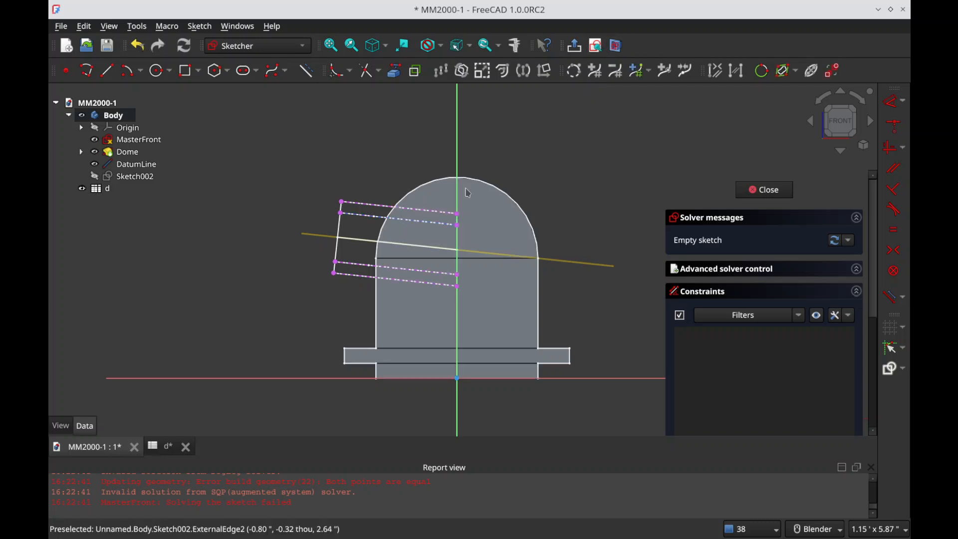
middle_drag(415, 239, 566, 175)
click(595, 46)
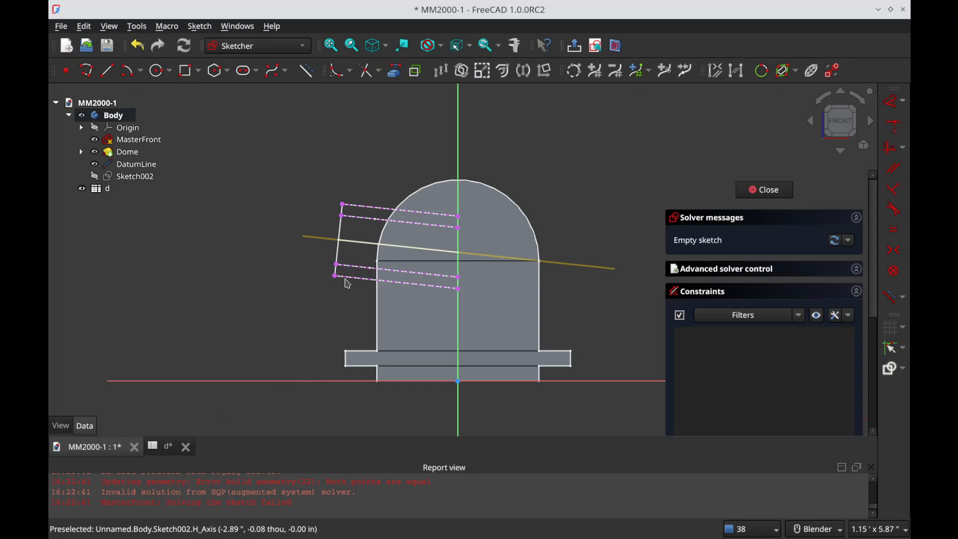
middle_drag(414, 262, 448, 333)
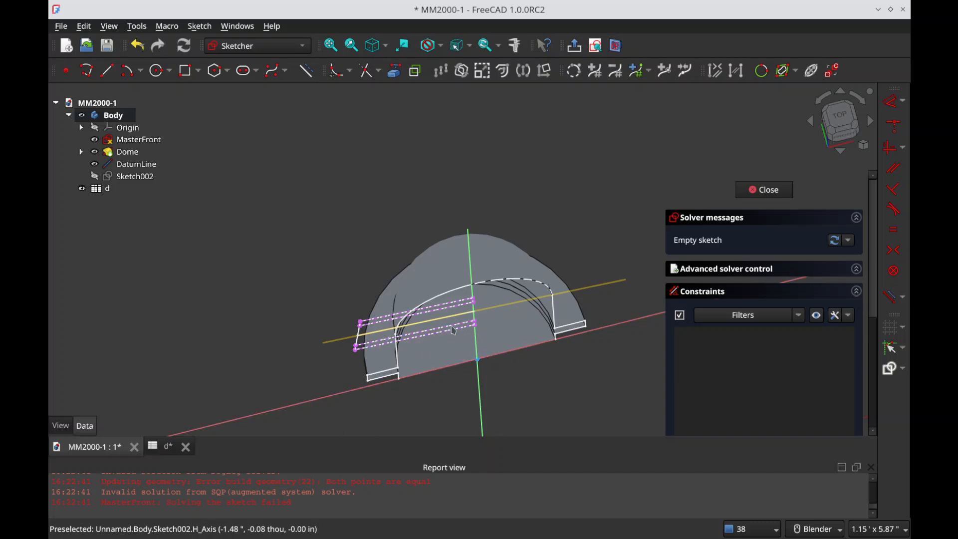
click(603, 49)
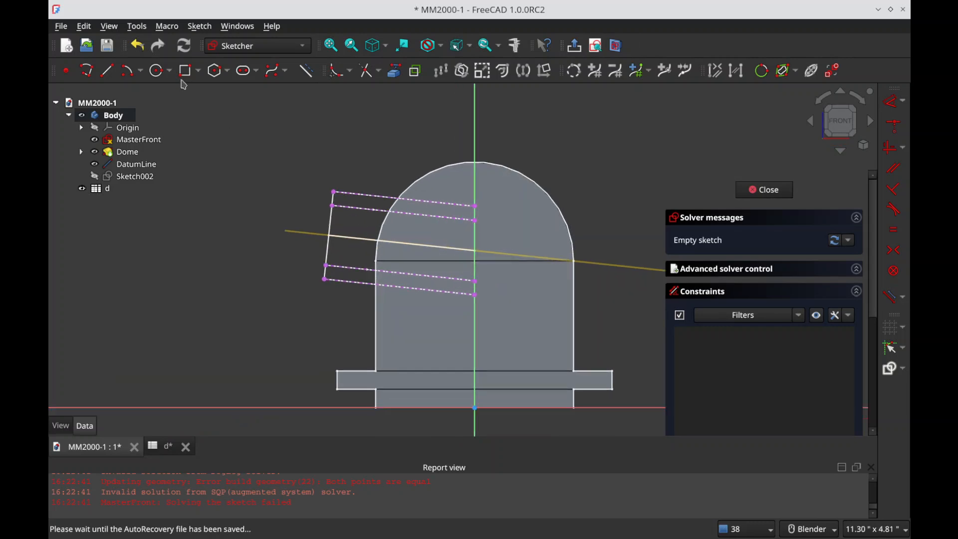
Step: Draw a closed polyline for the nozzle's upper half, from the vertical axis along the upper outer line and back along the centreline
click(87, 70)
click(475, 296)
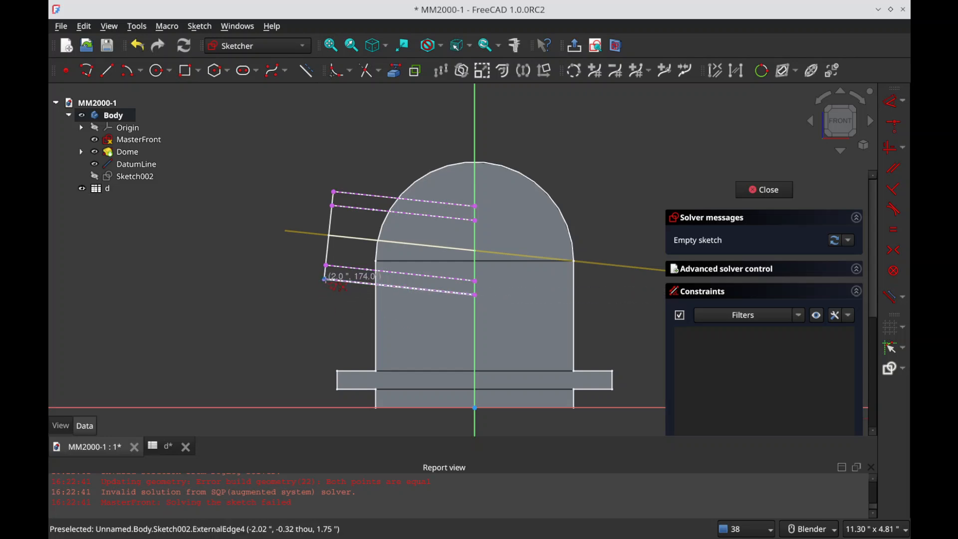
key(Escape)
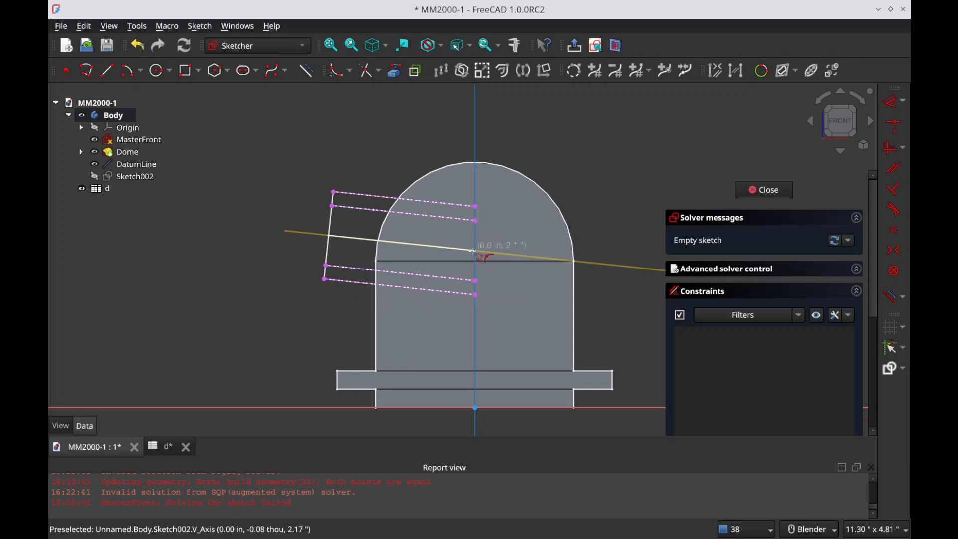
click(476, 254)
click(476, 205)
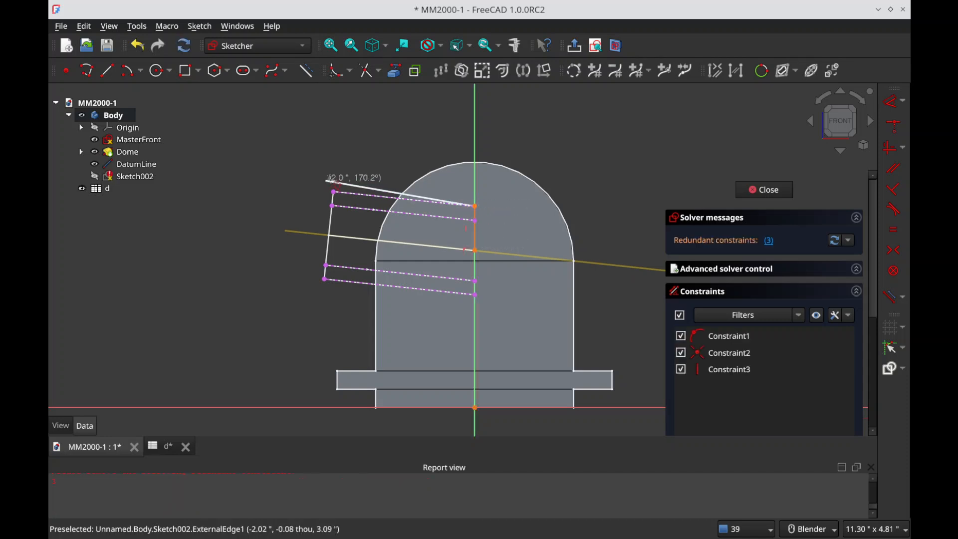
click(333, 191)
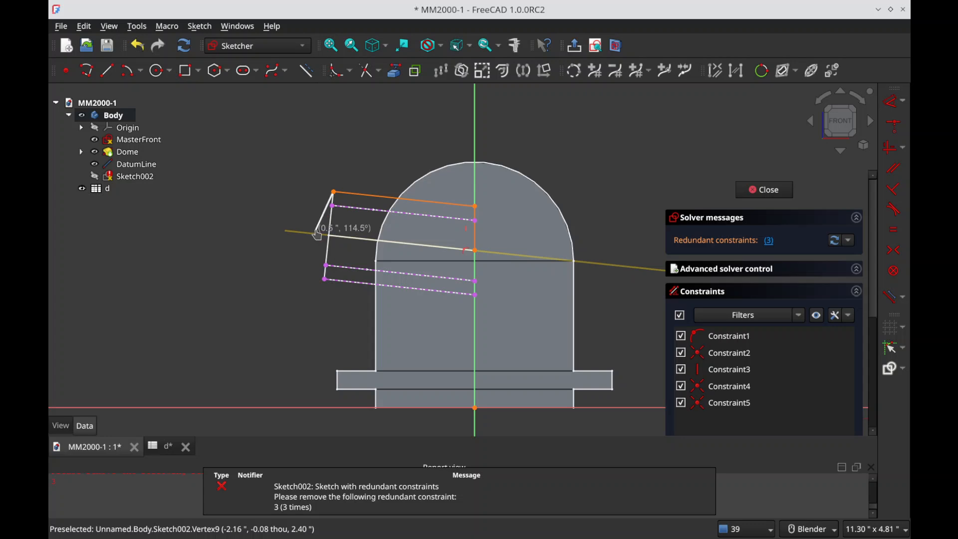
click(316, 231)
click(476, 249)
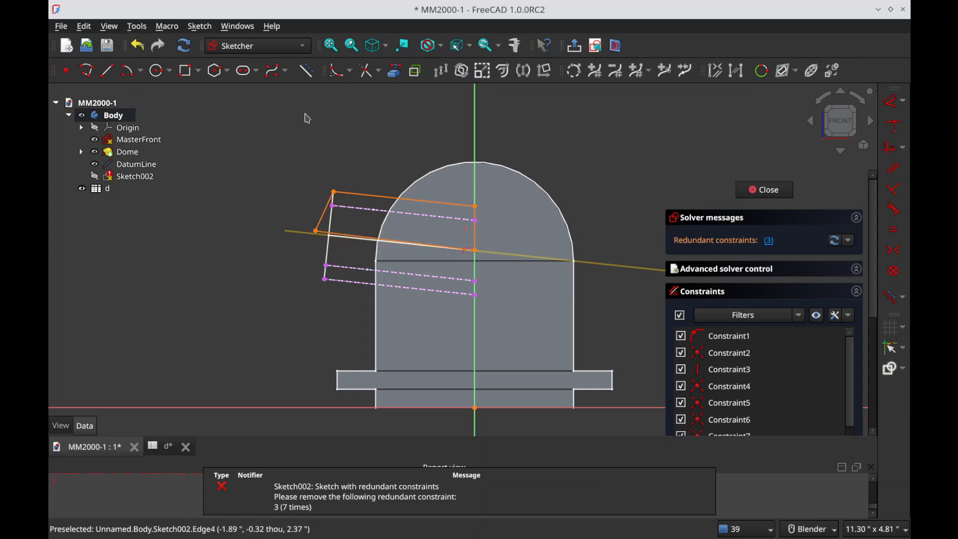
Step: Project the nozzle's end edge and constrain the polyline's start point symmetrically between the outer nozzle lines' ends on the vertical axis
click(394, 71)
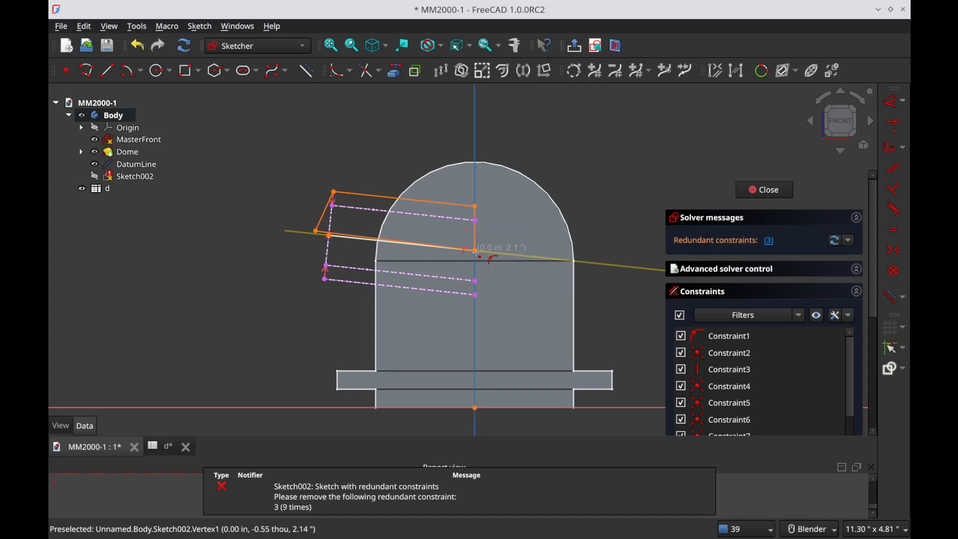
key(Escape)
click(478, 285)
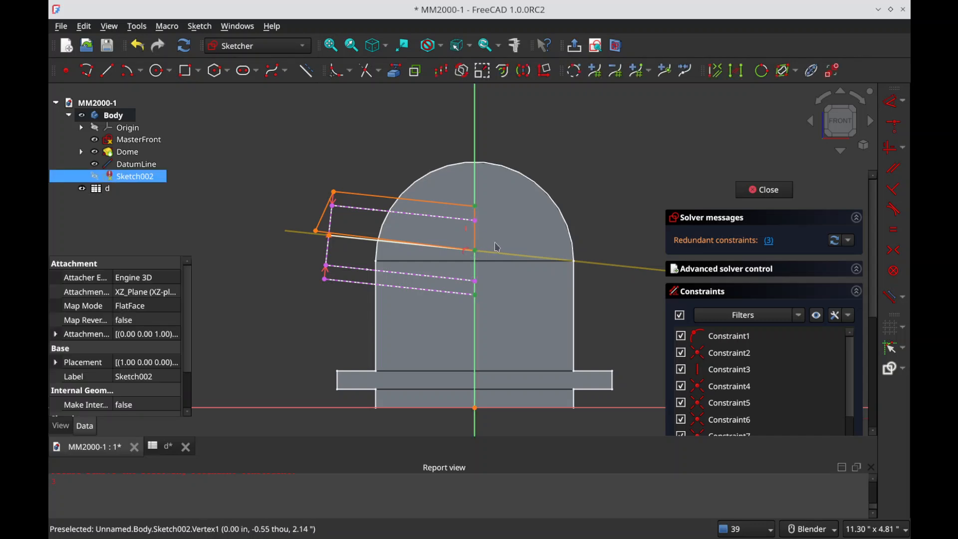
key(s)
Step: Delete the redundant constraints reported for the nozzle profile sketch
click(768, 245)
key(Delete)
click(771, 240)
key(Delete)
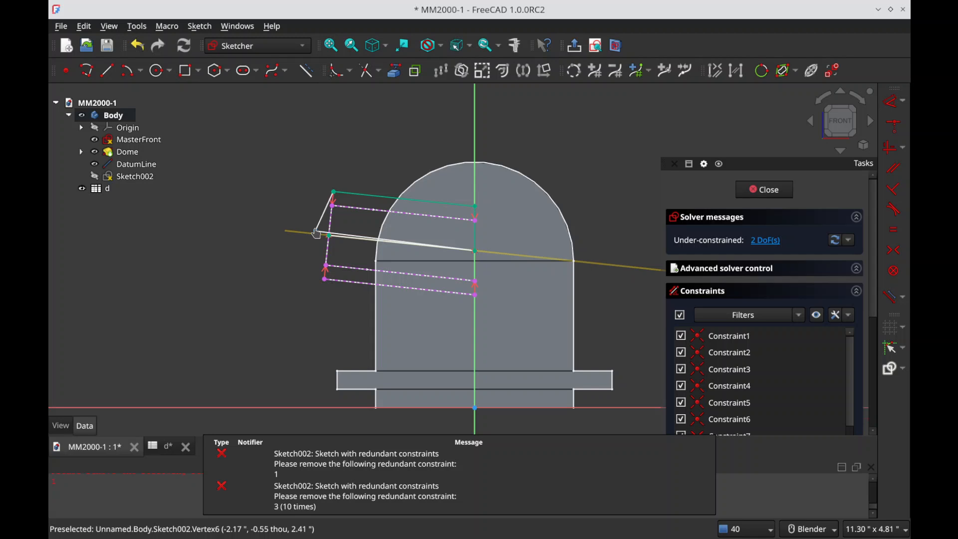
Step: Make the profile's free outer corner coincident with the midpoint of the nozzle's end edge, and leave the sketch
click(316, 232)
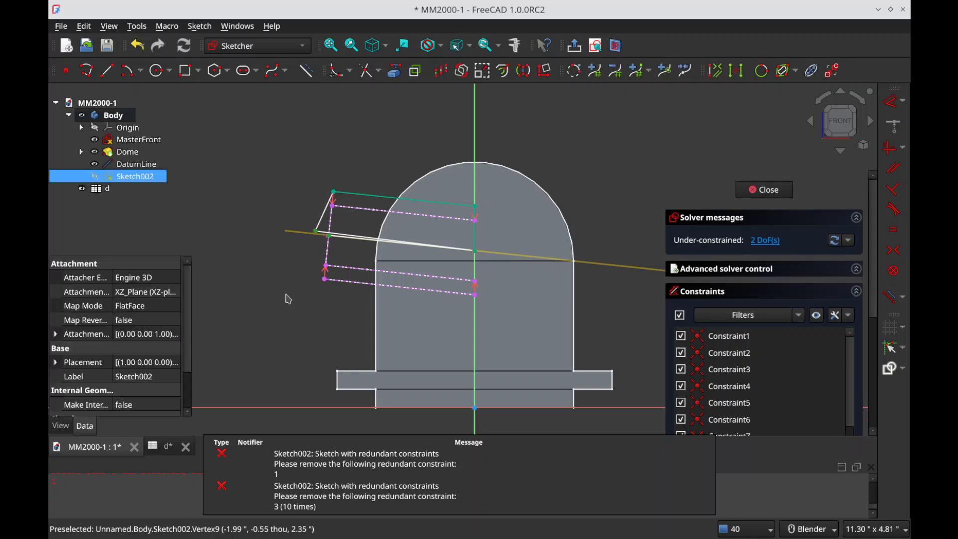
key(c)
click(760, 189)
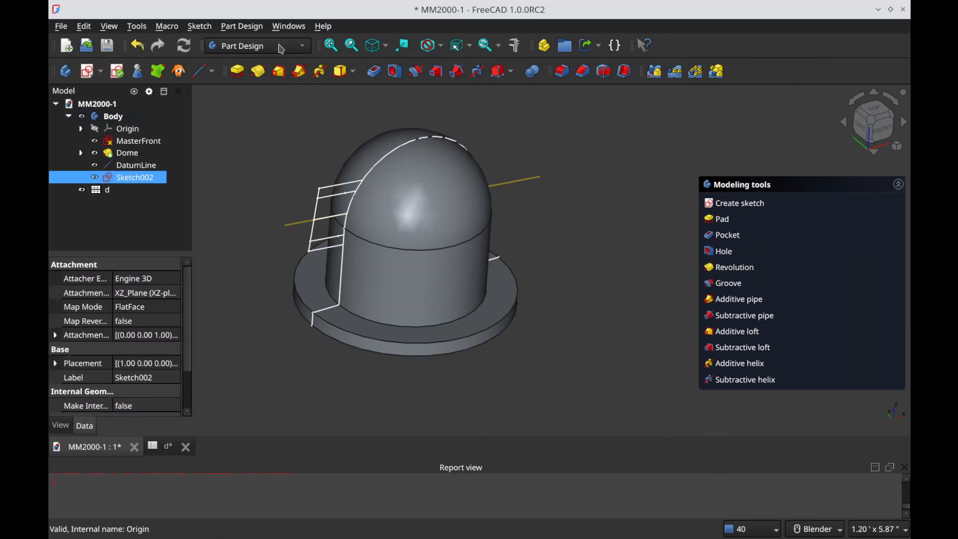
Step: Revolve the nozzle profile 360° about the datum line
click(258, 71)
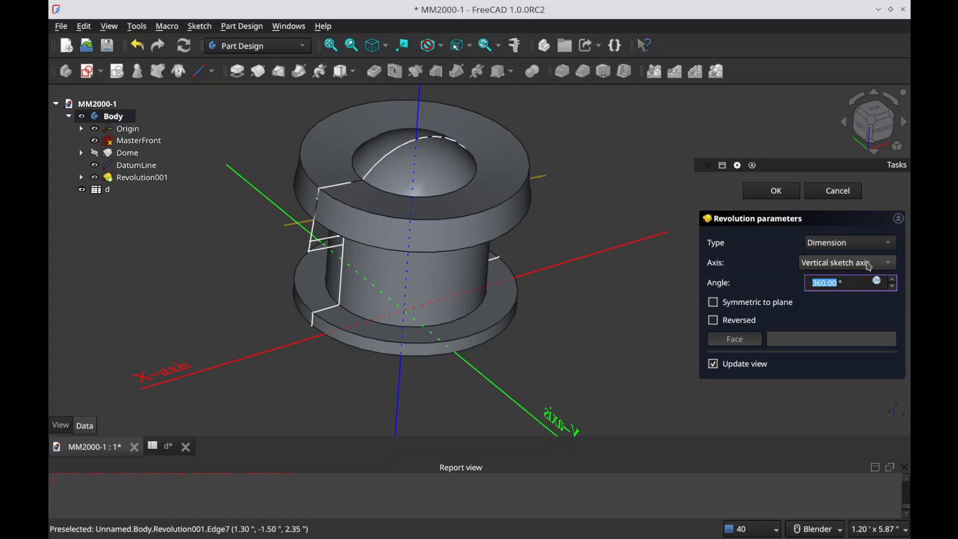
click(853, 264)
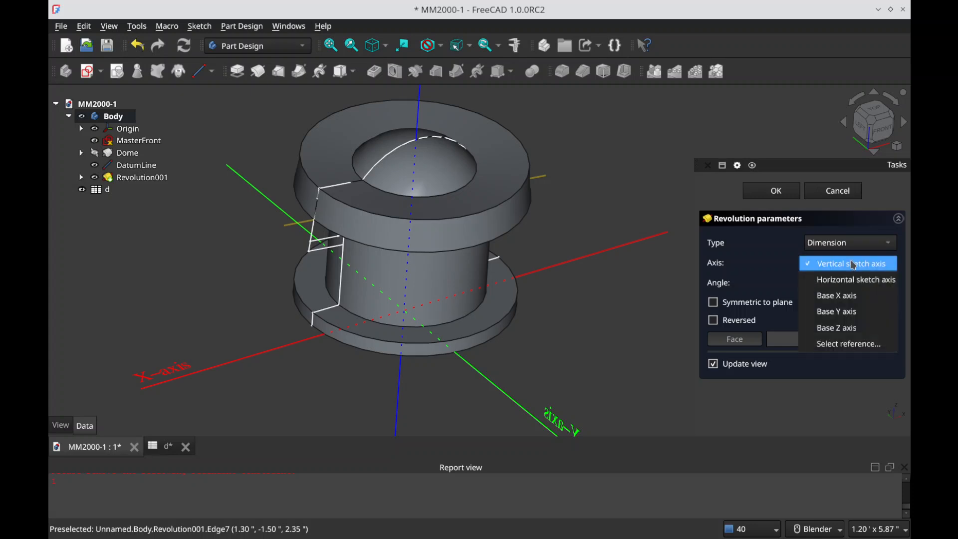
click(846, 344)
click(306, 224)
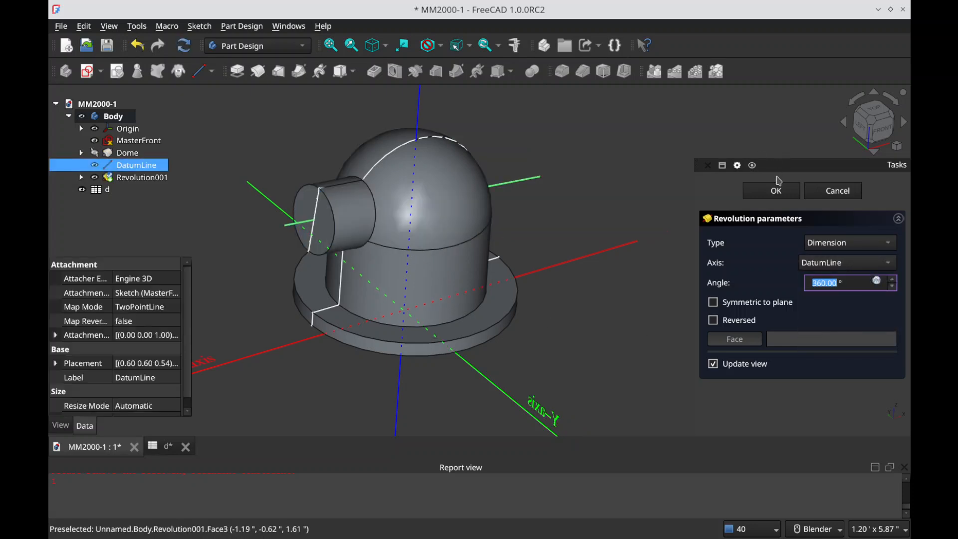
key(Return)
middle_drag(337, 299, 409, 214)
scroll(396, 239, down, 1)
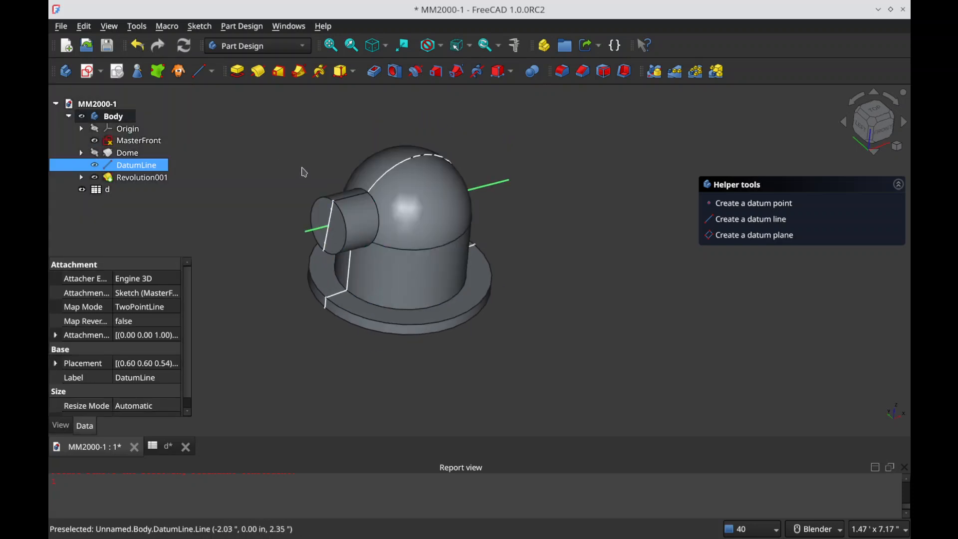
click(268, 151)
Step: Switch to Gwenview and examine the top, front and section views of the swing arm drawing around the nozzle and flanged arms
key(alt+Tab)
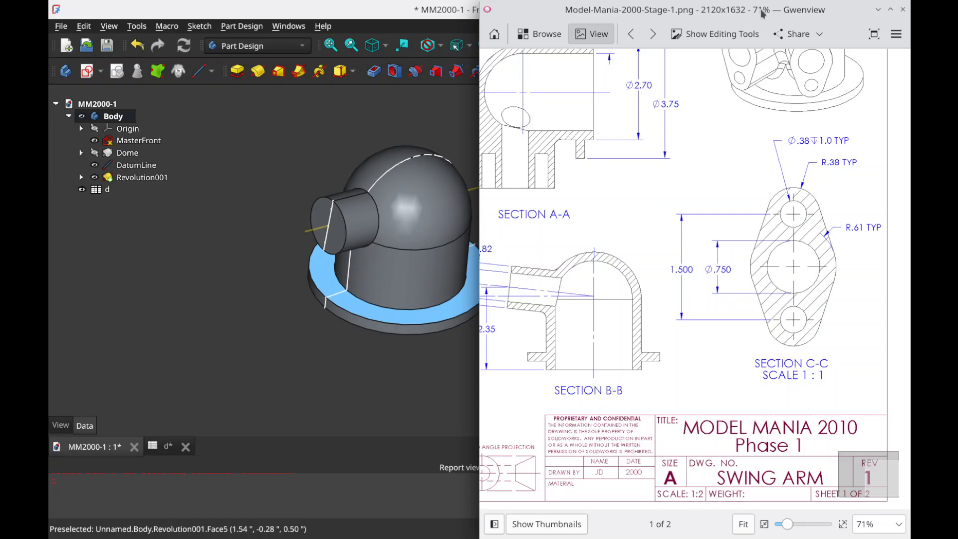
double_click(762, 14)
mouse_move(567, 184)
mouse_down()
mouse_move(475, 285)
mouse_move(428, 197)
mouse_up()
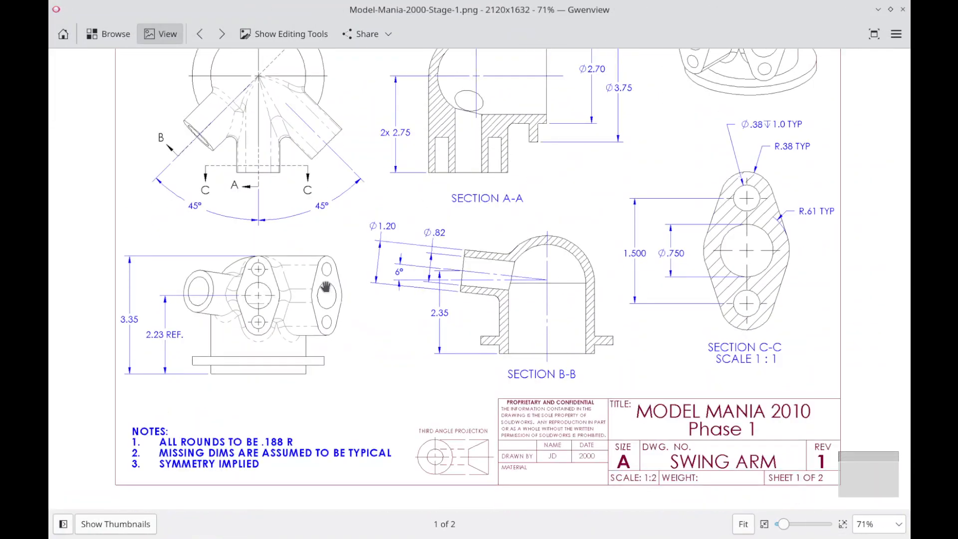
drag(262, 292, 283, 364)
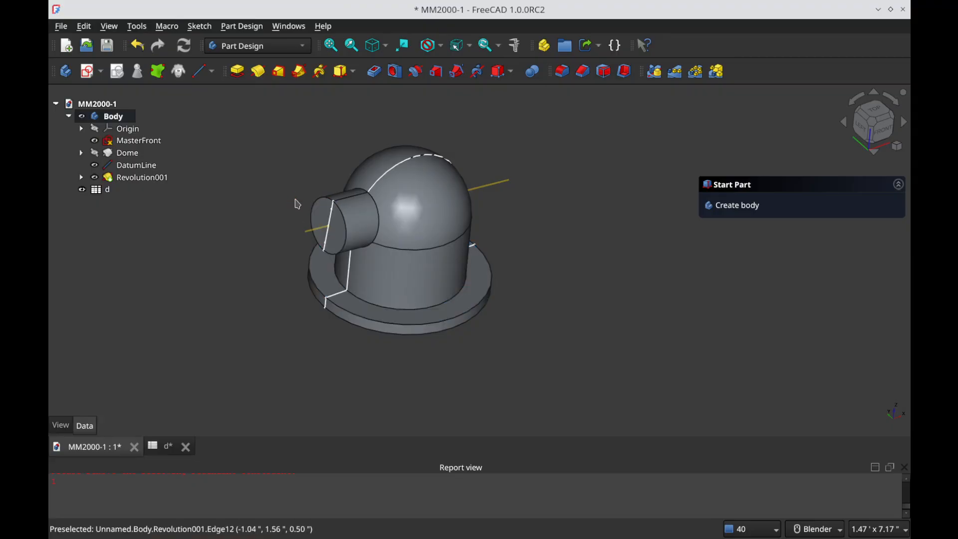
Step: Create a sketch on the XZ-plane, leaving only the MasterFront geometry shown as reference, and clear the report messages
click(88, 71)
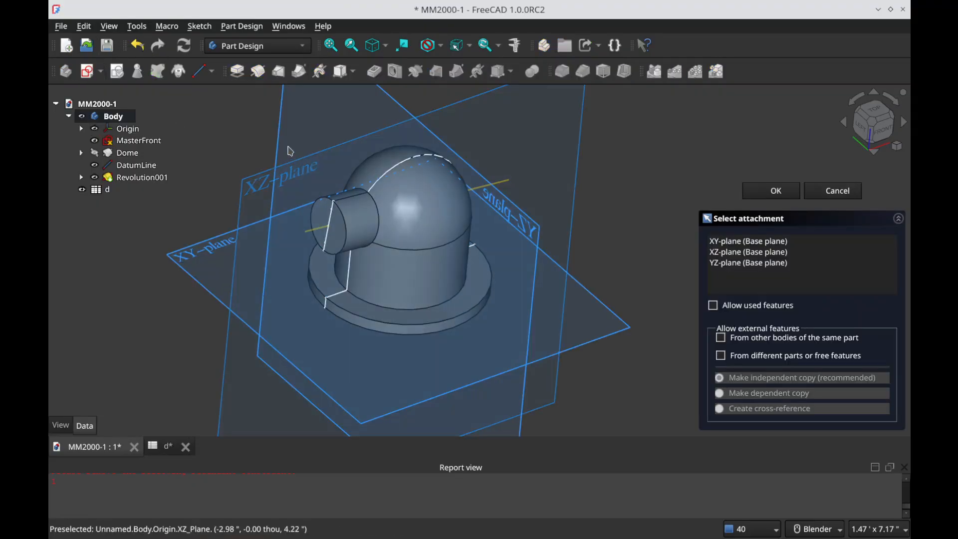
click(259, 170)
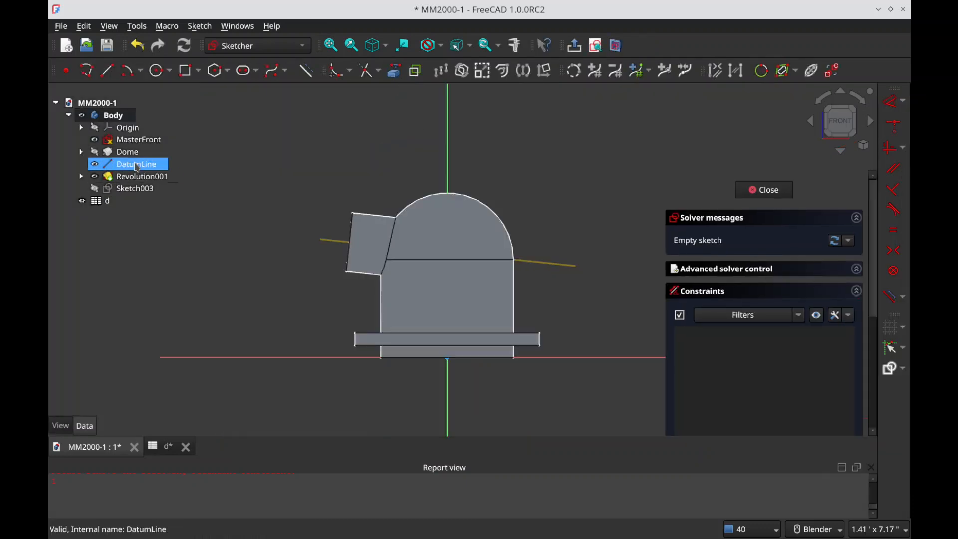
click(149, 176)
click(140, 164)
click(137, 140)
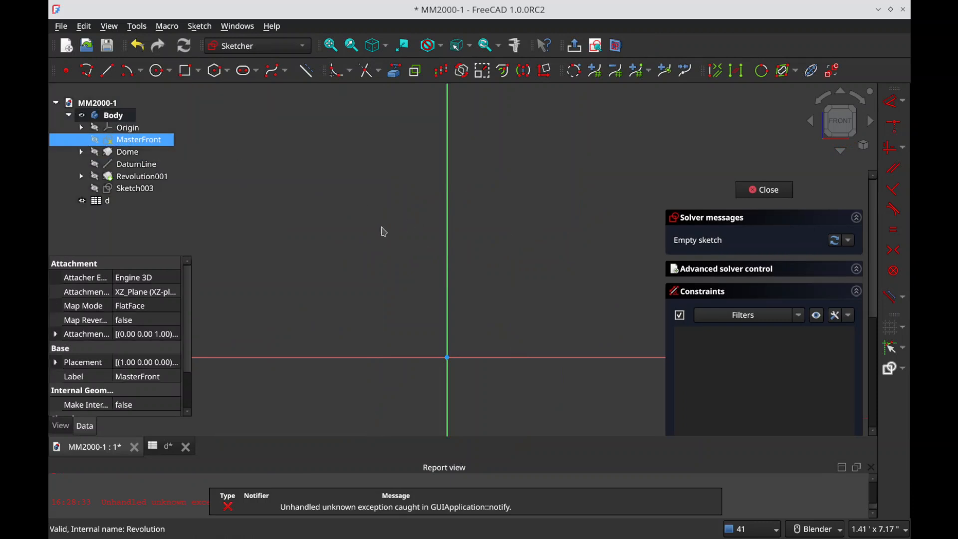
key(space)
click(299, 182)
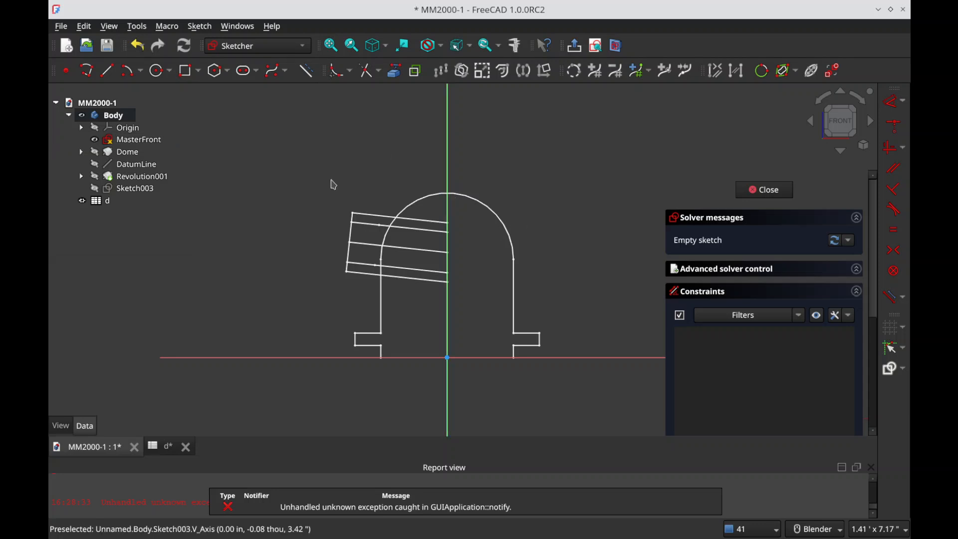
right_click(156, 506)
click(209, 461)
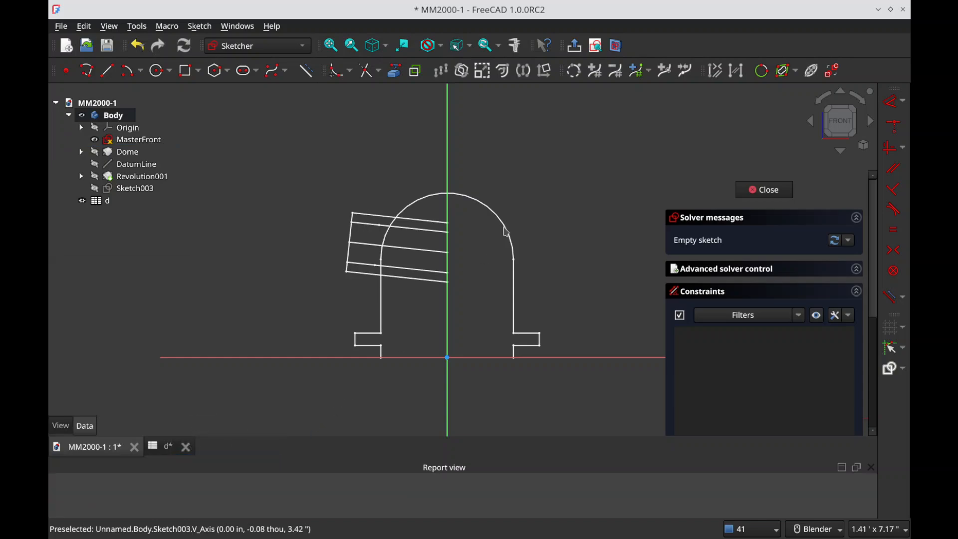
Step: Project the dome arc as external geometry and add a point on it, constrained onto the vertical axis
key(alt+Tab)
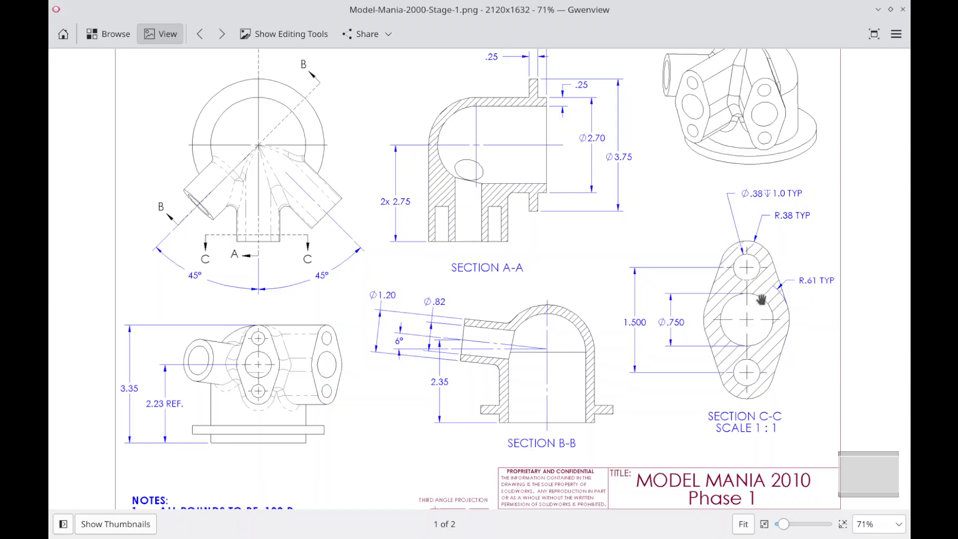
key(alt+Tab)
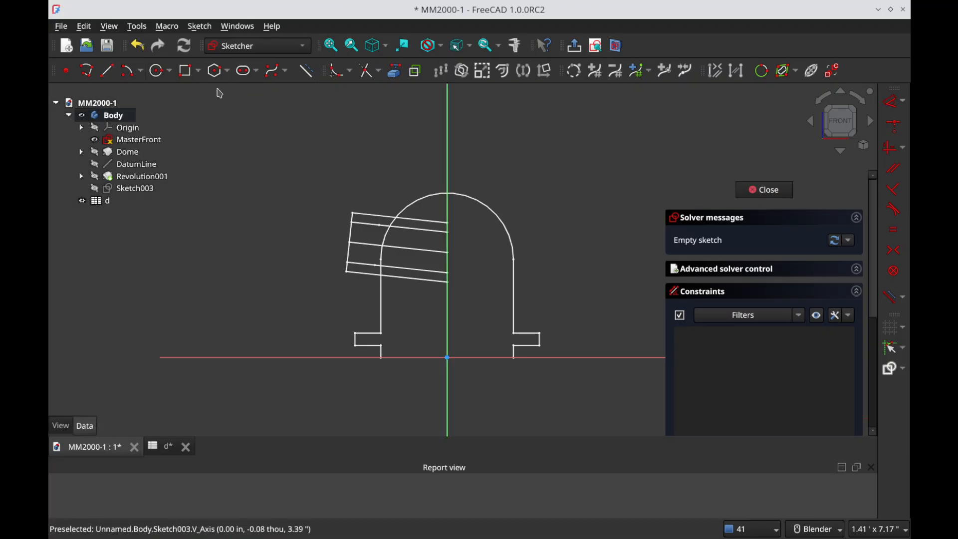
click(395, 70)
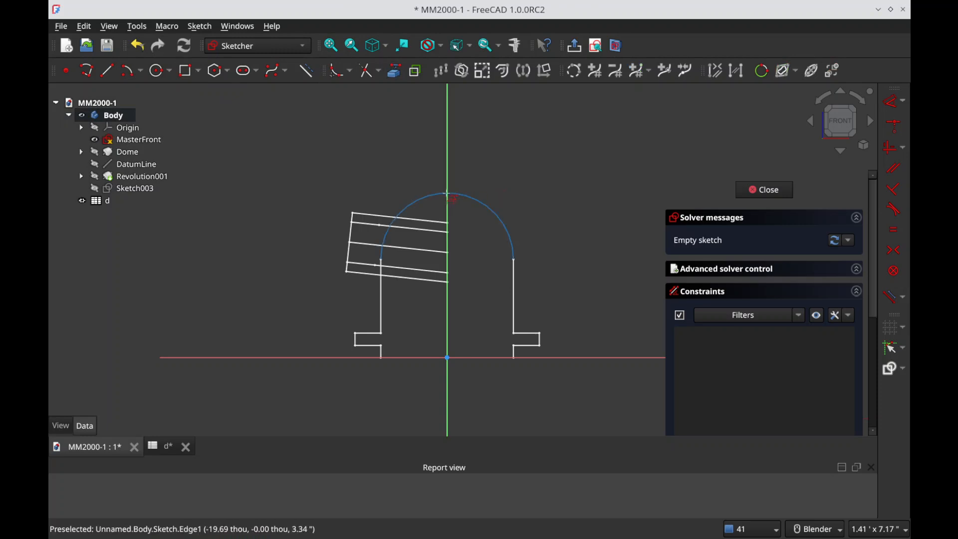
click(387, 234)
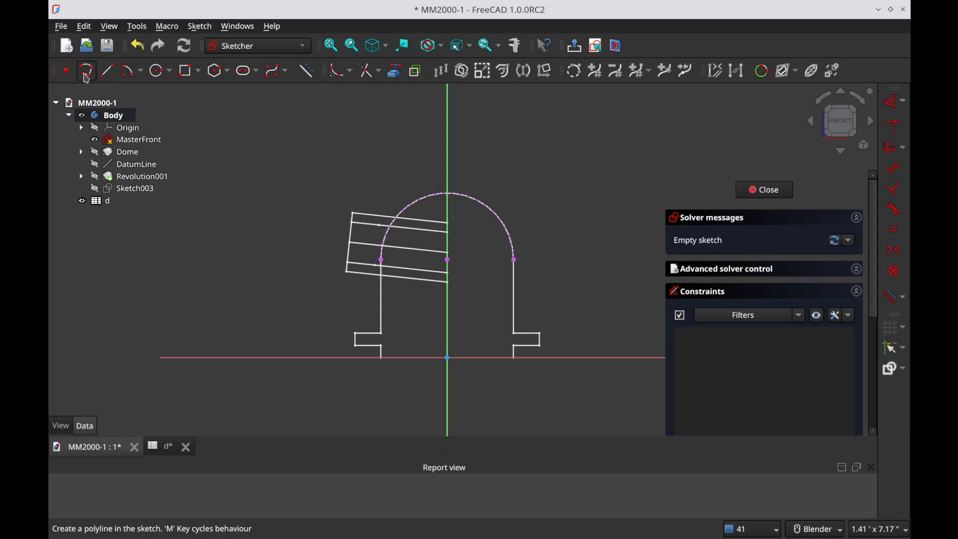
click(66, 71)
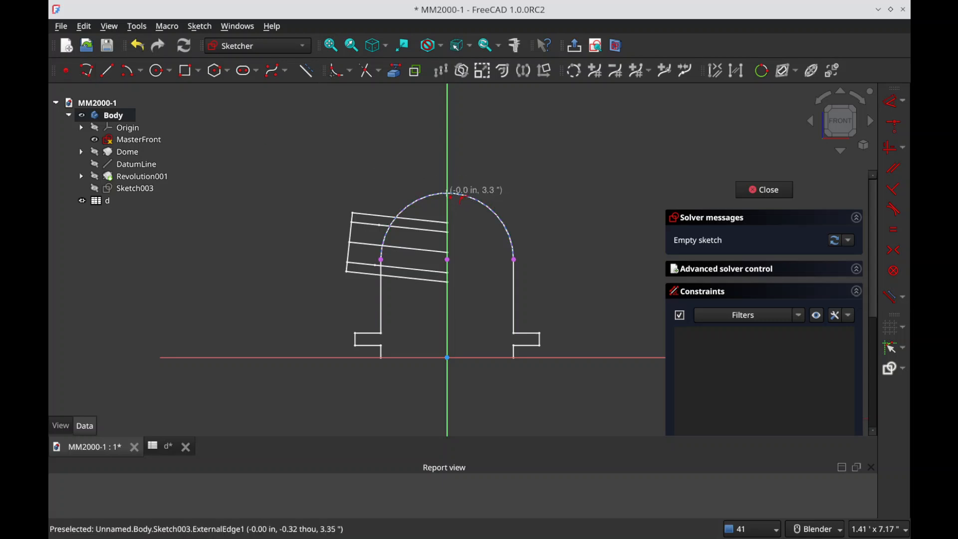
click(430, 196)
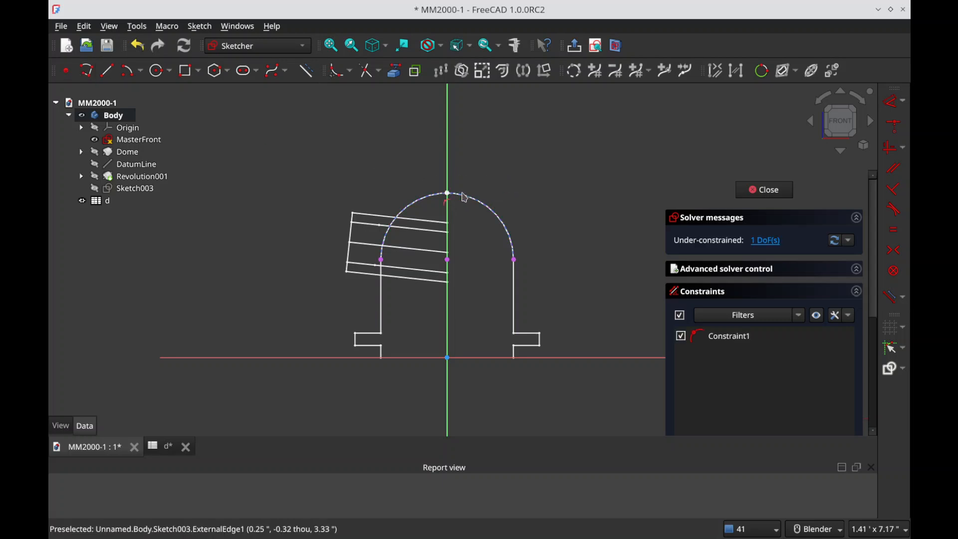
click(429, 196)
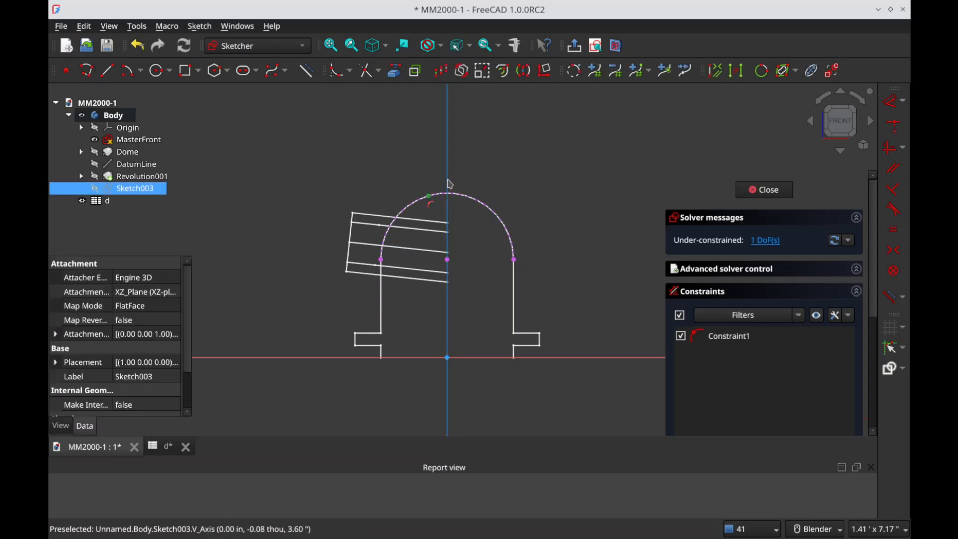
key(c)
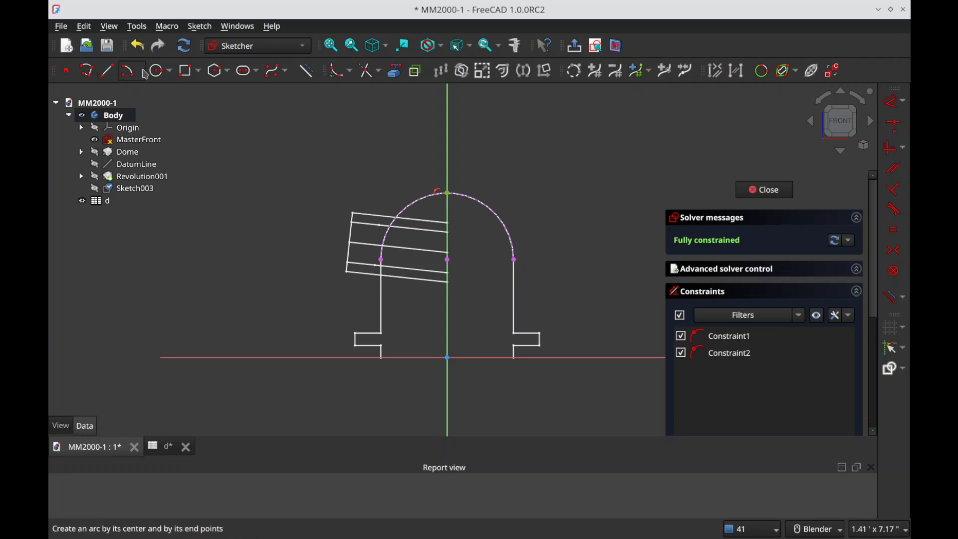
Step: Draw three circles centred on the vertical axis below the arc's top point: two small ones with a larger one between them
click(160, 71)
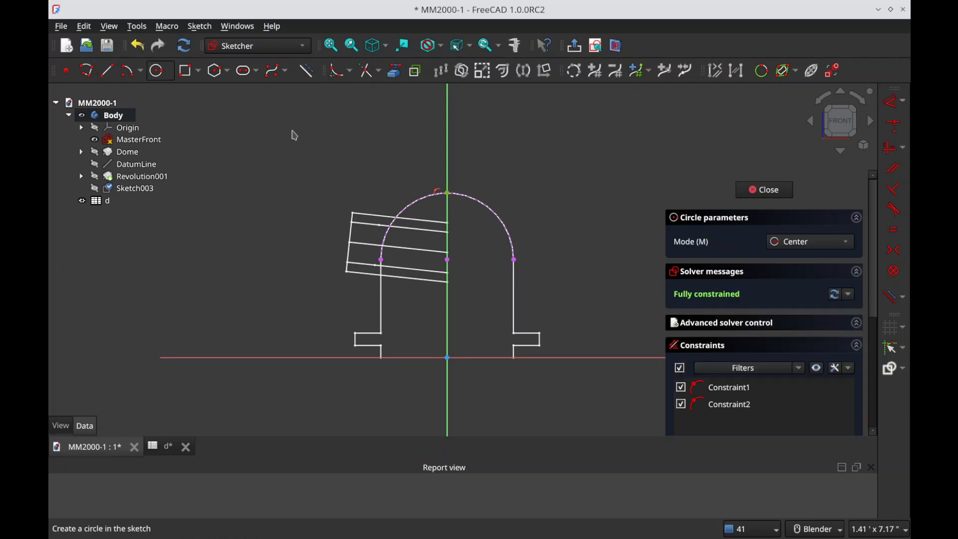
click(447, 217)
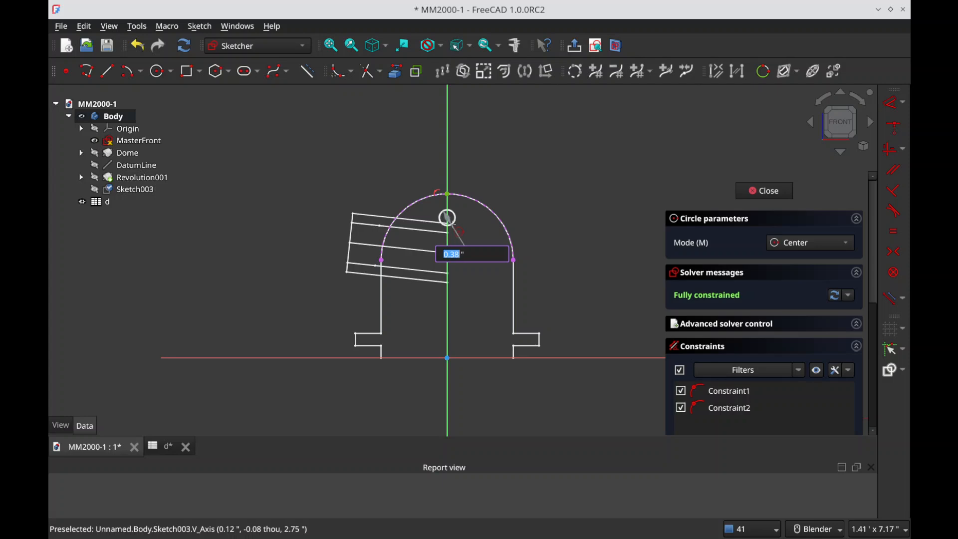
click(448, 209)
click(447, 291)
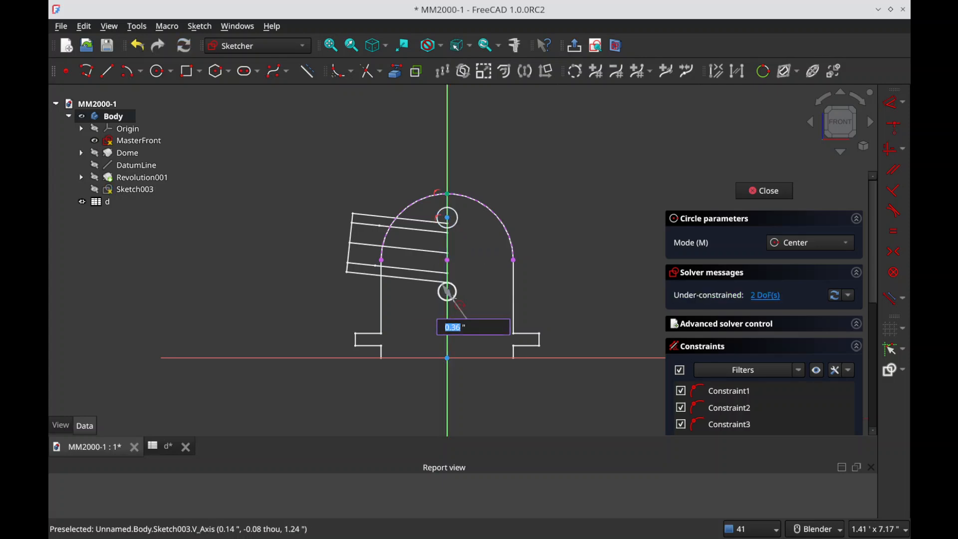
click(462, 292)
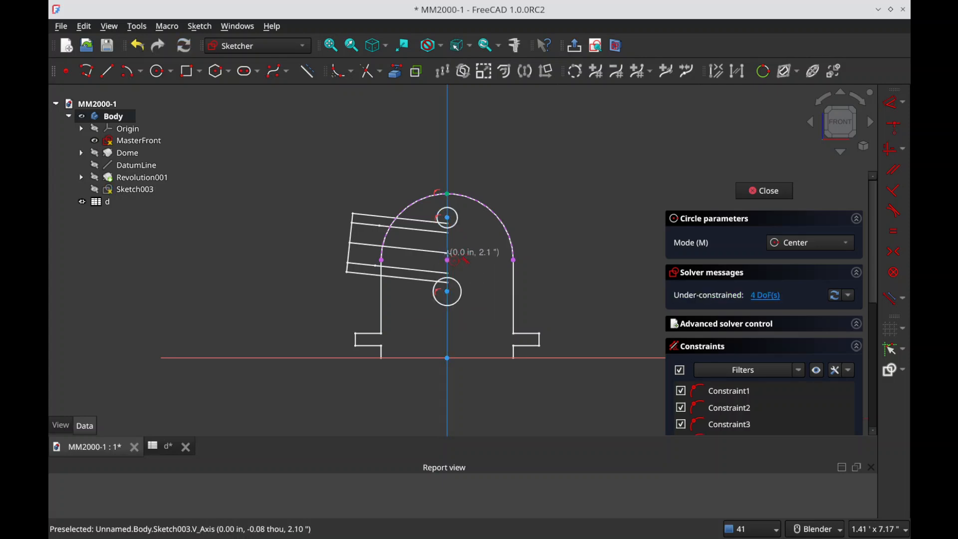
click(448, 260)
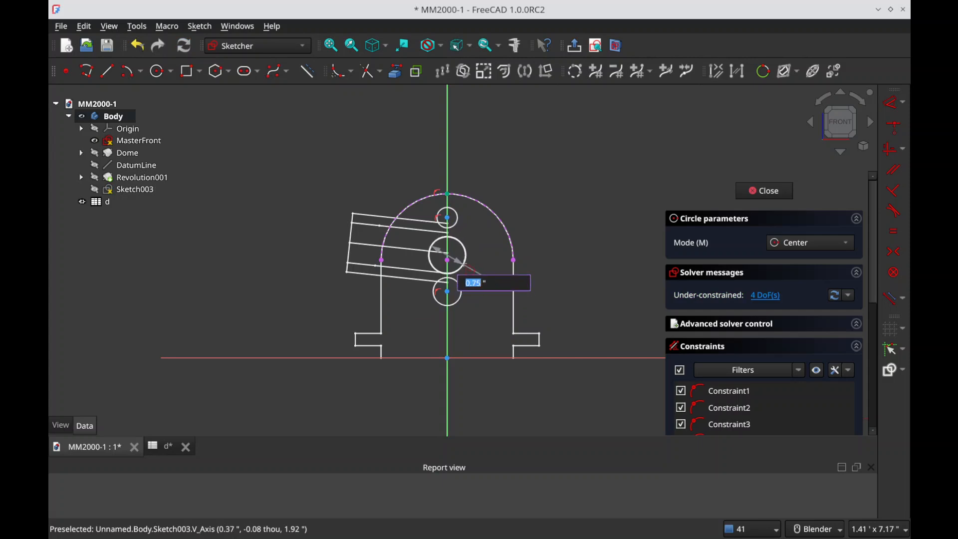
click(470, 262)
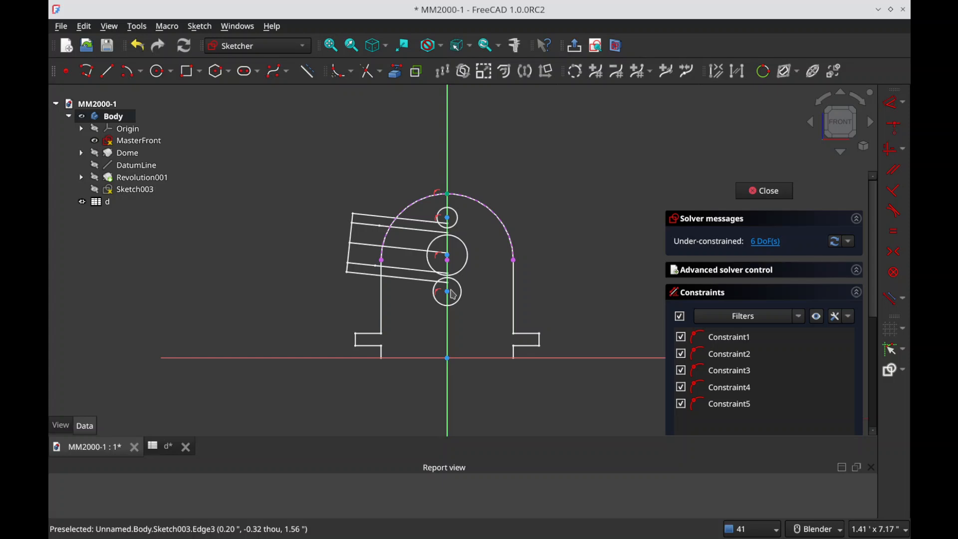
Step: Make the two outer circle centres symmetric about the middle circle's centre and delete the redundant constraint
click(443, 261)
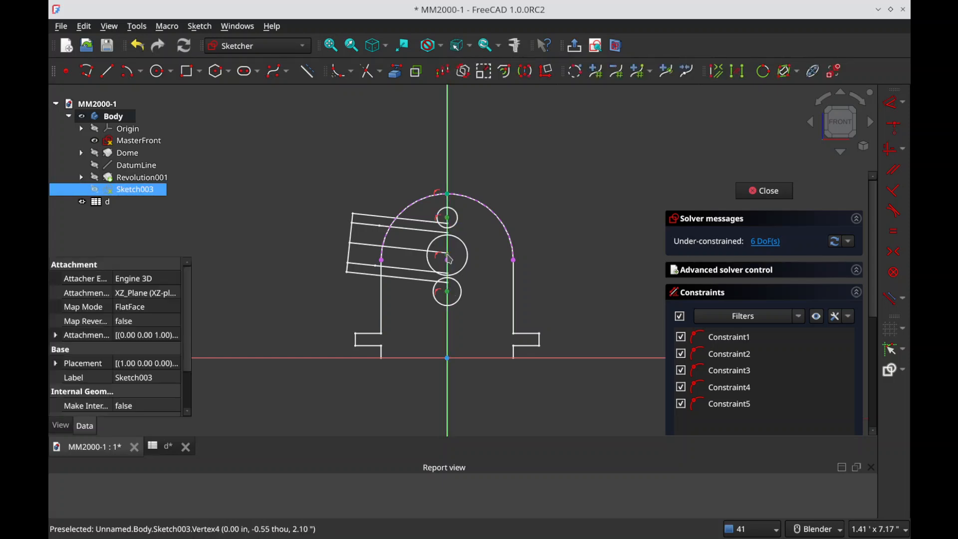
key(s)
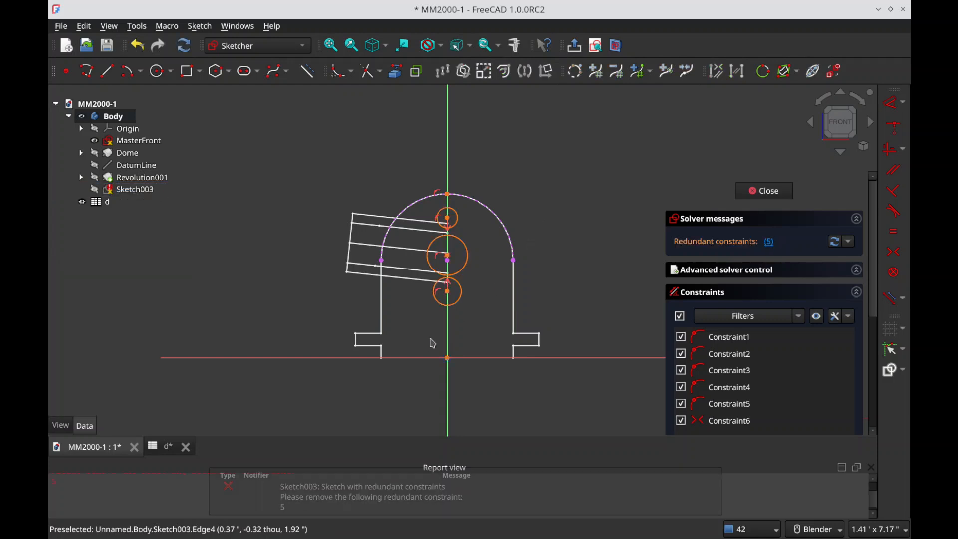
click(767, 245)
key(Delete)
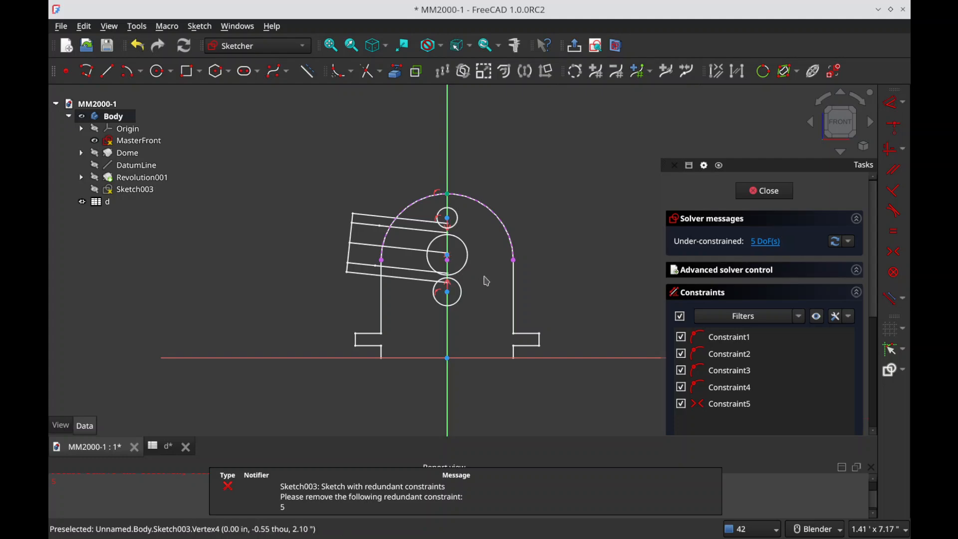
Step: Tile the Gwenview drawing and the FreeCAD window side by side, each filling half of the screen
key(alt+Tab)
drag(663, 17, 909, 222)
click(425, 12)
drag(451, 13, 48, 196)
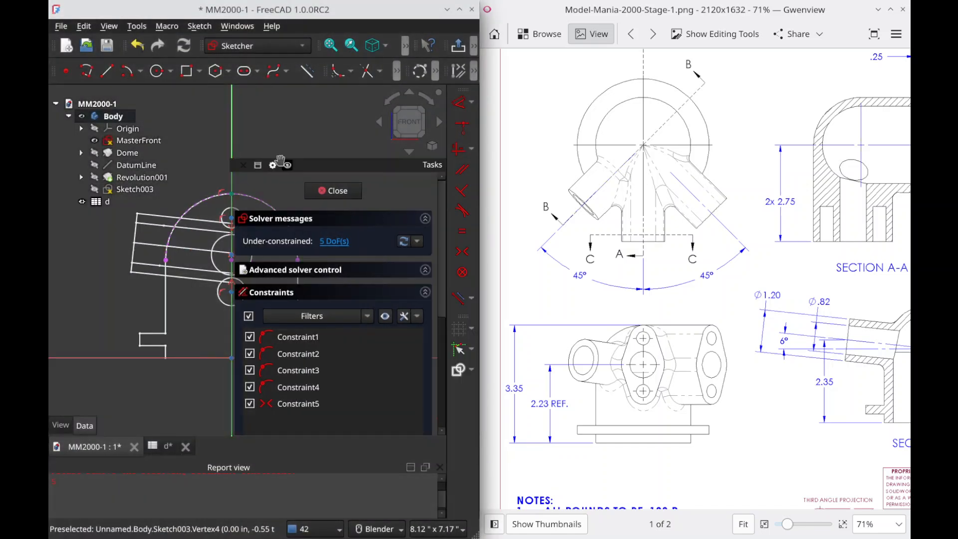
Step: Set both the Tasks and the Model overlays to auto hide to free the sketch area
click(288, 165)
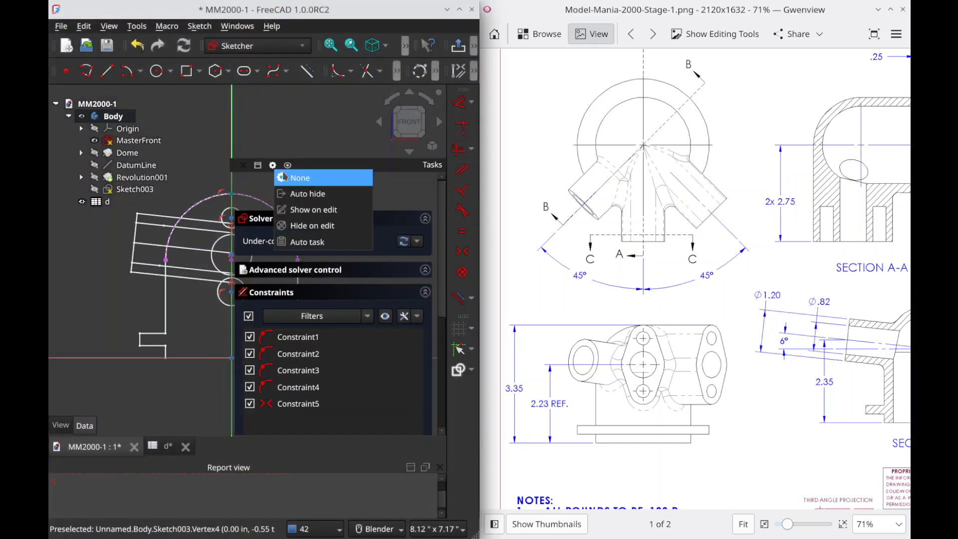
click(318, 195)
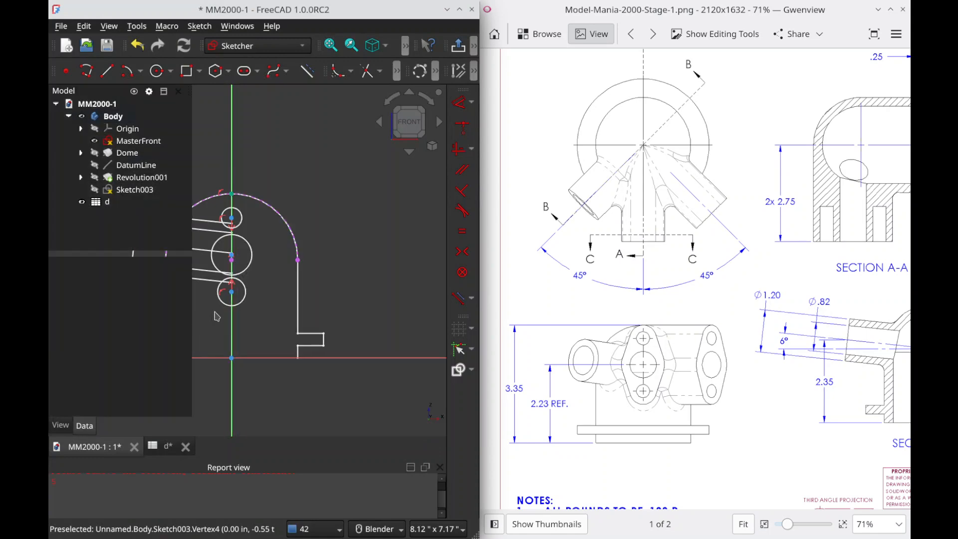
click(149, 92)
click(190, 116)
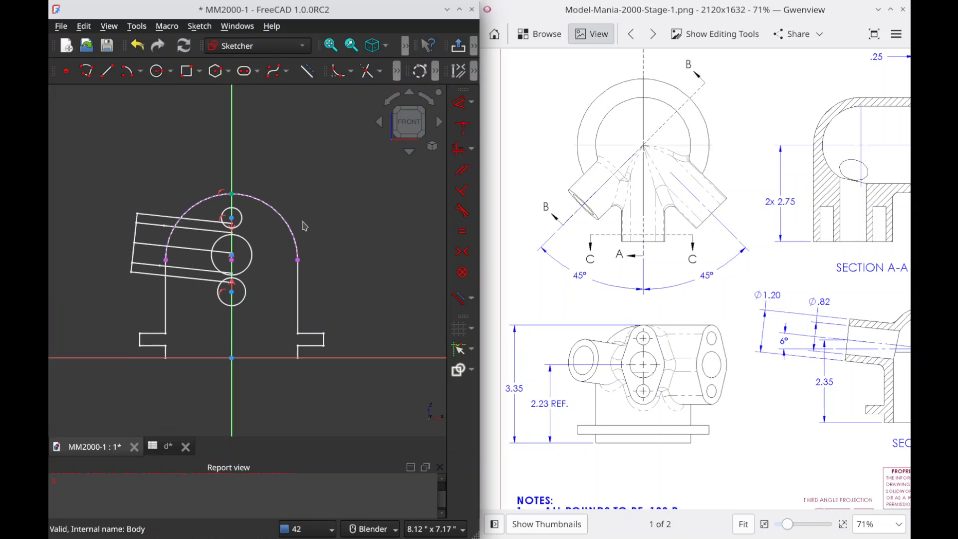
Step: Consult the flange hole dimensions in Section C-C of the drawing and hide the MasterFront sketch
scroll(301, 222, down, 2)
scroll(255, 247, up, 3)
drag(760, 237, 494, 258)
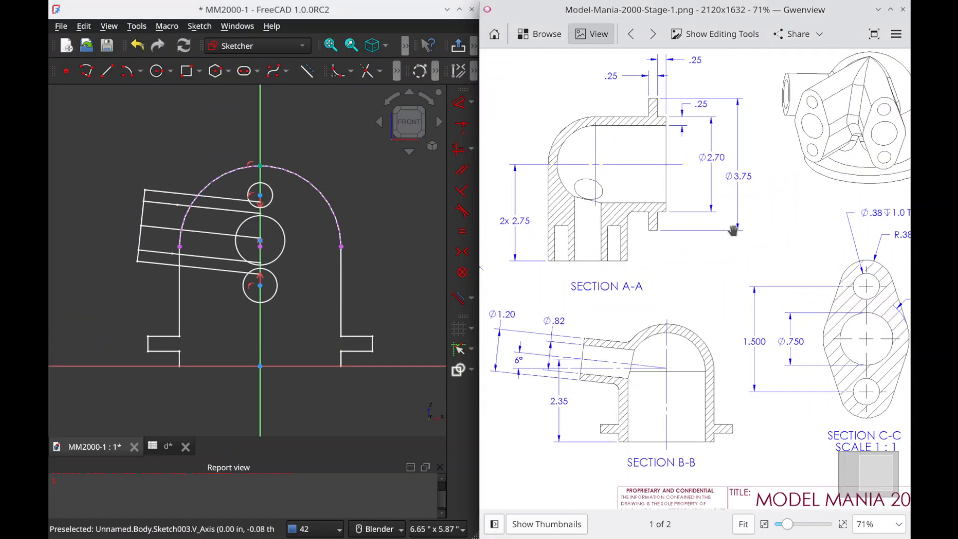
drag(778, 284, 680, 256)
drag(781, 243, 649, 265)
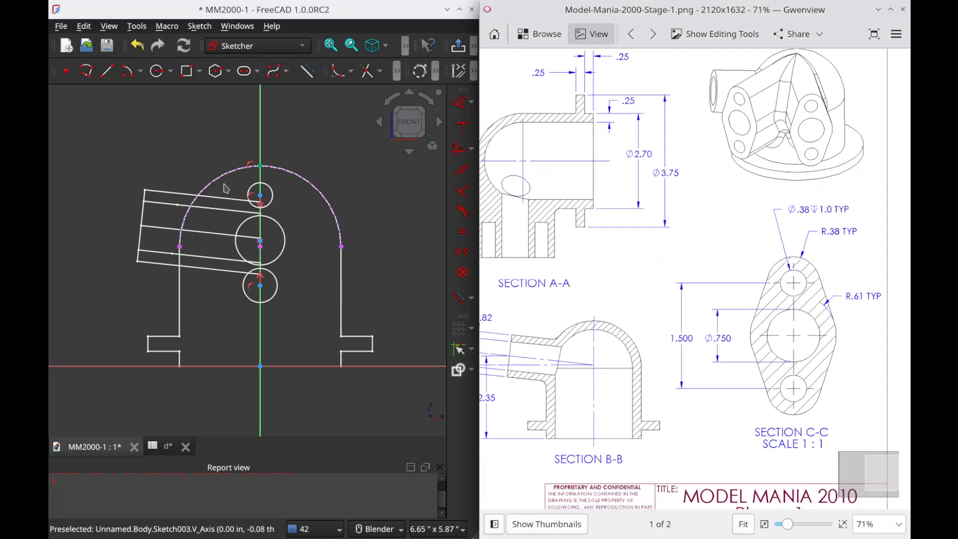
drag(46, 115, 192, 118)
click(139, 140)
click(109, 154)
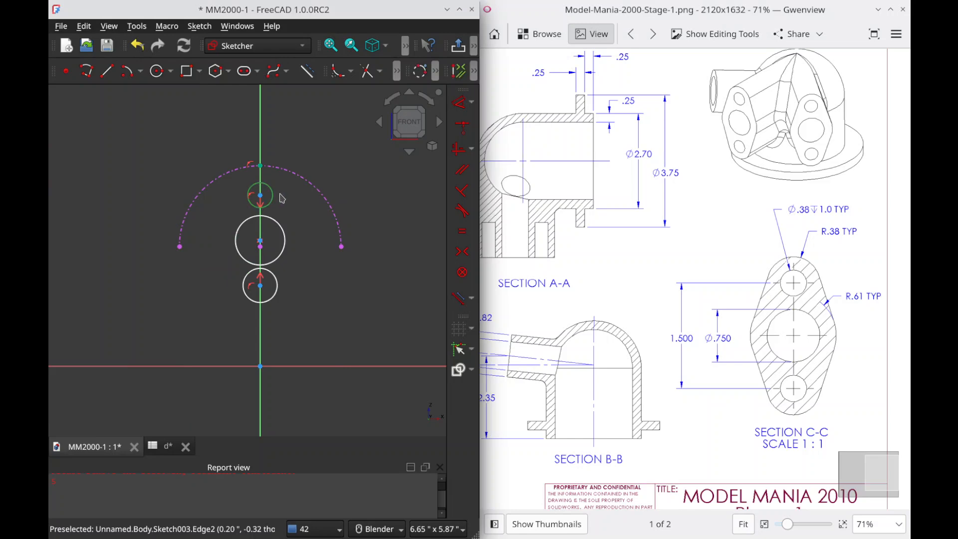
Step: Constrain the upper small circle's diameter to 0.38 in
key(k)
key(o)
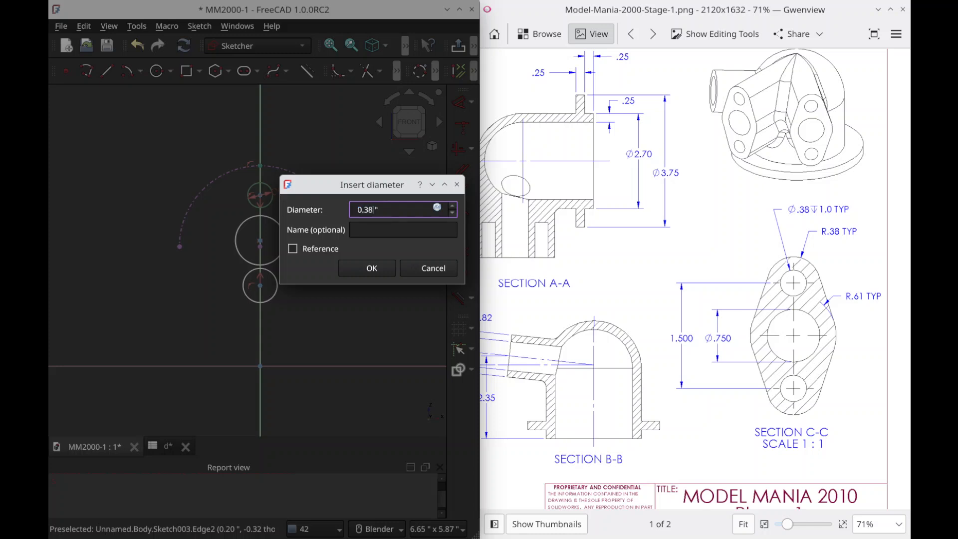
text(0.38)
key(Return)
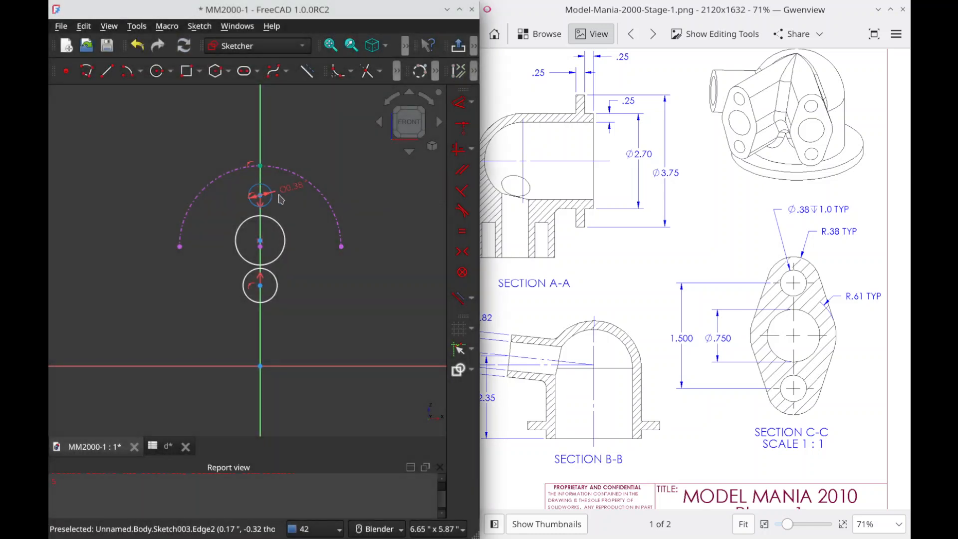
Step: Set the middle circle's diameter to 0.75 in and make the lower circle equal to the upper one
click(288, 238)
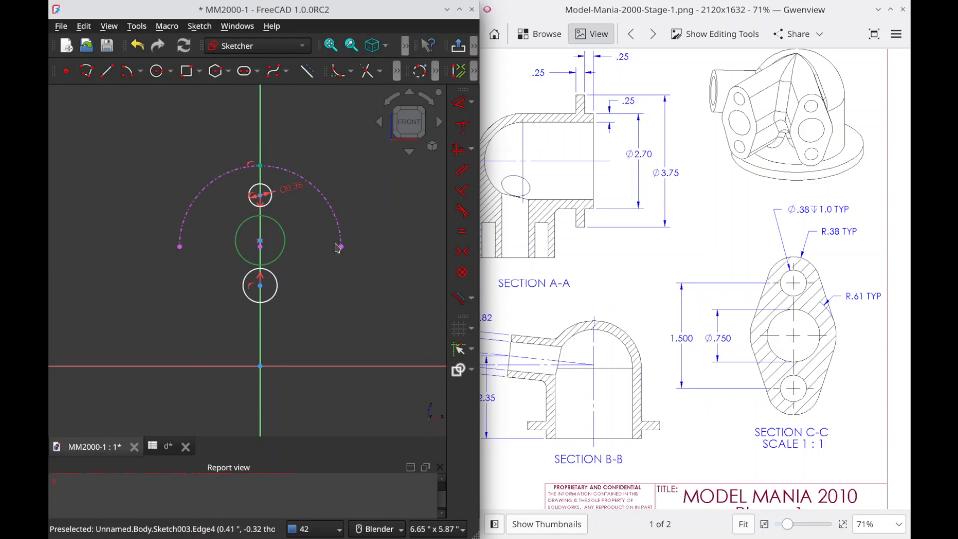
key(k)
key(o)
text(0.75)
key(Return)
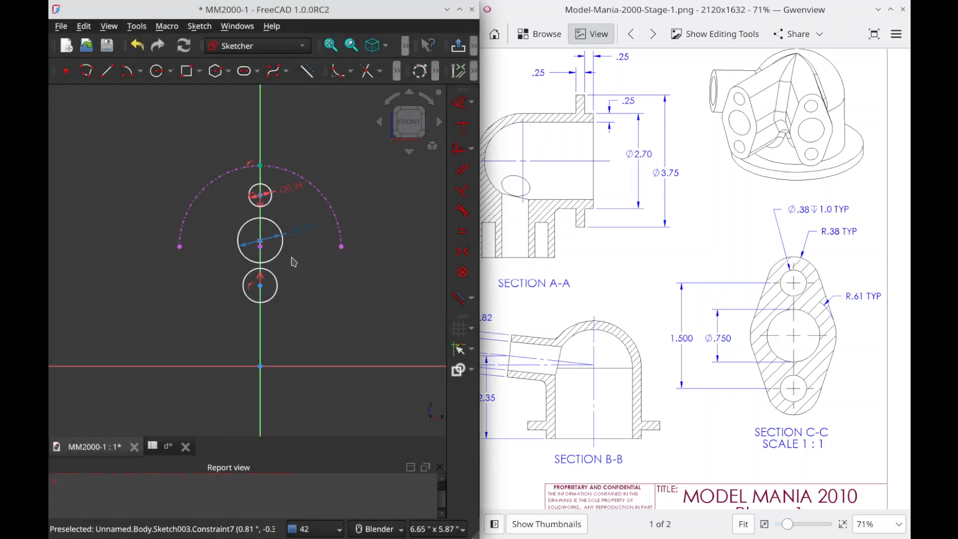
click(277, 287)
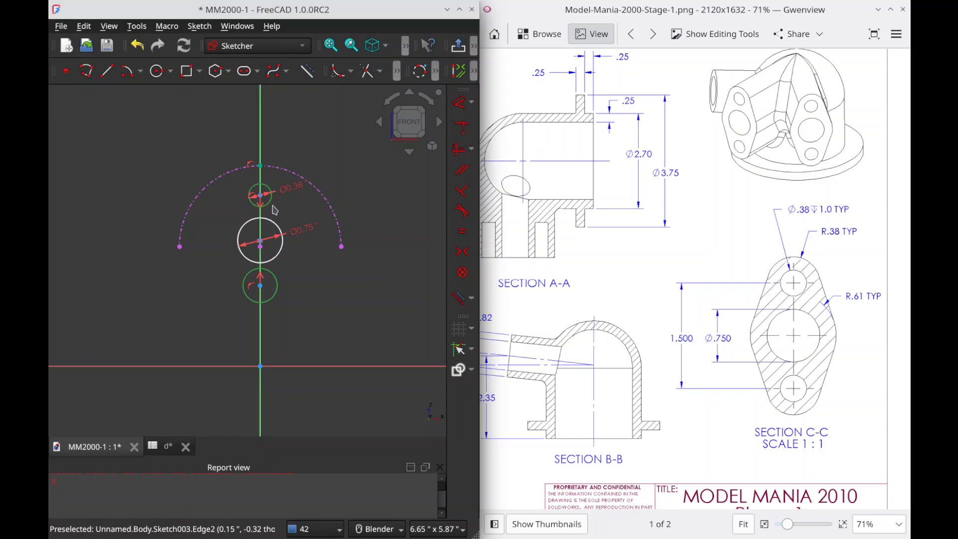
key(e)
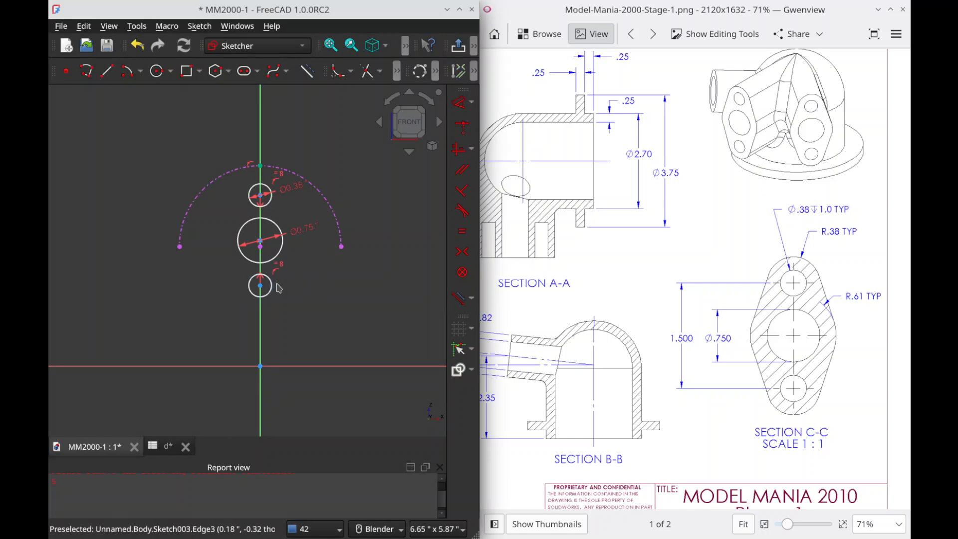
Step: Set the distance between the upper and lower small circles' centres to 1.5 in and move the dimension clear of the circles
click(261, 291)
click(260, 285)
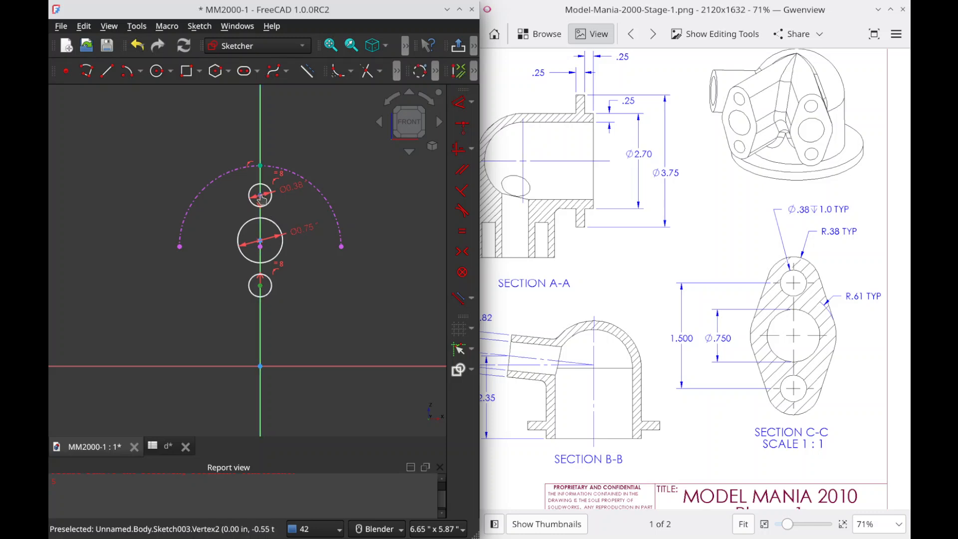
key(i)
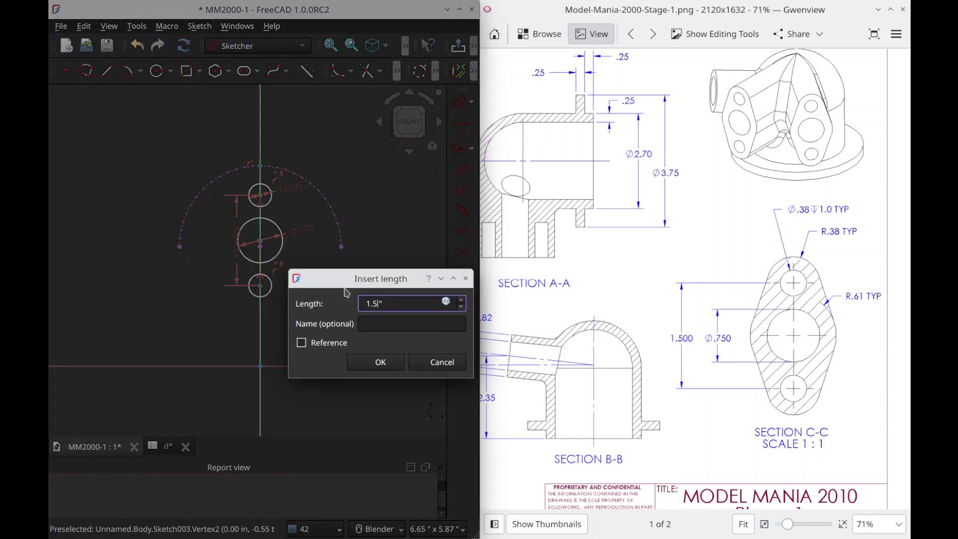
key(Return)
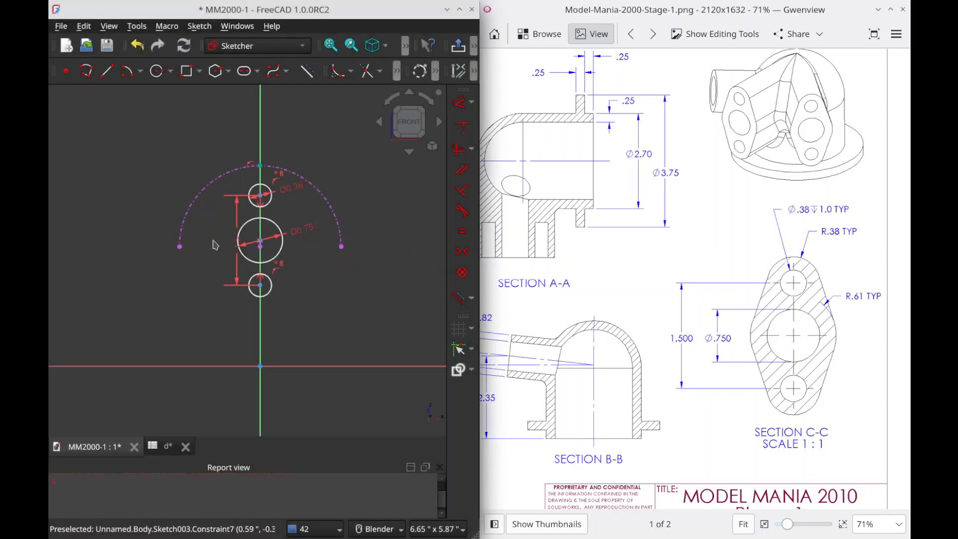
drag(233, 241, 218, 242)
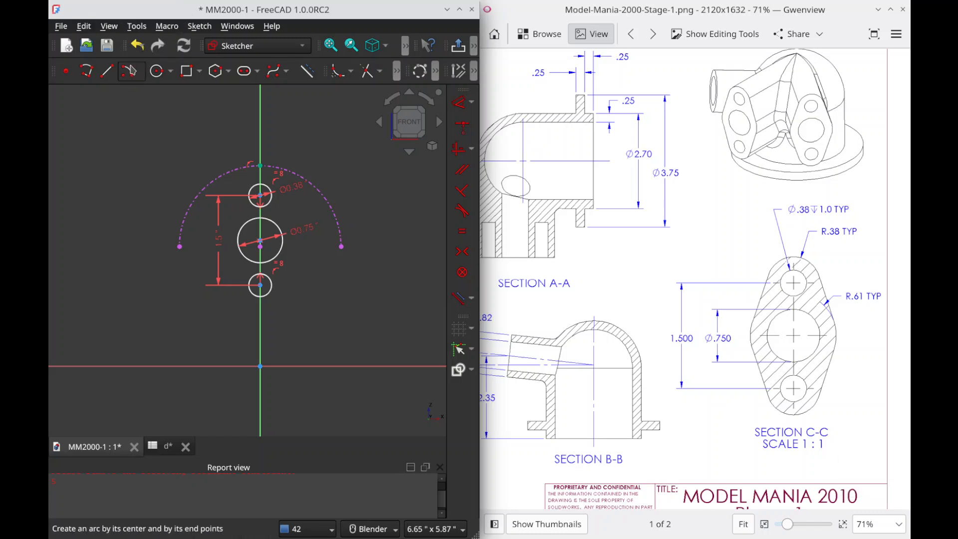
click(128, 72)
click(260, 195)
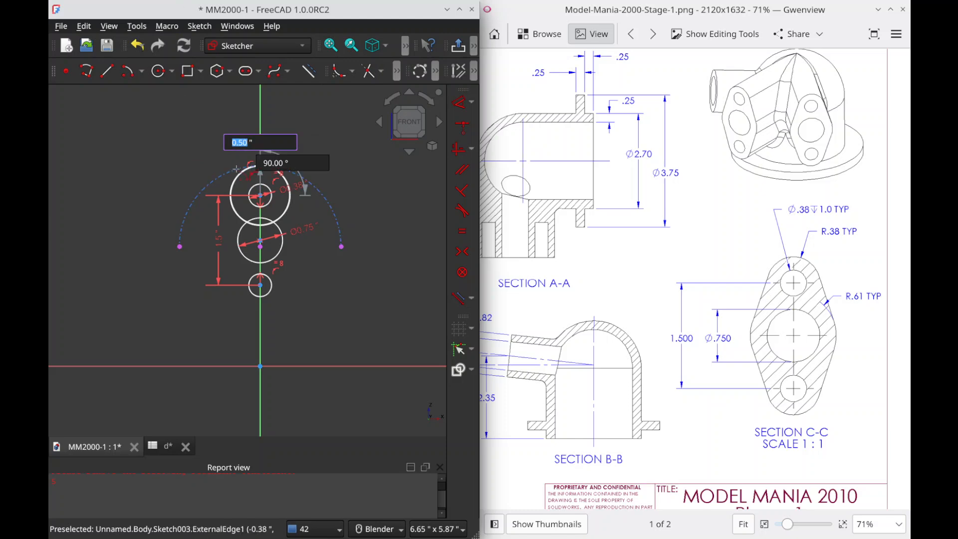
click(236, 169)
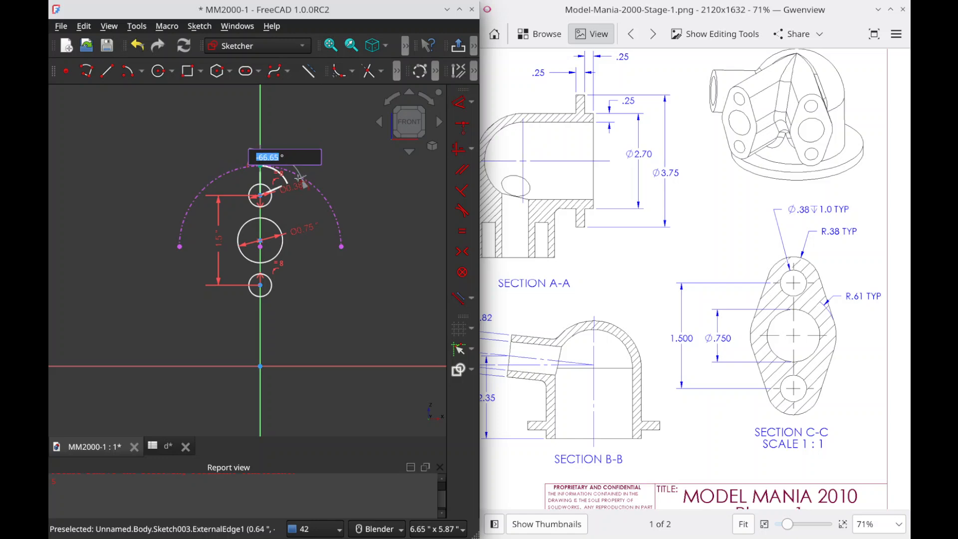
key(Escape)
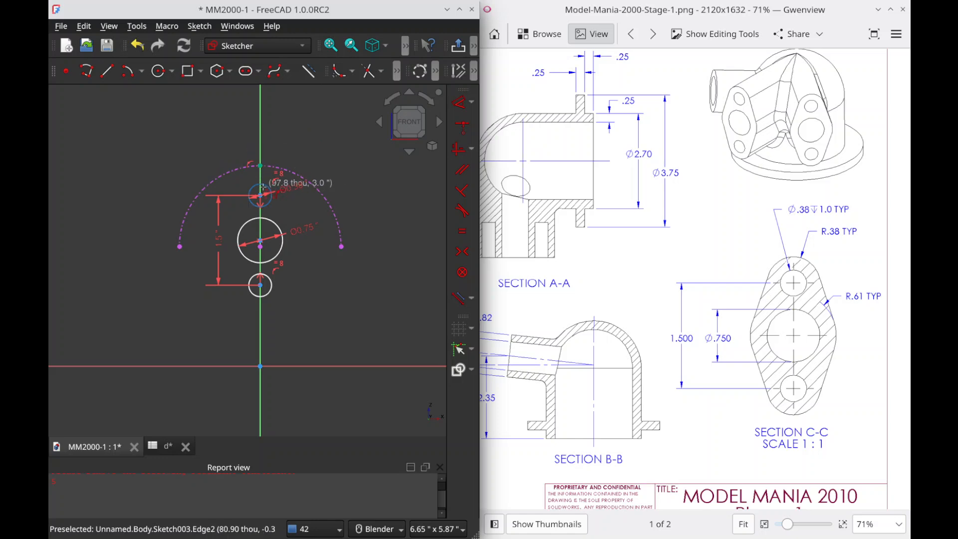
Step: Draw an arc over the upper small circle and another under the lower one, each centred on its circle
click(260, 195)
click(230, 184)
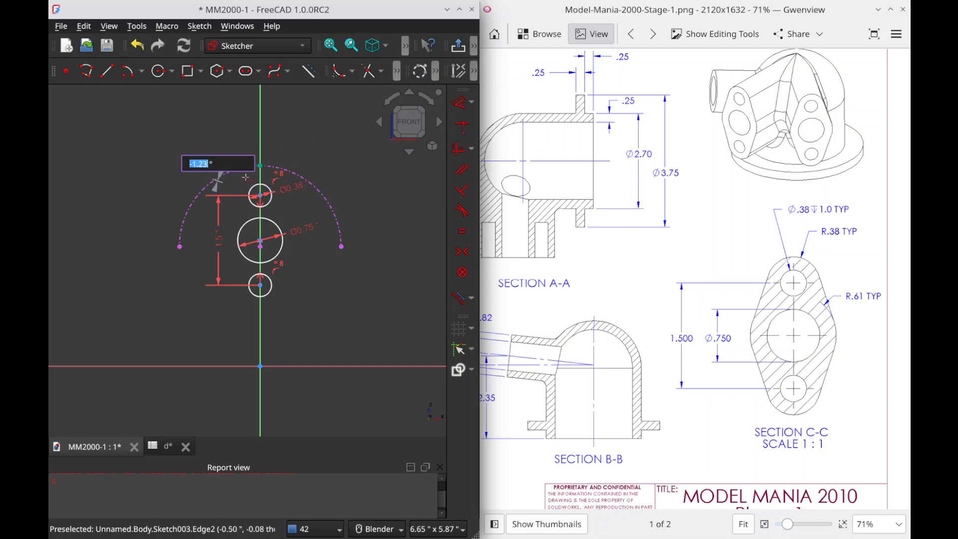
click(287, 177)
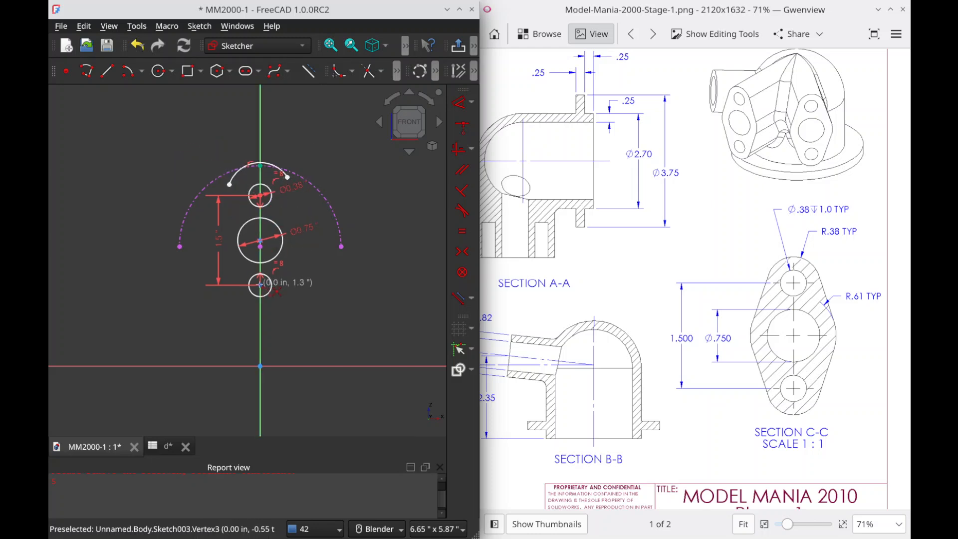
click(260, 283)
click(235, 299)
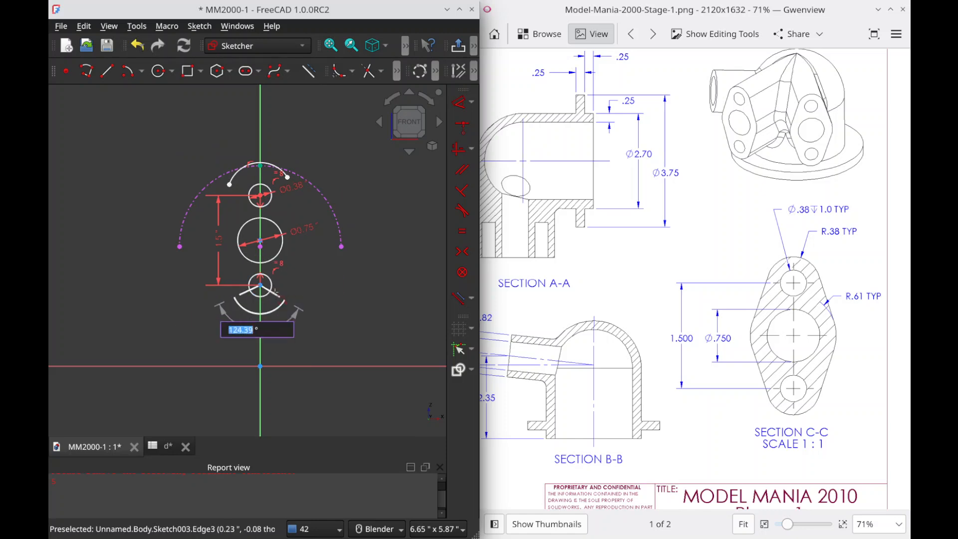
click(286, 292)
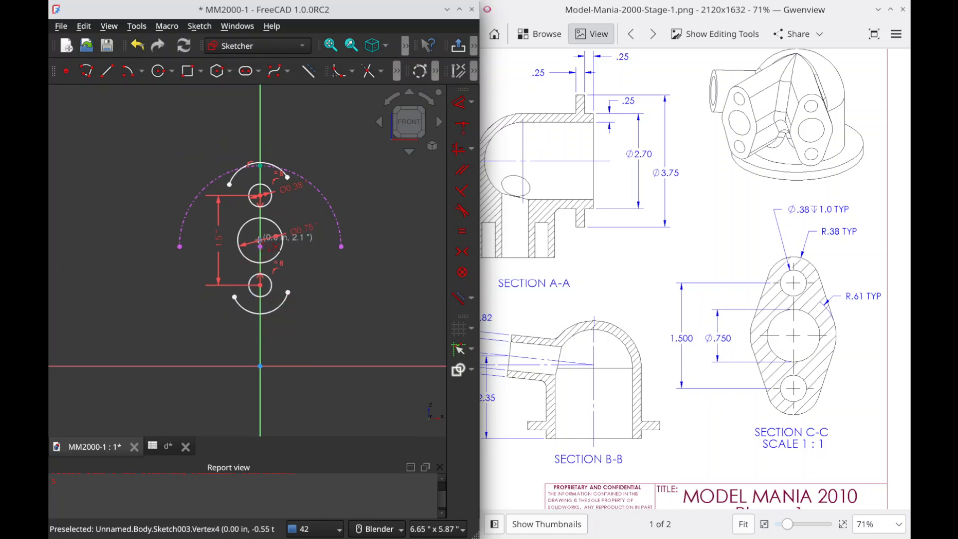
Step: Draw two short arcs flanking the 0.75 in circle on either side, both centred on that circle's centre
click(260, 240)
click(224, 226)
click(227, 260)
click(260, 241)
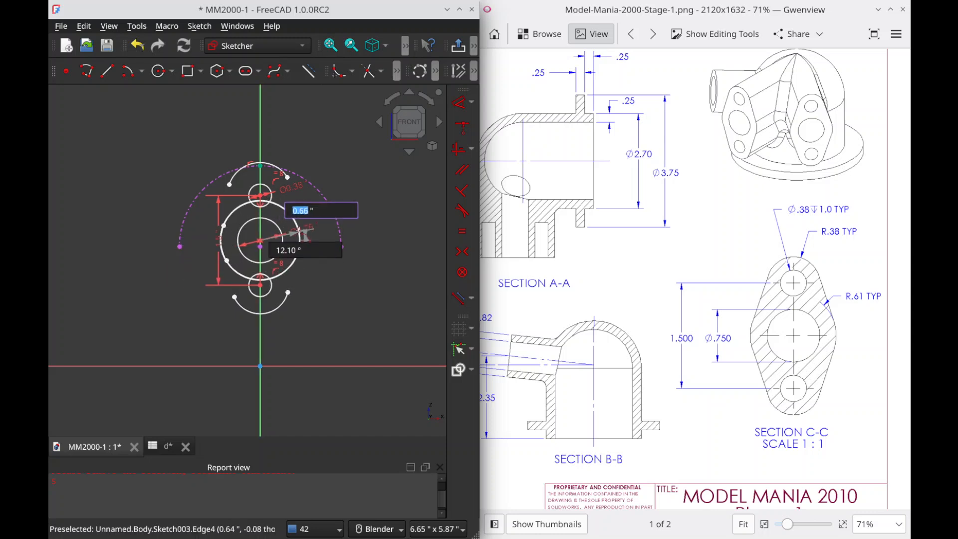
click(300, 230)
click(312, 261)
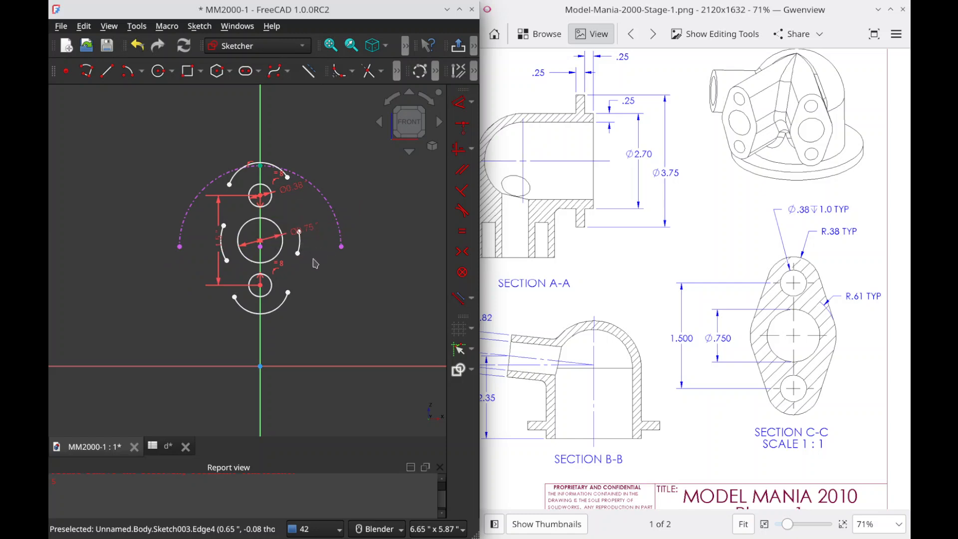
Step: Make the two endpoints of the lower arc symmetric about the vertical axis
click(234, 297)
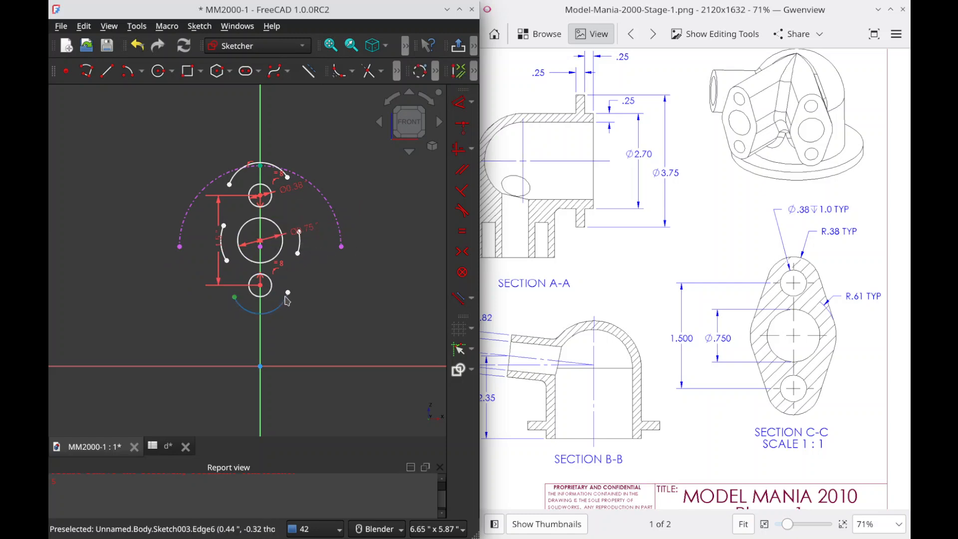
click(288, 293)
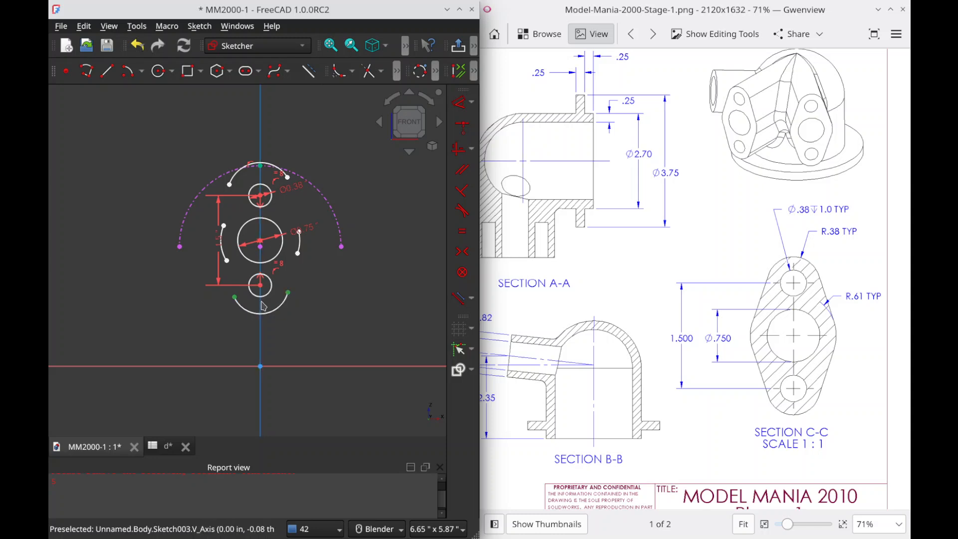
click(261, 306)
key(s)
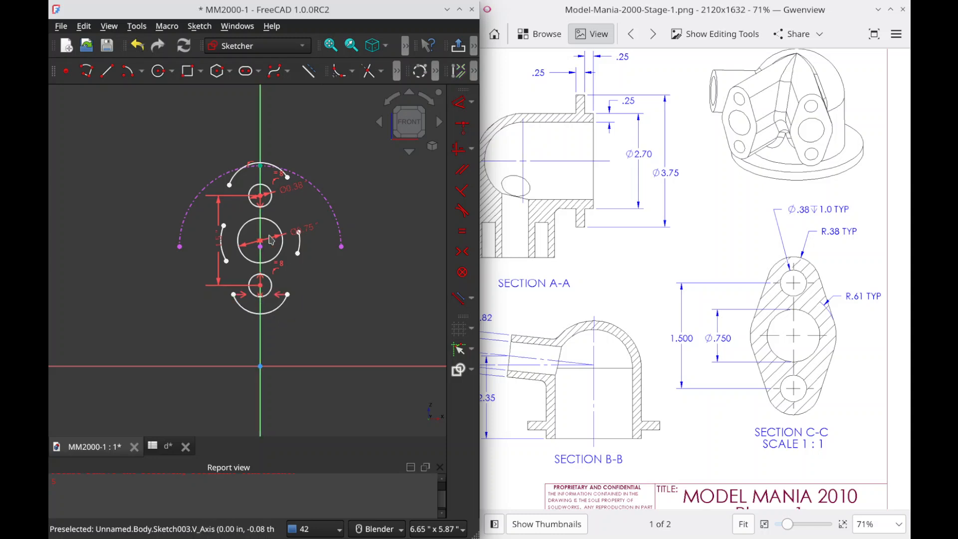
Step: Try to make the left endpoints of the upper and lower arcs symmetric about the middle circle's centre, and undo it
click(229, 185)
click(233, 295)
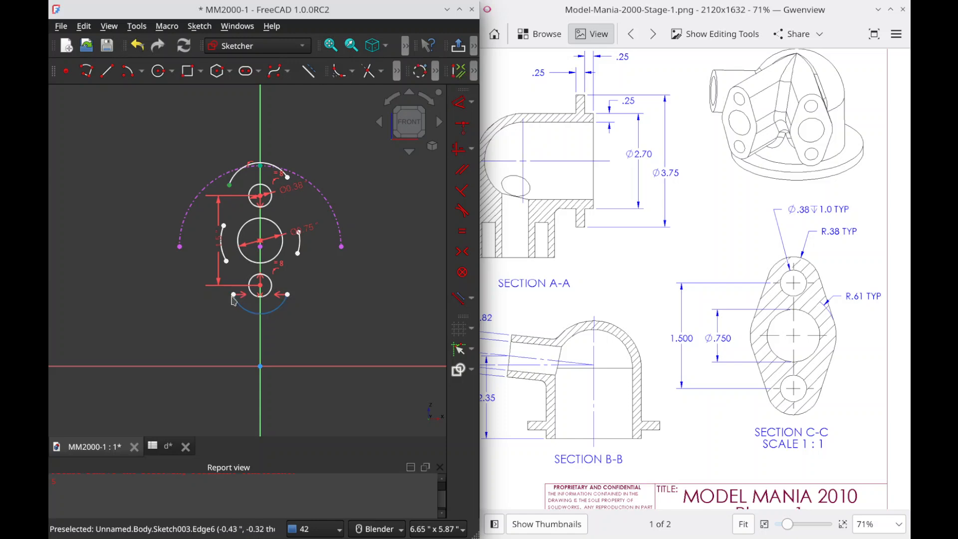
click(260, 240)
key(s)
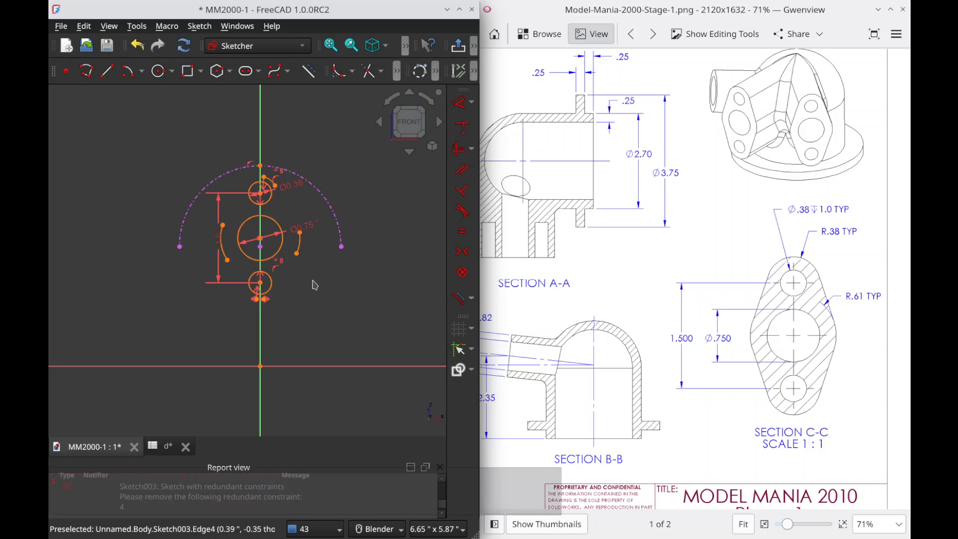
key(ctrl+z)
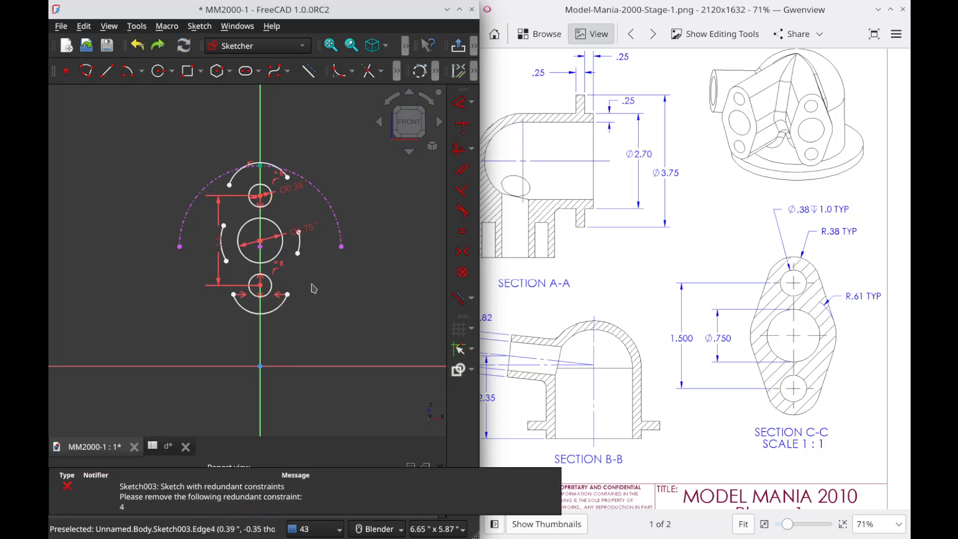
Step: Draw a horizontal construction line across the flange profile, just below the middle circle's centre and extending past both side arcs
click(114, 76)
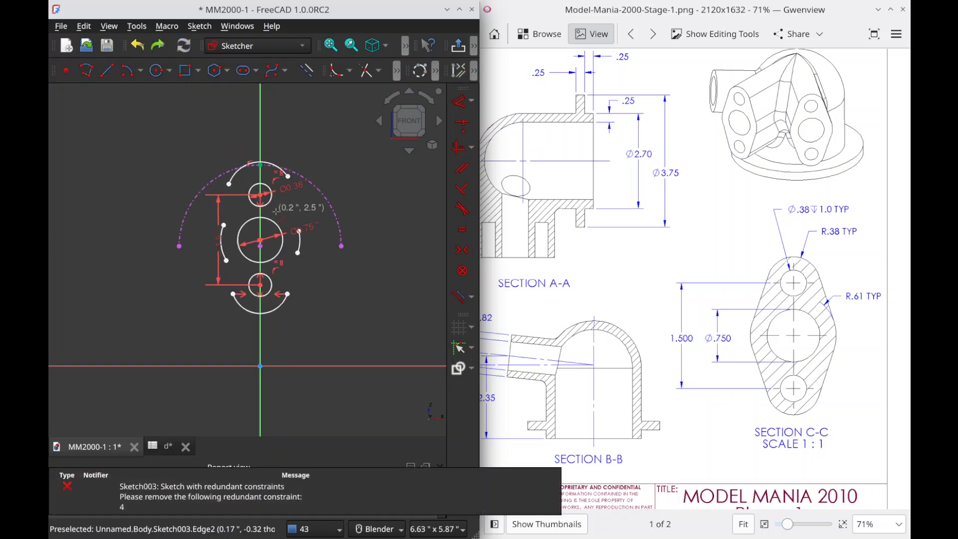
click(377, 247)
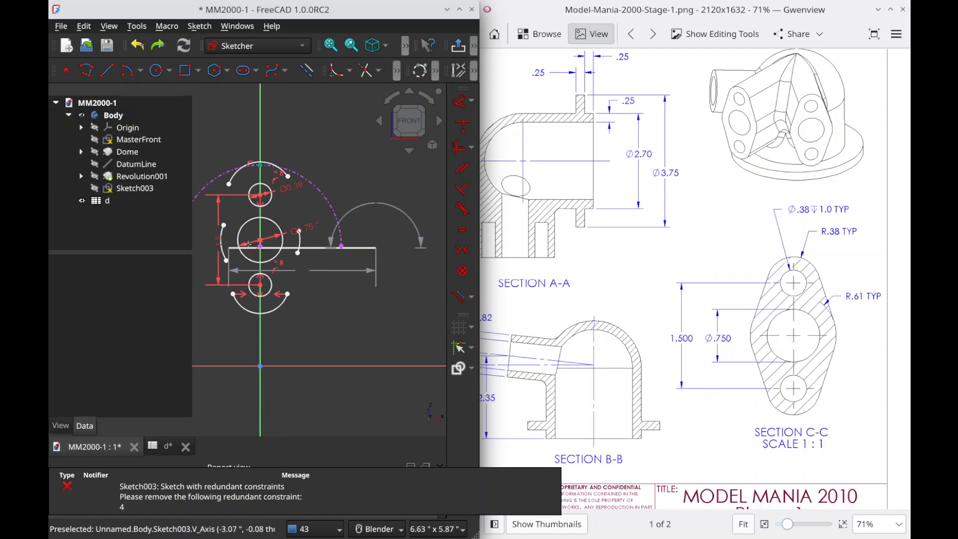
right_click(241, 246)
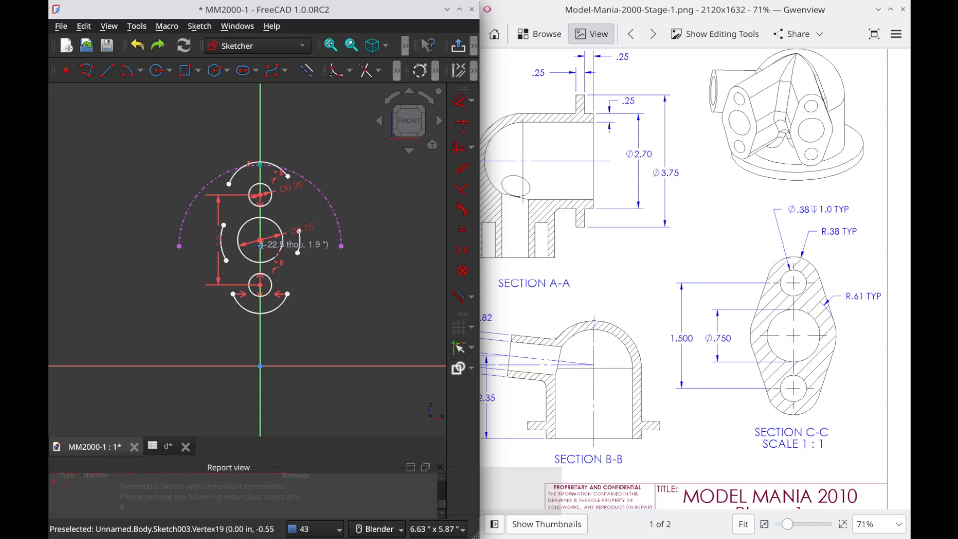
click(366, 247)
click(145, 249)
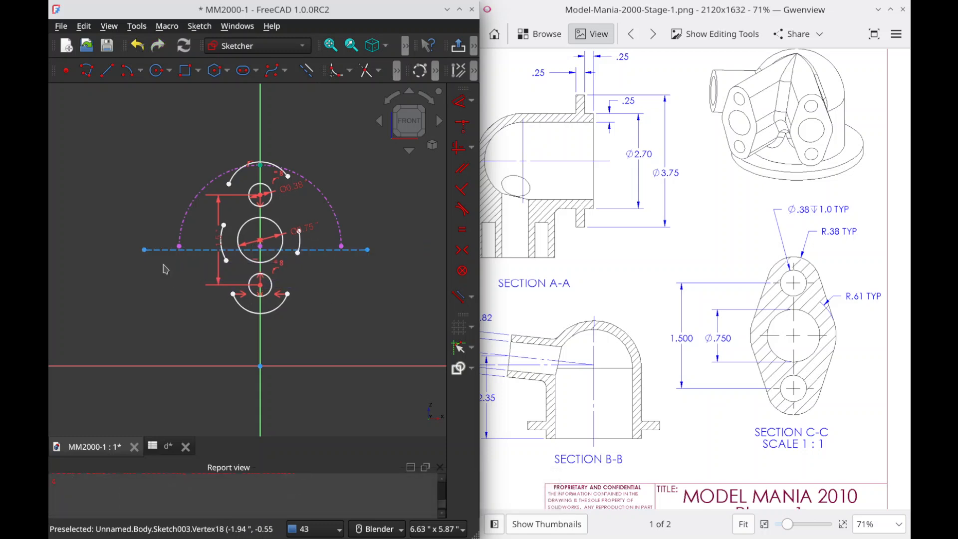
Step: Make the construction line's endpoints symmetric about the vertical axis and delete the redundant constraint 15
click(144, 249)
click(368, 250)
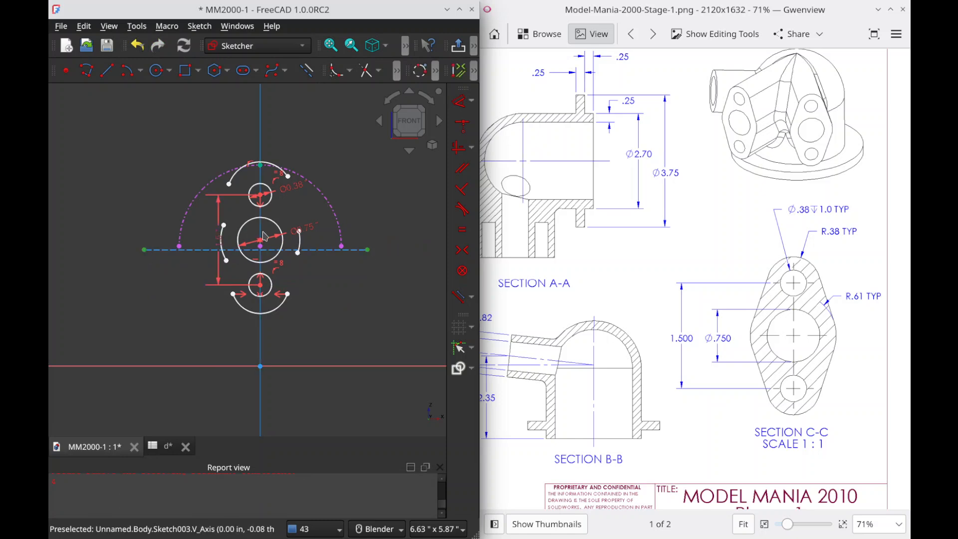
key(s)
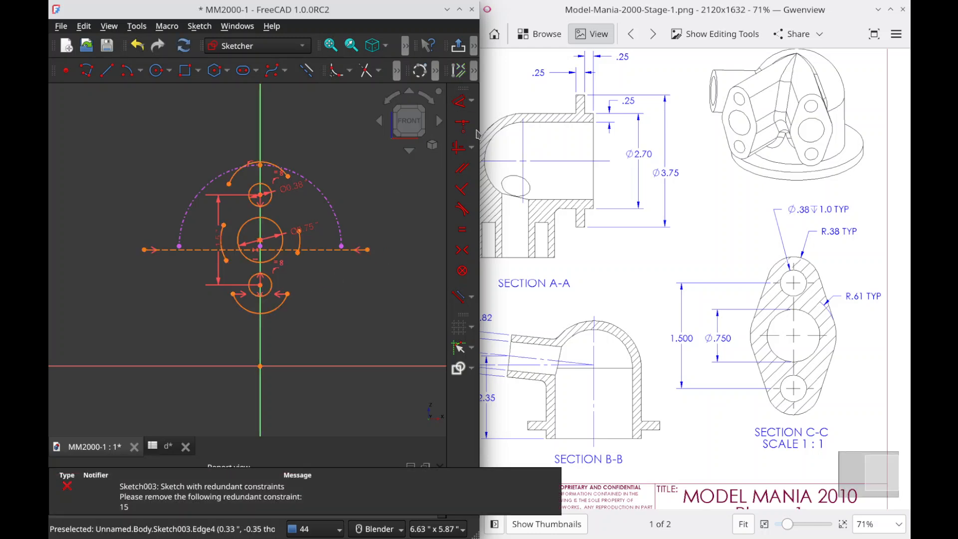
mouse_move(442, 204)
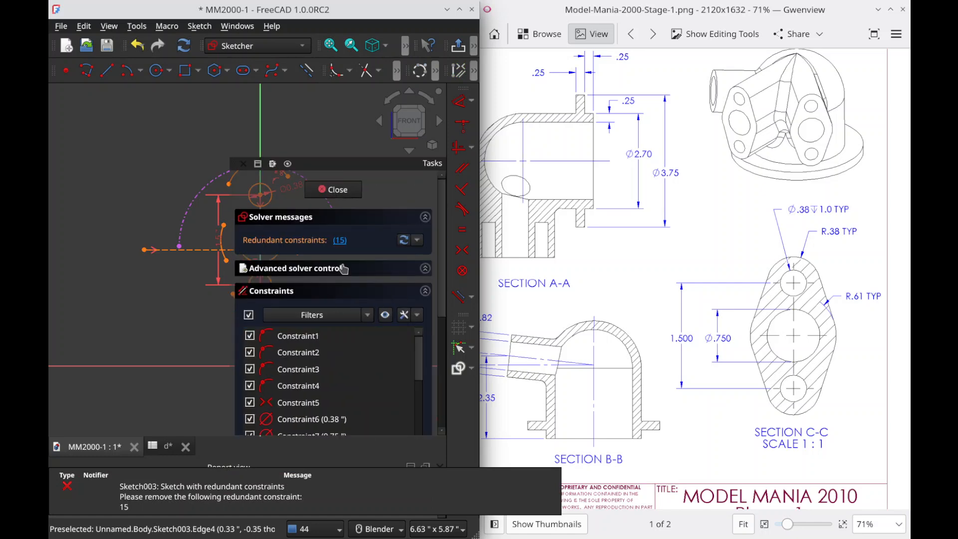
click(341, 241)
key(Delete)
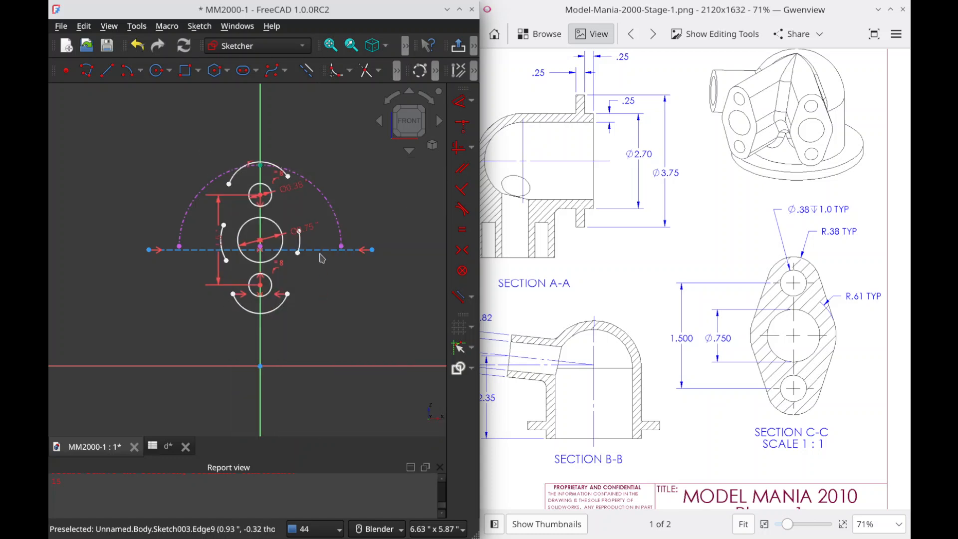
Step: Lengthen the horizontal construction line and constrain the middle circle's centre to lie on it
drag(347, 253, 357, 281)
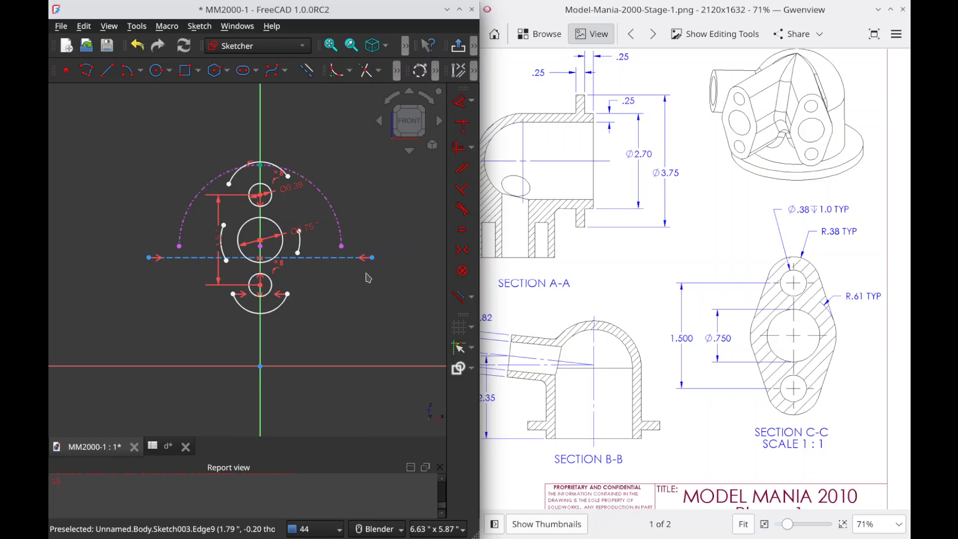
drag(350, 257, 409, 258)
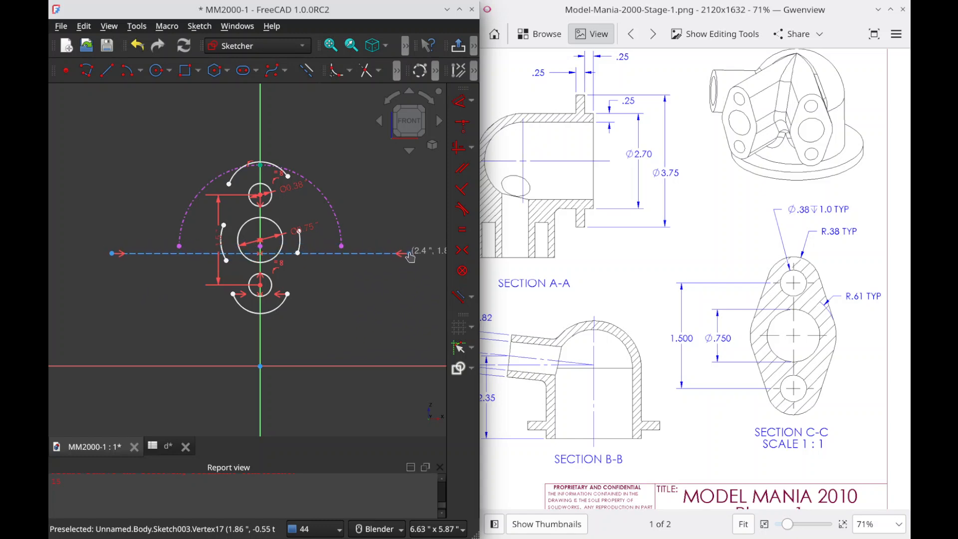
drag(409, 257, 410, 257)
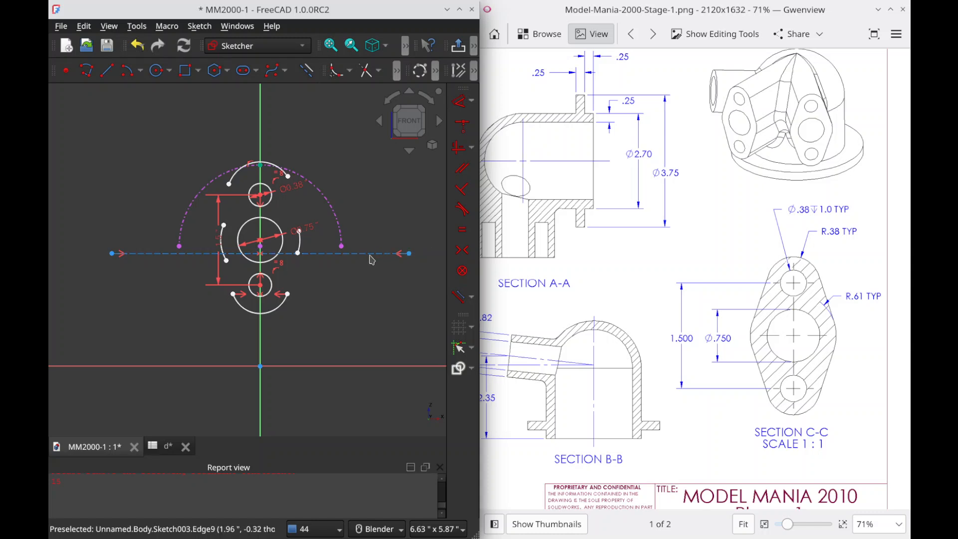
click(318, 255)
click(260, 241)
key(c)
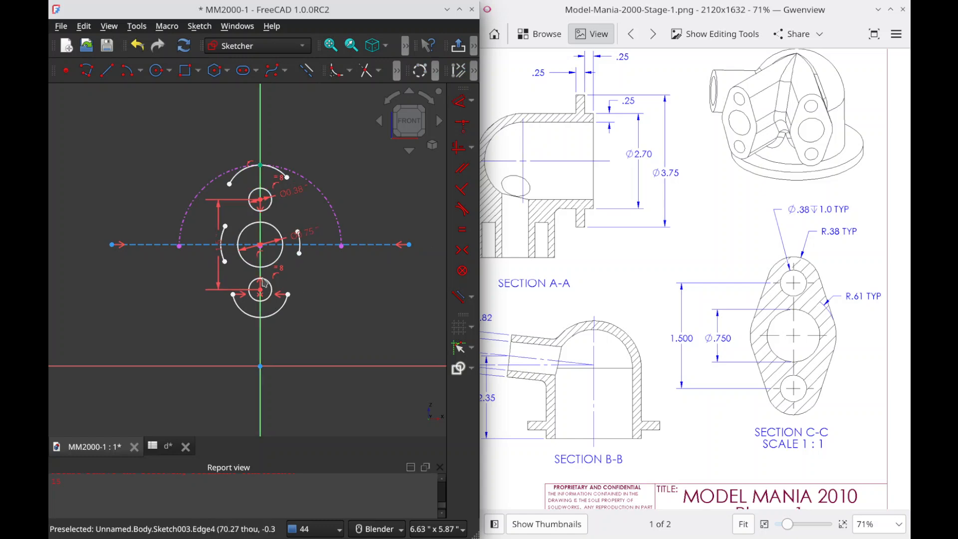
Step: Resolve the over-constrained sketch by deleting the redundant constraint 4
click(260, 167)
drag(260, 166, 273, 171)
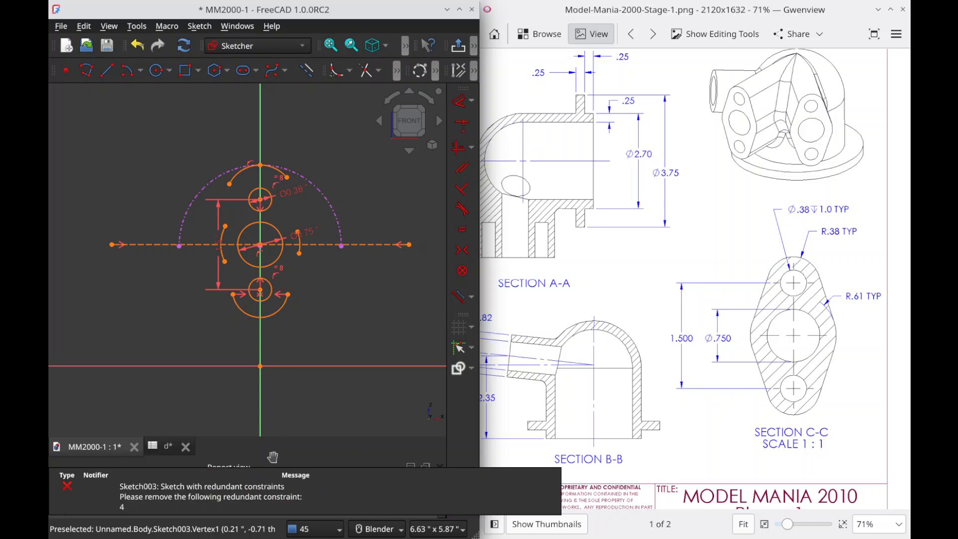
mouse_move(442, 201)
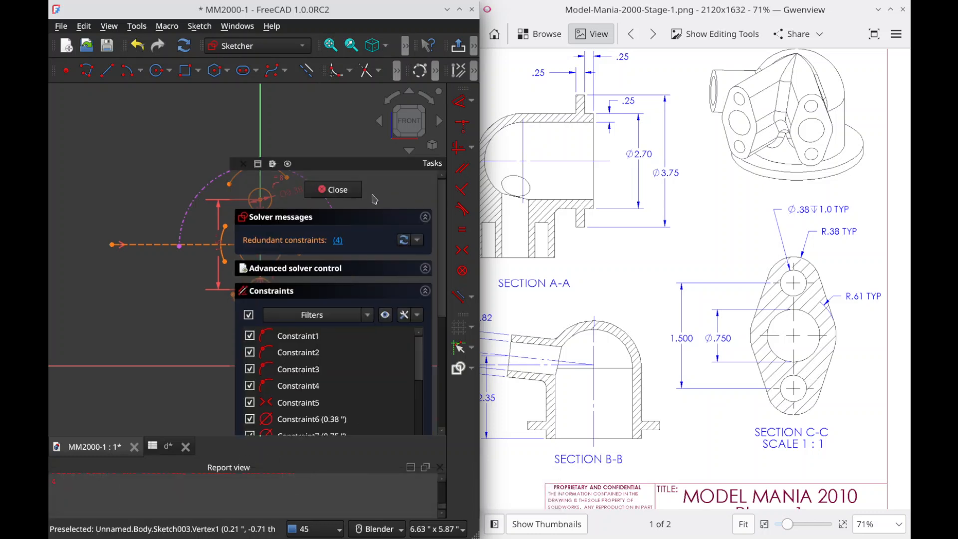
click(338, 243)
key(Delete)
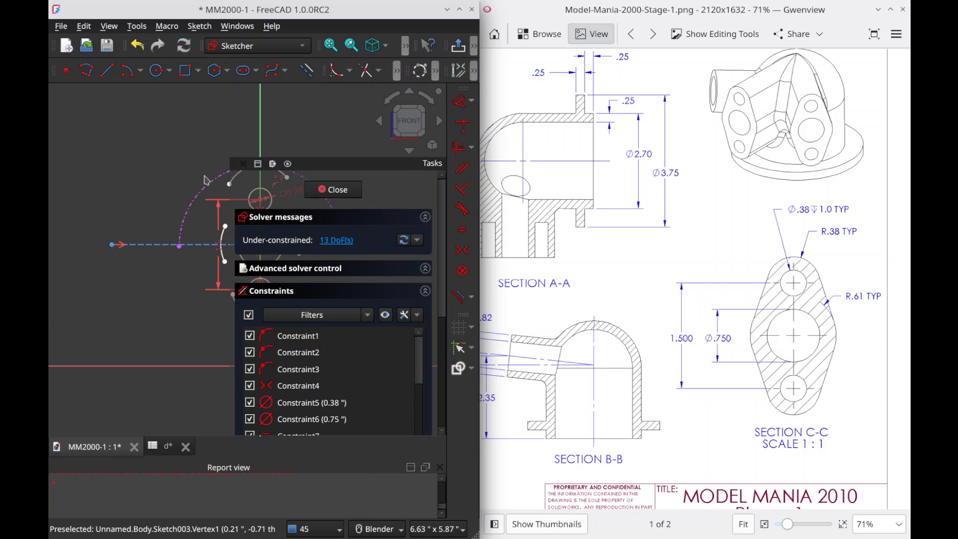
Step: Make the left endpoints of the upper and lower outline arcs symmetric about the horizontal construction line
click(244, 182)
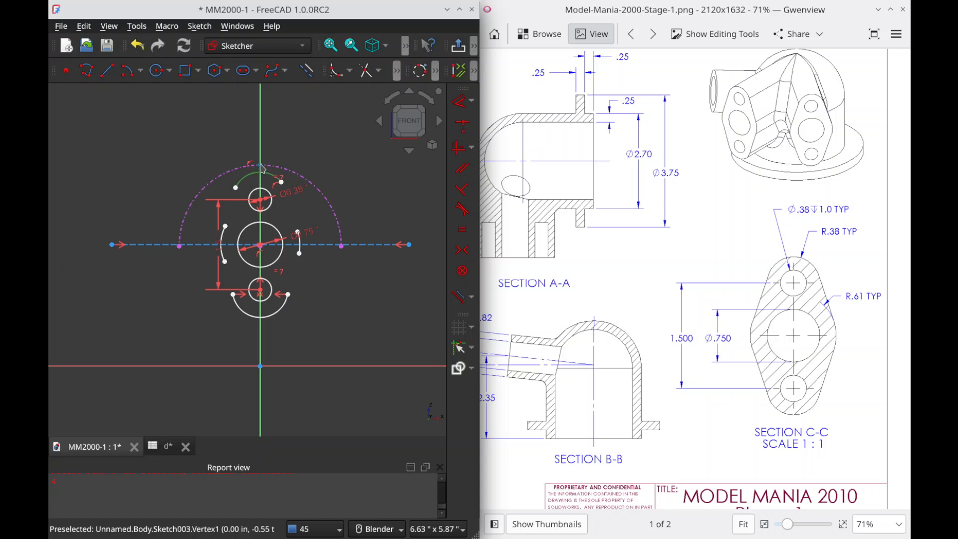
click(239, 184)
click(235, 188)
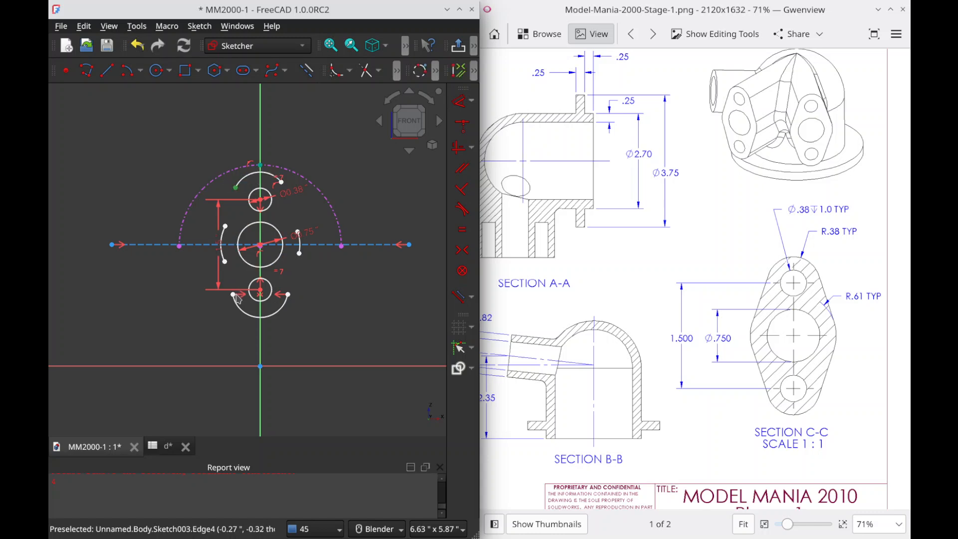
click(233, 295)
key(s)
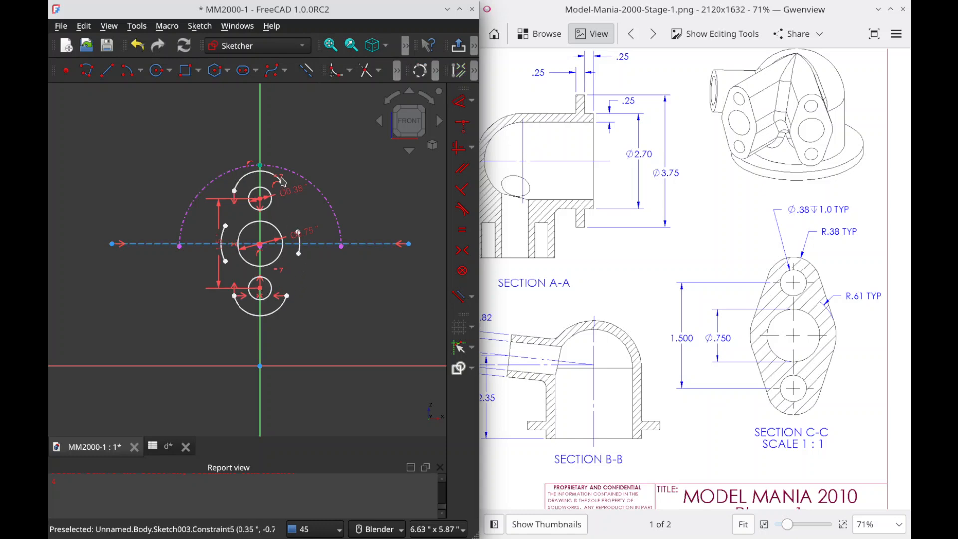
Step: Make the upper arc's endpoints symmetric about the vertical axis and delete the redundant constraint 3
click(234, 191)
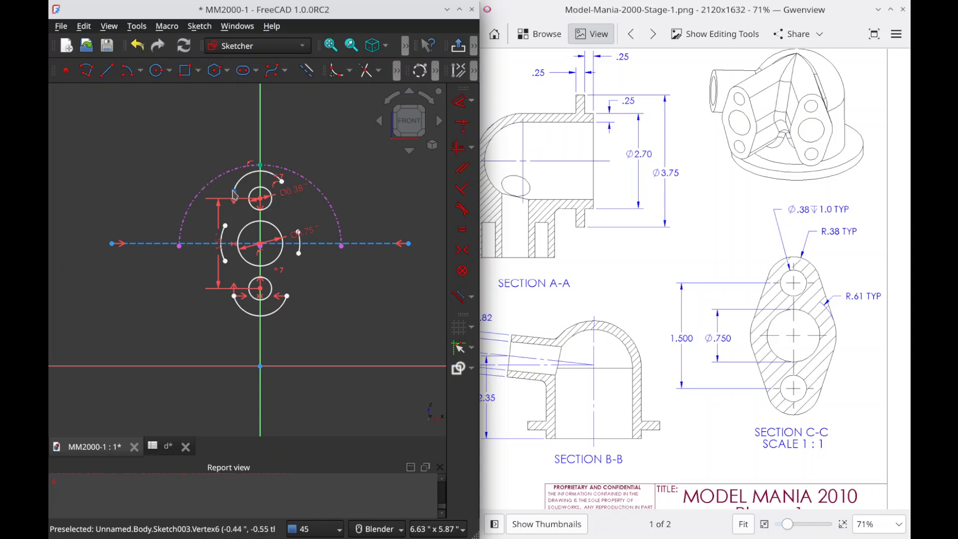
scroll(282, 185, up, 3)
click(282, 181)
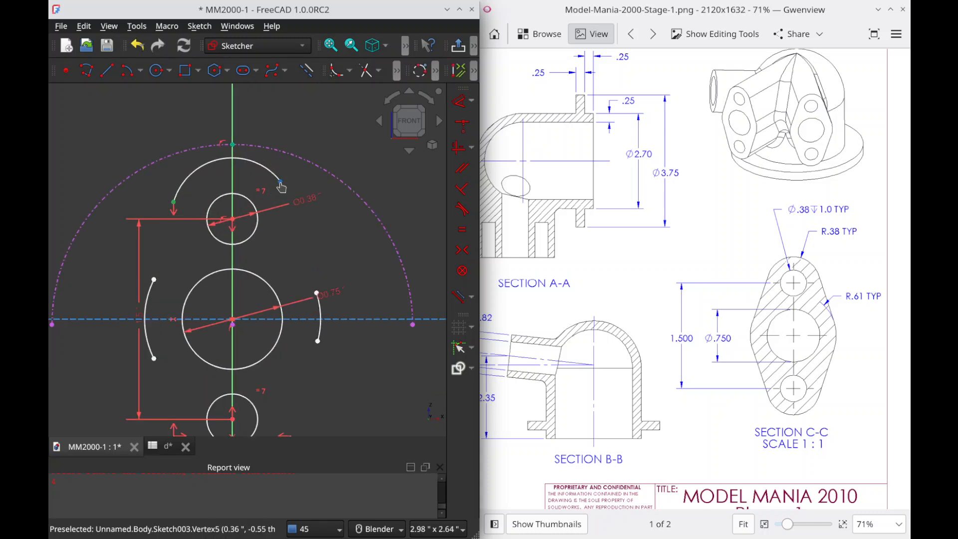
click(233, 128)
key(s)
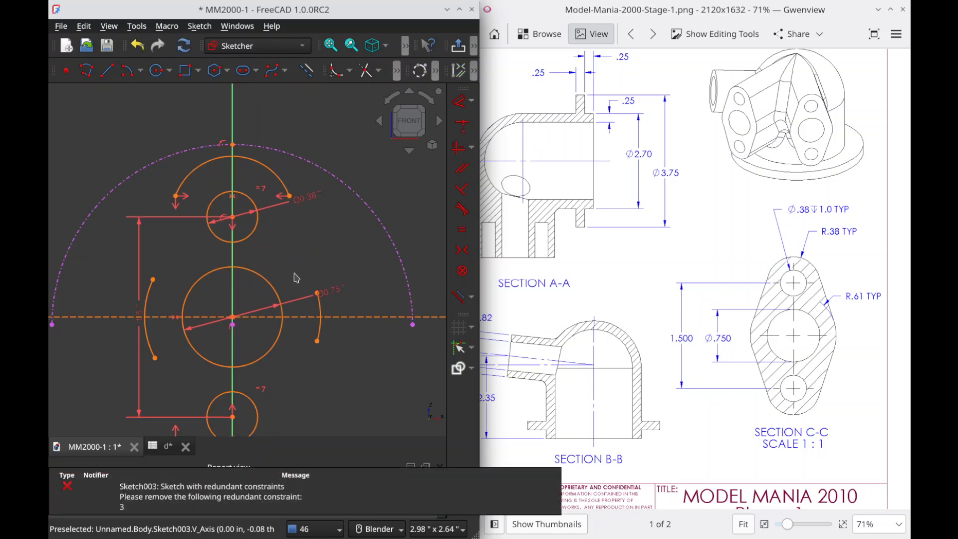
mouse_move(440, 228)
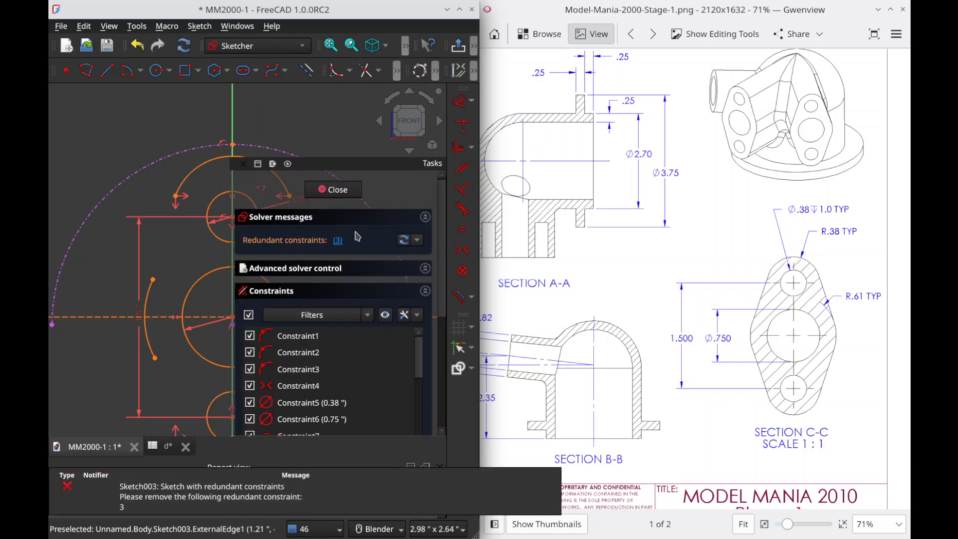
click(340, 240)
key(Delete)
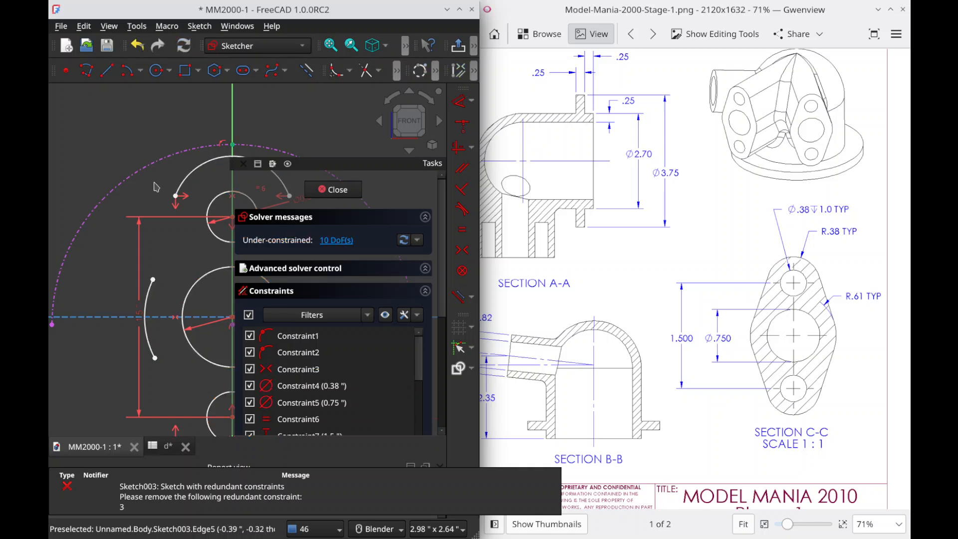
Step: Constrain the upper outline arc to the topmost point of the external reference arc and check the flange position in the drawing's front view
scroll(297, 88, down, 2)
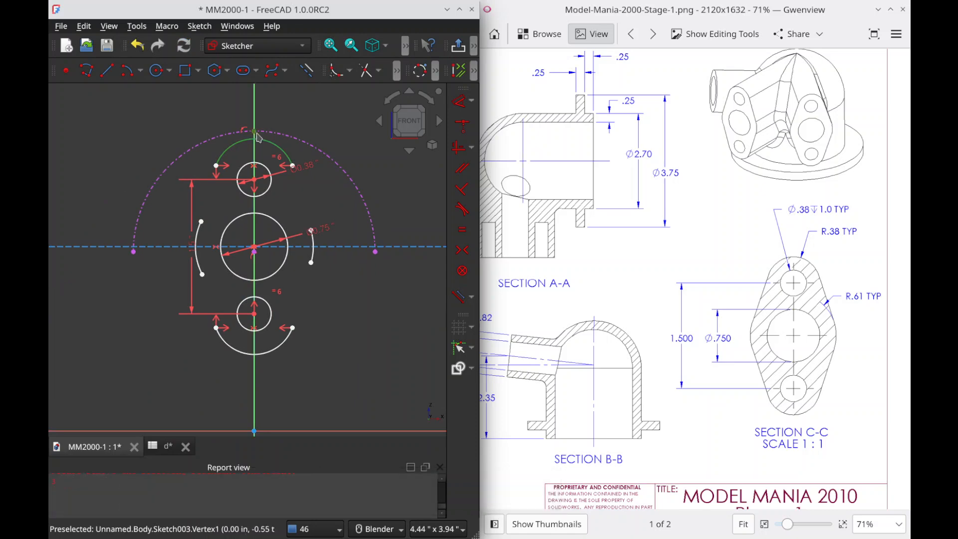
drag(289, 169, 296, 162)
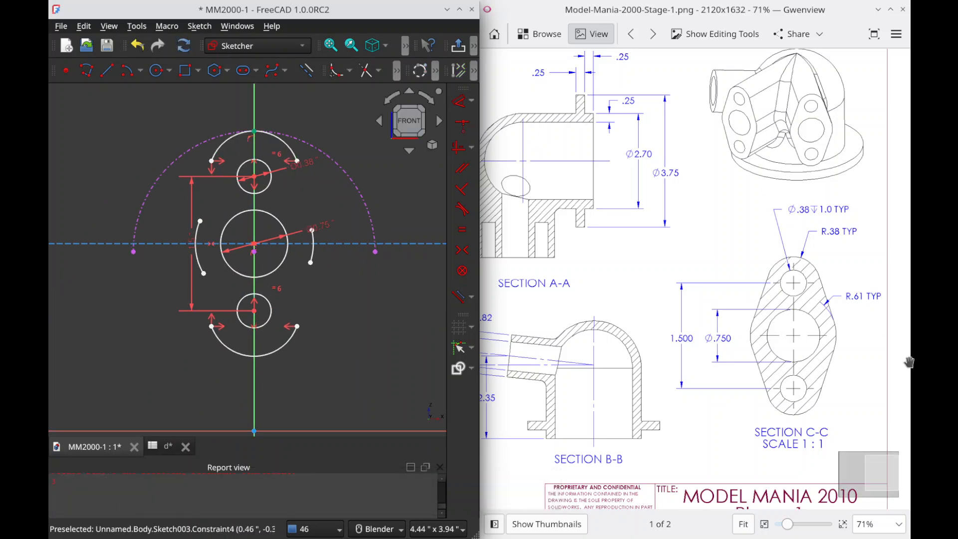
scroll(678, 324, left, 6)
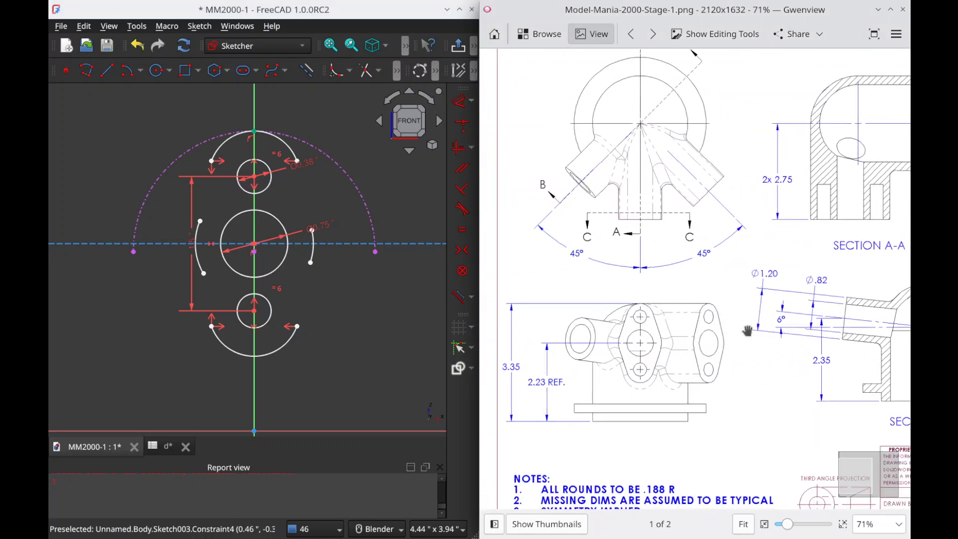
drag(746, 331, 412, 347)
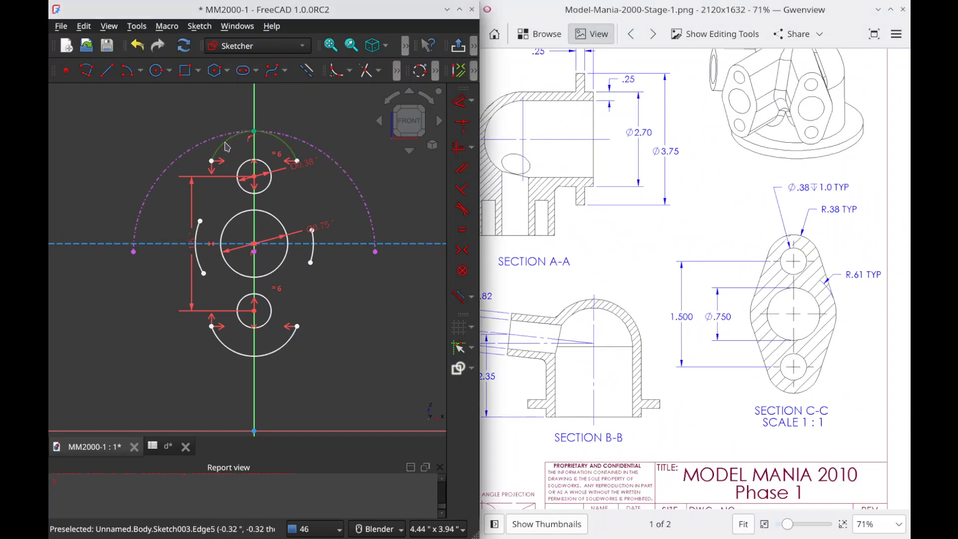
Step: Constrain the upper outline arc's radius to 0.38 in
key(k)
key(r)
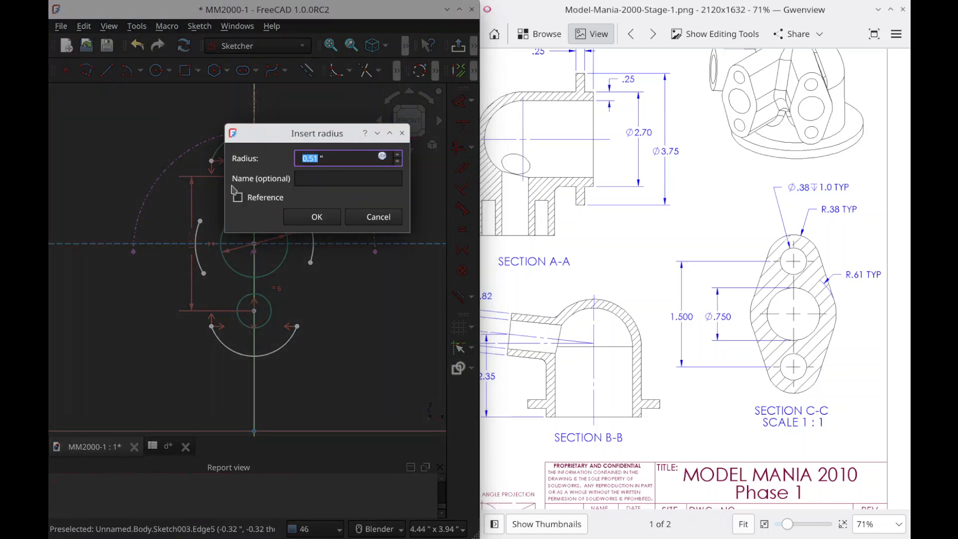
text(0.38)
key(Return)
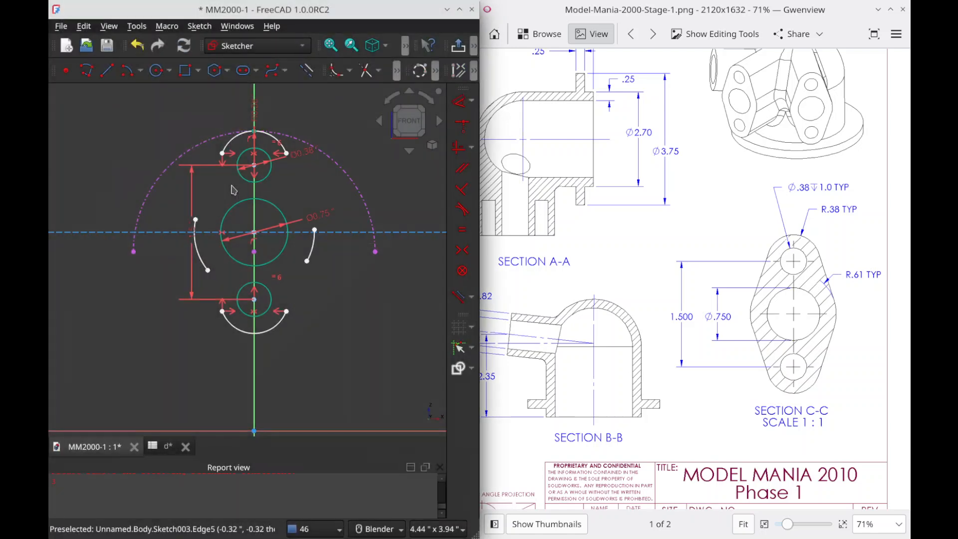
Step: Try to constrain the lower outline arc's radius equal to the upper arc's
click(248, 334)
key(e)
mouse_move(440, 236)
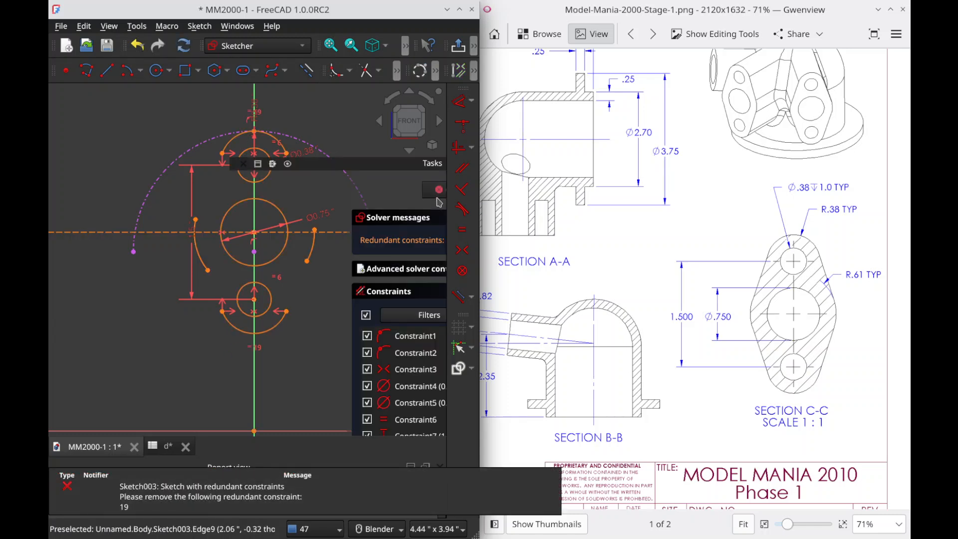
key(ctrl+z)
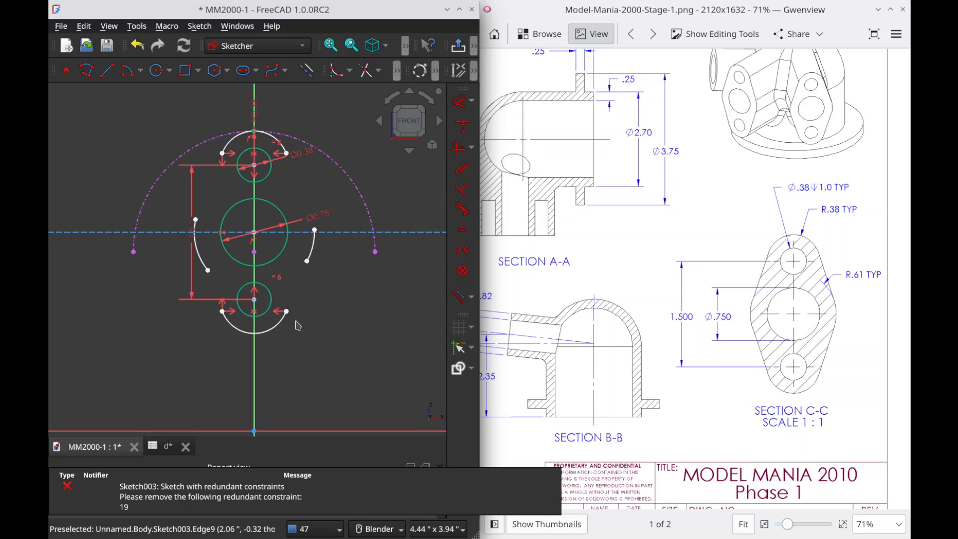
Step: Make the endpoints of each side arc symmetric about the horizontal construction line
click(196, 220)
click(204, 233)
key(s)
click(315, 231)
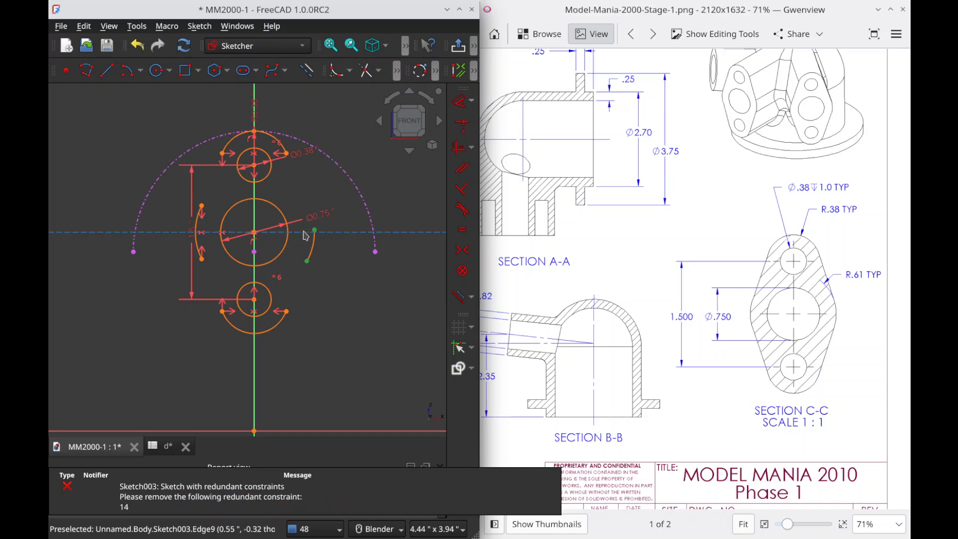
key(s)
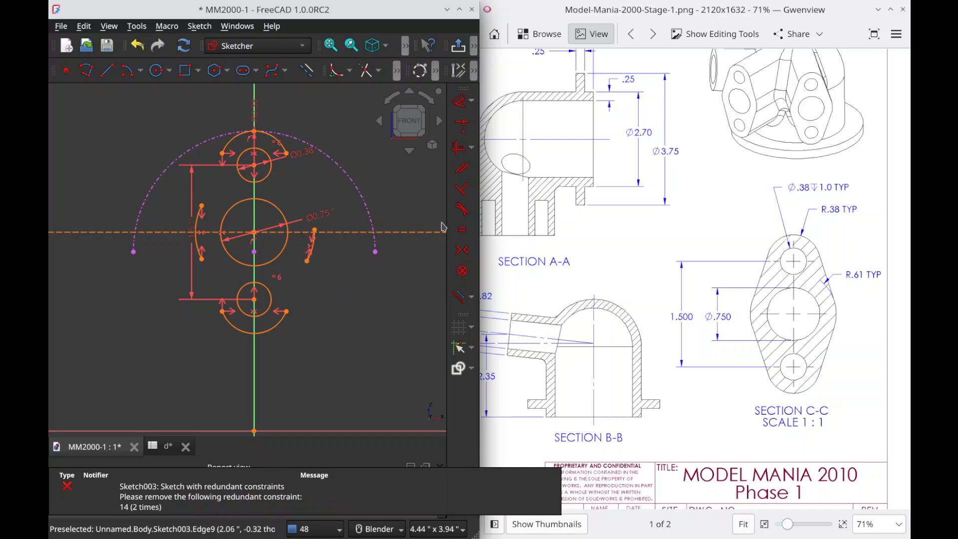
Step: Resolve the over-constrained sketch by deleting the redundant constraints 14 and 19
click(343, 244)
key(Delete)
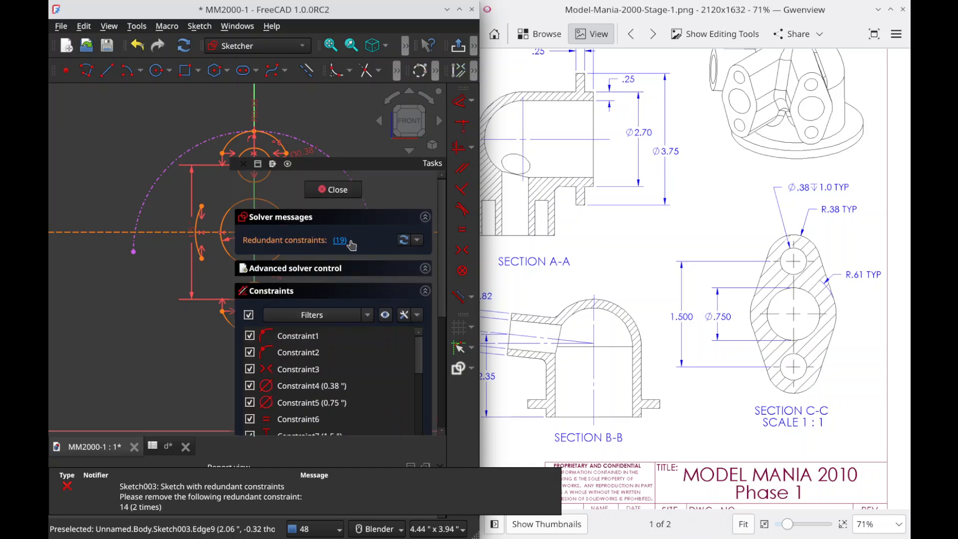
click(342, 242)
key(Delete)
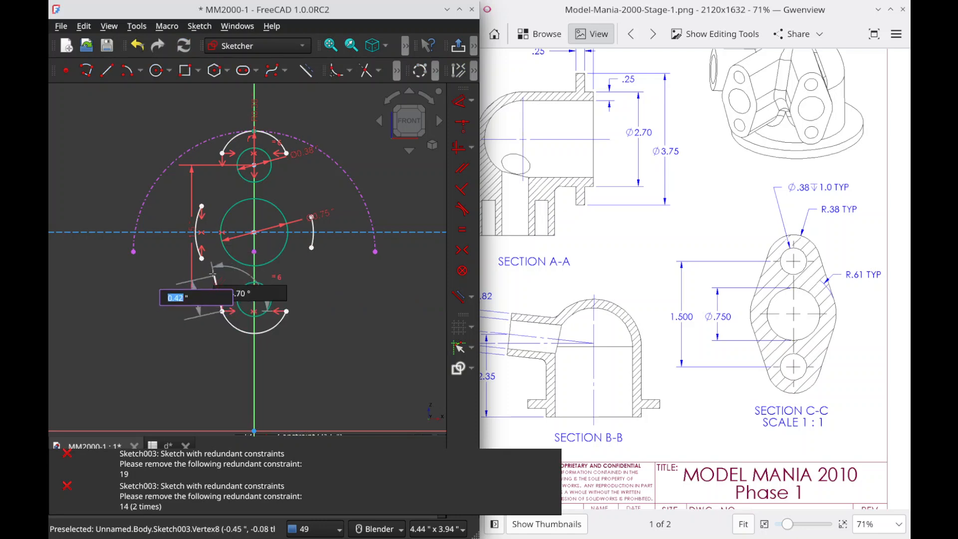
Step: Close the flange outline with four straight lines joining the side arcs' endpoints to the upper and lower arcs' endpoints
click(222, 310)
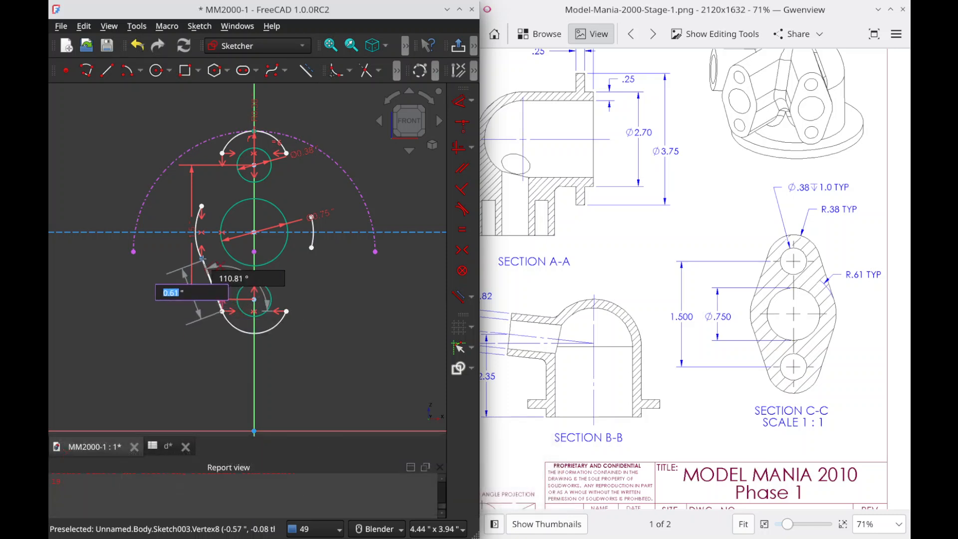
click(203, 255)
click(201, 206)
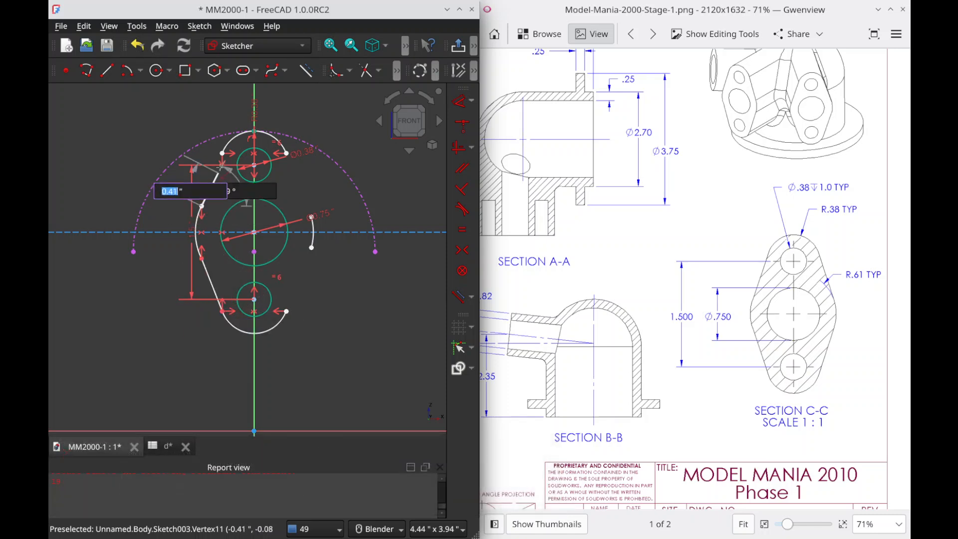
click(222, 154)
click(285, 153)
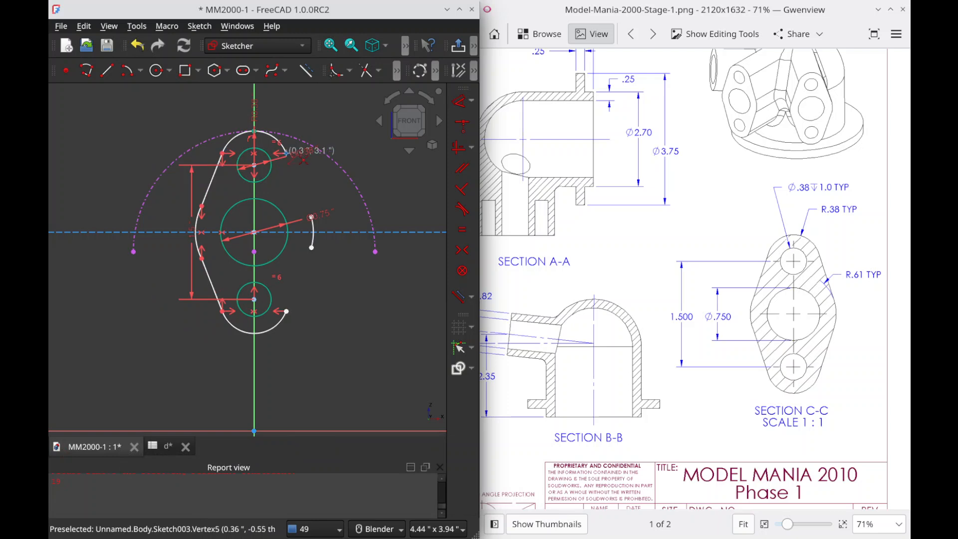
click(312, 217)
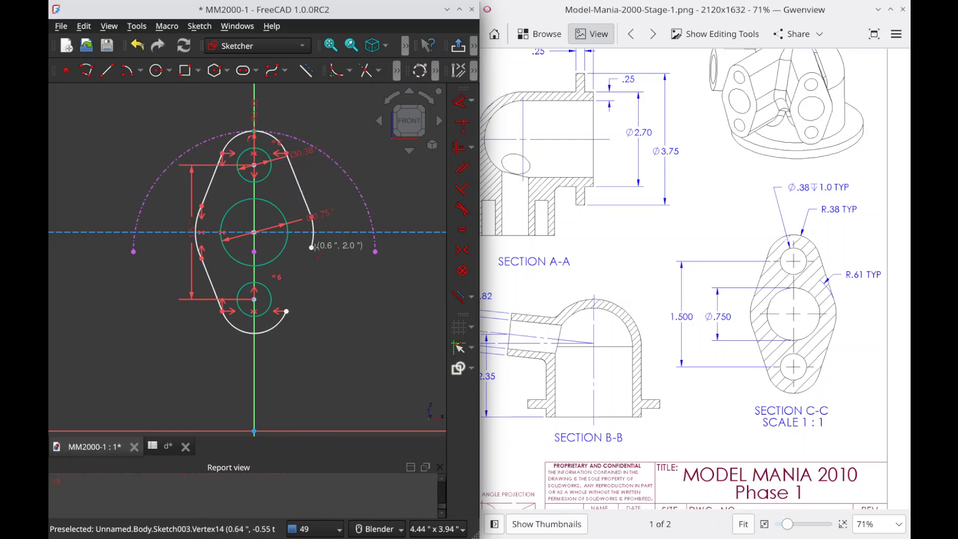
click(311, 247)
click(288, 312)
Step: Add tangent constraints at the lower right line, between the right arc and upper right line, and between the left arc and lower left line
click(294, 297)
key(t)
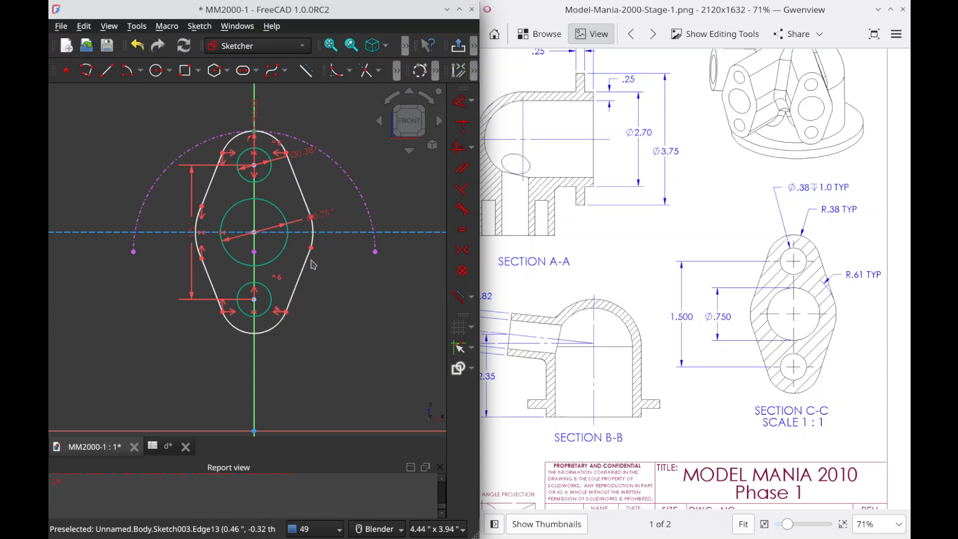
click(314, 228)
click(306, 204)
key(t)
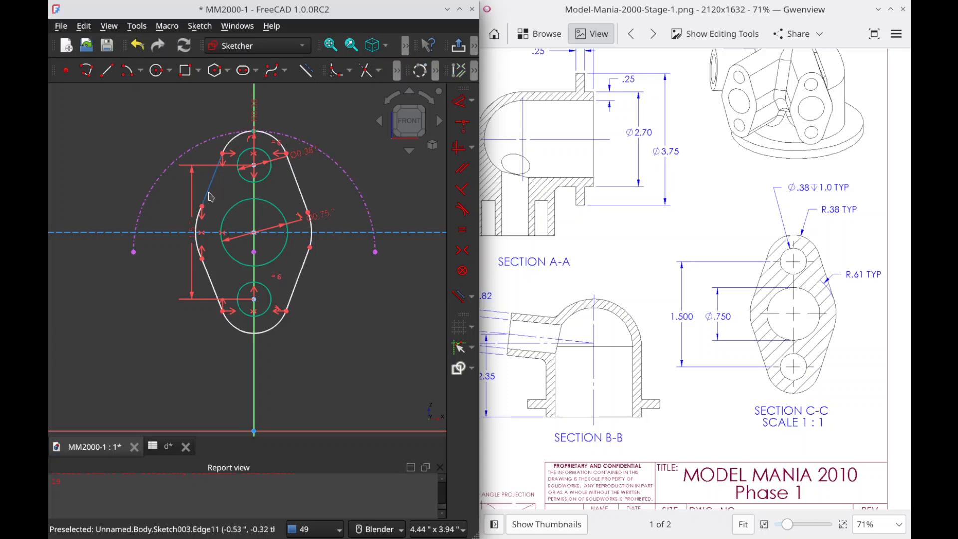
click(208, 271)
click(200, 252)
key(t)
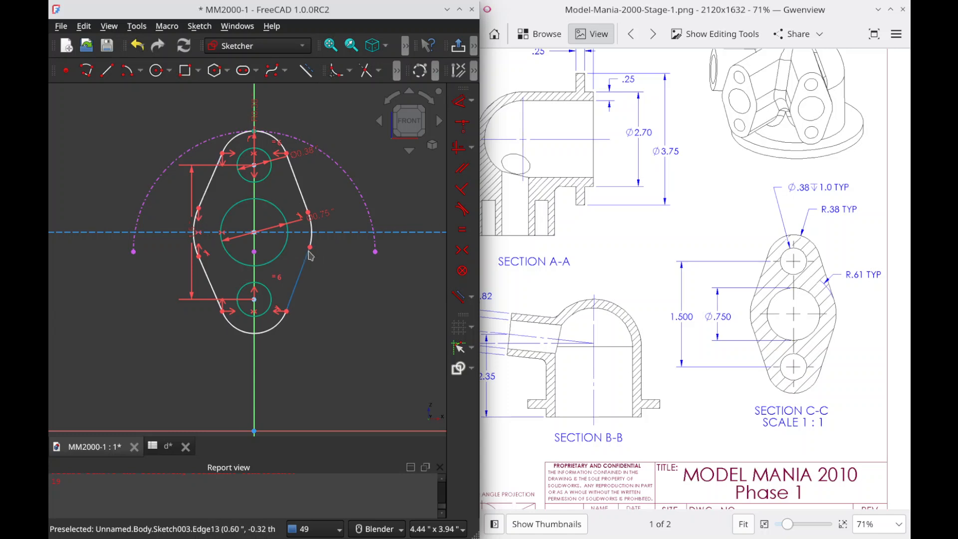
Step: Constrain the right side arc's radius to 0.61 in and make the left side arc equal to it
drag(309, 248, 320, 248)
key(k)
key(r)
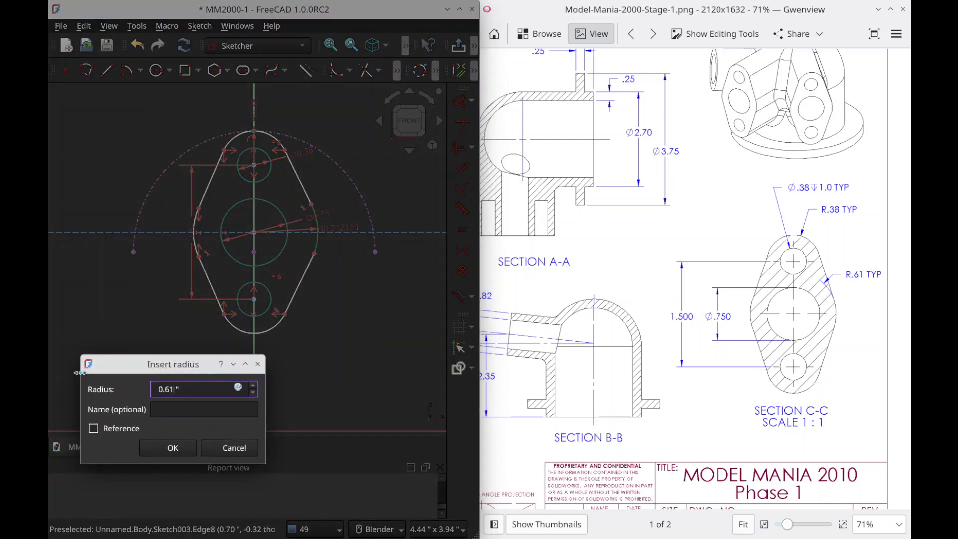
key(Return)
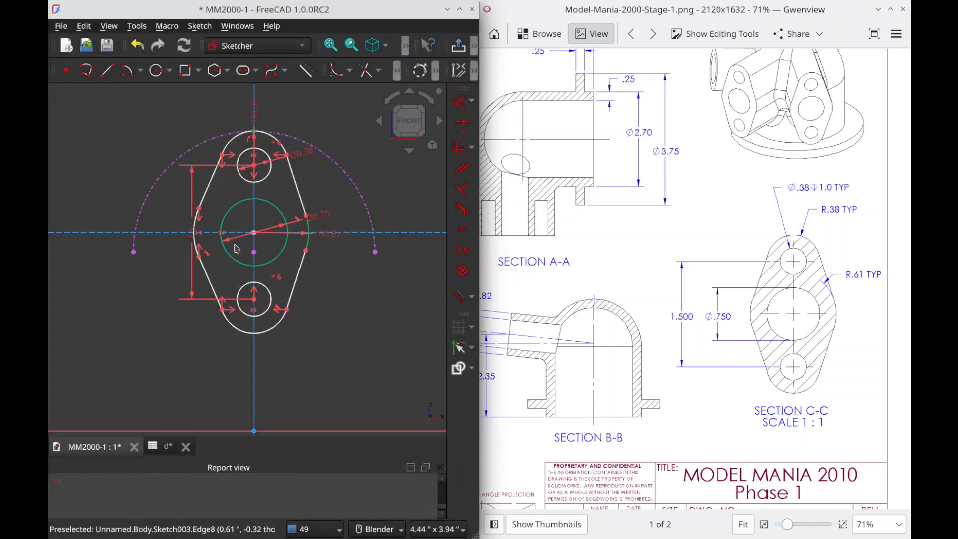
click(196, 247)
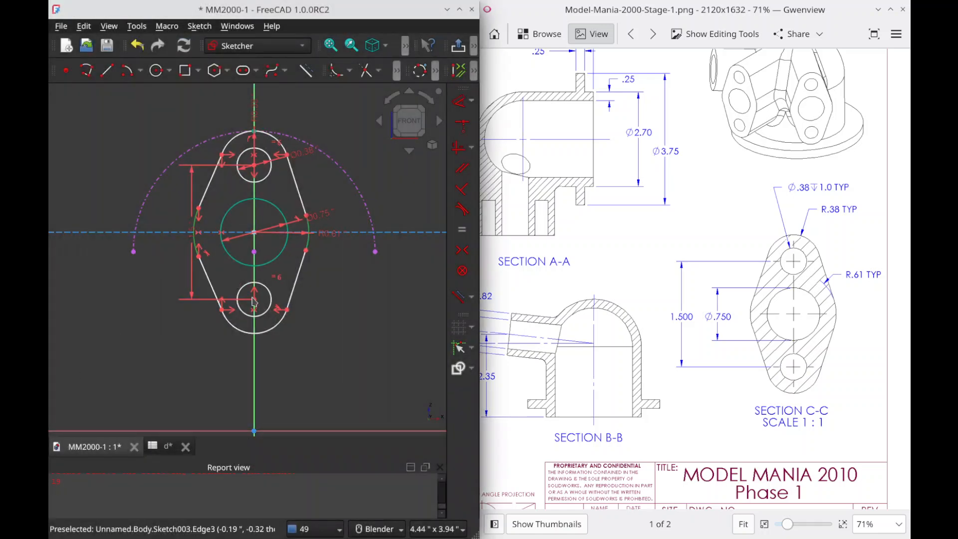
key(e)
Step: Make the lower right line tangent to the right side arc
drag(305, 251, 309, 280)
click(301, 261)
click(293, 283)
key(t)
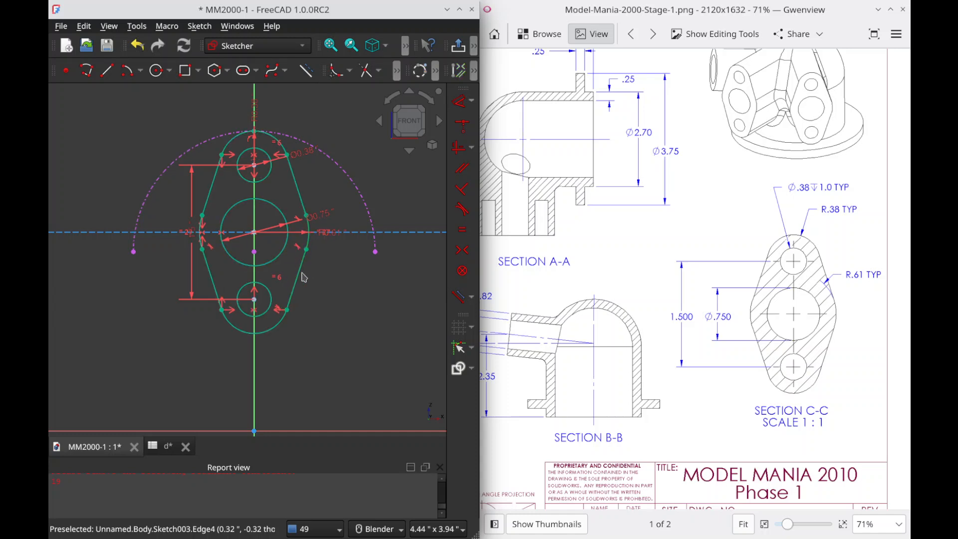
Step: Move the R0.61 dimension label clear of the outline's right side and save the document
key(ctrl+s)
drag(328, 232, 361, 266)
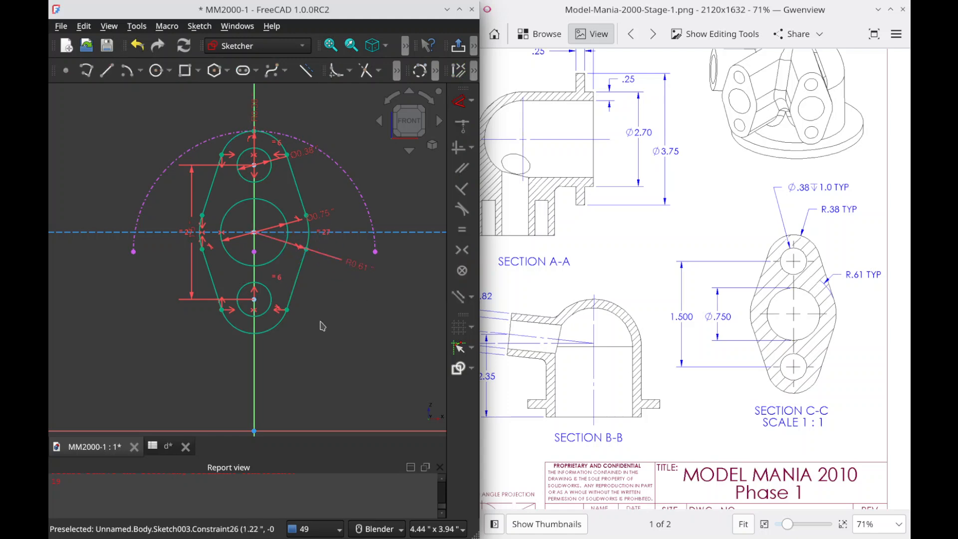
key(ctrl+s)
Step: Delete the dashed external reference arc from the sketch and shift the flange profile slightly down the vertical axis
scroll(353, 302, down, 2)
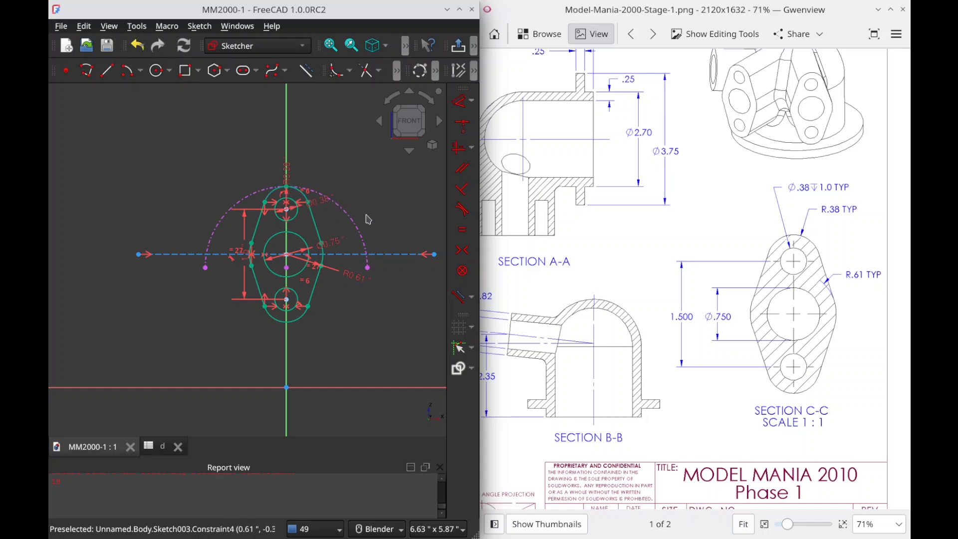
key(Delete)
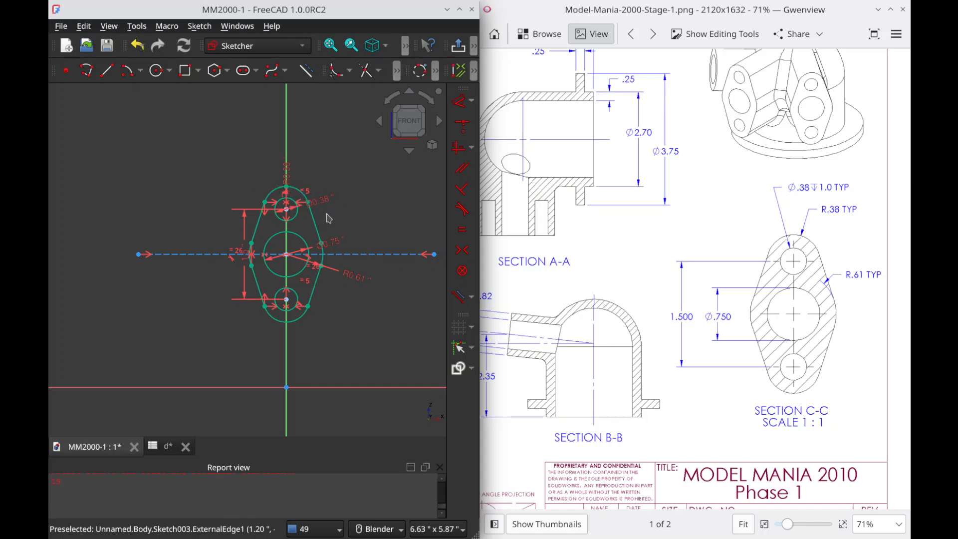
mouse_move(299, 198)
mouse_down()
mouse_move(299, 223)
mouse_move(299, 210)
mouse_up()
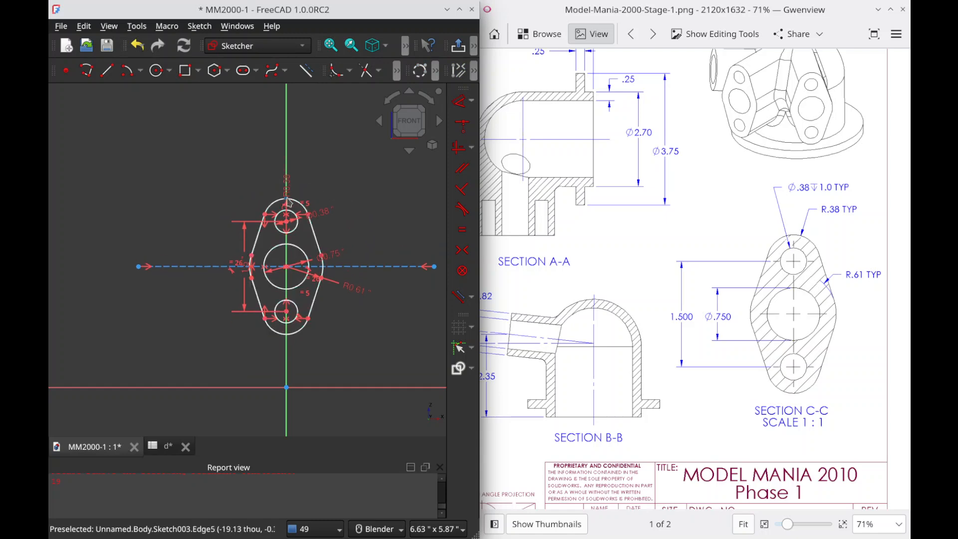
Step: Constrain the vertical distance from the origin to the outline's topmost point to 3.35 in using a parameter from spreadsheet d
key(i)
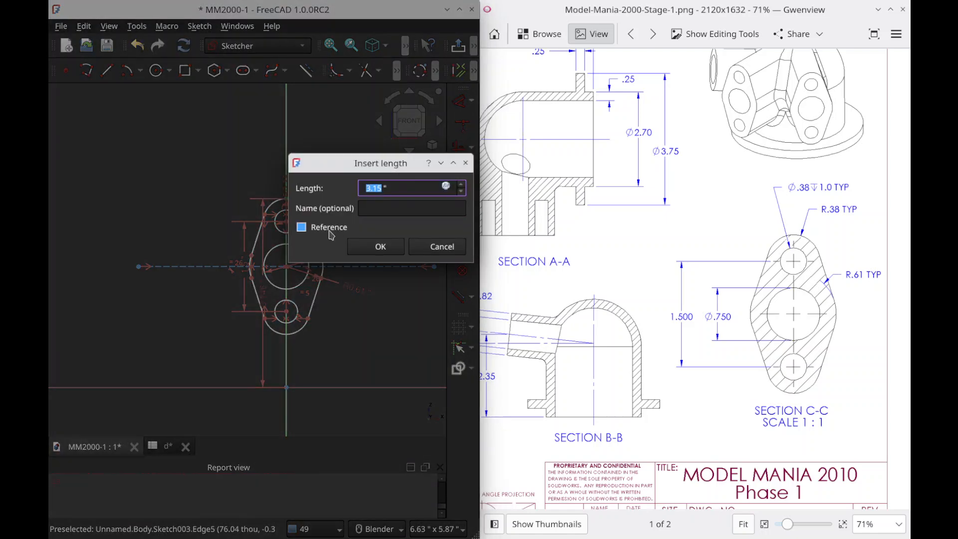
key(equal)
text(d.tl_)
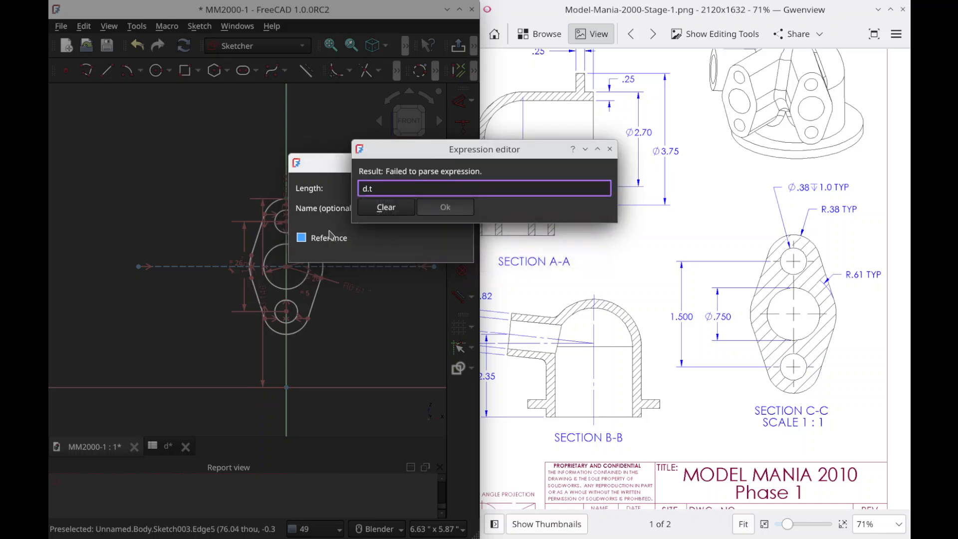
key(Return)
key(Return)
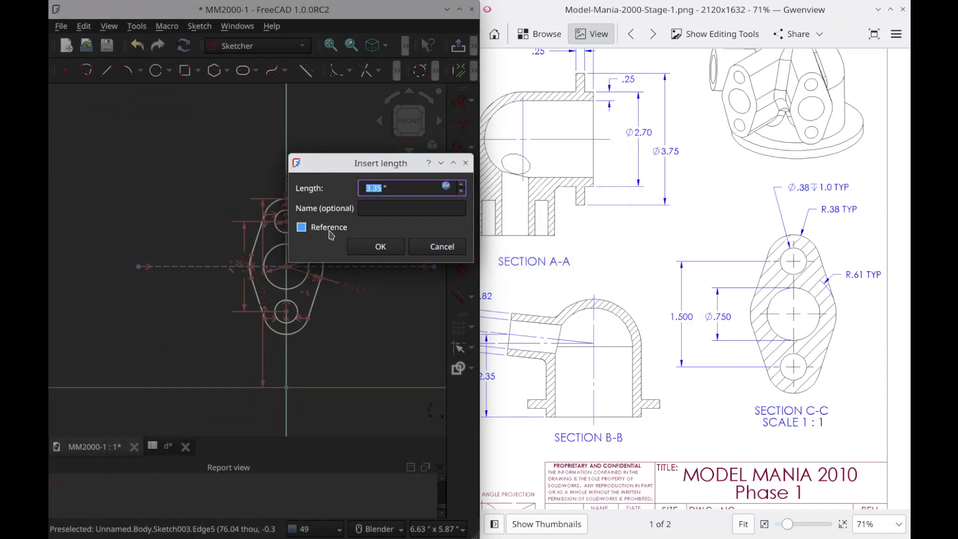
key(Return)
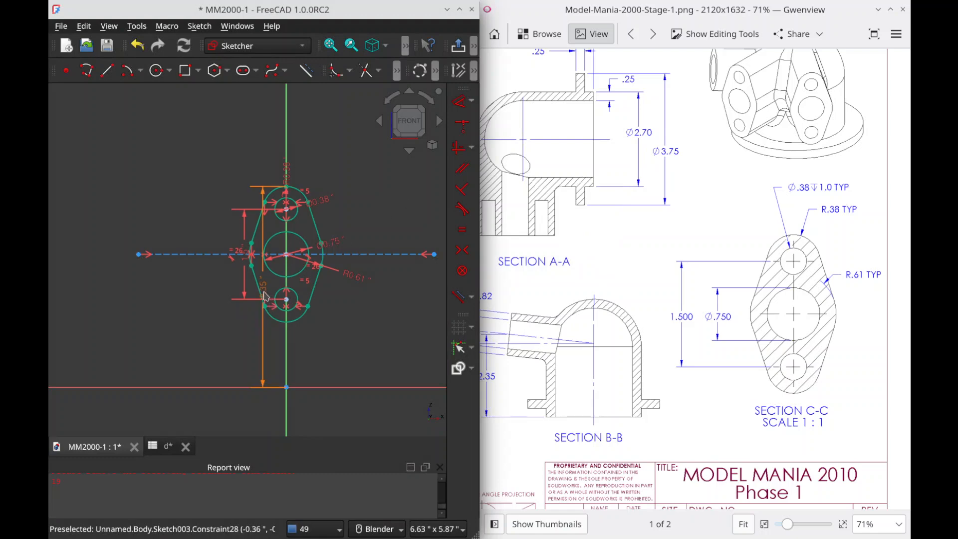
Step: Move the 3.35 in dimension clear of the outline's left side, then close the sketch and save the document
drag(239, 314, 192, 306)
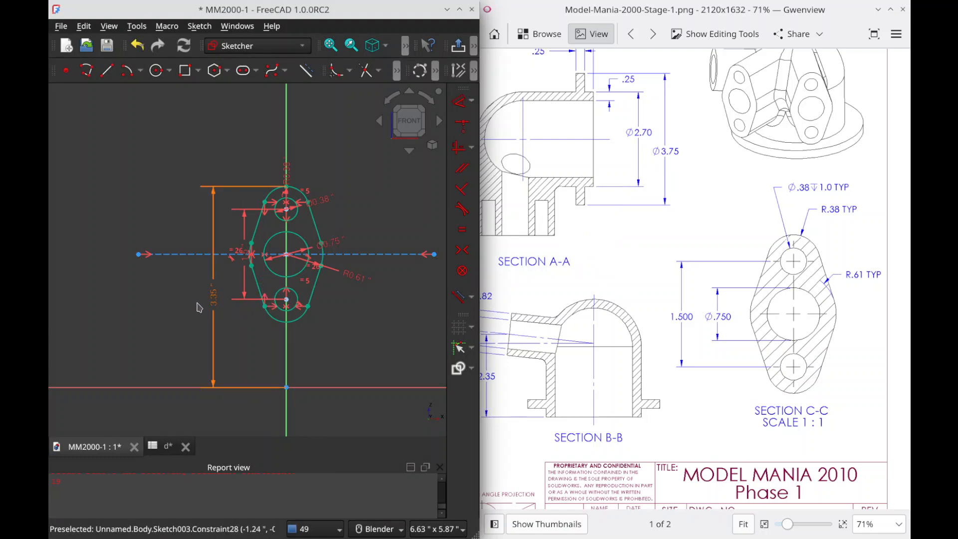
key(Escape)
key(ctrl+s)
scroll(405, 256, down, 2)
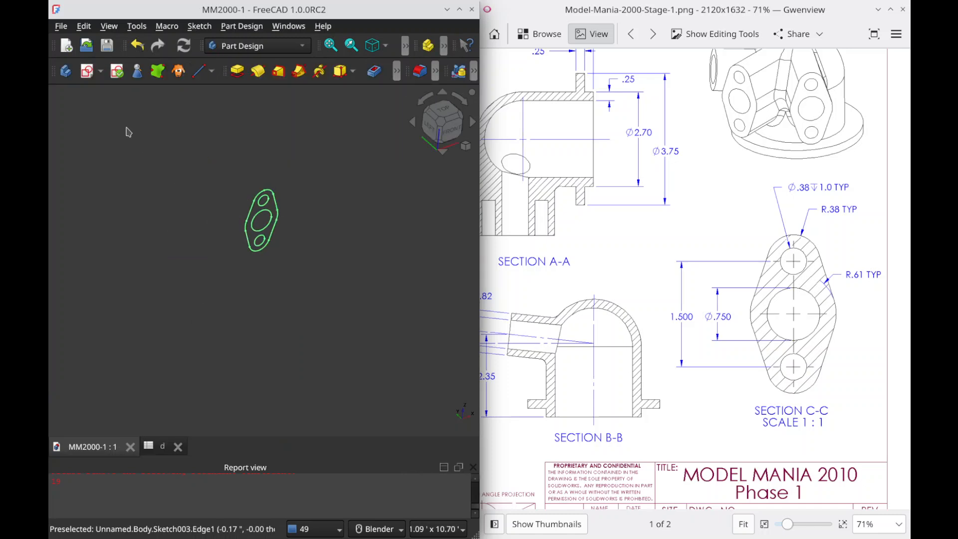
Step: Maximize the FreeCAD window and change the Tasks and Model panels' overlay mode so they stop auto-hiding
click(879, 12)
double_click(387, 18)
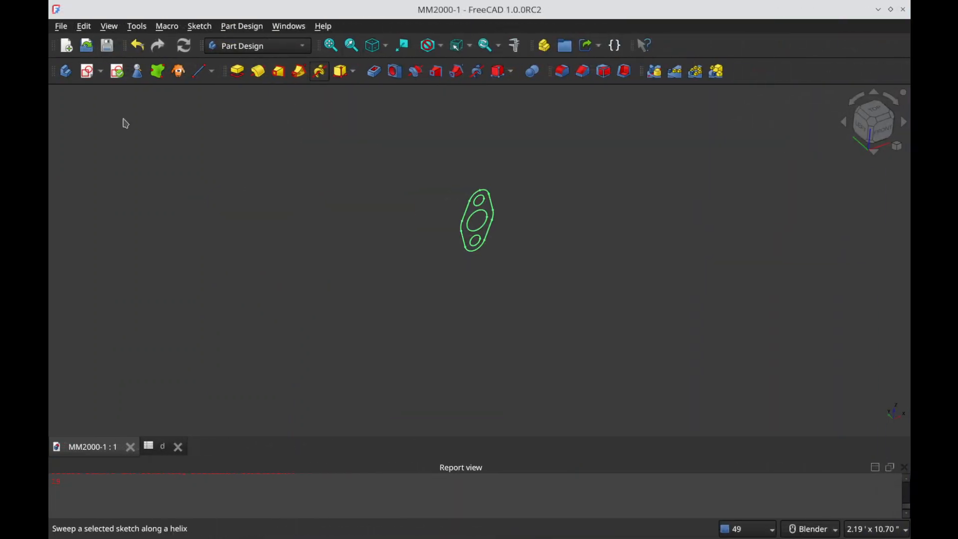
mouse_move(912, 235)
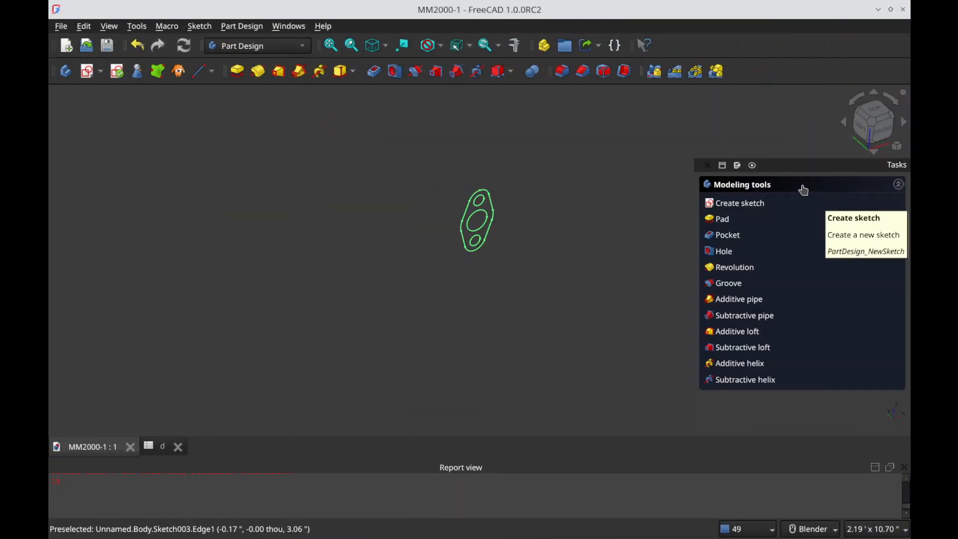
click(723, 166)
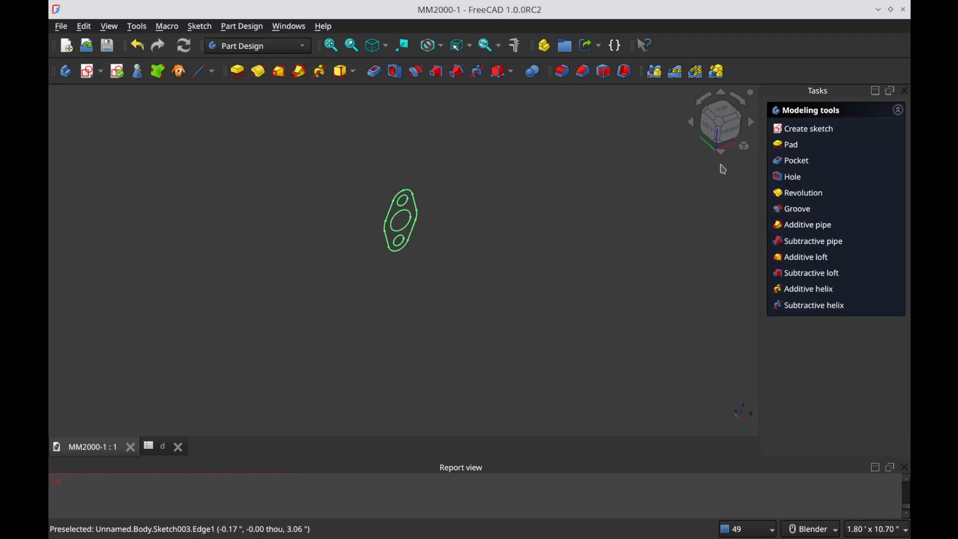
click(878, 94)
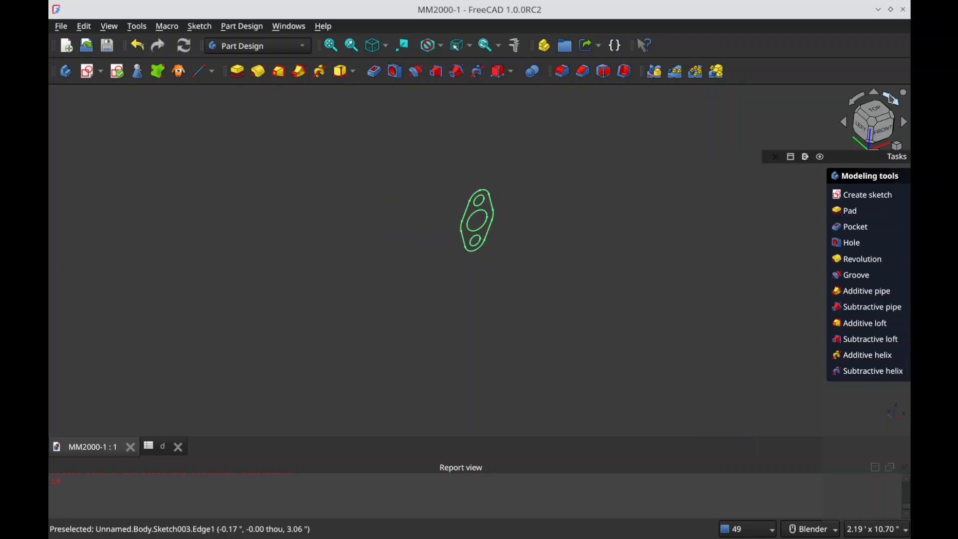
mouse_move(909, 196)
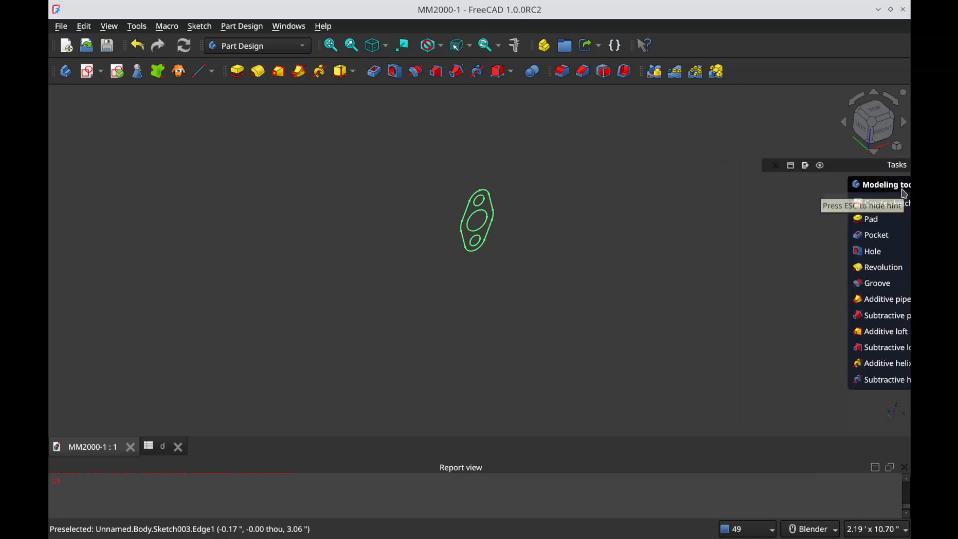
click(805, 165)
click(843, 191)
mouse_move(85, 124)
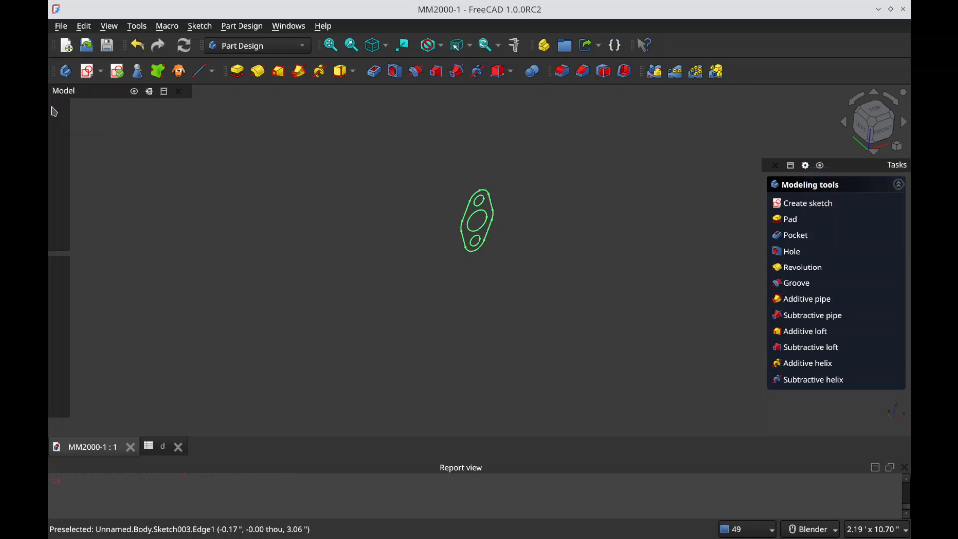
click(151, 92)
click(179, 101)
click(273, 179)
Step: Show the Revolution001 feature in the body and rename it Pipe
click(130, 176)
key(space)
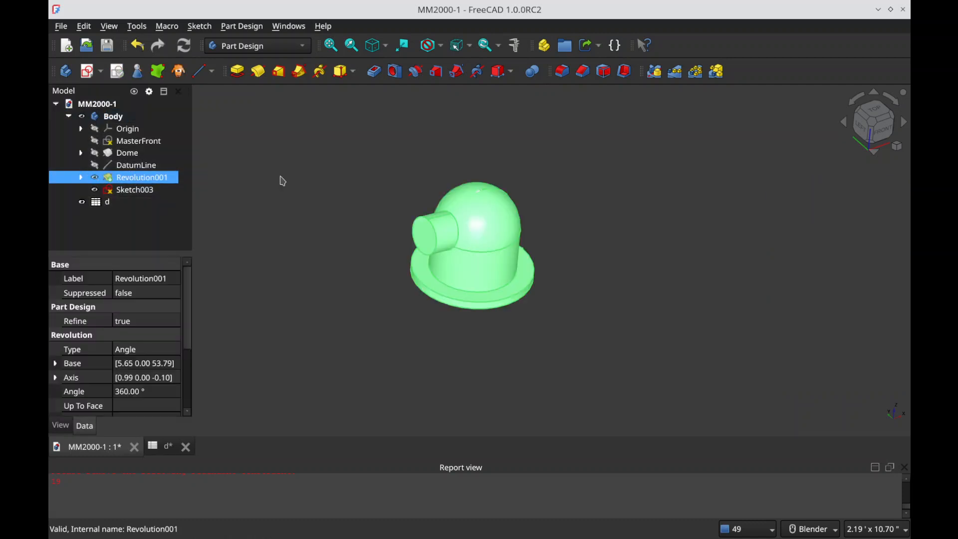
key(F2)
text(Pipe)
key(Return)
click(265, 215)
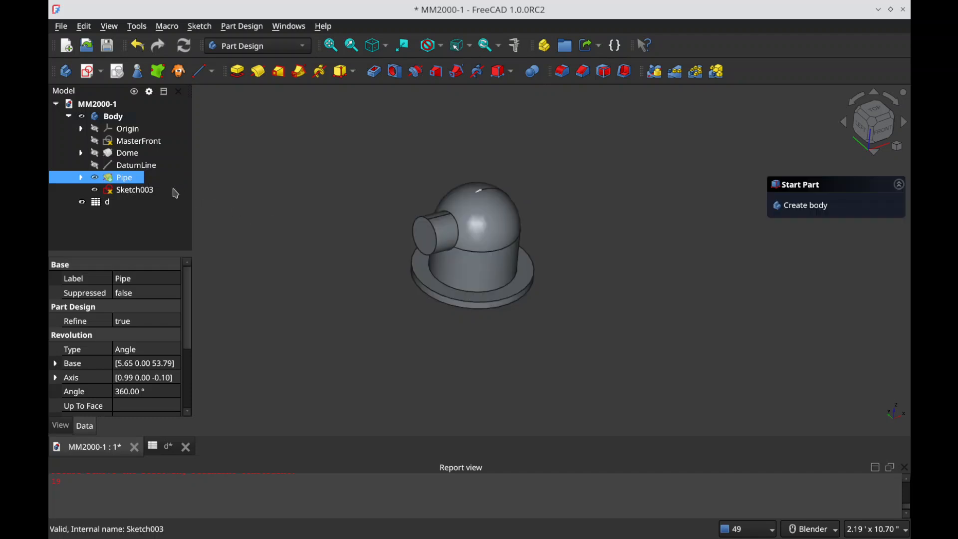
Step: Make the Pipe solid transparent to examine where Sketch003 lies inside the dome
click(150, 190)
click(491, 223)
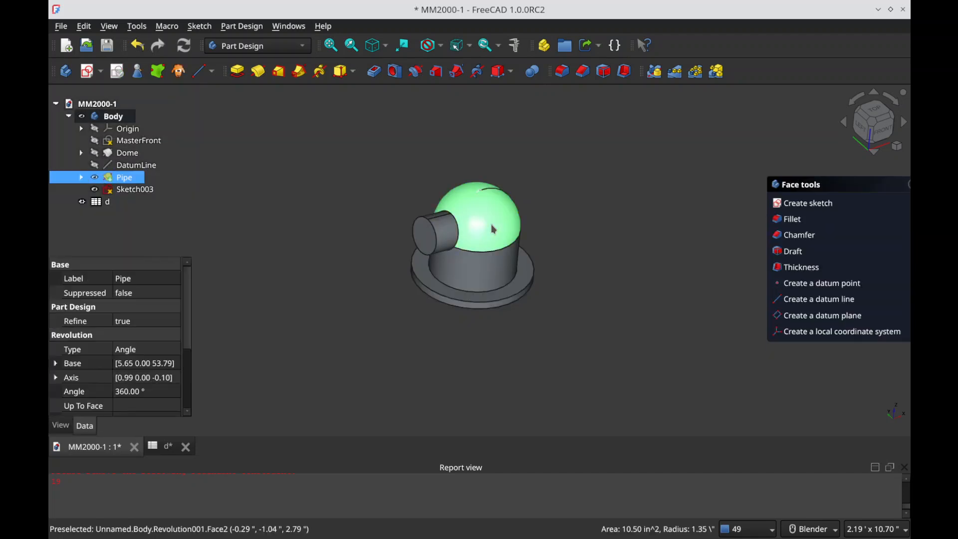
key(v)
key(t)
click(307, 310)
scroll(502, 233, up, 5)
middle_drag(453, 253, 481, 246)
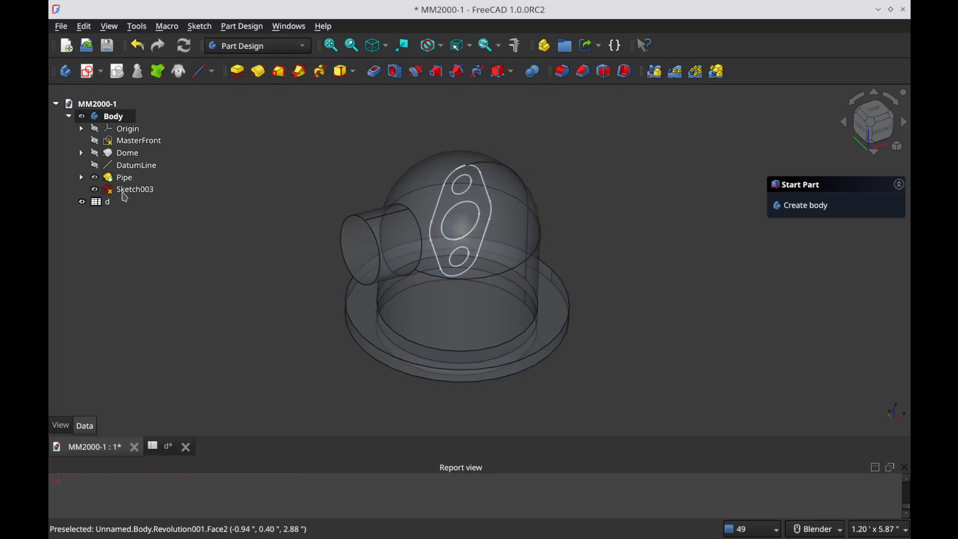
click(126, 191)
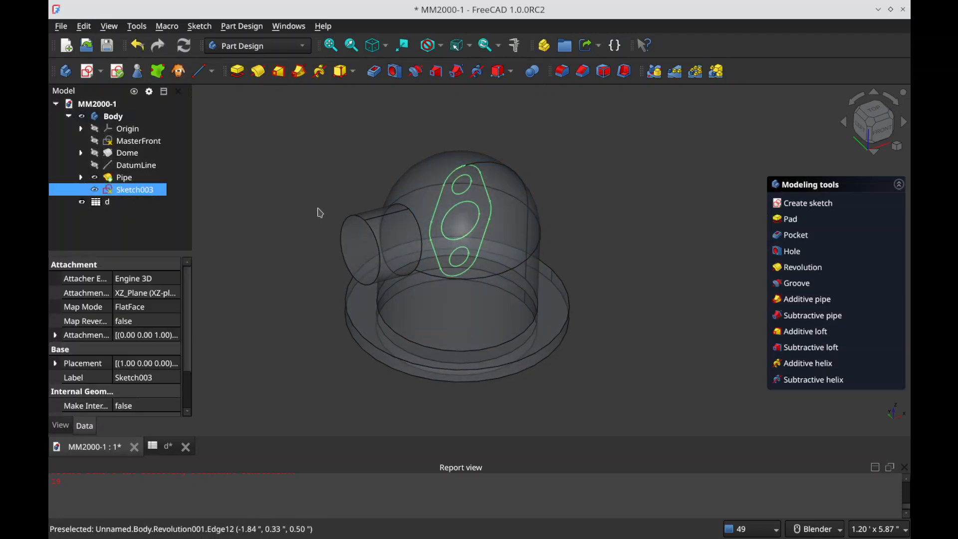
Step: Hide the Pipe solid and start a Pad using only the outer outline edges of Sketch003, leaving out the three circles
ctrl+click(418, 253)
key(space)
click(439, 198)
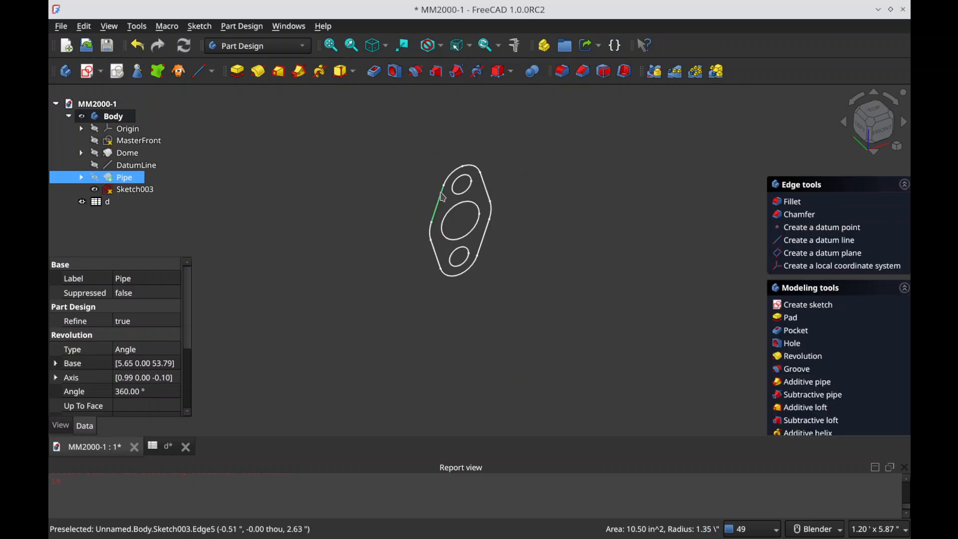
ctrl+click(449, 177)
ctrl+click(485, 184)
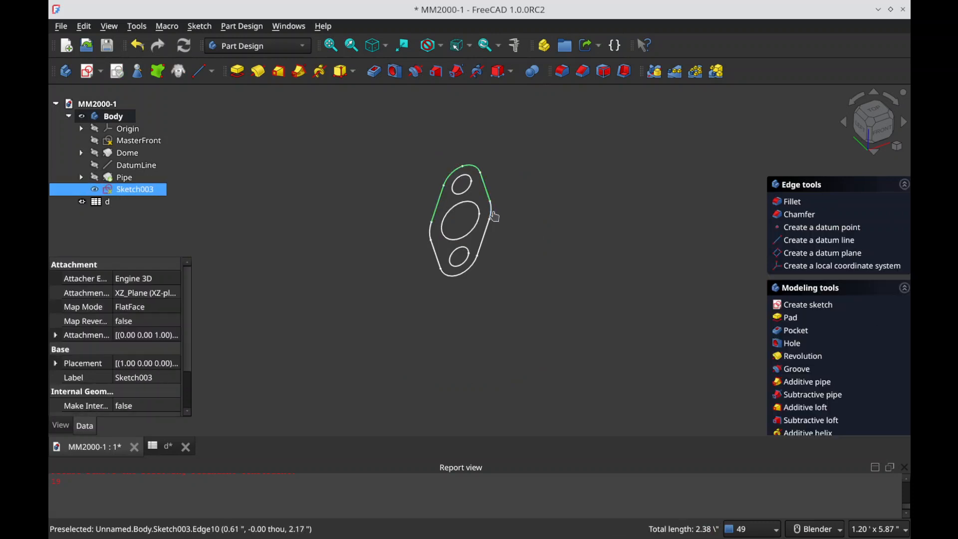
ctrl+click(491, 209)
ctrl+click(485, 231)
ctrl+click(465, 271)
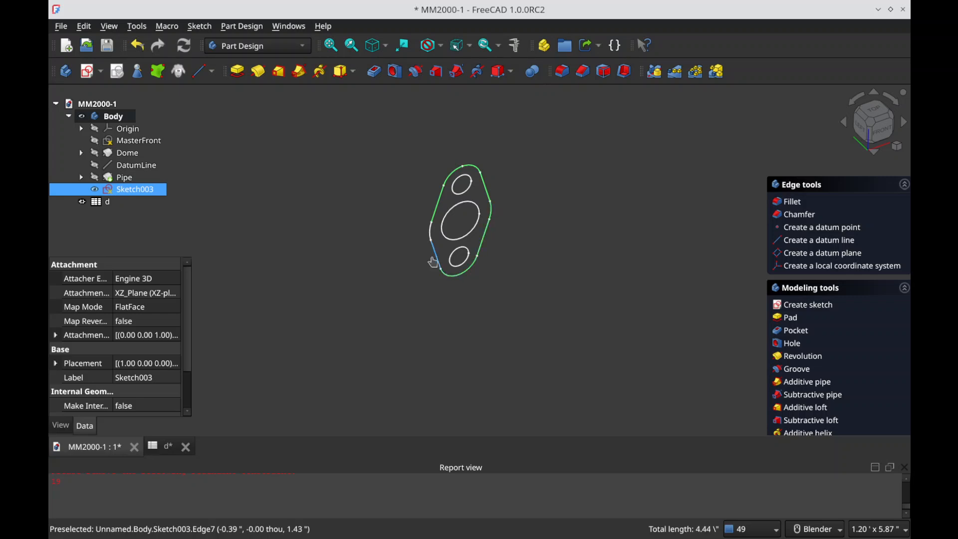
ctrl+click(438, 257)
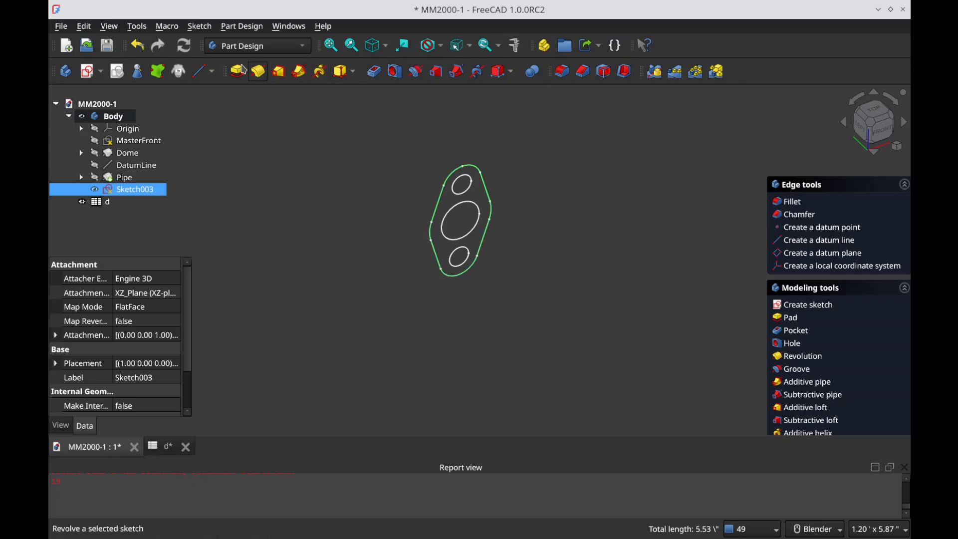
click(238, 70)
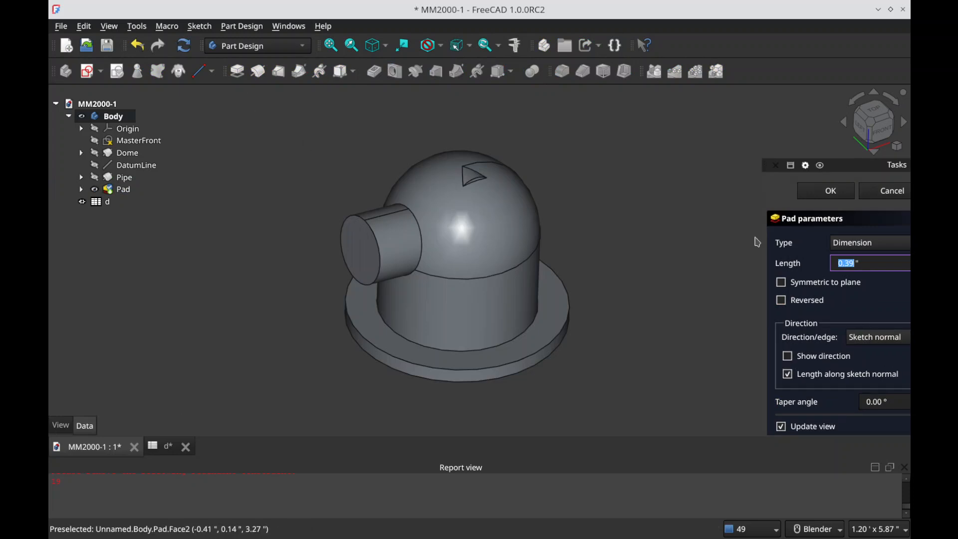
Step: Set the pad length to the spreadsheet parameter d.FG_length, finish the pad and save the document
text(=)
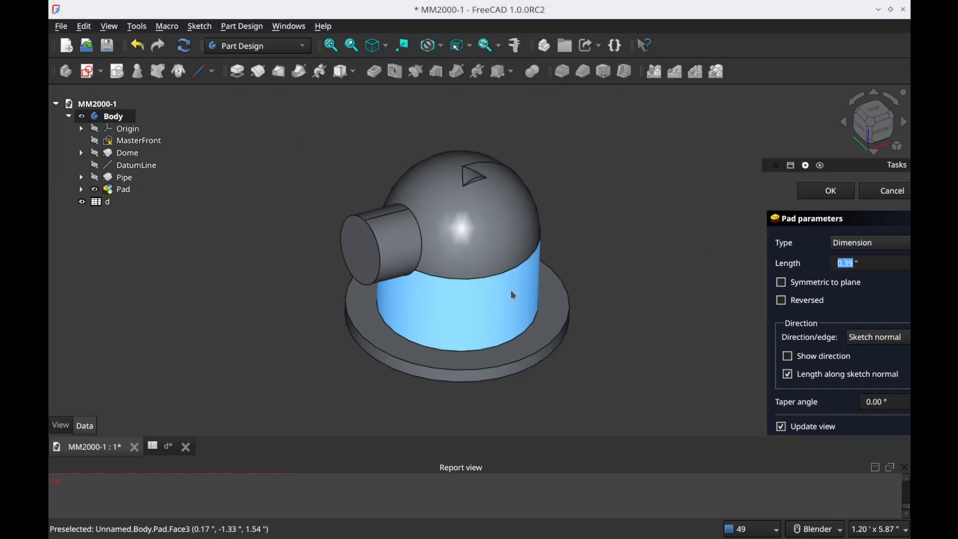
text(d.FG_)
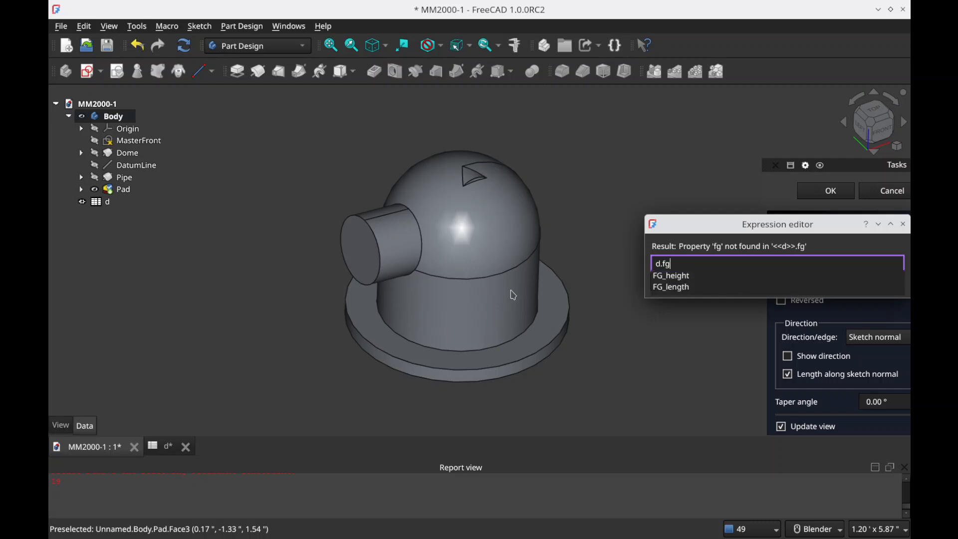
key(Down)
key(Down)
key(Return)
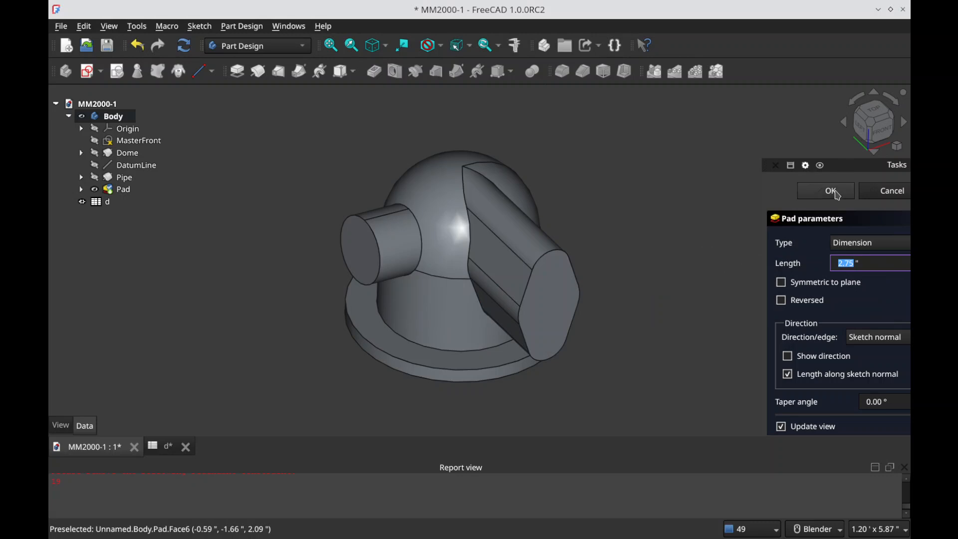
click(837, 195)
mouse_move(535, 316)
middle_down()
mouse_move(584, 274)
mouse_move(695, 249)
mouse_move(487, 299)
mouse_move(519, 309)
mouse_move(517, 344)
mouse_move(550, 307)
middle_up()
key(ctrl+s)
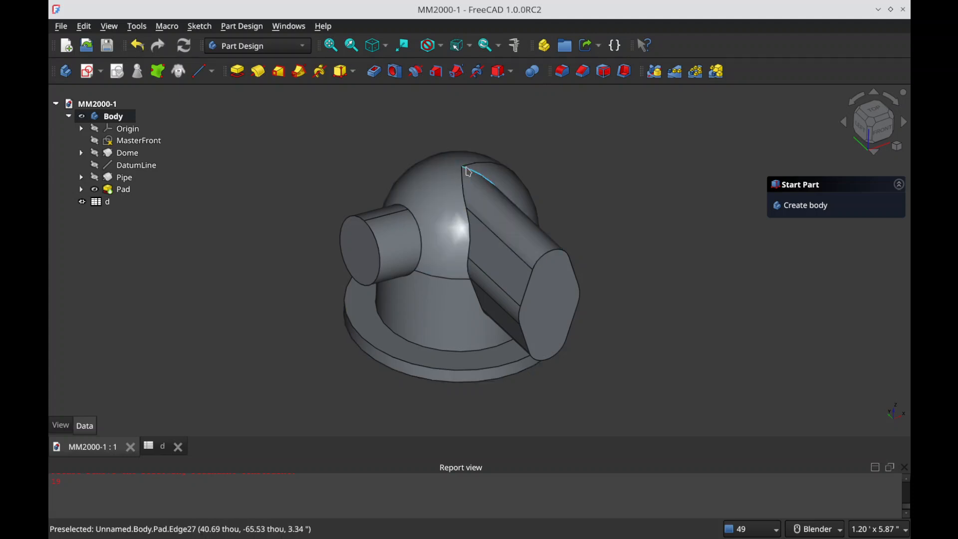
scroll(468, 172, up, 5)
mouse_move(456, 166)
middle_down()
mouse_move(463, 209)
mouse_move(456, 171)
middle_up()
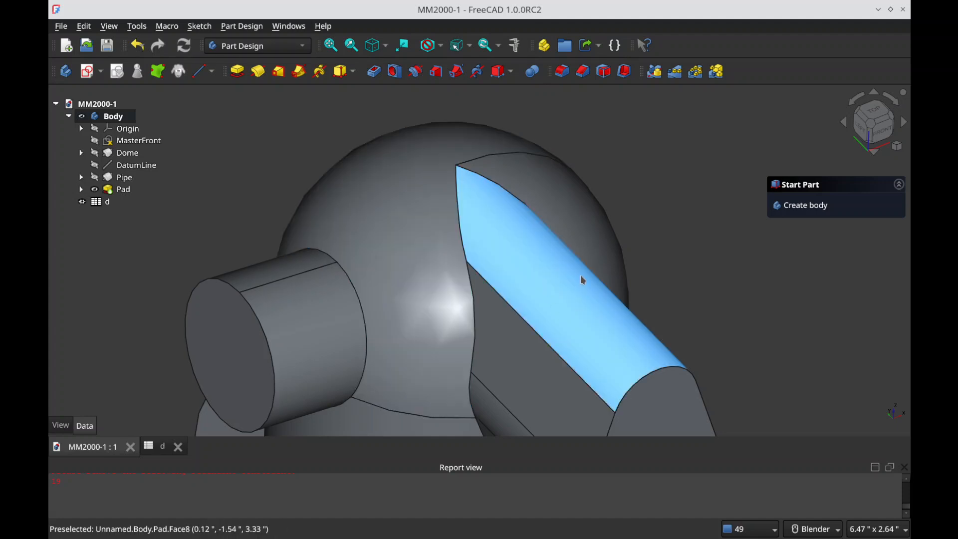
key(alt+Tab)
key(alt+shift+Tab)
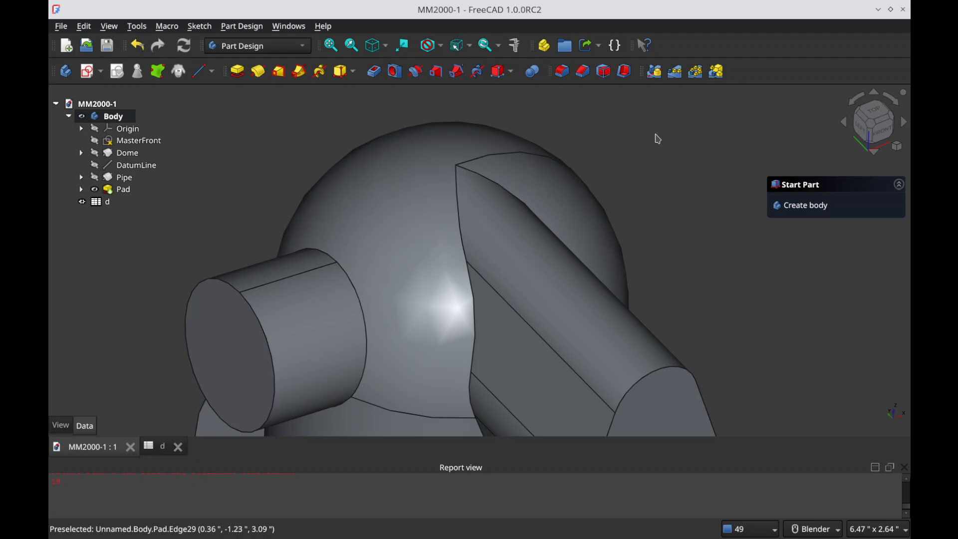
scroll(498, 175, down, 3)
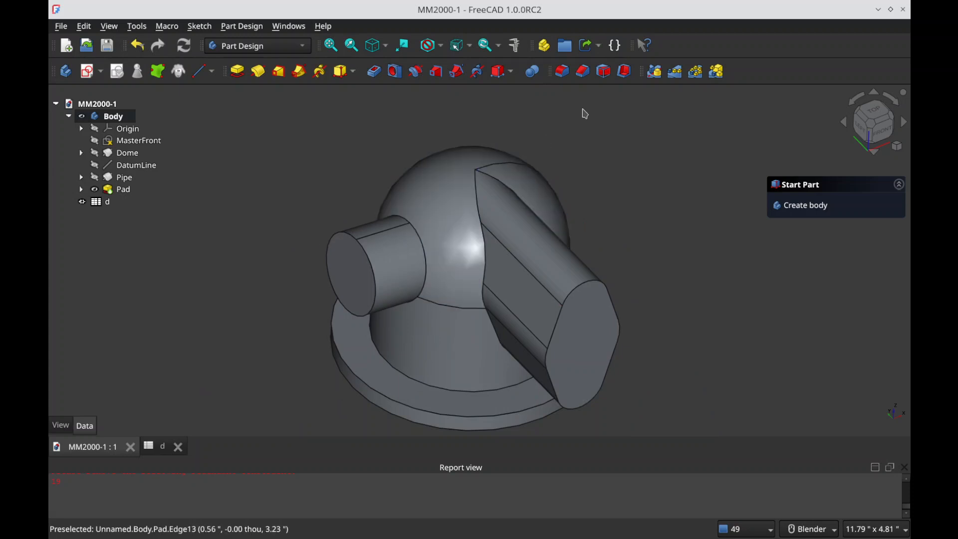
Step: Rename the Pad feature Flange1
click(122, 189)
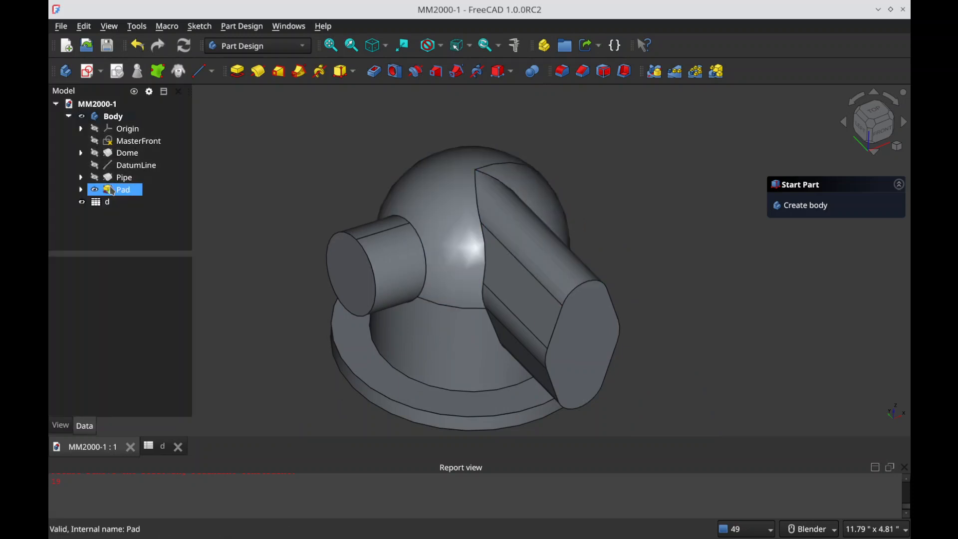
text(Flange)
key(Return)
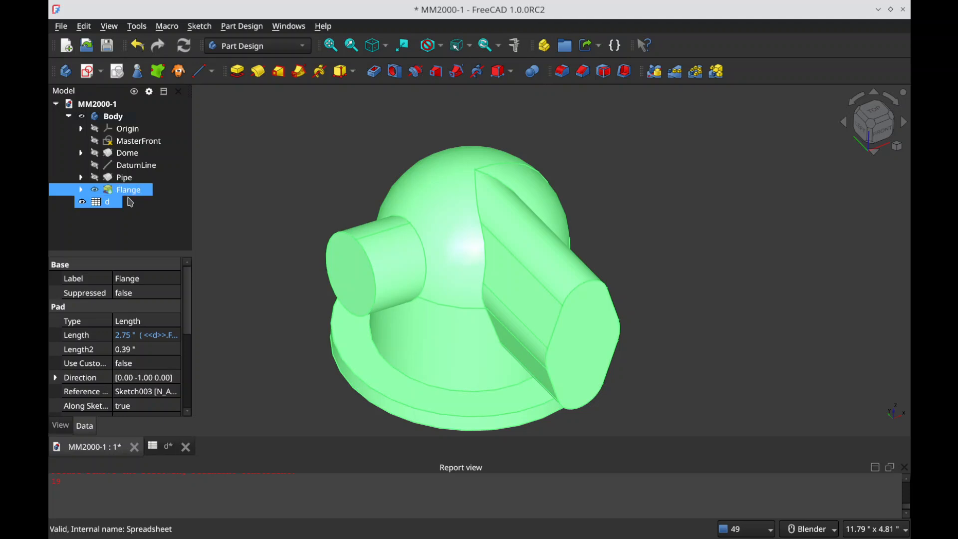
key(F2)
Step: Create a polar pattern of Flange1 about the Base Z axis with an overall angle of 45° and 2 occurrences
click(707, 76)
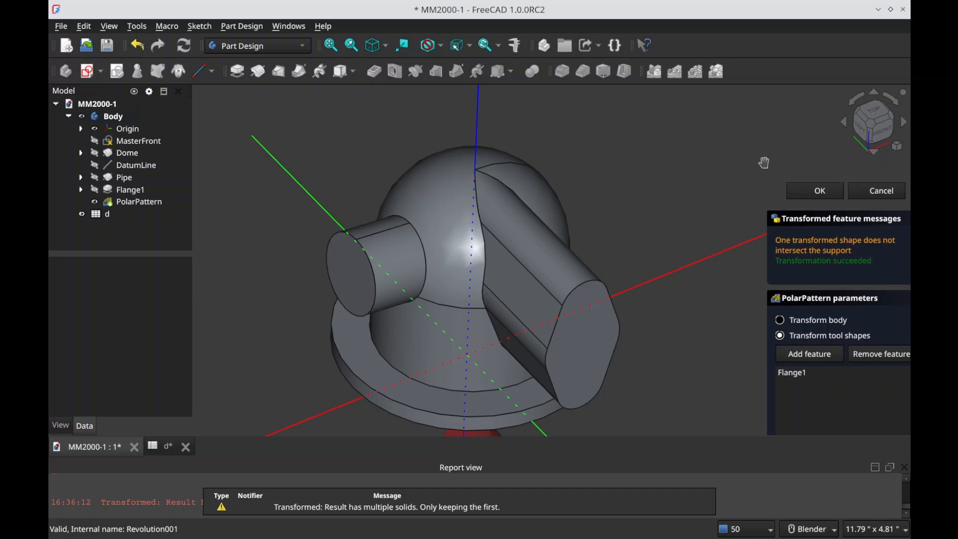
drag(764, 162, 717, 171)
scroll(833, 257, down, 5)
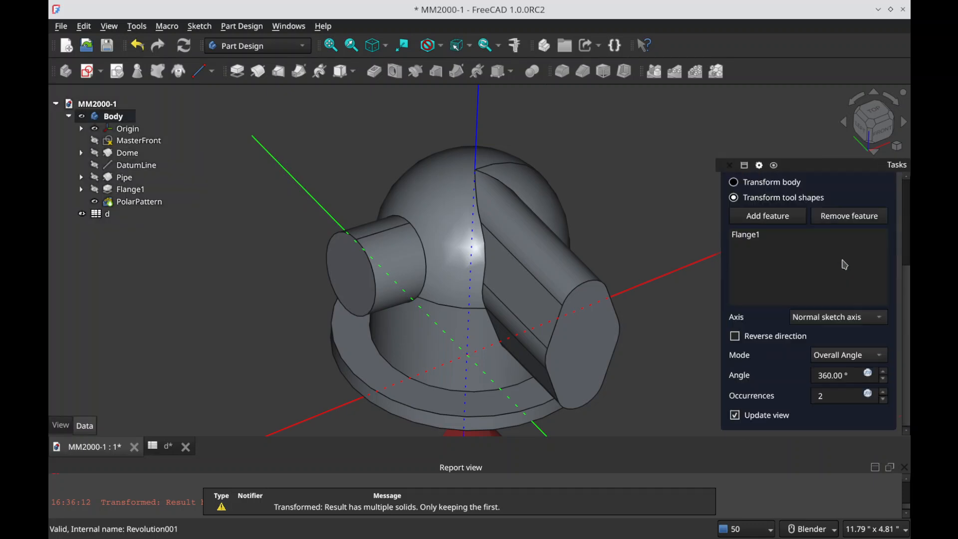
click(850, 321)
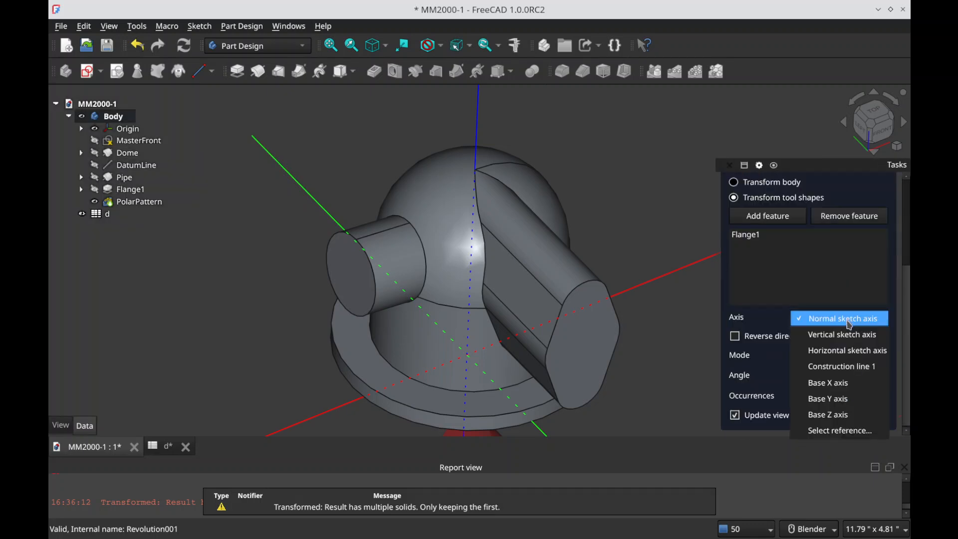
click(859, 419)
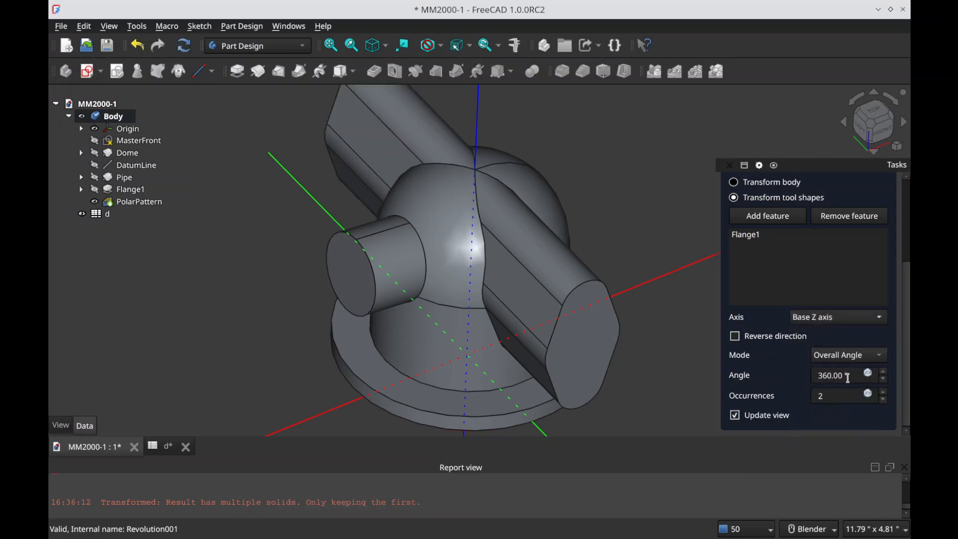
text(45)
key(Tab)
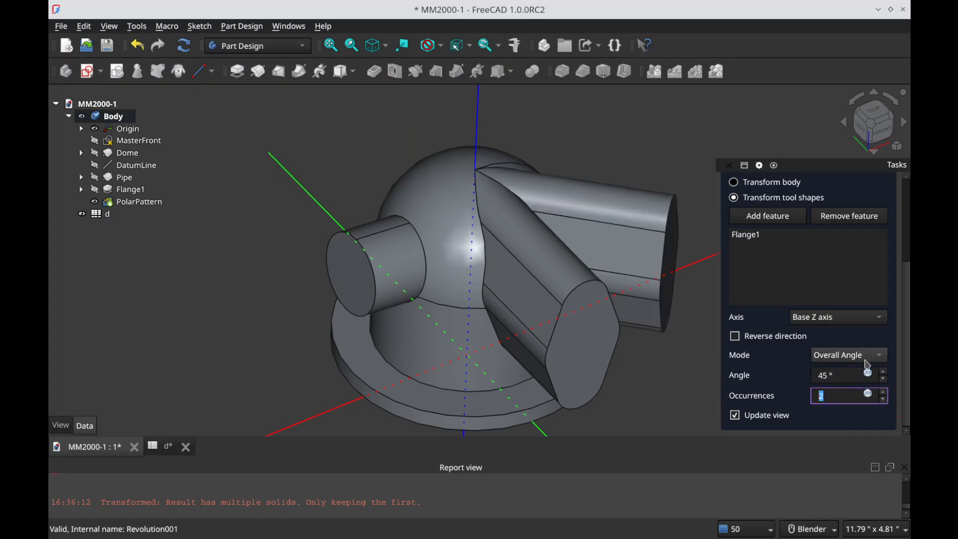
Step: Reverse the flange pattern's direction, finish the polar pattern and save the document
click(740, 337)
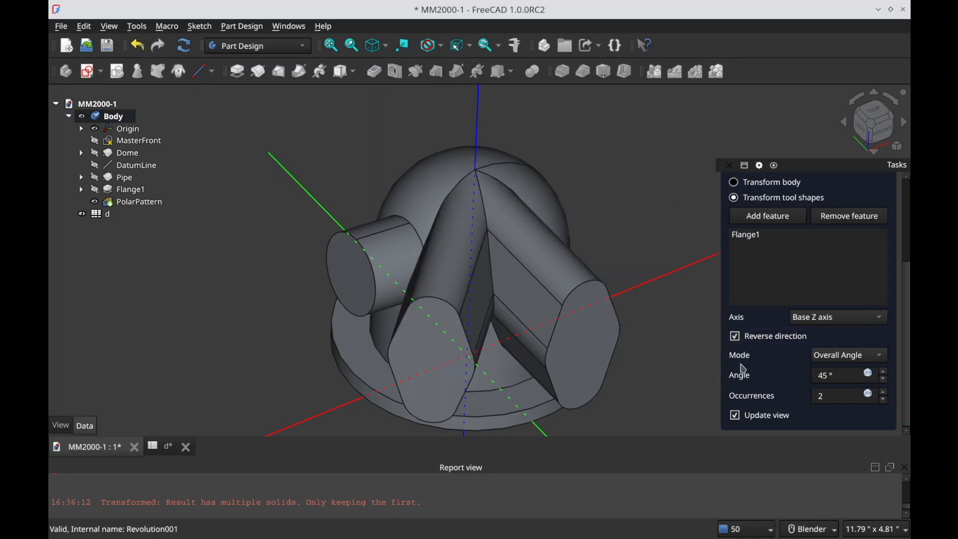
mouse_move(522, 329)
middle_down()
mouse_move(504, 398)
mouse_move(477, 389)
mouse_move(475, 282)
middle_up()
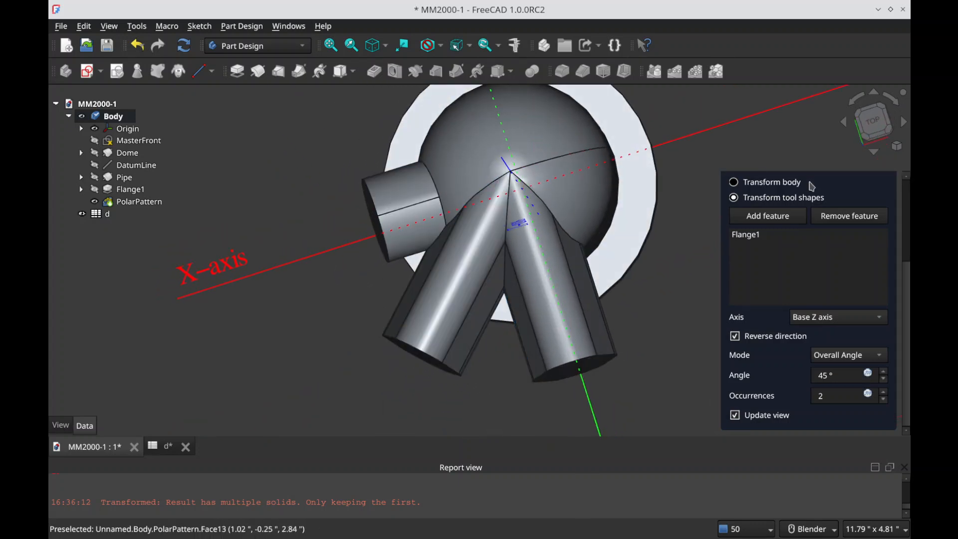
scroll(808, 194, up, 5)
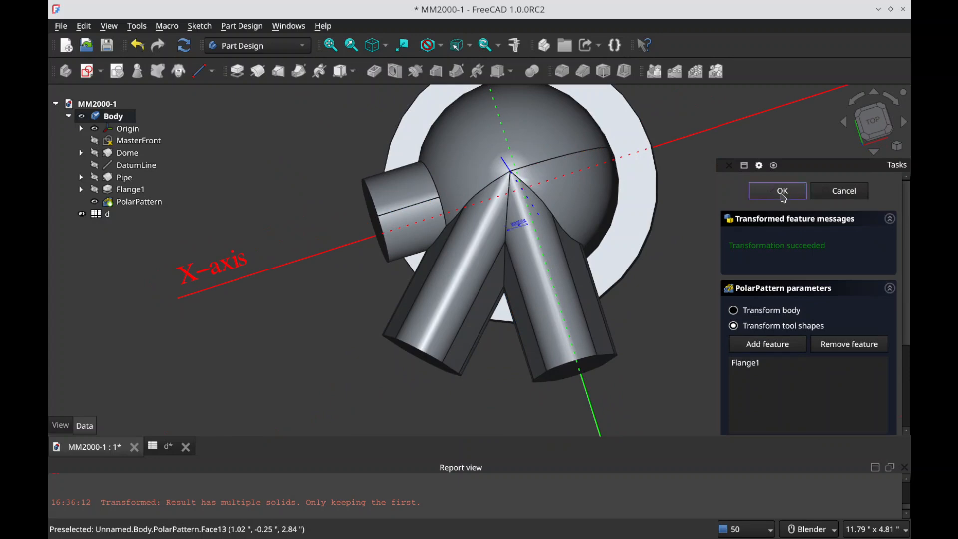
click(782, 192)
key(ctrl+s)
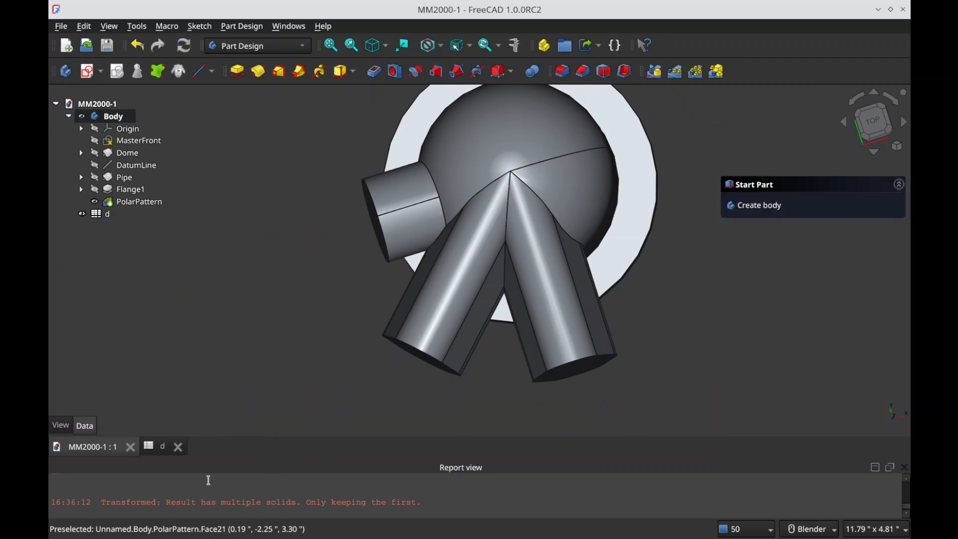
Step: Set the PI_length parameter in spreadsheet d to 2.5", return to the 3D model and save the document
click(161, 452)
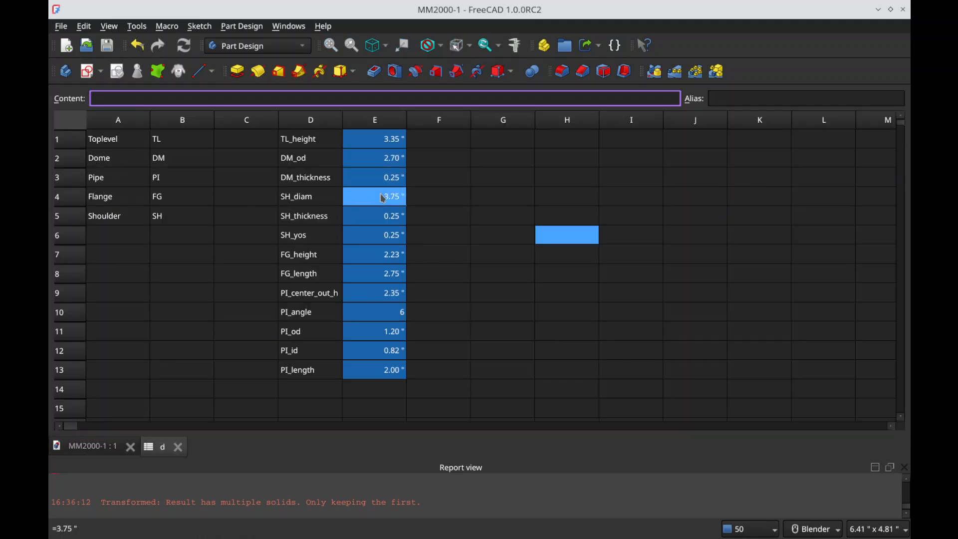
click(392, 371)
text(2.5)
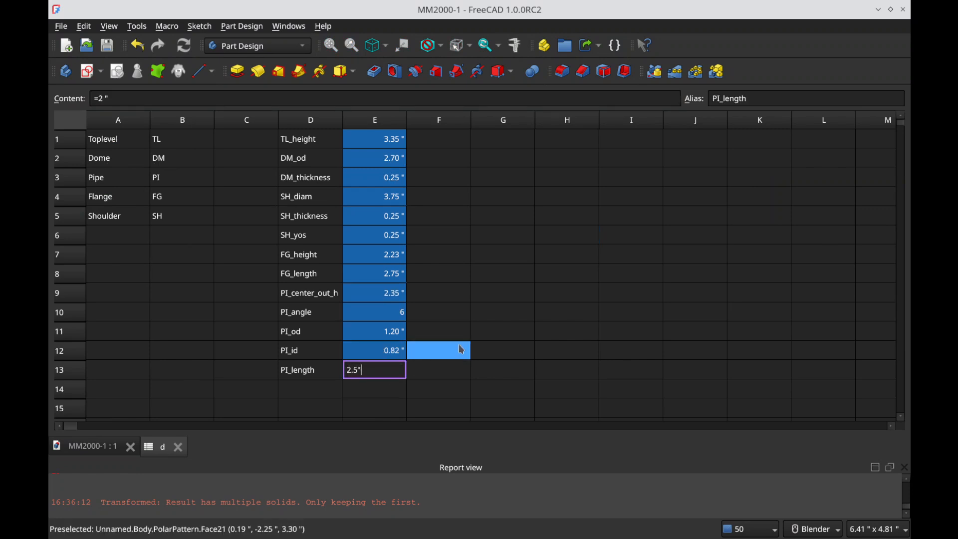
key(Return)
click(126, 445)
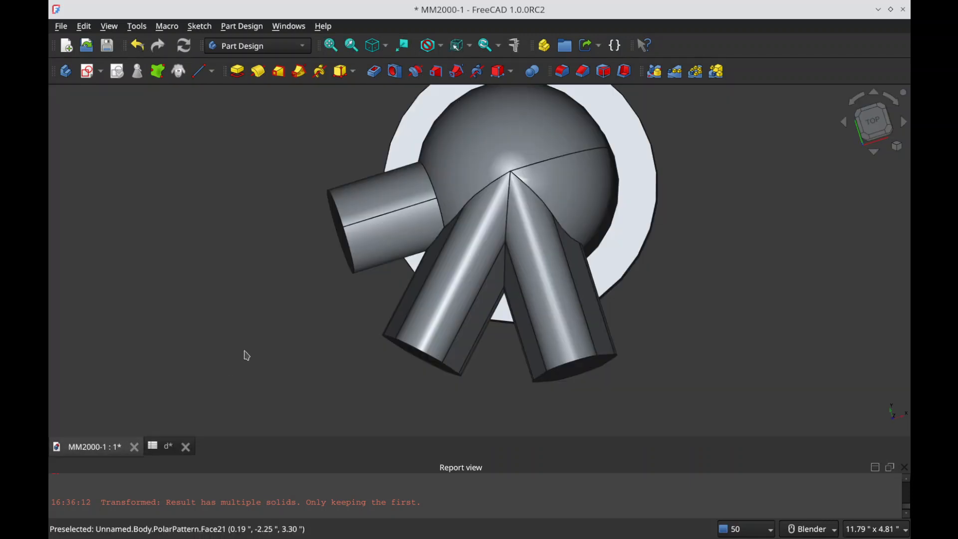
key(ctrl+s)
Step: Show Sketch003 under Flange1 and hide the patterned solid so only the flange profile is displayed
middle_drag(400, 251, 503, 293)
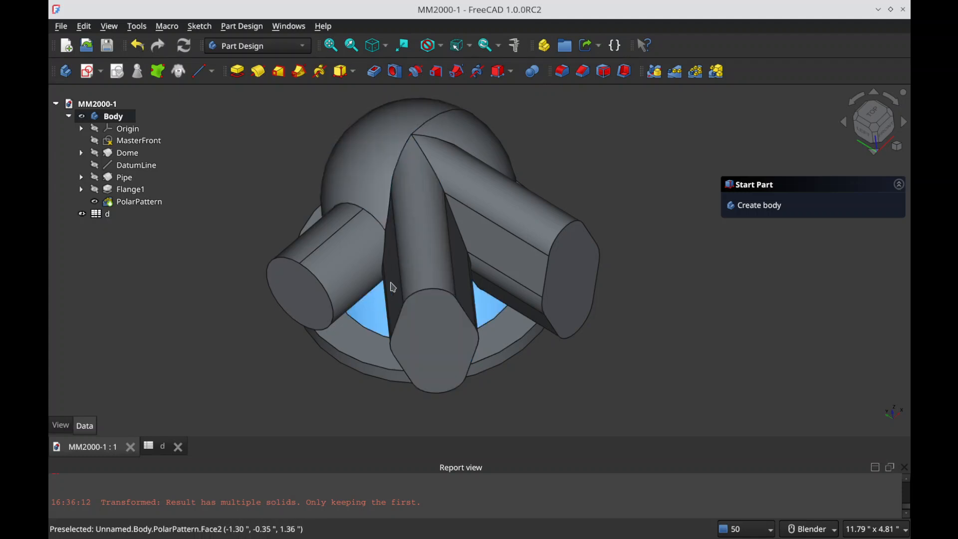
mouse_move(388, 336)
middle_down()
mouse_move(466, 308)
mouse_move(412, 286)
middle_up()
click(81, 191)
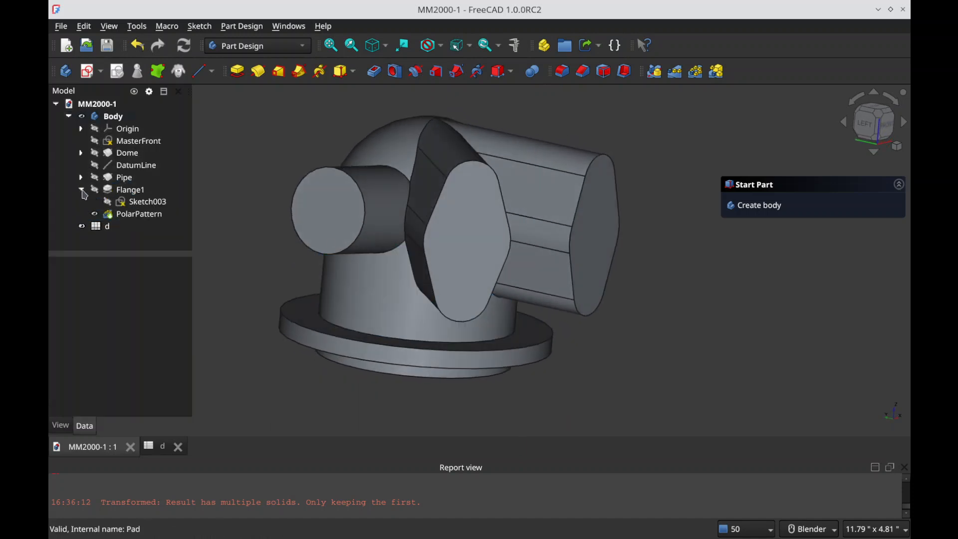
click(133, 202)
key(space)
click(382, 265)
key(space)
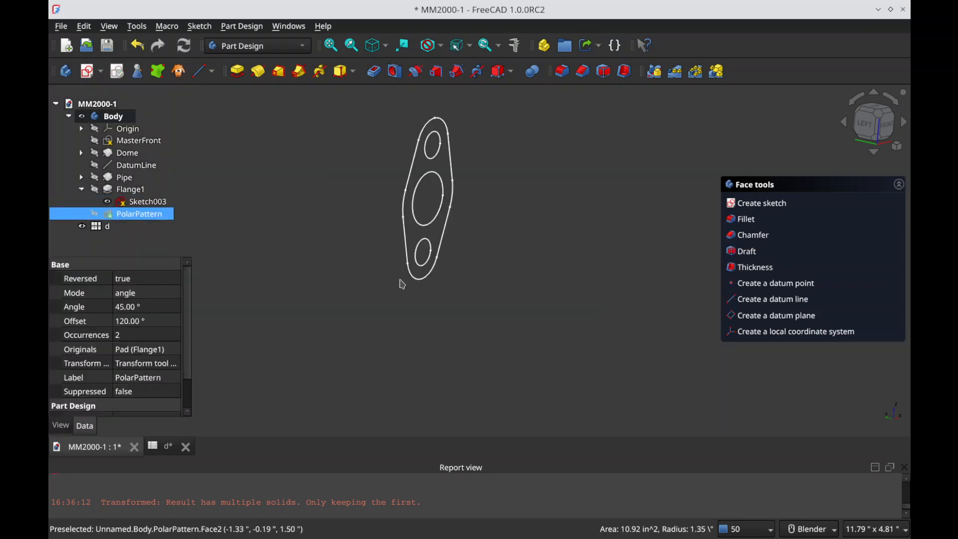
Step: Cut a reversed Through all pocket from only the large central circle of Sketch003
click(424, 183)
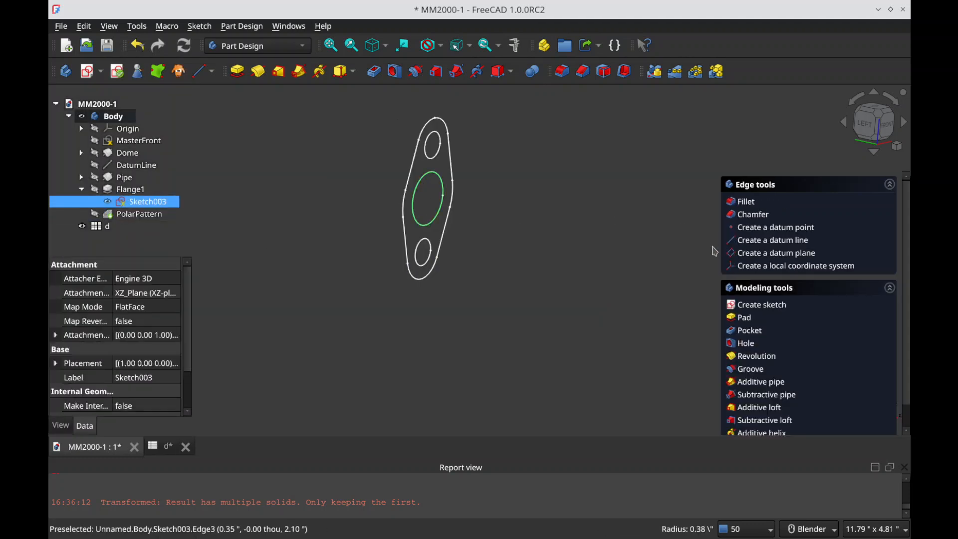
click(747, 331)
click(847, 243)
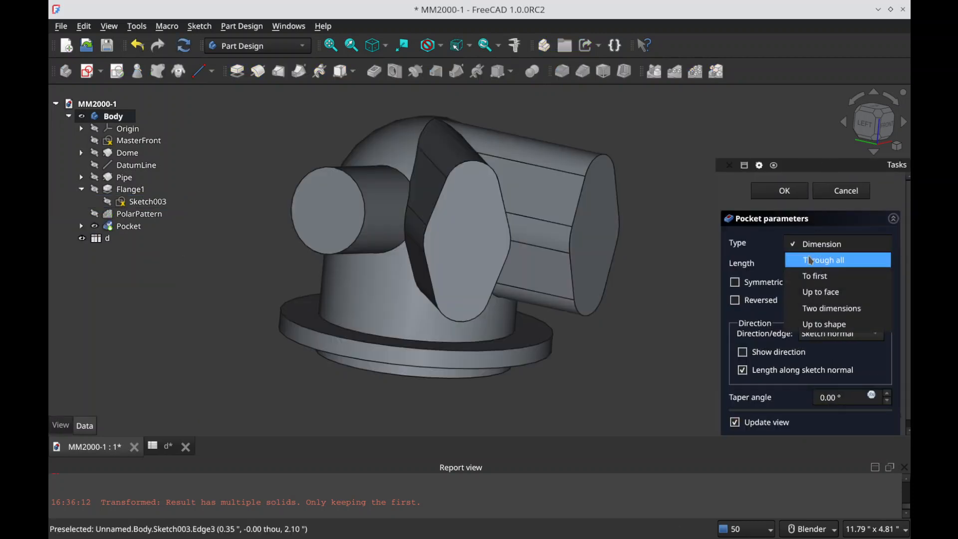
click(820, 260)
click(736, 300)
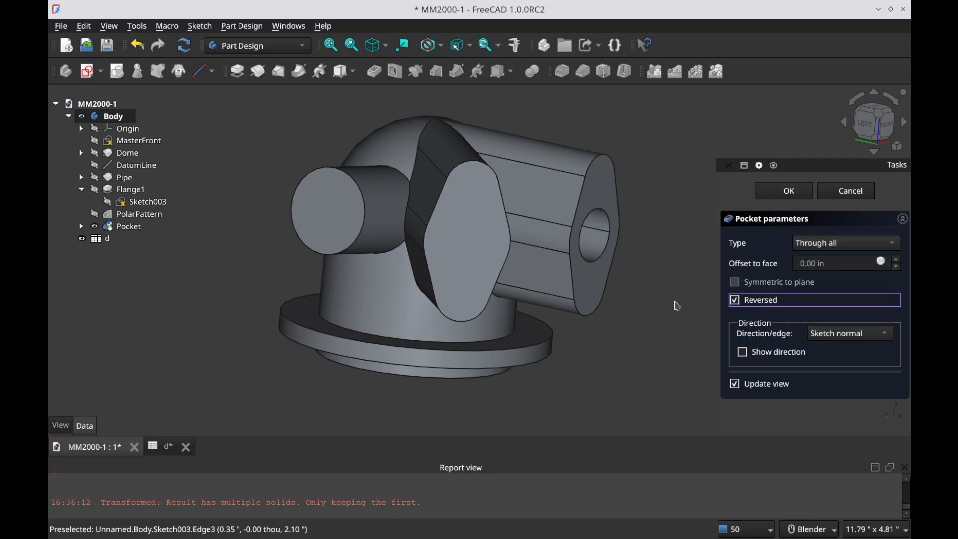
key(Return)
middle_drag(593, 230, 613, 278)
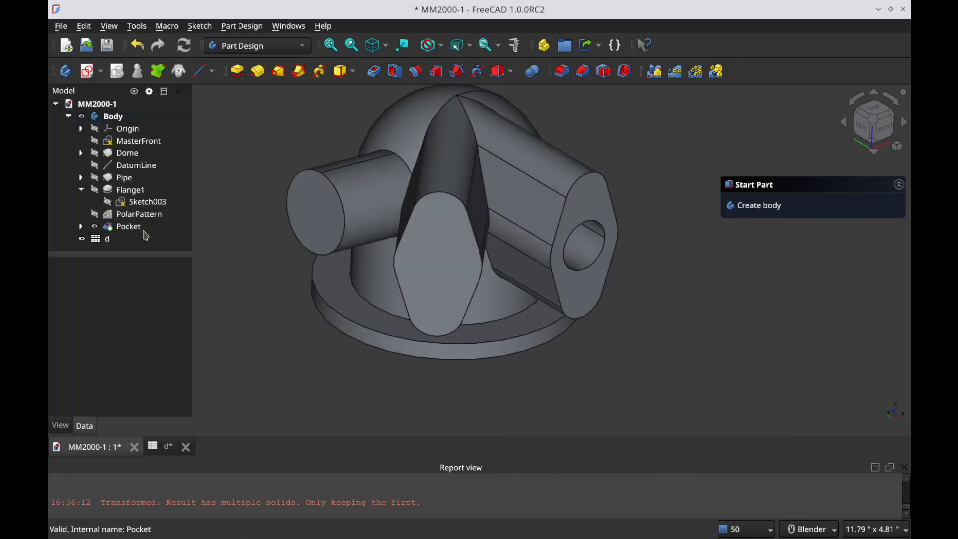
Step: Rename the Pocket feature FlangeBore1 and the PolarPattern feature Flange2
click(147, 228)
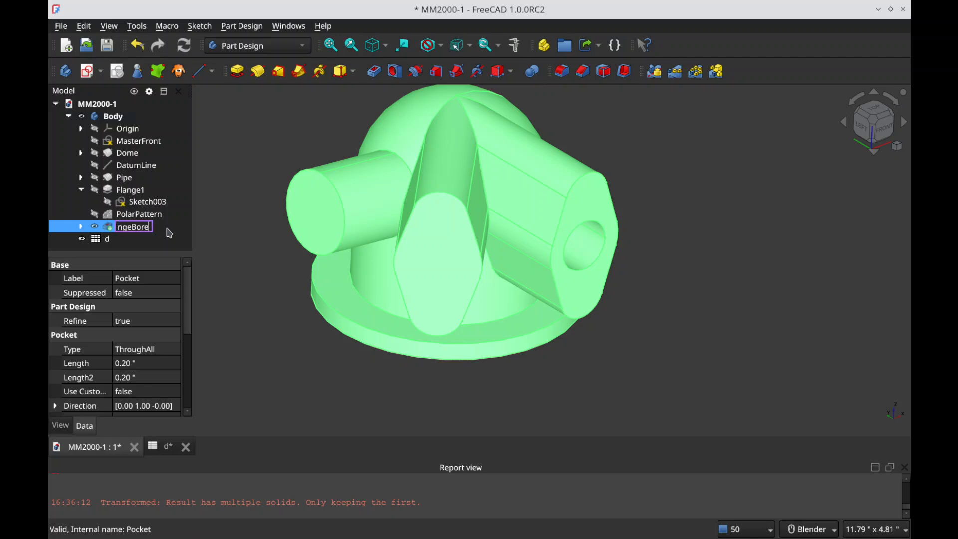
key(Return)
key(Up)
key(F2)
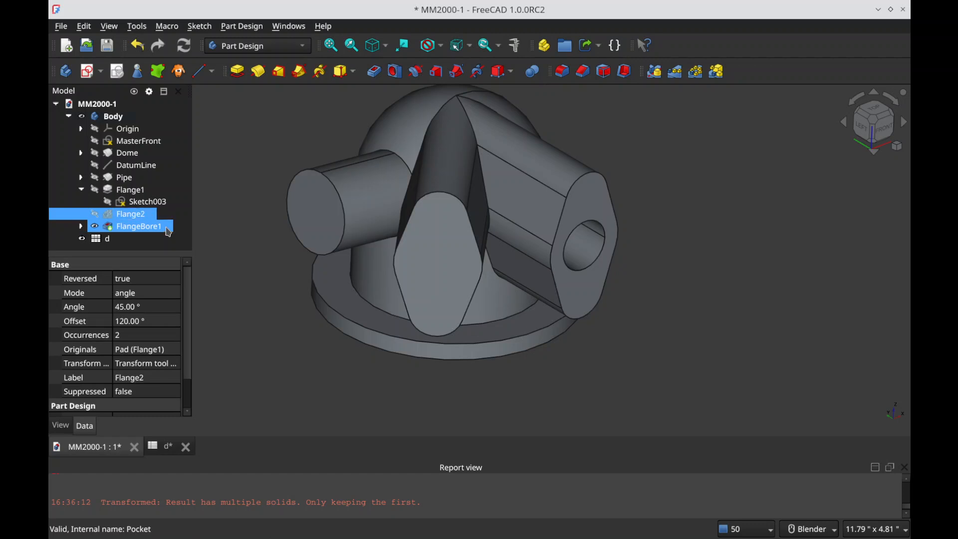
Step: Repeat FlangeBore1 with a polar pattern about the Base Z axis, 45° overall angle, 2 occurrences and reversed direction
click(168, 230)
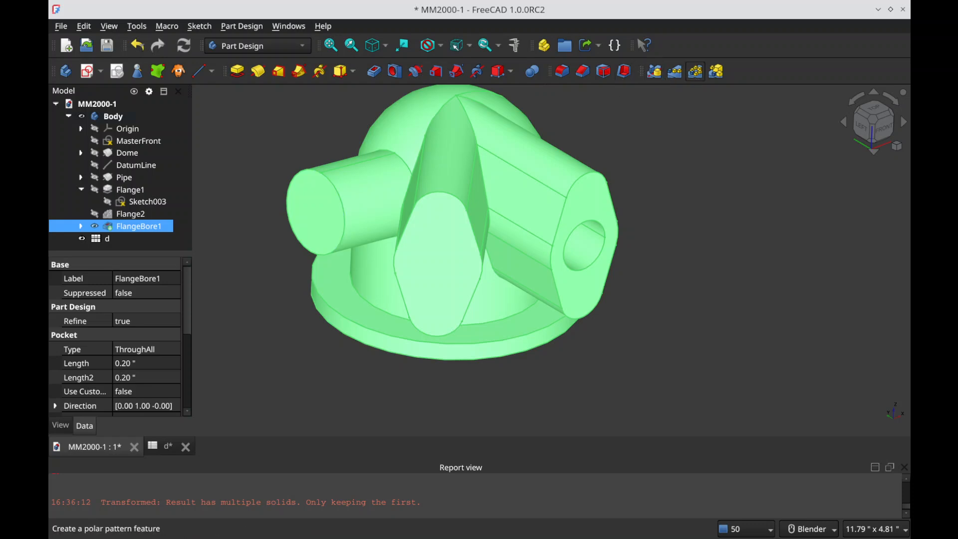
click(695, 71)
scroll(898, 306, down, 3)
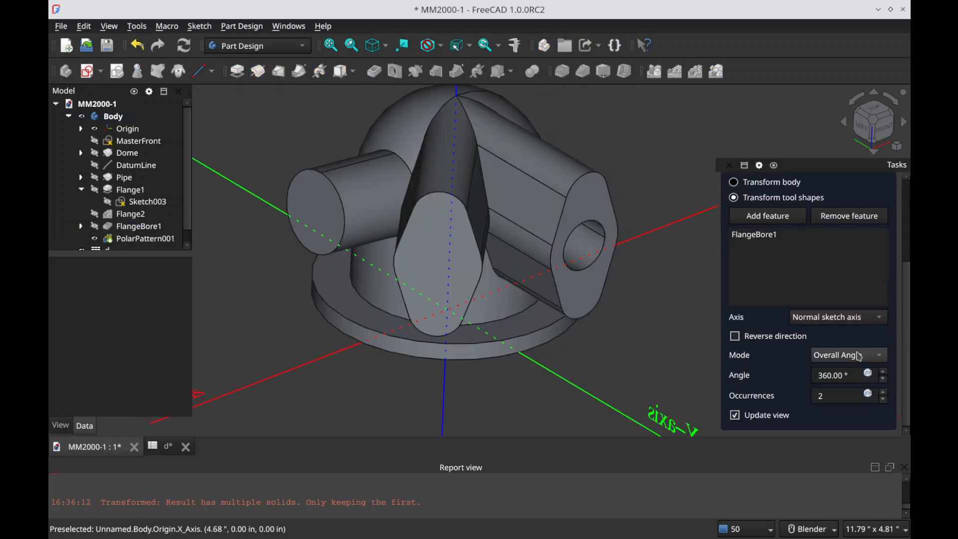
click(838, 318)
click(851, 415)
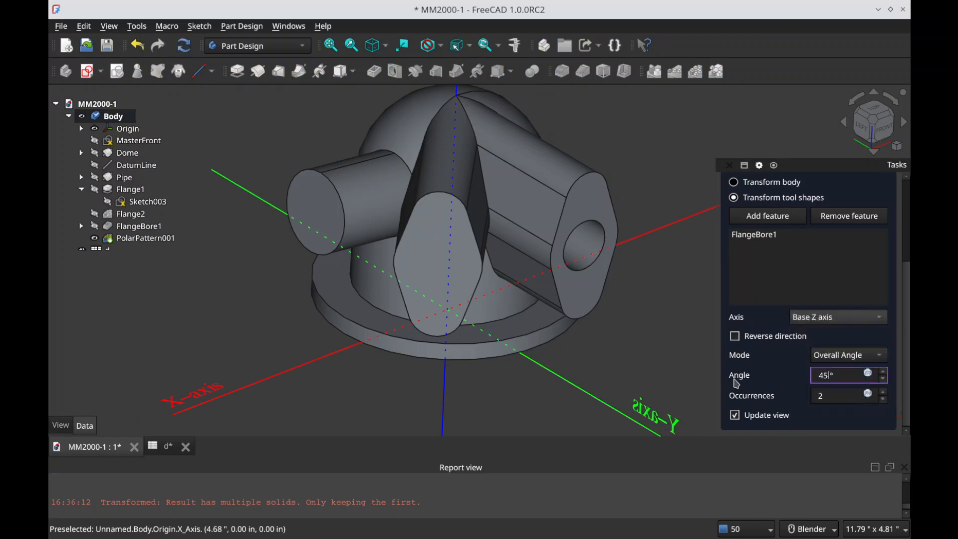
click(734, 336)
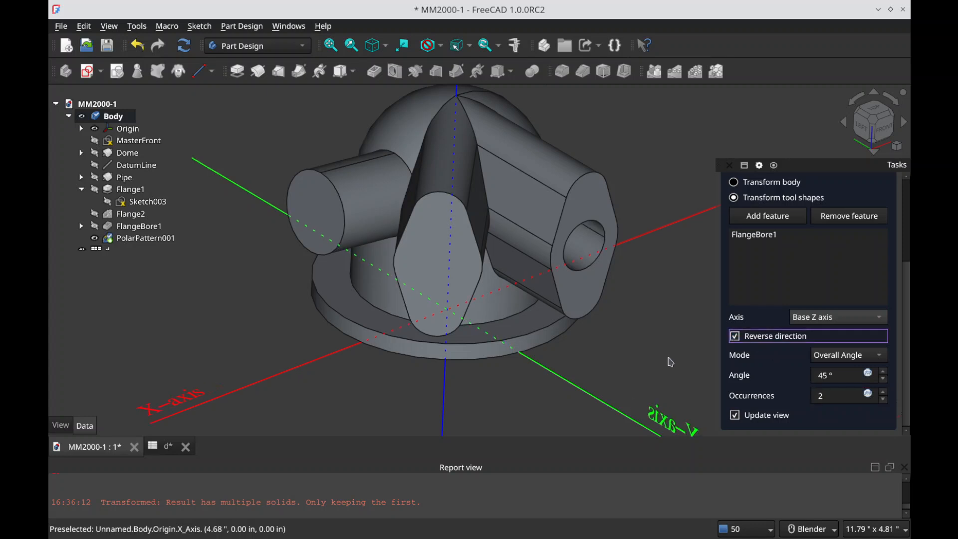
scroll(777, 211, up, 5)
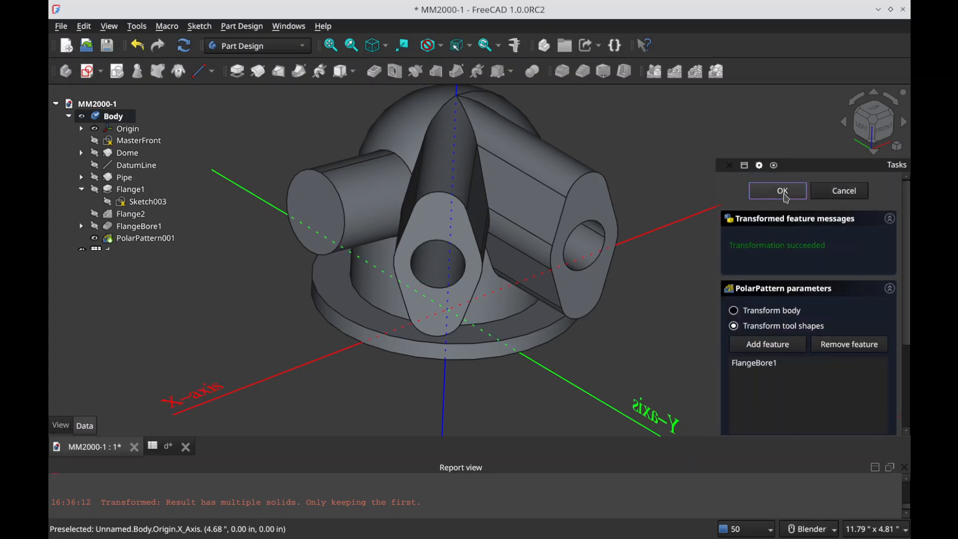
click(783, 191)
Step: Show the MasterFront sketch and hide the PolarPattern001 solid
middle_drag(549, 336, 449, 279)
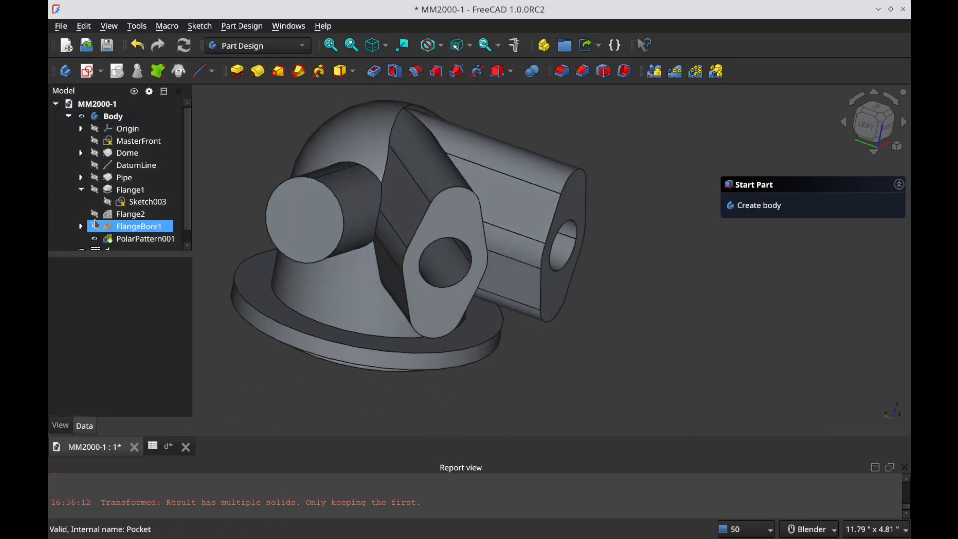
click(133, 143)
key(space)
middle_drag(315, 208, 331, 214)
click(331, 214)
key(space)
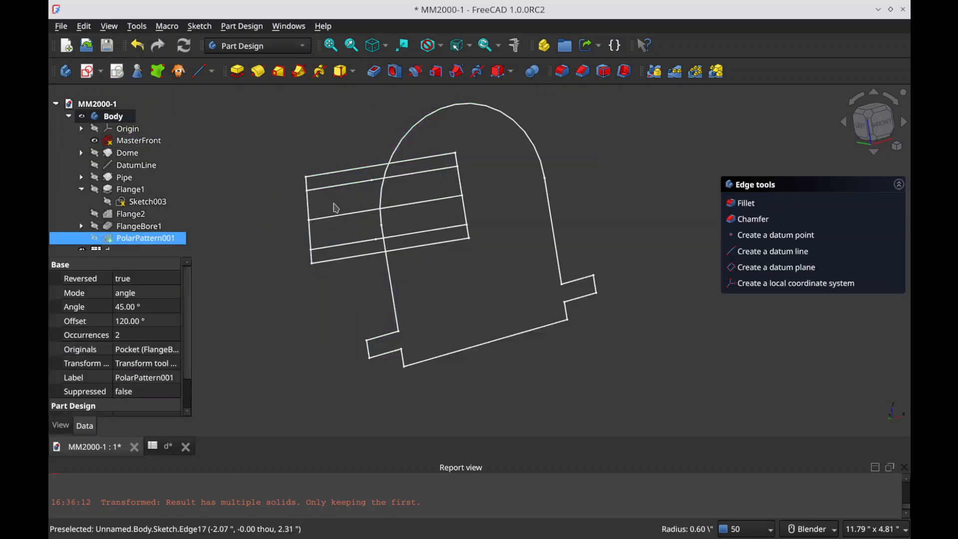
click(274, 230)
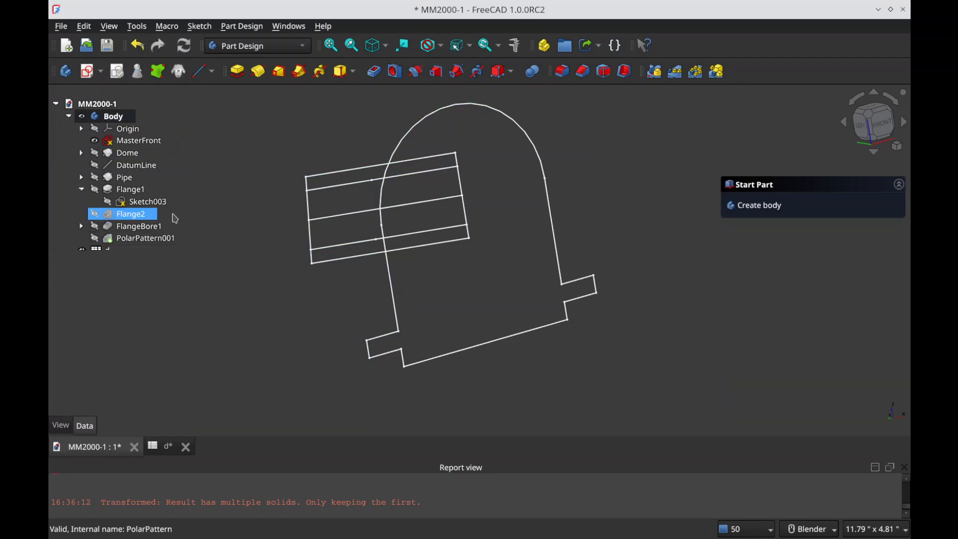
Step: Rename PolarPattern001 to FlangeBore2 and save the document
click(155, 241)
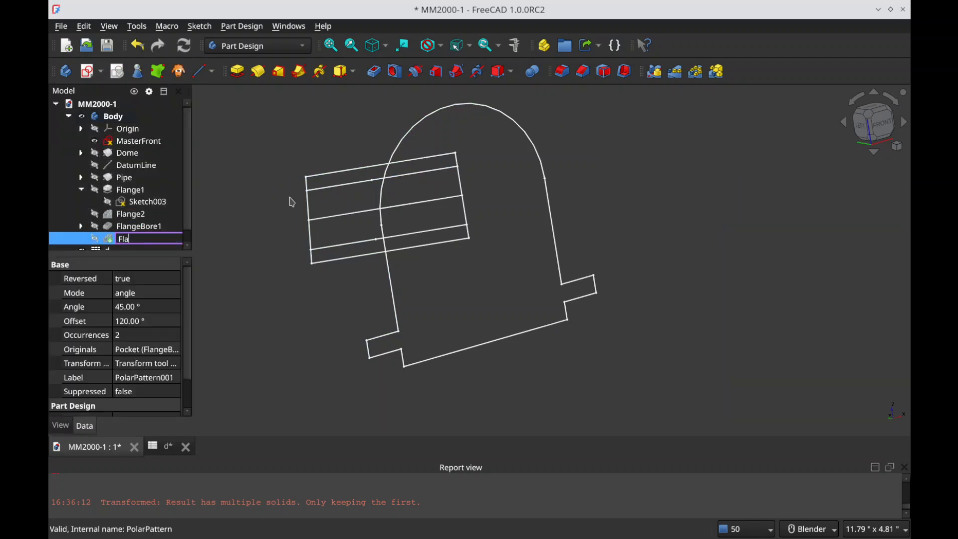
key(Return)
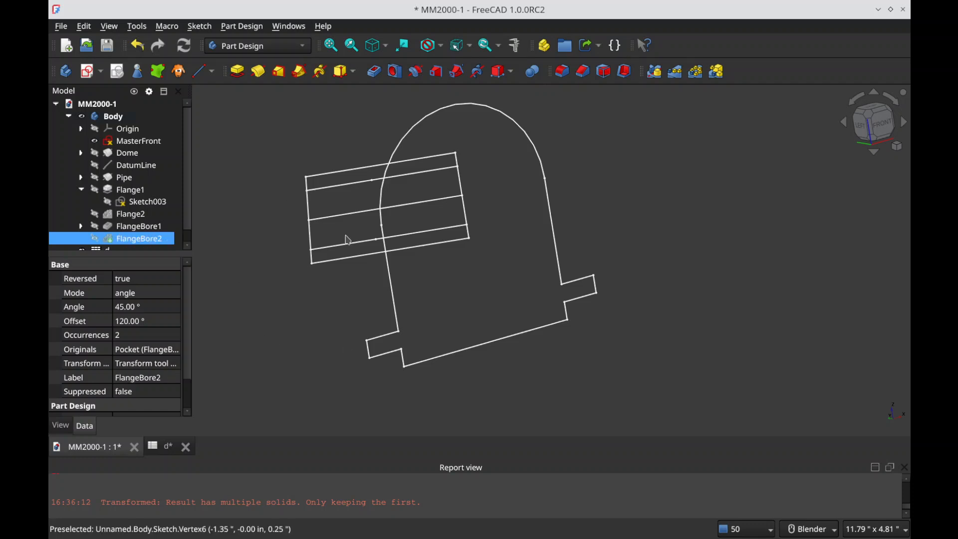
click(289, 207)
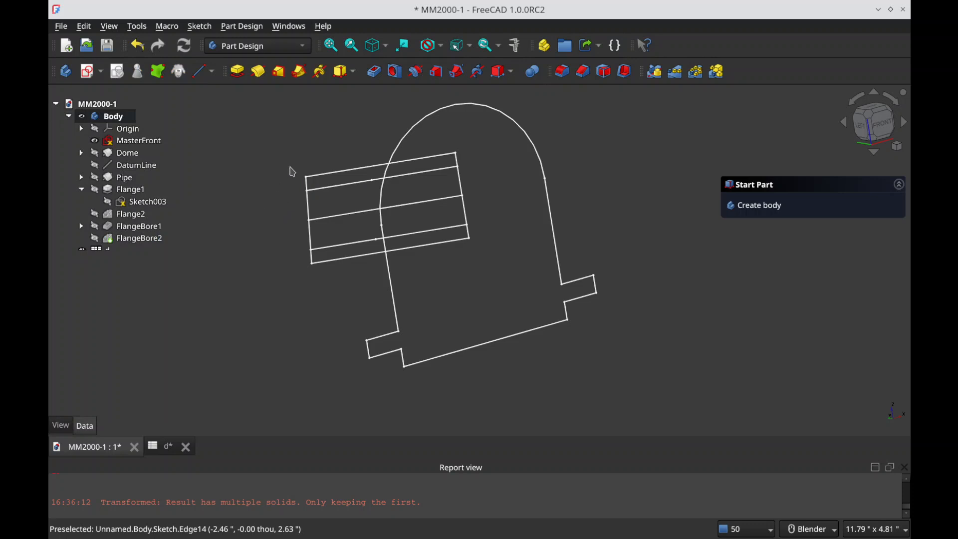
key(ctrl+s)
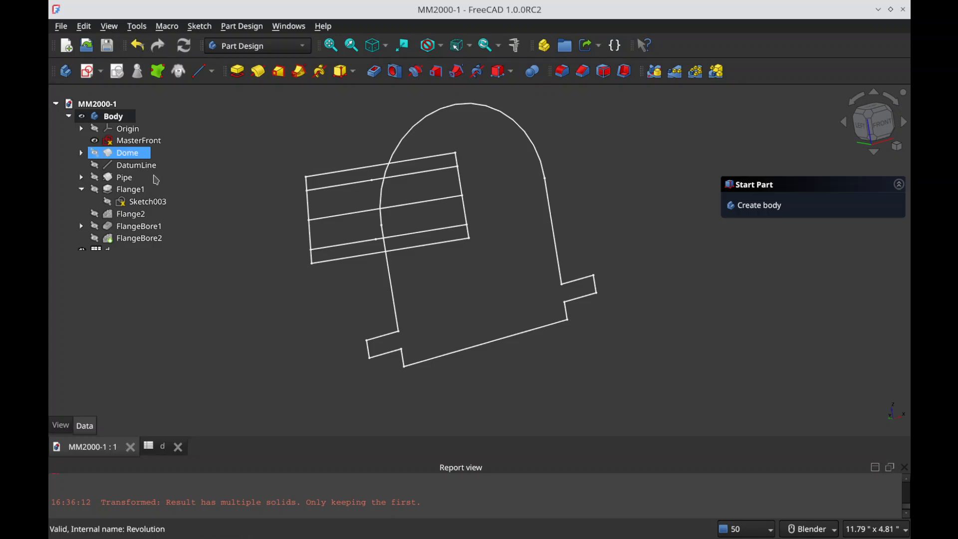
Step: Collapse Flange1 in the model tree and create a new sketch on the XZ base plane
click(81, 191)
click(90, 70)
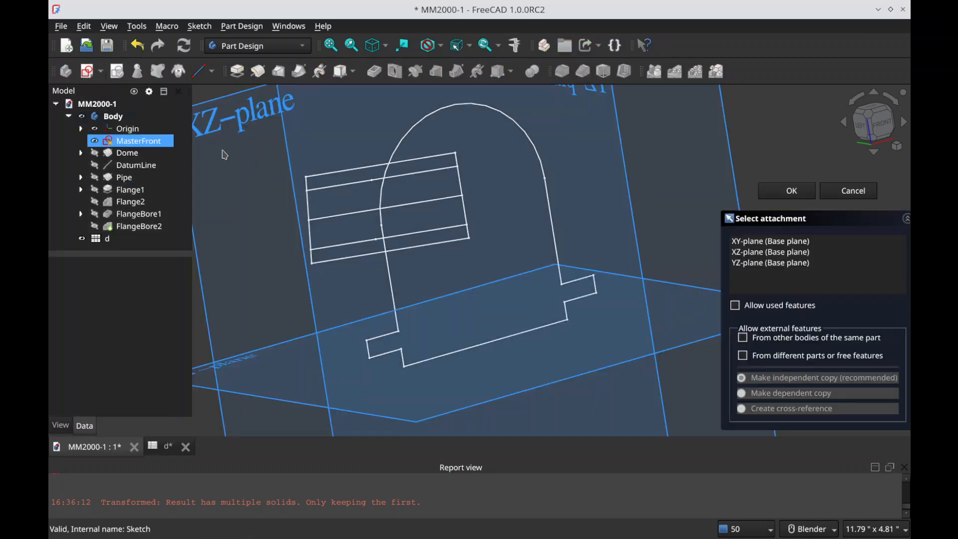
click(264, 134)
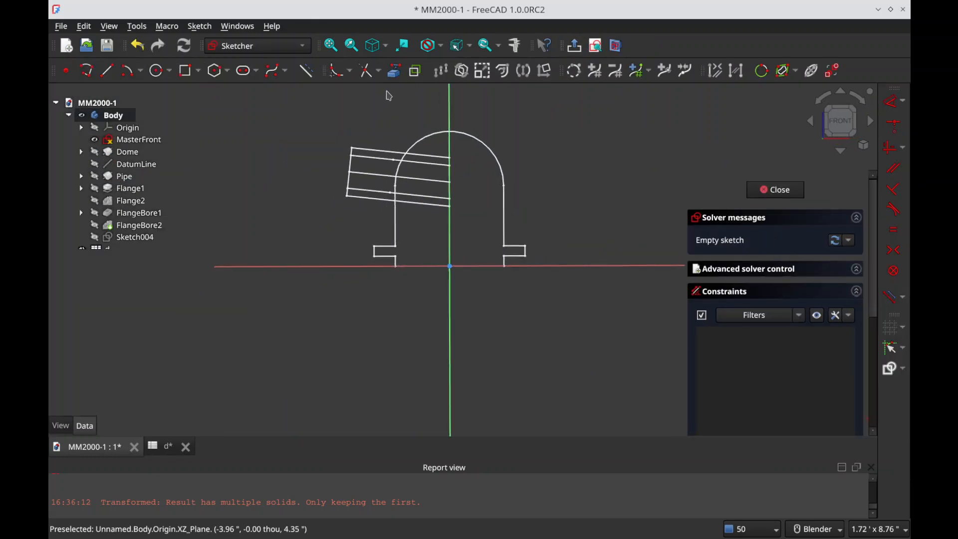
Step: Draw a closed four-sided polyline over the two projected inner pipe lines, snapping to their endpoints, and close the sketch
scroll(362, 169, up, 3)
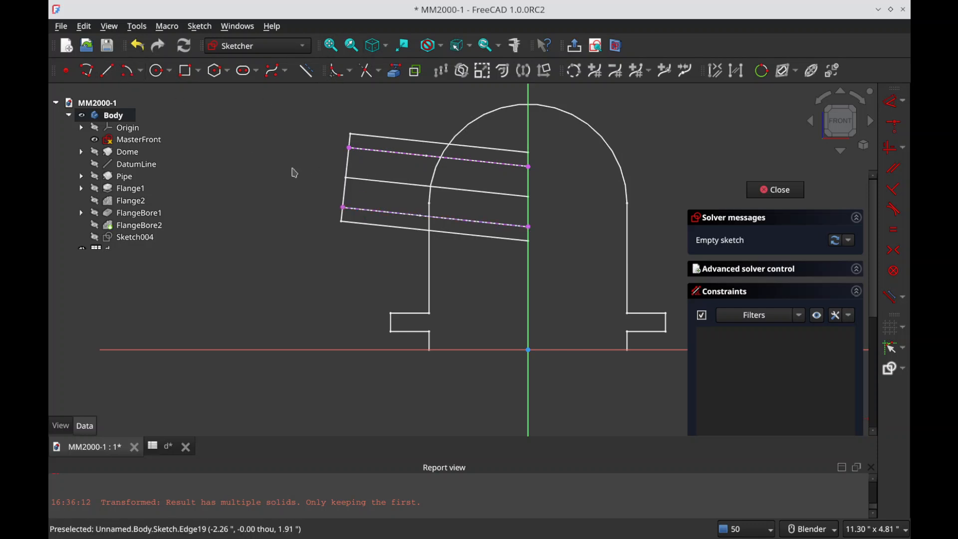
click(87, 76)
click(344, 207)
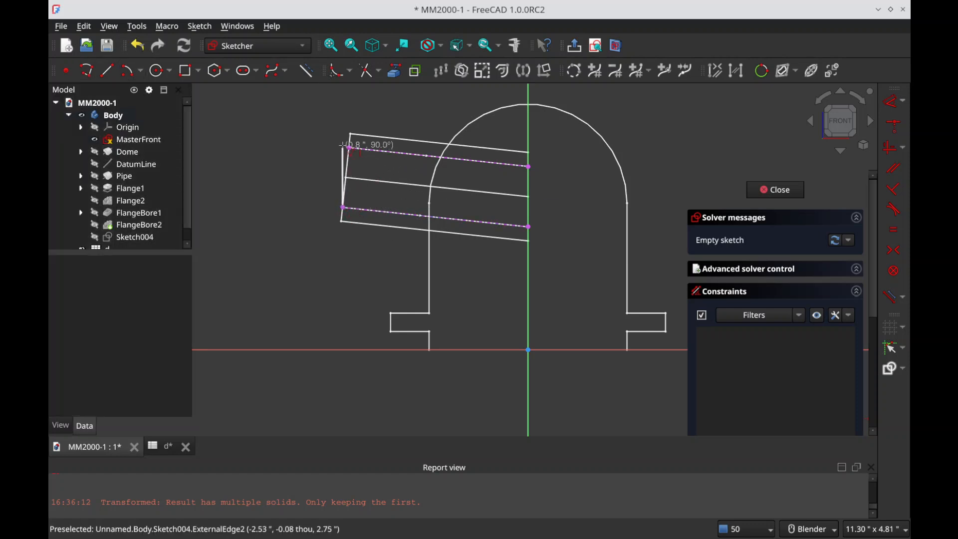
click(348, 148)
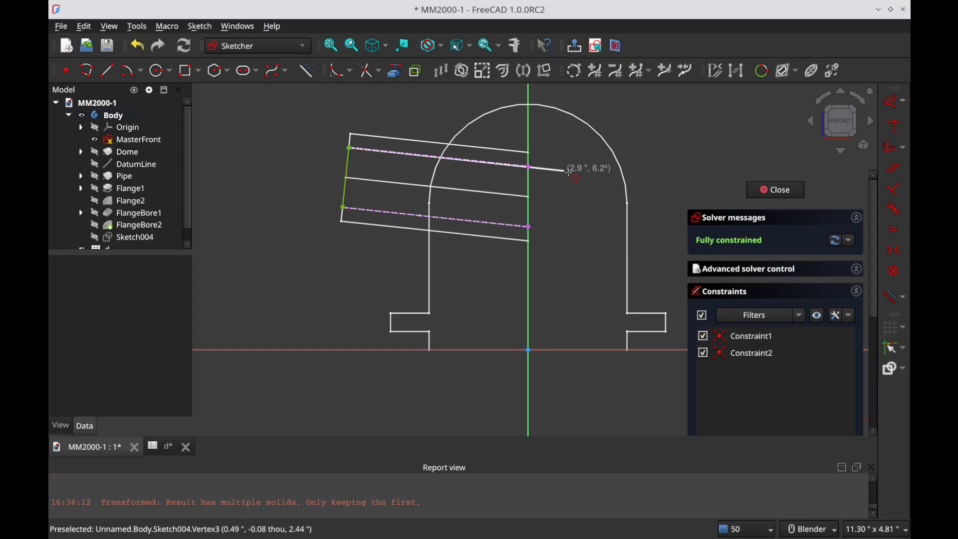
click(529, 167)
click(529, 227)
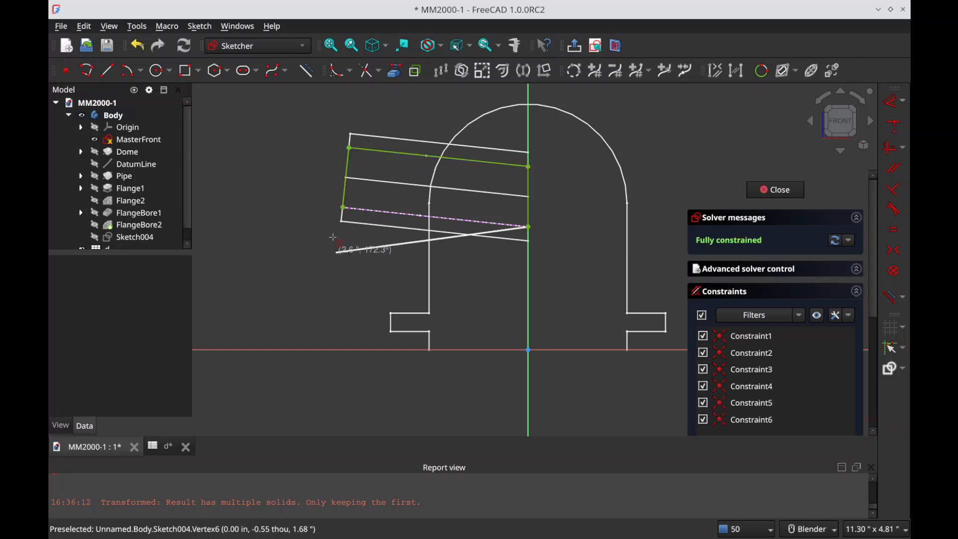
click(343, 207)
key(Escape)
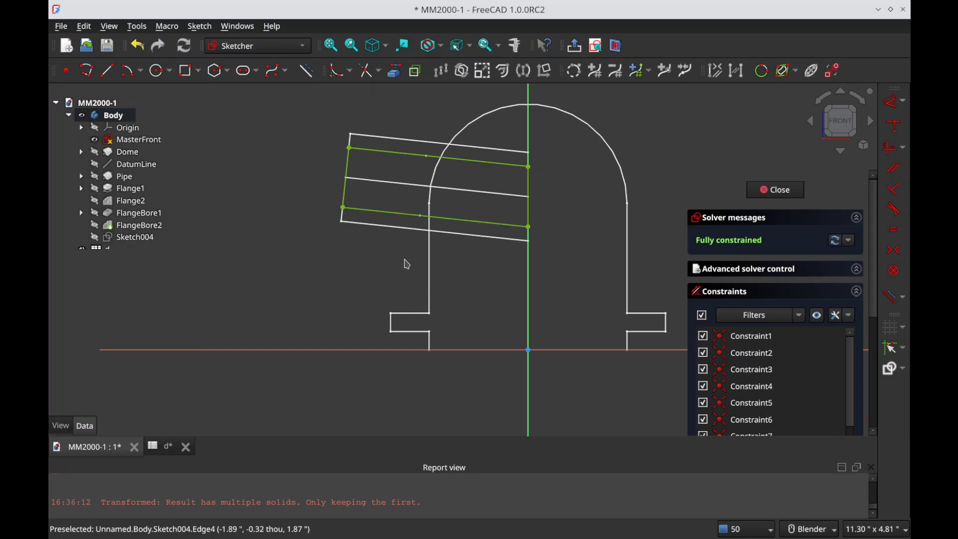
click(291, 179)
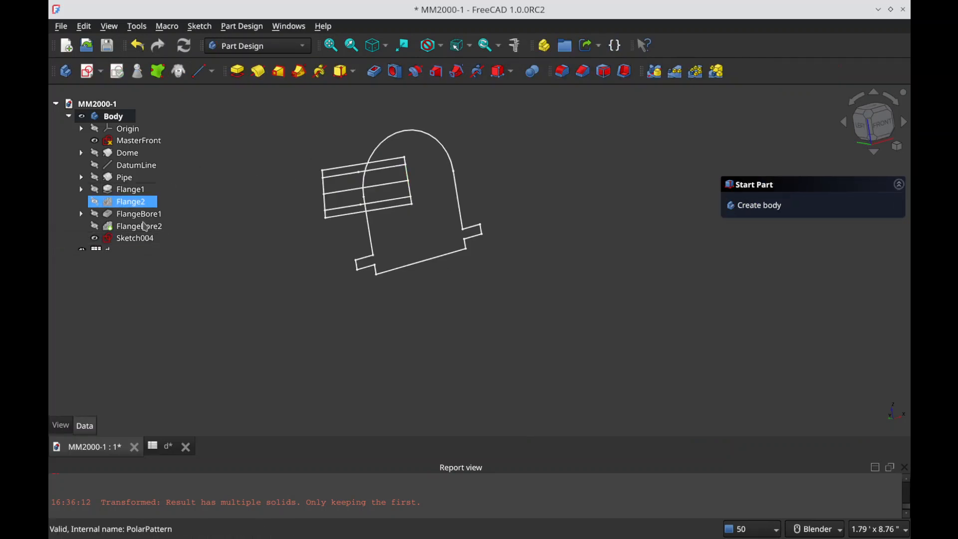
Step: Show the DatumLine running along the pipe's centre
click(142, 241)
click(143, 165)
key(space)
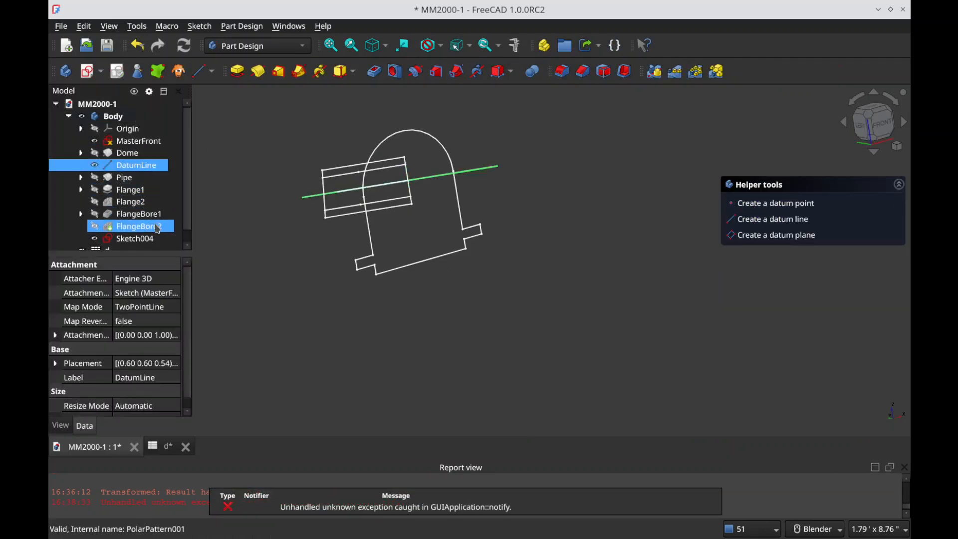
Step: Try to cut Sketch004 from the body with a Groove about DatumLine
click(149, 239)
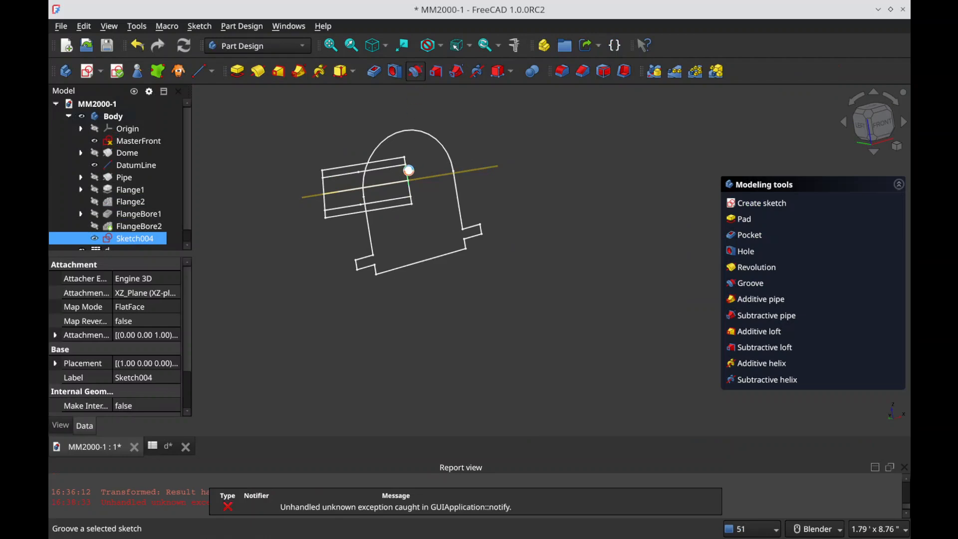
click(415, 71)
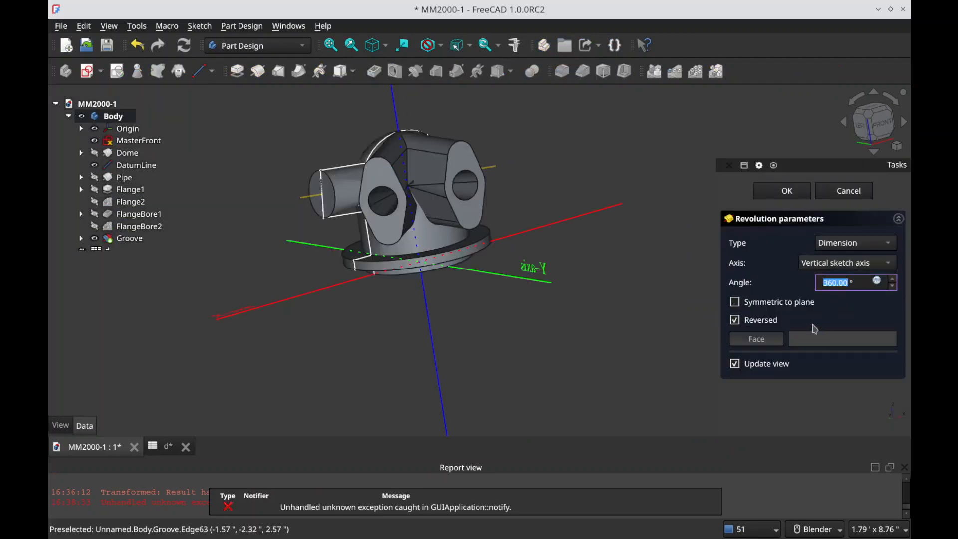
click(848, 263)
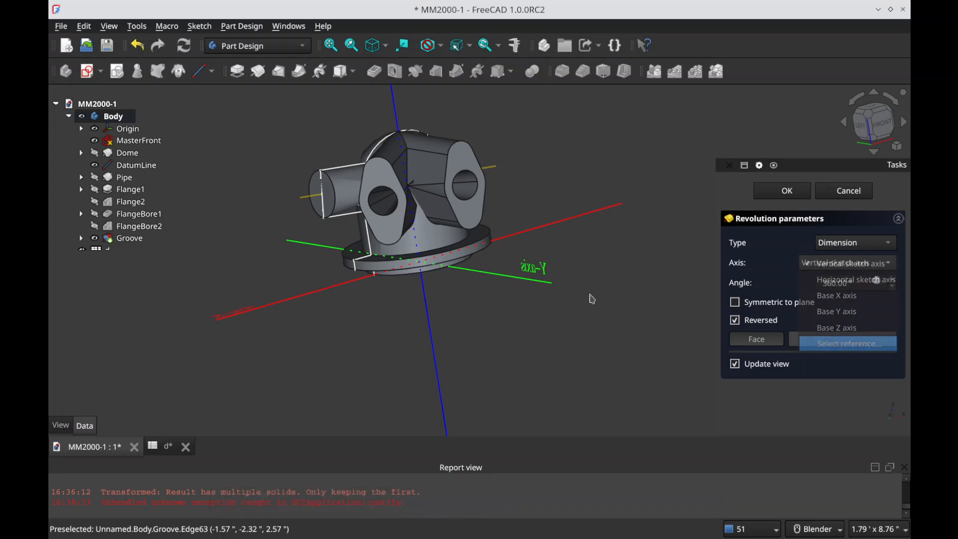
click(306, 200)
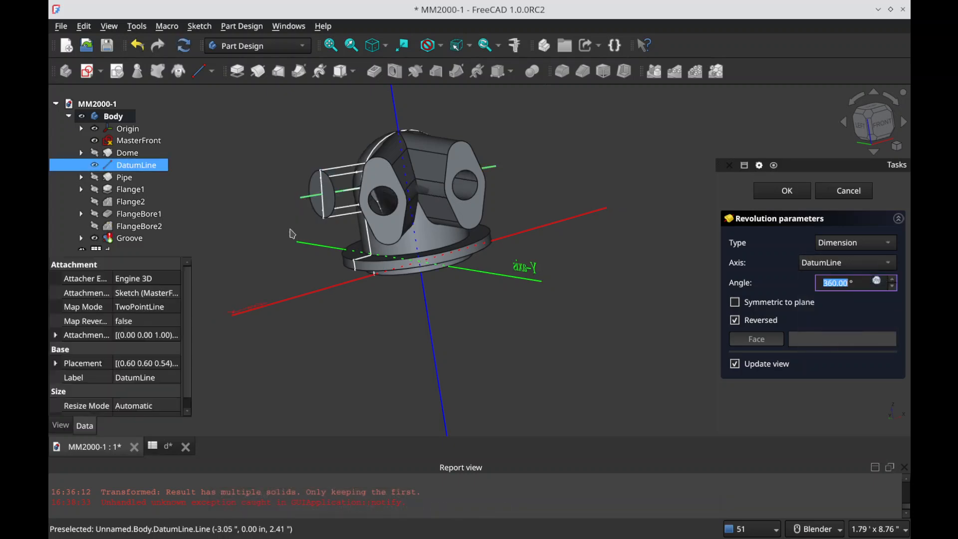
Step: Try the groove with the Reversed and Symmetric to plane options toggled, and cancel the operation
middle_drag(309, 220, 379, 234)
scroll(379, 234, up, 3)
click(736, 321)
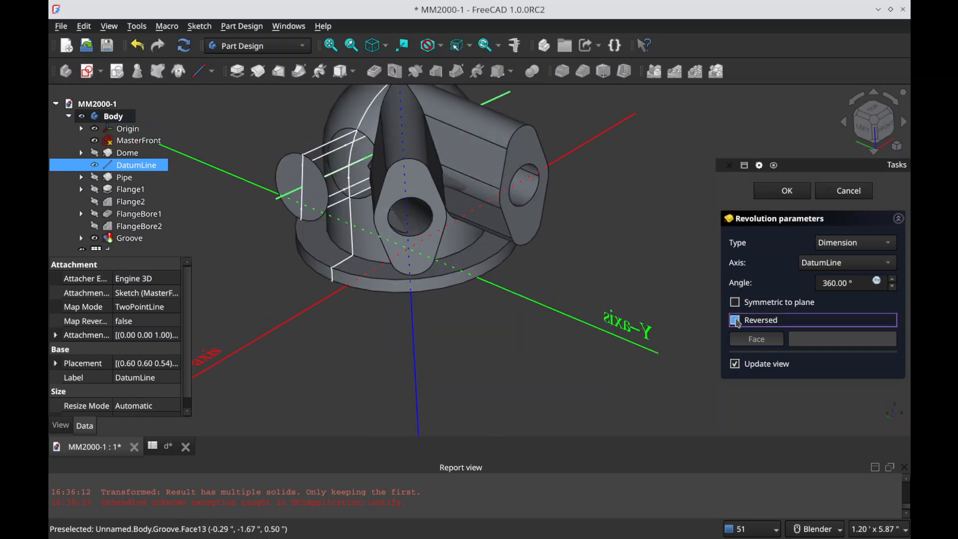
mouse_move(462, 265)
middle_down()
mouse_move(566, 298)
mouse_move(464, 282)
middle_up()
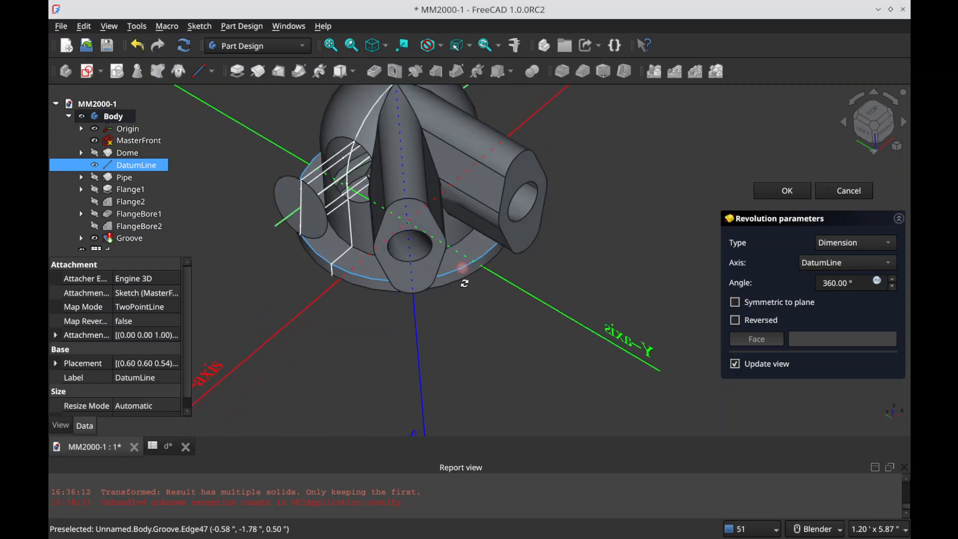
click(736, 303)
click(750, 326)
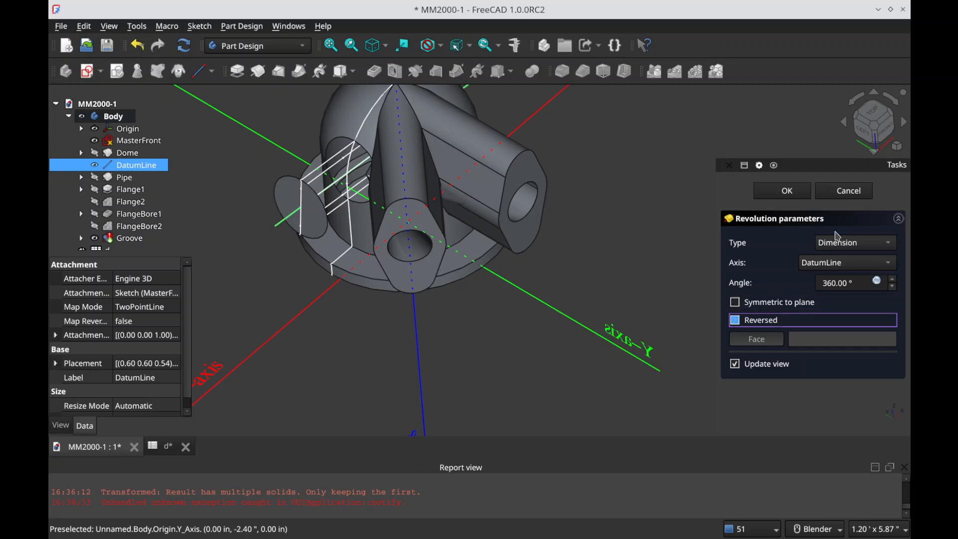
click(844, 190)
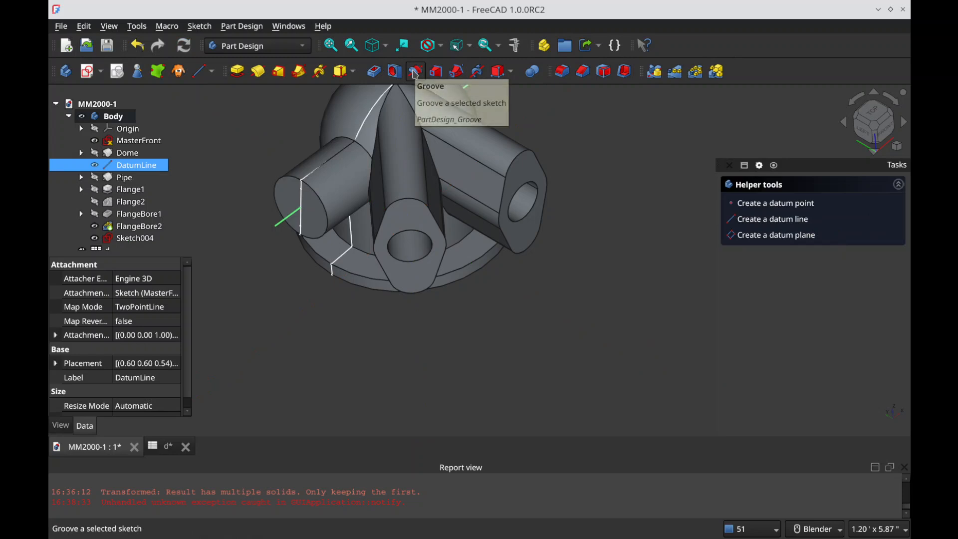
click(415, 74)
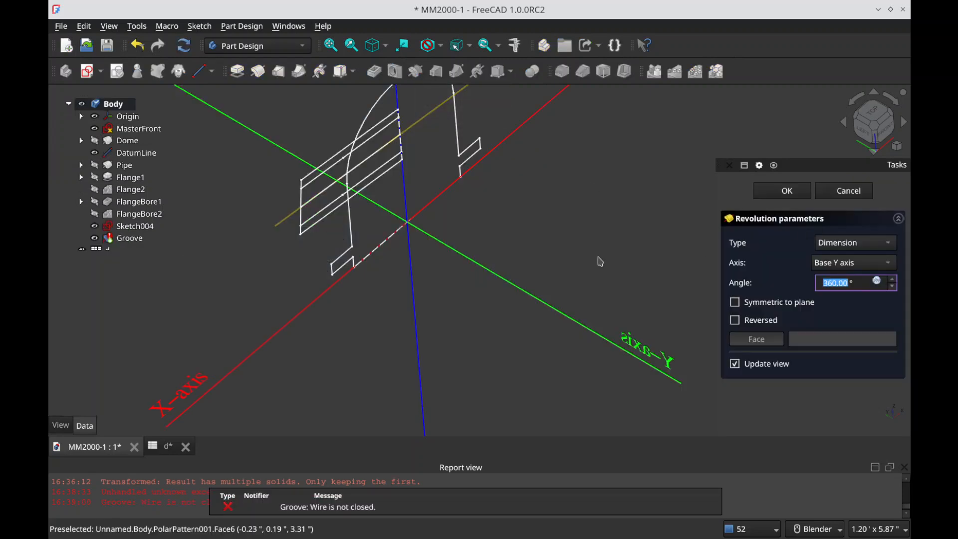
click(844, 190)
Step: Hide FlangeBore2 and the MasterFront sketch, and select Sketch004 with DatumLine left displayed
click(134, 226)
click(136, 214)
key(space)
click(136, 129)
key(space)
click(130, 228)
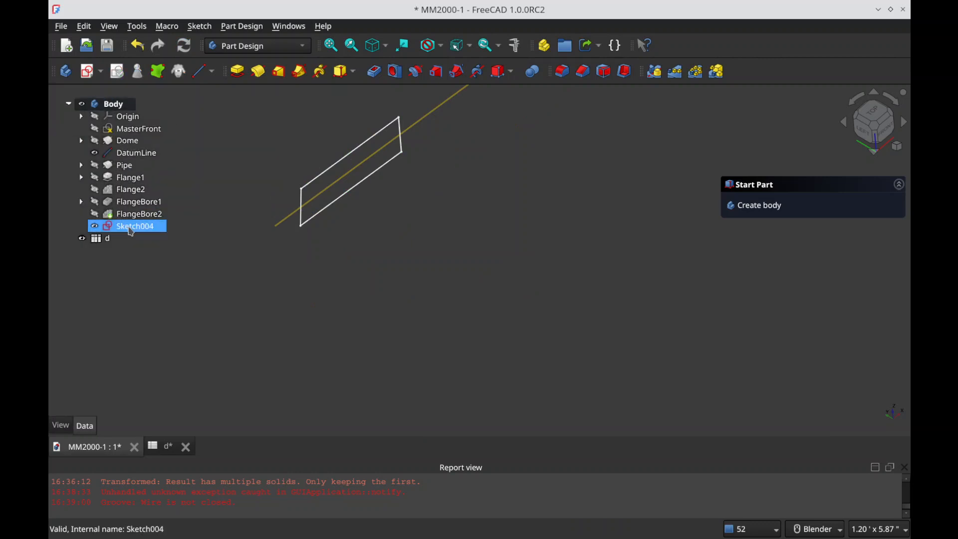
mouse_move(324, 241)
middle_down()
mouse_move(246, 195)
mouse_move(349, 236)
mouse_move(309, 229)
mouse_move(395, 245)
mouse_move(388, 237)
middle_up()
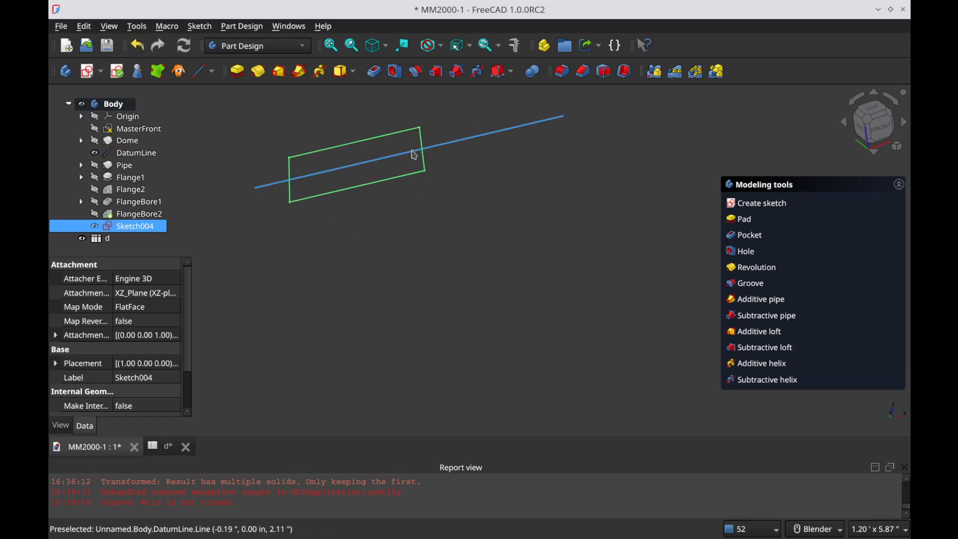
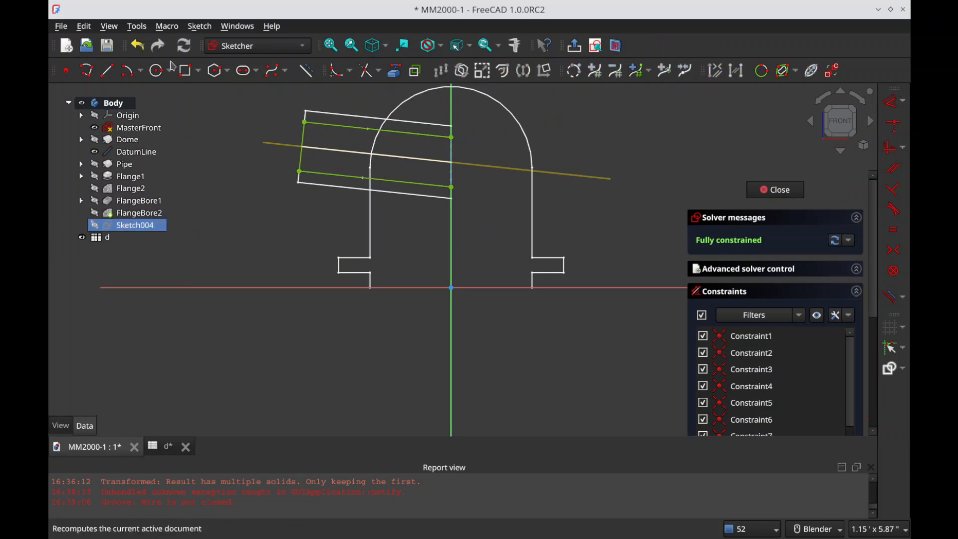
Step: Draw a line about 0.82 in long from Sketch004's upper corner on the vertical axis to its lower edge, and close the sketch
click(115, 73)
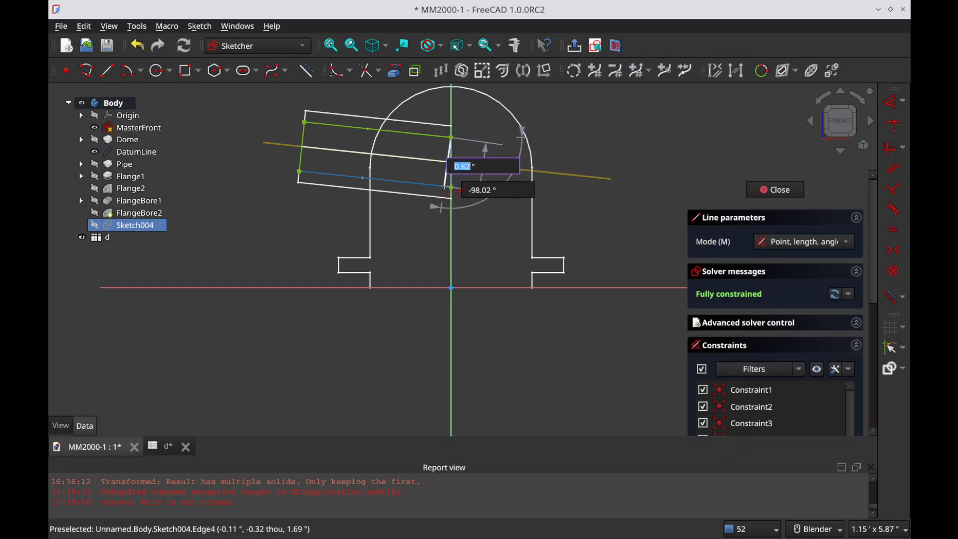
click(446, 186)
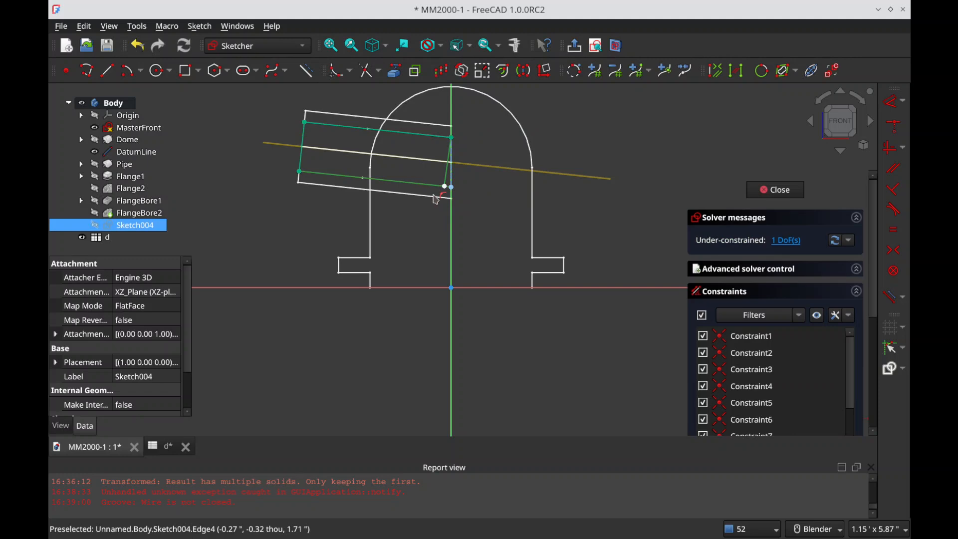
click(436, 199)
key(Escape)
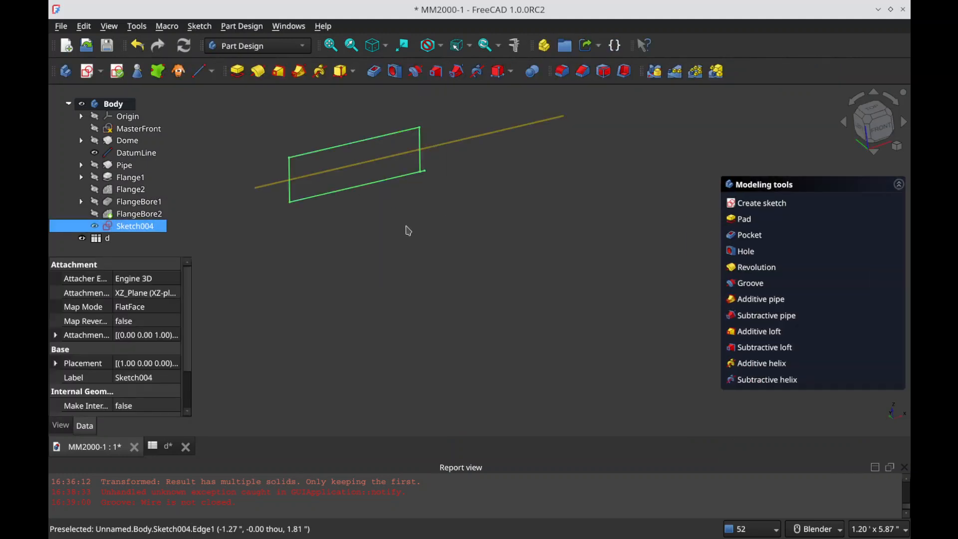
Step: Try to cut Sketch004 from the body with a Groove about DatumLine, and cancel the operation
click(415, 71)
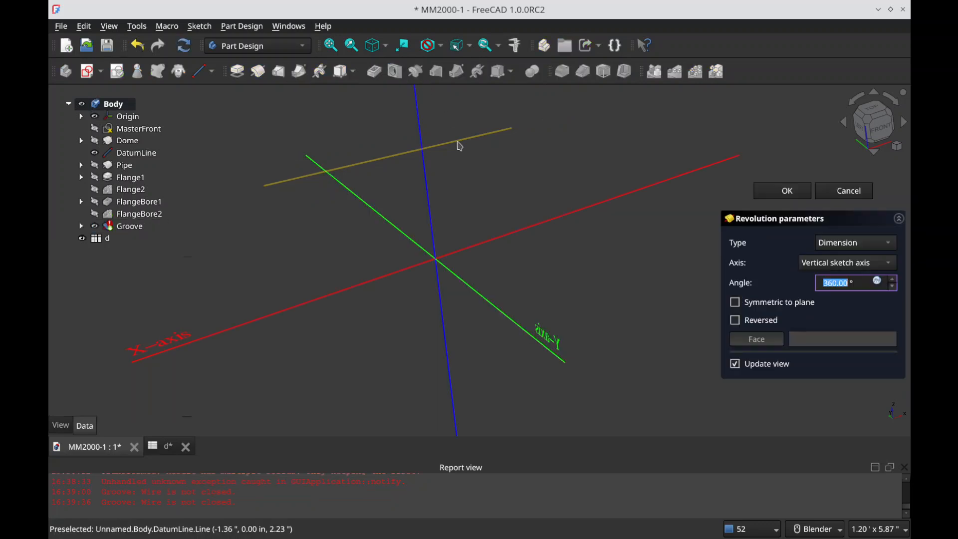
click(845, 263)
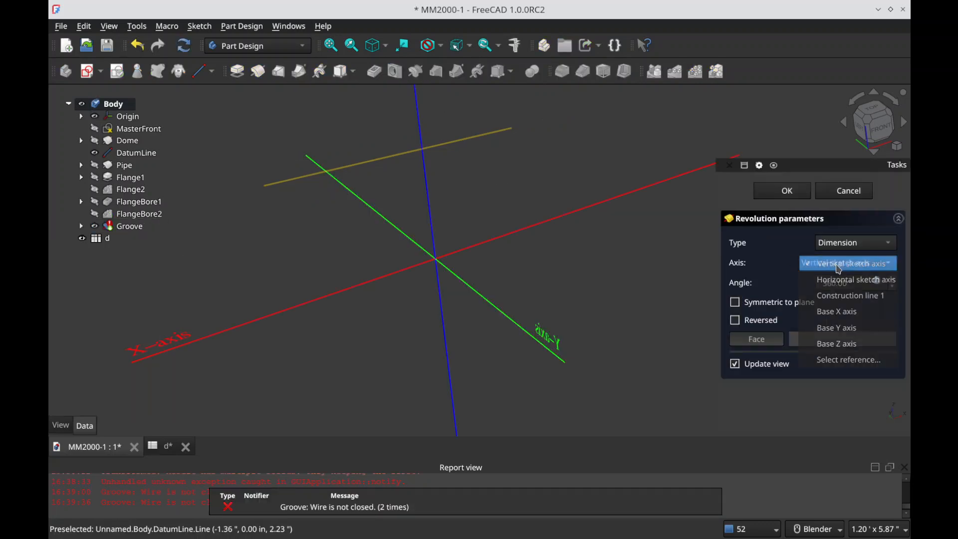
click(850, 360)
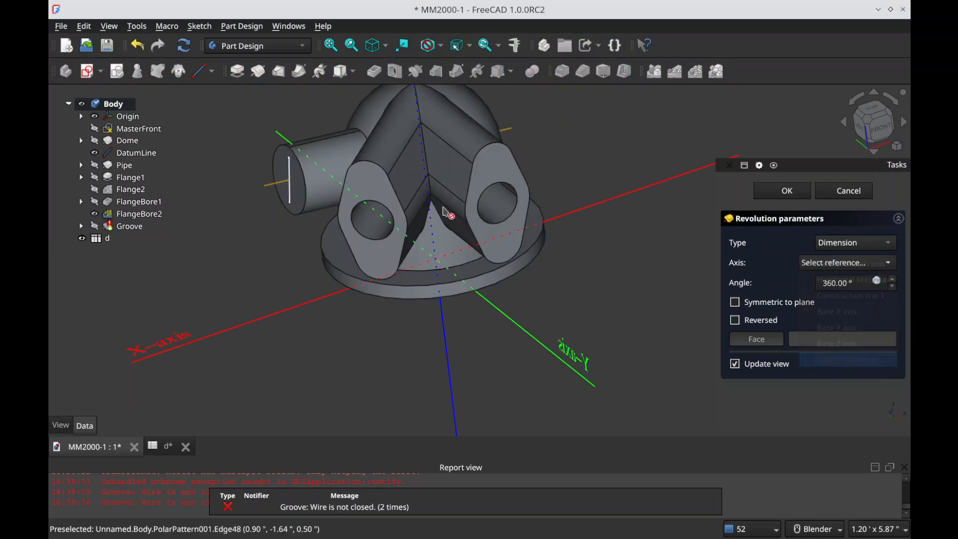
click(270, 184)
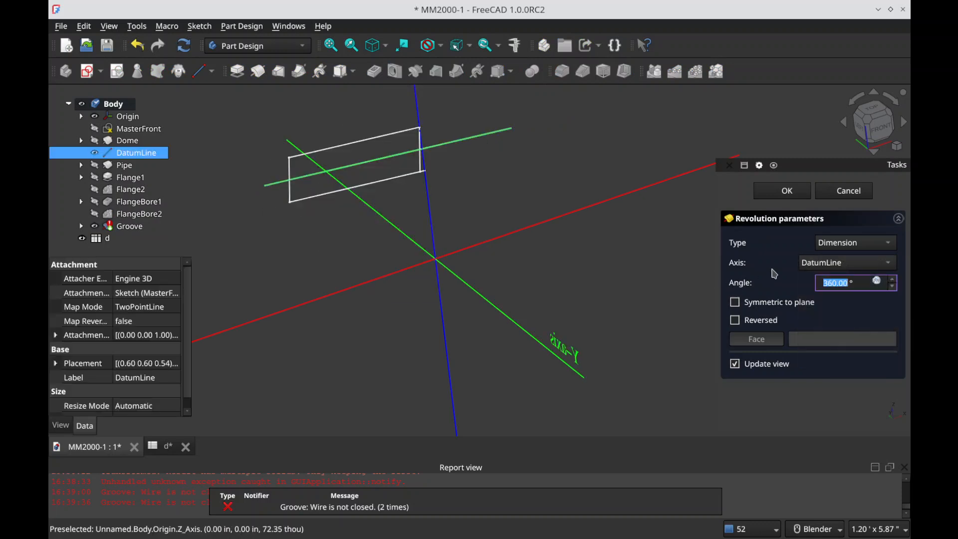
click(822, 191)
Step: Hide FlangeBore2 and open Sketch004 for editing
click(375, 221)
key(space)
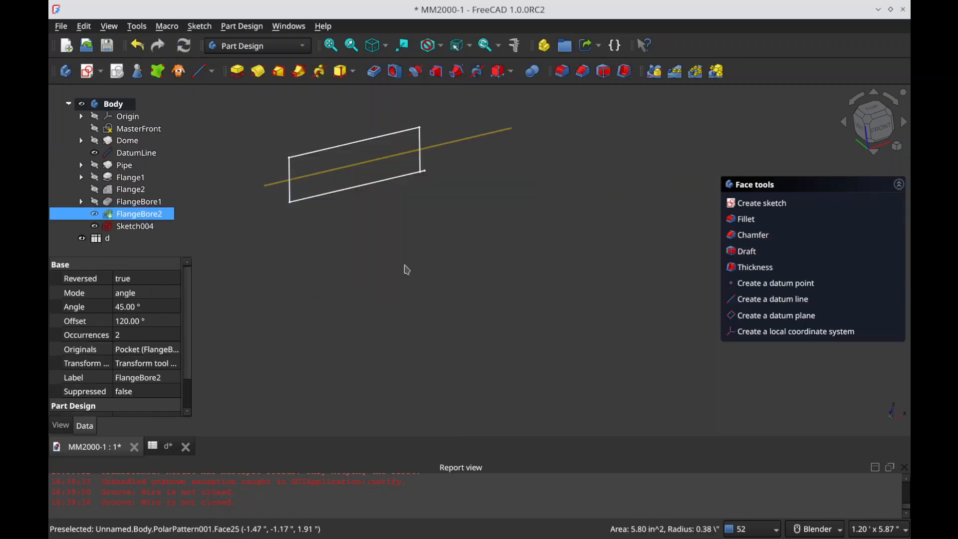
click(429, 214)
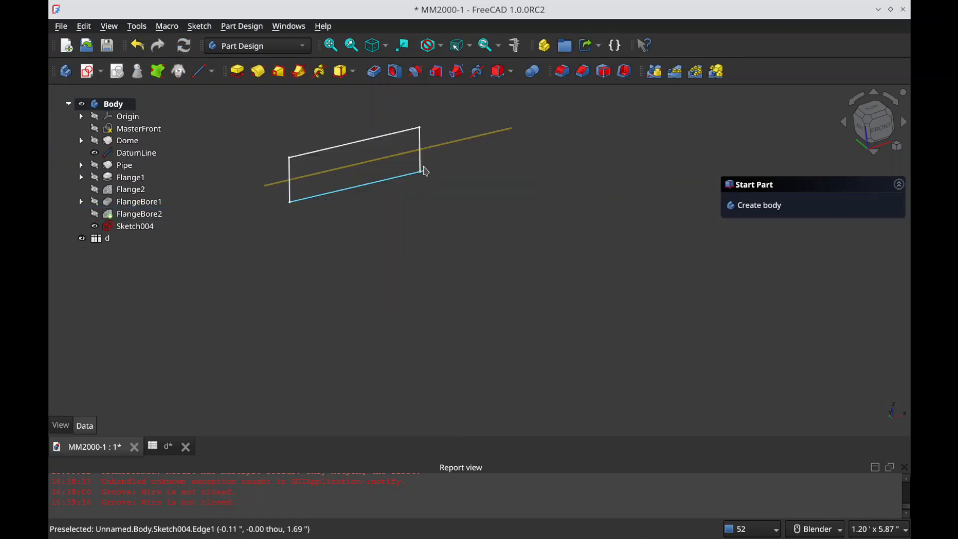
double_click(140, 227)
Step: Delete the lower profile edge that extends past the slanted inner end line to the vertical axis
scroll(450, 187, up, 6)
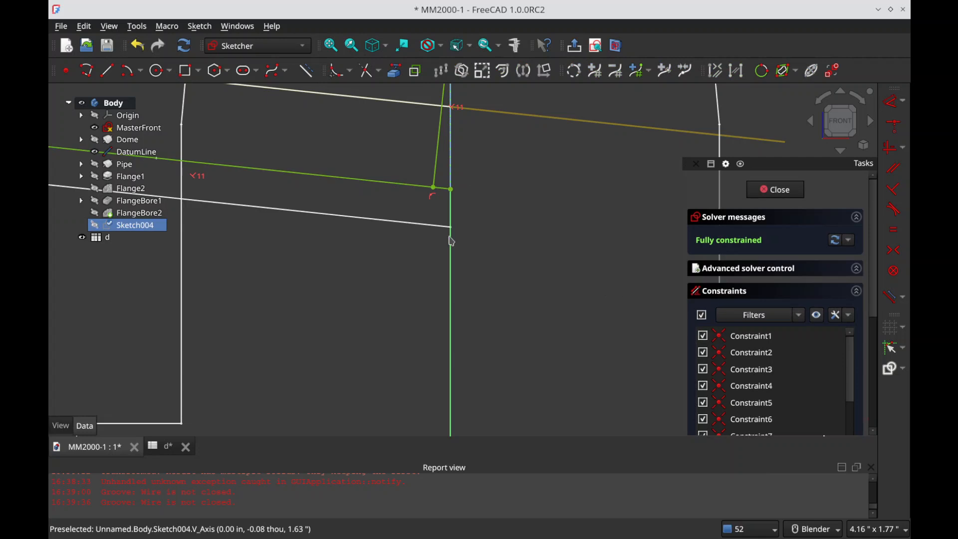
scroll(452, 241, up, 6)
click(494, 197)
scroll(554, 220, down, 8)
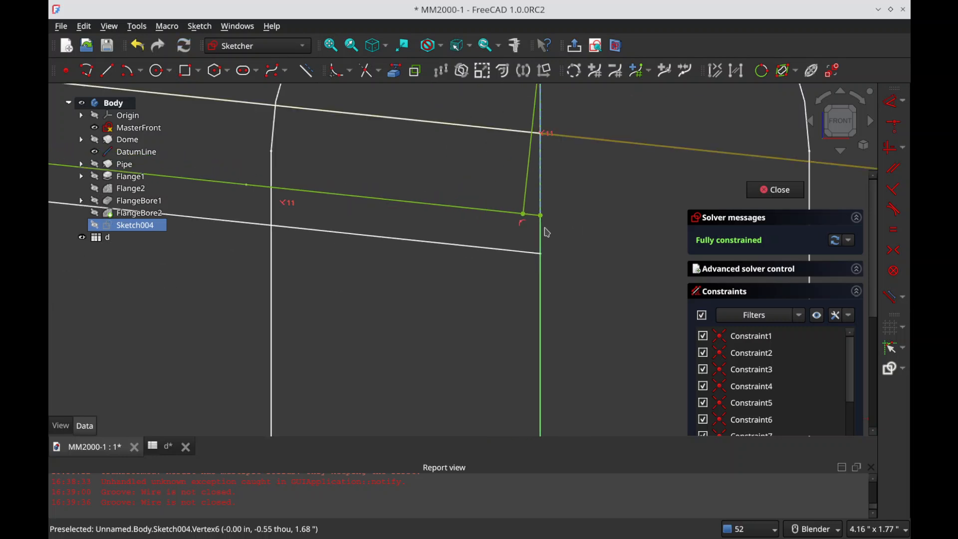
click(538, 224)
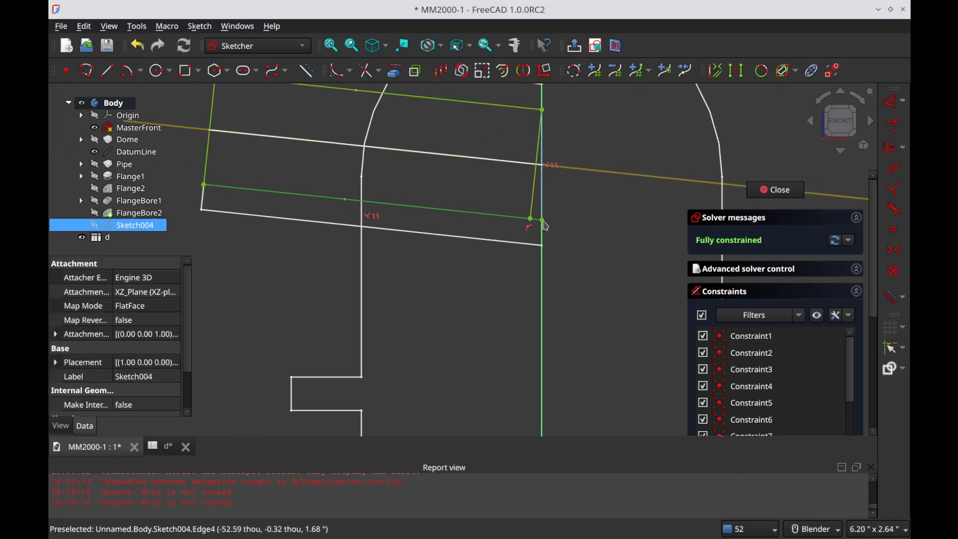
click(614, 276)
scroll(615, 276, down, 2)
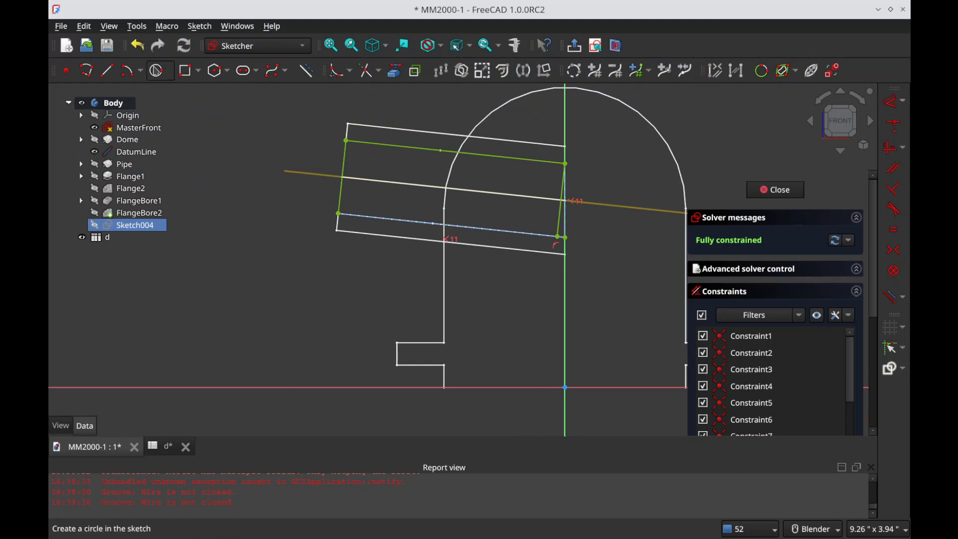
Step: Redraw the lower profile edge from the outer corner to the foot of the slanted inner end line, and close the sketch
click(106, 71)
click(339, 214)
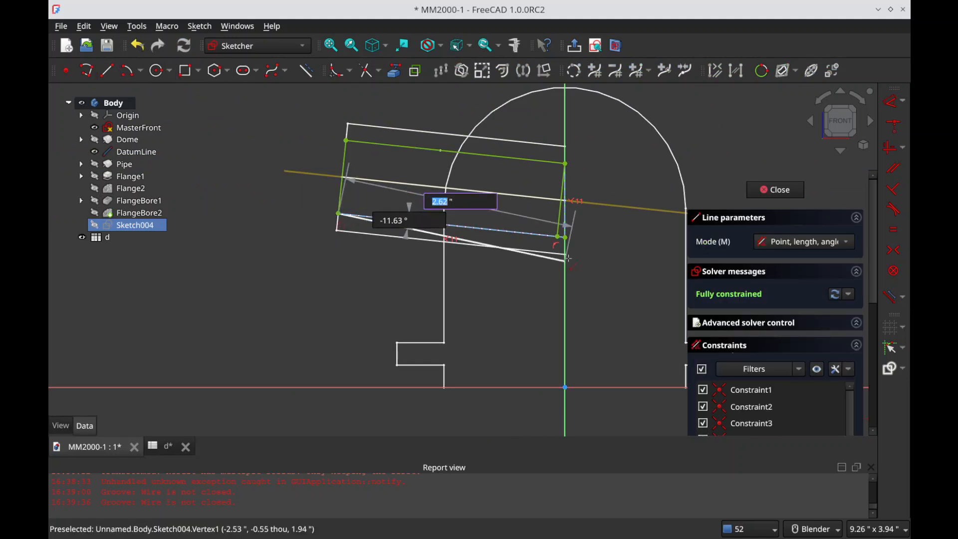
click(563, 238)
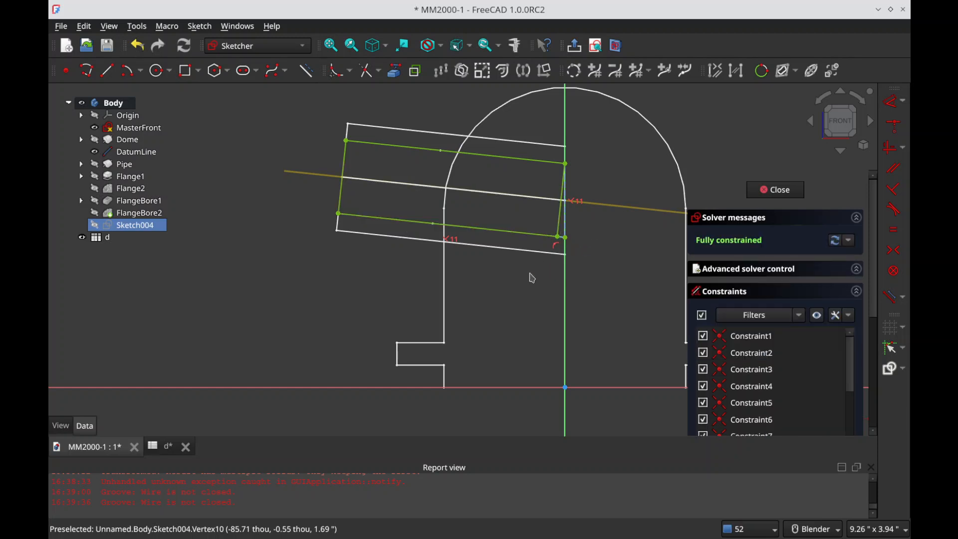
key(Escape)
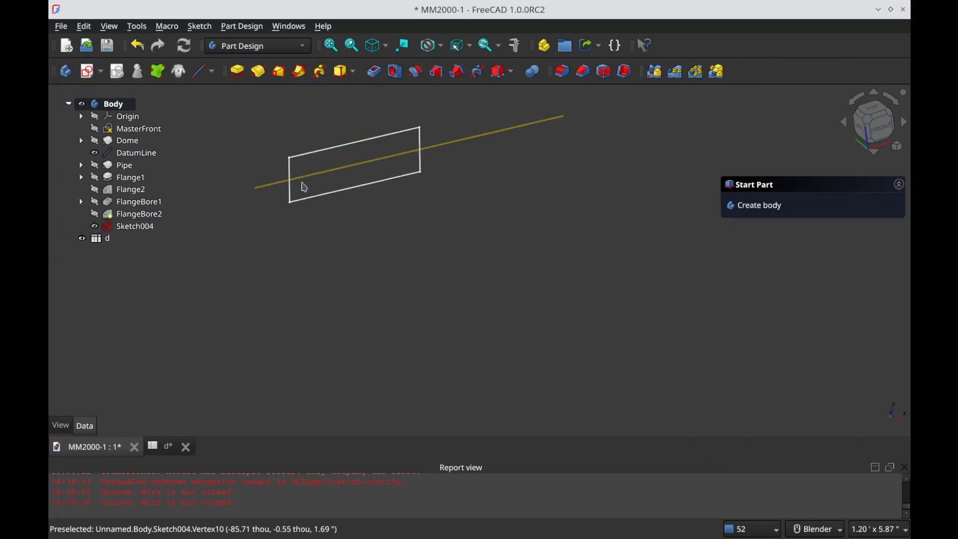
Step: Try a reversed Groove of Sketch004's redrawn profile about DatumLine, inspect the preview, and cancel the operation
click(135, 226)
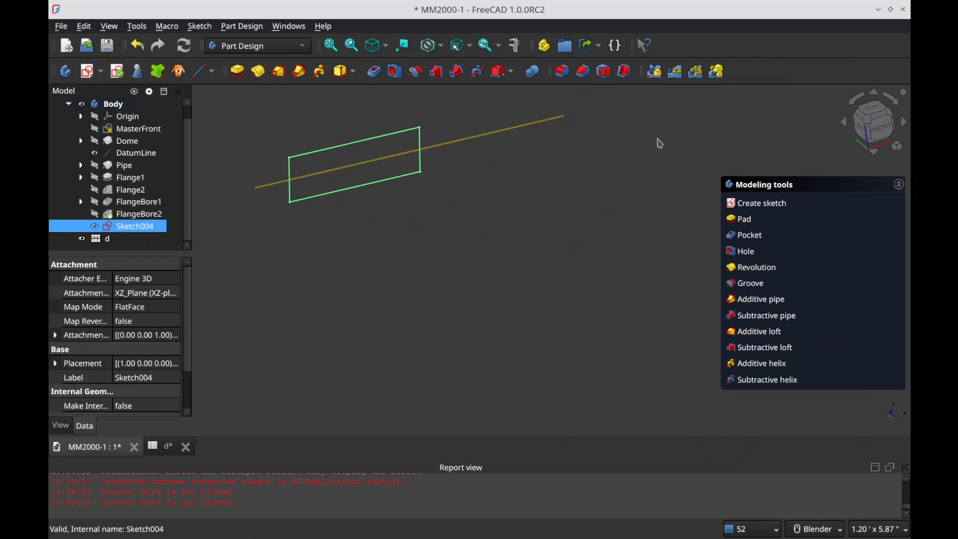
click(416, 71)
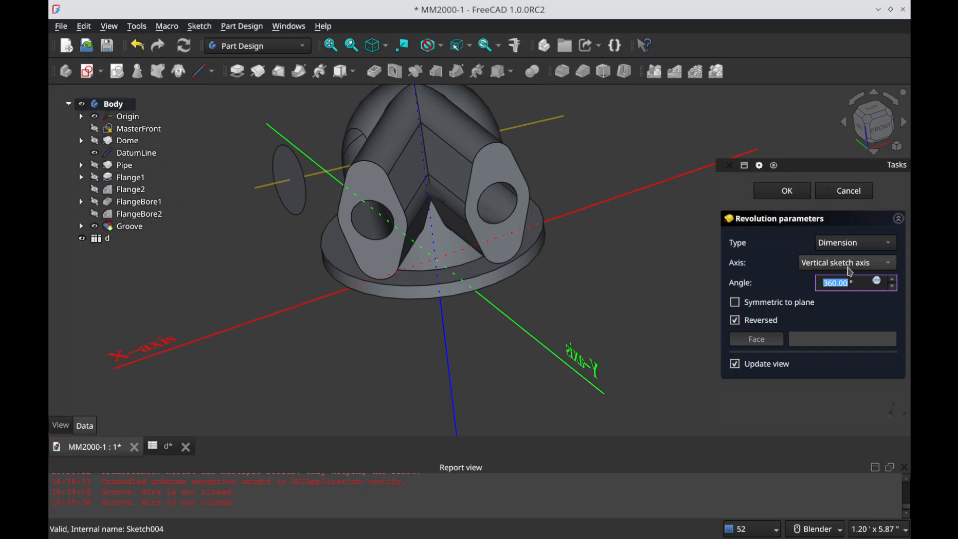
click(850, 271)
click(861, 377)
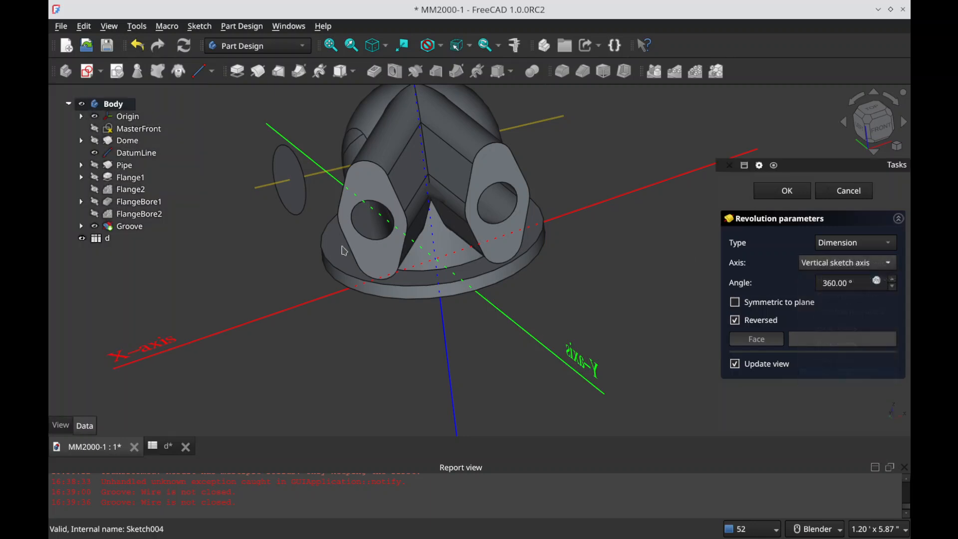
click(267, 190)
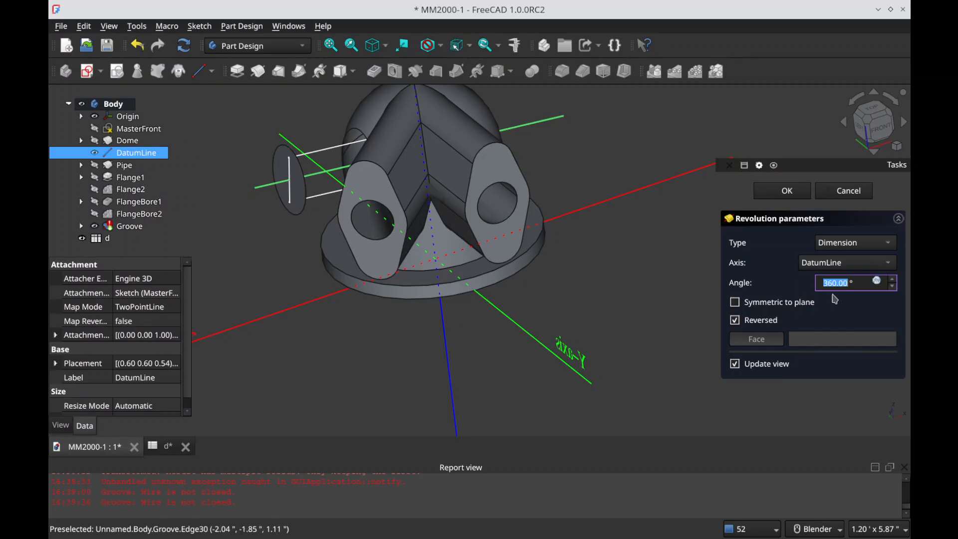
middle_drag(456, 298, 444, 164)
click(787, 191)
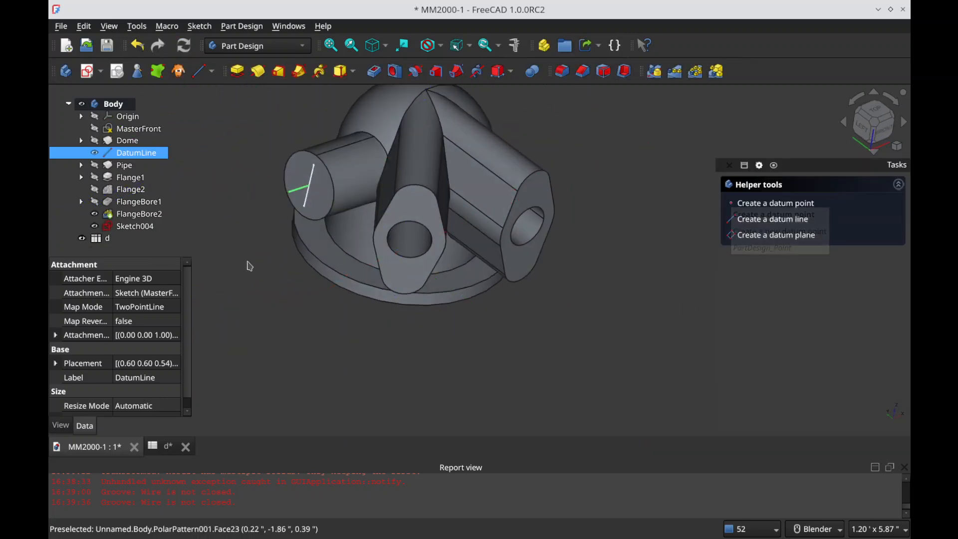
Step: Reopen Sketch004 for editing and hide FlangeBore2 to expose the profile
click(127, 226)
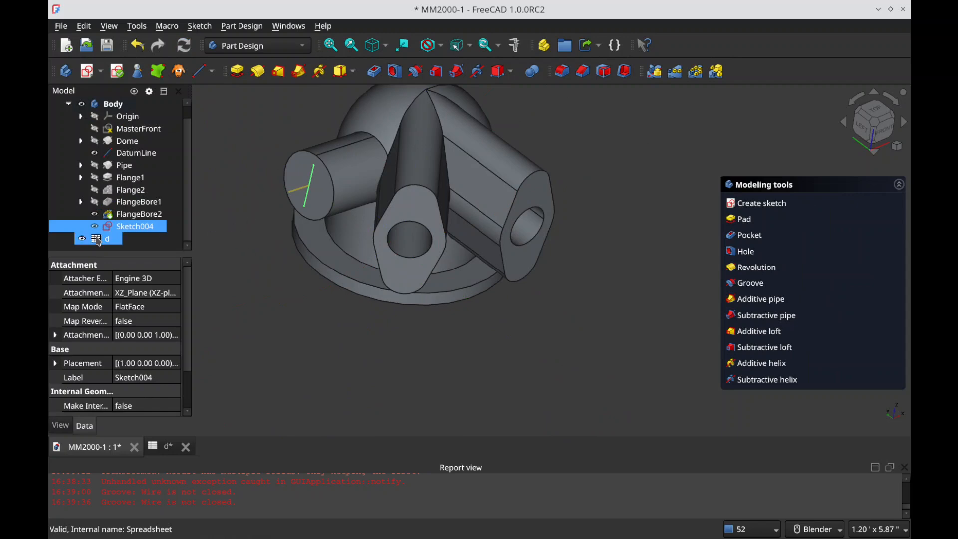
double_click(135, 226)
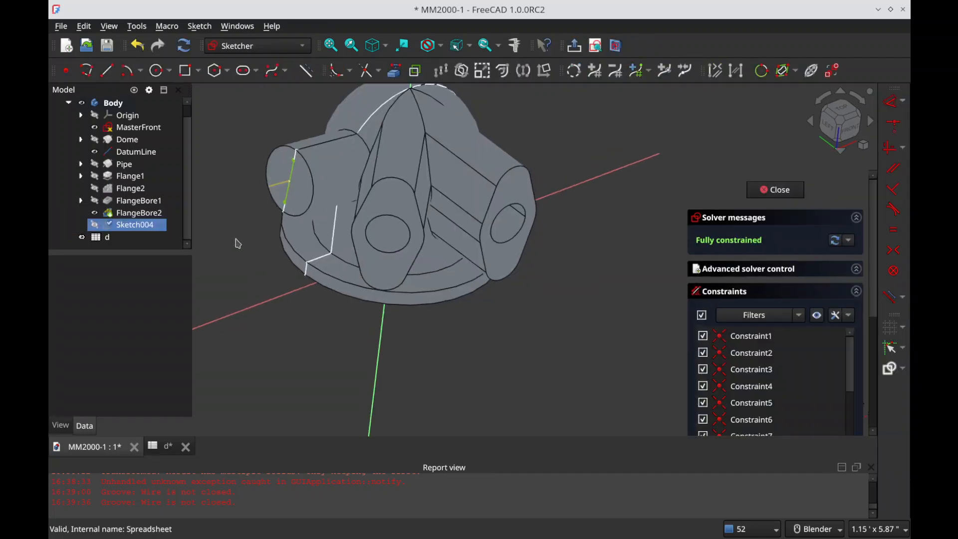
click(153, 212)
key(space)
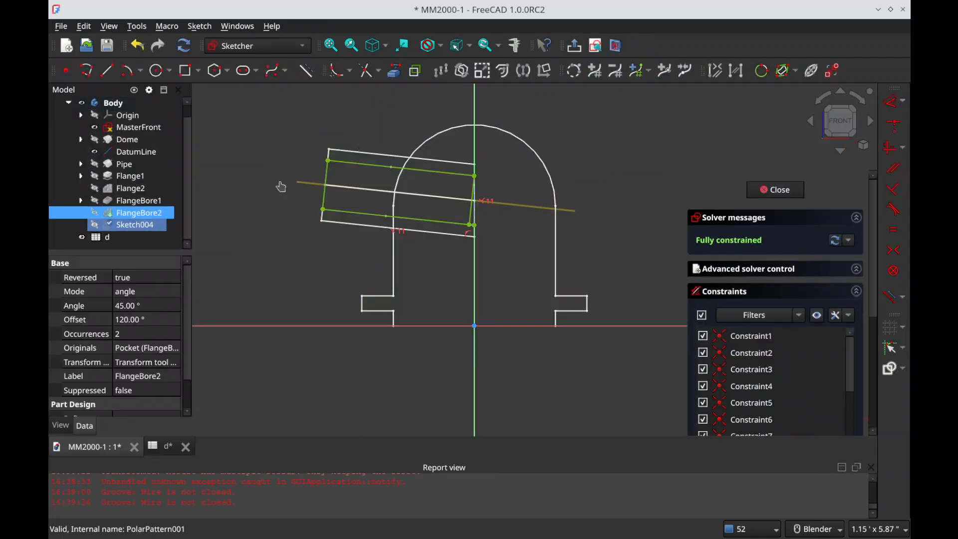
click(297, 180)
scroll(347, 151, up, 1)
scroll(348, 152, up, 2)
Step: Delete the lower edge and both end edges of the bore profile
click(338, 269)
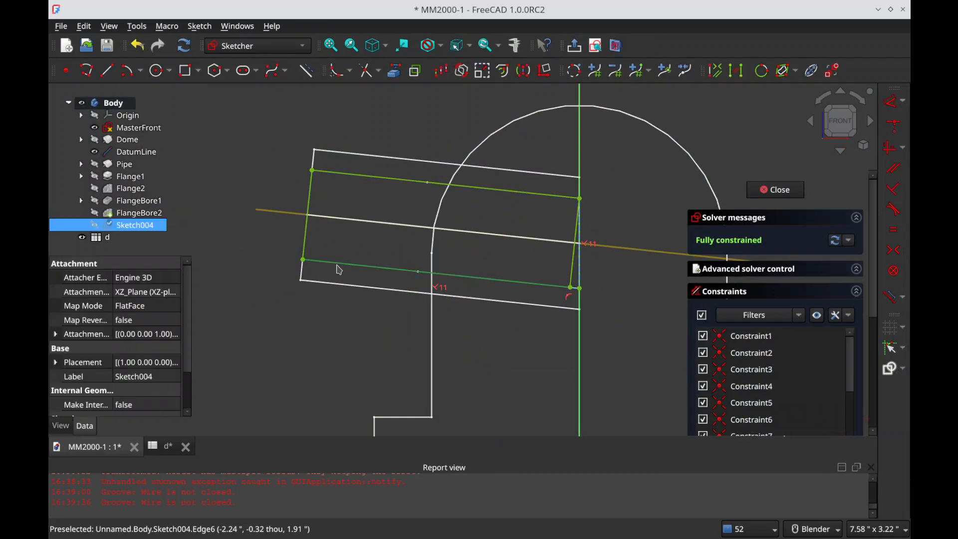
key(Delete)
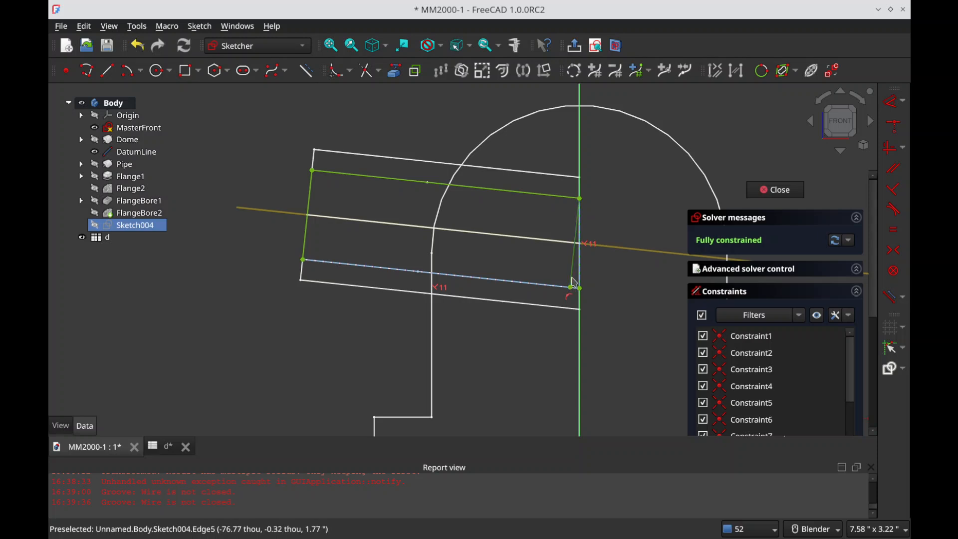
click(308, 241)
key(Delete)
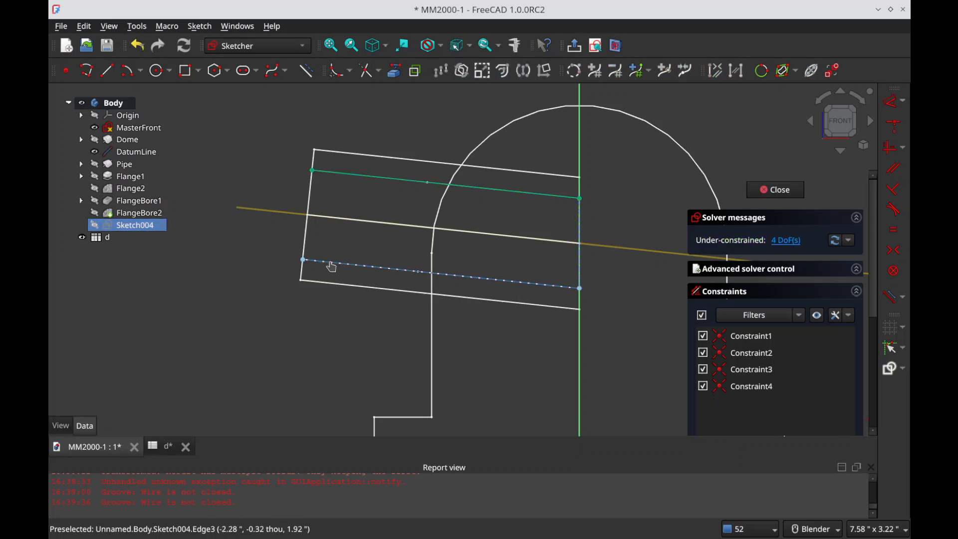
Step: Remove the lower external reference line and project the pipe's centre line into the sketch as external geometry
click(382, 273)
key(Delete)
click(395, 71)
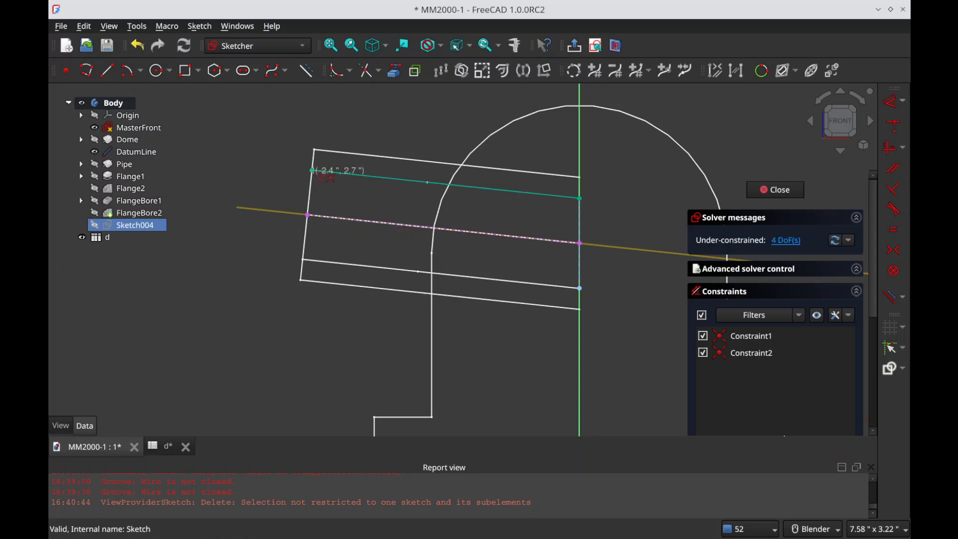
Step: Close the half profile with a polyline from the upper edge's outer end along the pipe's centre line and back to its inner end
click(308, 215)
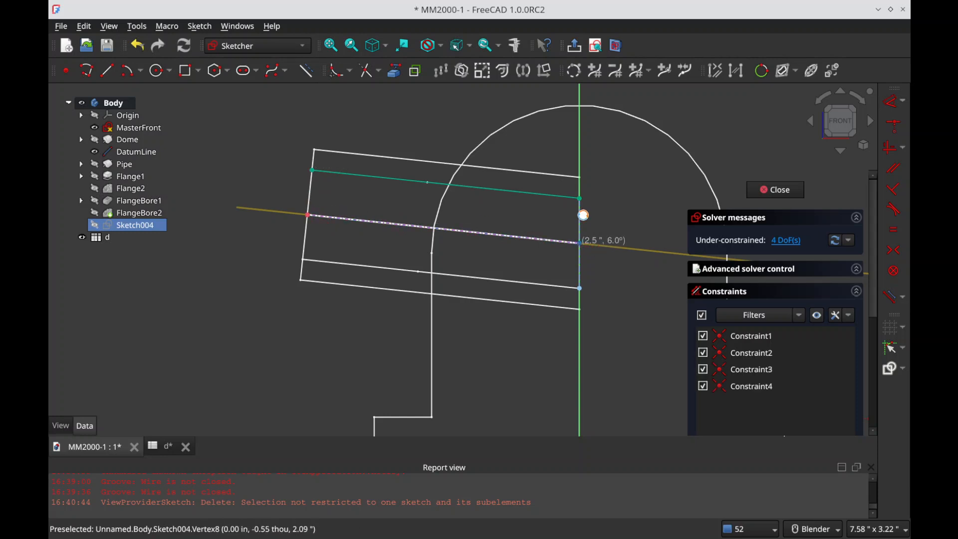
click(579, 243)
click(580, 198)
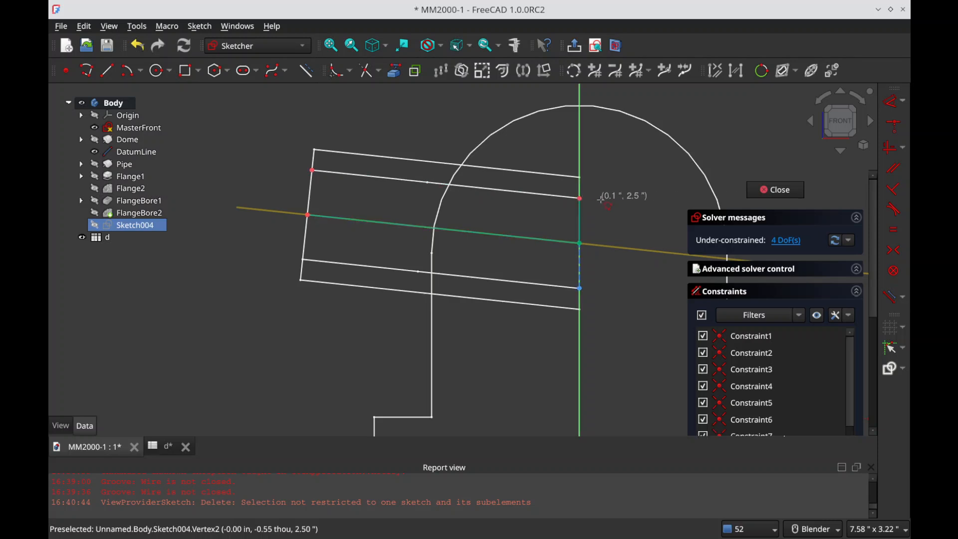
right_click(600, 217)
Step: Make the profile's upper outer corner coincident with the projected upper line's endpoint, and close the sketch
drag(569, 197, 550, 195)
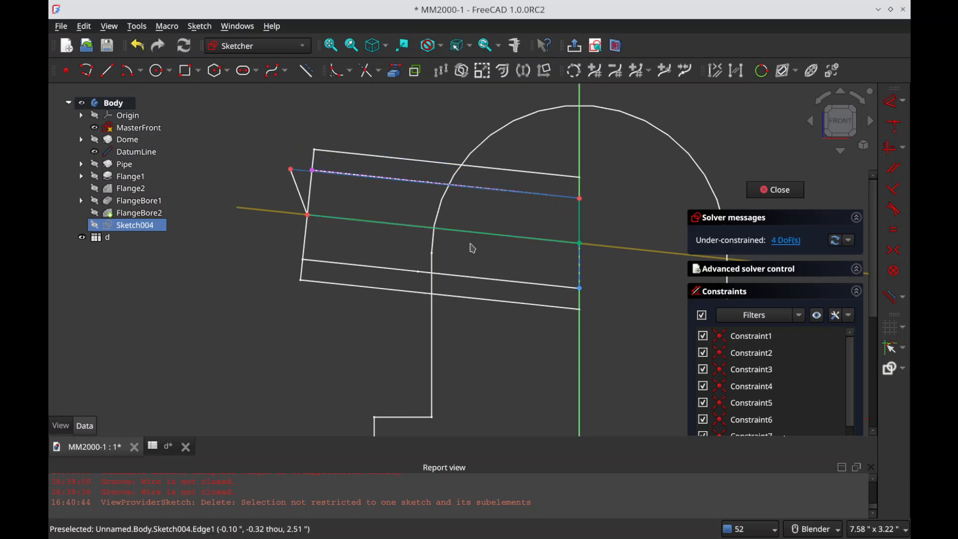
click(313, 170)
key(c)
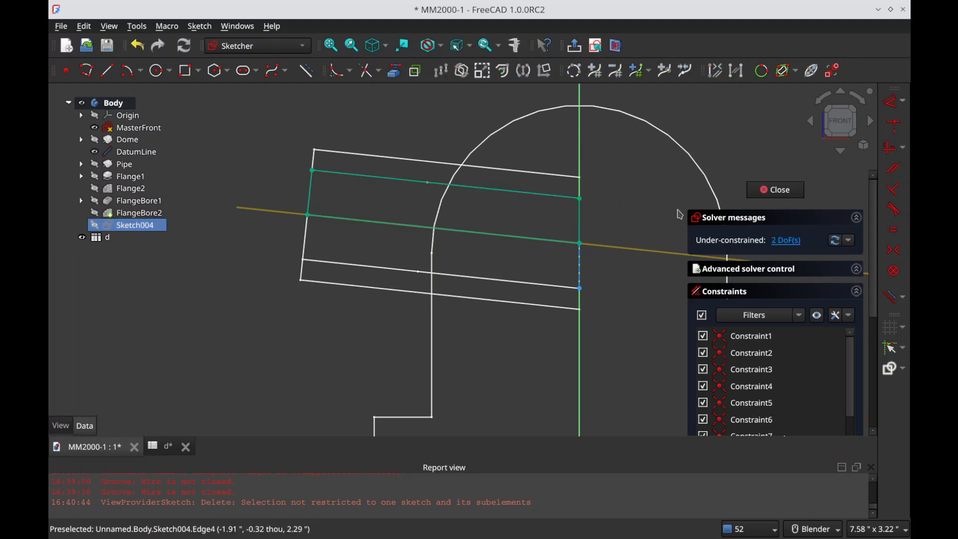
key(Escape)
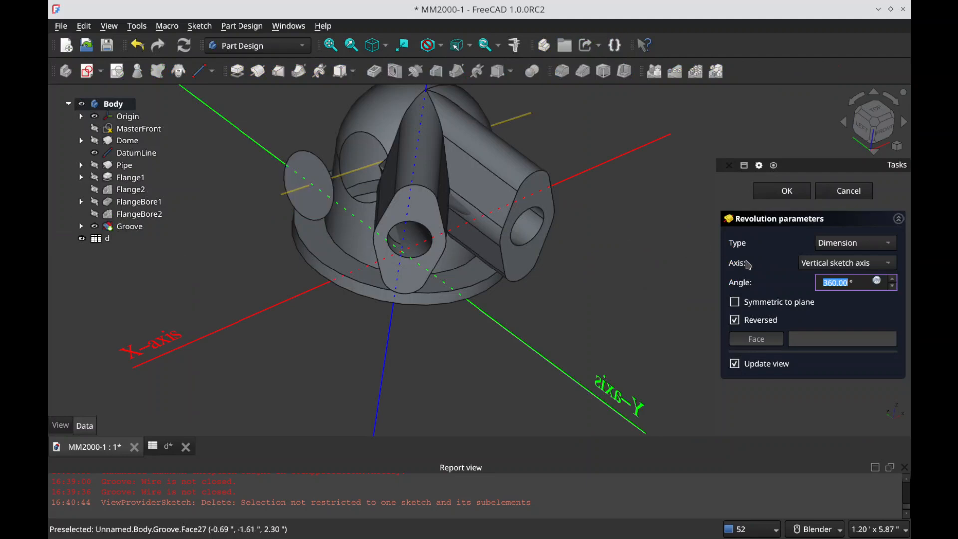
Step: Try to groove the Sketch004 profile about DatumLine, testing the reversed option, and clear the report messages before cancelling
click(866, 263)
click(848, 360)
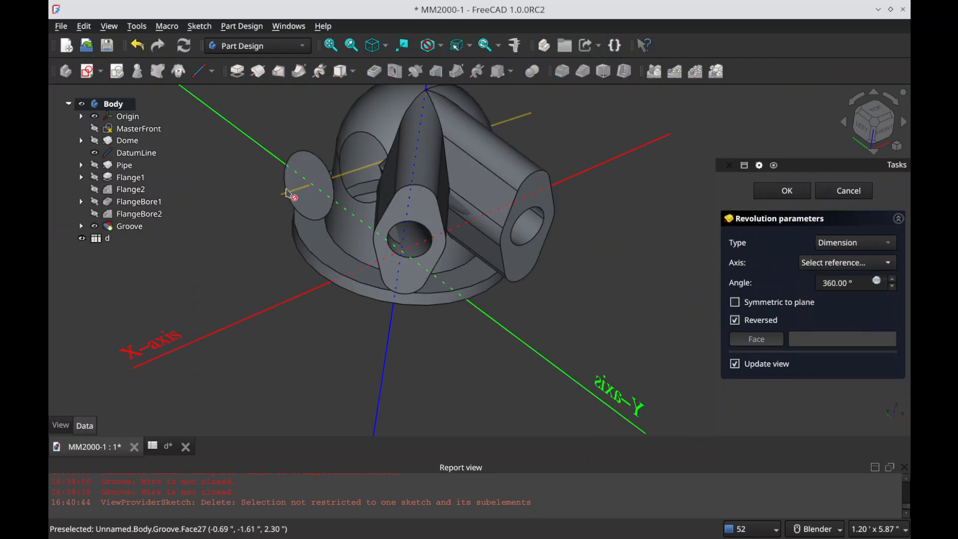
click(287, 194)
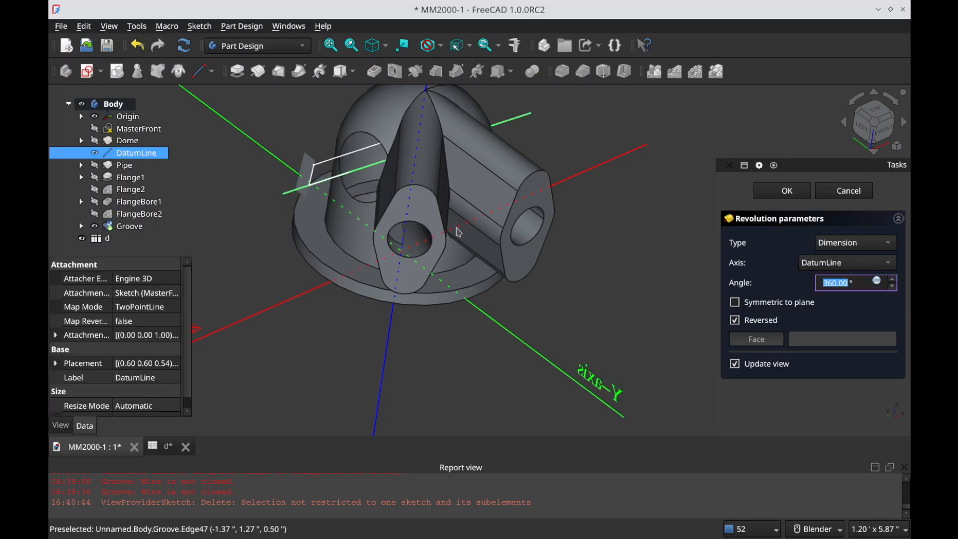
click(758, 324)
click(759, 325)
middle_drag(354, 237, 329, 205)
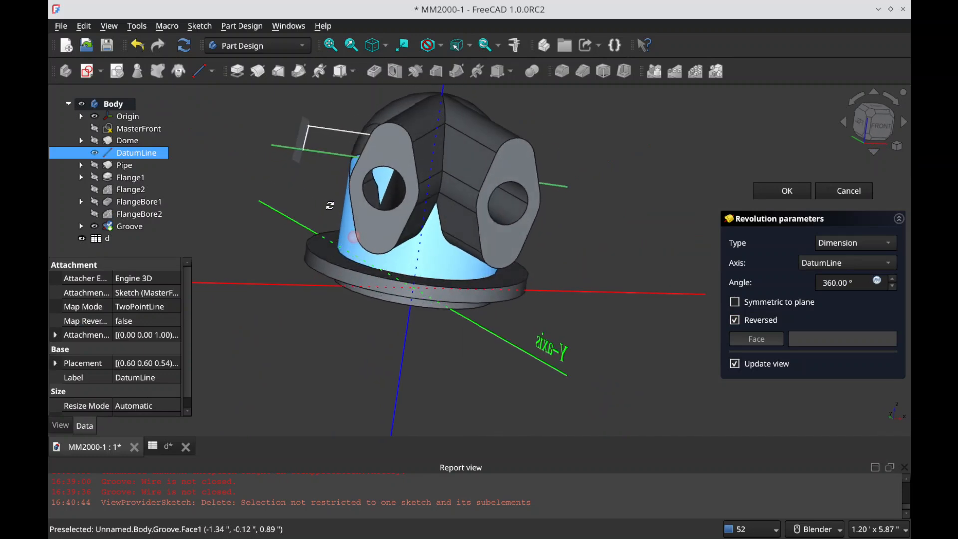
right_click(373, 489)
click(394, 462)
click(853, 195)
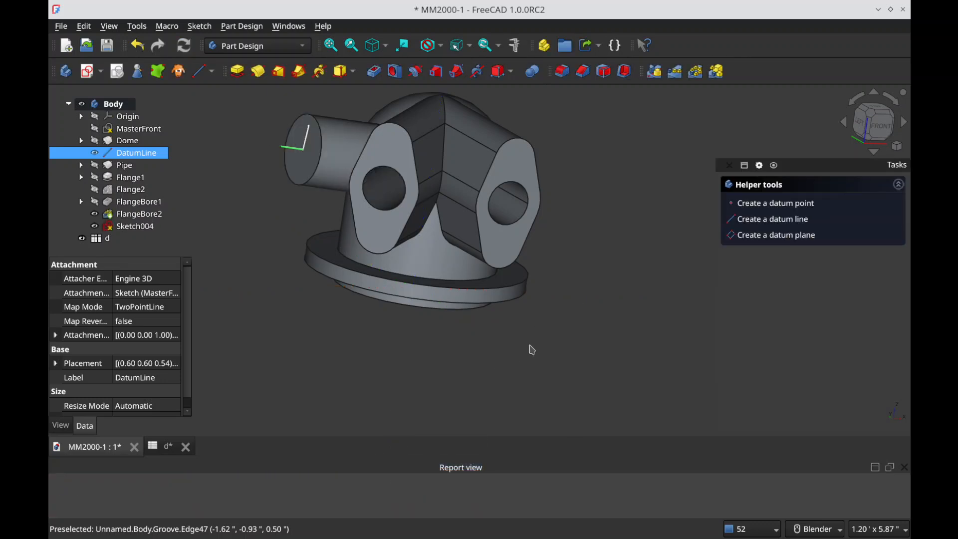
Step: Hide the FlangeBore2 solid to examine the bore profile against DatumLine, and show the solid again
scroll(699, 320, up, 2)
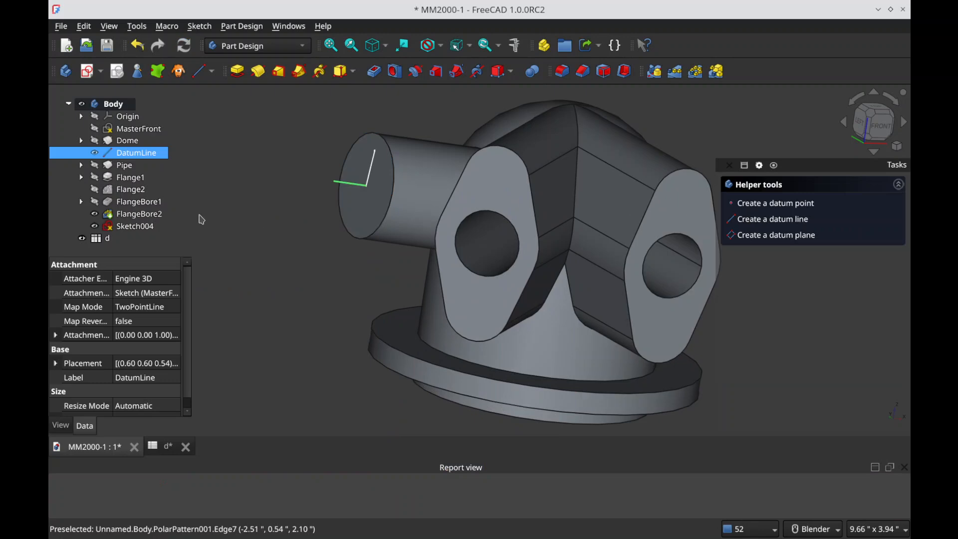
click(483, 182)
key(space)
click(406, 266)
scroll(406, 266, down, 3)
click(140, 214)
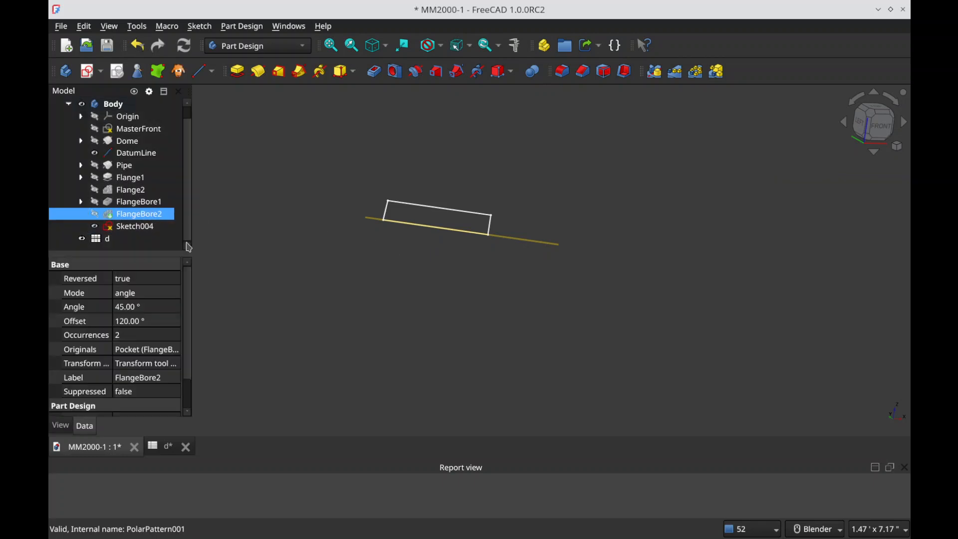
key(space)
Step: Toggle transparency on for the FlangeBore2 solid and inspect the profile inside the pipe
key(v)
key(t)
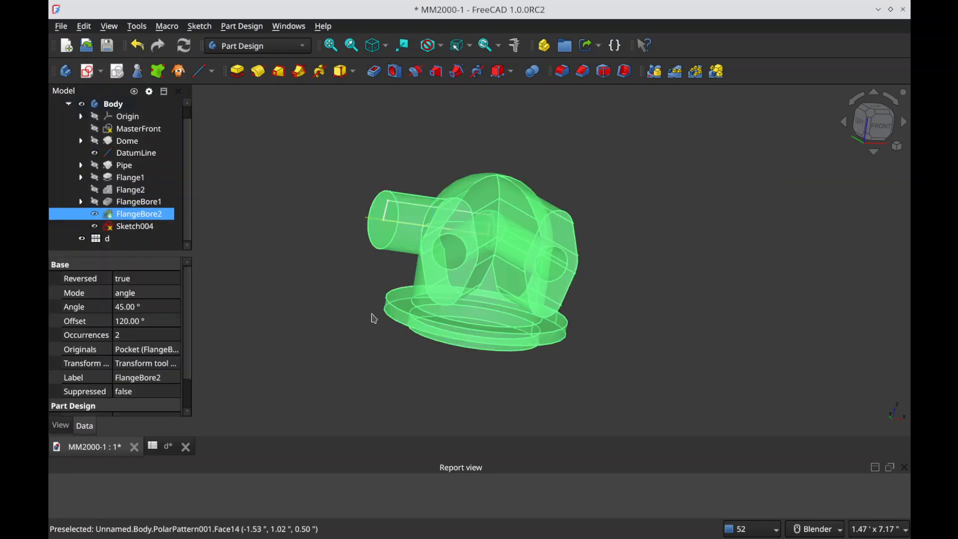
click(372, 319)
scroll(405, 226, up, 6)
mouse_move(372, 246)
middle_down()
mouse_move(302, 244)
mouse_move(385, 258)
middle_up()
scroll(269, 270, down, 2)
Step: Open Sketch004 for editing, hide FlangeBore2, and convert the profile's vertical inner end edge to construction geometry
double_click(155, 225)
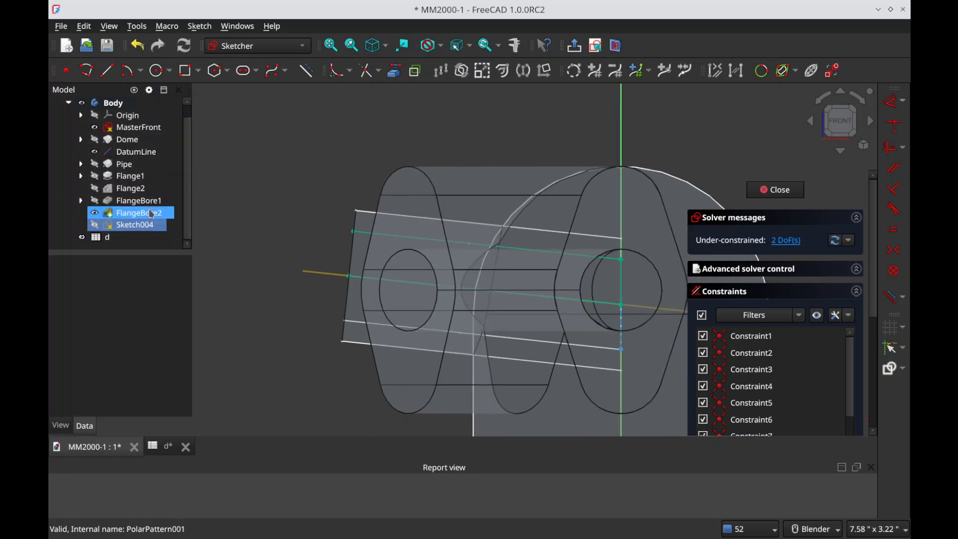
click(152, 212)
key(space)
click(331, 158)
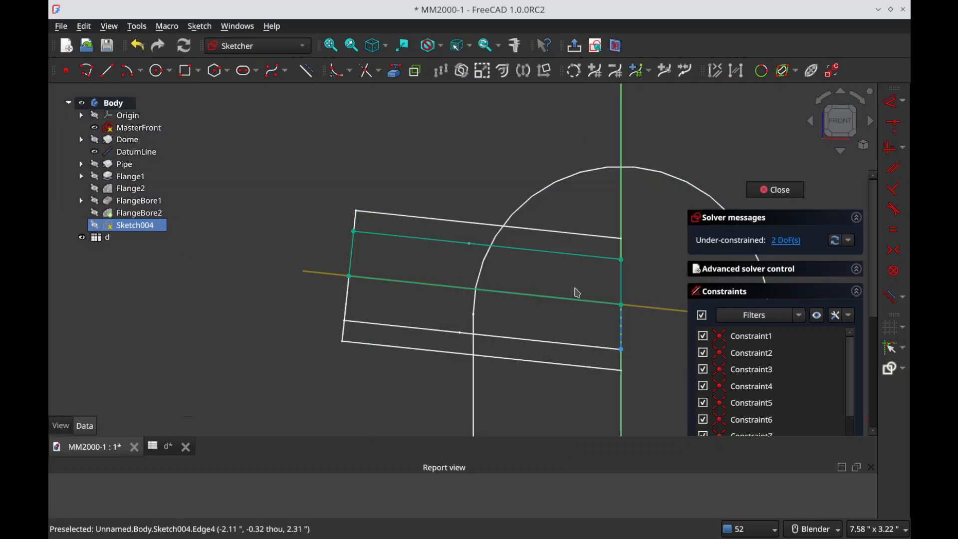
click(623, 292)
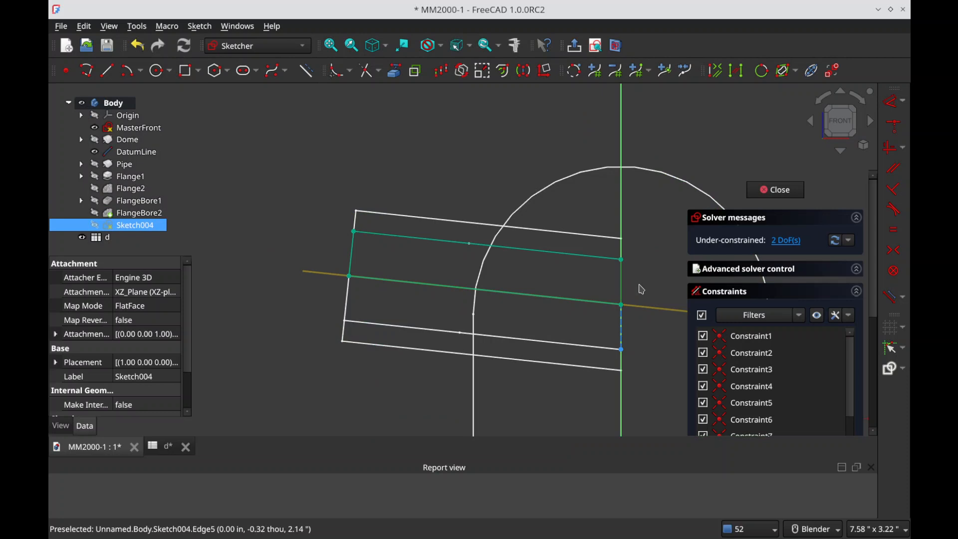
click(640, 291)
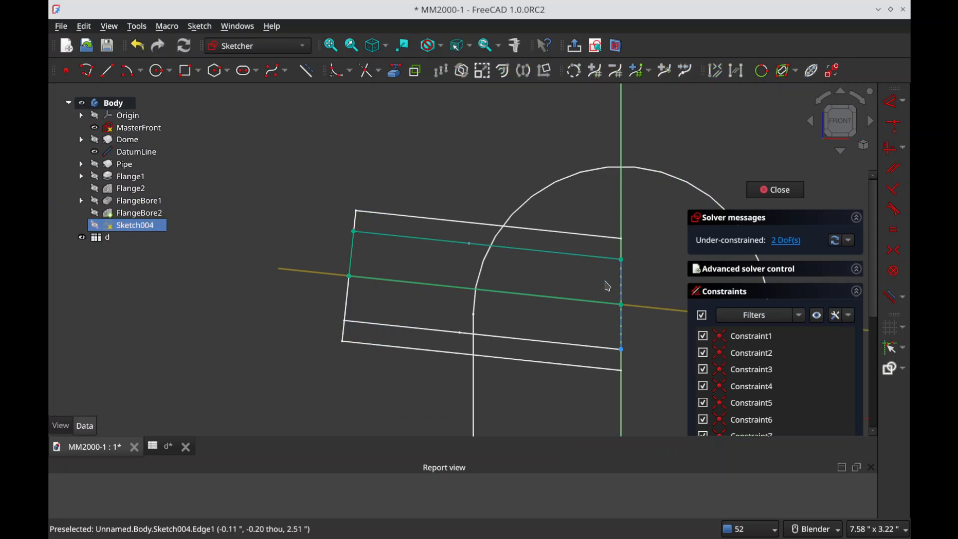
Step: Draw a line from the upper edge's inner end to the centre line edge and constrain it perpendicular to that edge
click(107, 70)
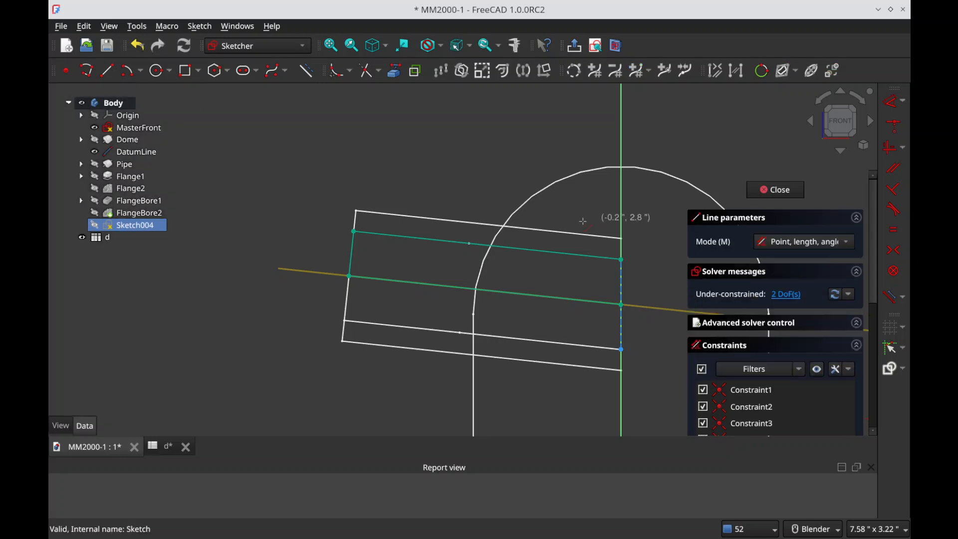
click(621, 260)
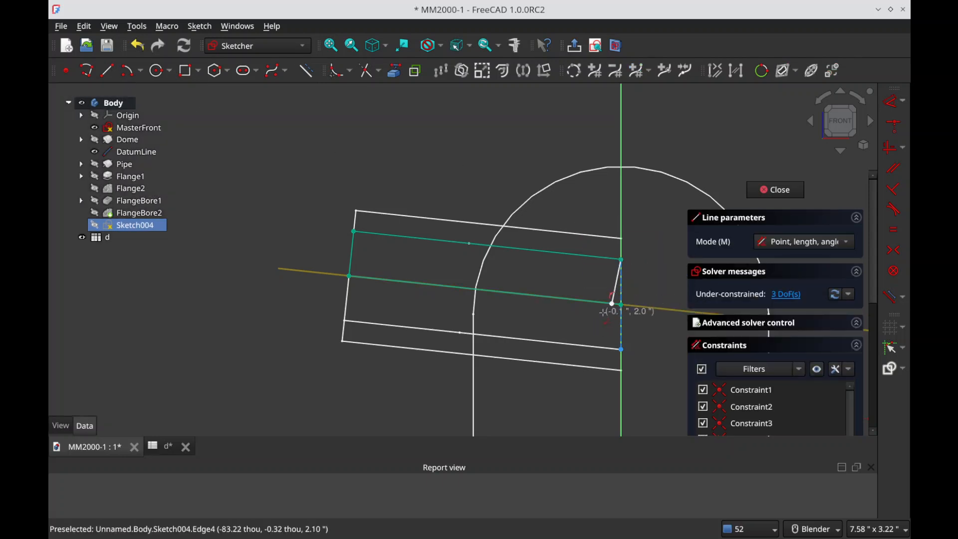
click(612, 303)
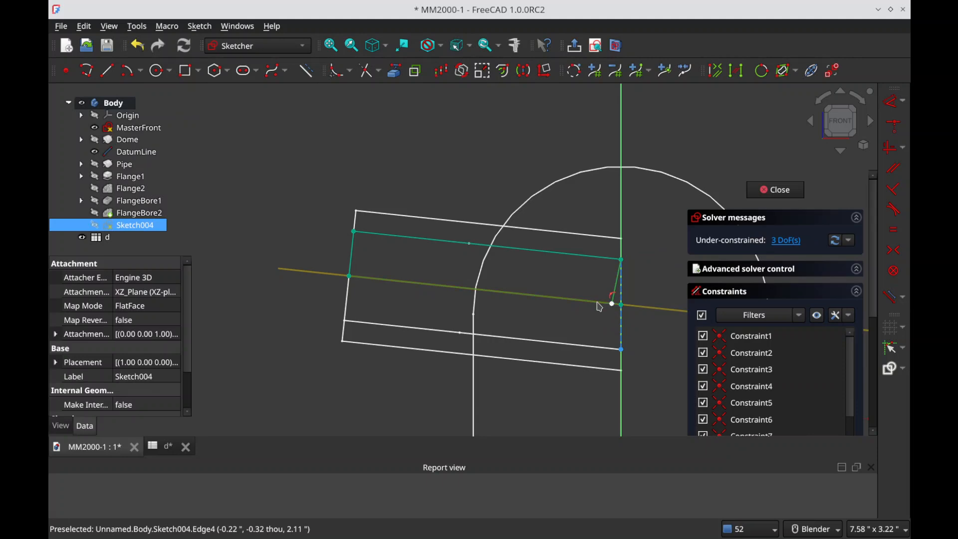
key(n)
key(Escape)
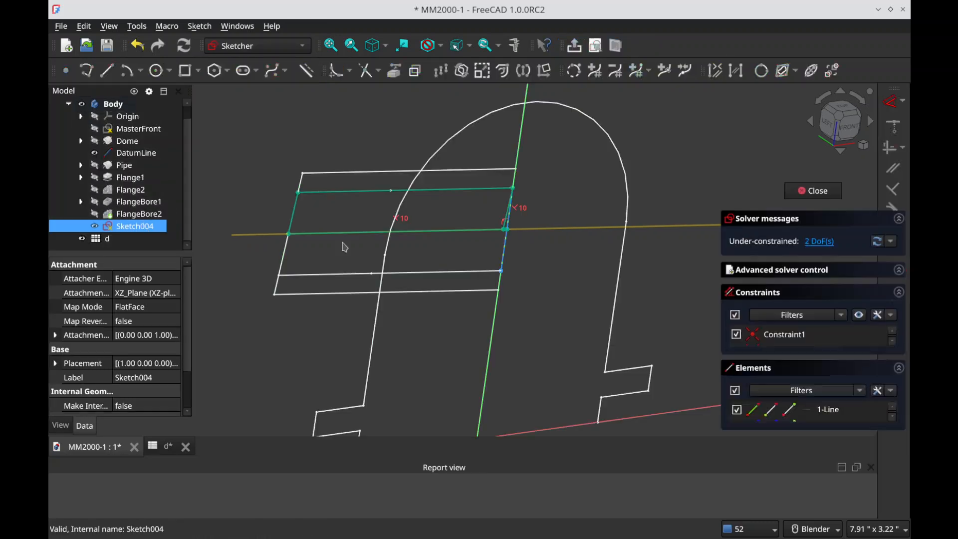
Step: Convert the profile's edge along the pipe's centre line to construction geometry
scroll(508, 281, up, 3)
click(522, 295)
key(g)
key(n)
scroll(351, 333, down, 2)
Step: Close the profile with a line from the outer end edge's lower point to the perpendicular line's lower end, and leave the sketch
click(105, 71)
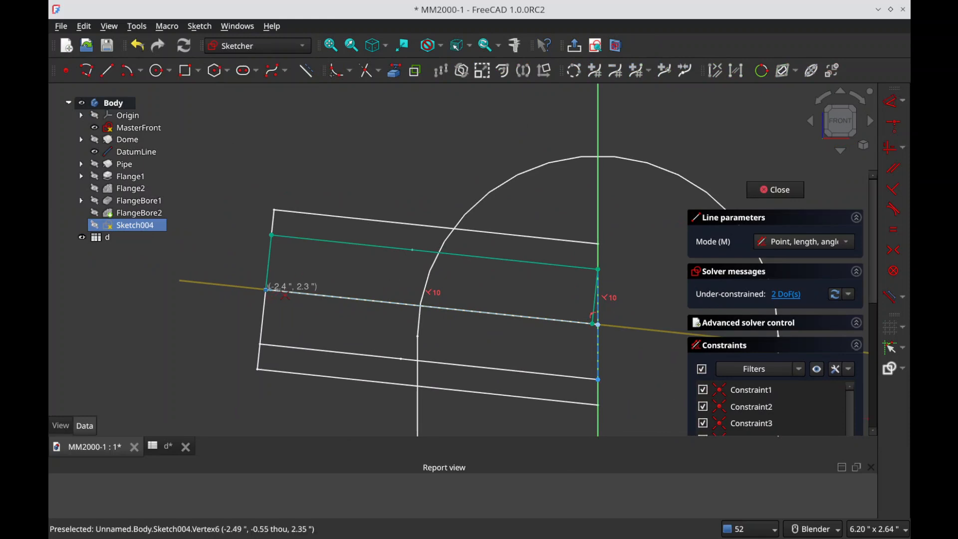
click(266, 288)
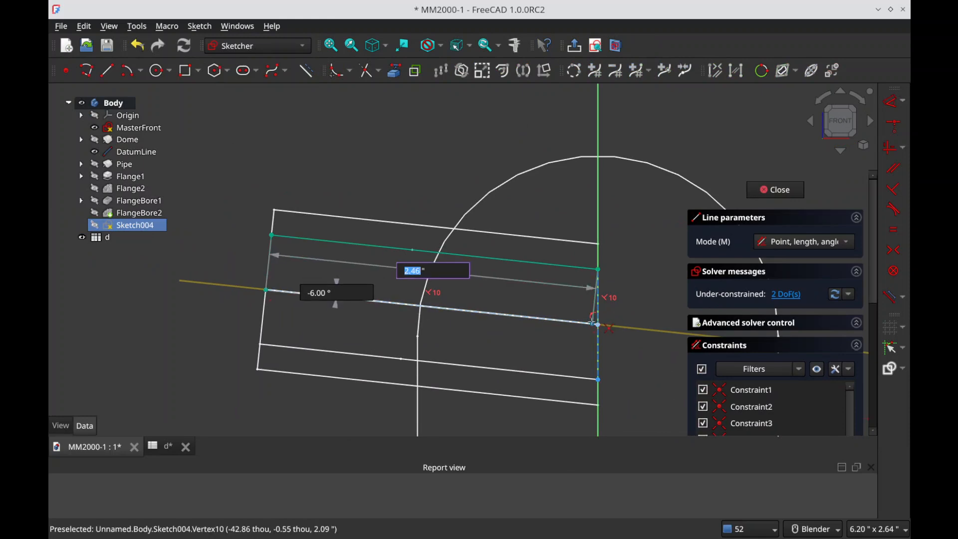
click(594, 323)
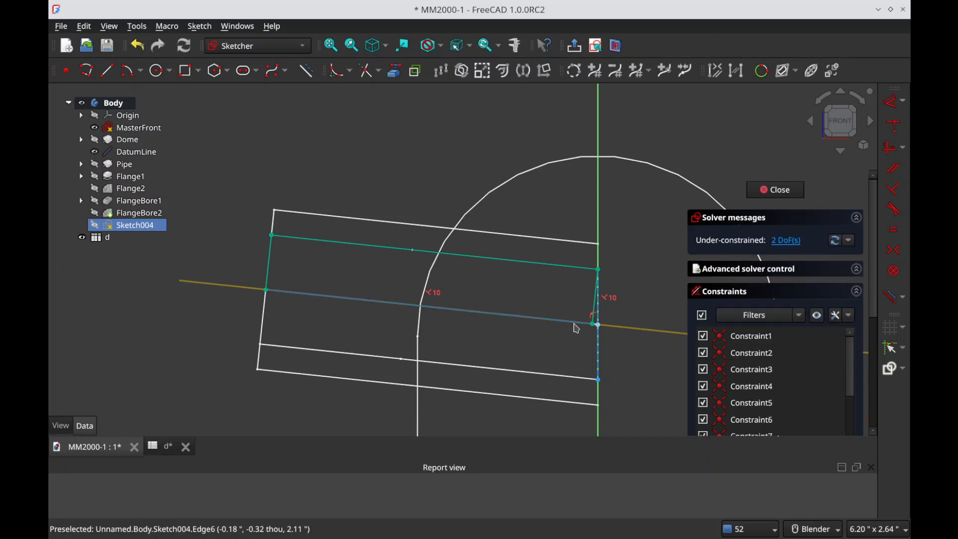
key(Escape)
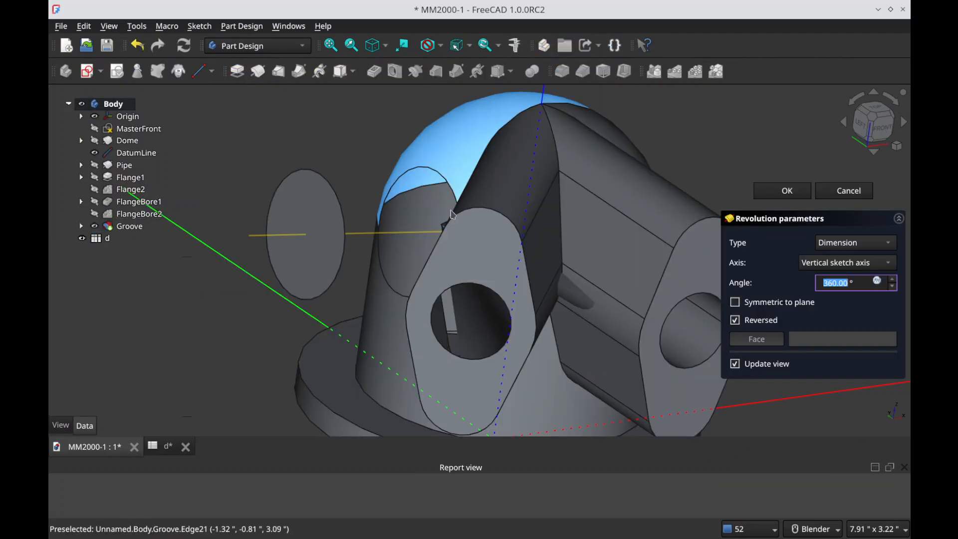
Step: Try to groove the revised bore profile about DatumLine, inspect the preview, and cancel the groove
click(848, 263)
click(840, 375)
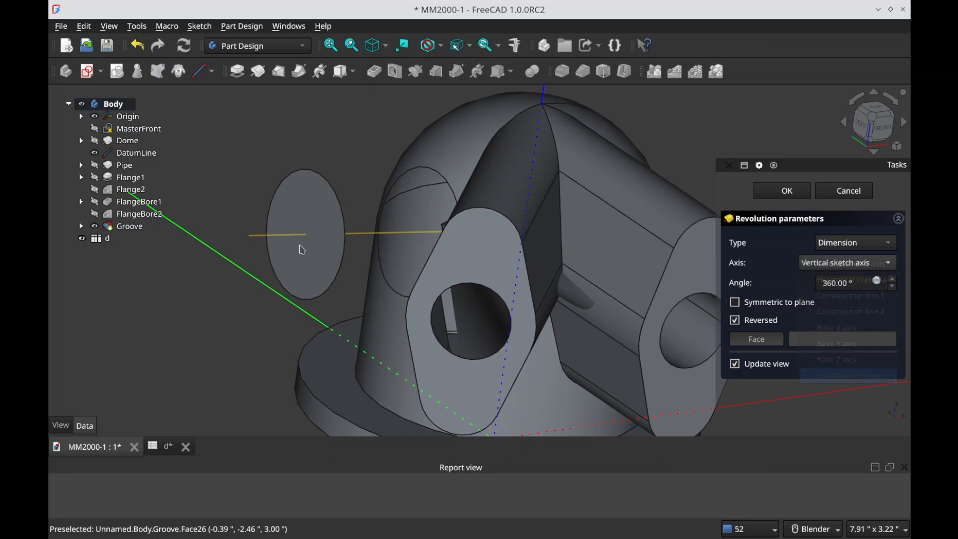
click(257, 237)
middle_drag(270, 260, 404, 271)
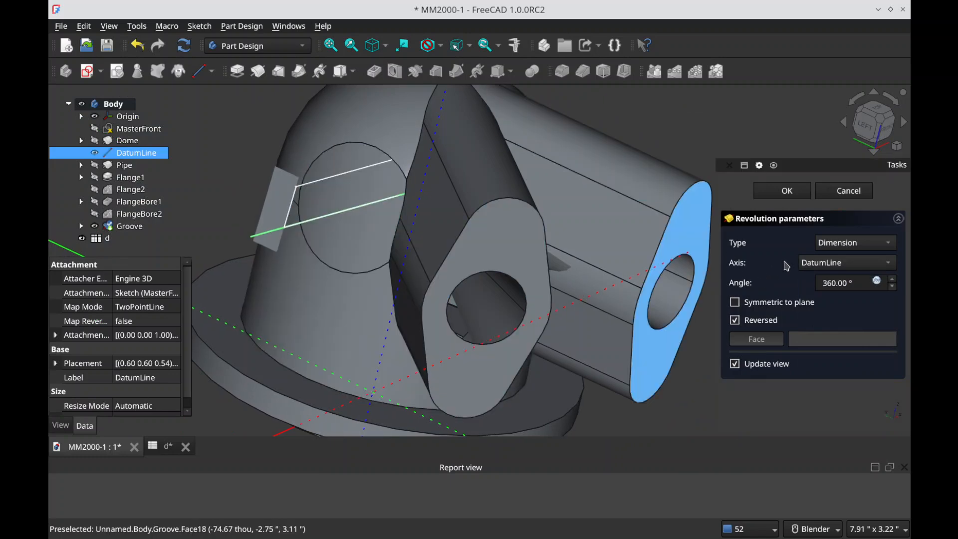
click(848, 191)
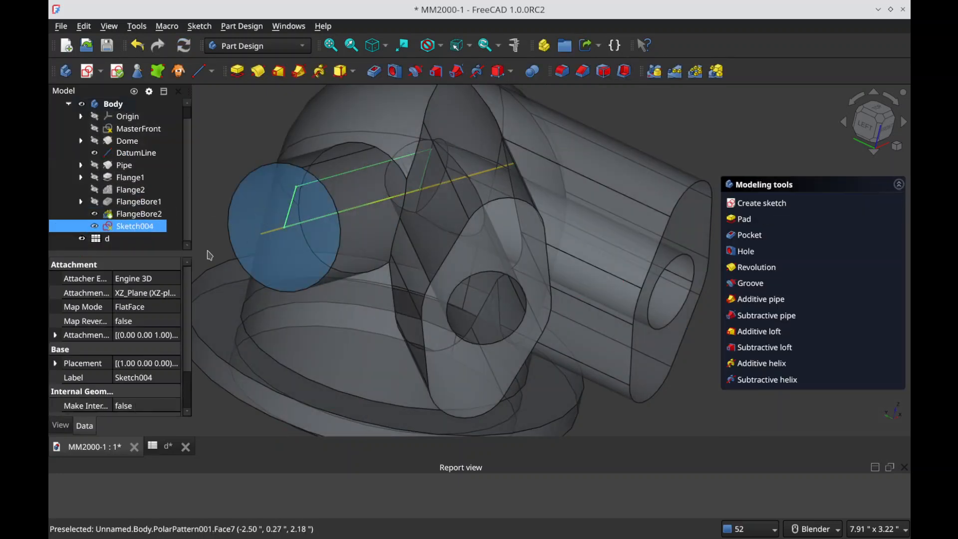
Step: Delete Sketch004 and try to delete DatumLine, declining to break the Pipe feature that references it
key(Delete)
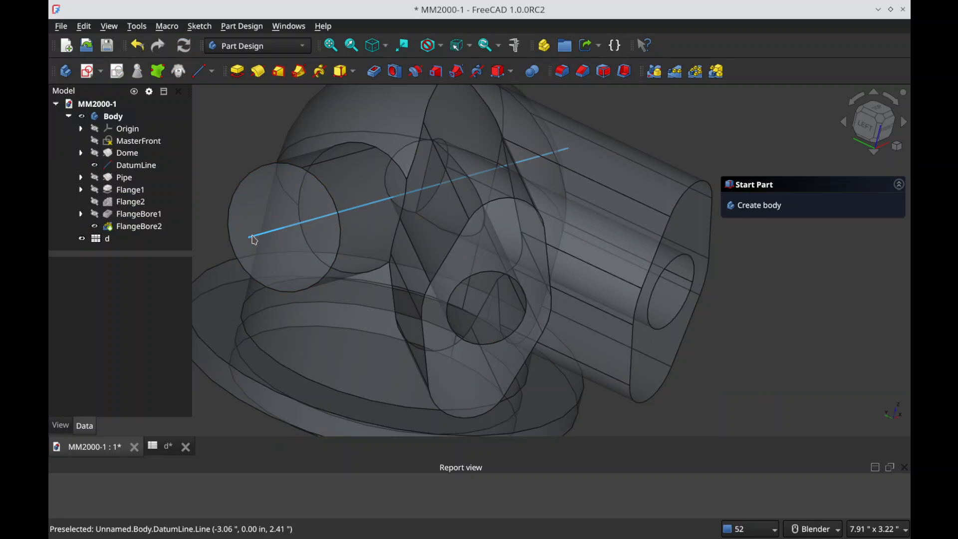
click(253, 238)
key(Delete)
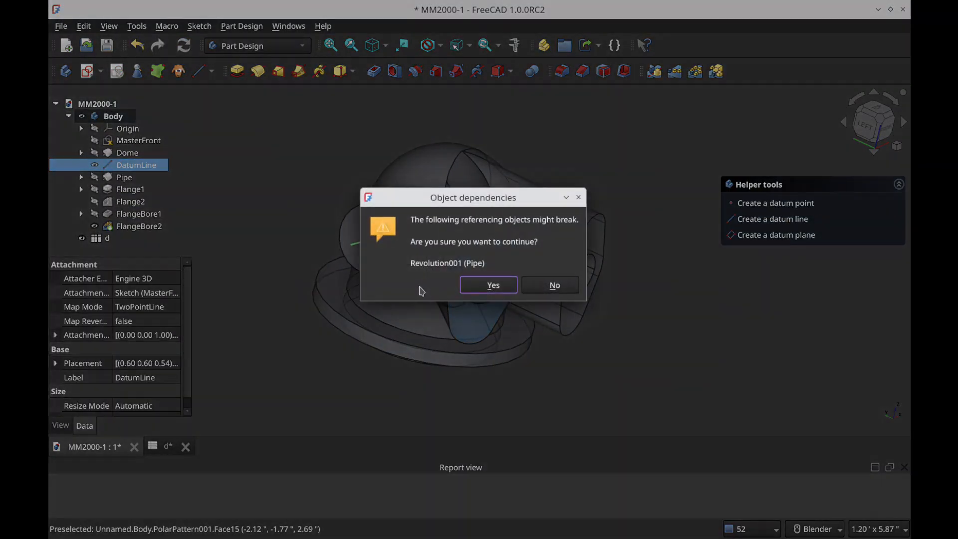
click(540, 291)
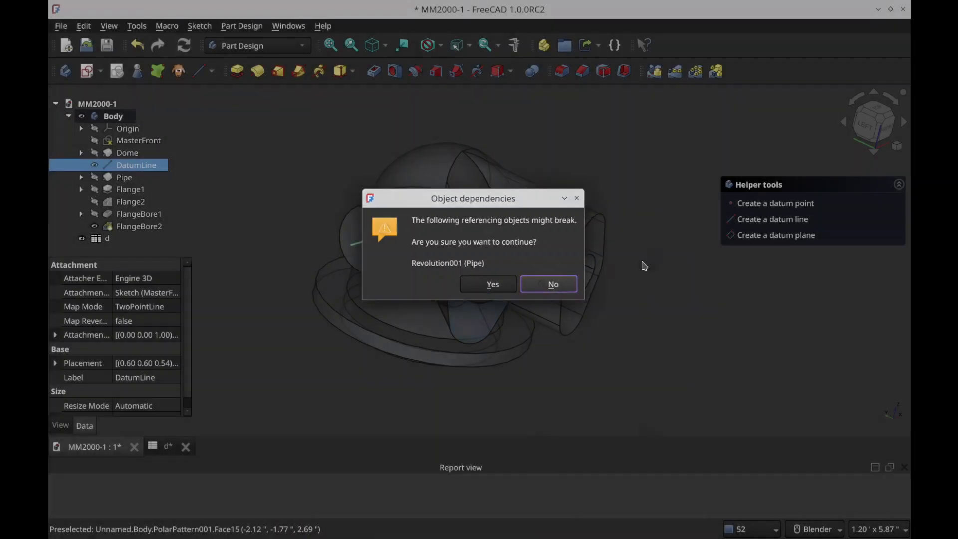
Step: Hide DatumLine in the model
click(657, 195)
click(144, 165)
click(278, 220)
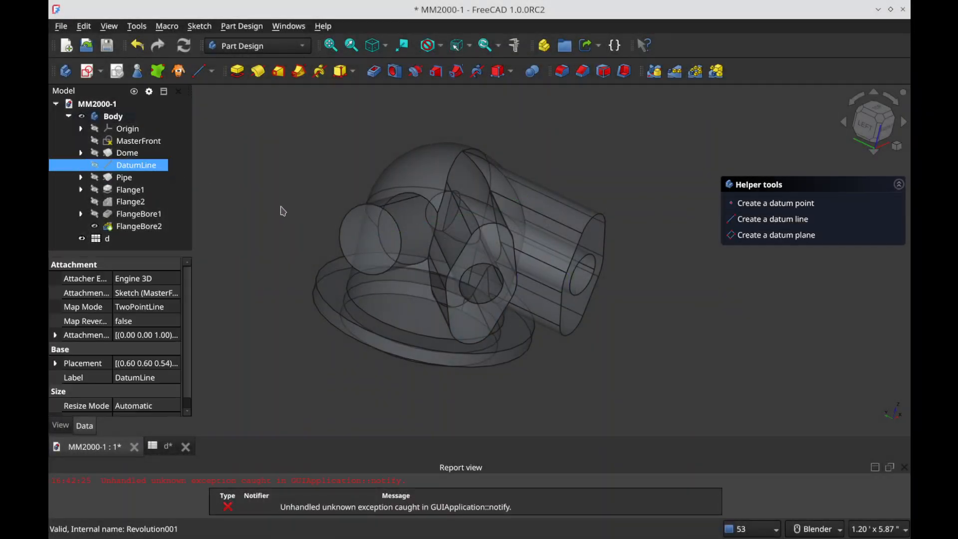
Step: Clear the report messages and save the document
right_click(473, 487)
click(505, 460)
key(ctrl+s)
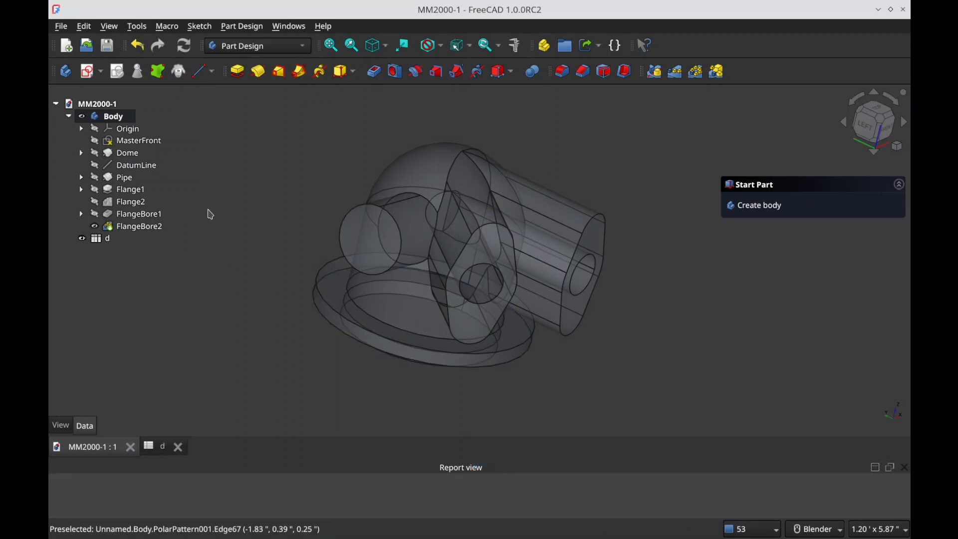
click(168, 108)
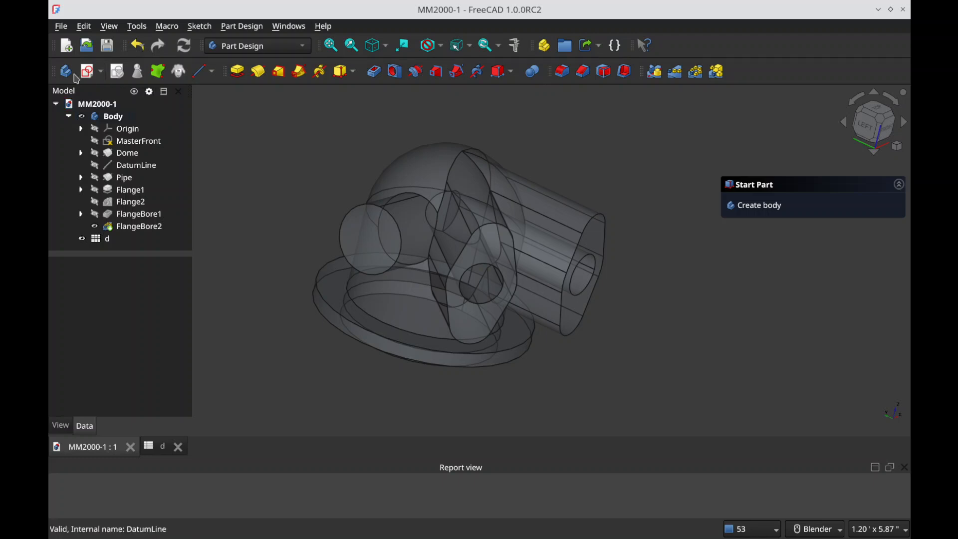
Step: Create a sketch on the YZ plane with a circle centred on the vertical axis near the dome's top, and close the sketch
click(90, 72)
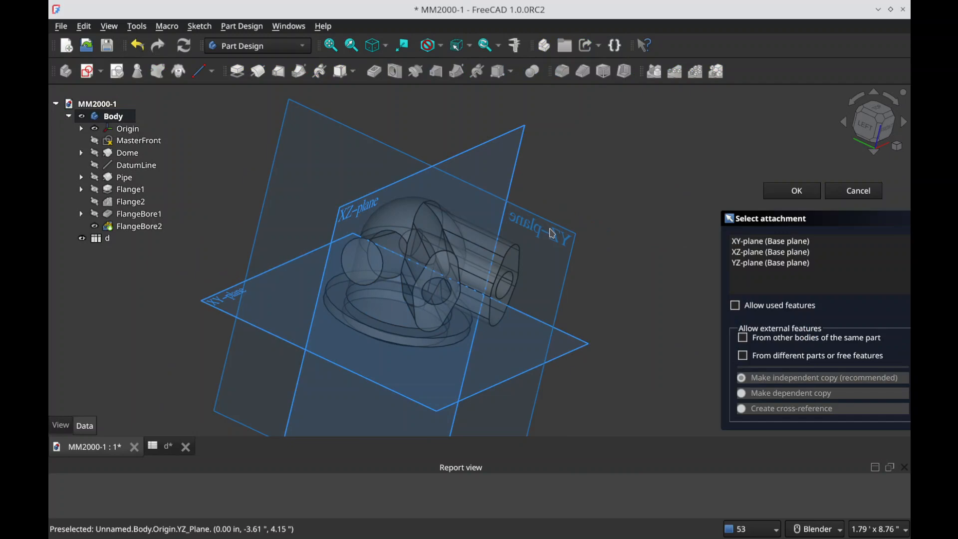
click(553, 234)
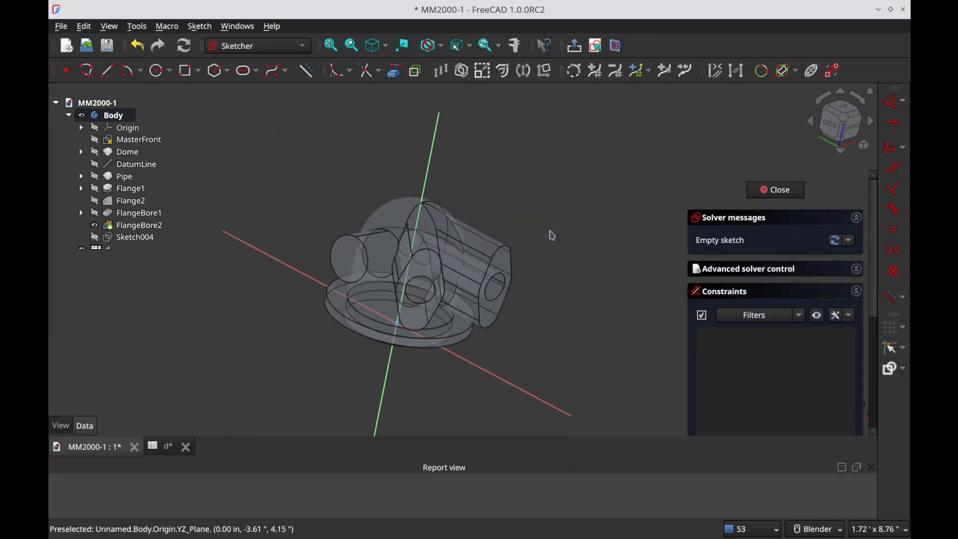
click(157, 72)
click(570, 265)
click(609, 283)
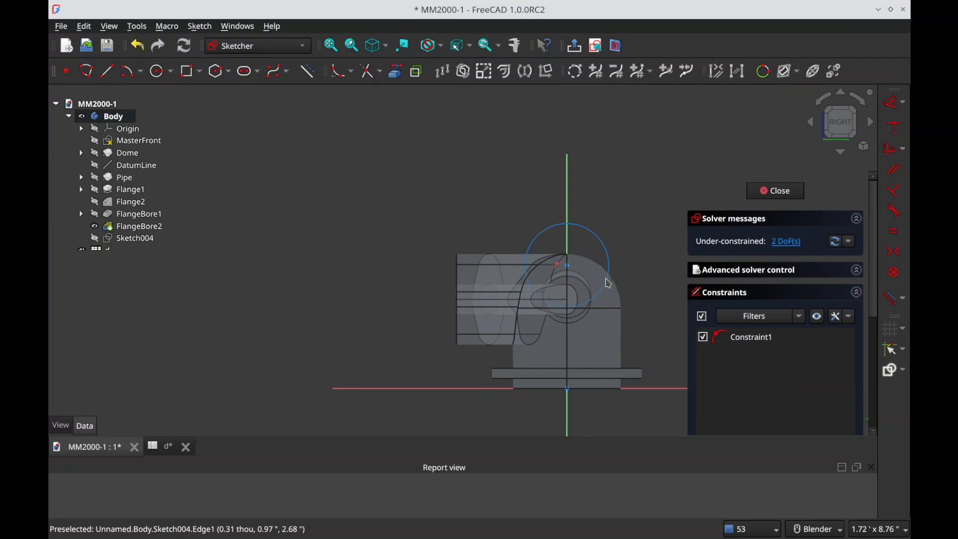
key(Escape)
middle_drag(428, 259, 462, 302)
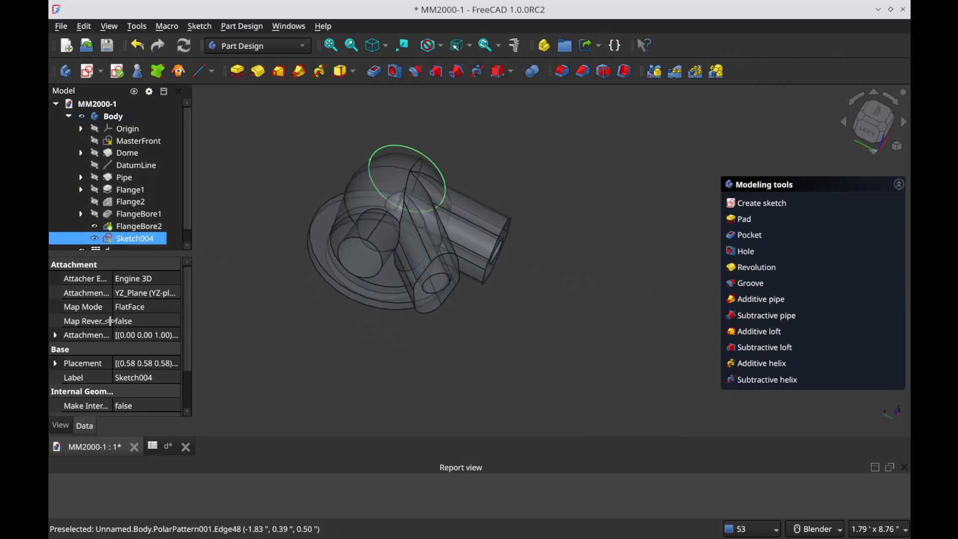
Step: Set the angle of Sketch004's attachment offset with the expression <<d>>.PI_angle
click(56, 336)
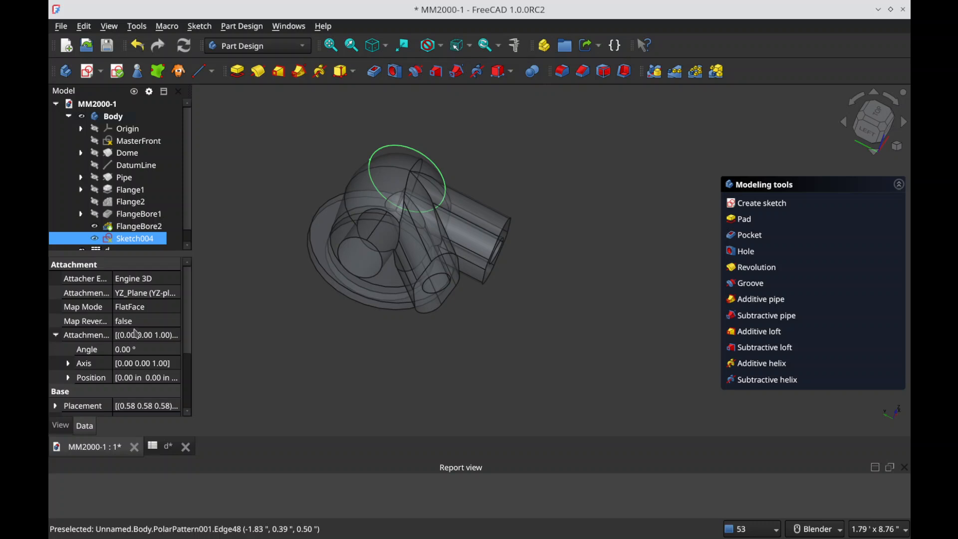
scroll(136, 334, down, 2)
click(68, 288)
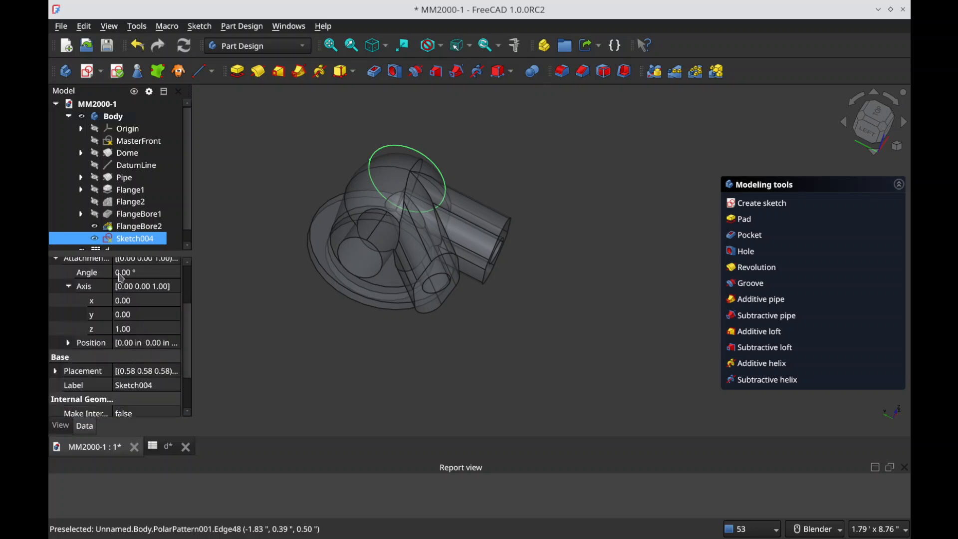
click(125, 273)
key(equal)
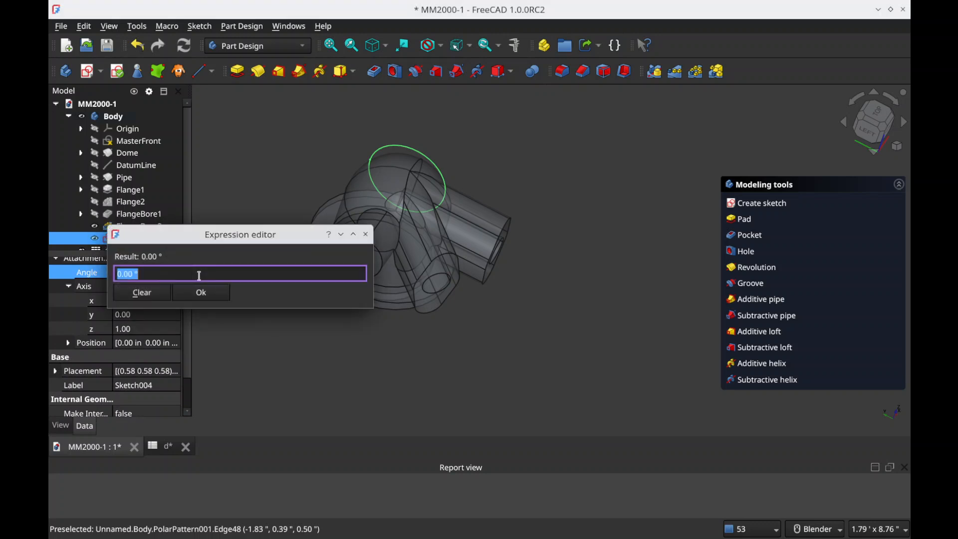
text(d.)
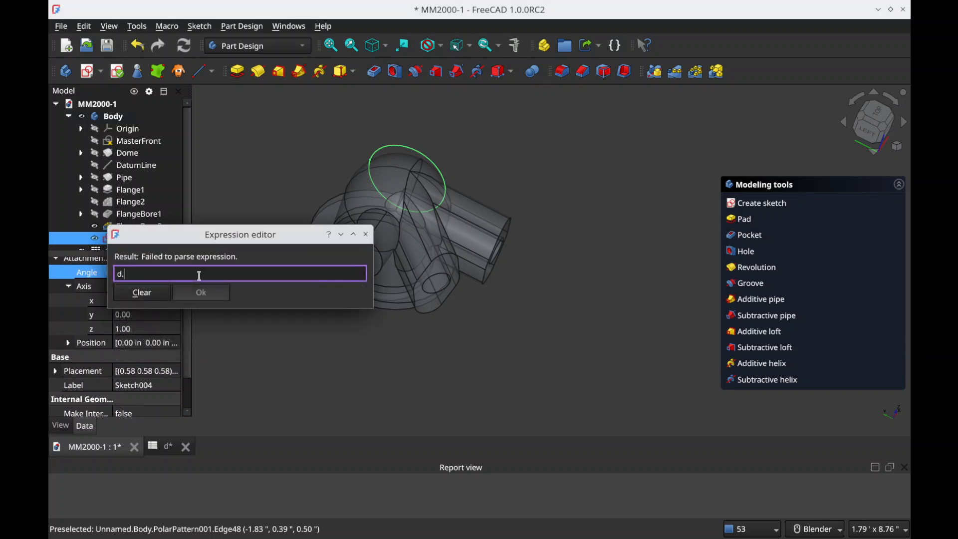
text(pi_)
key(Down)
key(Down)
key(Return)
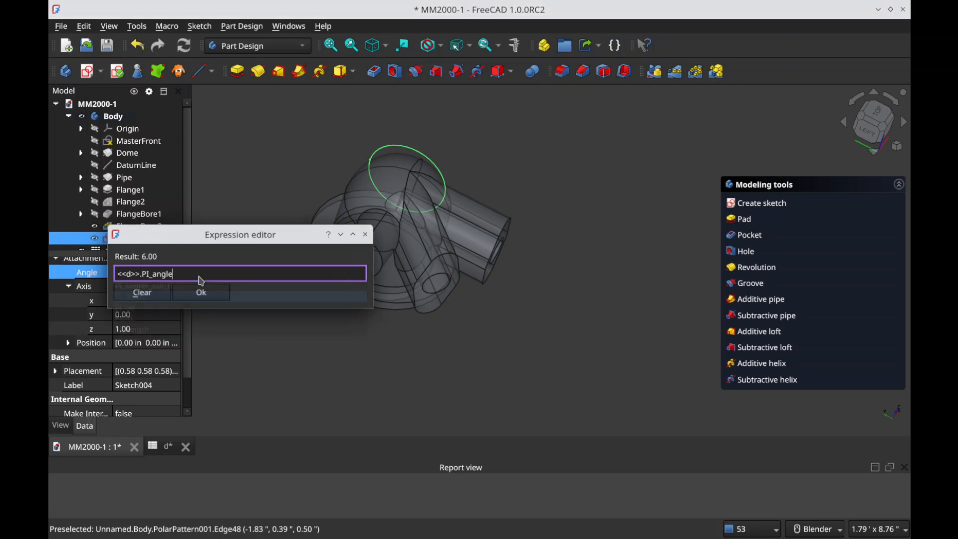
key(Return)
Step: Set the attachment offset's rotation axis to x 1.00 and z 0.00, and save the document
middle_drag(362, 242, 223, 228)
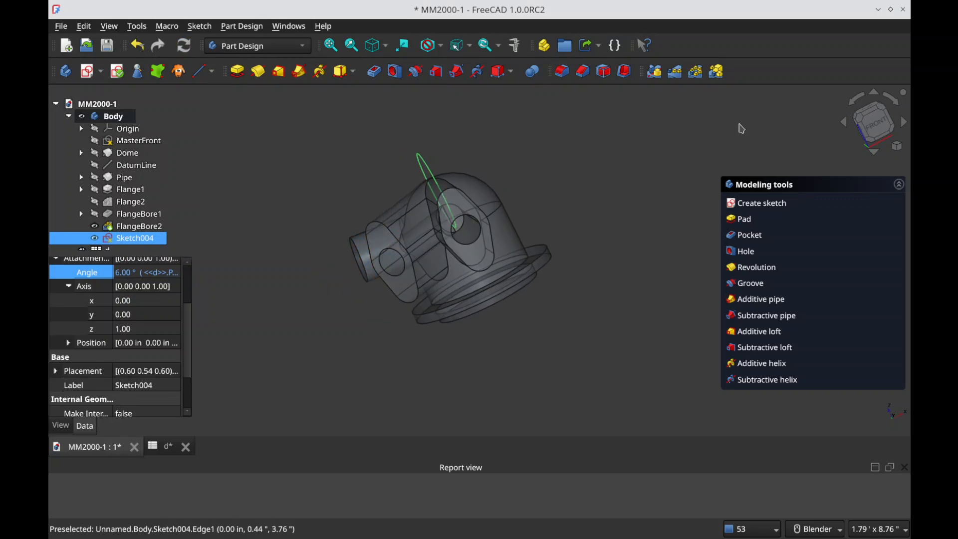
click(128, 303)
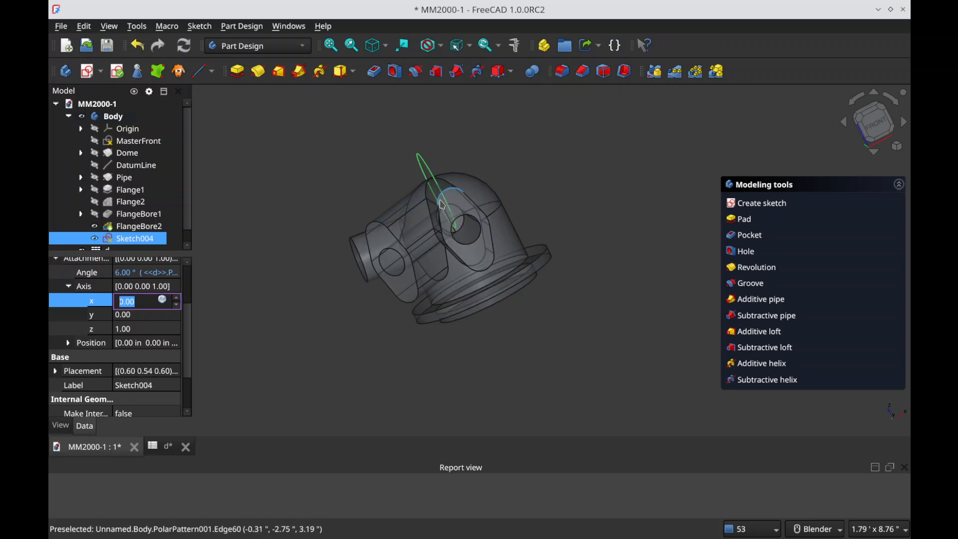
key(Tab)
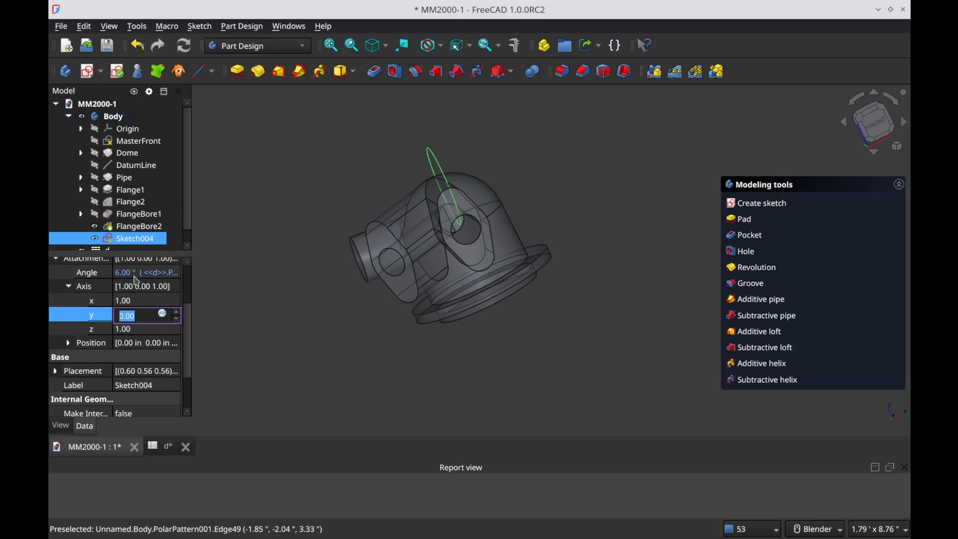
key(Tab)
key(Tab)
middle_drag(474, 260, 768, 204)
middle_drag(364, 222, 398, 173)
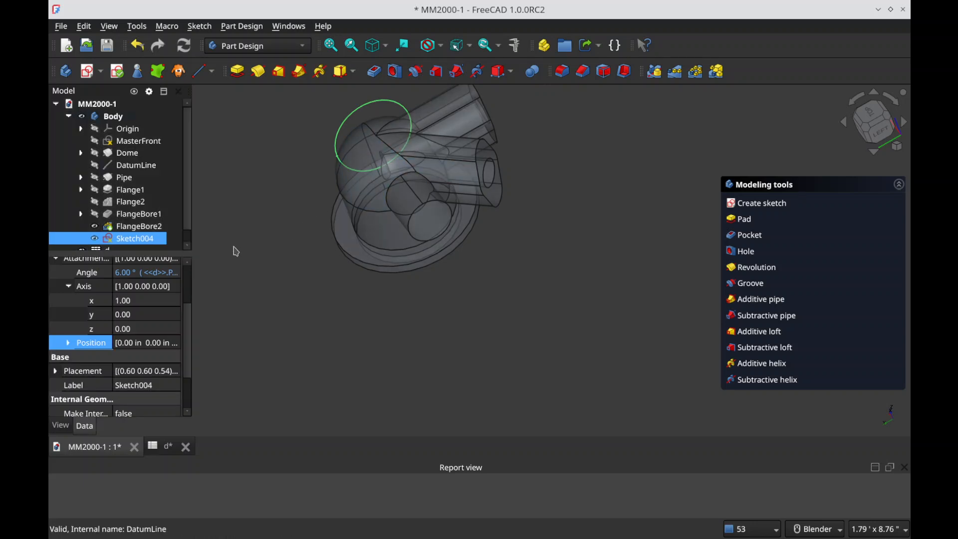
click(303, 249)
click(141, 239)
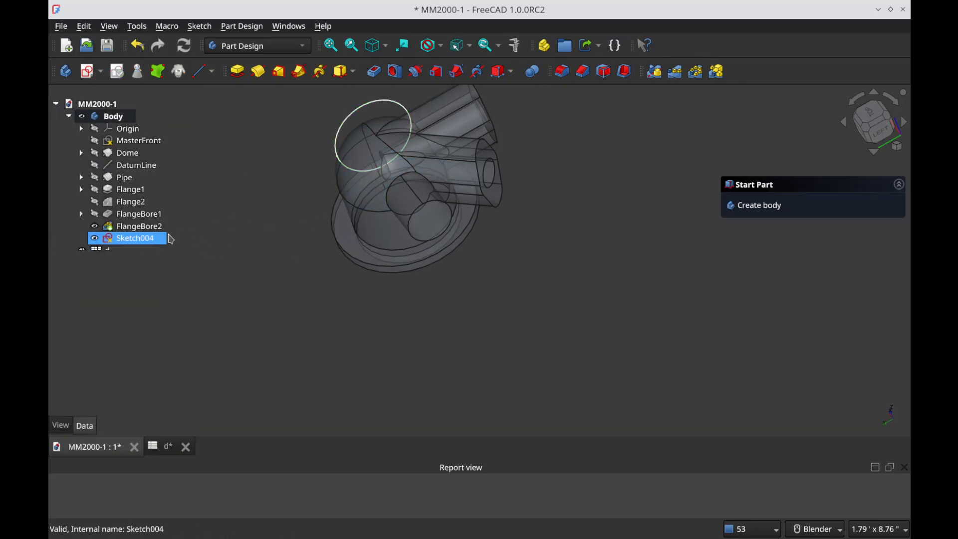
key(ctrl+s)
Step: Open Sketch004 for editing and view its tilted plane against the body from different angles
double_click(144, 242)
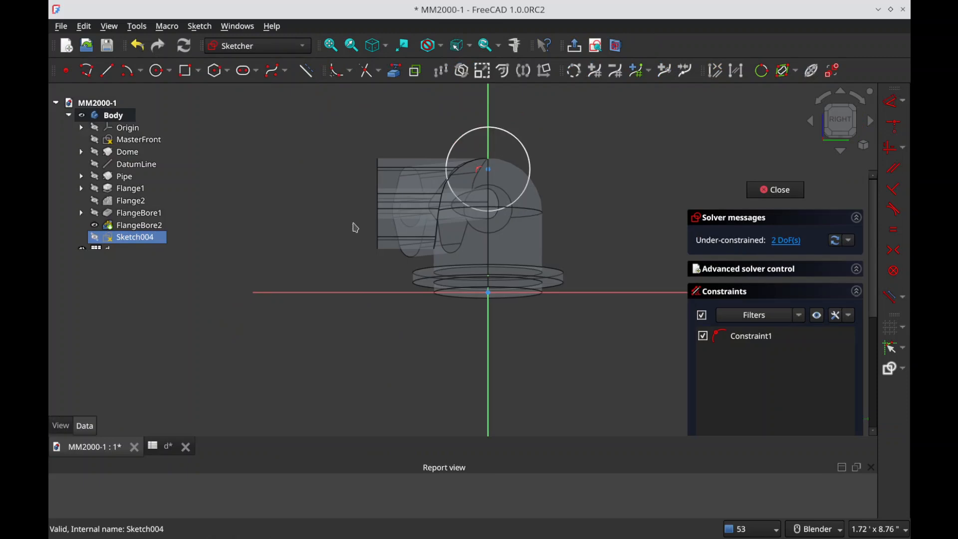
scroll(458, 199, up, 4)
mouse_move(457, 232)
middle_down()
mouse_move(519, 293)
mouse_move(646, 256)
mouse_move(557, 315)
mouse_move(509, 374)
mouse_move(486, 325)
middle_up()
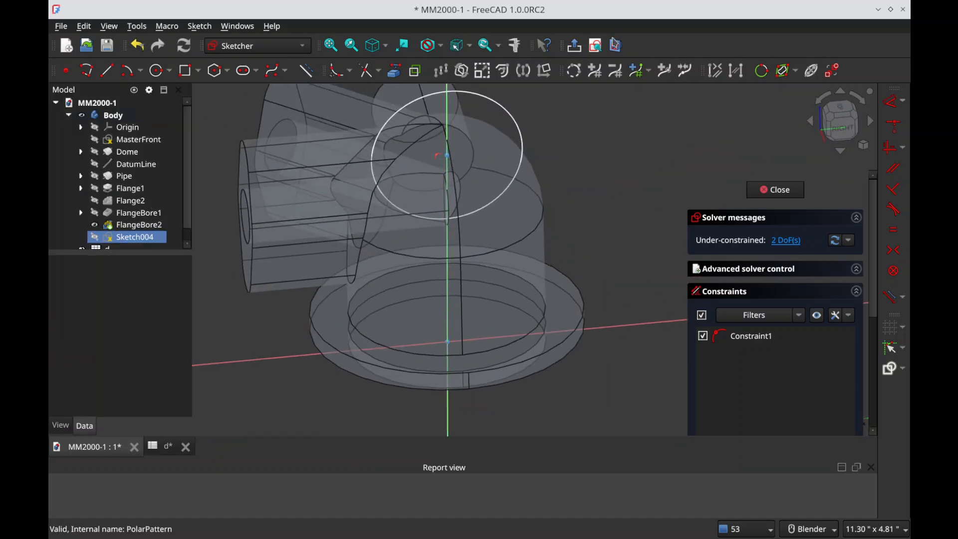
click(600, 48)
click(617, 47)
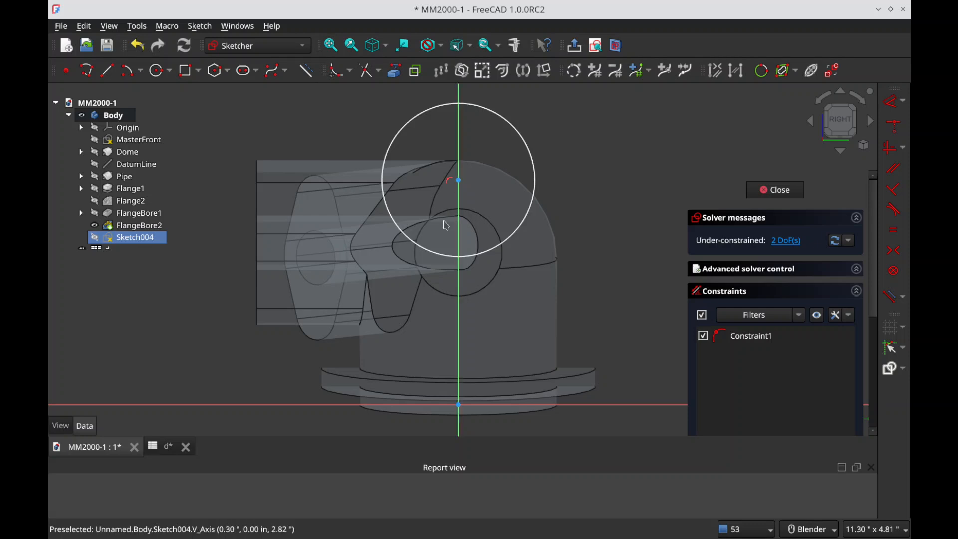
mouse_move(441, 239)
middle_down()
mouse_move(618, 272)
mouse_move(597, 304)
mouse_move(594, 293)
middle_up()
Step: Show MasterFront, hide FlangeBore2, and project the end point of the pipe's centreline into the sketch as external geometry
click(139, 141)
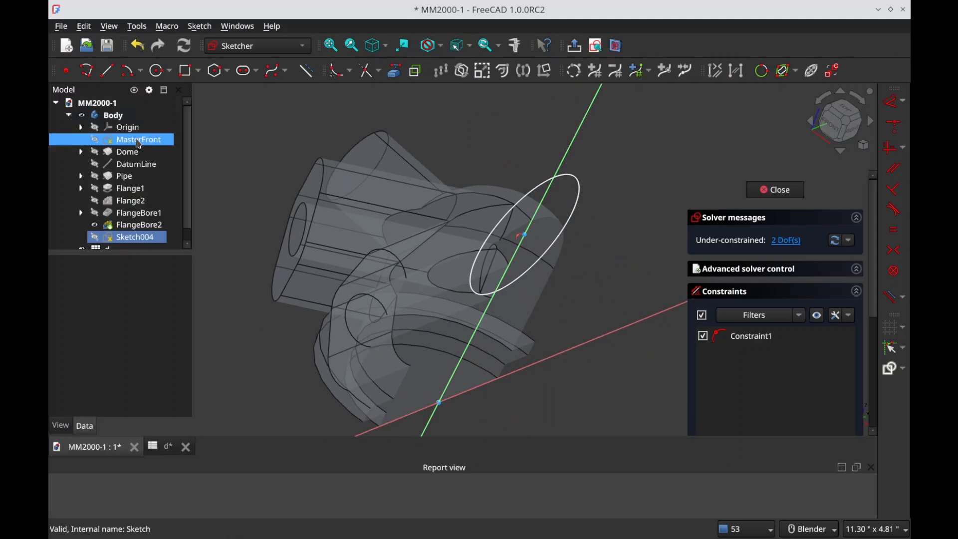
key(space)
click(270, 123)
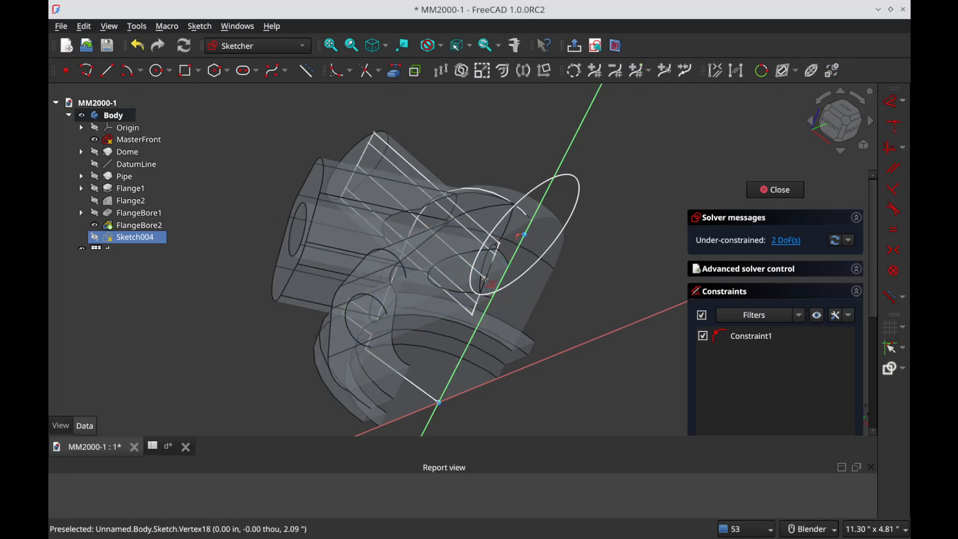
click(193, 227)
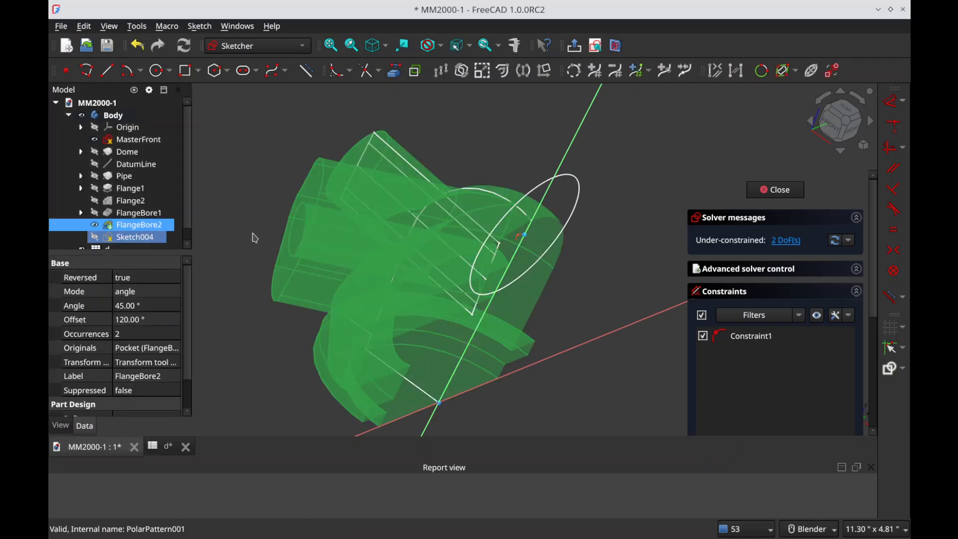
key(space)
click(363, 91)
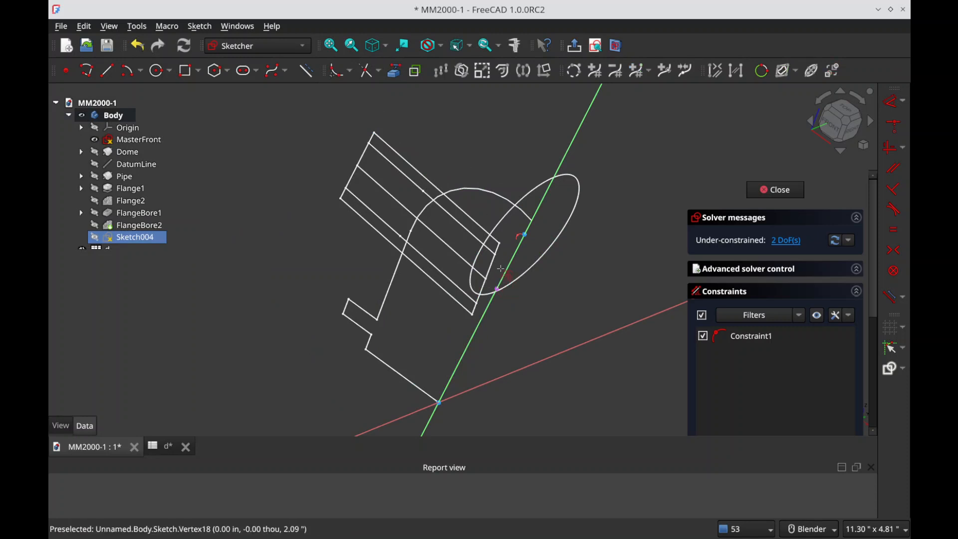
Step: Examine how the tilted sketch plane and the projected point relate to the MasterFront pipe profile
middle_drag(512, 309, 603, 272)
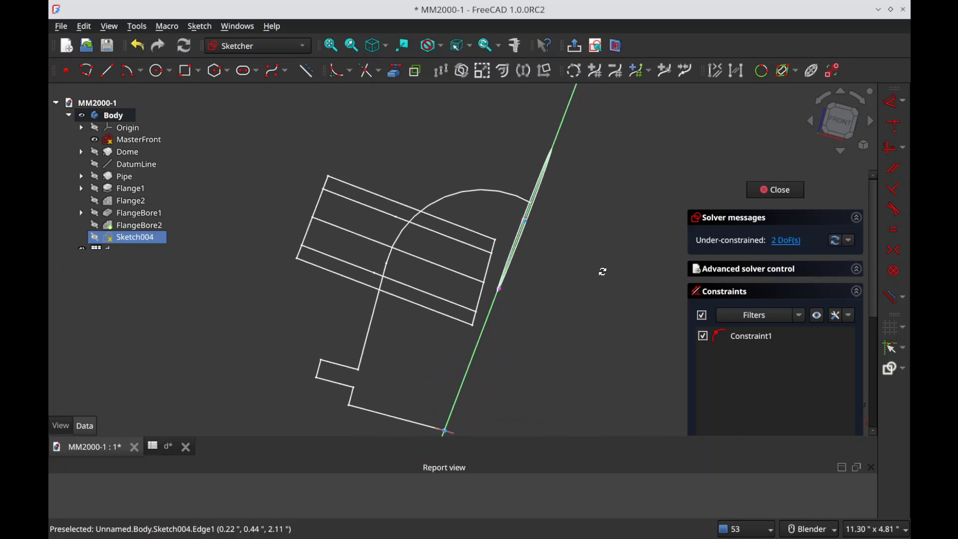
click(839, 122)
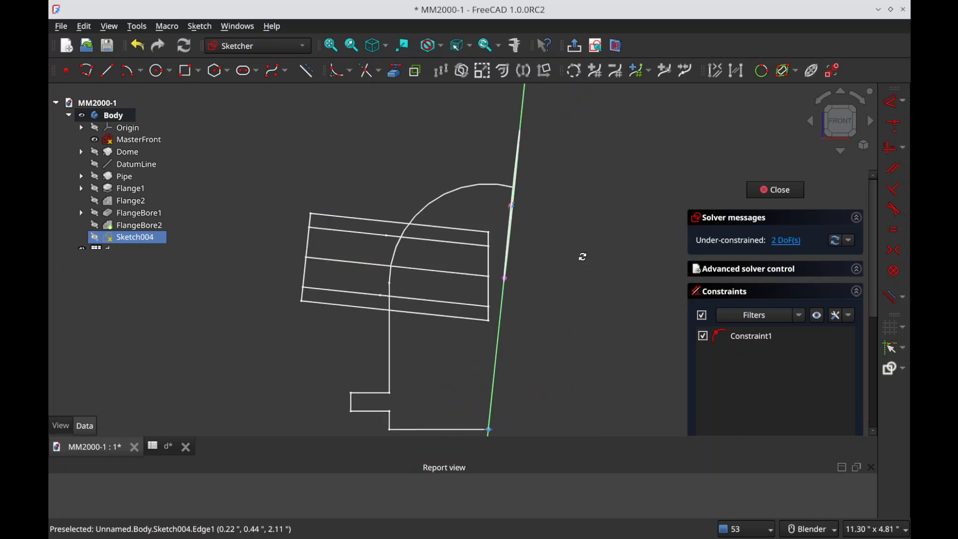
scroll(530, 263, up, 5)
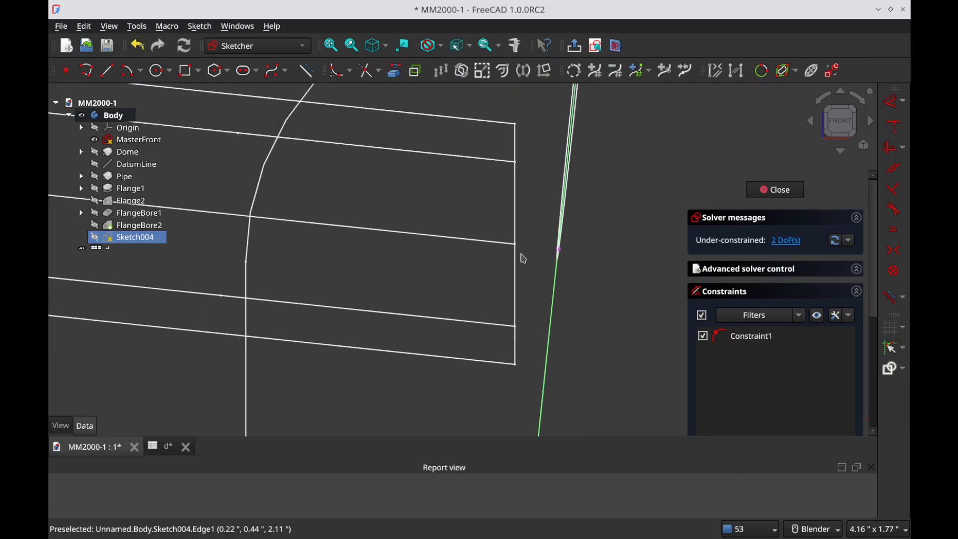
scroll(560, 256, down, 2)
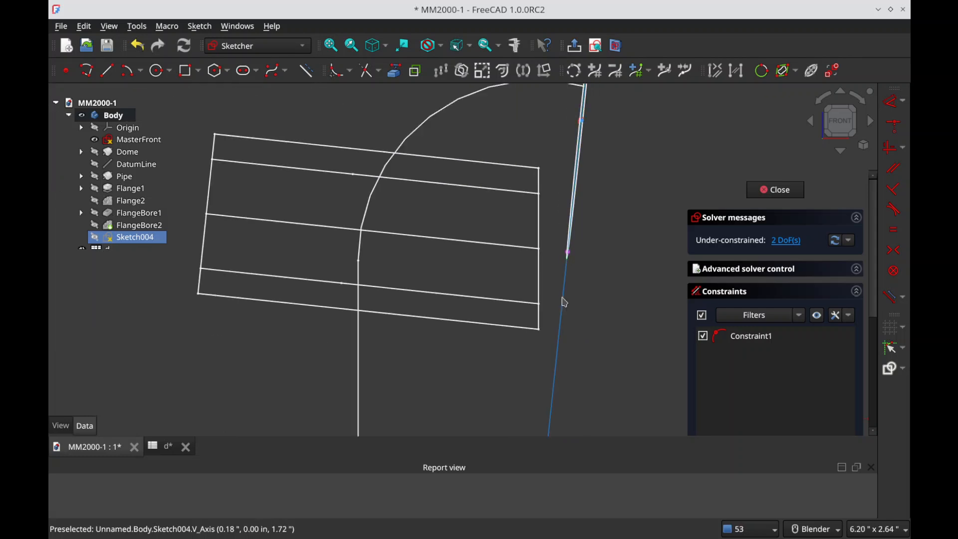
middle_drag(587, 268, 314, 255)
click(841, 122)
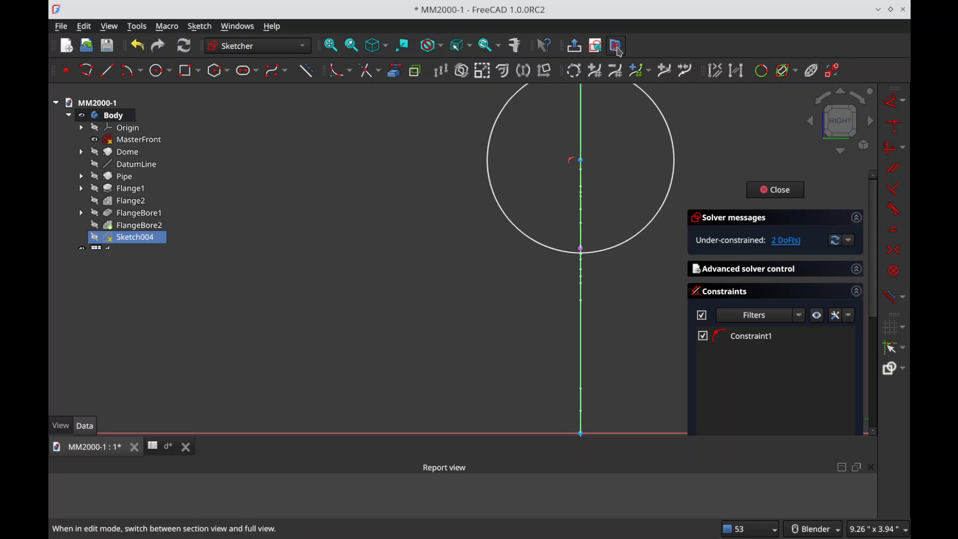
mouse_move(569, 259)
middle_down()
mouse_move(631, 258)
mouse_move(599, 99)
middle_up()
click(595, 46)
middle_drag(579, 264, 600, 229)
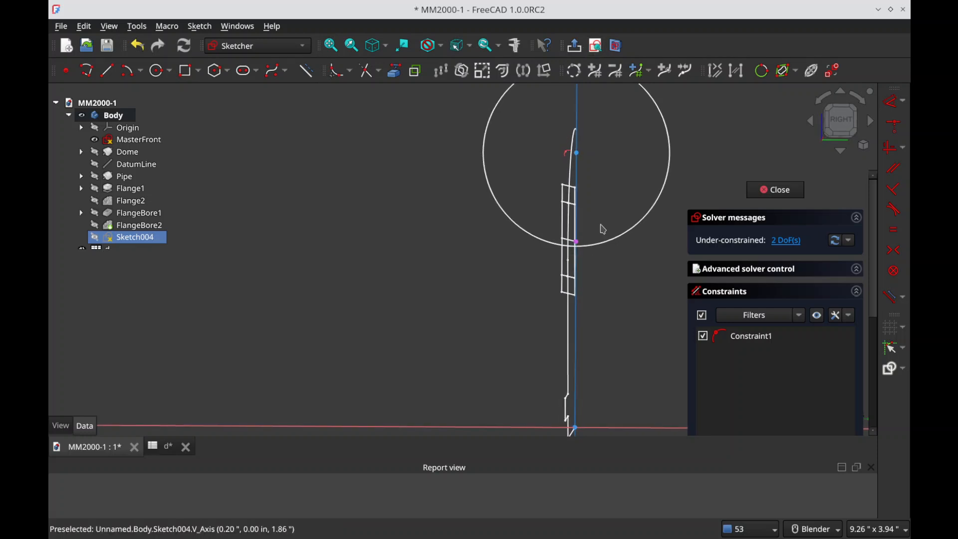
click(595, 46)
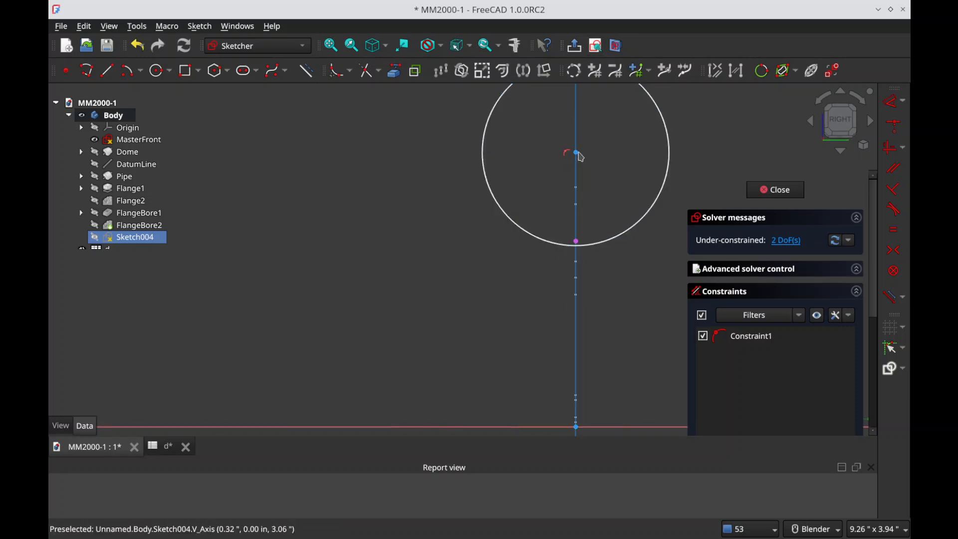
Step: Make the circle's centre coincident with the projected point, remove the redundant point-on-axis constraint and shrink the circle
click(578, 154)
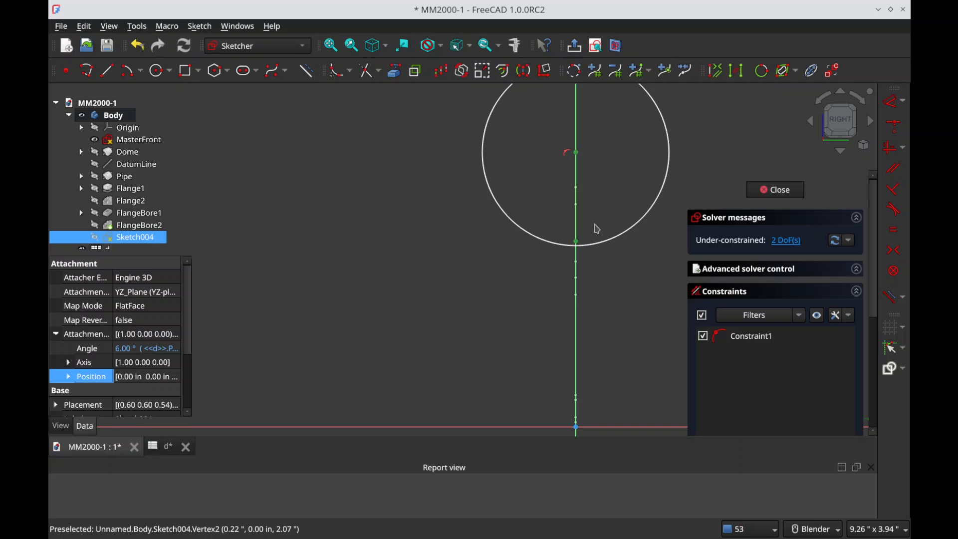
click(601, 245)
click(790, 243)
key(Delete)
drag(661, 222, 608, 254)
Step: Drive the circle's diameter from the inner-diameter entry in spreadsheet d, giving 0.82 in, and close the sketch
click(610, 244)
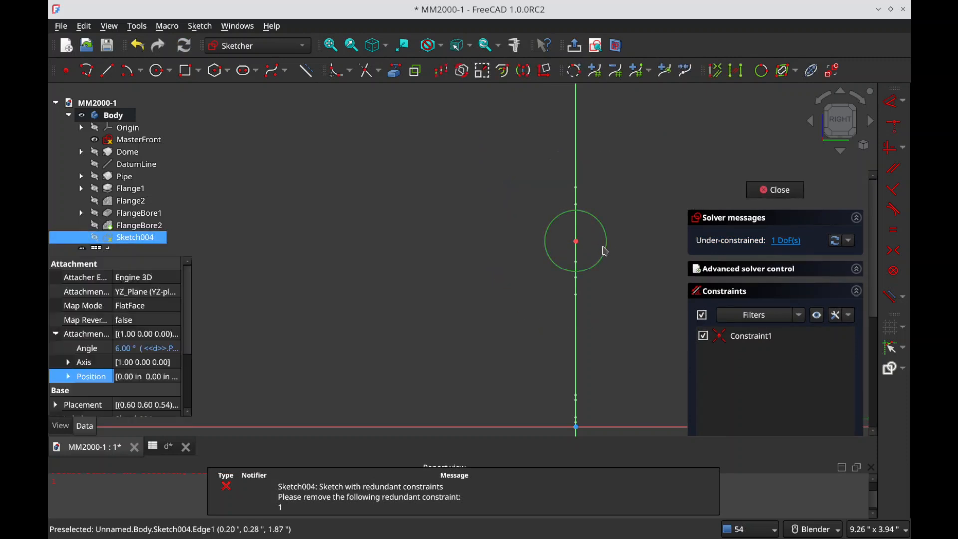
key(k)
key(o)
key(equal)
text(d)
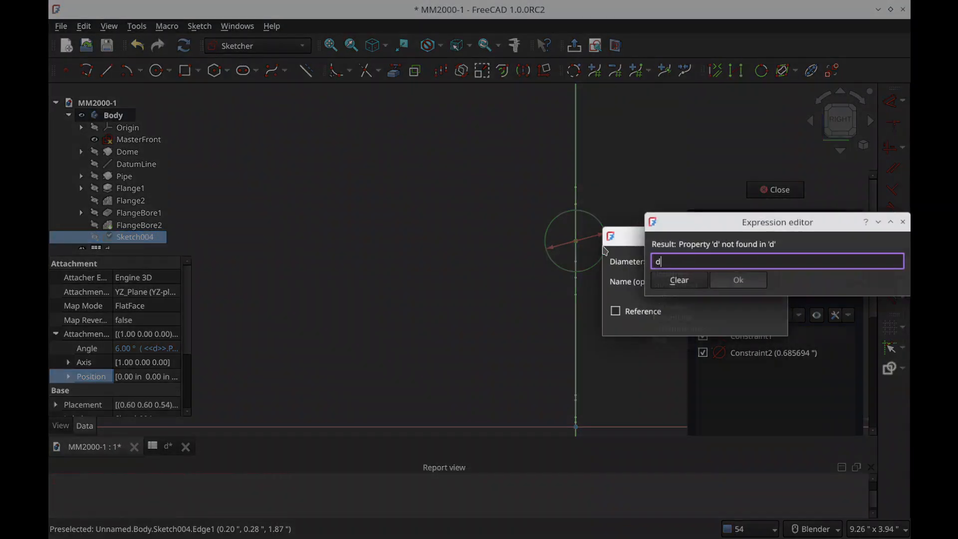
text(.s_id)
key(Down)
key(Return)
key(Return)
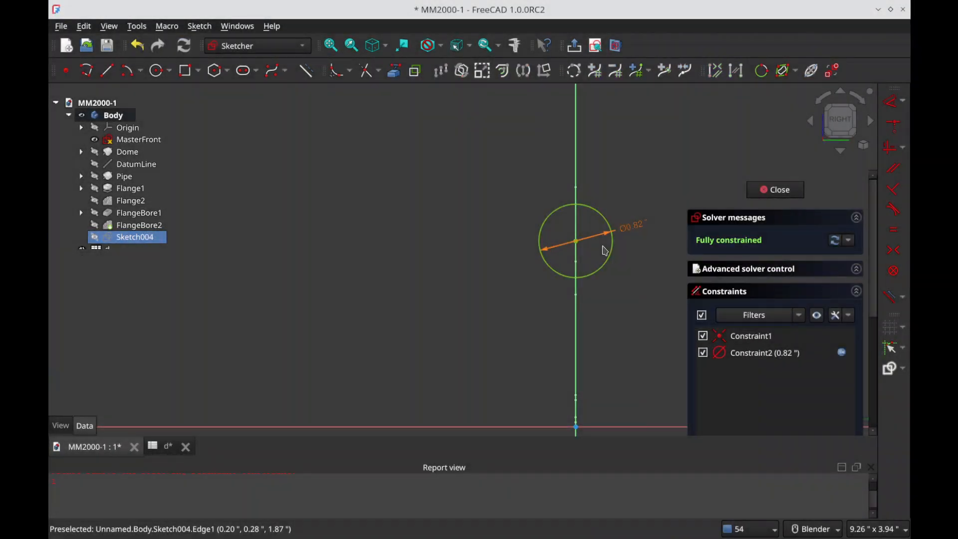
click(776, 189)
Step: Create a Pocket from the circle sketch with type Through all and the direction reversed
click(751, 236)
click(836, 245)
click(823, 260)
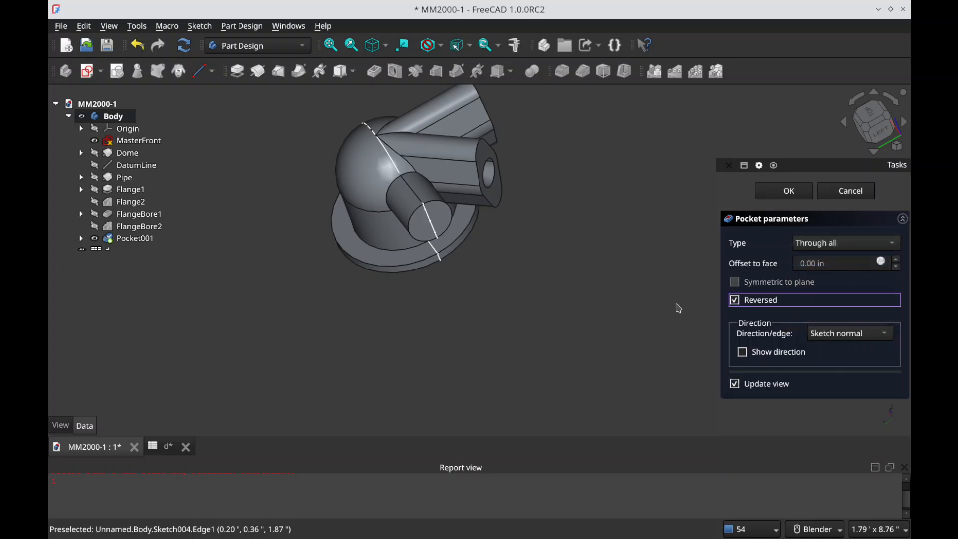
Step: Hide the MasterFront sketch in the model
mouse_move(488, 274)
middle_down()
mouse_move(490, 310)
mouse_move(520, 349)
mouse_move(543, 357)
mouse_move(521, 286)
mouse_move(524, 241)
middle_up()
click(125, 141)
key(space)
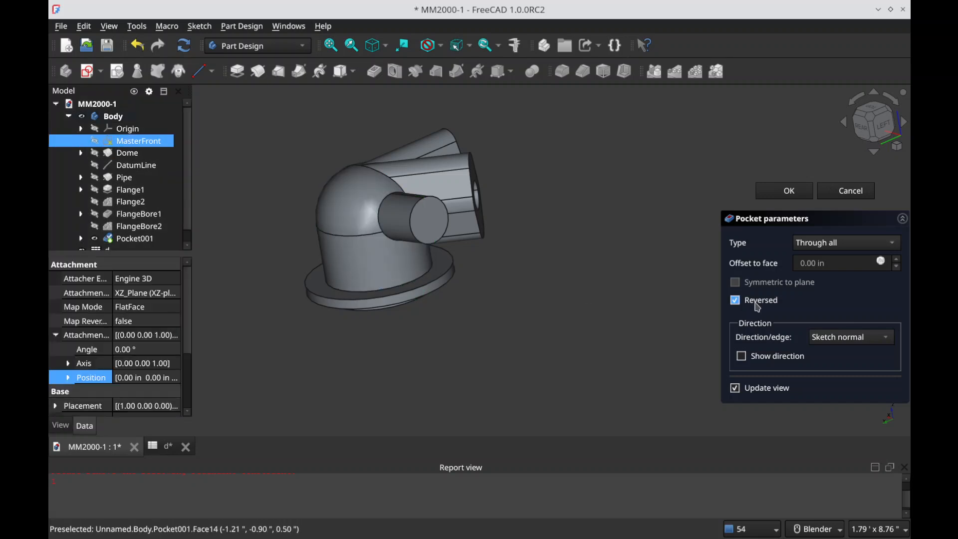
Step: Turn off the pocket's Reversed option and show its direction values
click(769, 304)
mouse_move(424, 244)
middle_down()
mouse_move(530, 186)
mouse_move(560, 243)
mouse_move(702, 284)
mouse_move(609, 299)
mouse_move(464, 277)
mouse_move(488, 275)
middle_up()
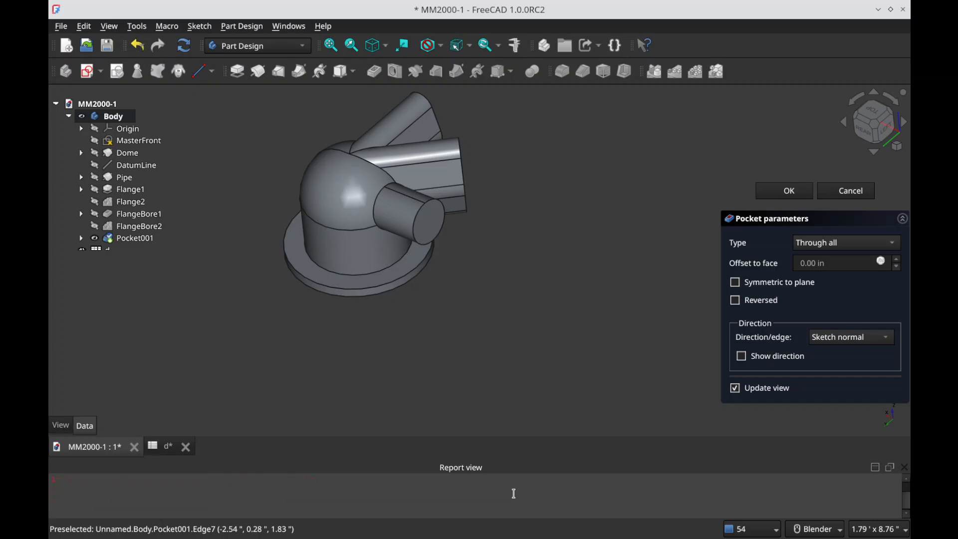
scroll(150, 218, down, 1)
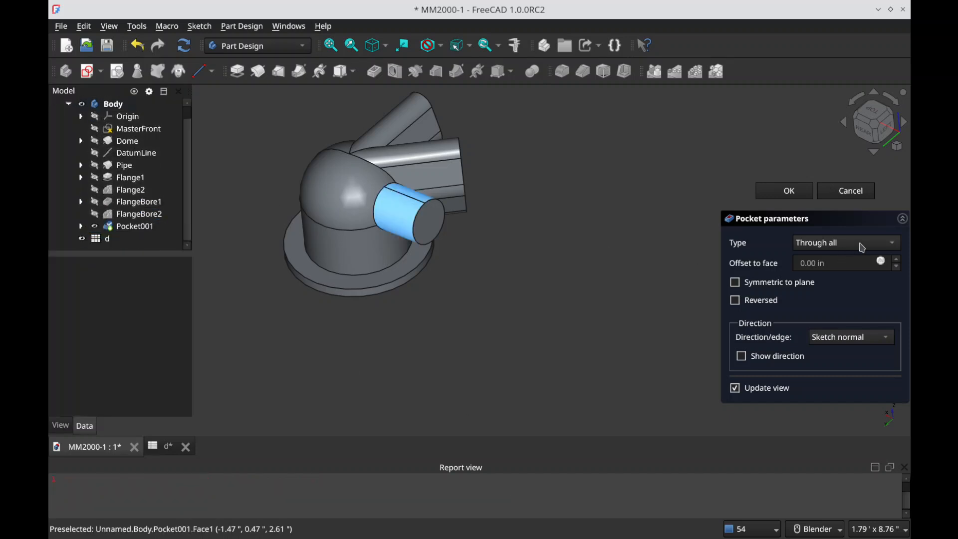
click(786, 356)
Step: Hide Pocket001 to view Sketch004 by itself, and make Pocket001 visible again
click(361, 222)
key(space)
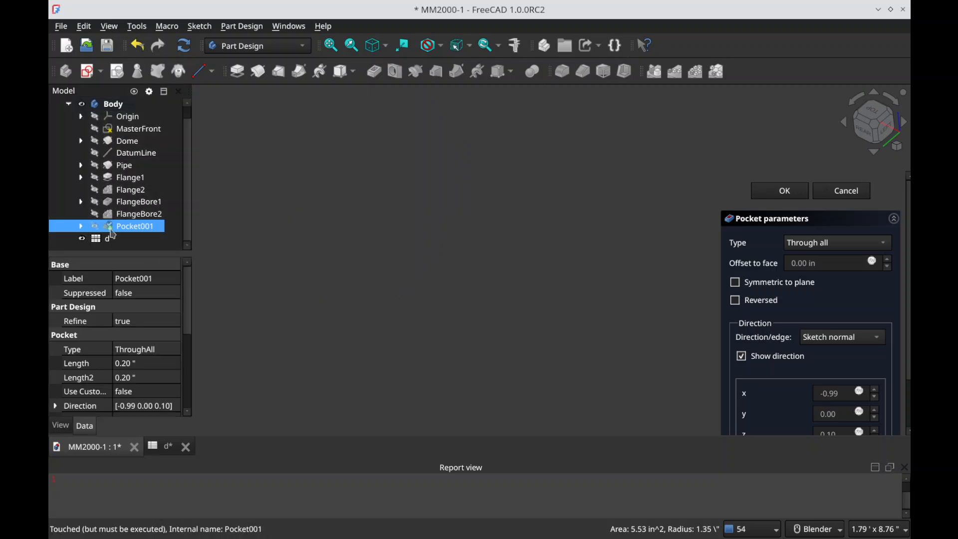
click(131, 235)
key(space)
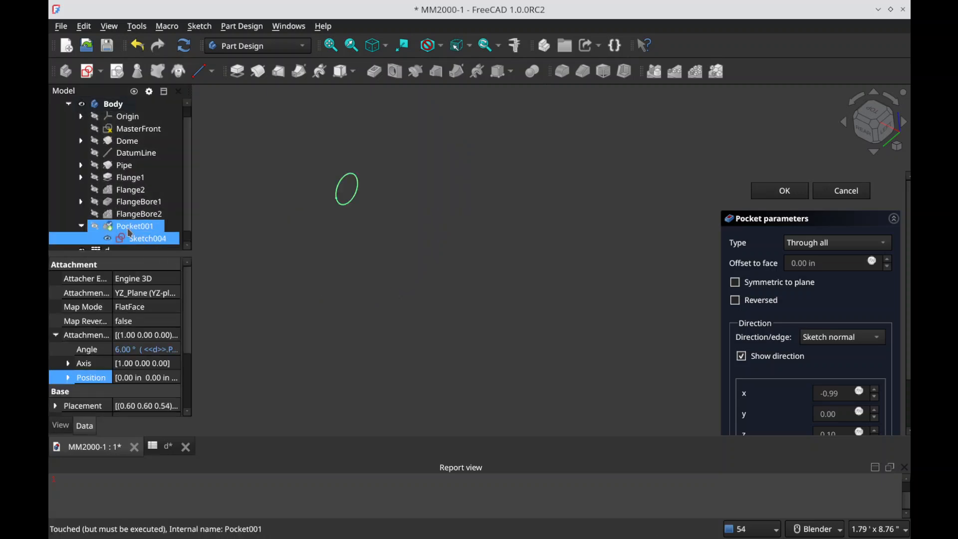
click(130, 230)
key(space)
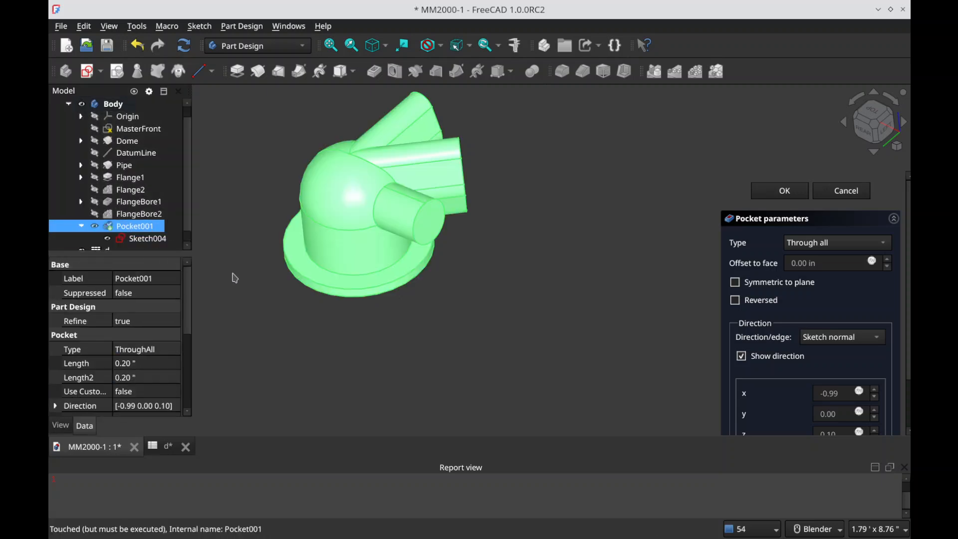
Step: Make the model transparent and examine the circle sketch's position inside the dome relative to the pipe
click(350, 211)
key(v)
key(t)
click(370, 350)
middle_drag(373, 354, 328, 312)
scroll(310, 194, up, 3)
scroll(309, 193, up, 1)
middle_drag(309, 193, 439, 248)
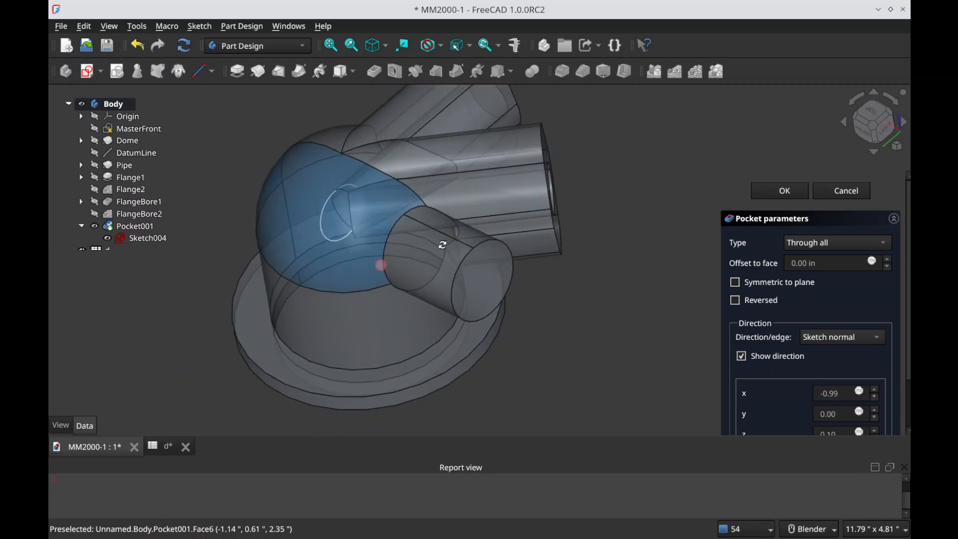
Step: Cancel the pocket edit and delete Pocket001 while keeping its sketch
click(840, 191)
click(153, 239)
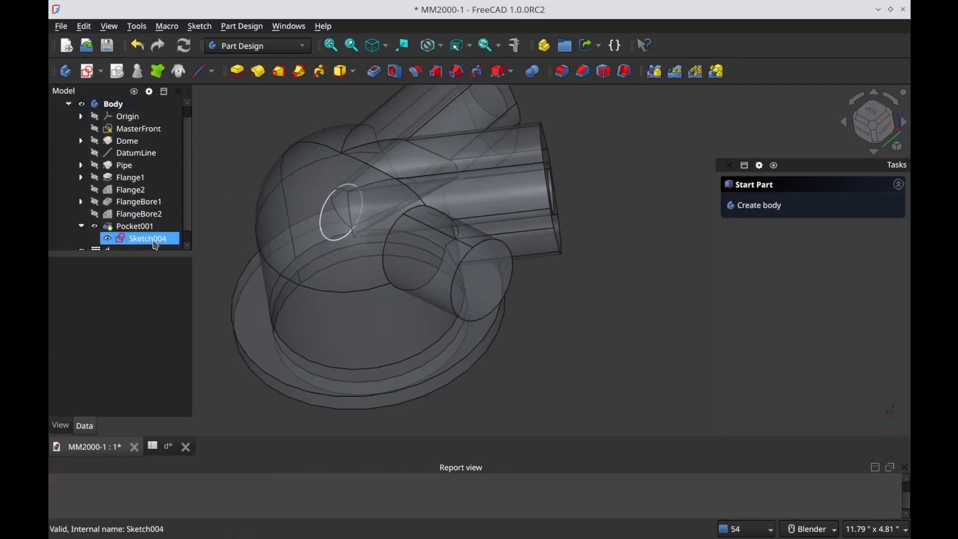
click(143, 227)
key(Delete)
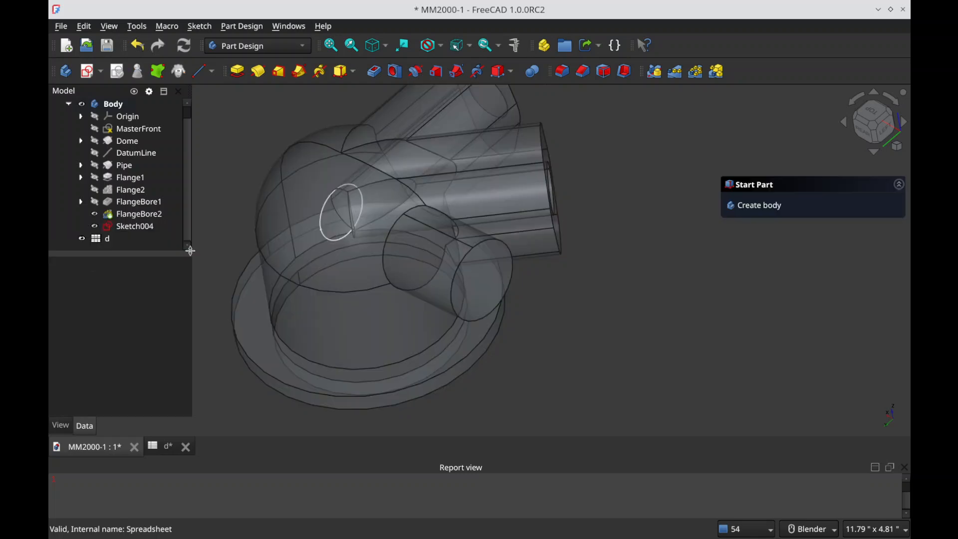
Step: Open Sketch004 to check its constraints, close it, and save the document
click(142, 227)
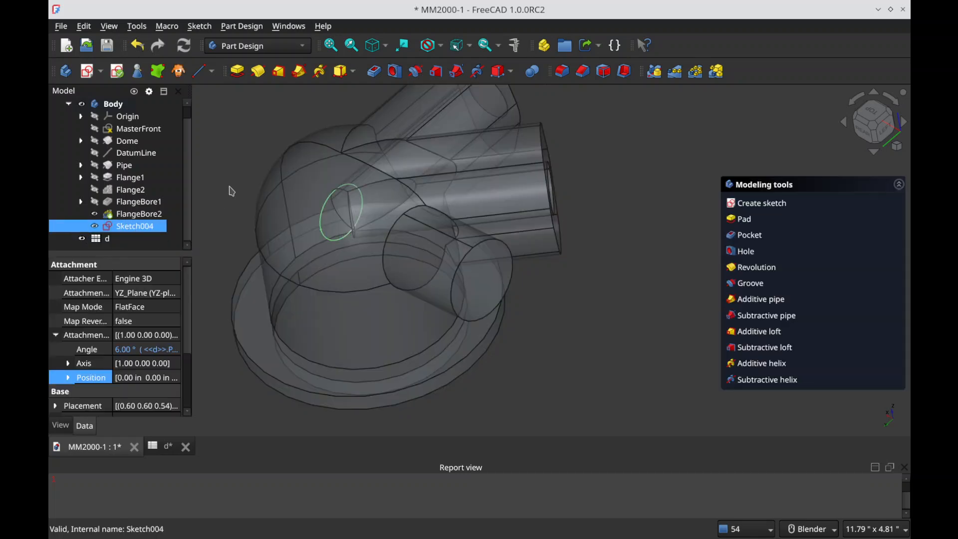
double_click(159, 226)
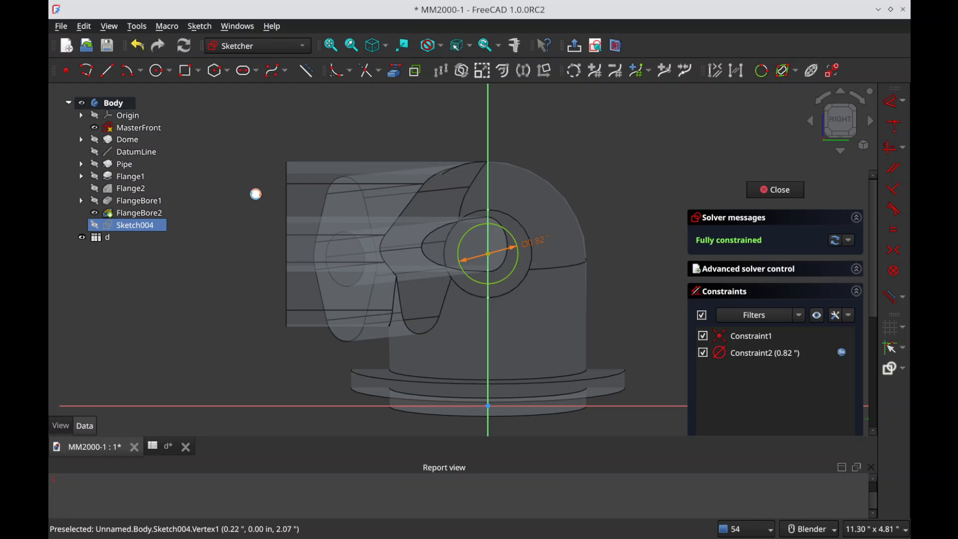
key(Escape)
key(ctrl+s)
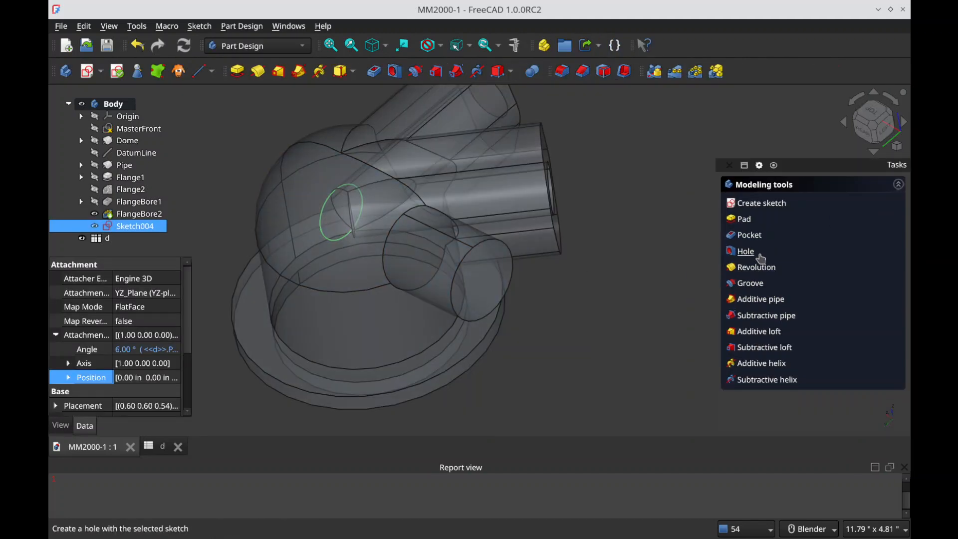
Step: Try cutting the pipe bore with a Sketch004 pocket of dimension type, 2.00 in long, testing the Reversed option
click(748, 234)
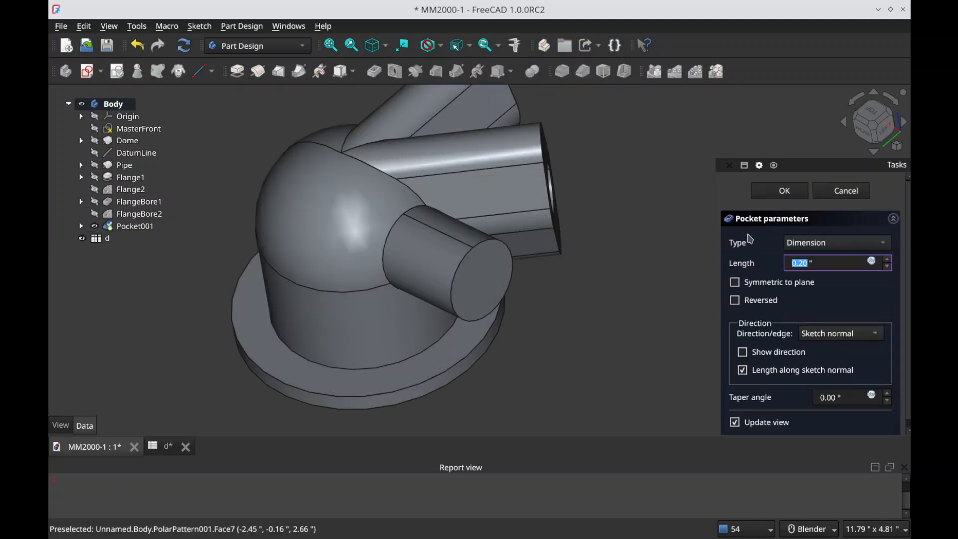
click(382, 232)
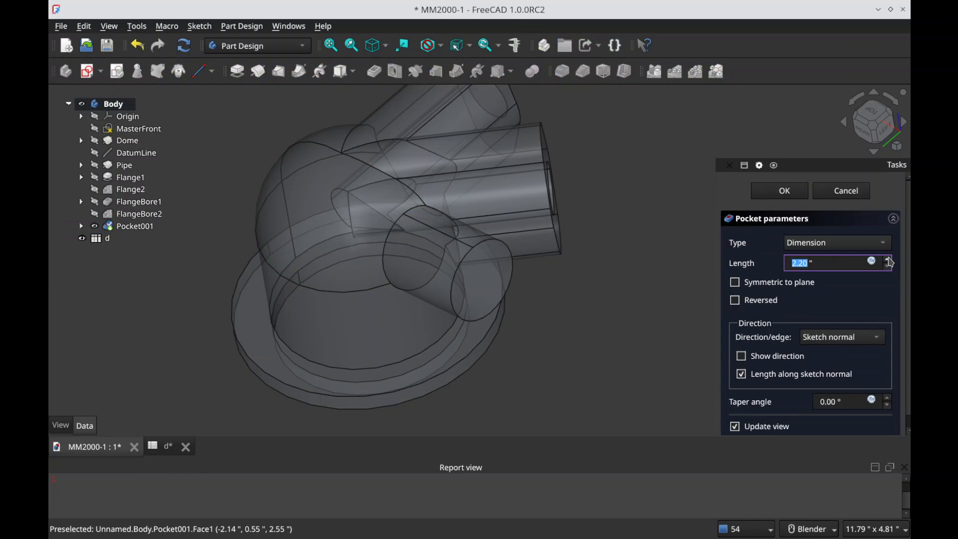
scroll(891, 263, up, 2)
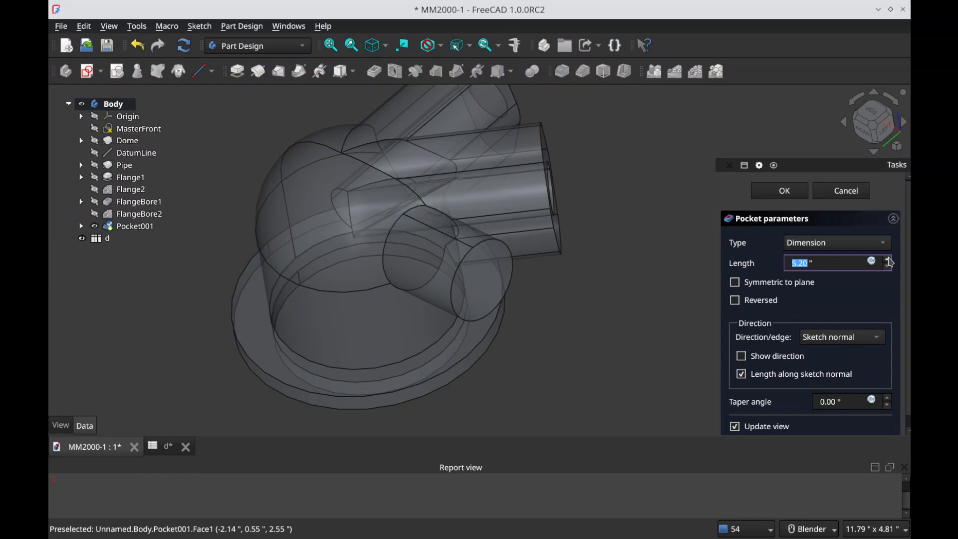
click(891, 270)
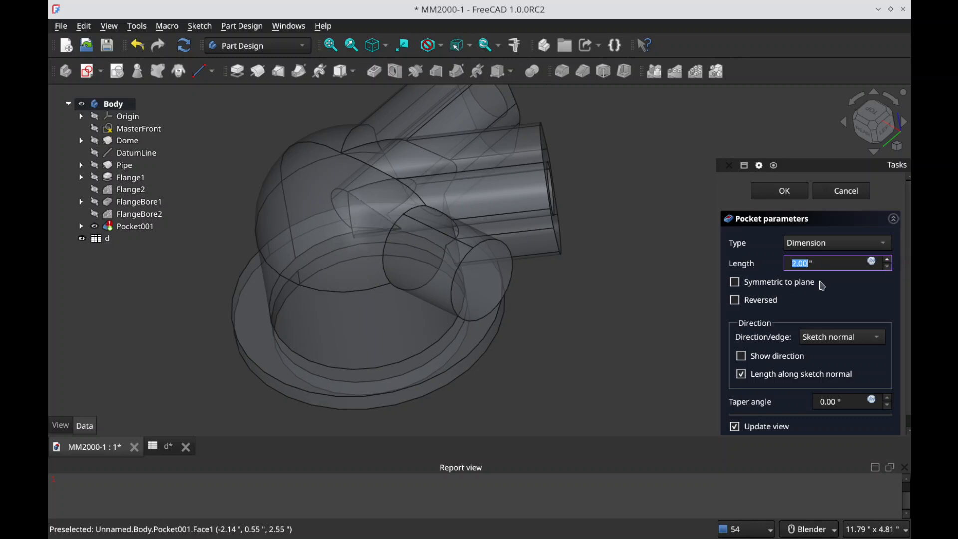
click(762, 301)
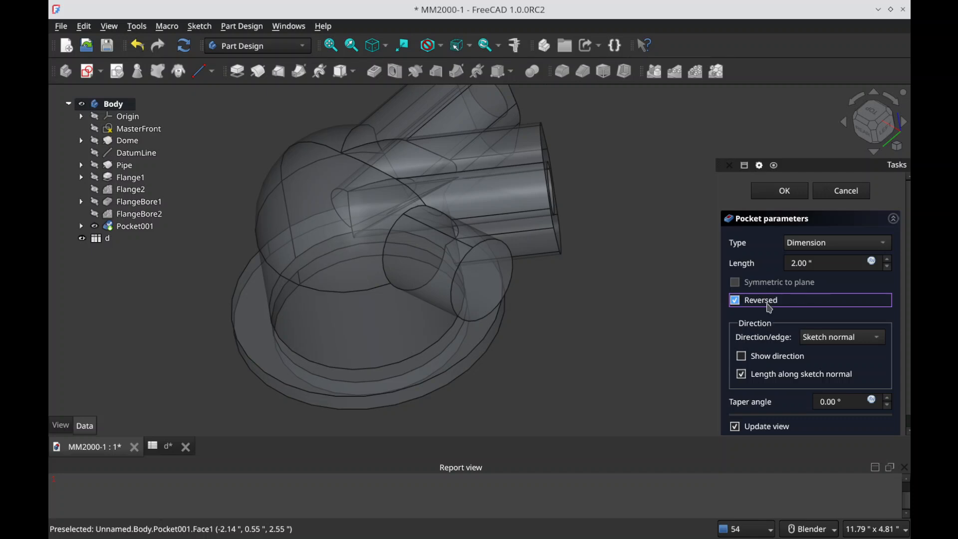
click(759, 296)
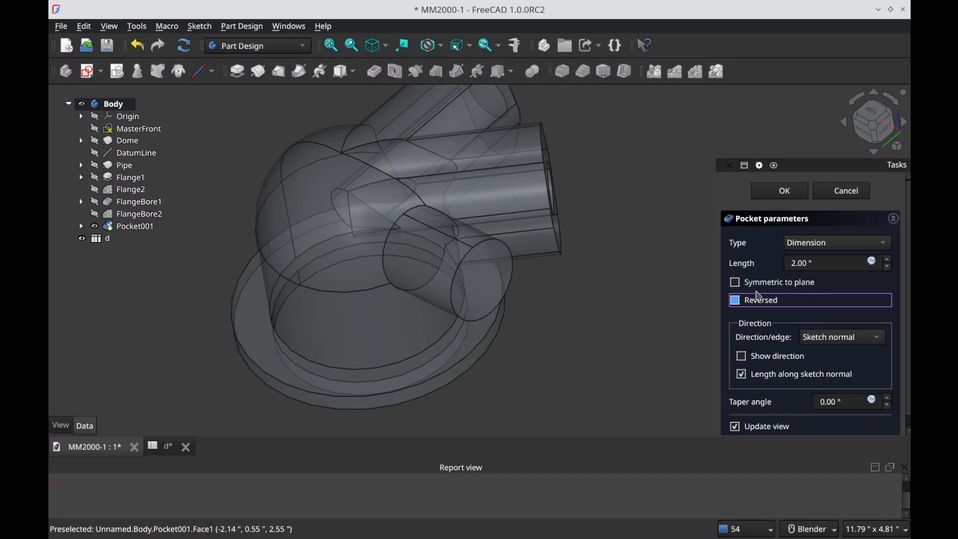
click(856, 197)
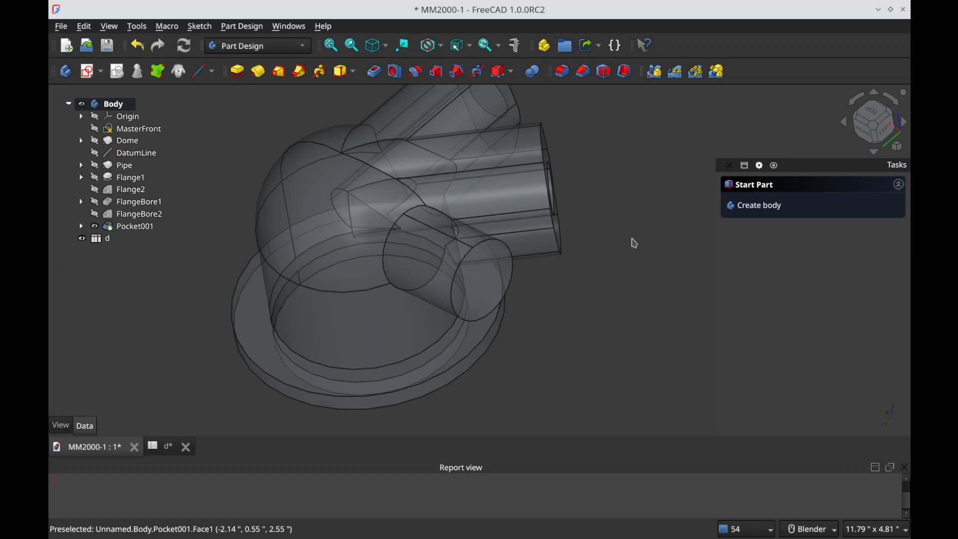
Step: Undo the 2.00 in pocket made from Sketch004
click(133, 226)
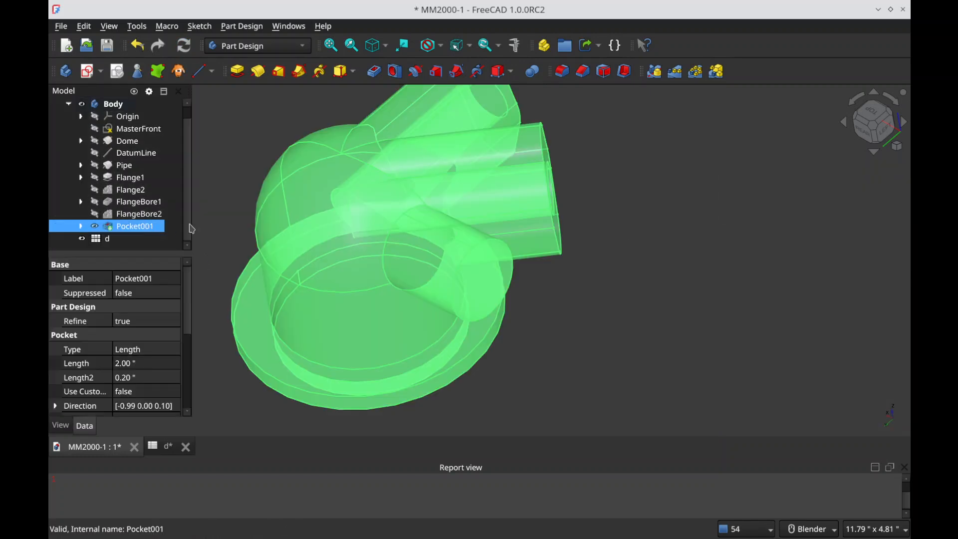
key(ctrl+z)
mouse_move(361, 255)
middle_down()
mouse_move(465, 252)
mouse_move(392, 265)
mouse_move(414, 299)
mouse_move(428, 278)
mouse_move(359, 248)
mouse_move(369, 240)
middle_up()
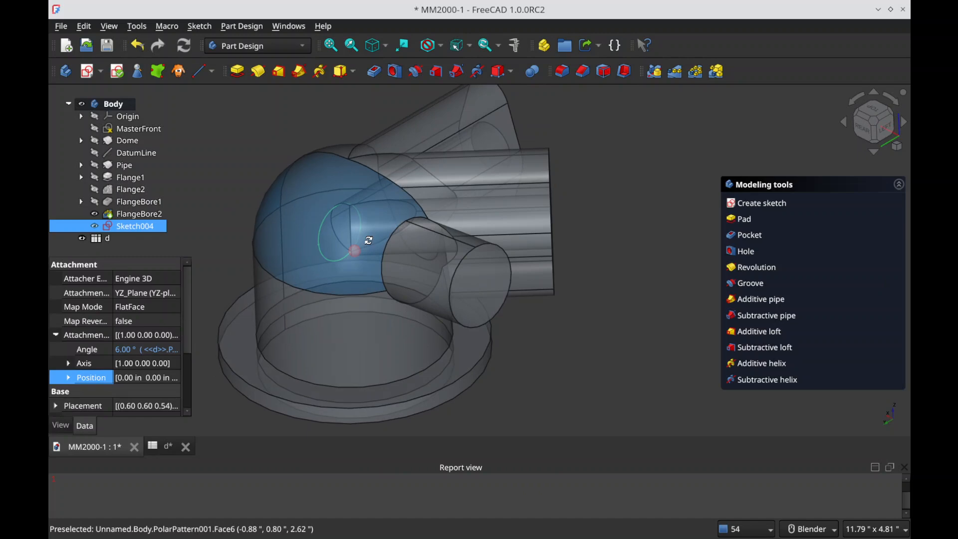
Step: Replace the expression on Sketch004's attachment offset angle with a fixed value of 0°
right_click(143, 228)
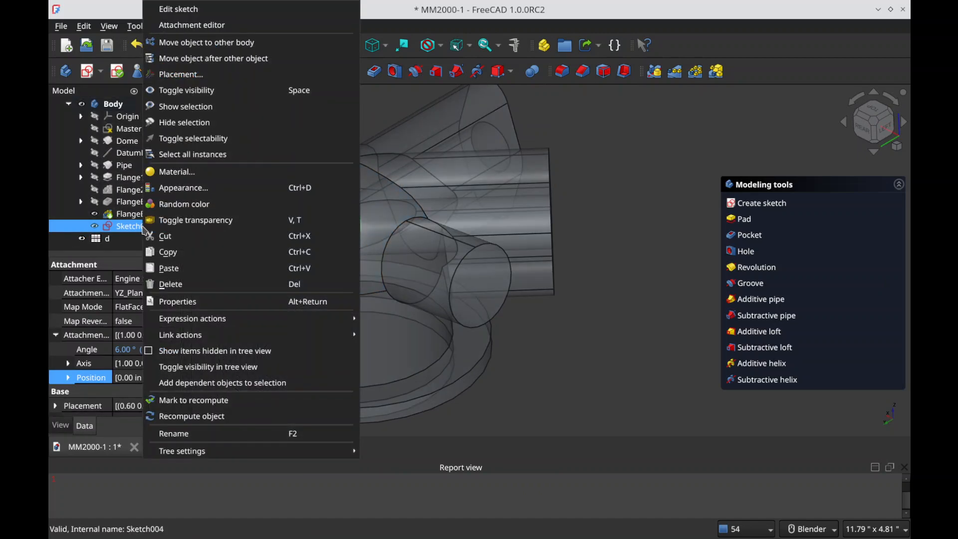
click(131, 357)
click(139, 353)
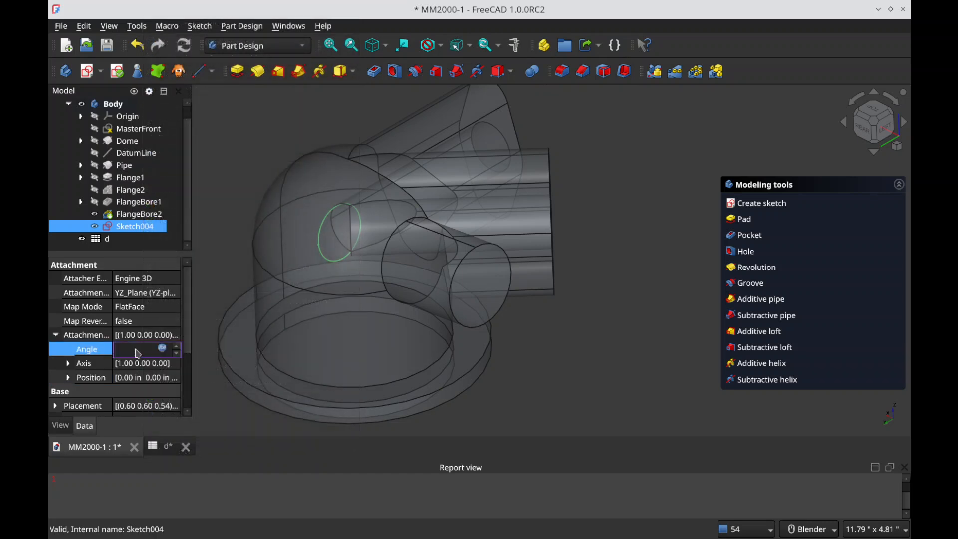
click(165, 350)
text(6)
key(Return)
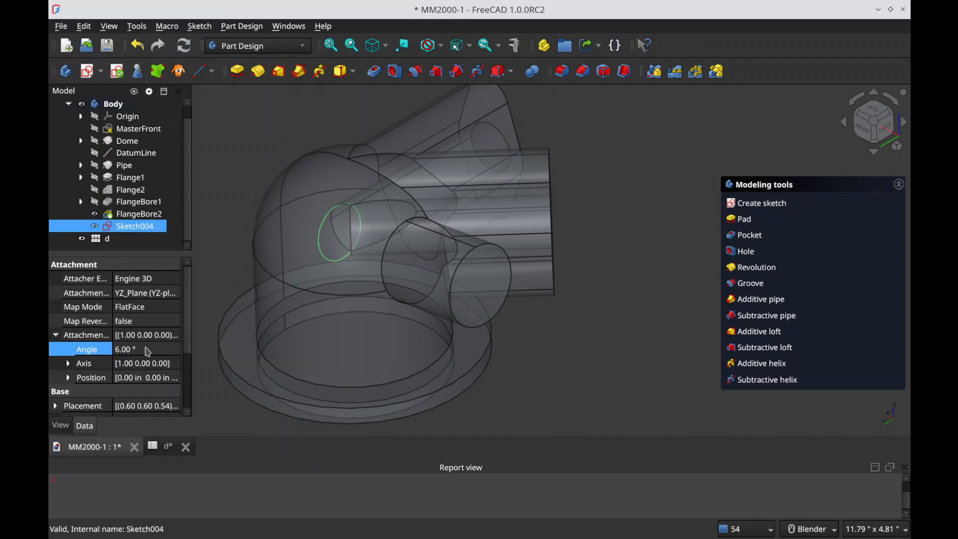
text(0)
key(Return)
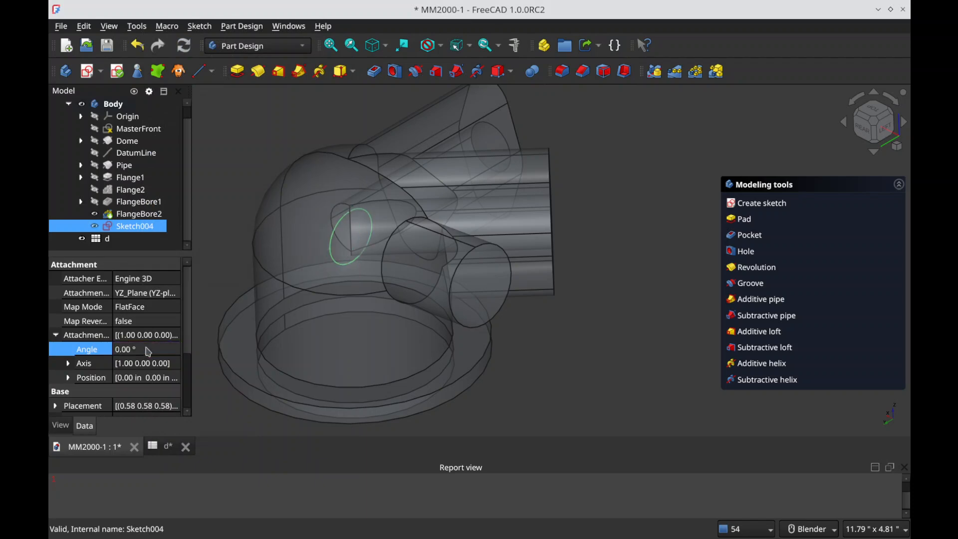
click(245, 414)
Step: Try a Through all pocket from the untilted Sketch004, inspect the pipe, and cancel it
click(133, 226)
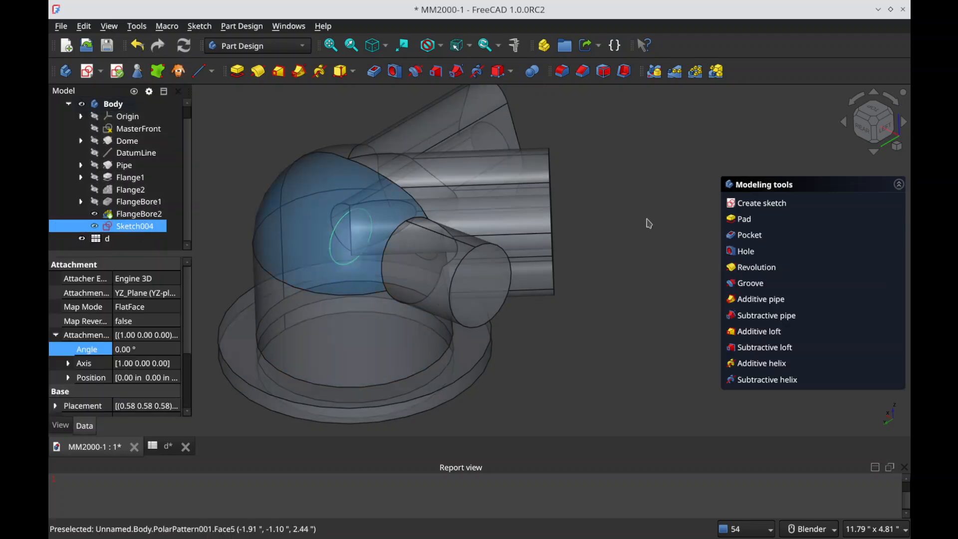
click(746, 243)
click(848, 244)
click(839, 261)
mouse_move(356, 328)
middle_down()
mouse_move(823, 353)
mouse_move(726, 326)
mouse_move(479, 344)
mouse_move(246, 317)
mouse_move(101, 276)
mouse_move(207, 231)
mouse_move(421, 317)
mouse_move(679, 252)
middle_up()
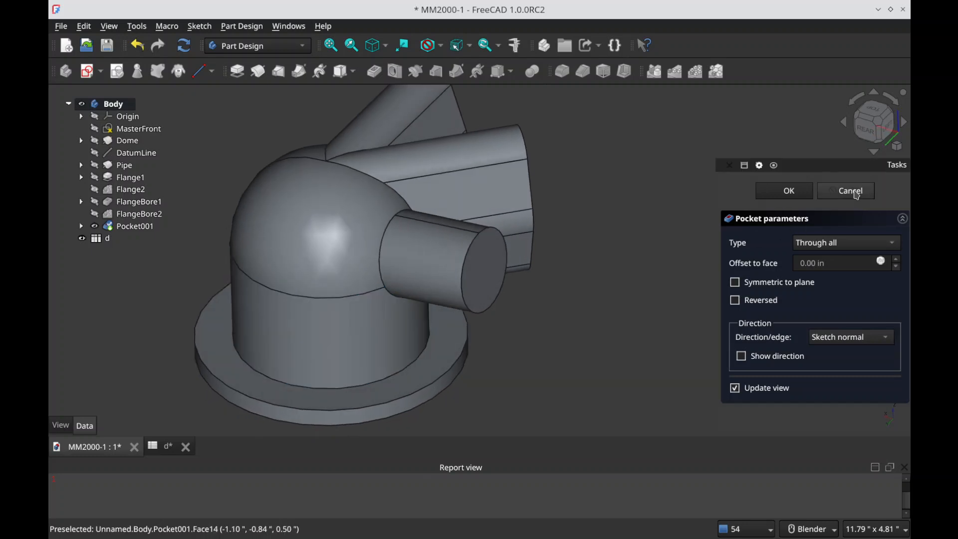
Step: Reattach Sketch004 from the YZ plane to the pipe's circular end face using Plane face mode
click(142, 227)
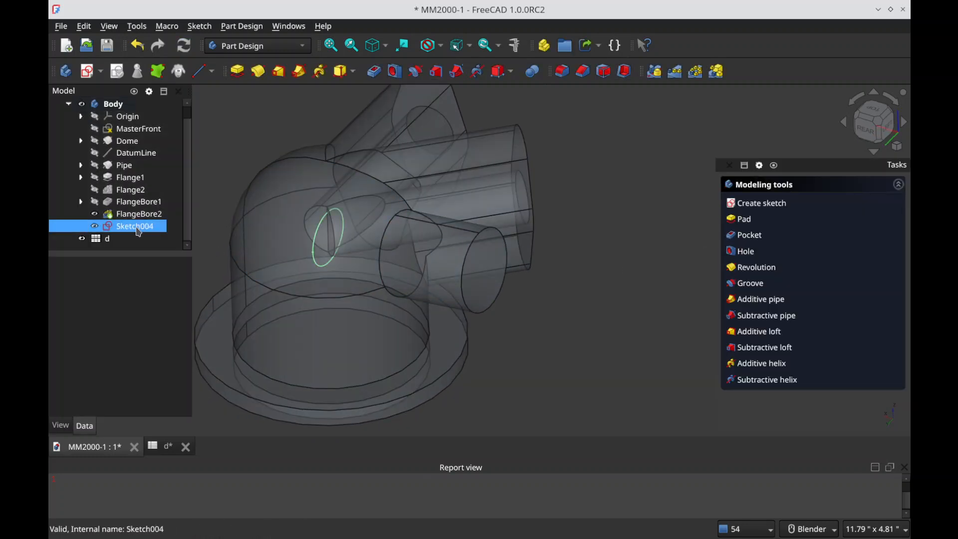
right_click(144, 231)
click(195, 24)
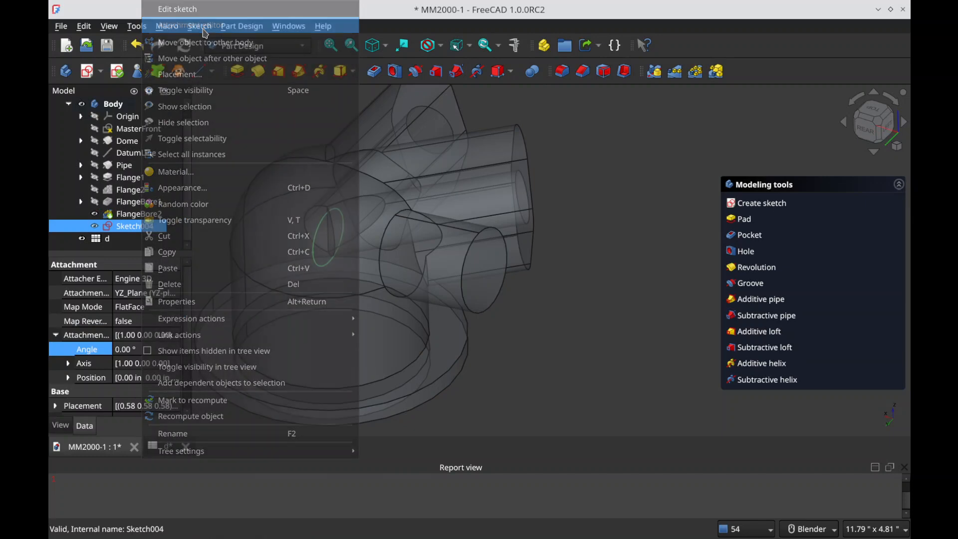
click(495, 273)
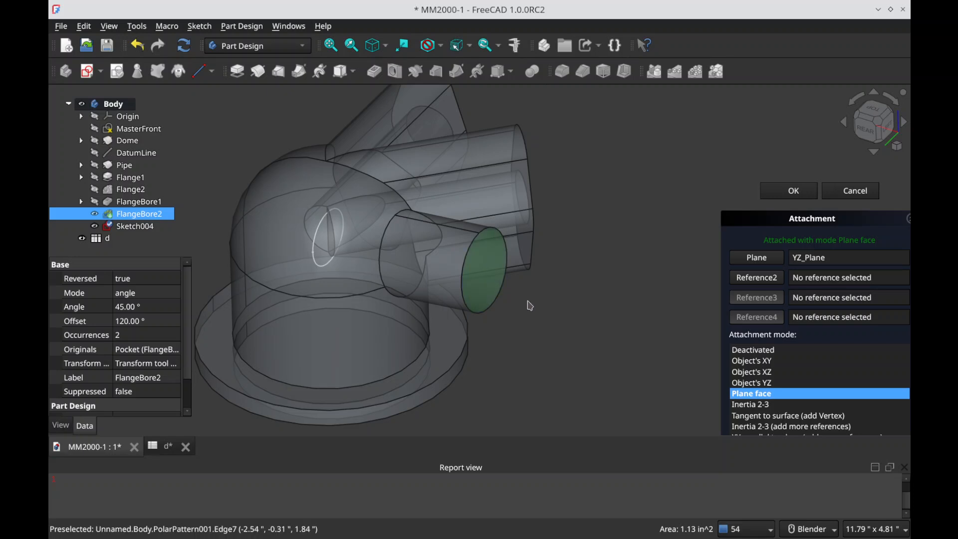
click(762, 263)
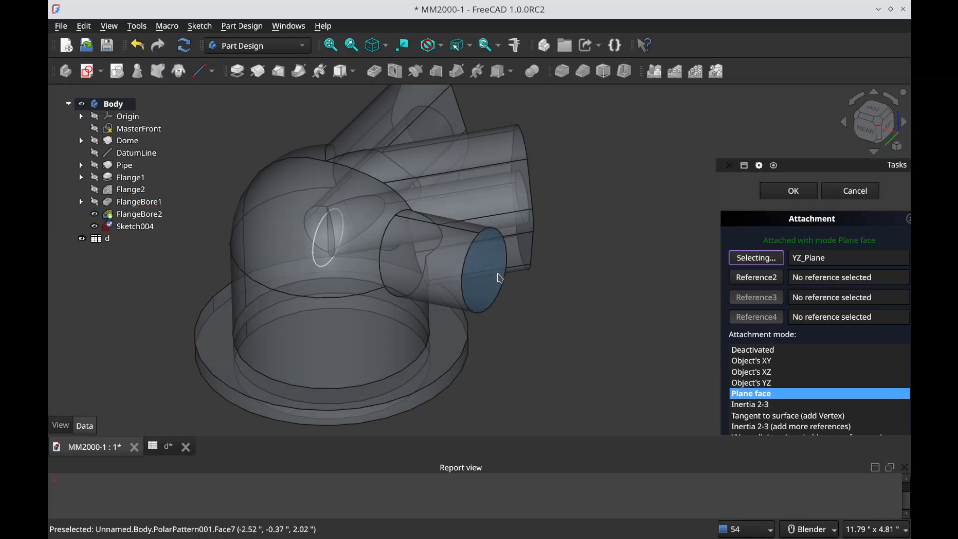
click(493, 270)
middle_drag(607, 348, 389, 323)
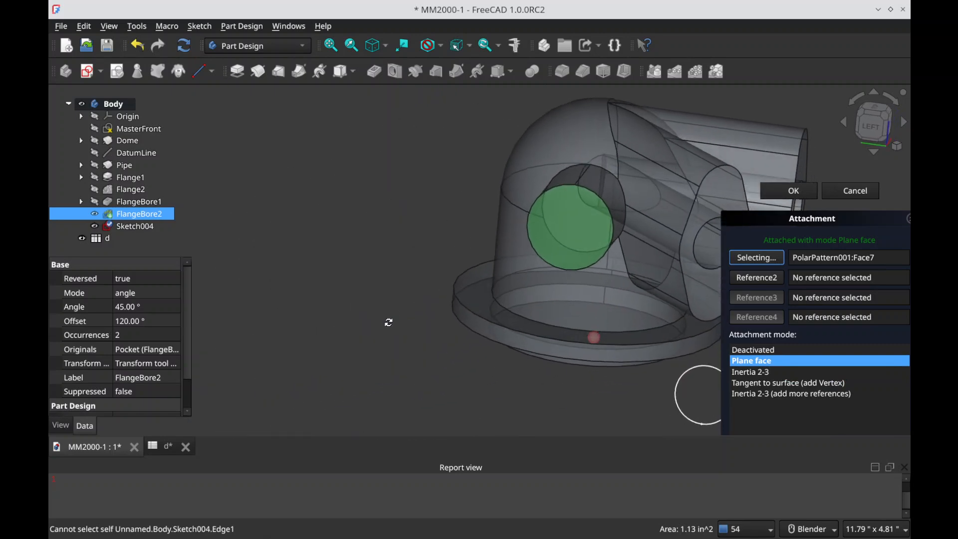
scroll(390, 305, down, 3)
middle_drag(456, 327, 499, 364)
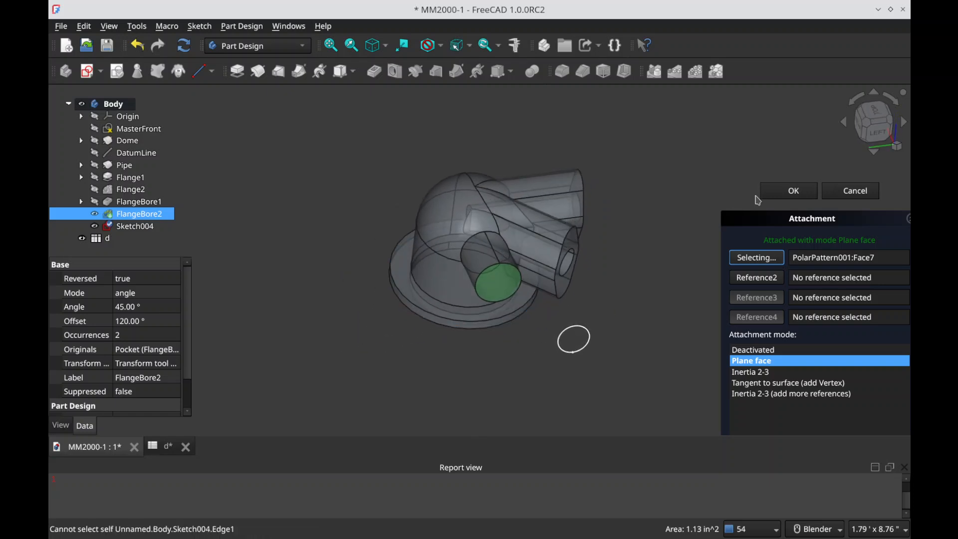
click(807, 197)
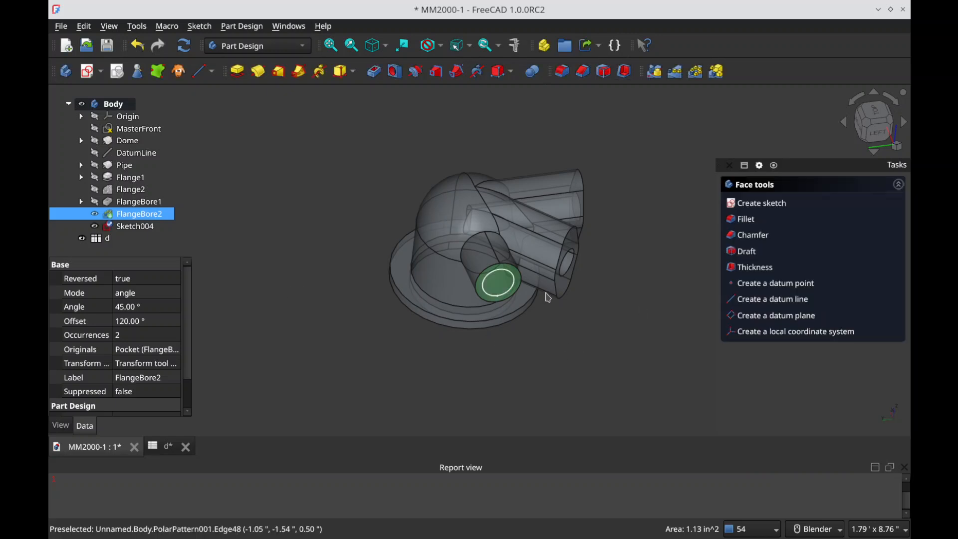
Step: Try a 0.20 in pocket from Sketch004 on the pipe's end face, testing Reversed and Symmetric to plane, and cancel it
middle_drag(498, 279, 409, 194)
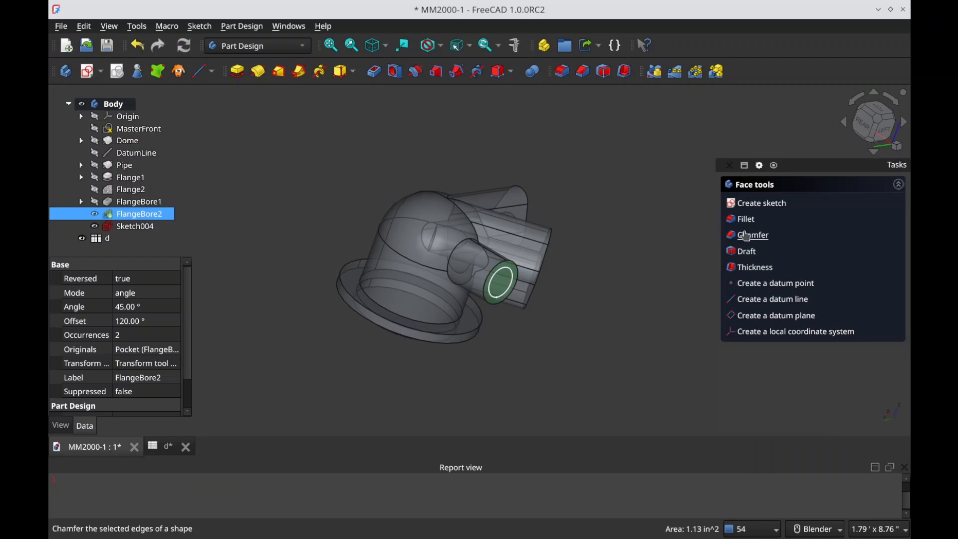
click(134, 226)
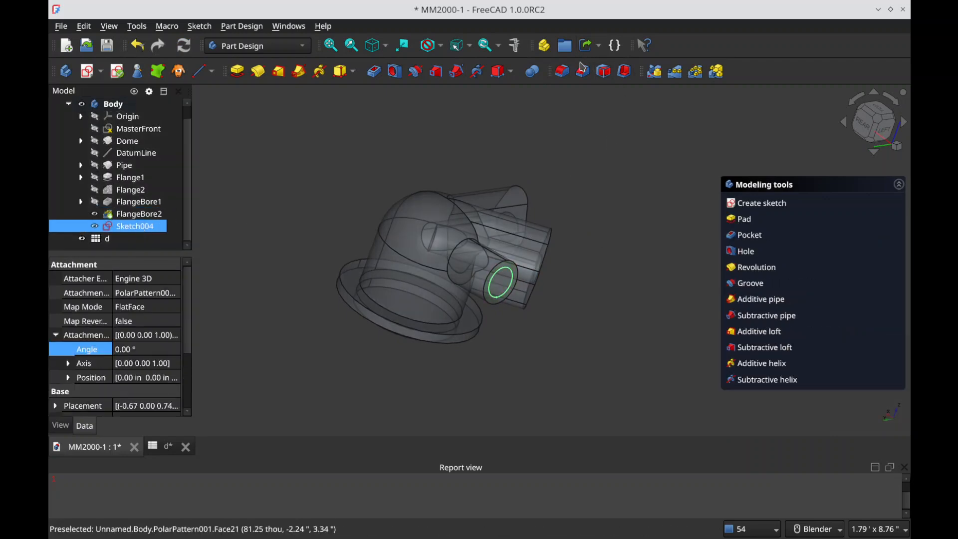
click(377, 78)
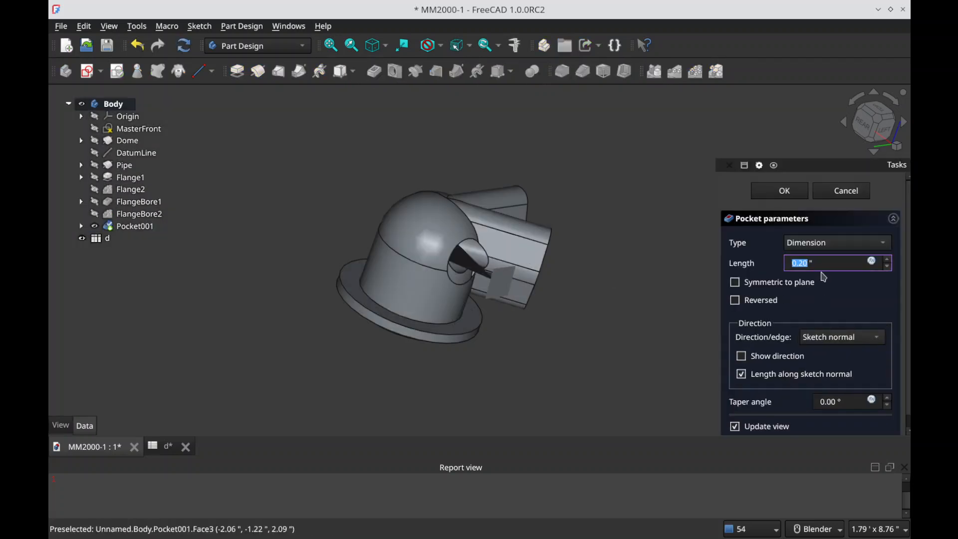
scroll(466, 278, up, 6)
middle_drag(426, 295, 371, 273)
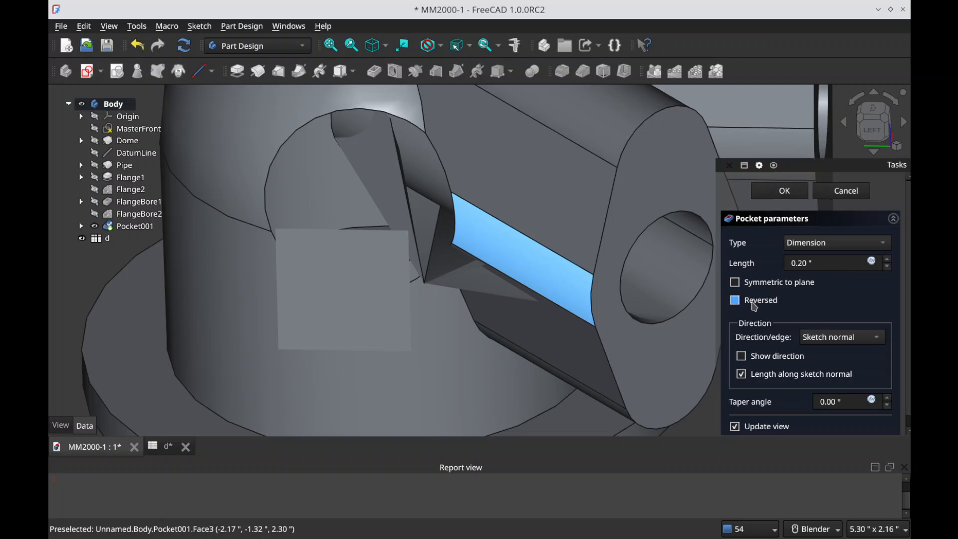
click(754, 301)
click(754, 304)
click(796, 286)
click(795, 285)
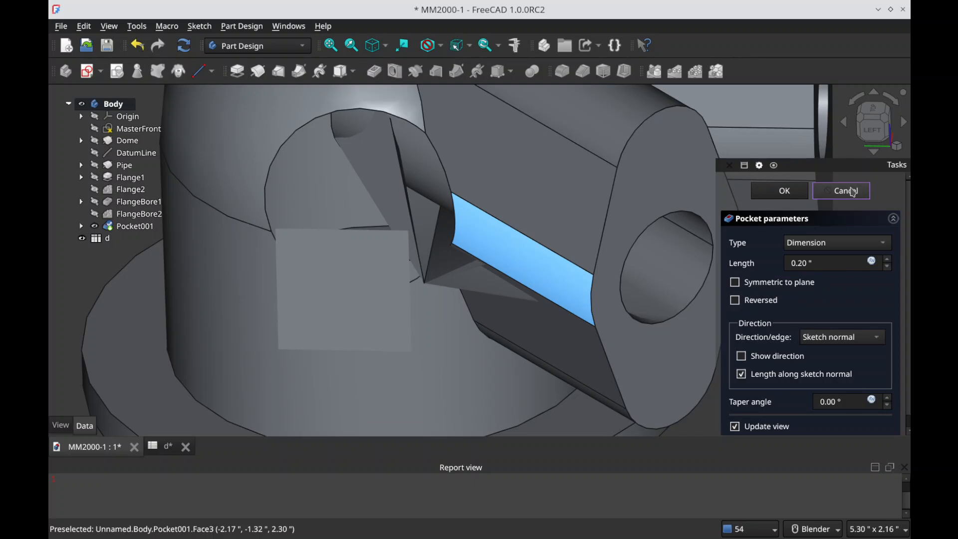
click(848, 192)
Step: Delete Sketch004 from the pipe's end face and save the document
mouse_move(598, 278)
middle_down()
mouse_move(545, 293)
mouse_move(532, 327)
mouse_move(676, 315)
mouse_move(659, 321)
middle_up()
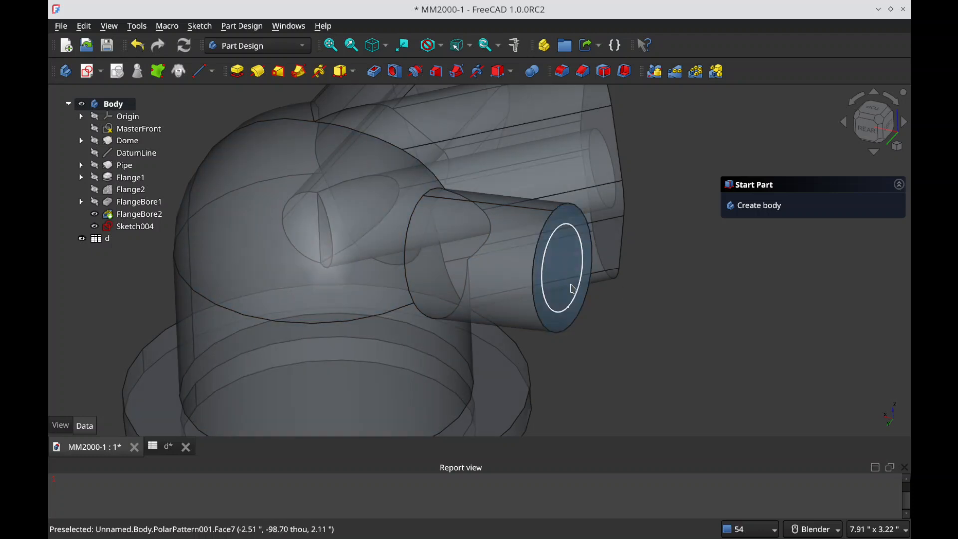
click(134, 226)
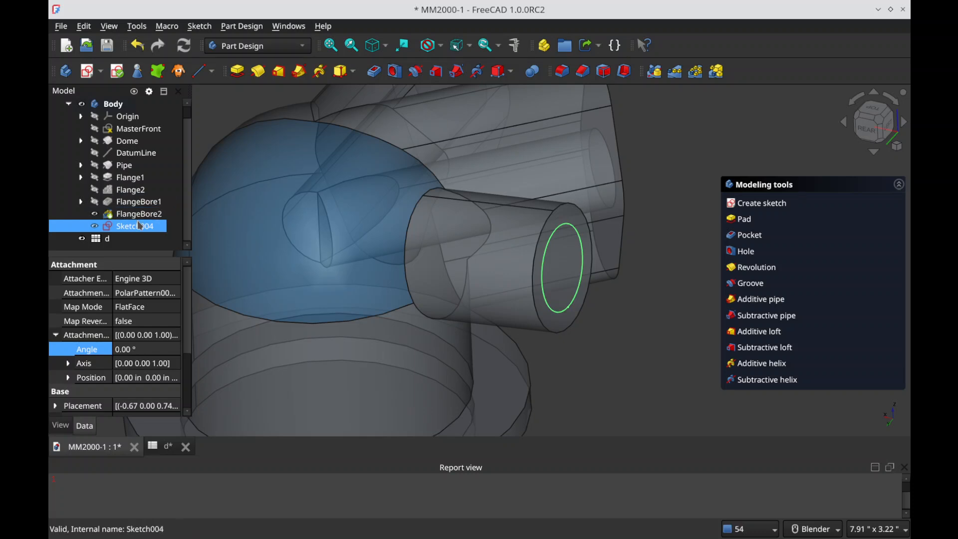
key(Delete)
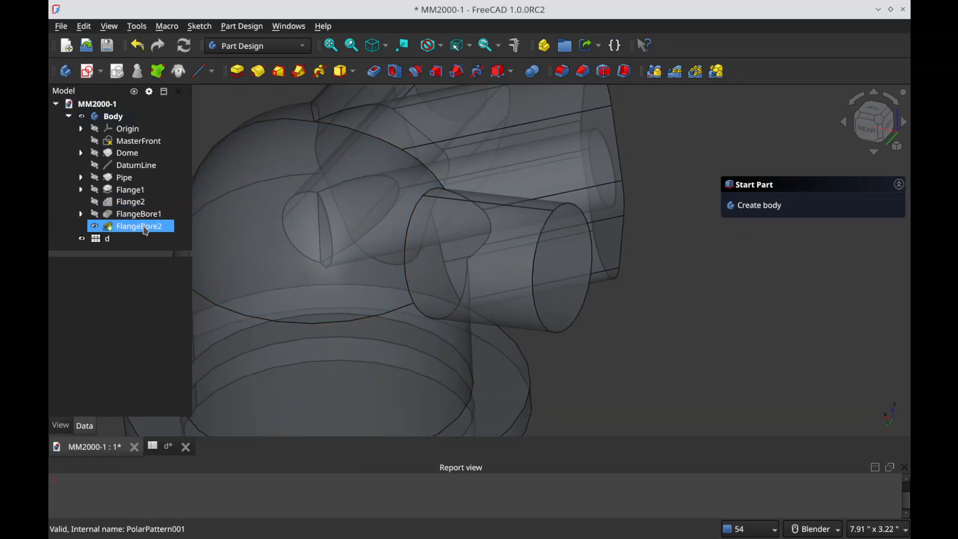
key(ctrl+s)
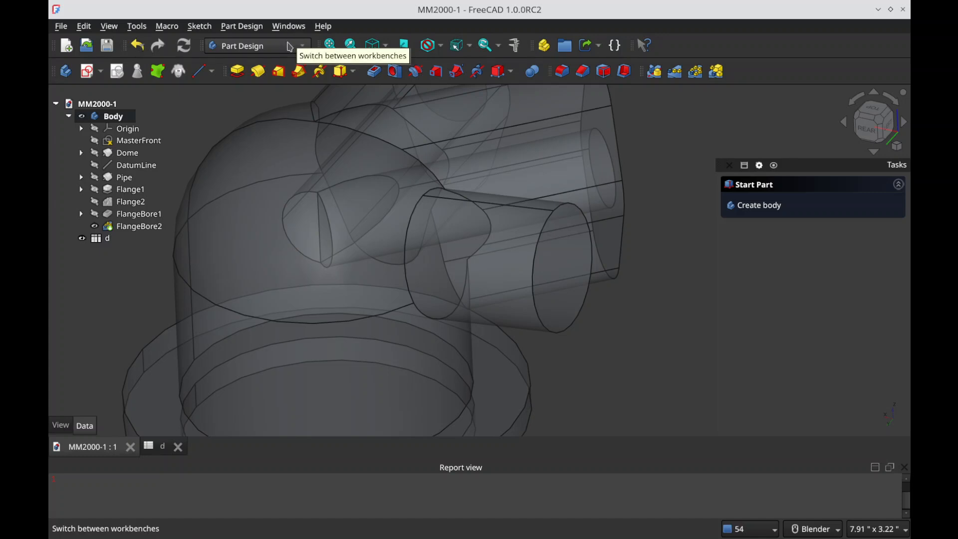
Step: Create a sketch on the YZ plane, draw an unconstrained circle near the top of the dome, and close the sketch
click(103, 72)
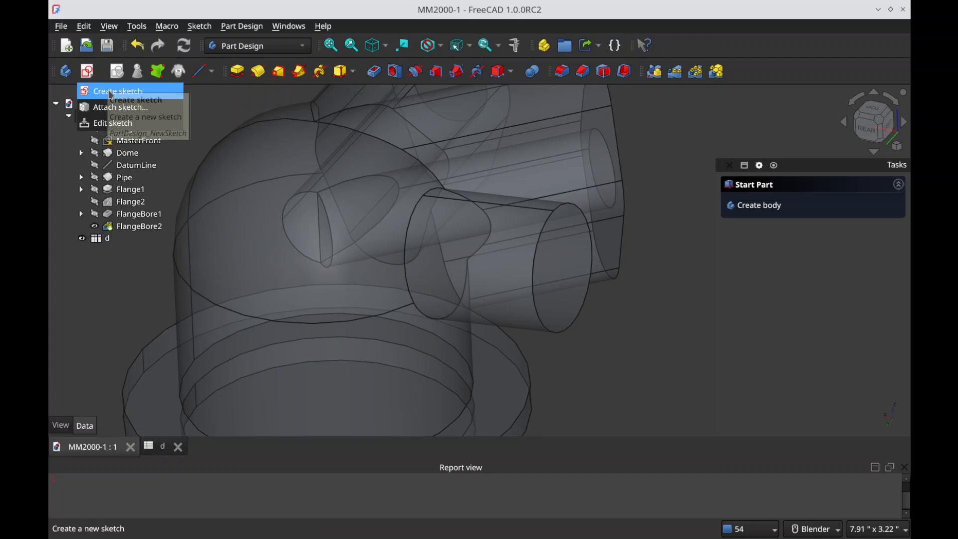
click(115, 91)
mouse_move(414, 278)
middle_down()
mouse_move(425, 281)
mouse_move(353, 266)
middle_up()
click(558, 133)
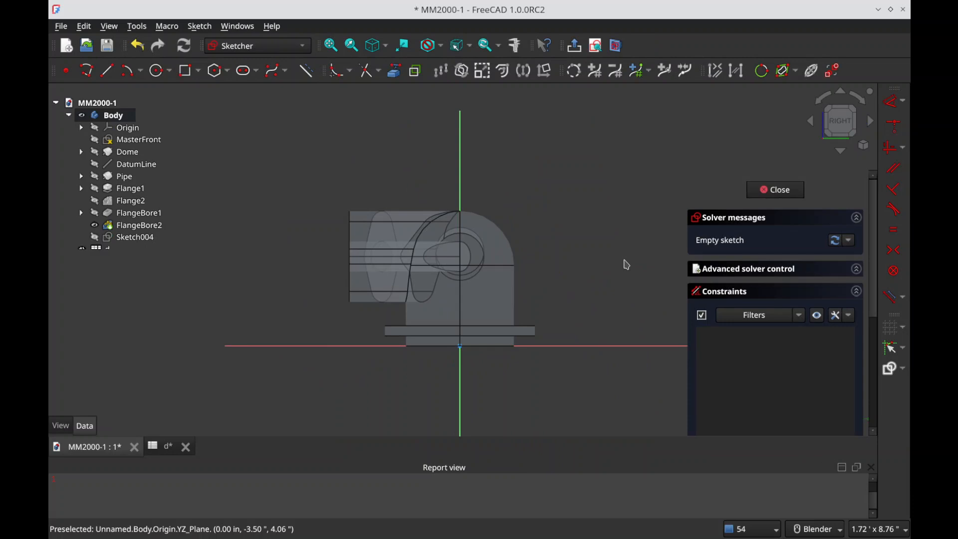
click(161, 71)
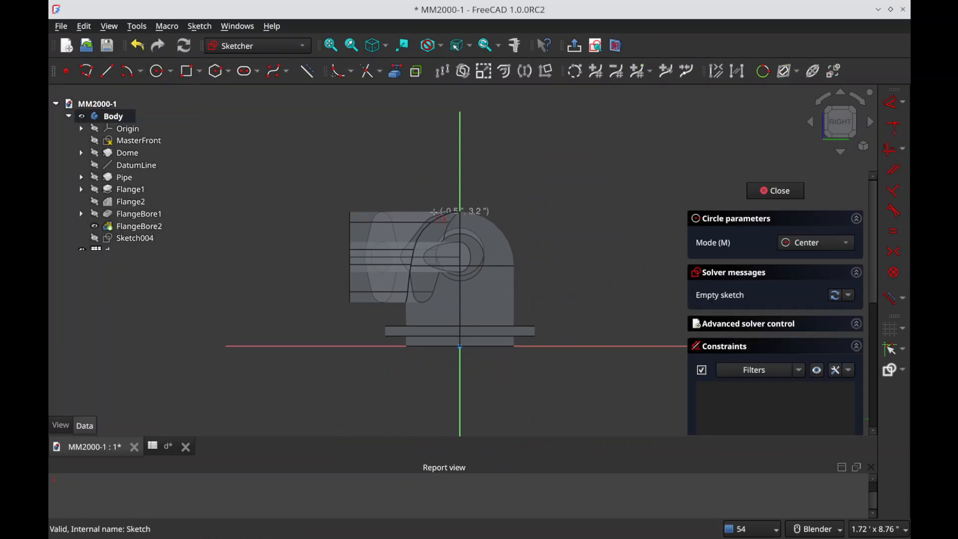
click(457, 227)
click(485, 249)
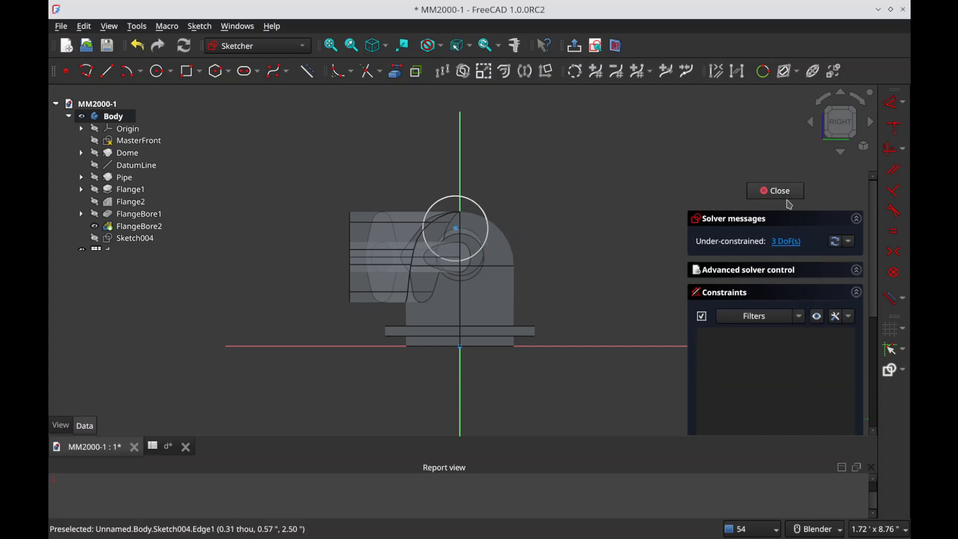
click(774, 191)
Step: Set the z position of Sketch004's attachment offset to the expression <<d>>.PI_length
scroll(491, 301, down, 3)
scroll(508, 282, up, 3)
mouse_move(508, 282)
middle_down()
mouse_move(482, 302)
mouse_move(421, 317)
mouse_move(678, 274)
mouse_move(620, 278)
middle_up()
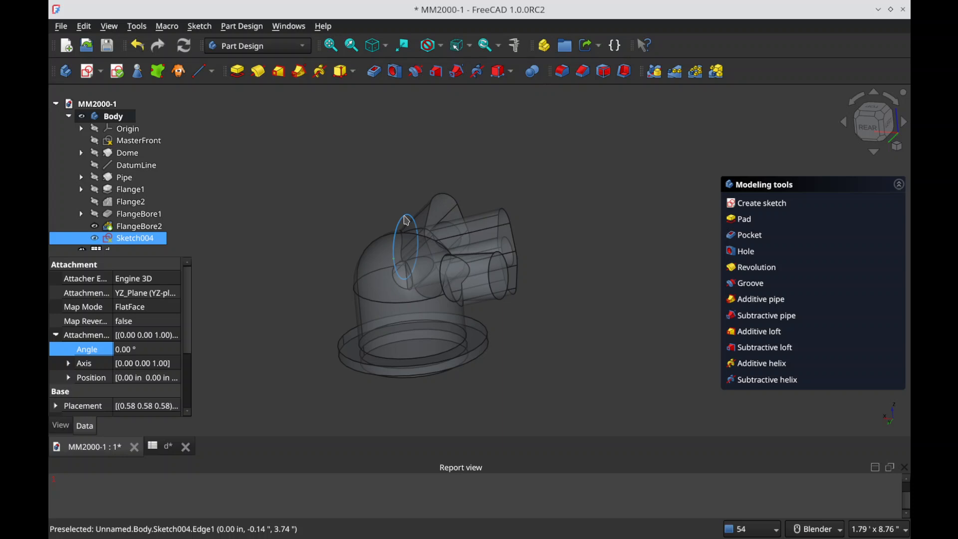
click(68, 378)
scroll(144, 389, down, 1)
click(129, 383)
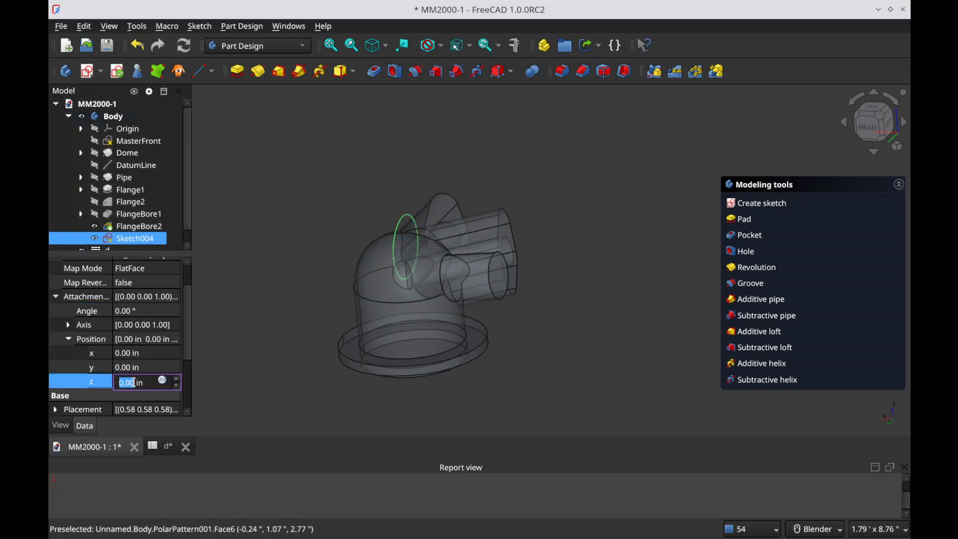
text(=d.)
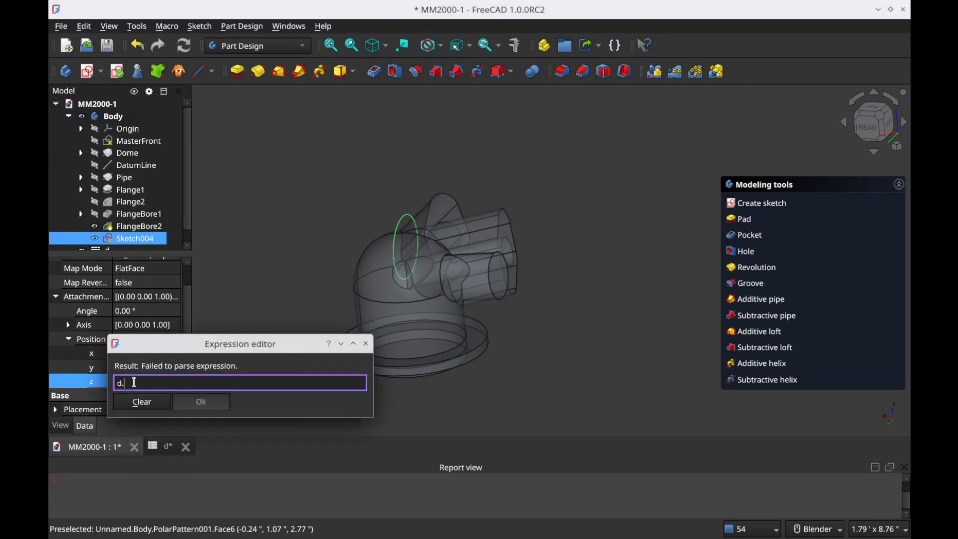
text(pi_)
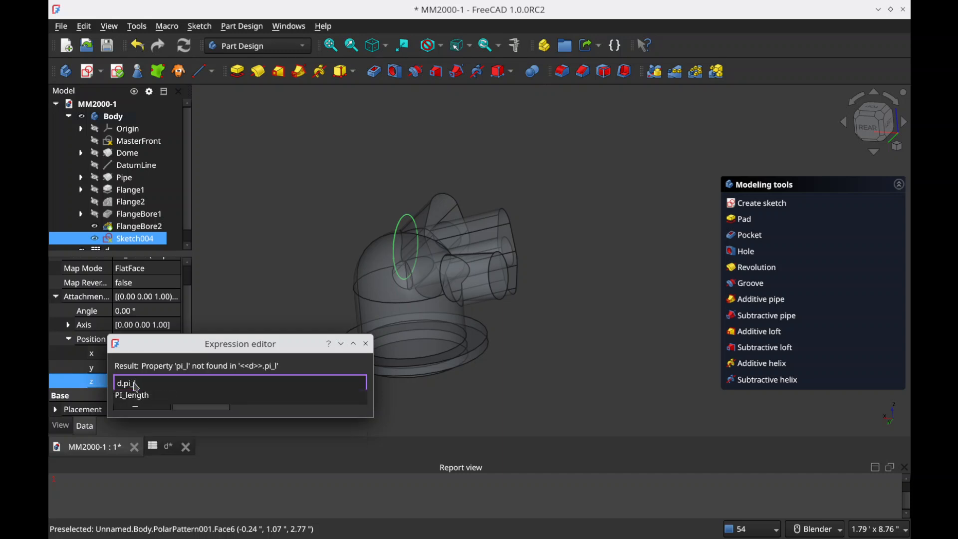
key(Up)
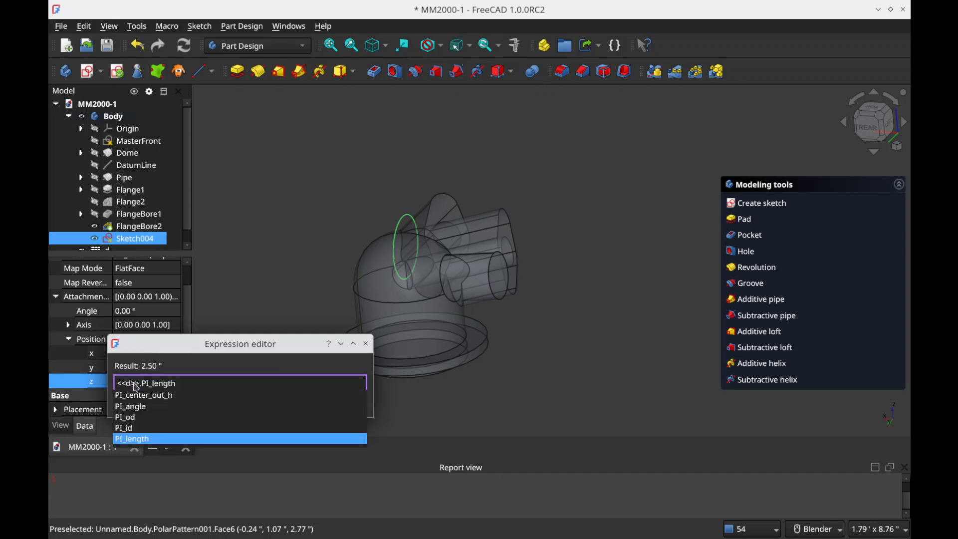
key(Return)
key(Return)
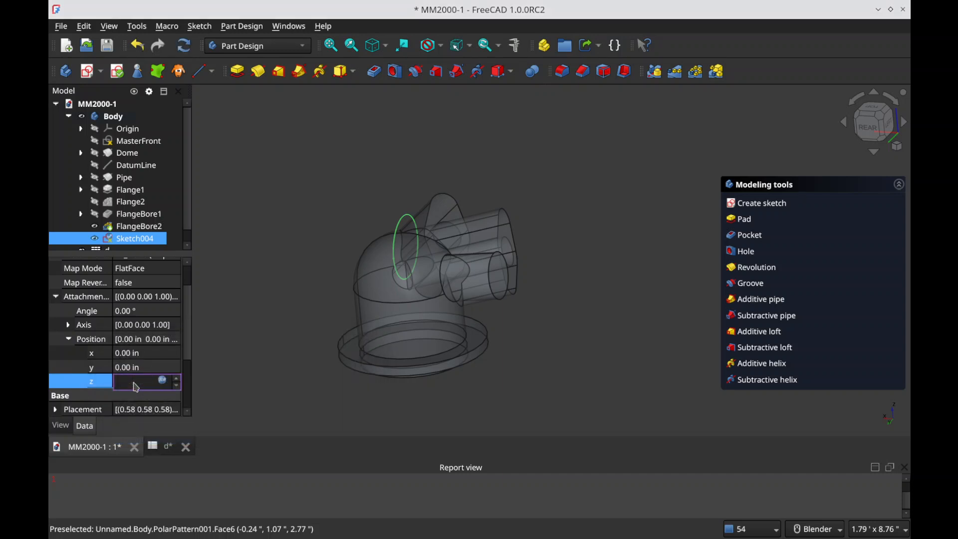
Step: Negate the offset's z position expression to -<<d>>.PI_length so the circle moves to the pipe's side
click(163, 381)
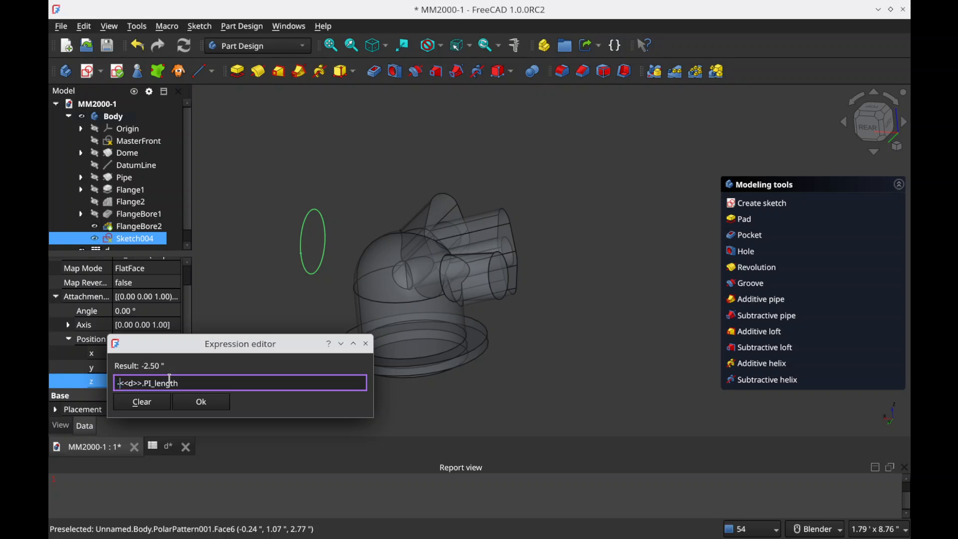
text(-)
key(Return)
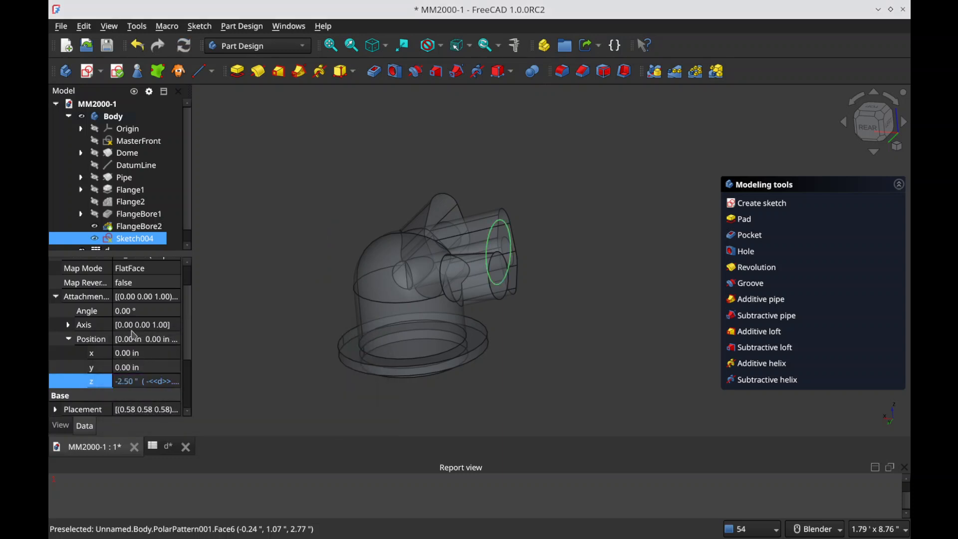
Step: Set Sketch004's attachment offset angle to the expression <<d>>.PI_angle
click(70, 325)
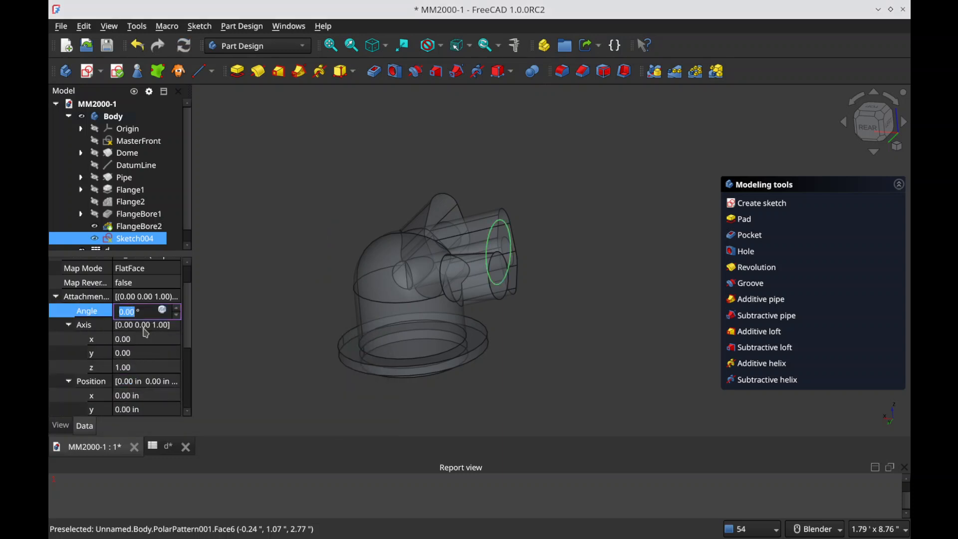
text(=d.pi_)
key(Down)
key(Down)
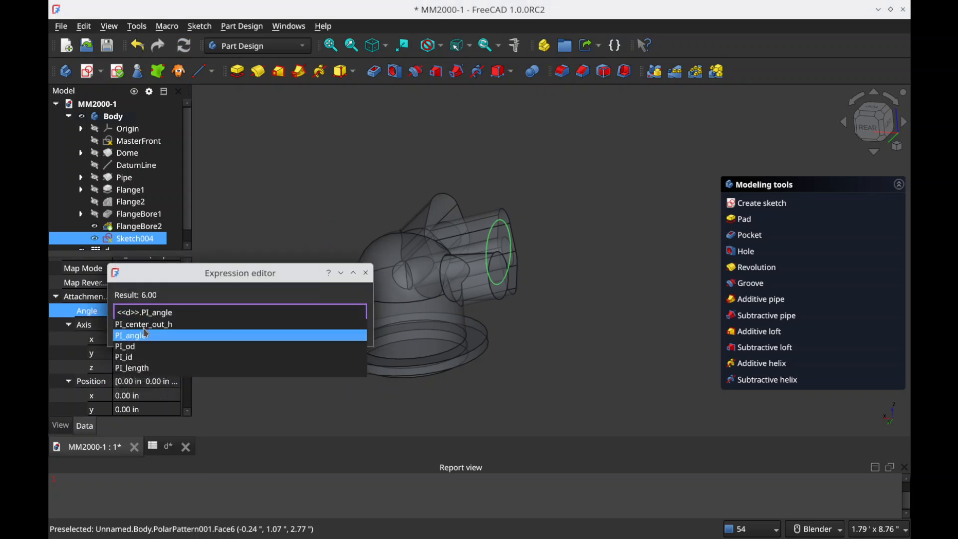
key(Return)
key(Return)
Step: Set the rotation axis of Sketch004's attachment offset to x 1.00 and z 0.00
click(127, 340)
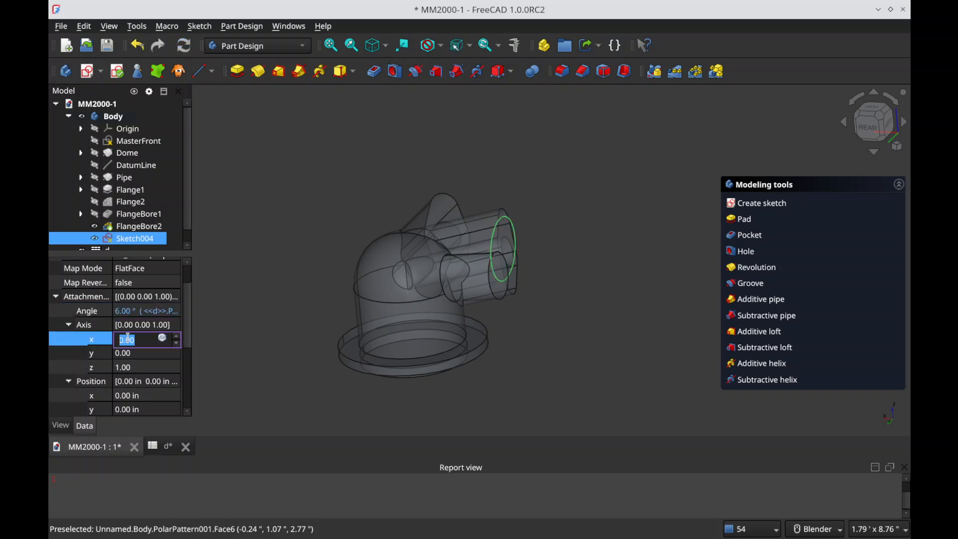
click(138, 367)
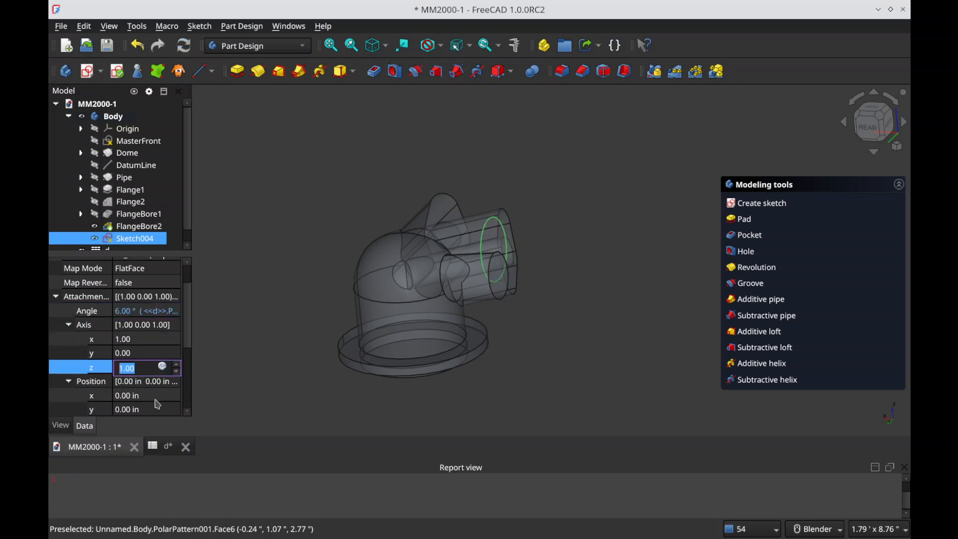
click(281, 409)
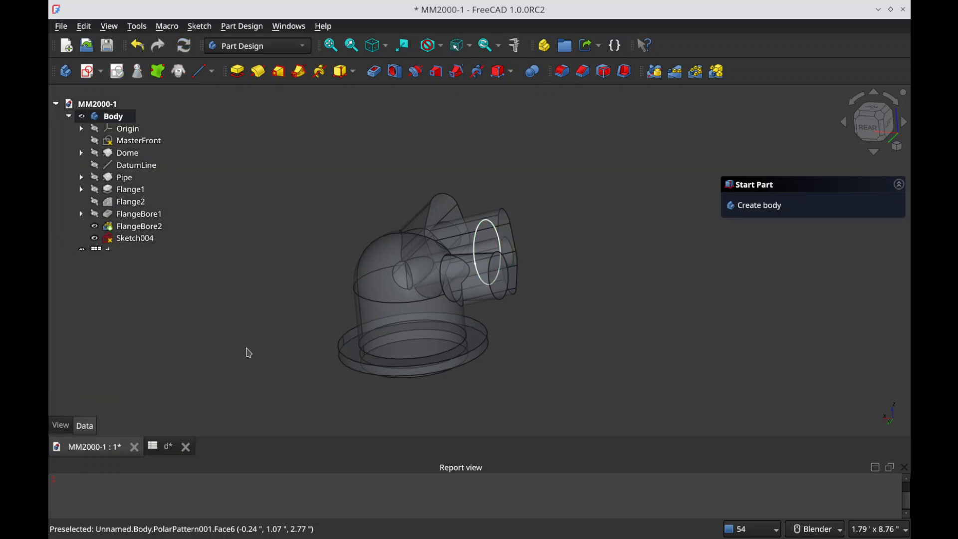
click(134, 238)
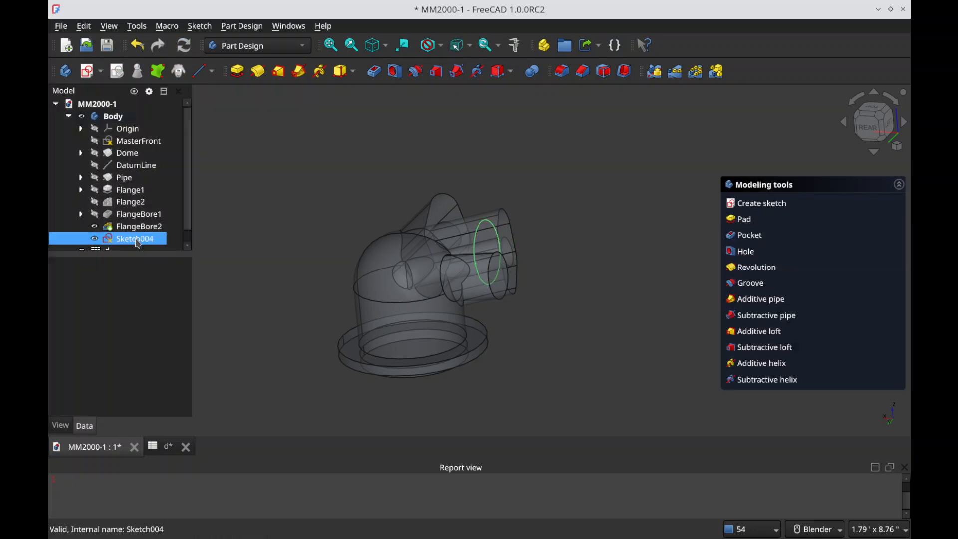
scroll(93, 346, down, 1)
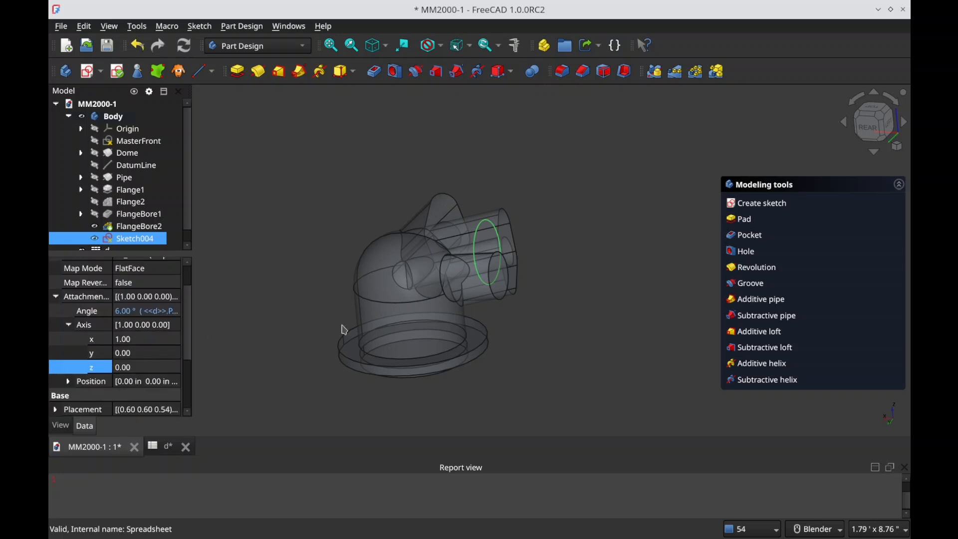
Step: Inspect the tilted circle against the pipe from the rear and check the pipe parameters in spreadsheet d
click(360, 362)
middle_drag(467, 289, 502, 258)
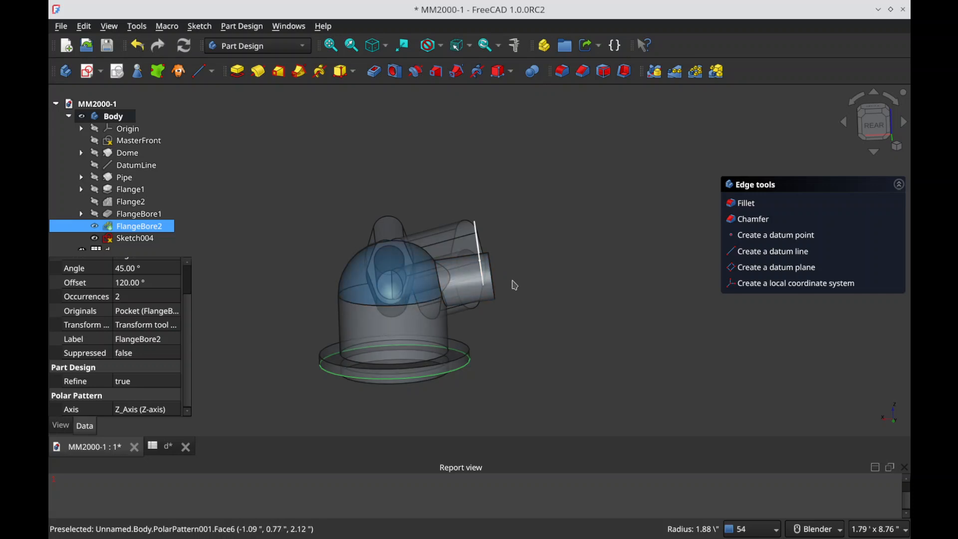
click(576, 270)
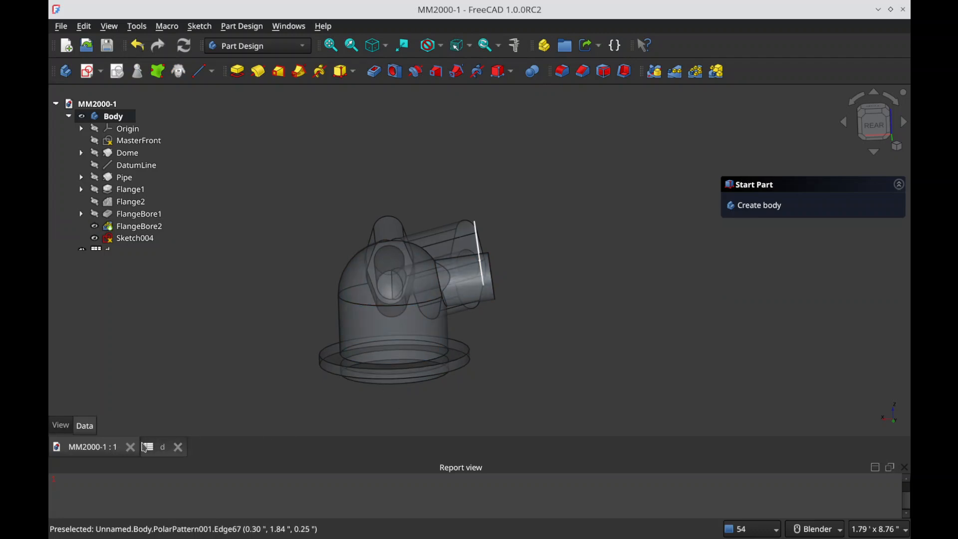
click(145, 447)
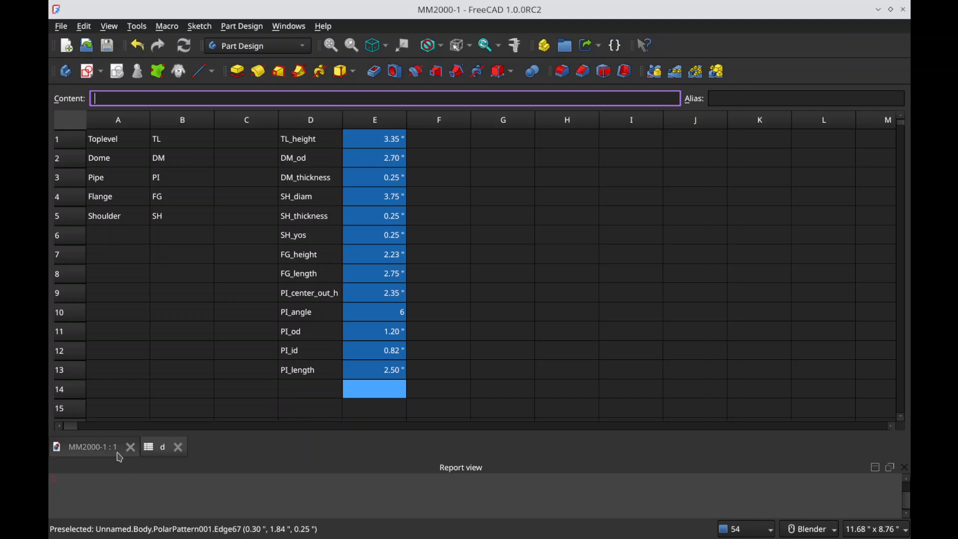
click(81, 445)
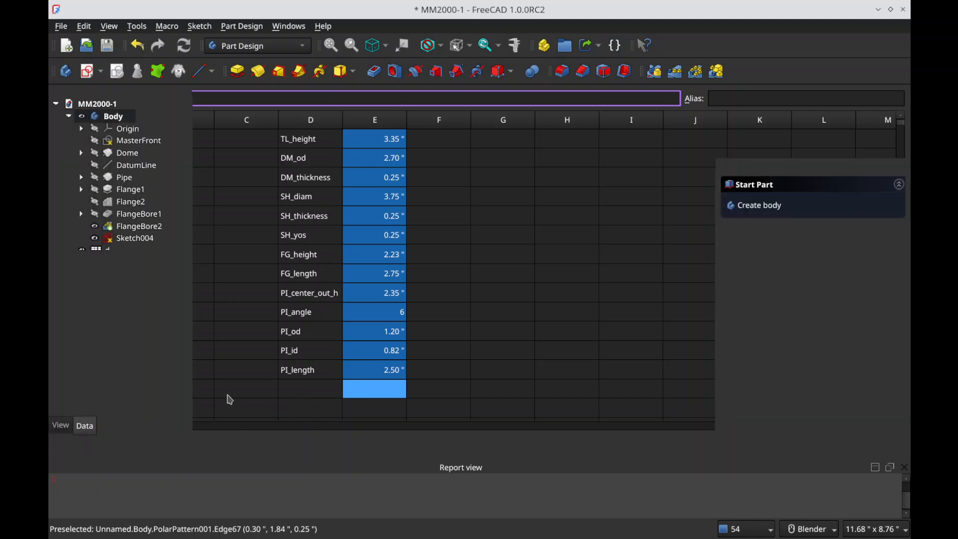
Step: Try a 0.20 in pocket from the tilted Sketch004, inspect the cut at the pipe's end, and cancel it
double_click(134, 238)
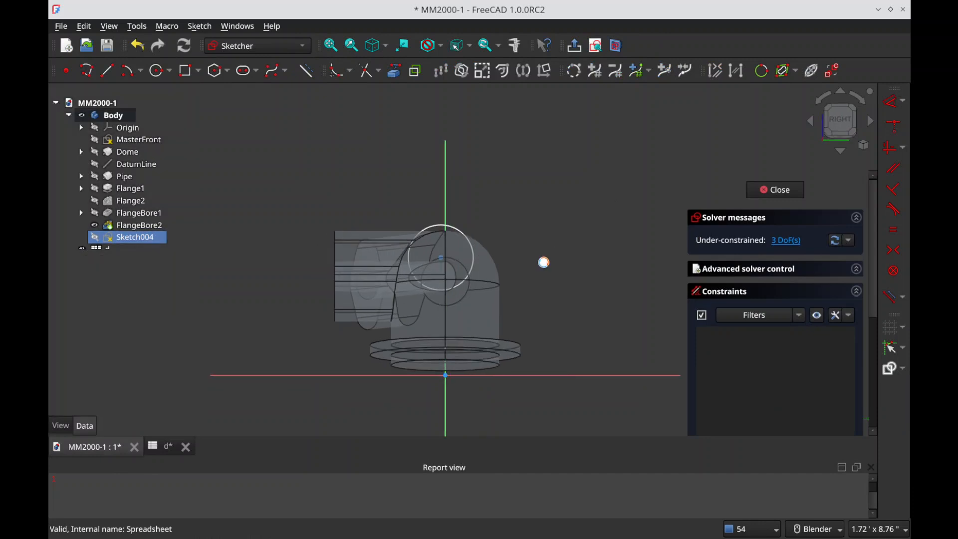
mouse_move(459, 300)
middle_down()
mouse_move(353, 325)
mouse_move(354, 355)
mouse_move(447, 367)
mouse_move(392, 338)
mouse_move(325, 324)
middle_up()
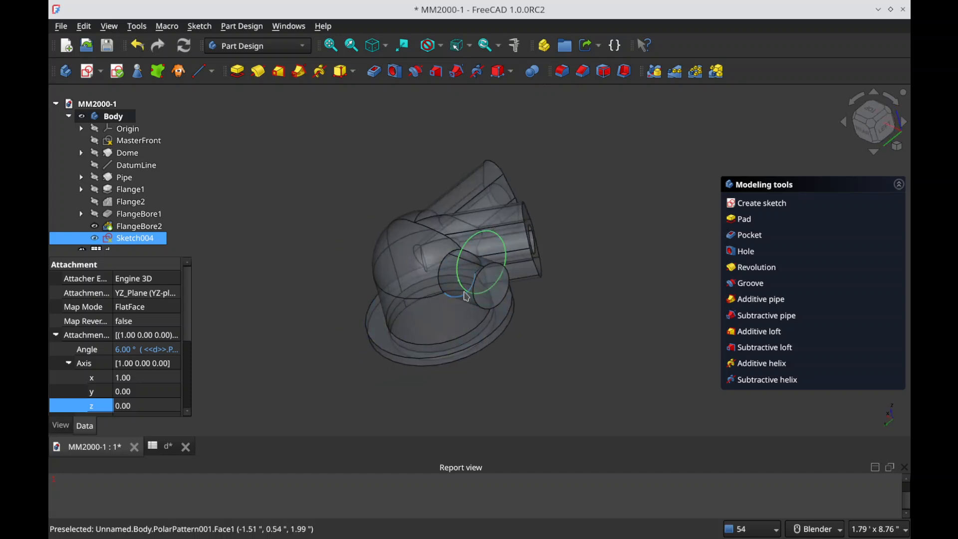
click(749, 243)
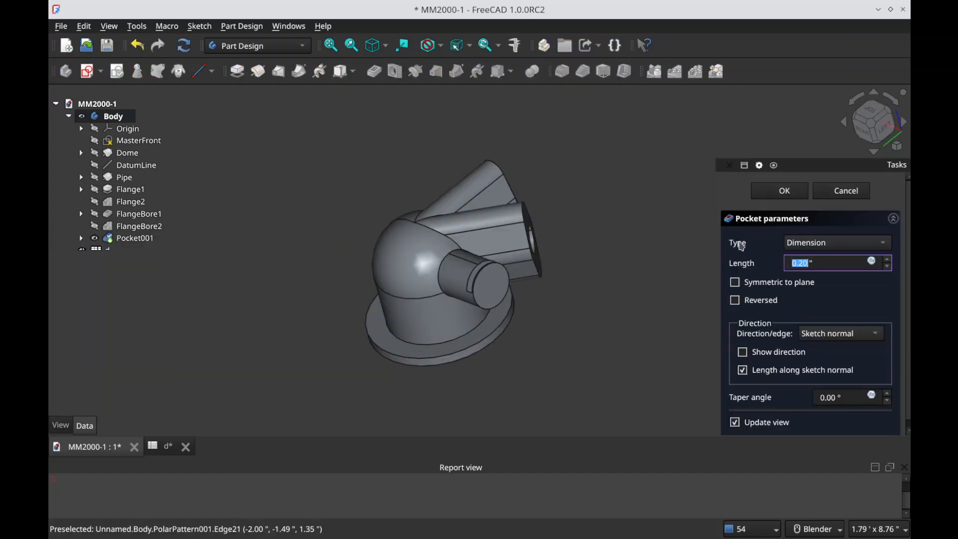
scroll(546, 310, up, 5)
middle_drag(545, 310, 515, 301)
mouse_move(607, 304)
middle_down()
mouse_move(607, 368)
mouse_move(612, 329)
middle_up()
click(827, 196)
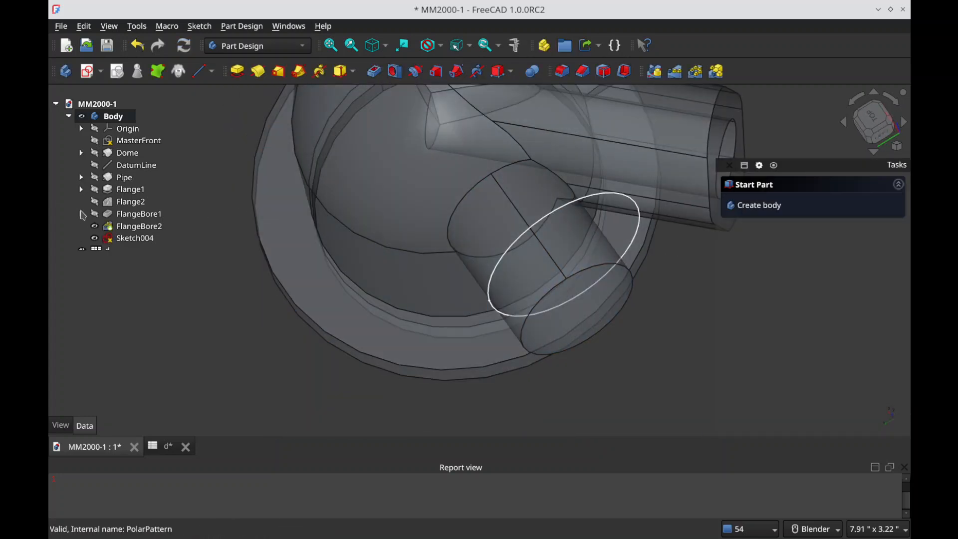
Step: Set the z position of Sketch004's attachment offset to the expression -(<<d>>.PI_length)*cos(d.PI_angle)
click(134, 238)
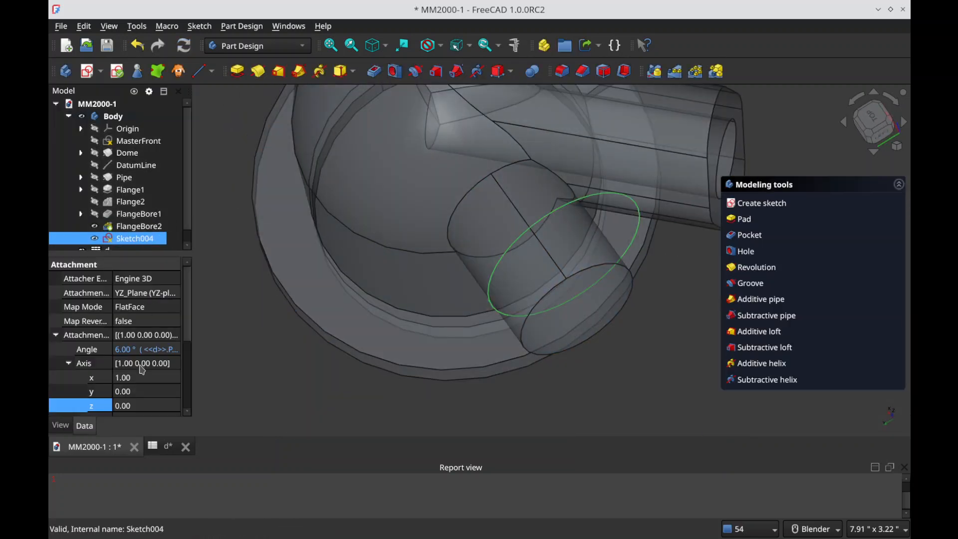
middle_drag(548, 321, 858, 121)
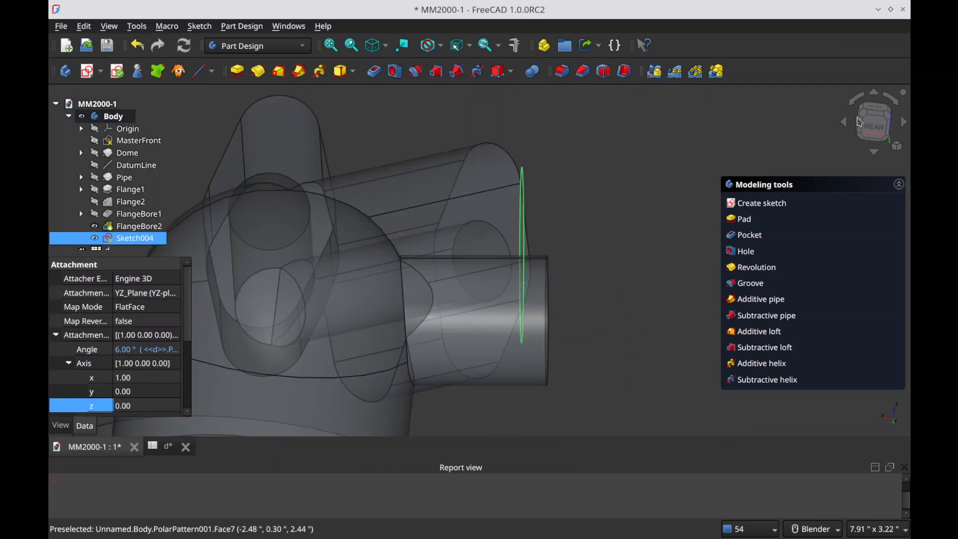
click(859, 122)
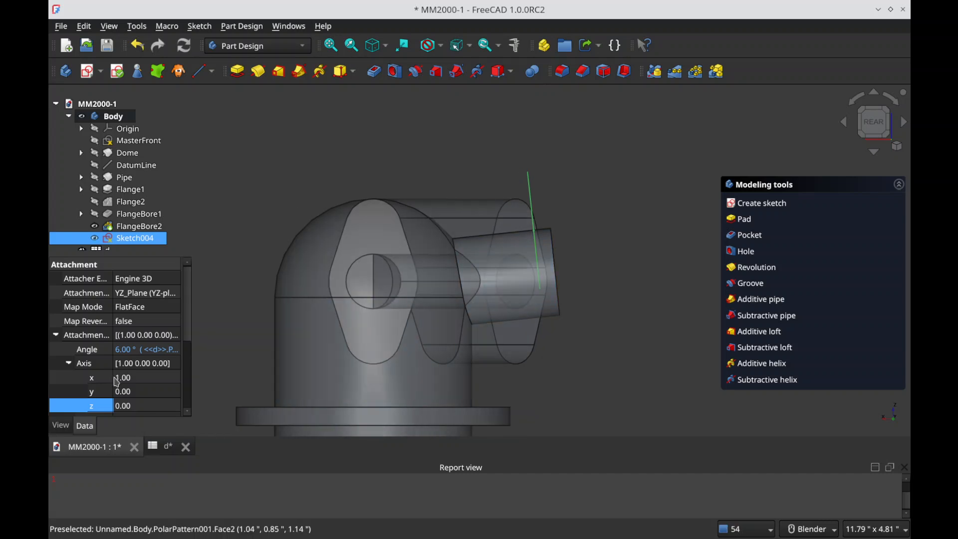
scroll(125, 383, down, 1)
click(69, 381)
scroll(68, 387, down, 2)
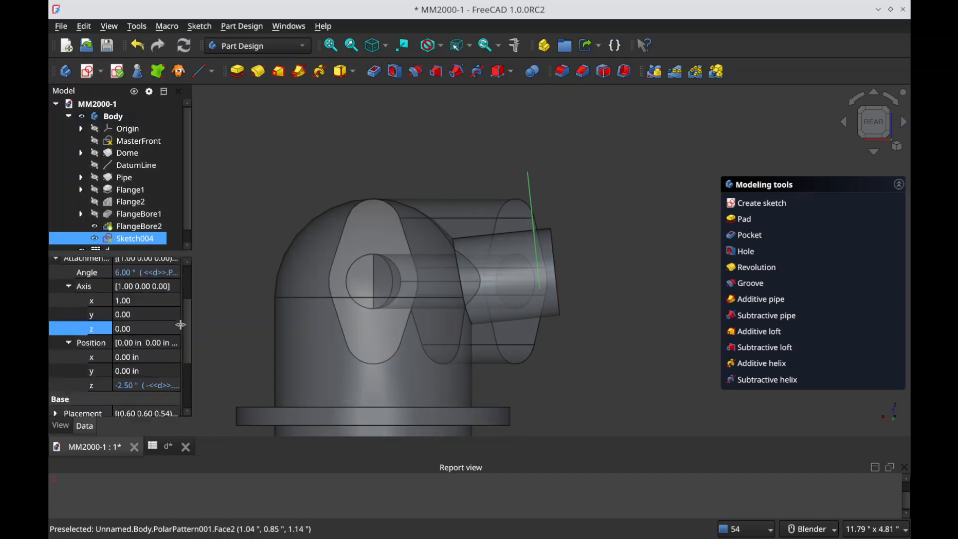
click(174, 348)
click(162, 346)
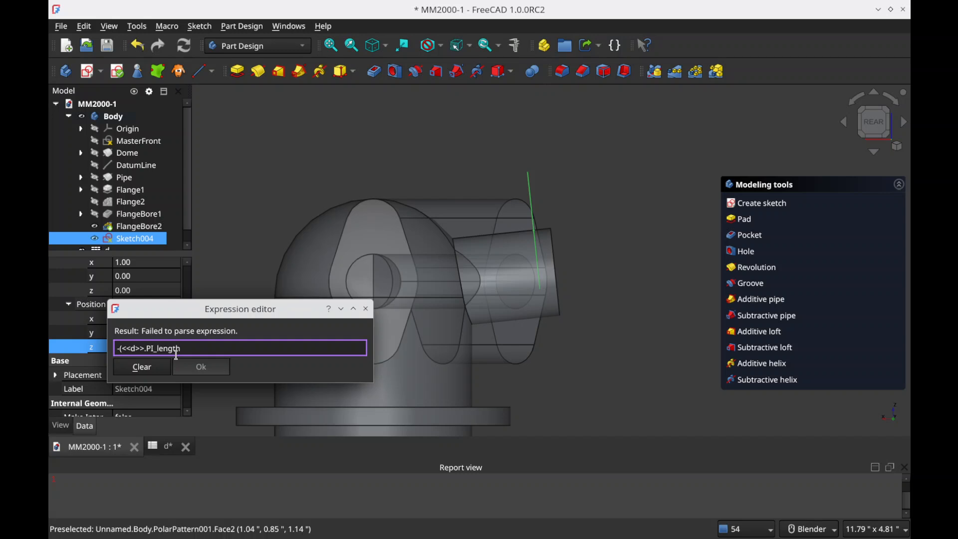
text(*cos(d.PI_)
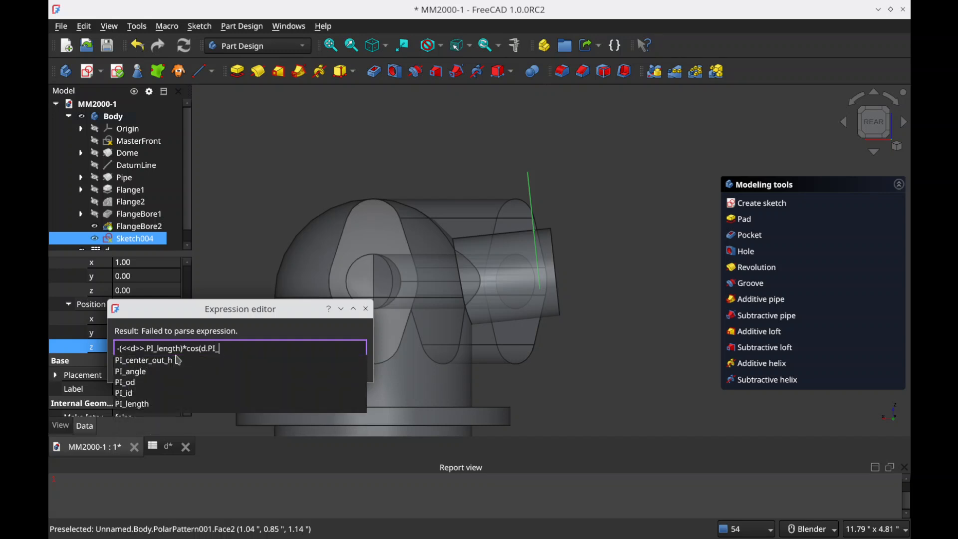
text(angle))
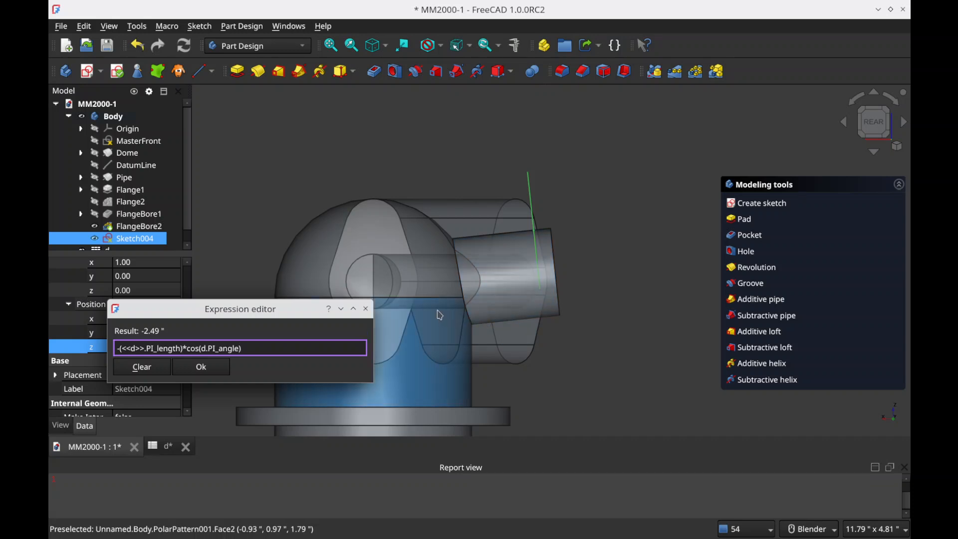
click(211, 374)
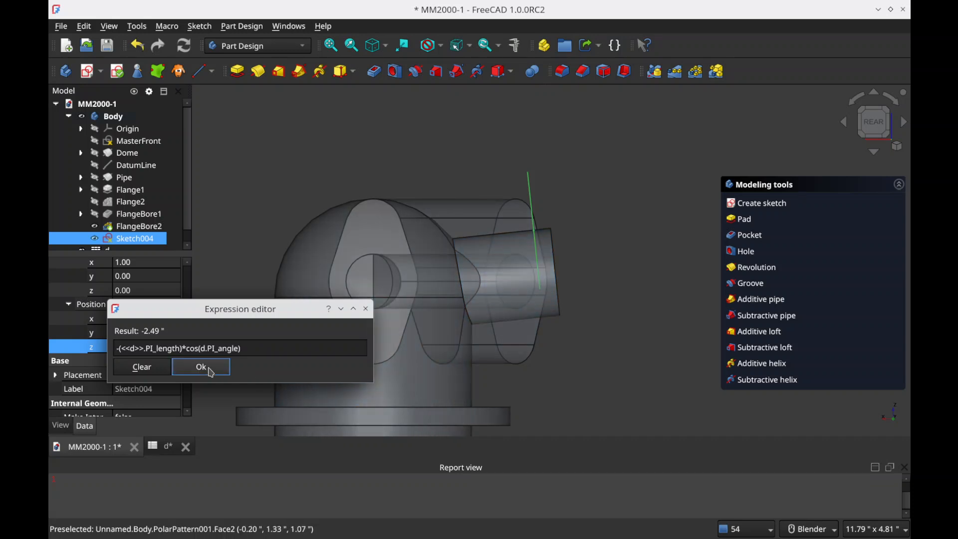
Step: Review the z position expression of Sketch004's attachment offset
click(243, 286)
click(133, 238)
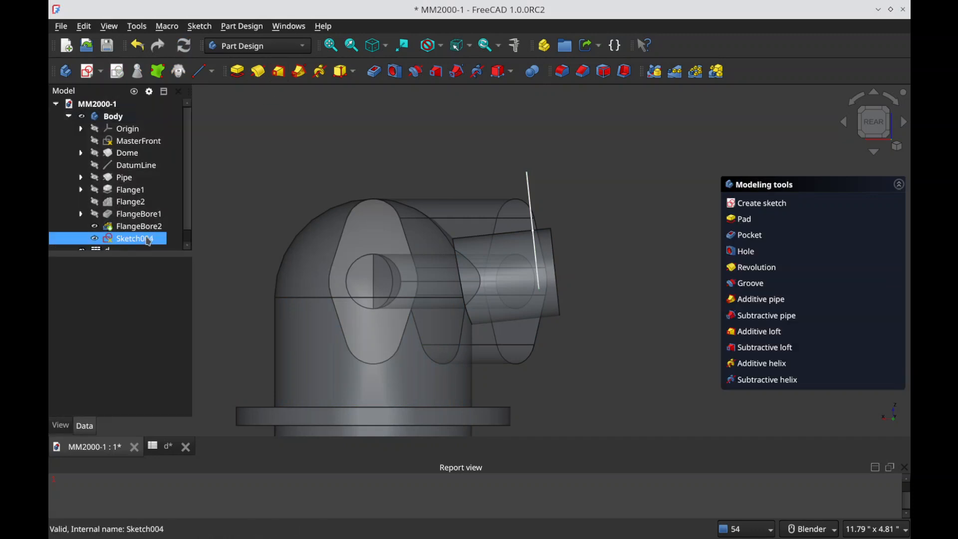
click(143, 414)
click(163, 410)
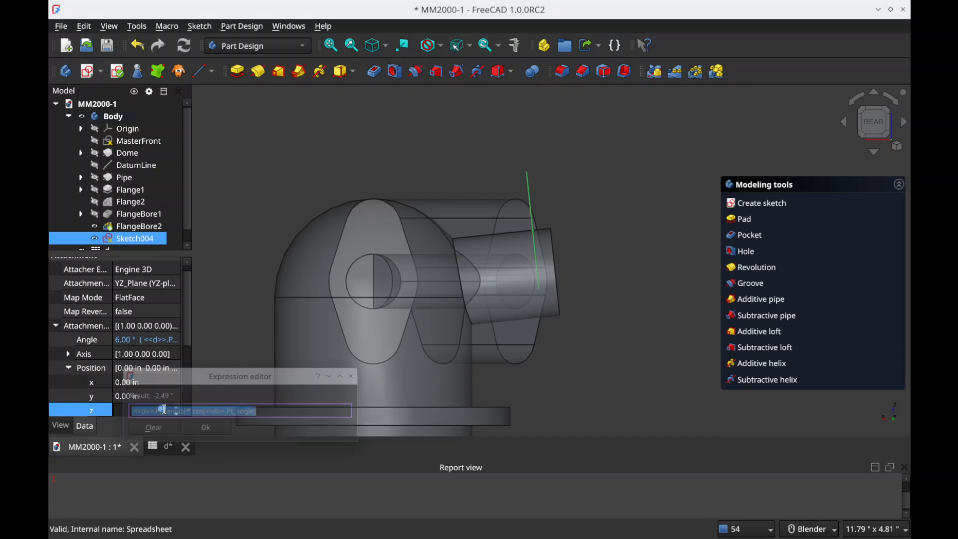
click(266, 413)
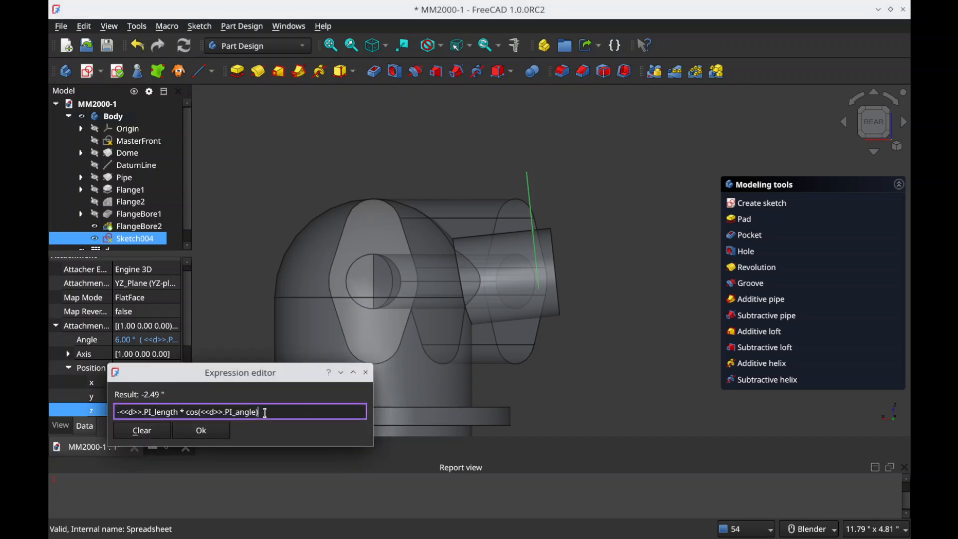
click(206, 435)
key(alt+Tab)
key(alt+Tab)
key(alt+Tab)
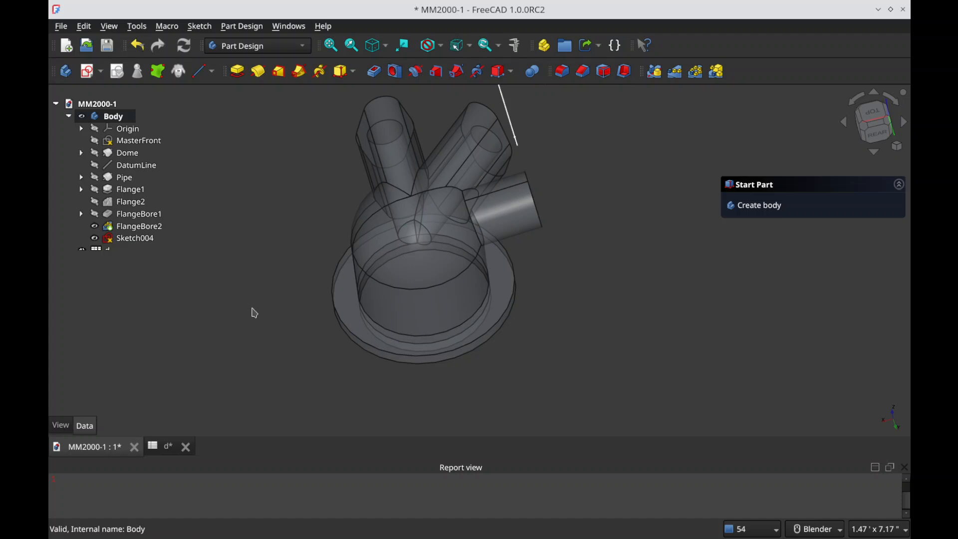
Step: Clear the y position expression of Sketch004's attachment offset and set y to 0
click(121, 242)
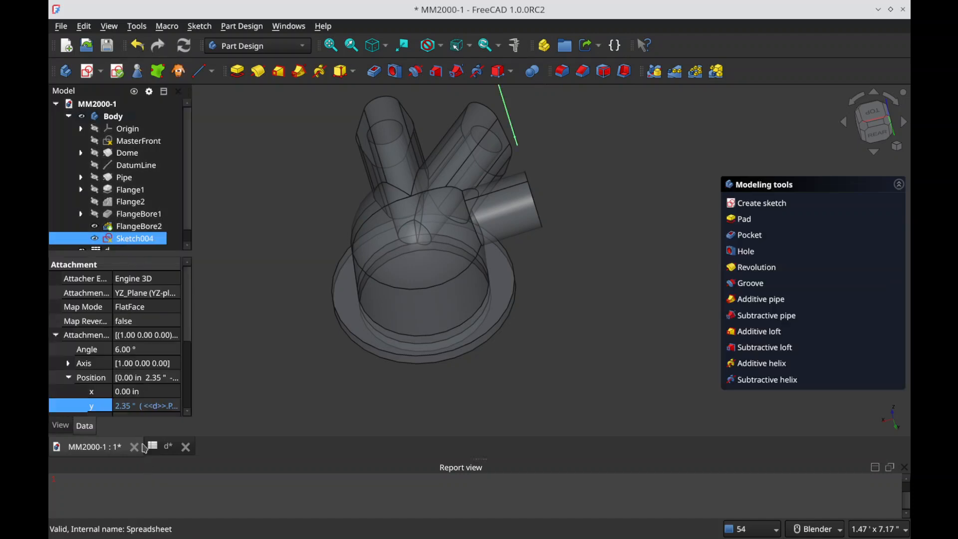
scroll(143, 360, down, 3)
click(150, 334)
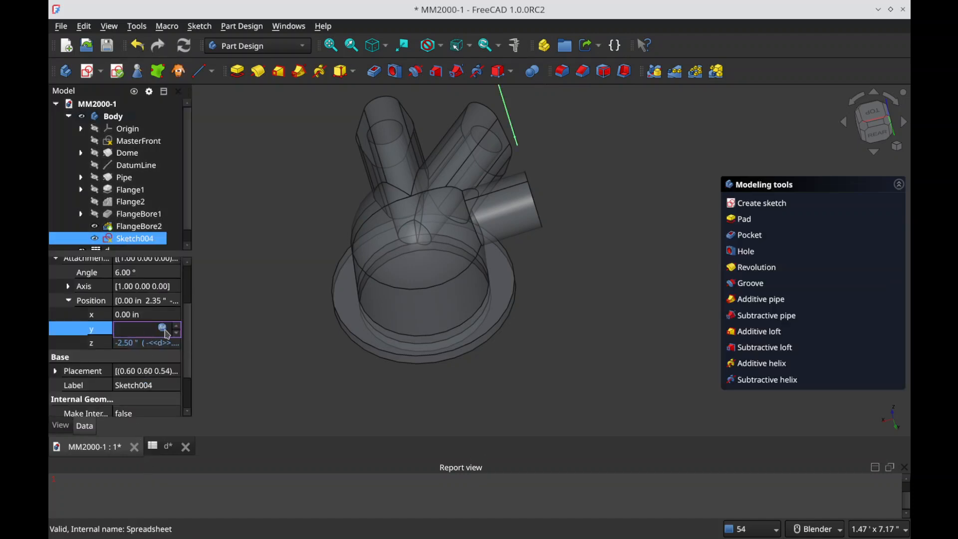
click(162, 328)
click(229, 346)
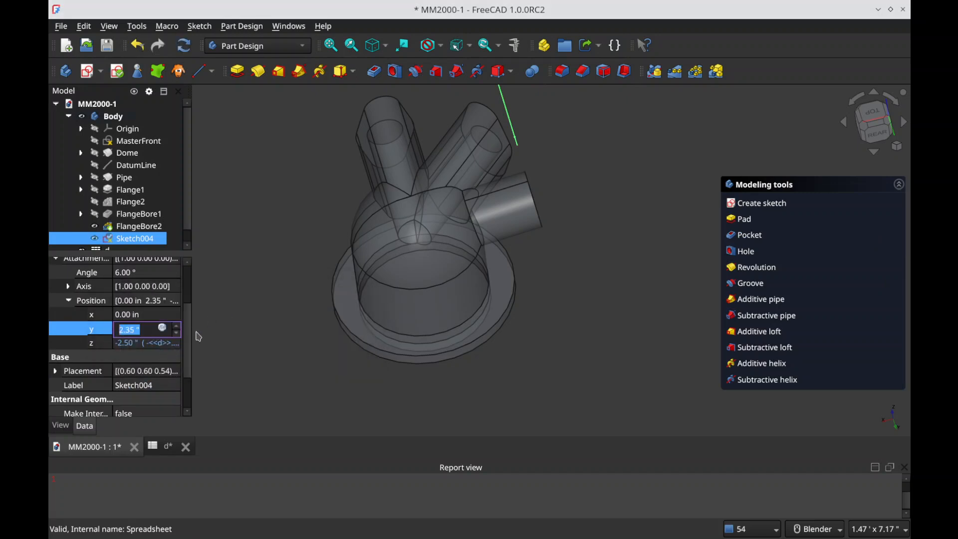
text(0)
key(Return)
click(246, 342)
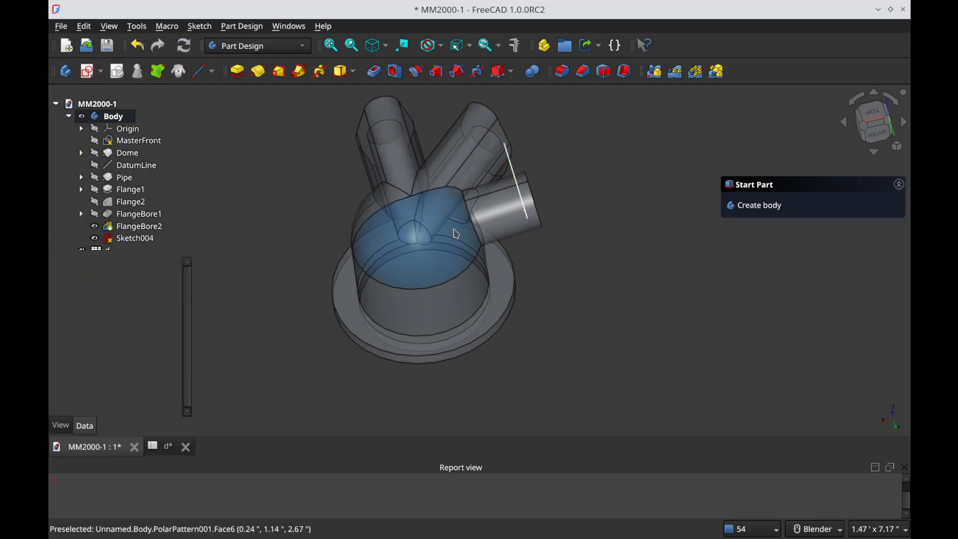
Step: Try larger tilts of Sketch004 up to 21°, return its attachment offset angle to 6°, and compare the circle with the pipe's end
click(135, 239)
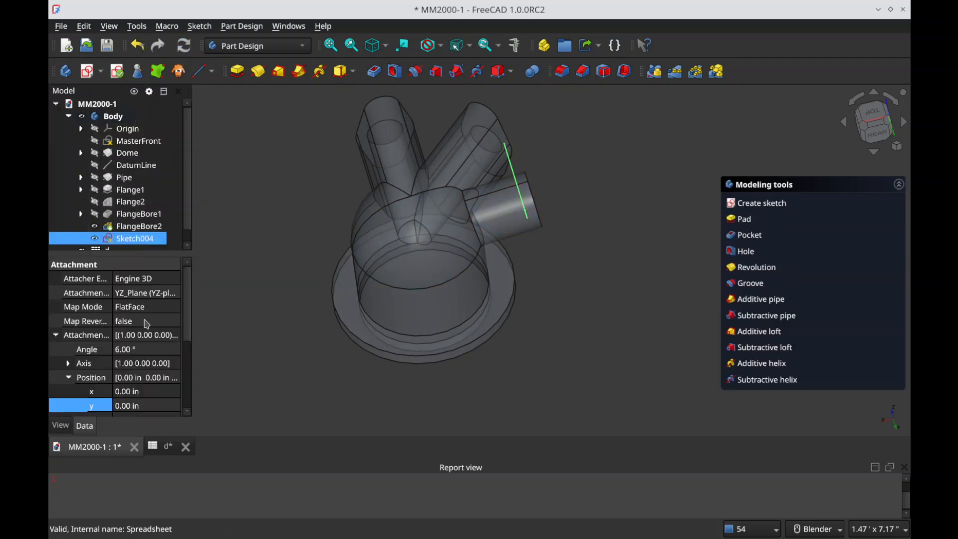
click(141, 351)
click(174, 346)
click(175, 346)
click(175, 345)
click(175, 346)
scroll(177, 349, up, 11)
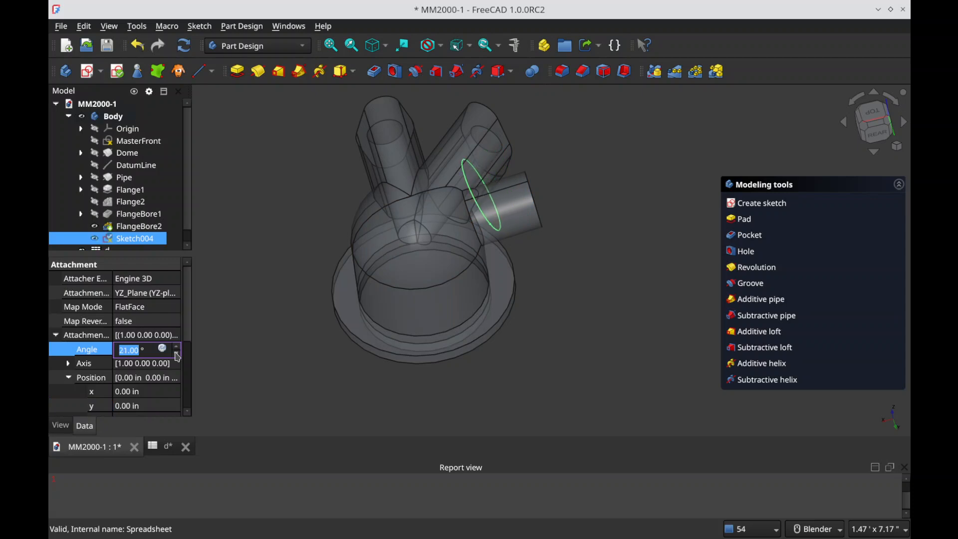
scroll(178, 358, down, 10)
scroll(178, 357, down, 5)
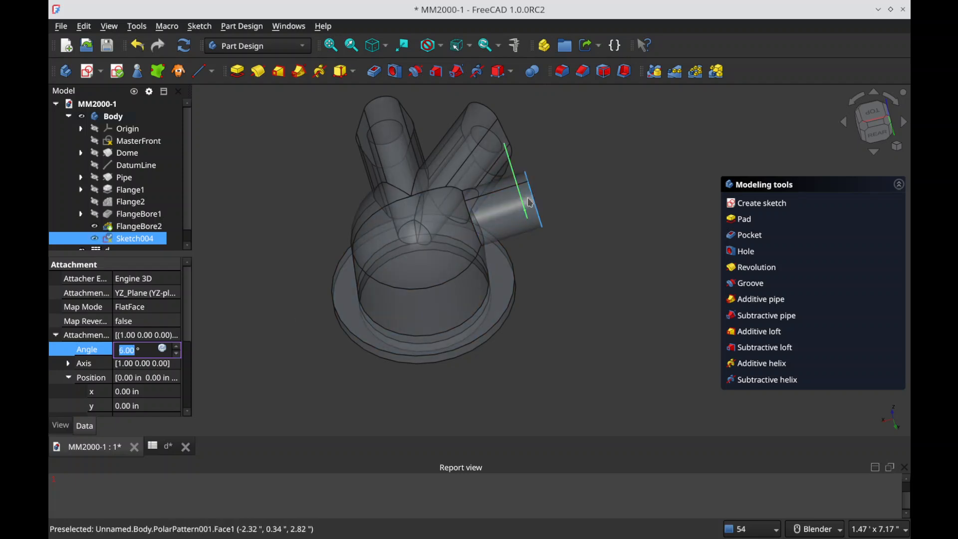
middle_drag(534, 208, 472, 229)
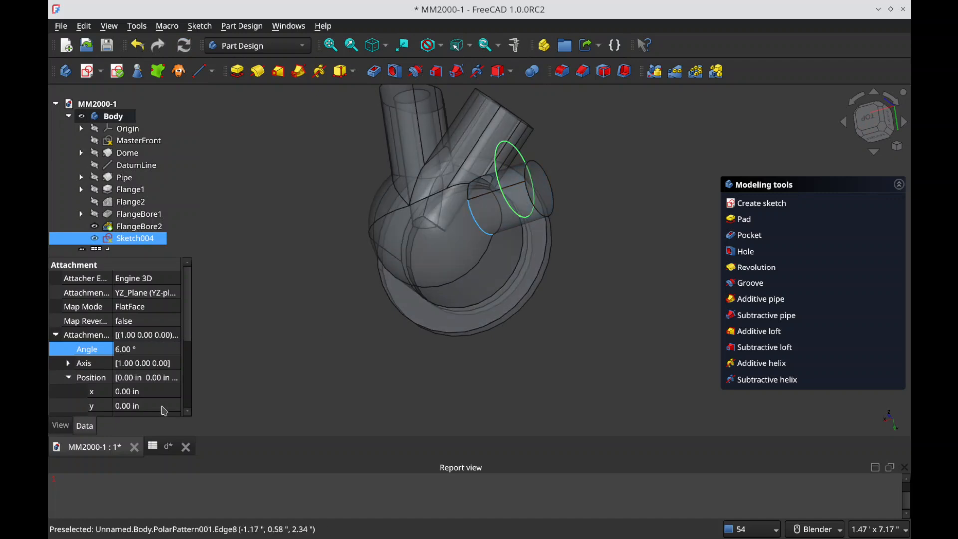
Step: Link the y position of Sketch004's attachment offset to the pipe center height parameter PI_center_out_h in spreadsheet d
scroll(144, 354, down, 2)
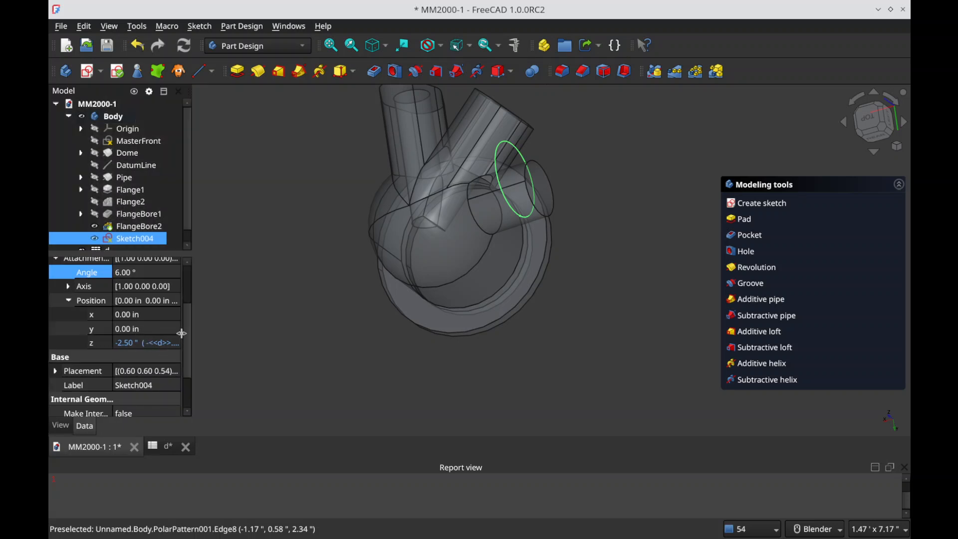
drag(182, 333, 213, 334)
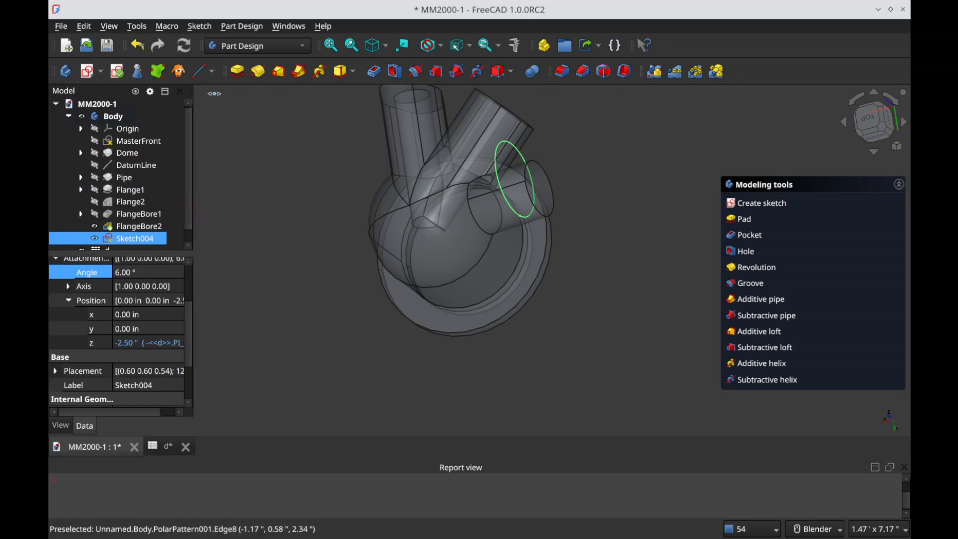
drag(210, 92, 220, 93)
click(141, 331)
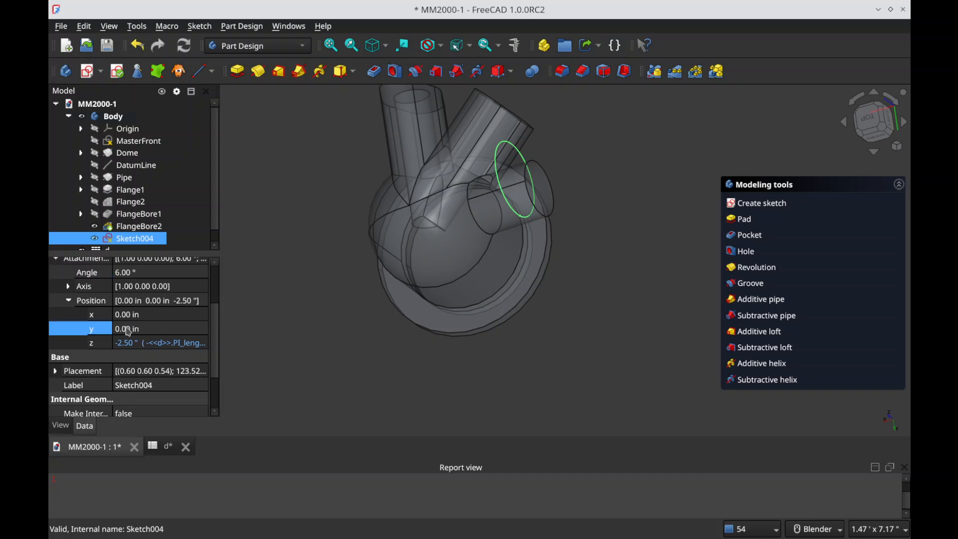
key(equal)
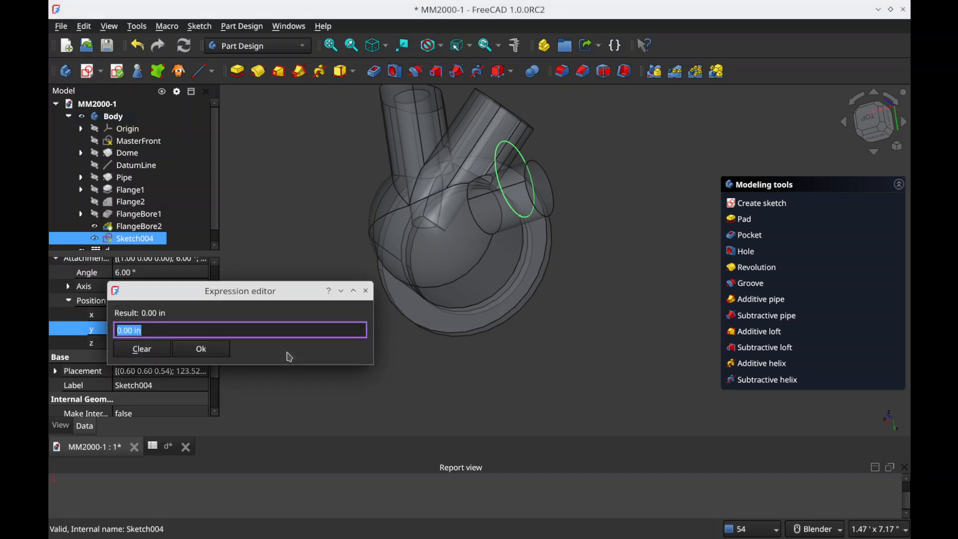
text(d.)
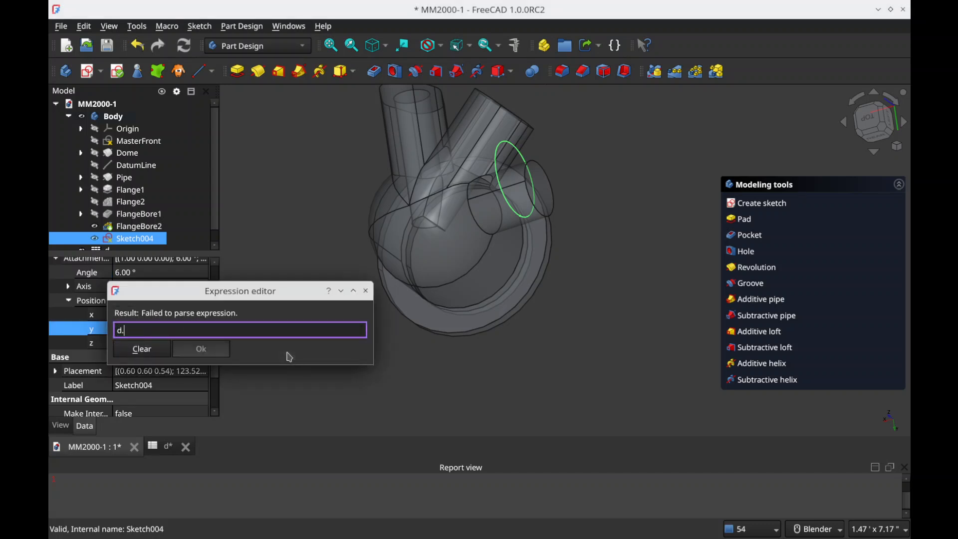
text(he)
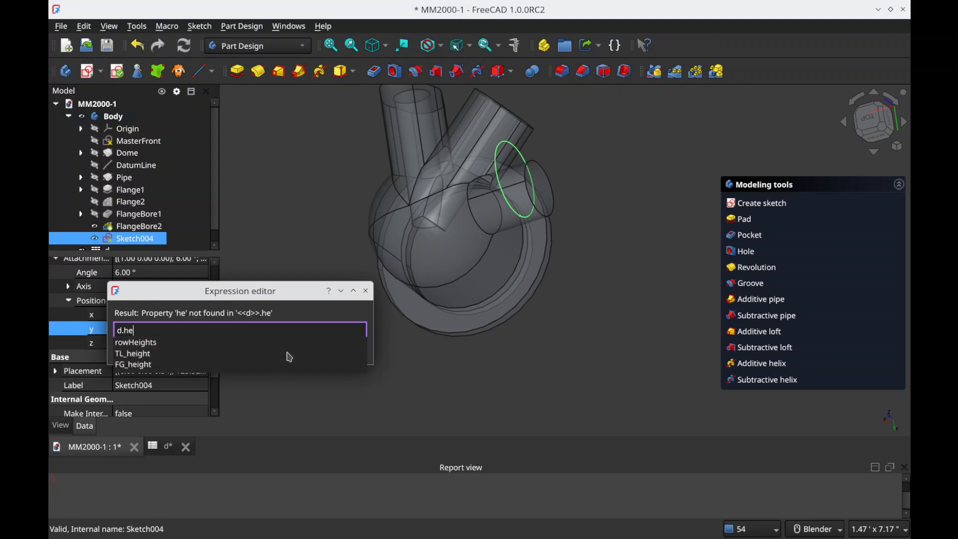
key(BackSpace)
key(BackSpace)
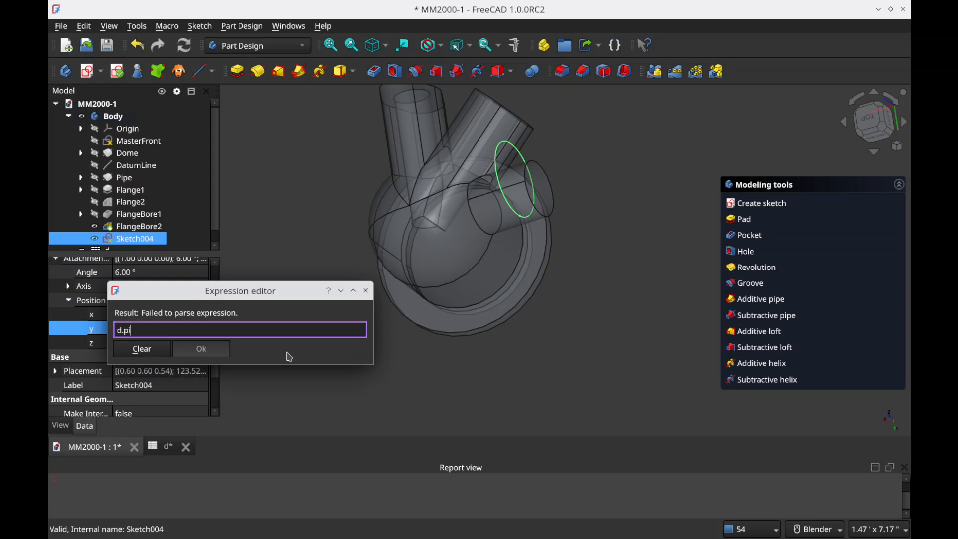
text(pi)
key(Down)
key(Return)
key(Return)
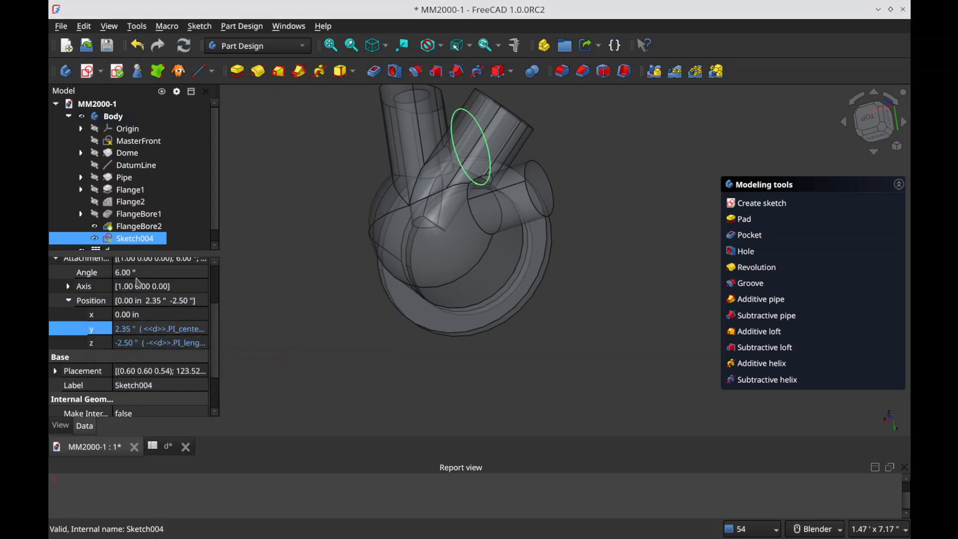
Step: Inspect the offset circle's position relative to the pipe from the rear and check its z position
middle_drag(392, 267, 461, 217)
click(873, 128)
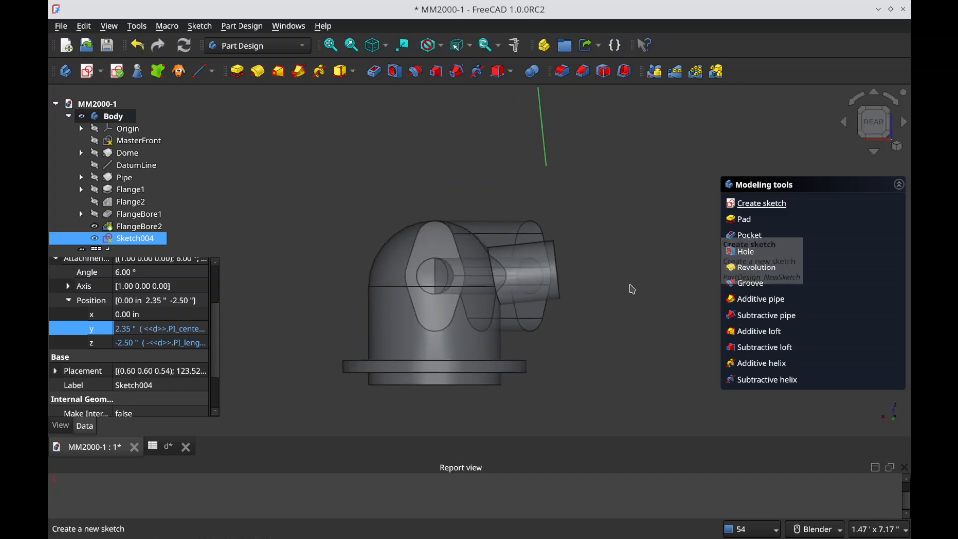
click(194, 345)
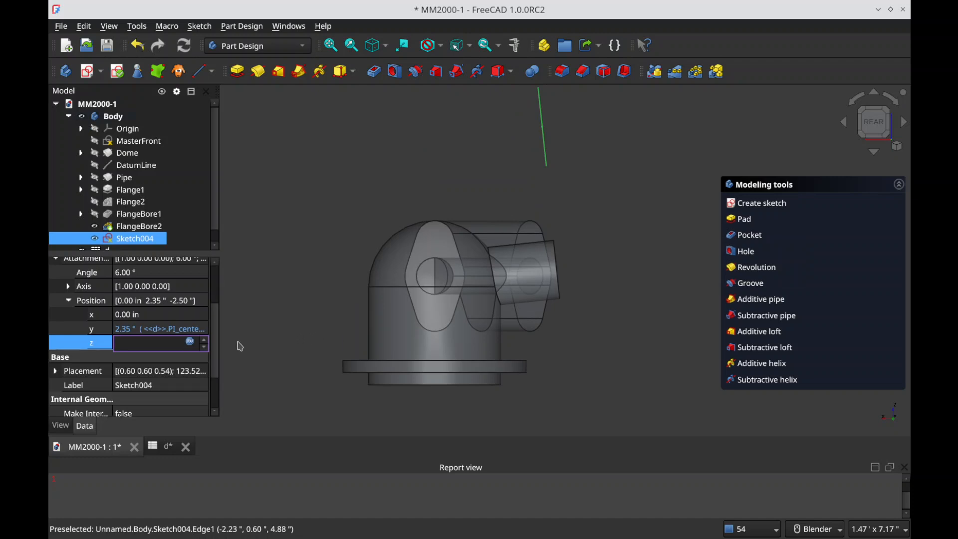
click(269, 305)
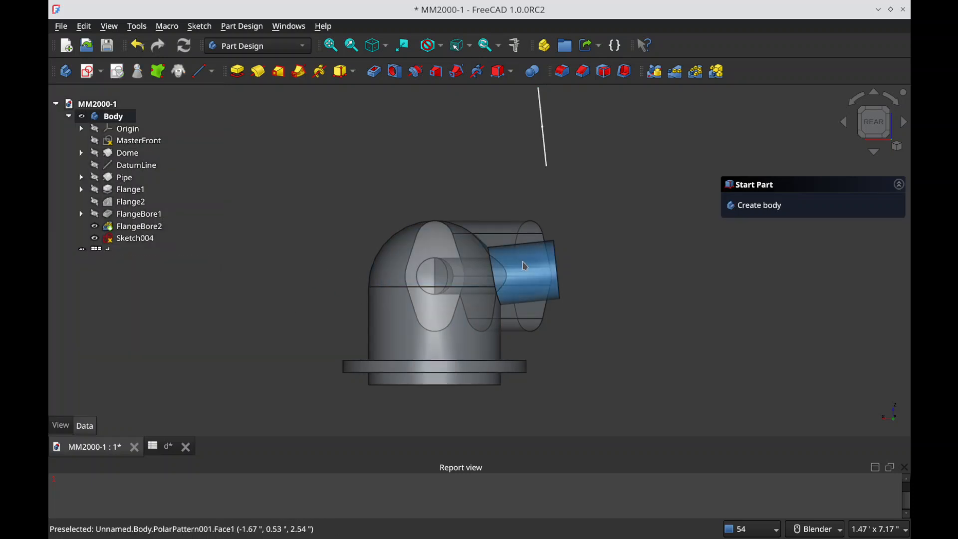
Step: Edit Sketch004 with the view sectioned at its plane and make the circle's center coincident with the sketch origin
double_click(142, 238)
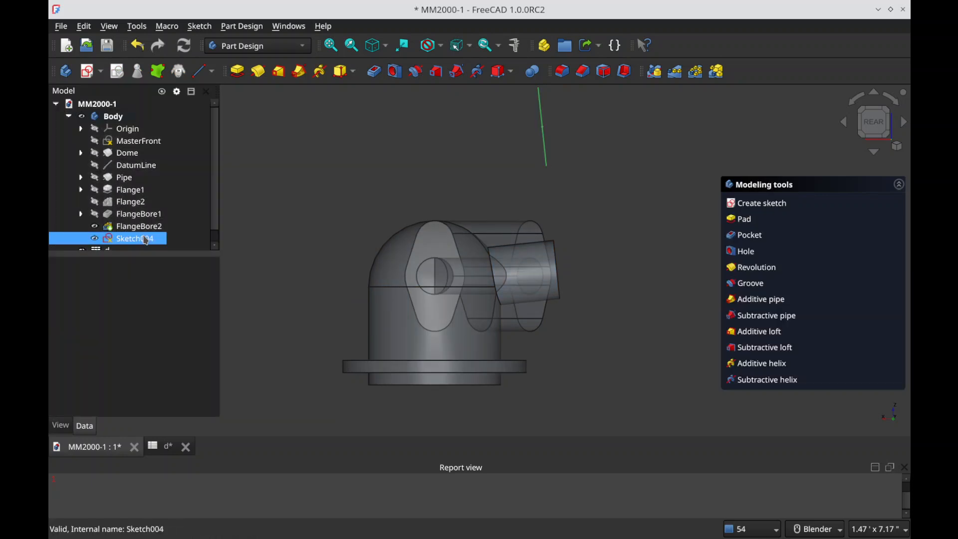
drag(401, 138, 401, 293)
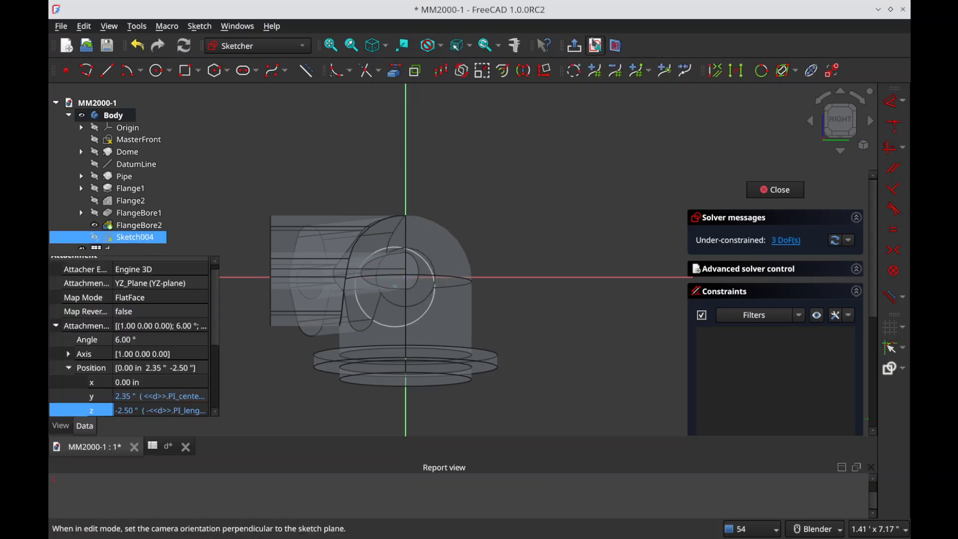
click(615, 46)
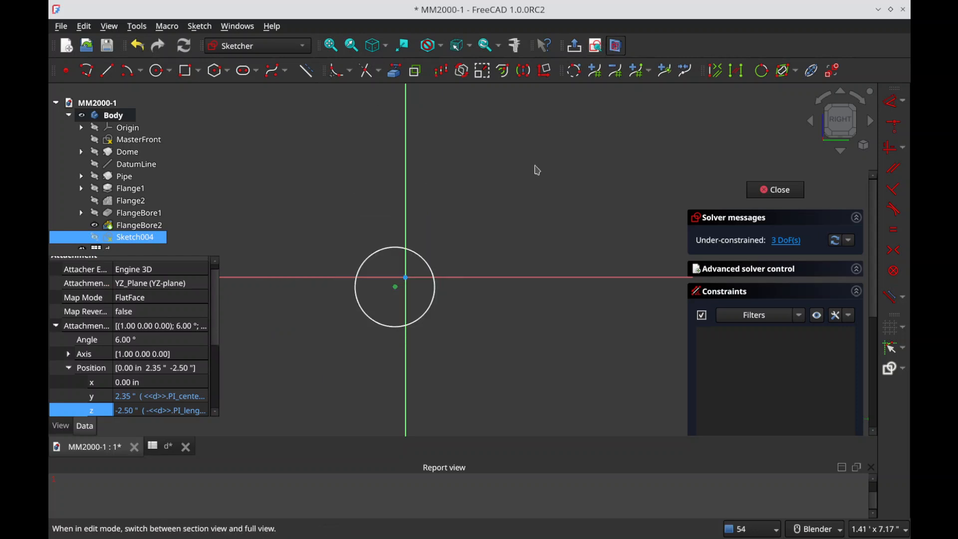
click(407, 278)
key(c)
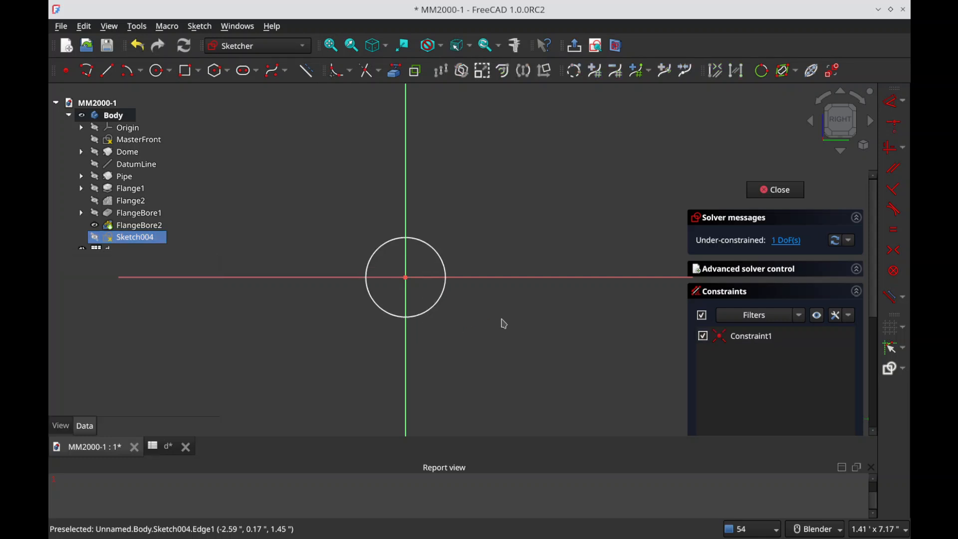
Step: Leave Sketch004 and set its attachment offset z position to the expression -(<<d>>.PI_length*cos(<<d>>.PI_angle))
key(Escape)
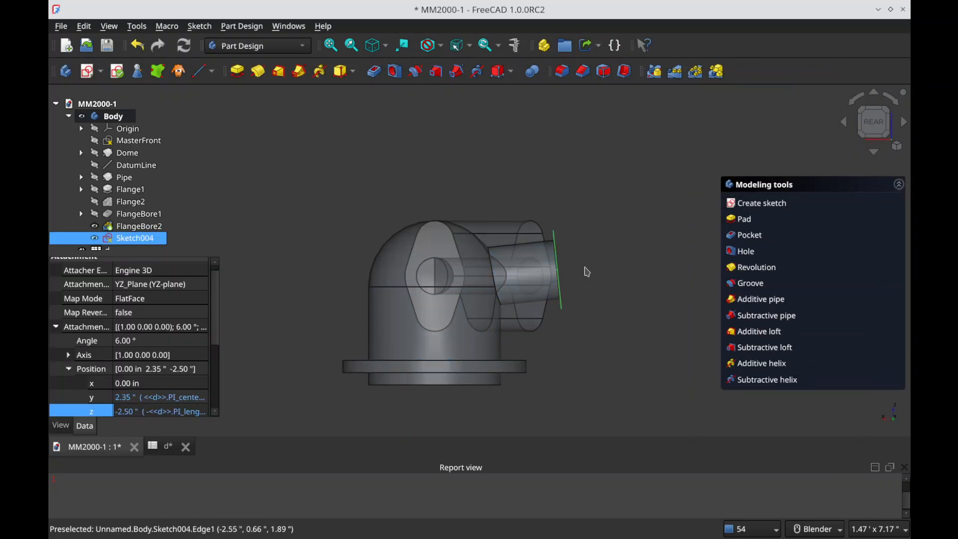
scroll(549, 267, up, 5)
scroll(514, 260, down, 4)
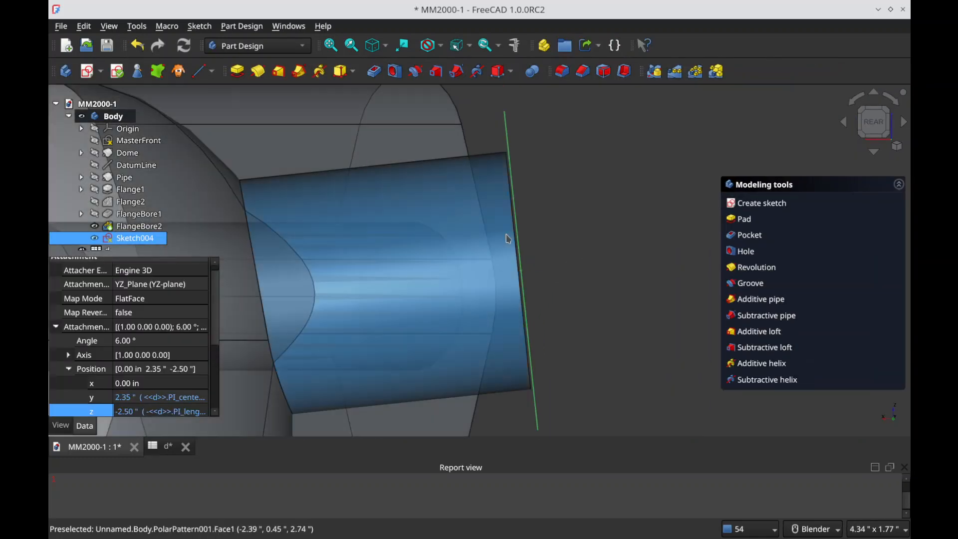
scroll(165, 373, down, 1)
click(165, 373)
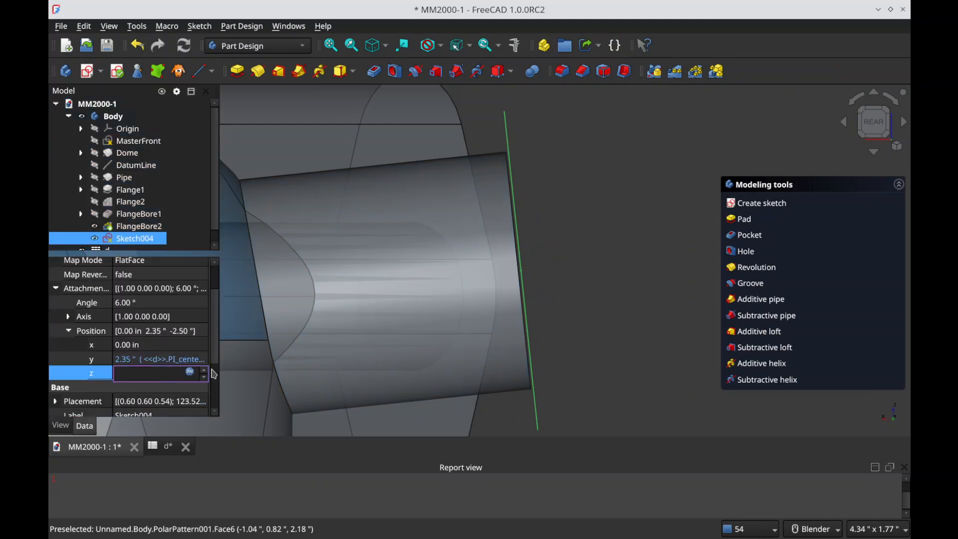
click(190, 373)
key(Home)
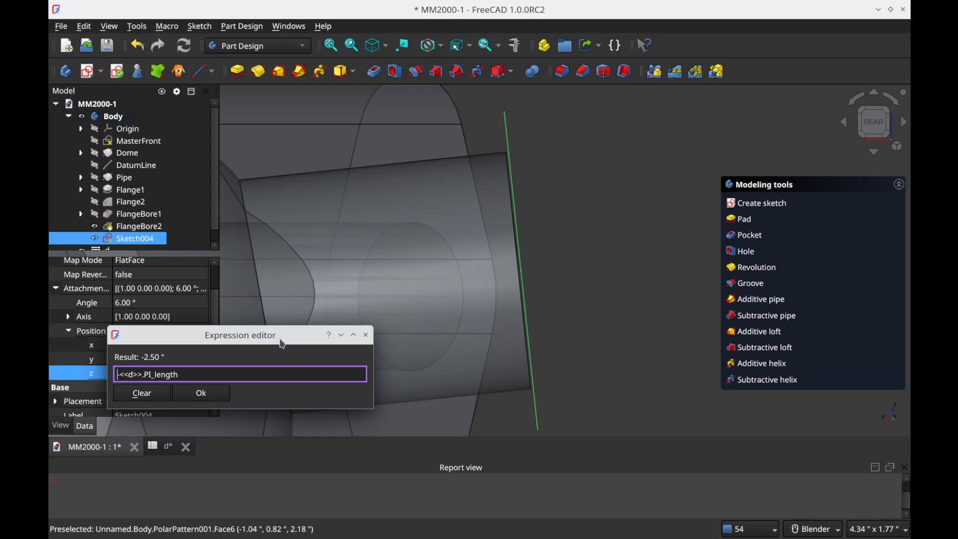
text(-(<<d>>.PI_length)
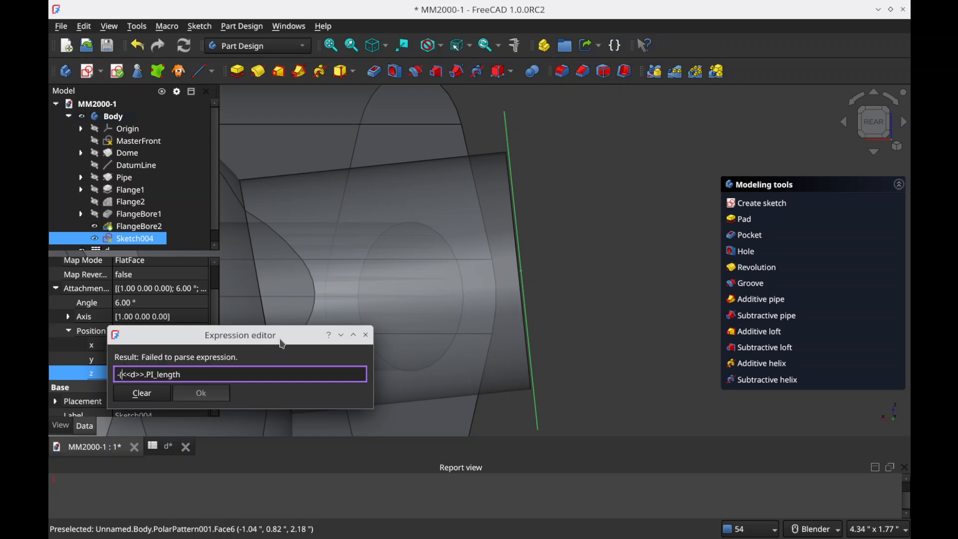
text(*co)
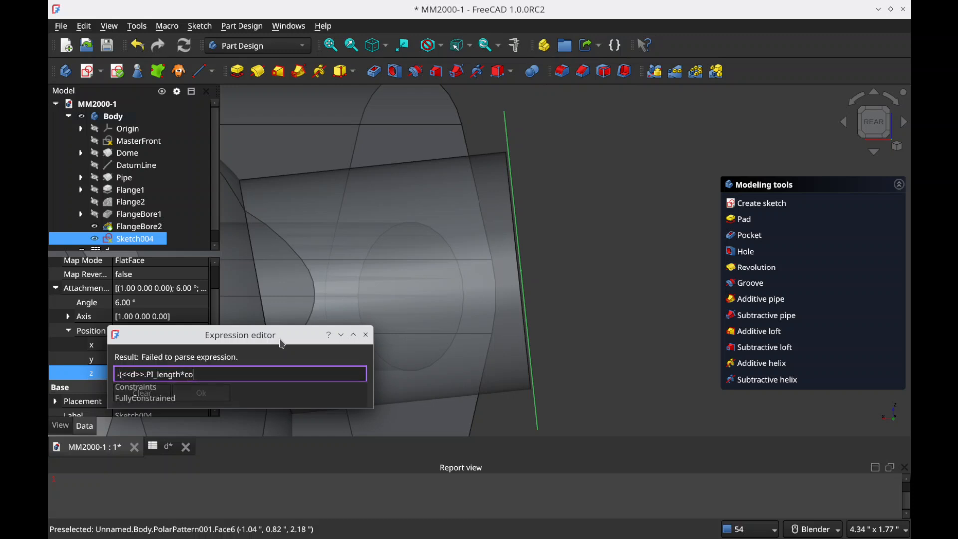
text(s(<<d>>.PI_angle)
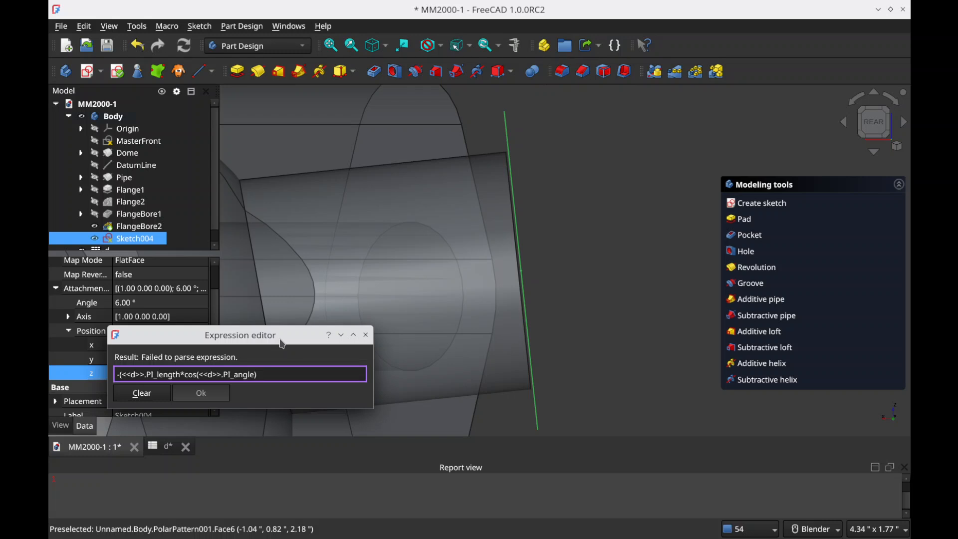
text())
key(Return)
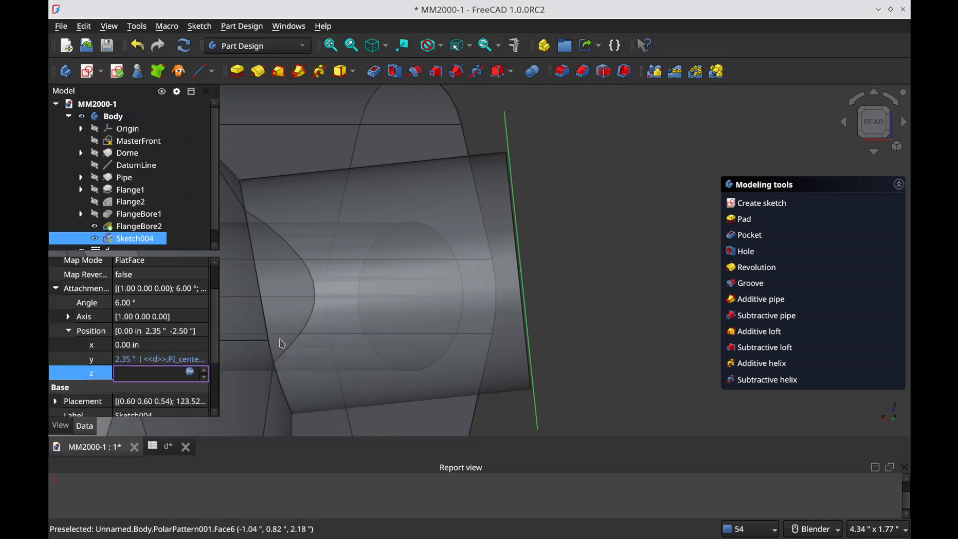
click(605, 241)
Step: Edit Sketch004 and constrain the circle's diameter to the spreadsheet parameter <<d>>.PI_id, finishing the sketch
mouse_move(531, 269)
middle_down()
mouse_move(494, 293)
mouse_move(417, 306)
middle_up()
scroll(417, 306, down, 5)
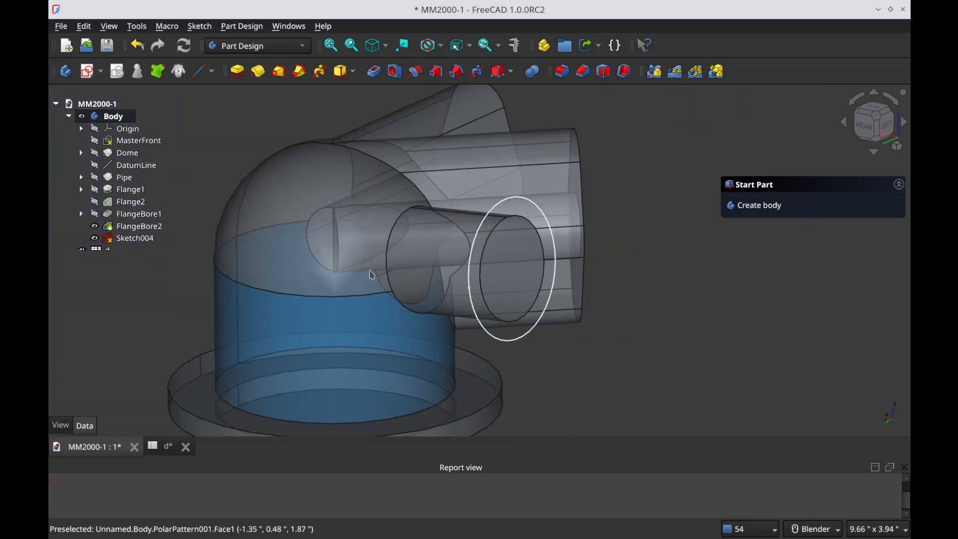
click(136, 240)
double_click(136, 240)
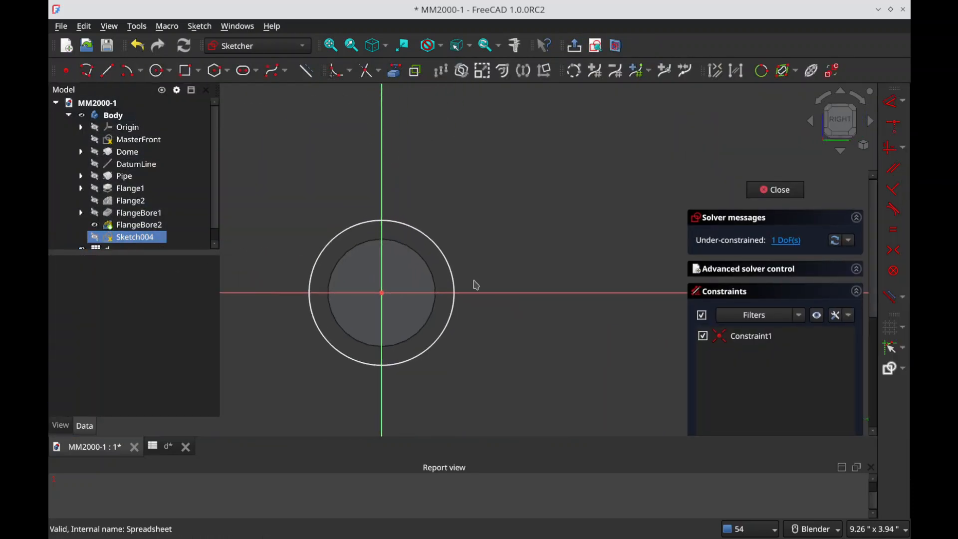
click(448, 263)
text(ko)
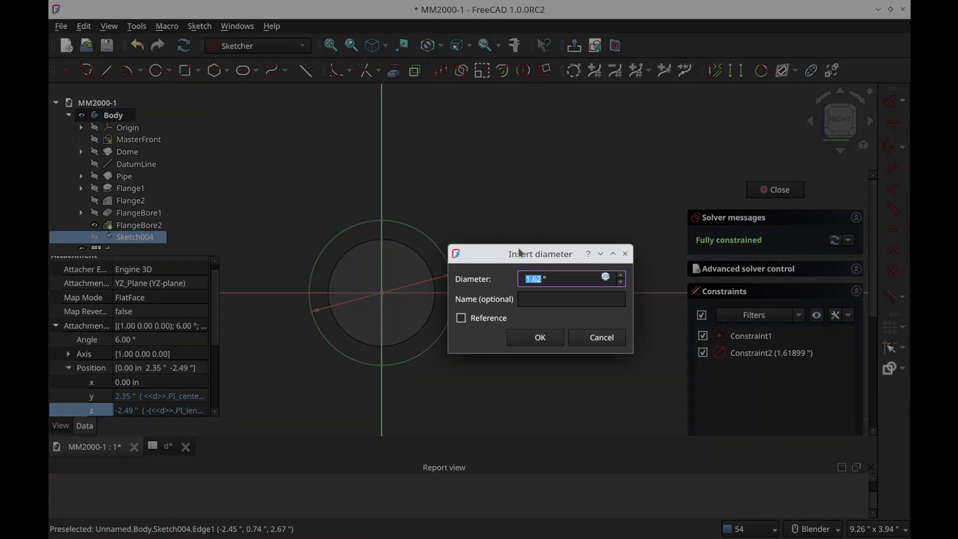
text(=<<d>>.PI_id)
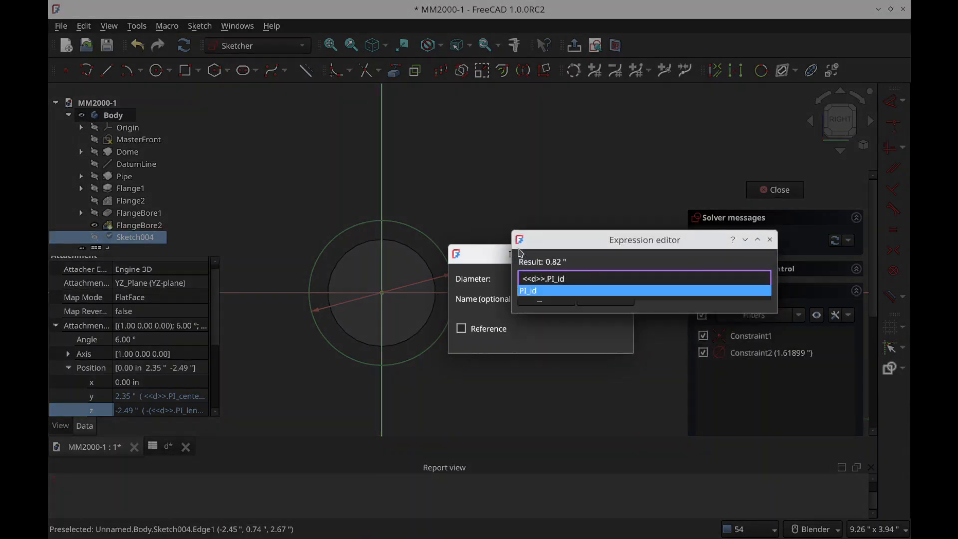
key(Return)
key(Return)
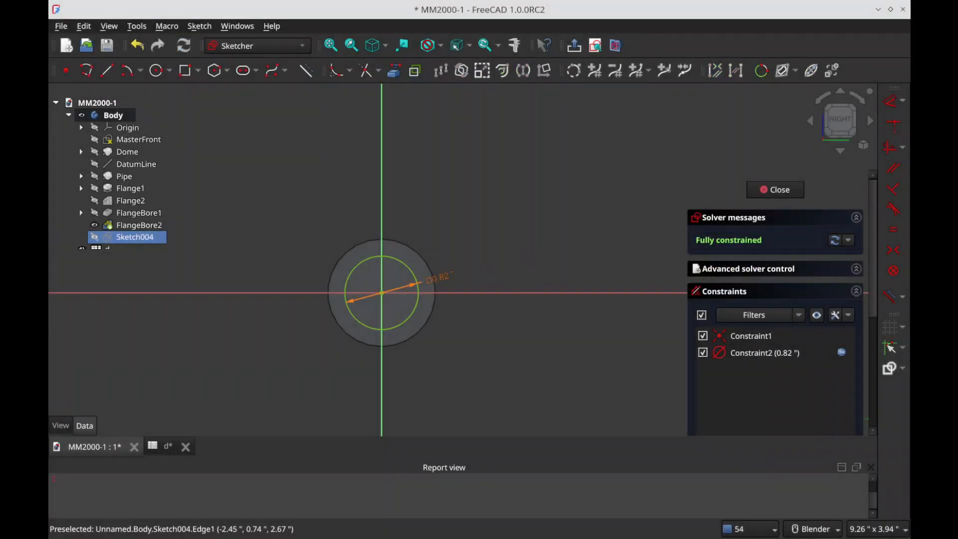
key(Escape)
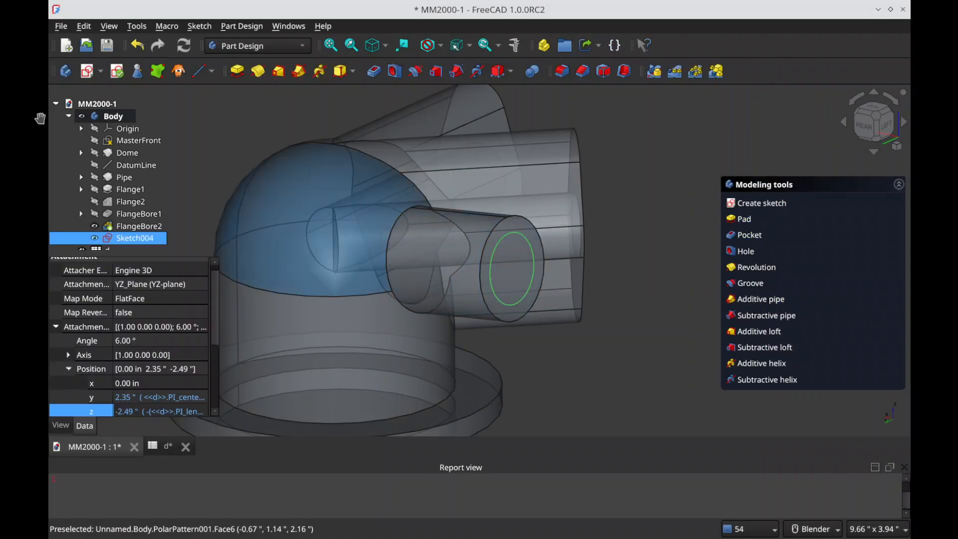
Step: Pocket Sketch004's circle through the pipe with the direction reversed and the length linked to <<d>>.PI_length
click(652, 189)
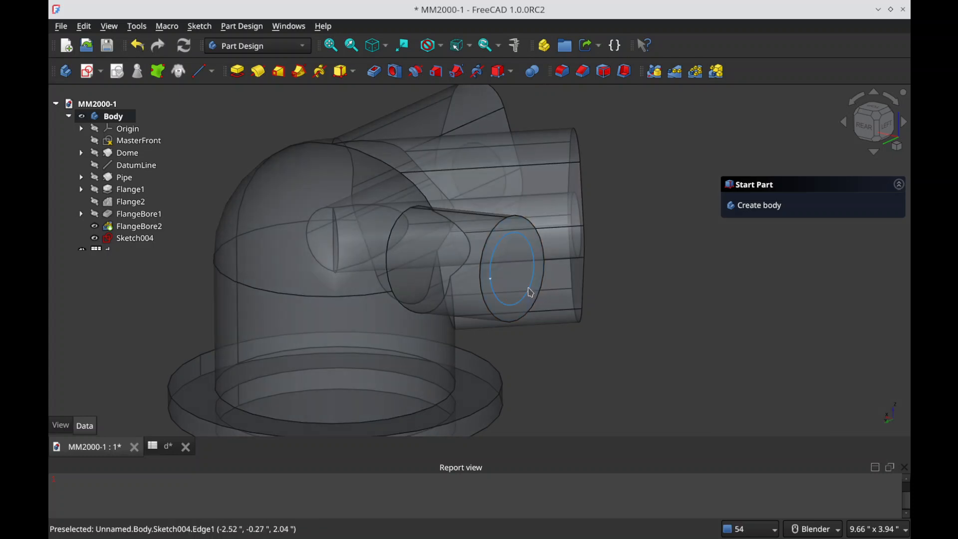
click(530, 293)
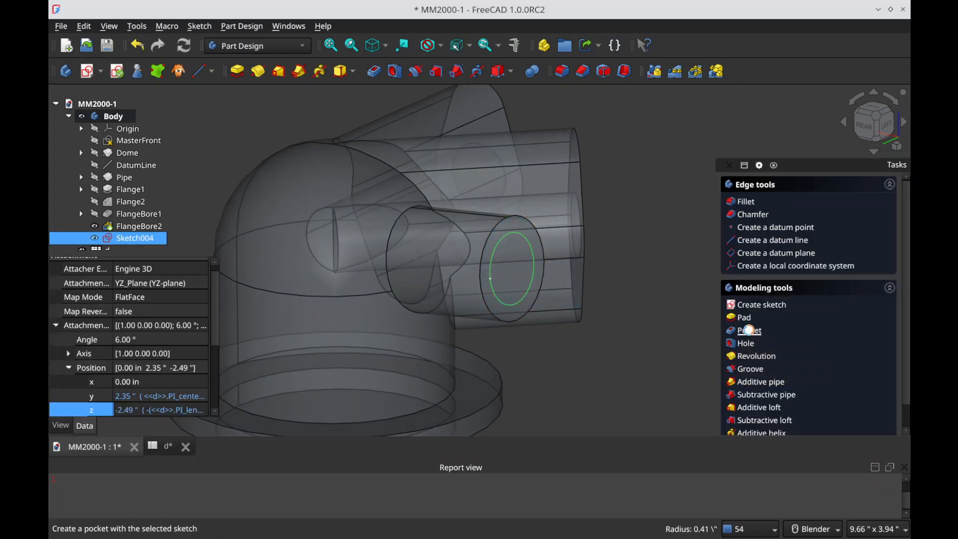
click(748, 330)
click(761, 299)
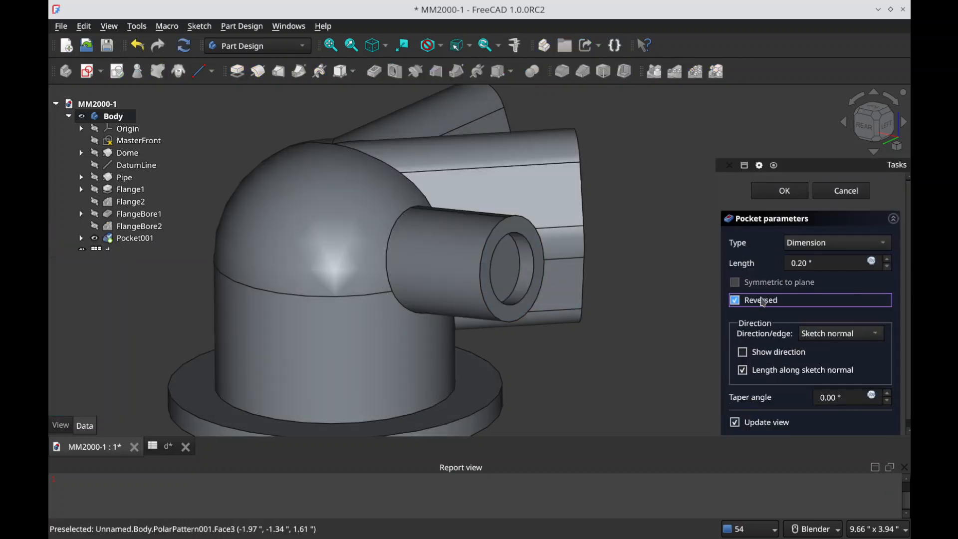
drag(809, 263, 803, 263)
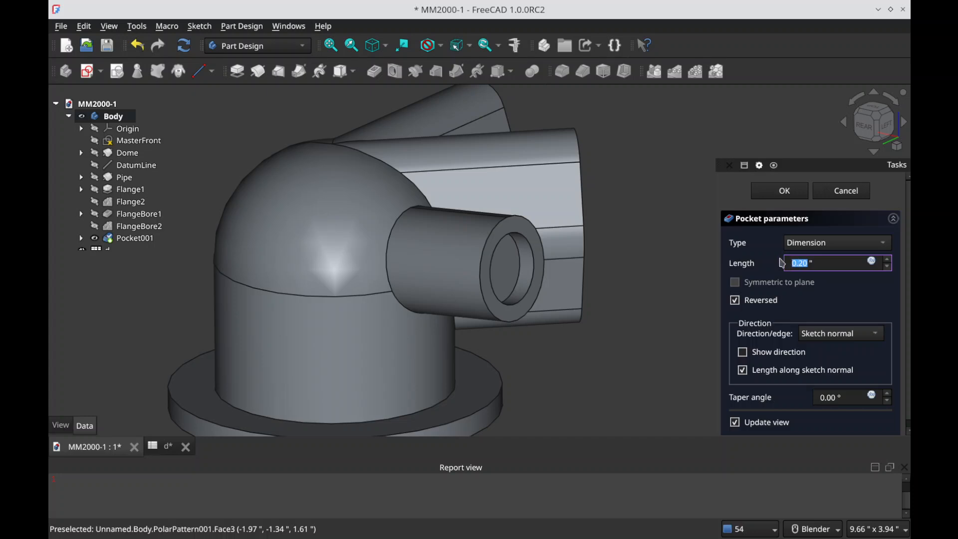
text(=d.pi_)
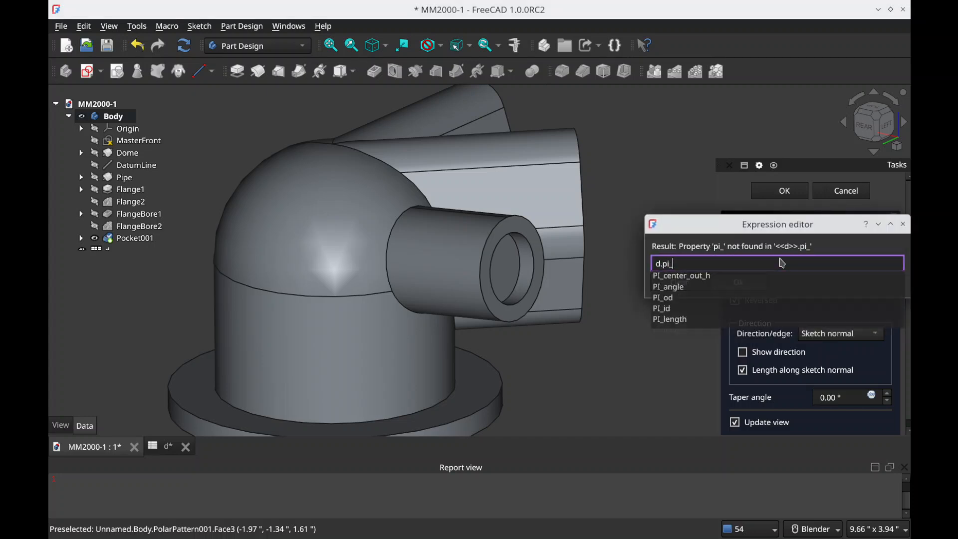
key(Down)
key(Down)
key(Down)
key(Down)
key(Down)
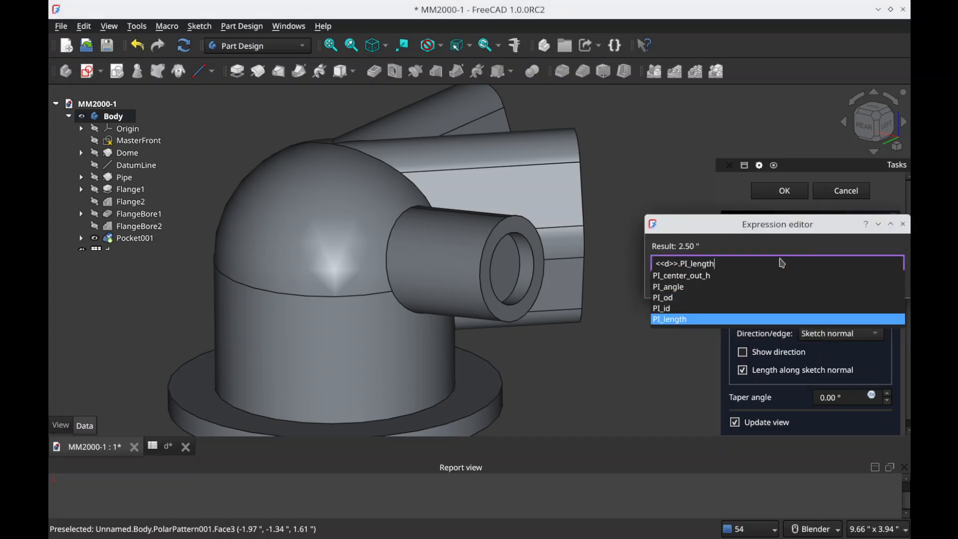
key(Return)
key(Return)
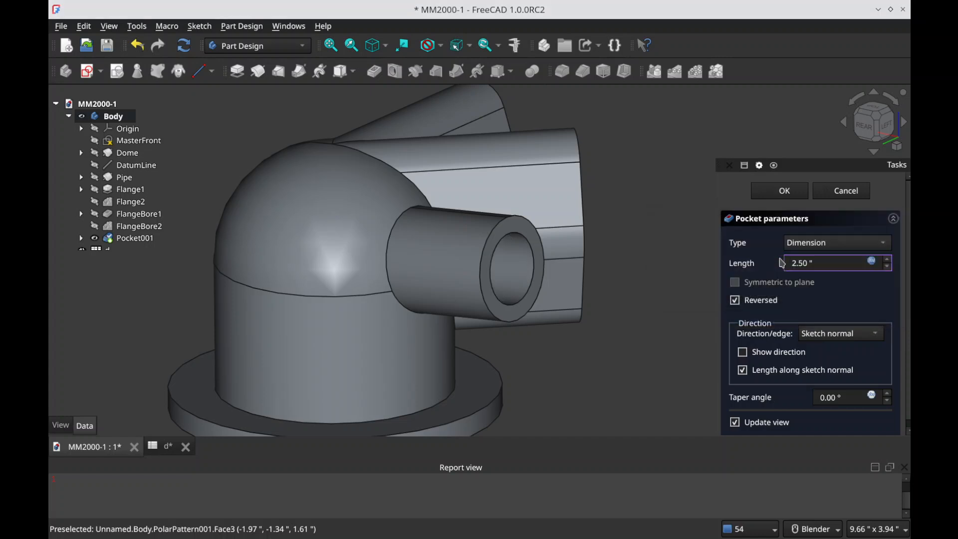
click(793, 197)
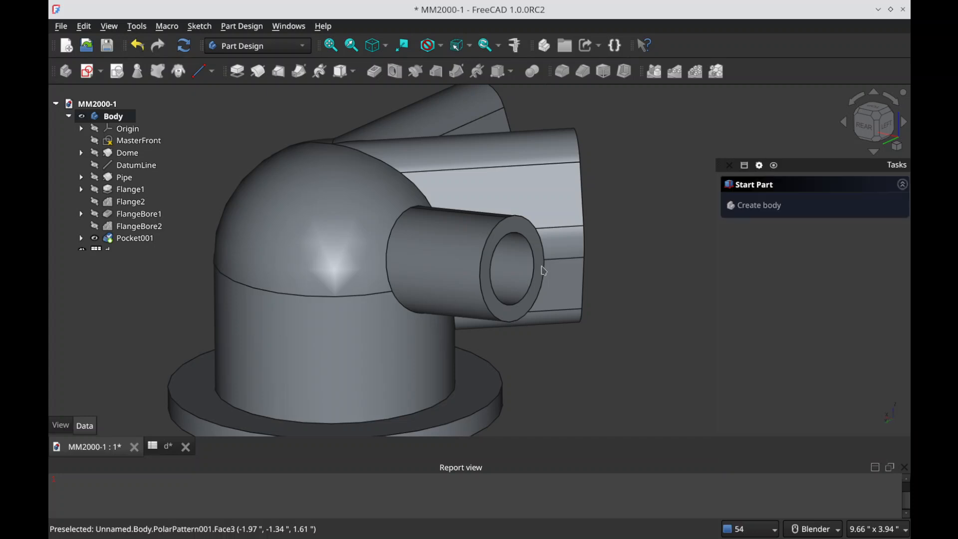
Step: Check the new pipe bore from several sides and save the document
middle_drag(419, 271, 504, 289)
scroll(465, 355, down, 4)
scroll(568, 266, up, 4)
scroll(492, 328, down, 1)
scroll(470, 307, up, 1)
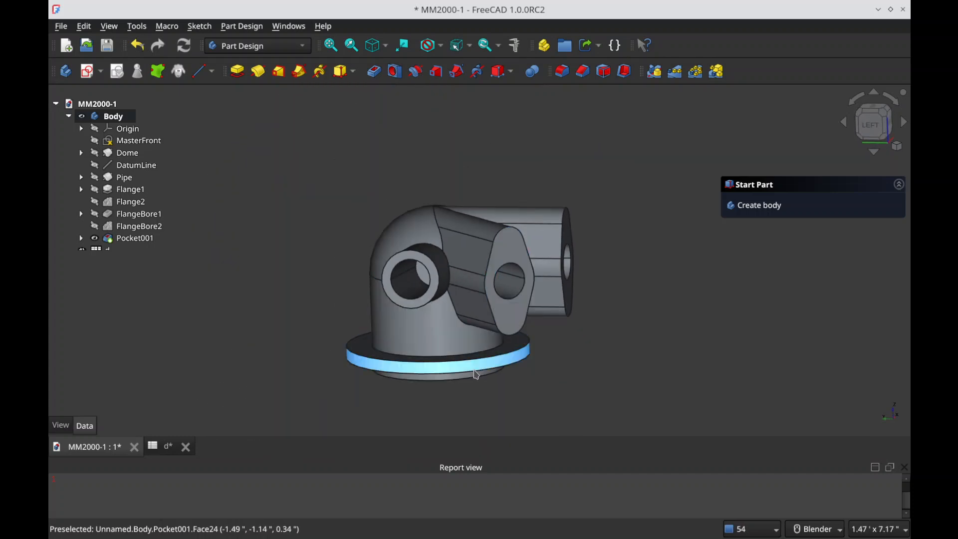
key(ctrl+s)
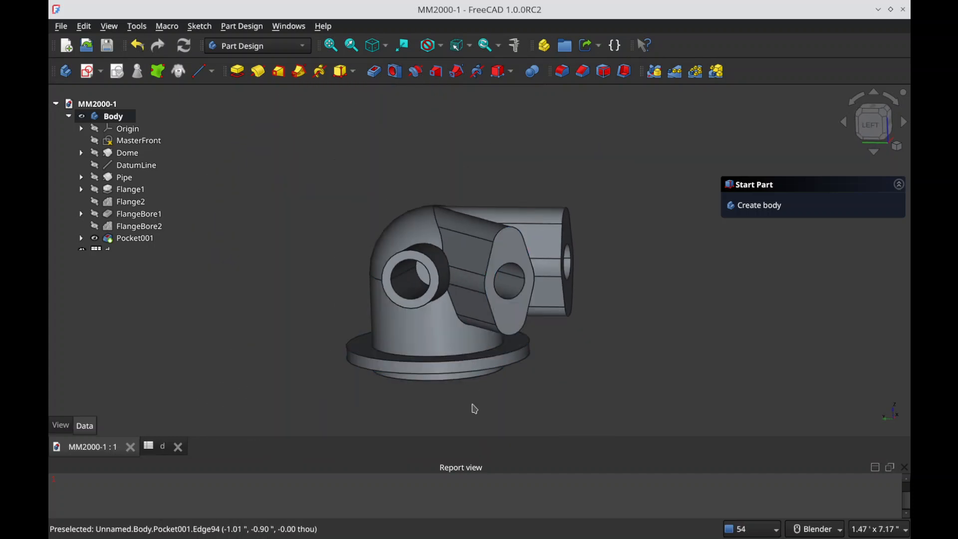
Step: Rename the new pocket as PipeBore and save the document
click(129, 239)
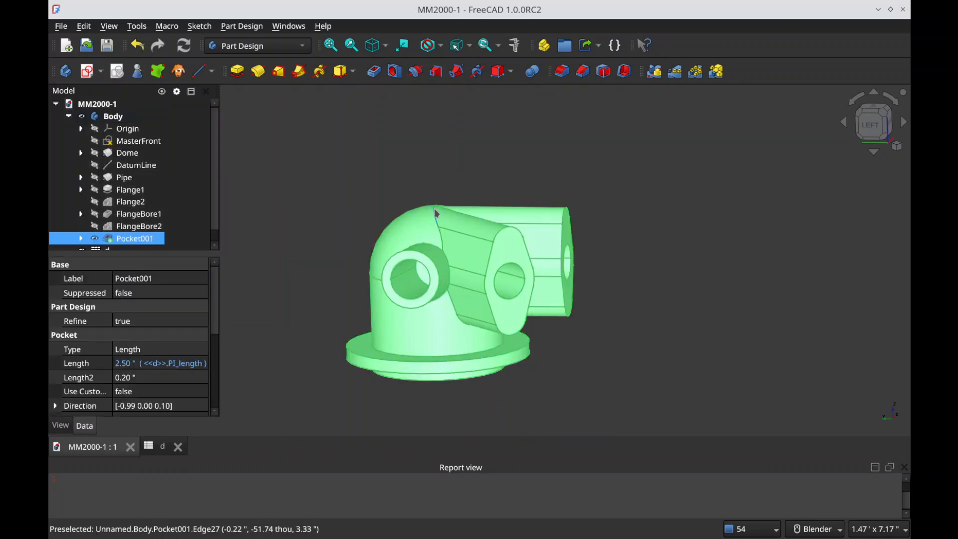
key(F2)
text(PipeBo)
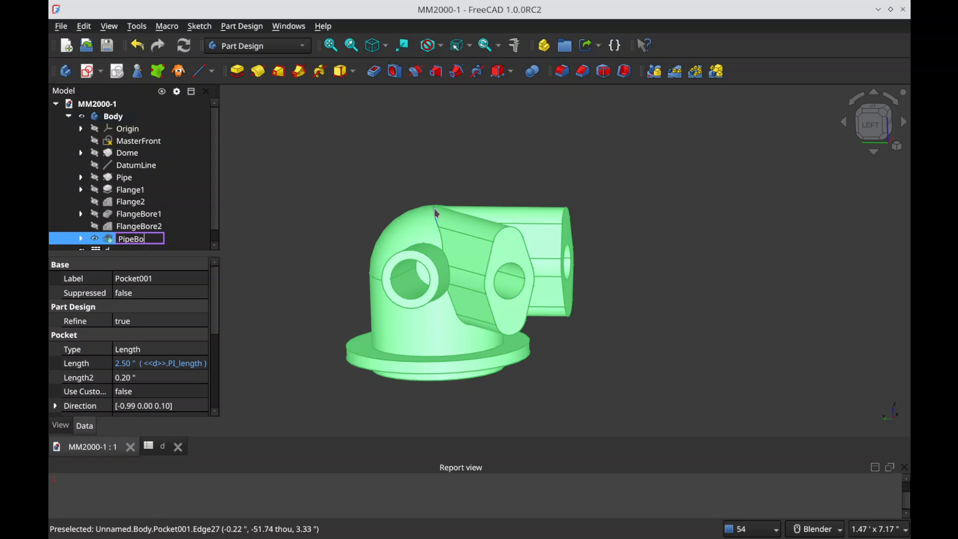
text(re)
key(Return)
click(371, 204)
key(ctrl+s)
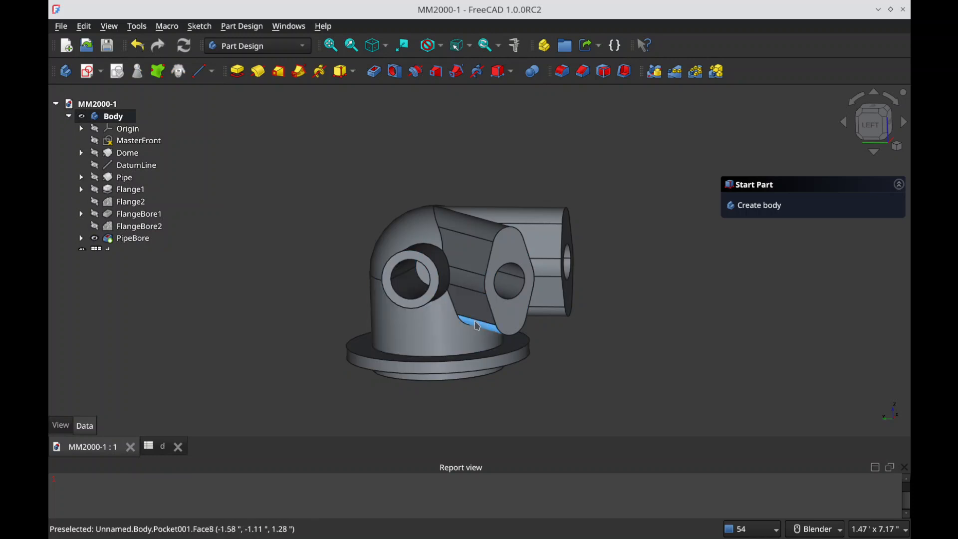
Step: Create a new sketch on the body's XZ-plane and section the view at the sketch plane
middle_drag(441, 295, 406, 274)
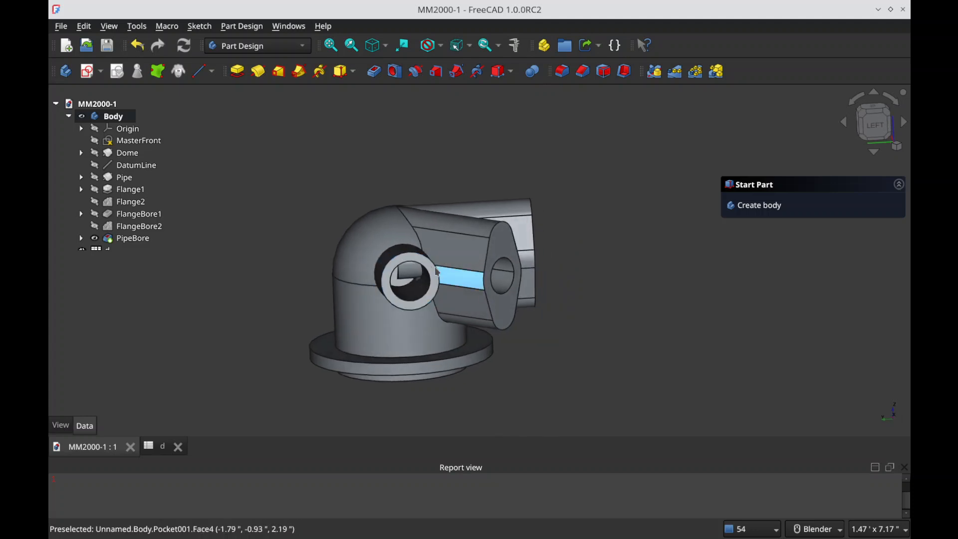
middle_drag(459, 321, 541, 323)
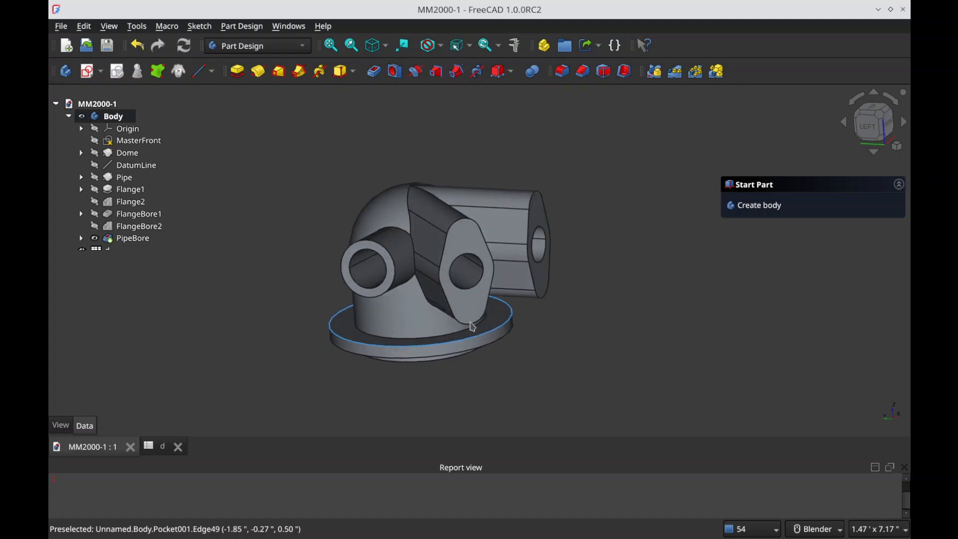
click(89, 73)
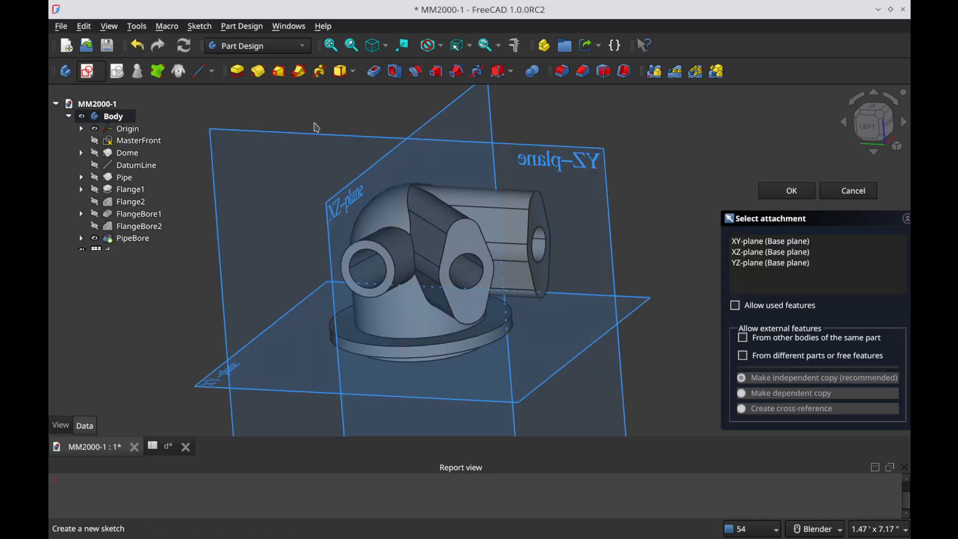
mouse_move(480, 296)
middle_down()
mouse_move(385, 317)
mouse_move(319, 297)
middle_up()
click(322, 199)
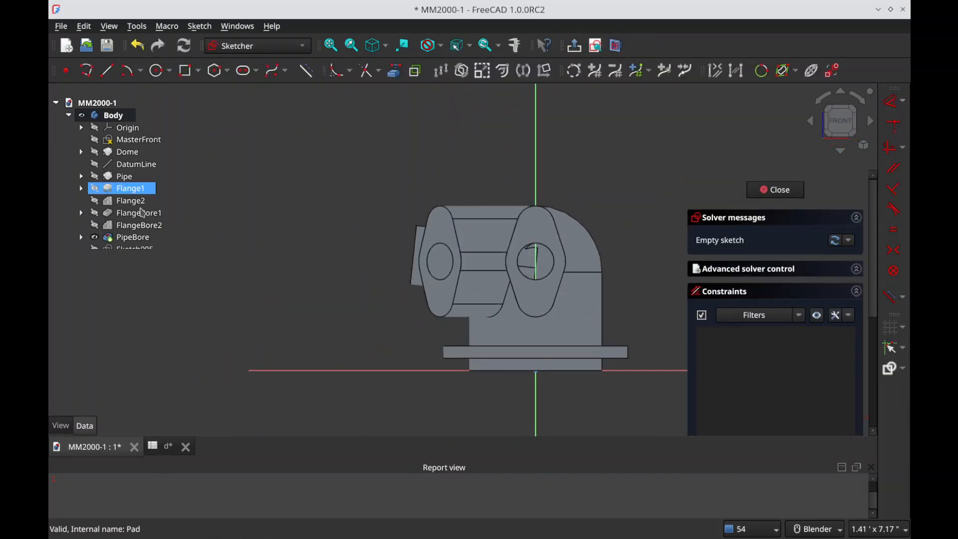
click(615, 46)
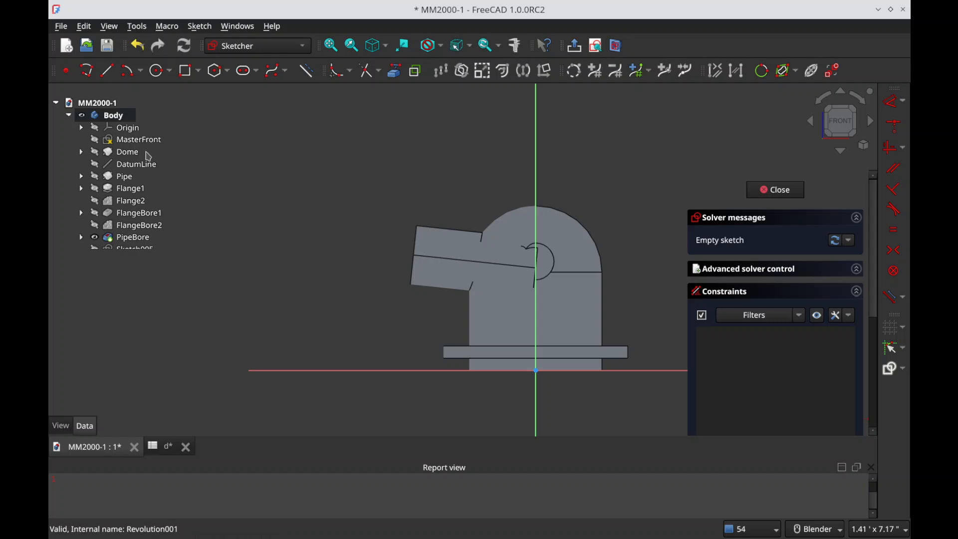
Step: Make Sketch003 under FlangeBore1 visible as a reference for the new sketch
scroll(148, 193, down, 2)
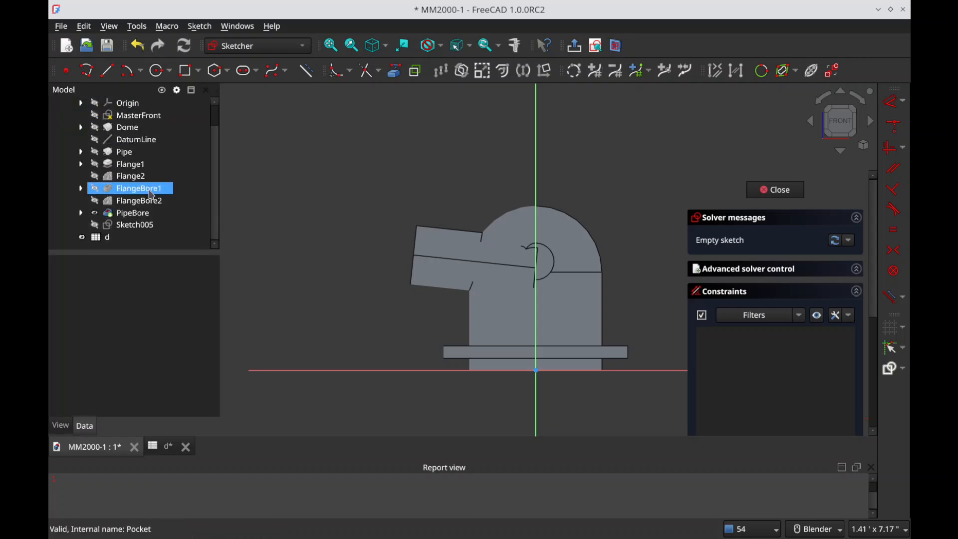
click(81, 189)
click(175, 204)
click(289, 197)
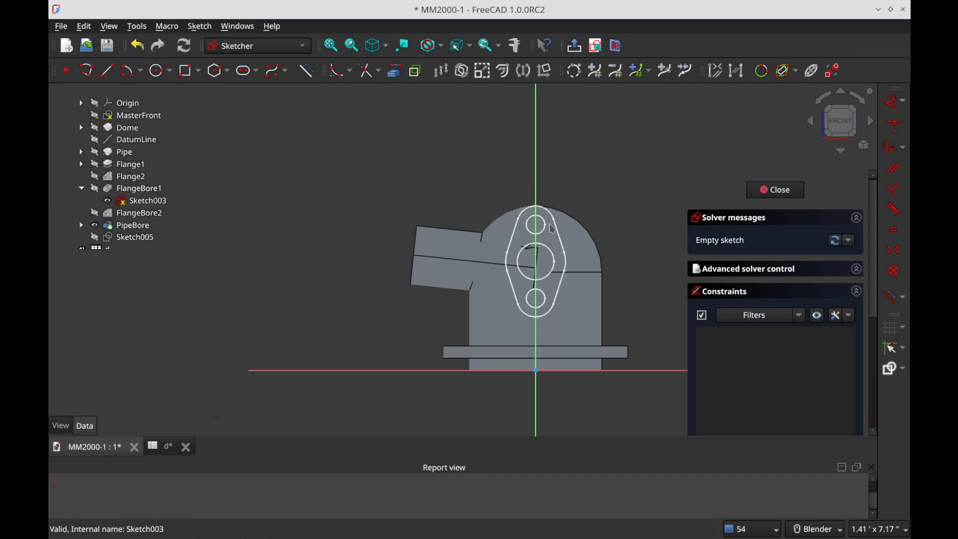
Step: Close the empty Sketch005, reopen it for editing, and expand PipeBore in the model tree
click(768, 198)
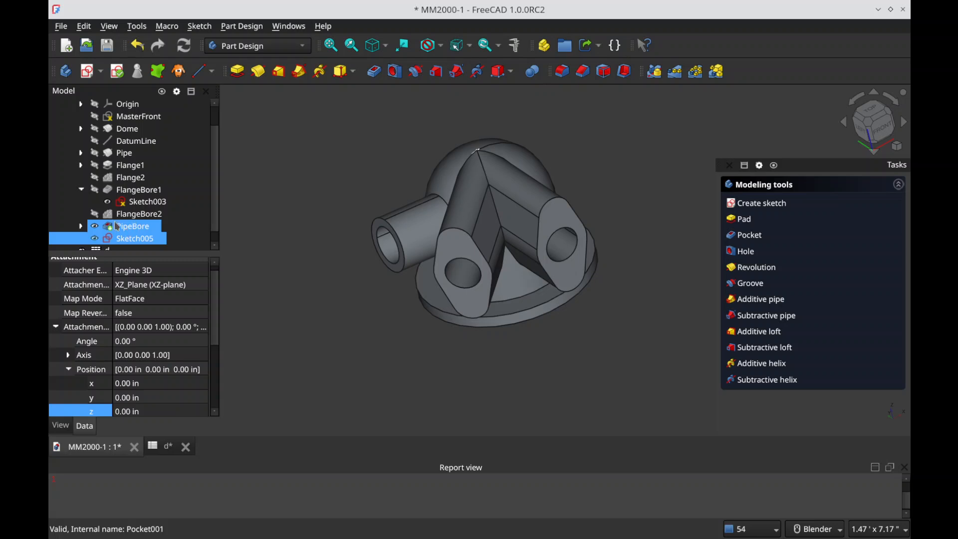
double_click(142, 239)
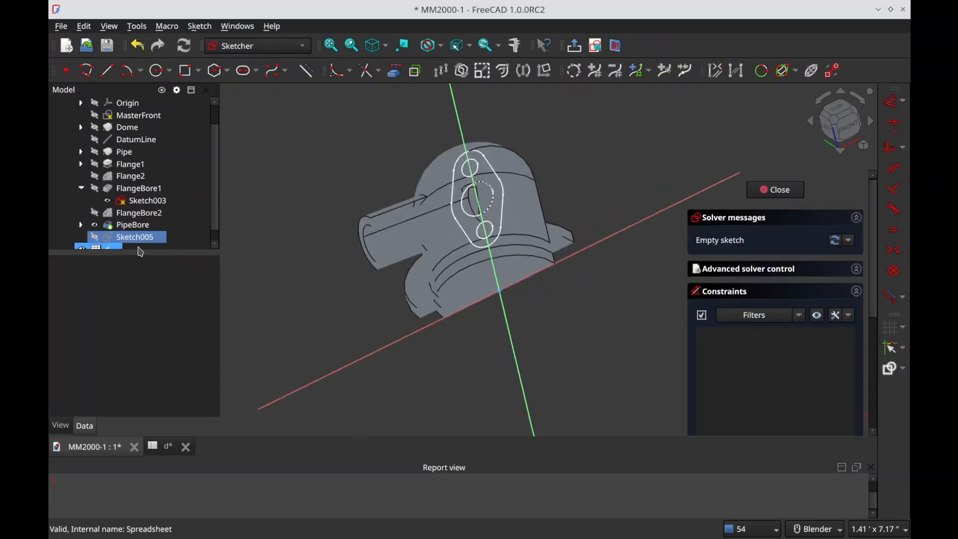
click(81, 225)
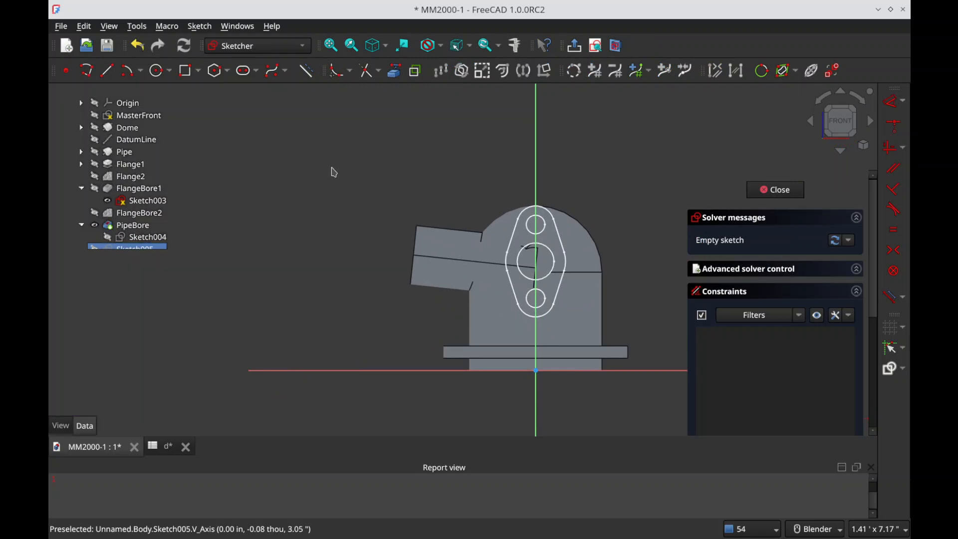
scroll(179, 184, down, 1)
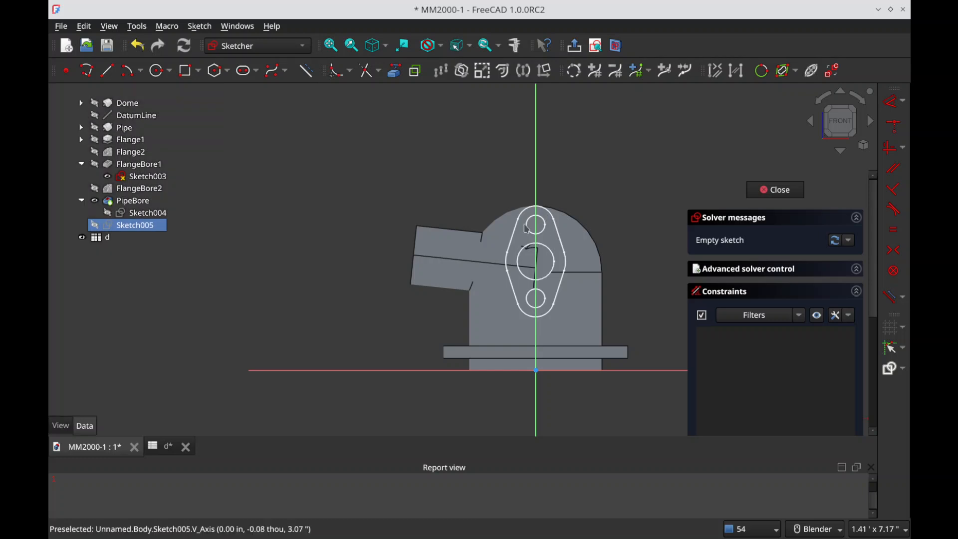
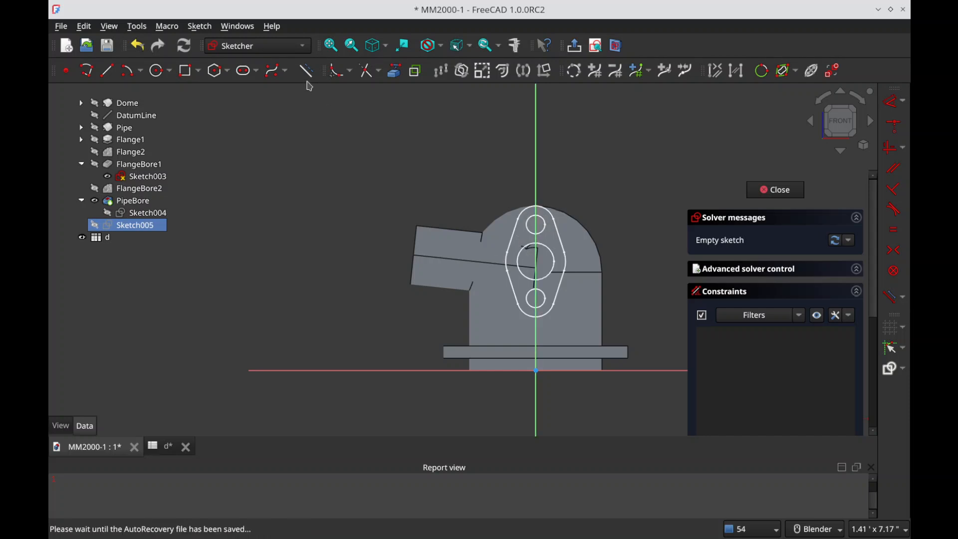
Step: Bring the upper and lower small bolt-hole circles of Sketch003 into the sketch as external geometry
click(344, 70)
click(536, 234)
click(541, 308)
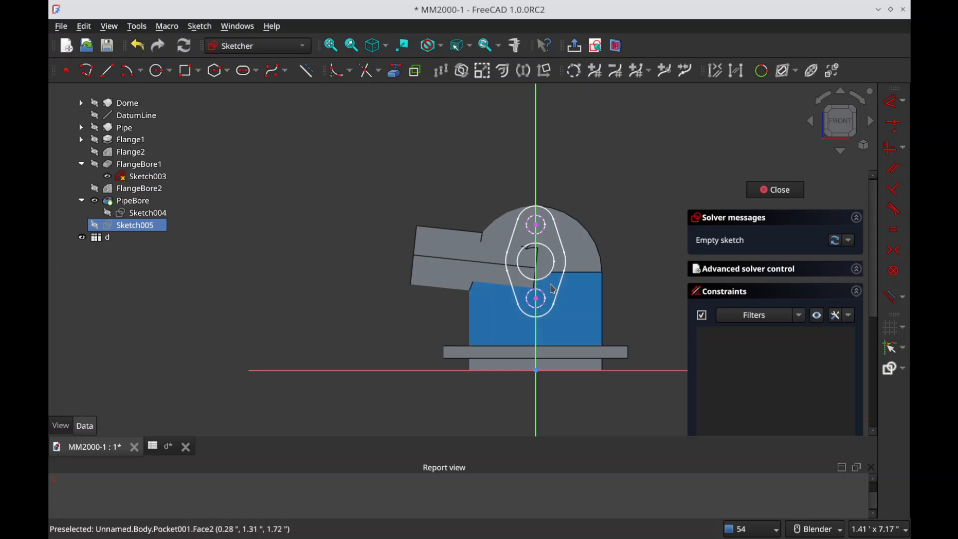
Step: Draw two circles centred on the referenced lower and upper bolt-hole centres
key(g)
key(c)
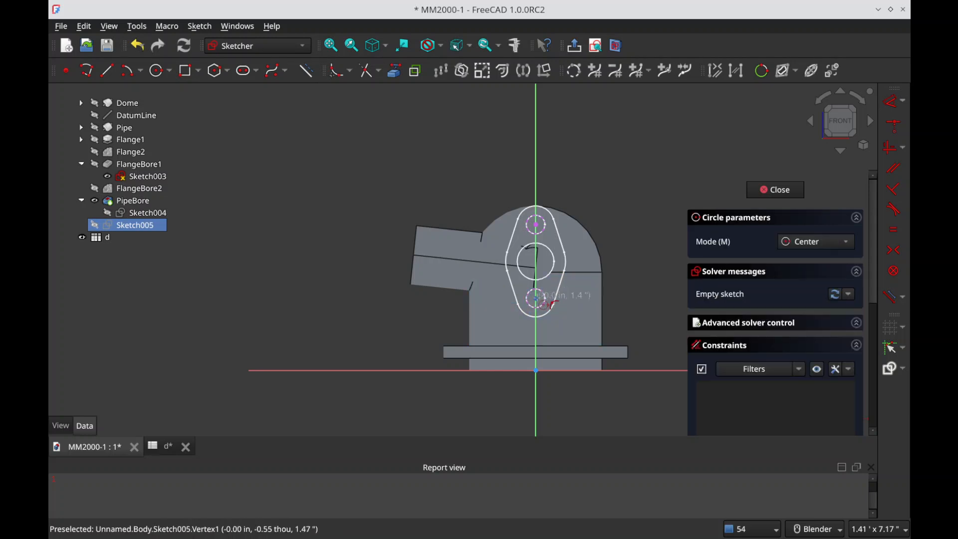
click(537, 299)
click(550, 290)
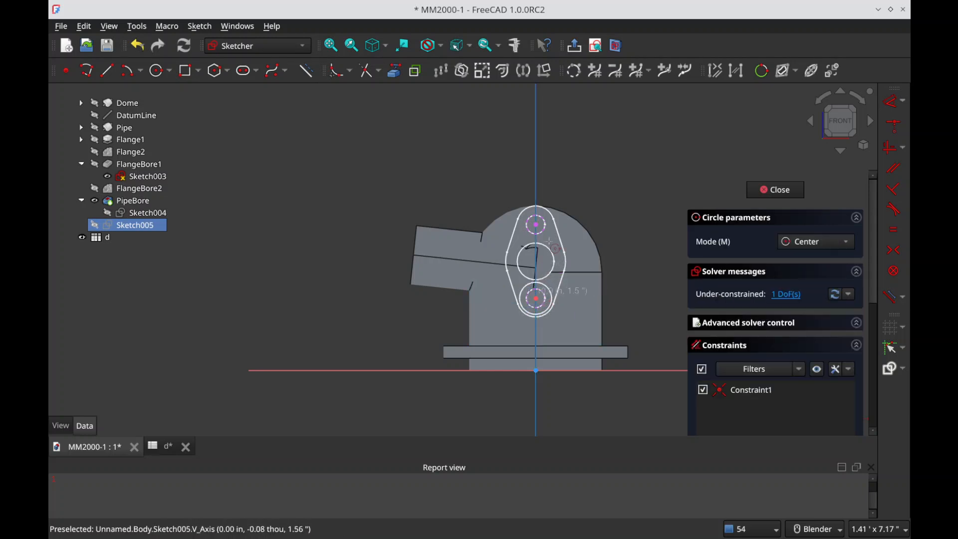
click(536, 224)
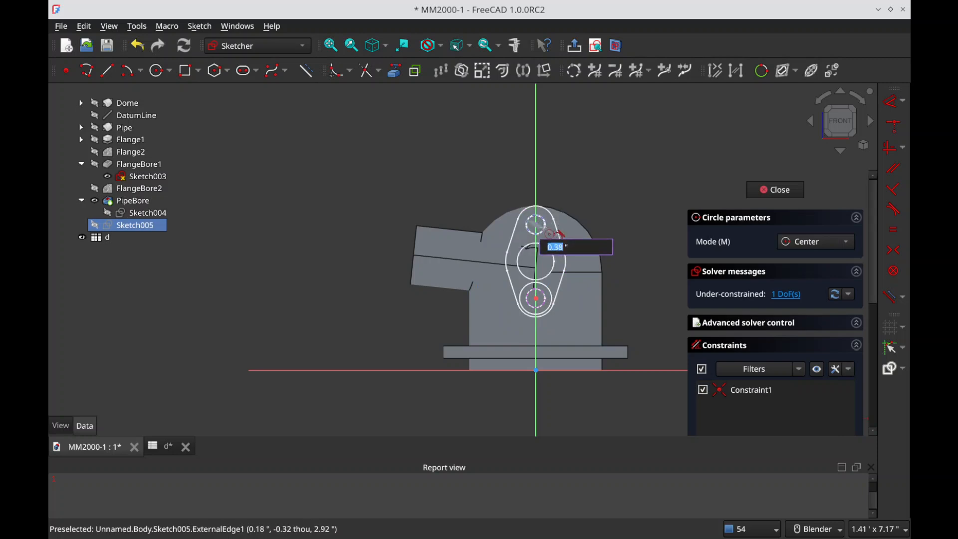
click(548, 233)
right_click(546, 233)
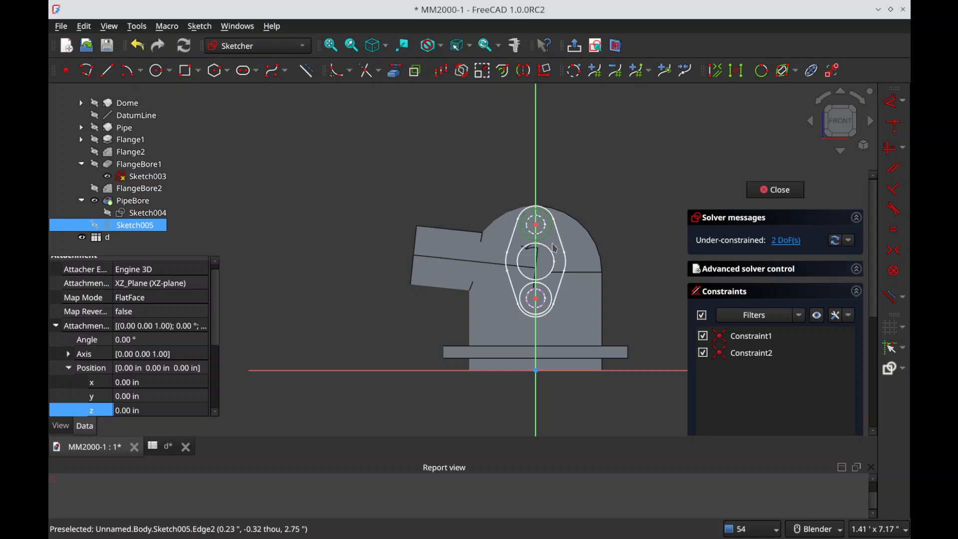
Step: Constrain each new circle equal to its referenced bolt-hole circle and close the sketch
key(e)
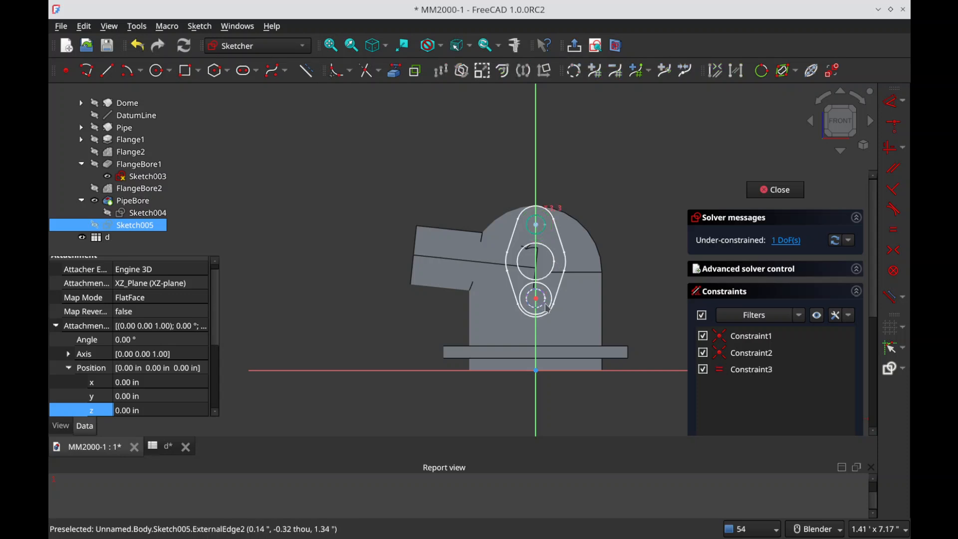
click(549, 295)
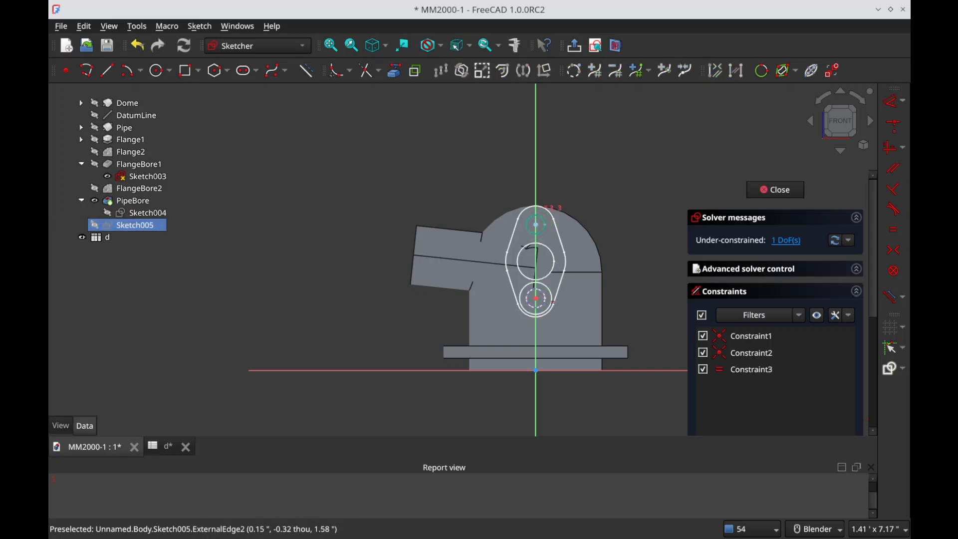
key(e)
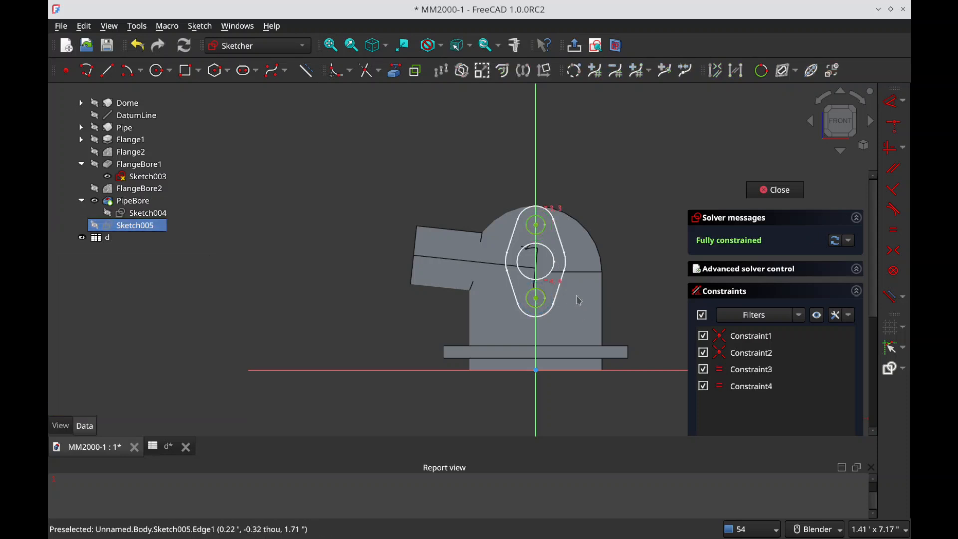
key(Escape)
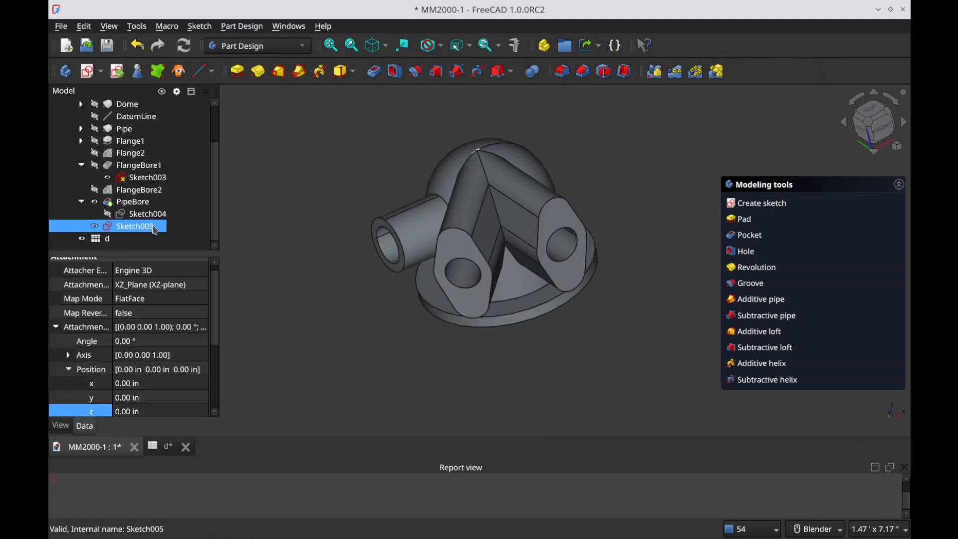
Step: Set Sketch005's attachment position z to the spreadsheet expression d.FG_length
click(131, 413)
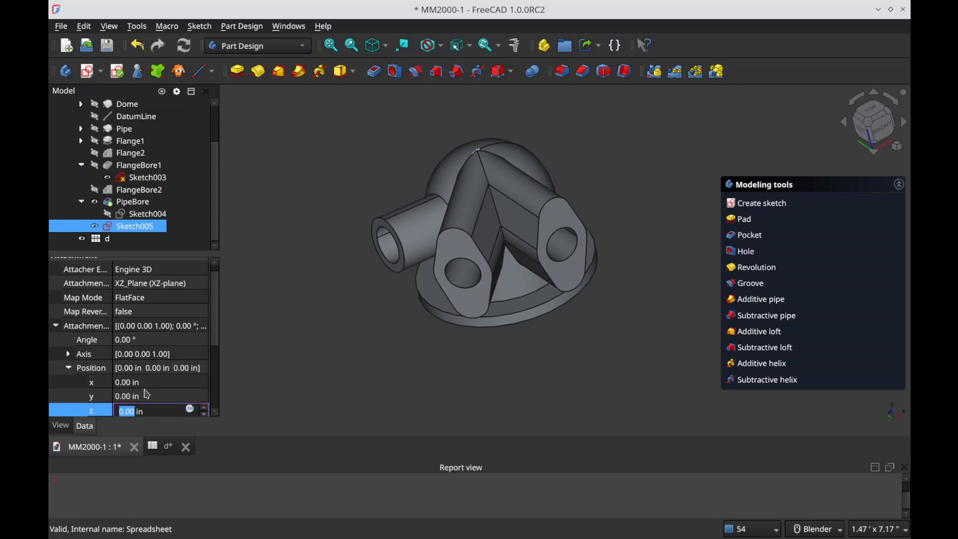
key(equal)
text(d.)
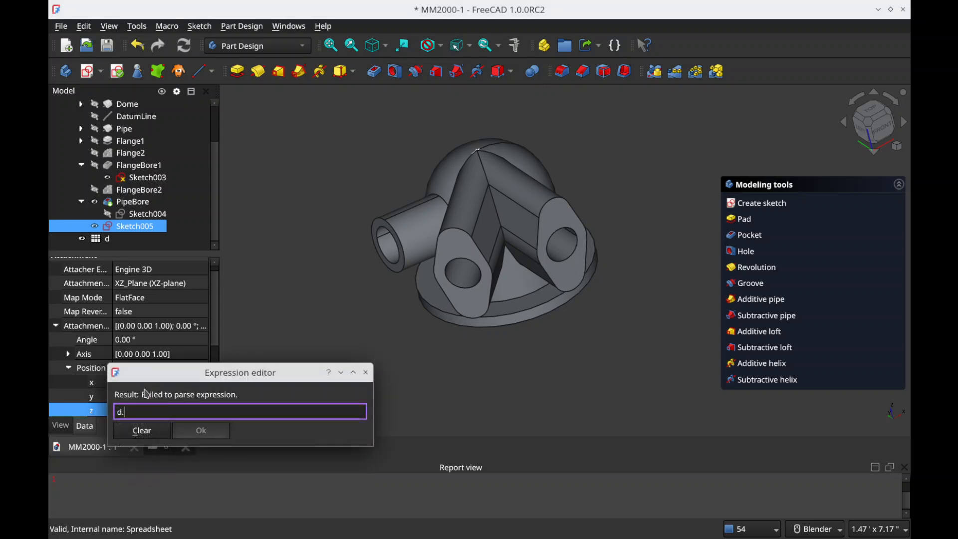
text(fg_)
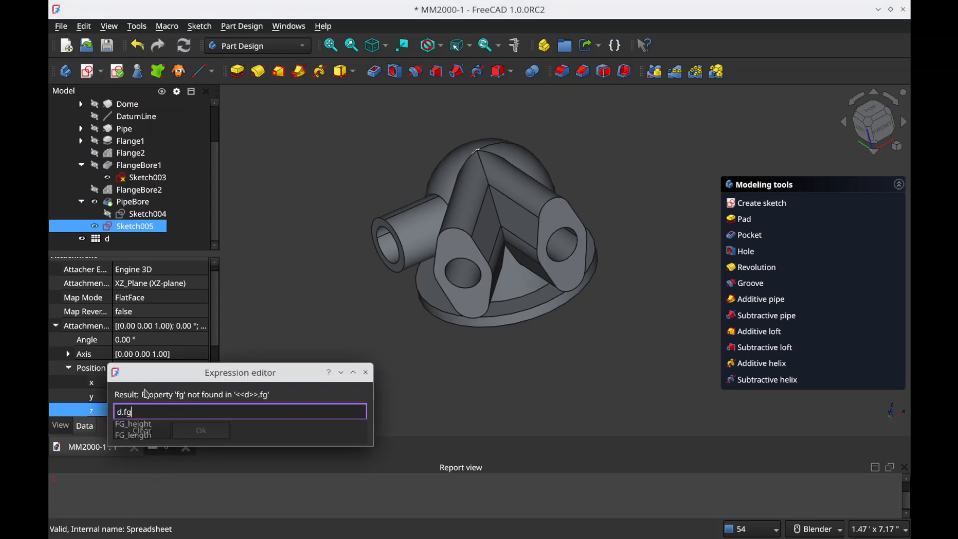
key(Down)
key(Down)
key(Return)
key(Return)
key(Return)
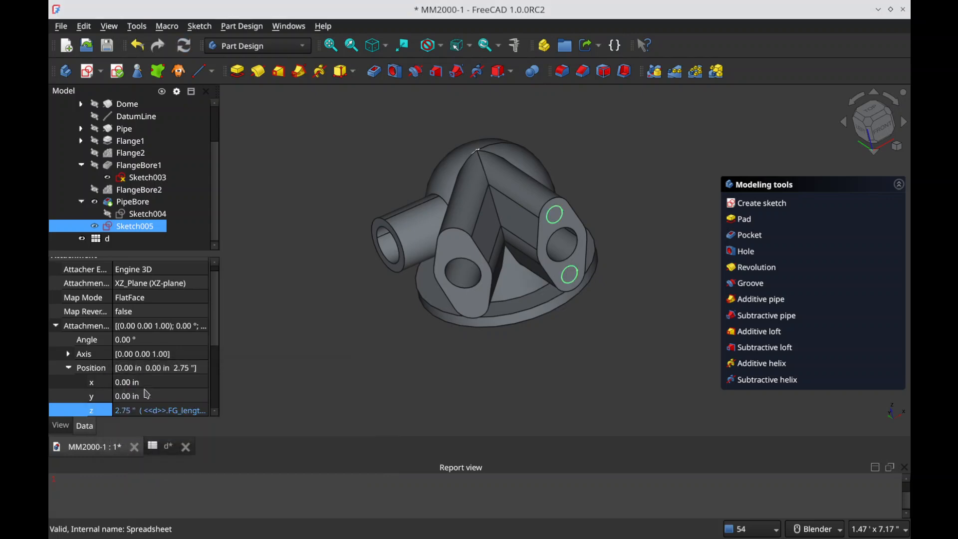
Step: Pocket the two bolt-hole circles of Sketch005 to a length of 1.00 in
click(751, 240)
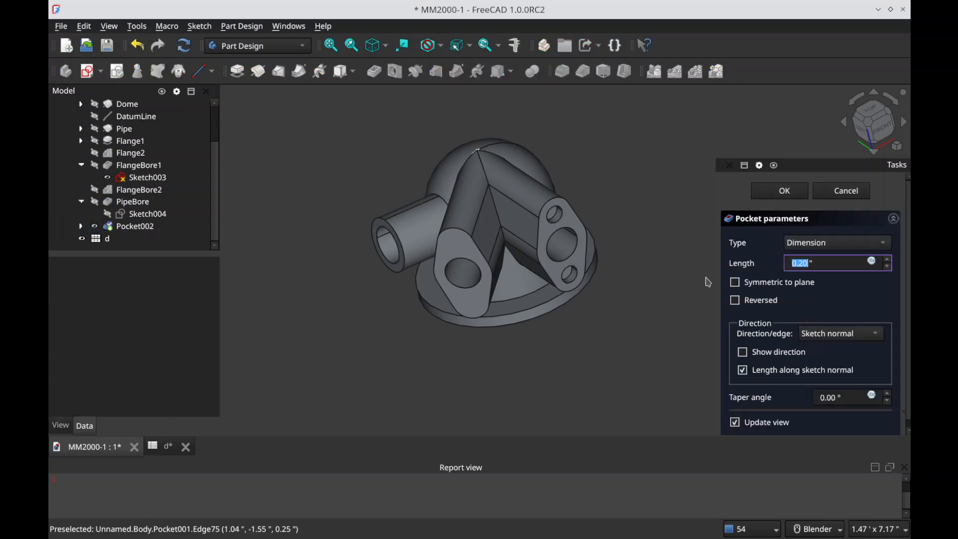
key(equal)
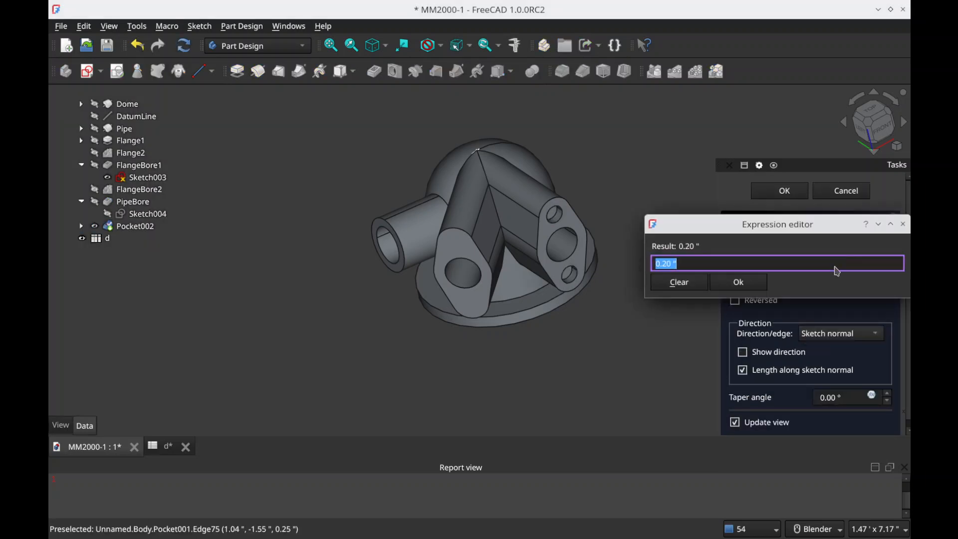
key(Escape)
key(Return)
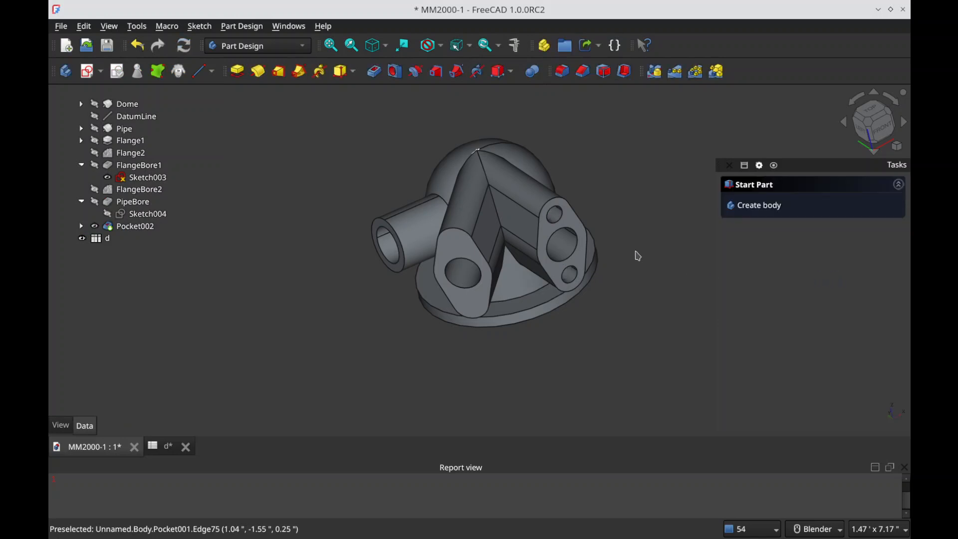
Step: Rename the new bolt-hole pocket as FlangeHoles1
click(133, 238)
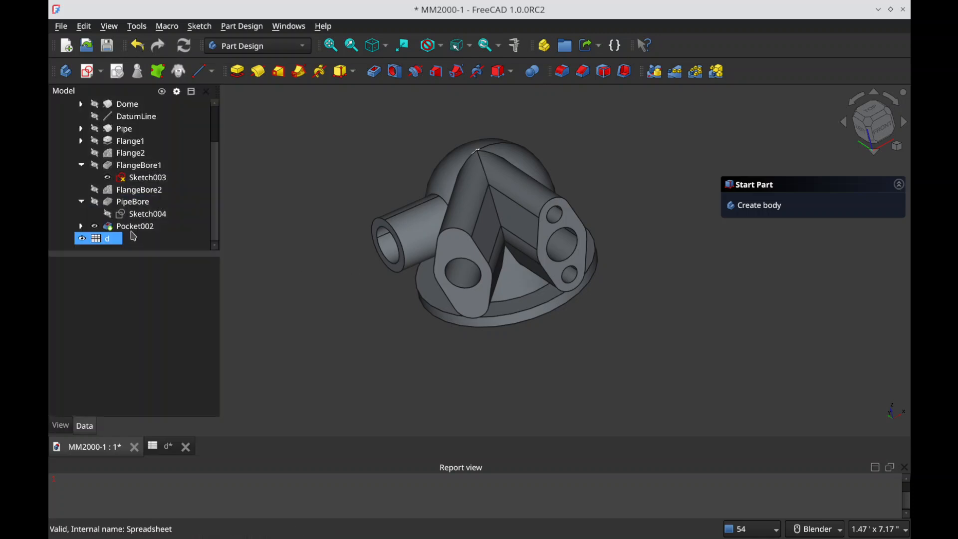
click(136, 226)
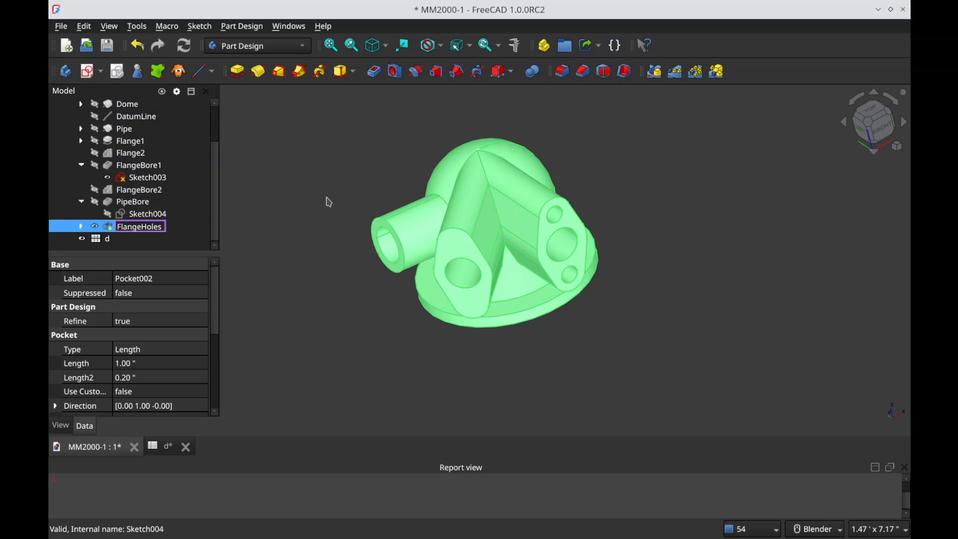
key(Return)
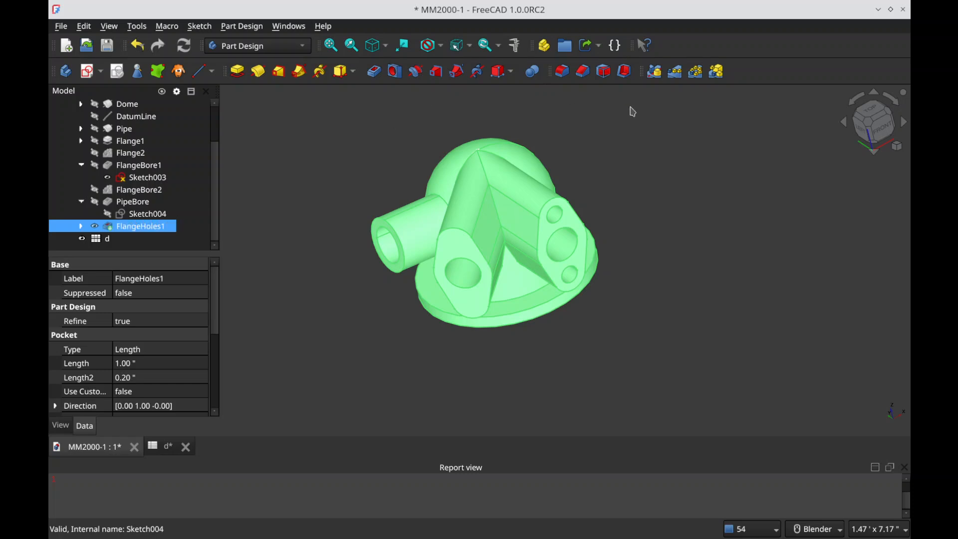
Step: Polar-pattern FlangeHoles1 about the Base Z axis in reverse direction, with an overall angle of 45° and 2 occurrences
click(696, 72)
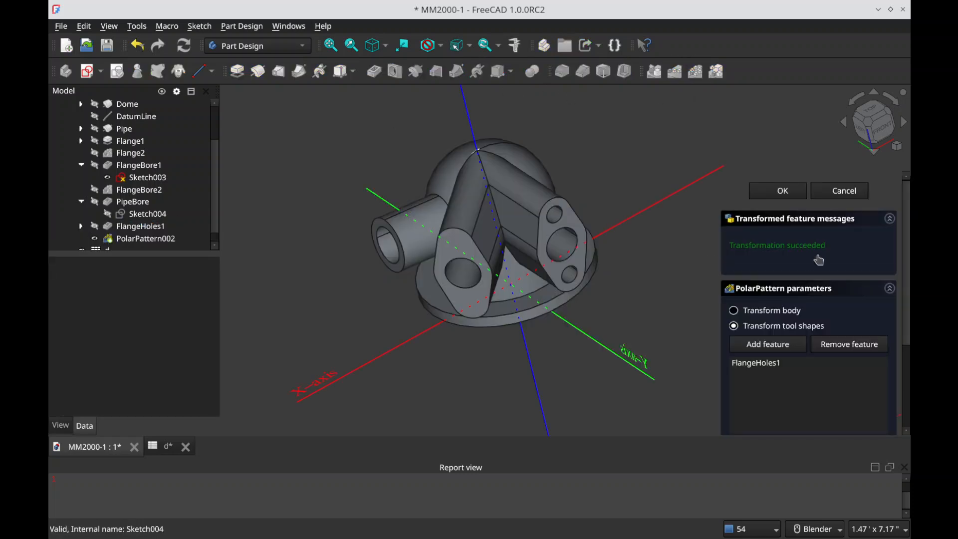
scroll(811, 280, down, 3)
click(853, 319)
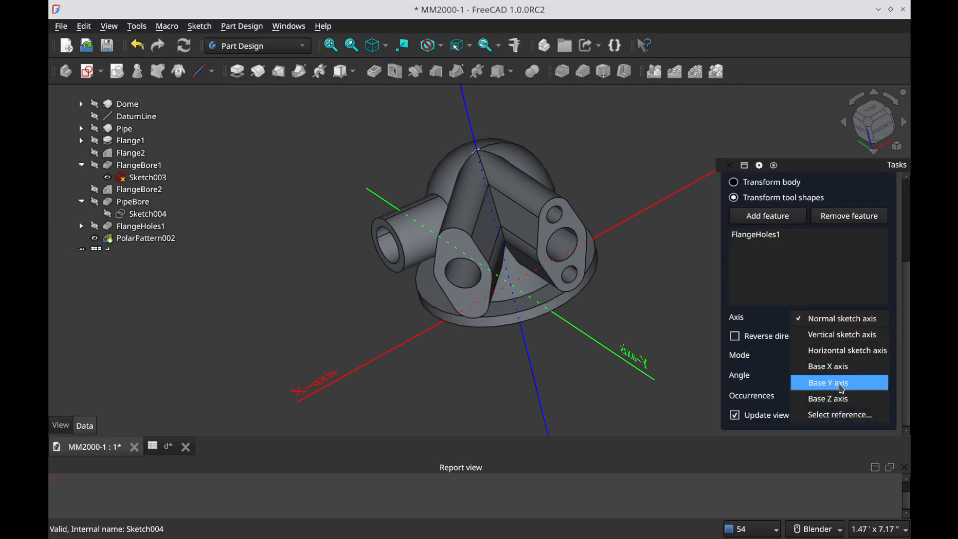
click(838, 398)
click(734, 336)
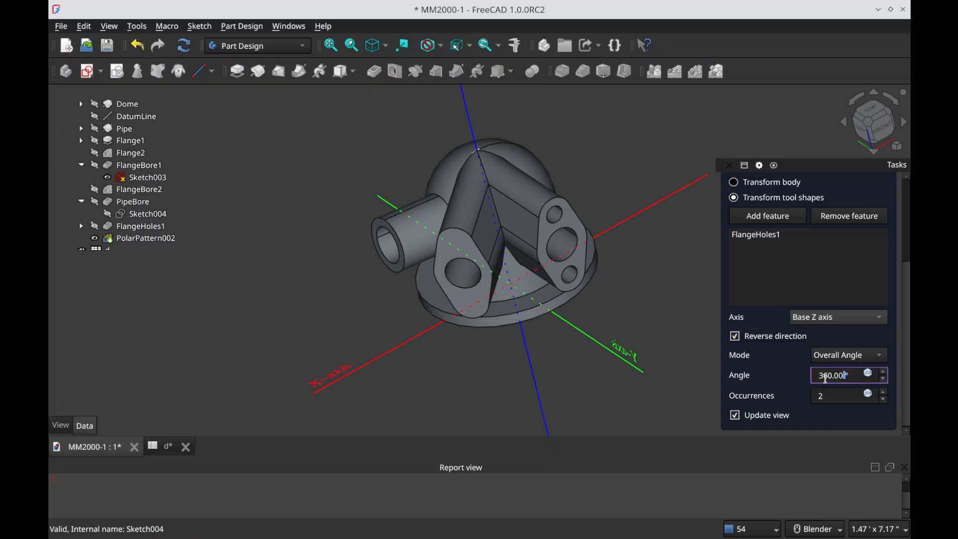
key(Tab)
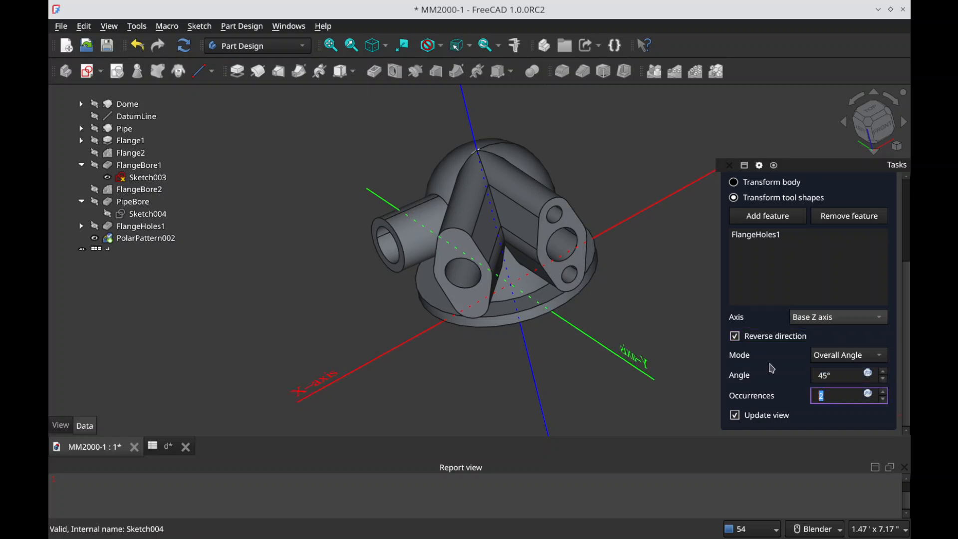
click(773, 342)
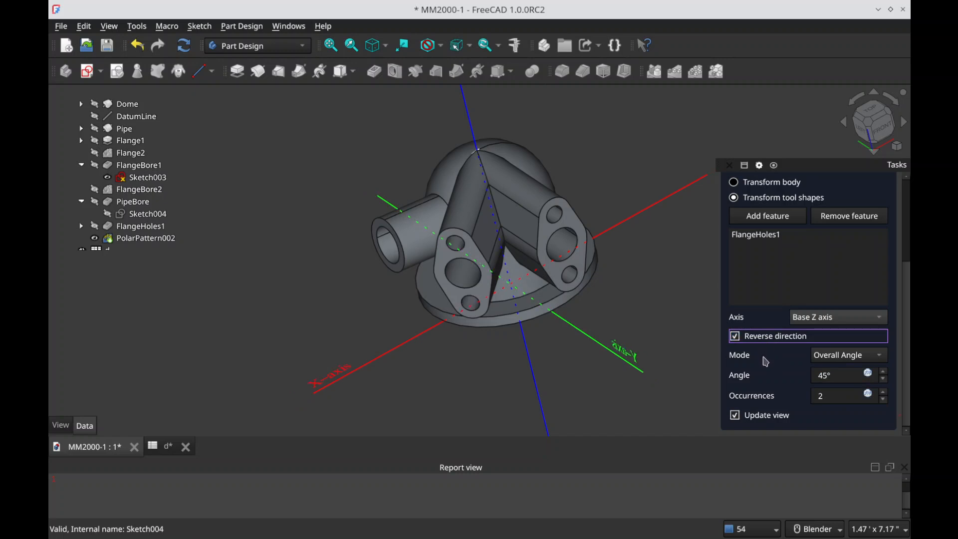
scroll(857, 194, up, 5)
click(781, 176)
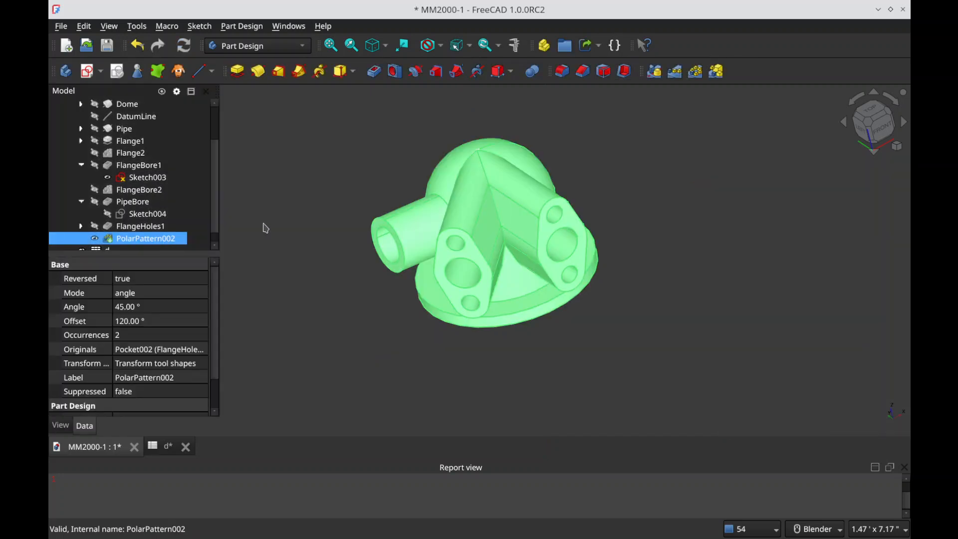
Step: Rename the new polar pattern as FlangeHoles2 and save the document
key(F2)
text(FlangeHoles2)
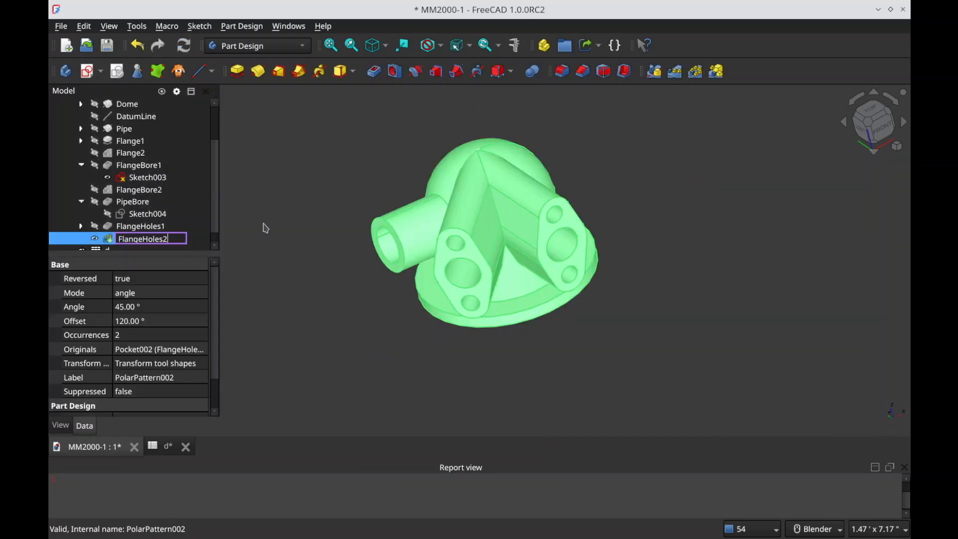
key(Return)
click(325, 228)
middle_drag(478, 270, 516, 240)
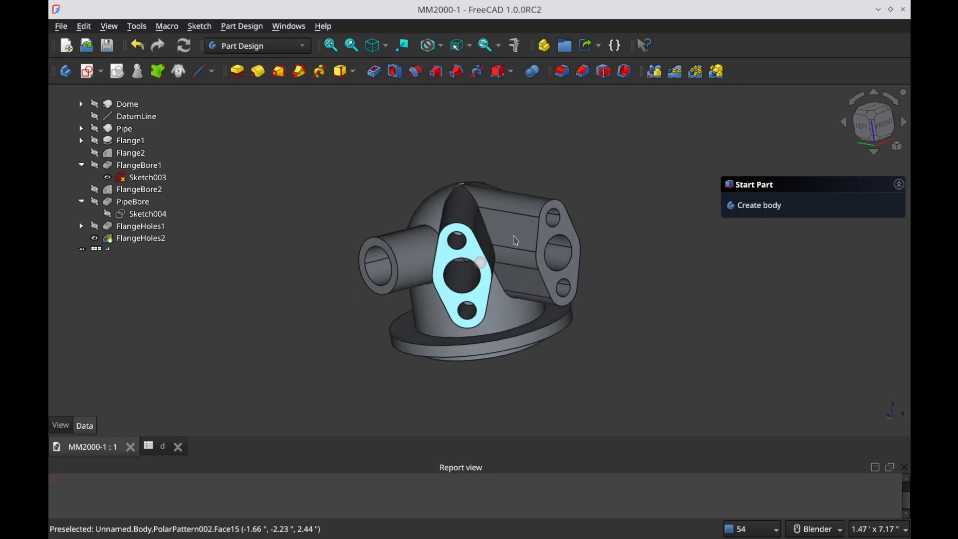
Step: Hide Sketch003, collapse the expanded features and the Body in the model tree, and save the document
click(143, 177)
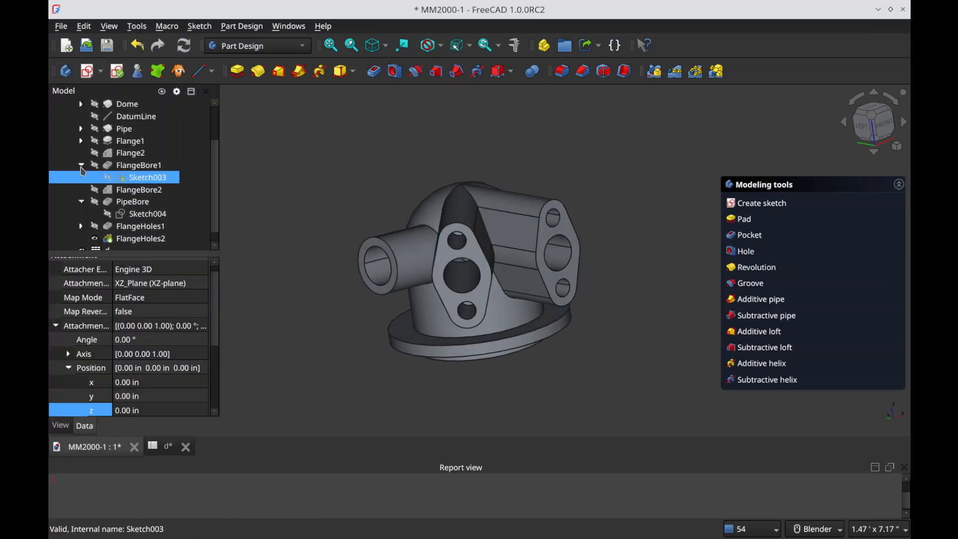
click(82, 166)
click(83, 192)
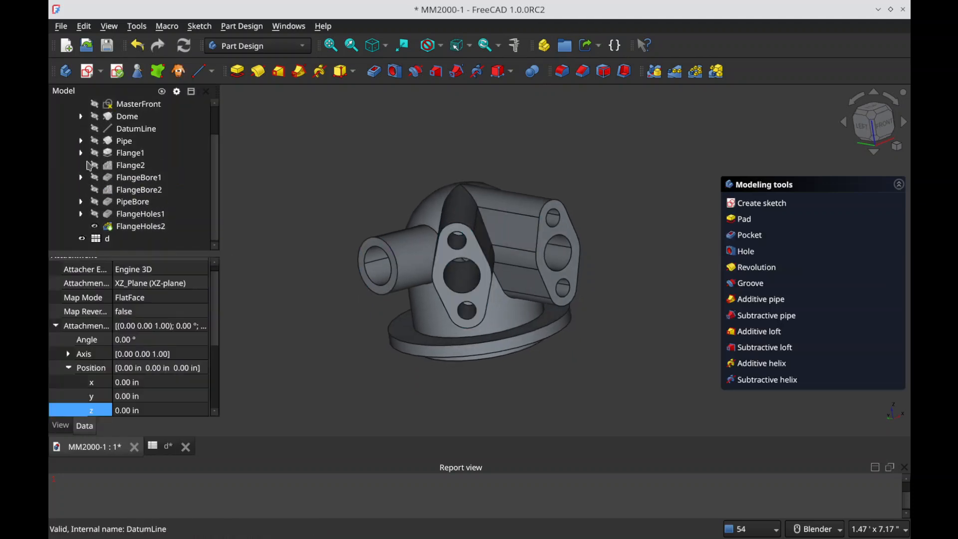
scroll(85, 143, up, 1)
click(109, 116)
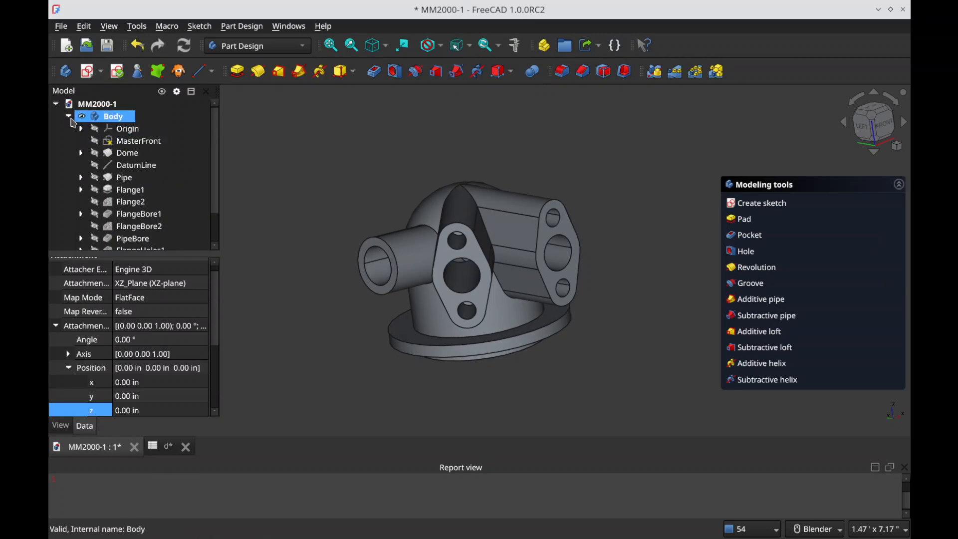
click(67, 116)
click(360, 184)
key(ctrl+s)
Step: Examine the flange holes and the seam where both flange arms meet the dome from several angles
scroll(506, 290, up, 3)
middle_drag(471, 275, 627, 346)
scroll(626, 346, down, 2)
scroll(517, 269, up, 2)
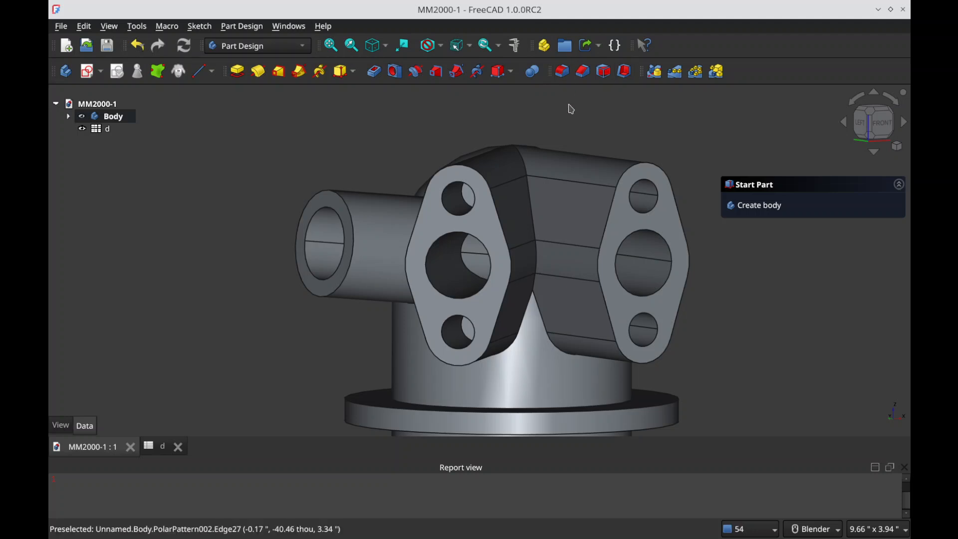
middle_drag(571, 130, 571, 333)
middle_drag(713, 283, 574, 319)
scroll(449, 310, down, 4)
scroll(596, 234, up, 4)
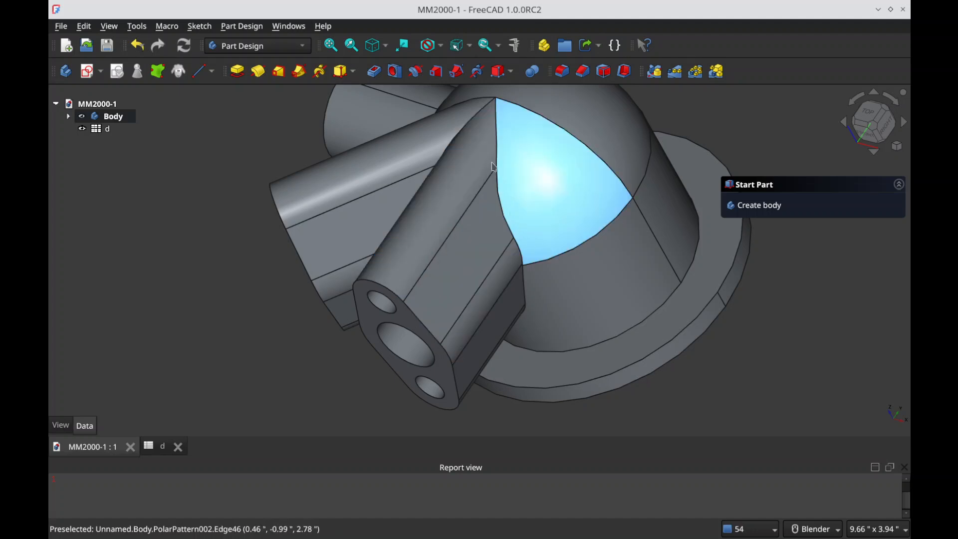
middle_drag(489, 186, 496, 154)
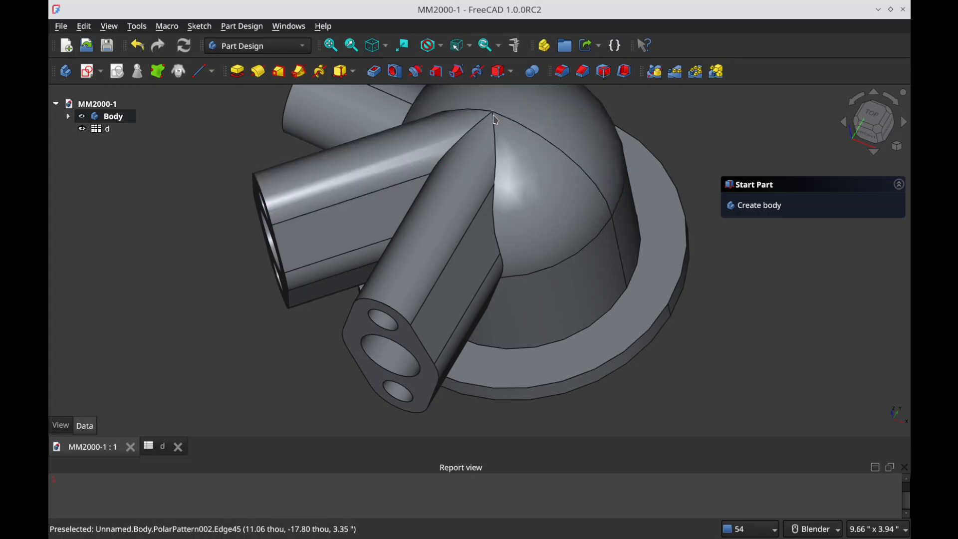
scroll(494, 112, up, 6)
scroll(492, 122, down, 6)
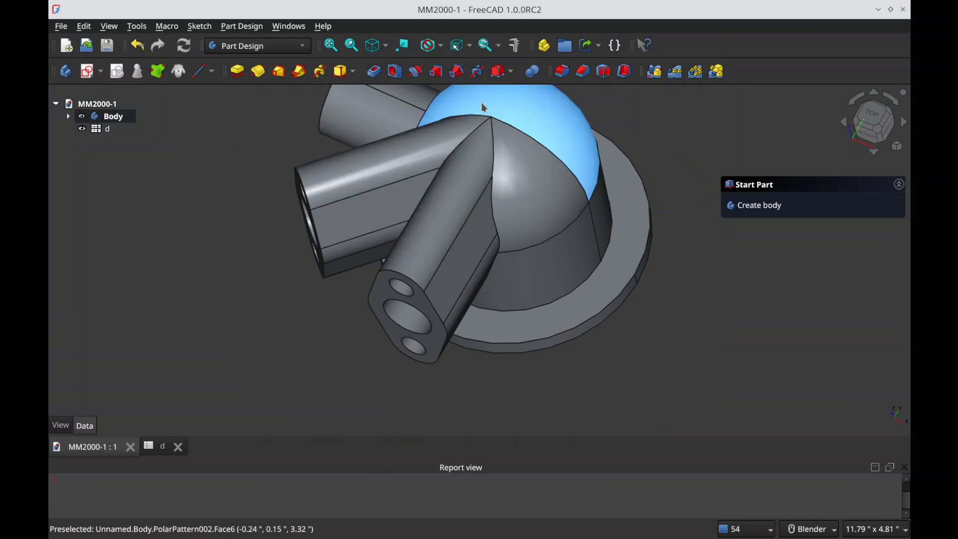
mouse_move(517, 212)
middle_down()
mouse_move(547, 152)
mouse_move(536, 143)
middle_up()
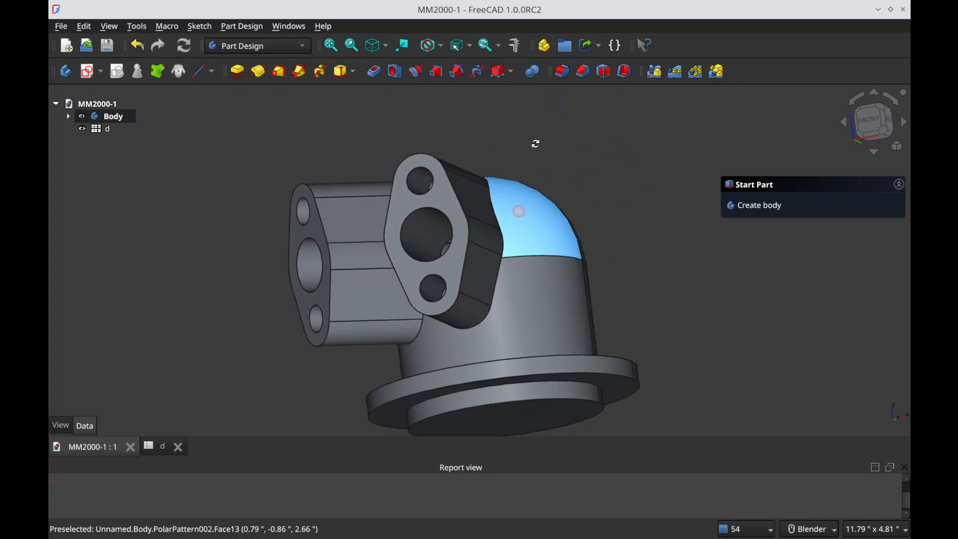
Step: Try to fillet the edge where the right-hand flange arm meets the dome at the default radius, and remove that edge from the selection
scroll(504, 264, up, 3)
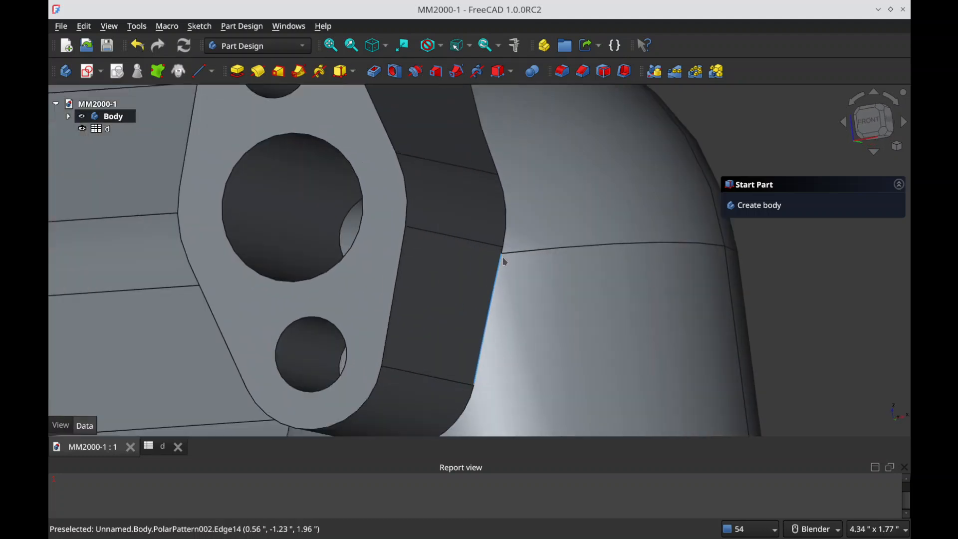
scroll(501, 262, down, 3)
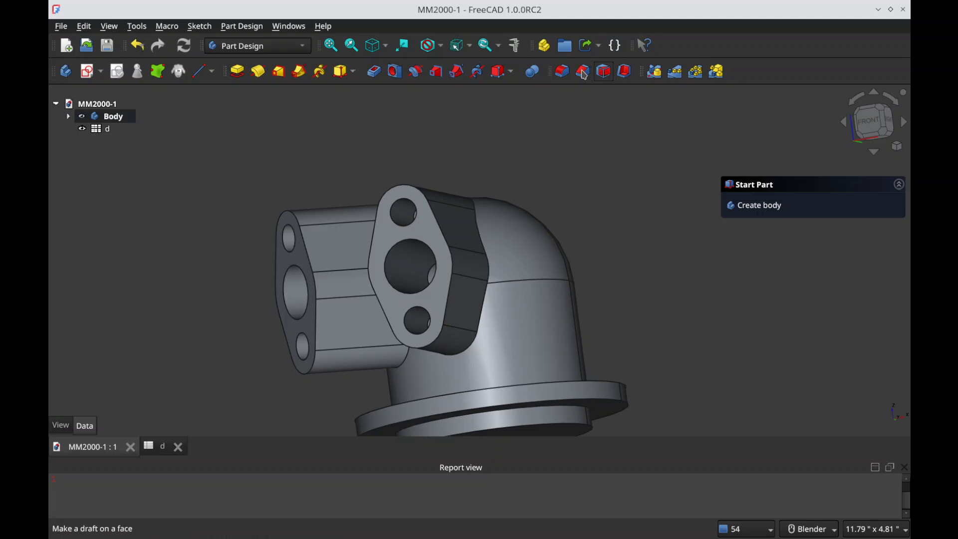
click(562, 71)
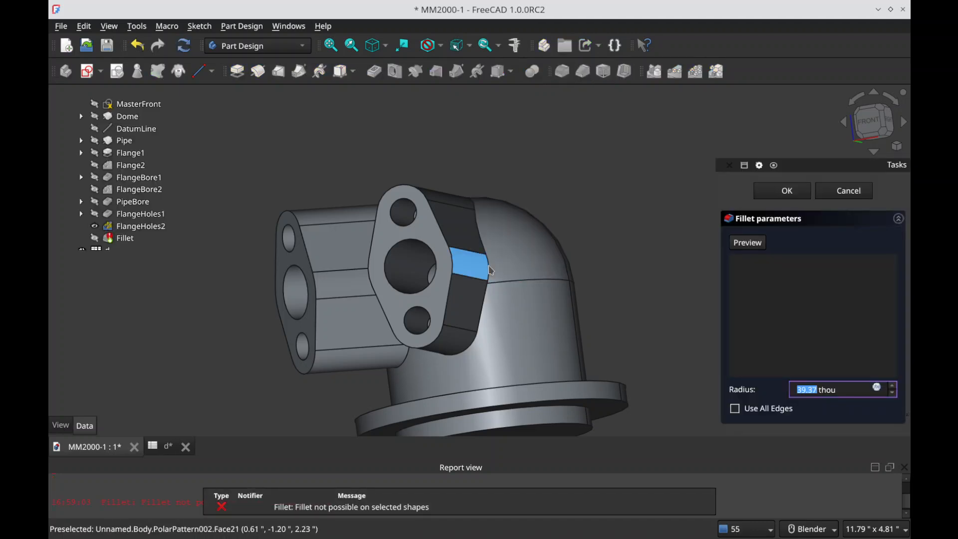
click(508, 289)
click(748, 242)
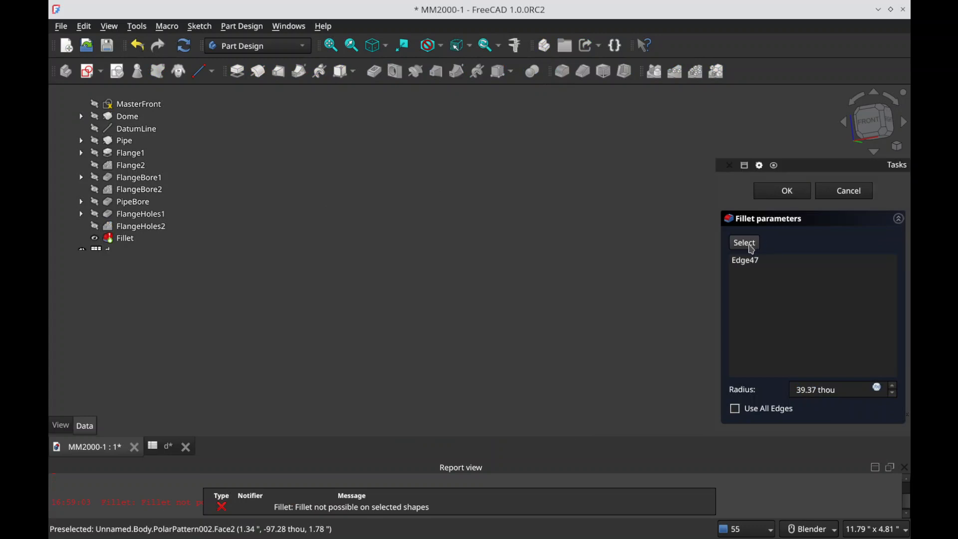
click(748, 243)
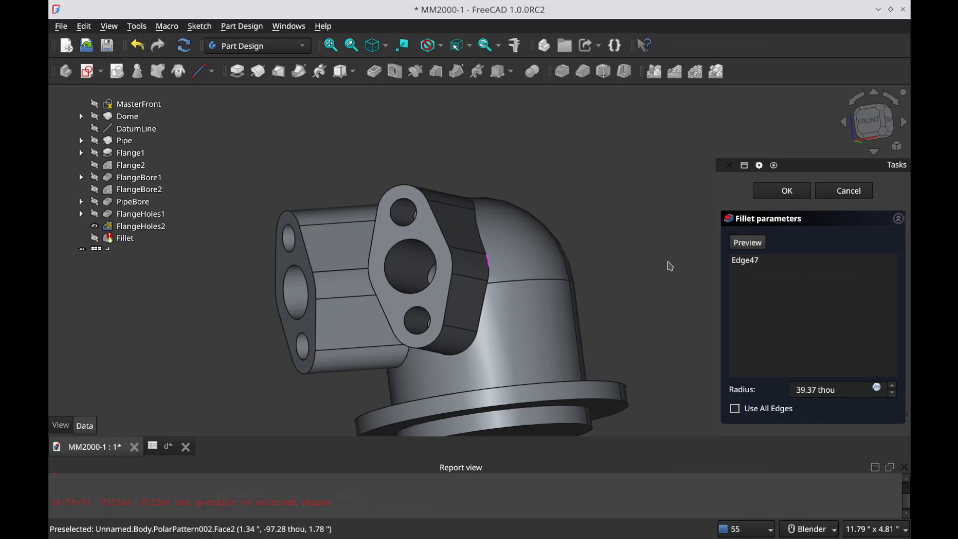
click(759, 260)
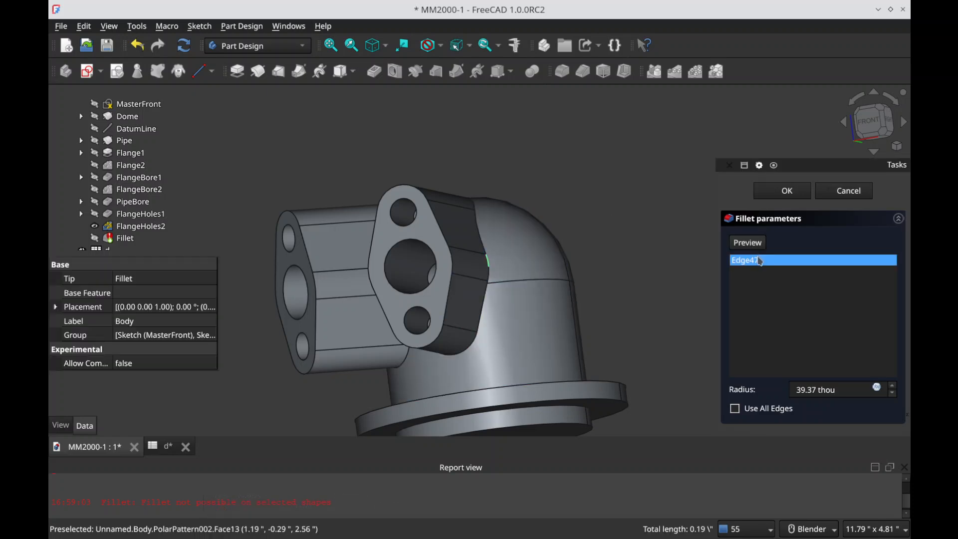
key(Delete)
Step: Try to fillet the inner edge where the two flange arms meet, at the default radius
middle_drag(473, 278, 334, 237)
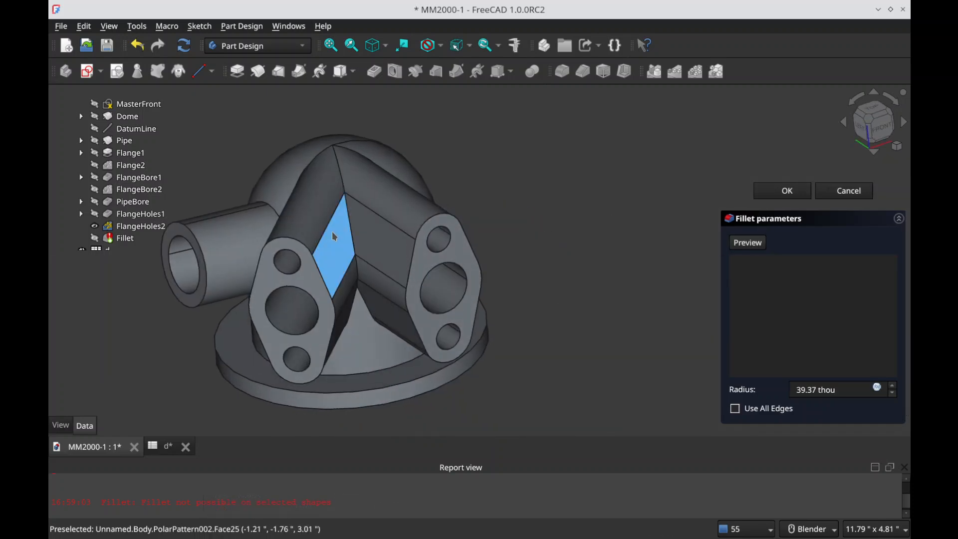
click(354, 238)
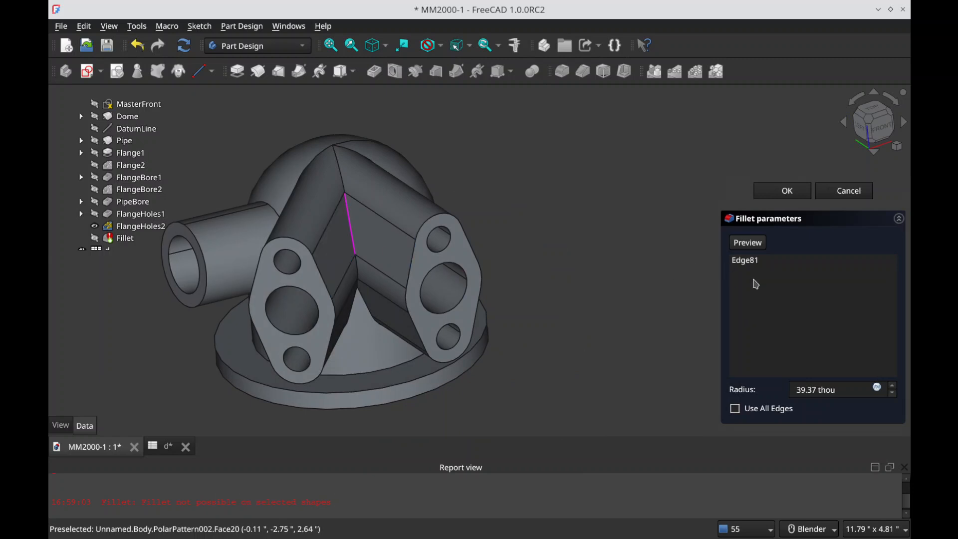
click(748, 243)
click(748, 243)
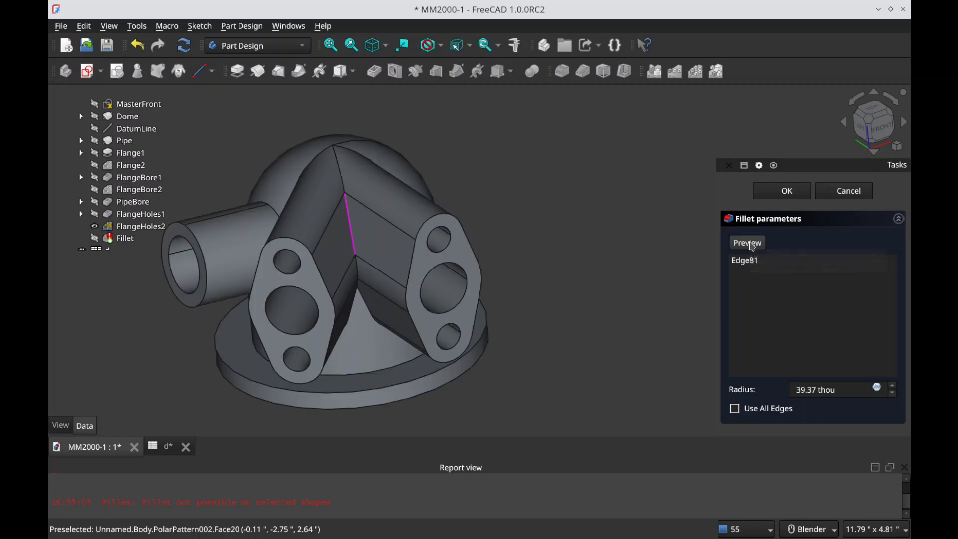
click(857, 193)
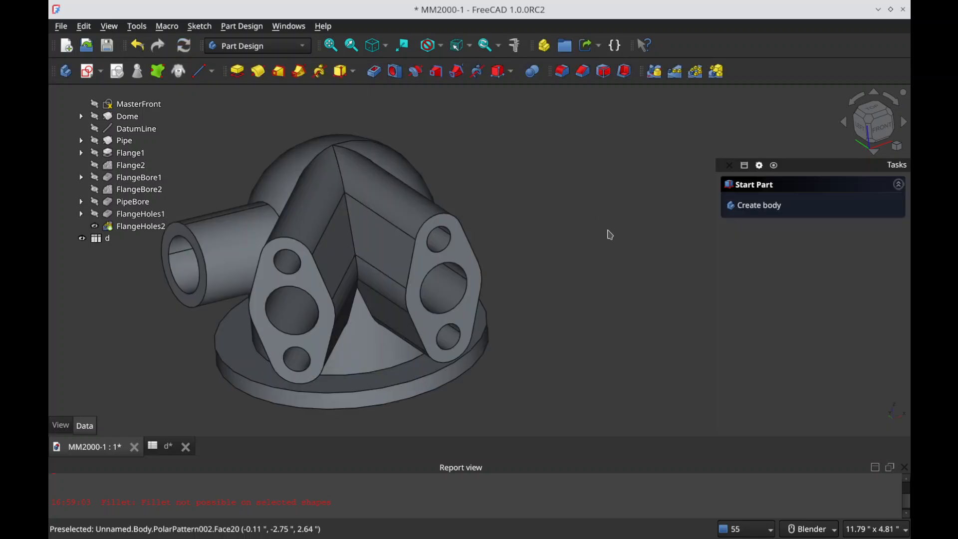
click(351, 231)
click(562, 71)
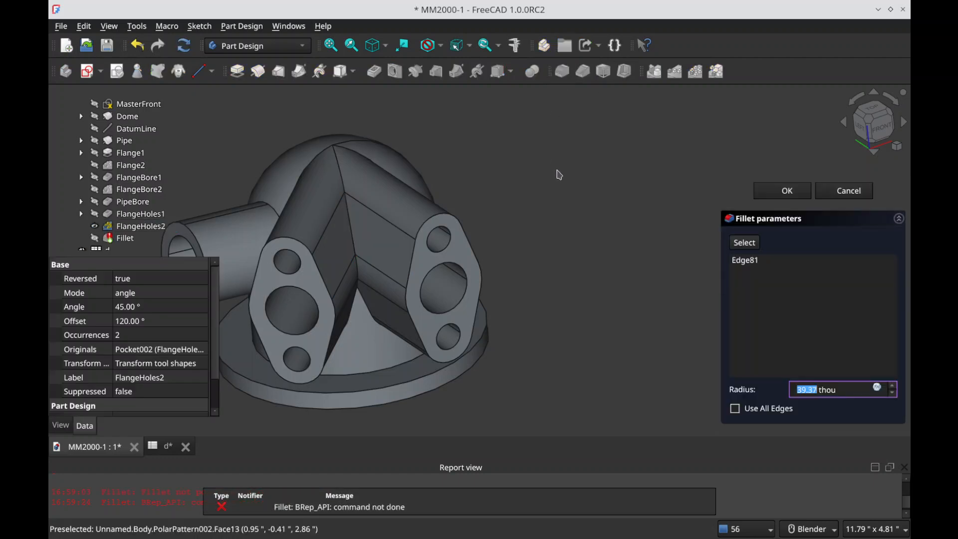
click(798, 190)
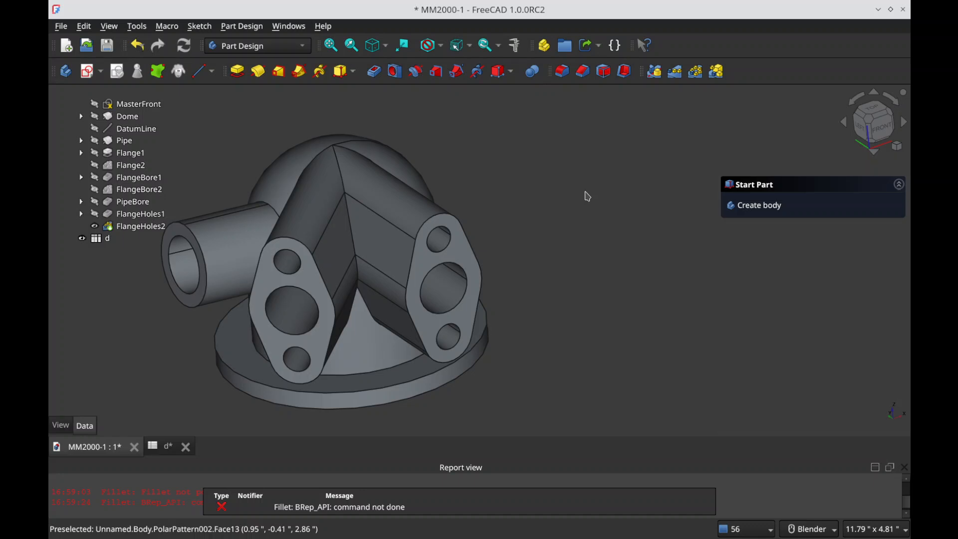
Step: Save the document
scroll(283, 279, up, 1)
middle_drag(283, 279, 257, 242)
scroll(287, 219, down, 3)
key(ctrl+s)
Step: Show the MasterFront sketch over the solid
middle_drag(377, 297, 347, 247)
mouse_move(422, 323)
middle_down()
mouse_move(425, 234)
mouse_move(430, 288)
mouse_move(420, 327)
middle_up()
mouse_move(120, 207)
scroll(128, 201, up, 1)
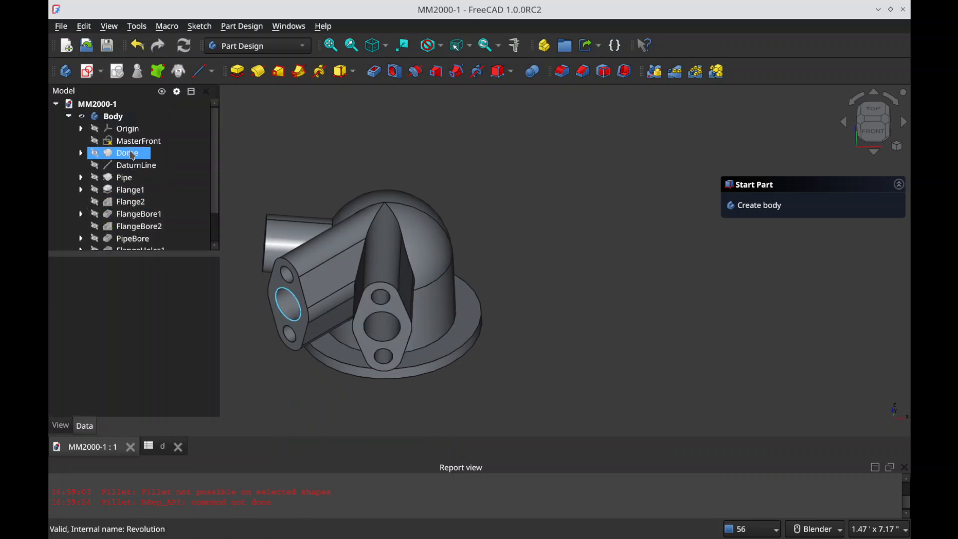
click(139, 141)
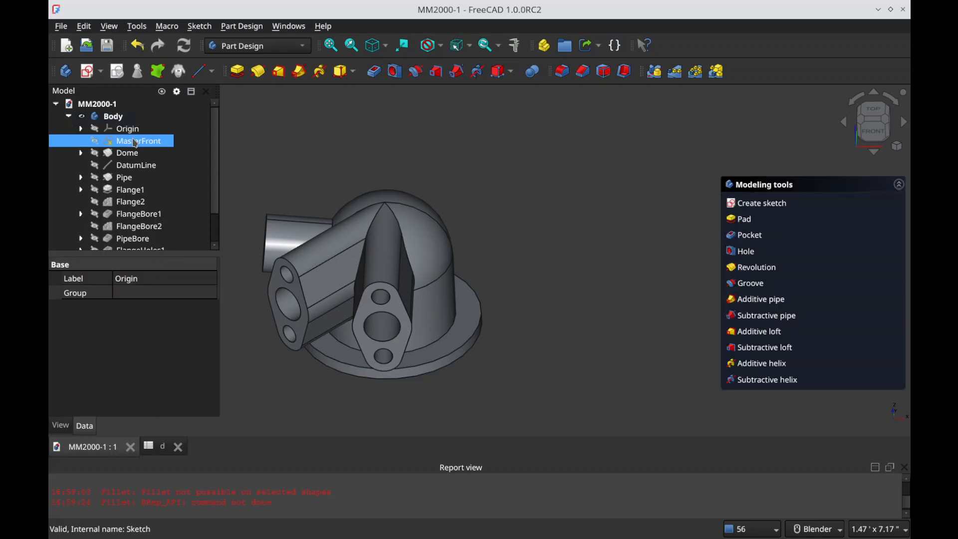
key(space)
click(179, 203)
Step: Hide the FlangeHoles2 solid and save the document
mouse_move(119, 152)
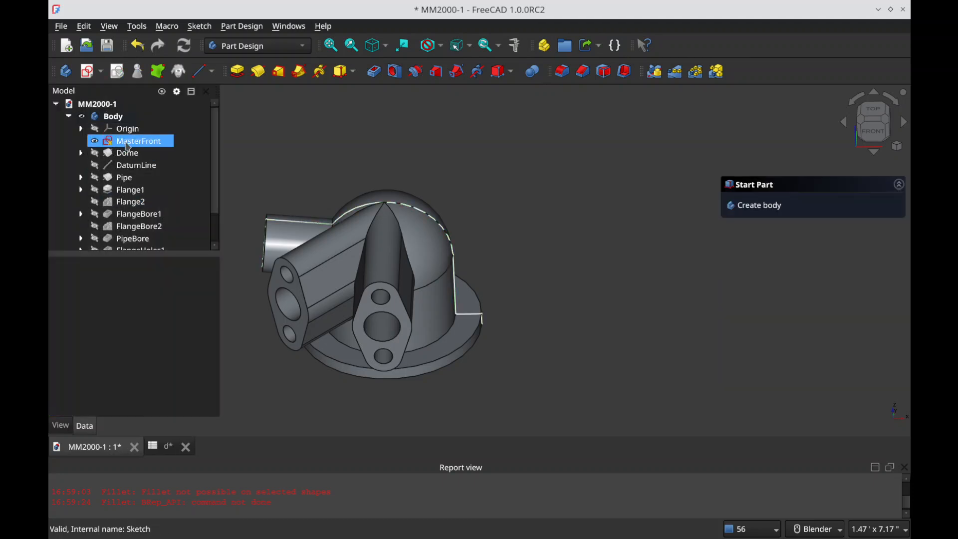
scroll(142, 174, down, 1)
click(135, 226)
key(space)
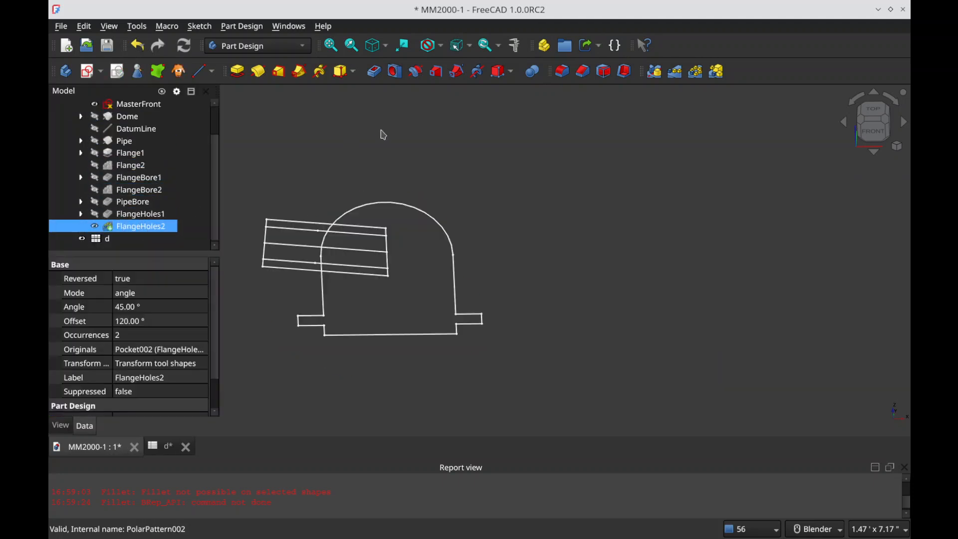
key(ctrl+s)
Step: Create a sketch on the XZ plane and reference MasterFront's dome arc and right wall segments as external geometry
mouse_move(374, 274)
middle_down()
mouse_move(397, 259)
mouse_move(391, 200)
middle_up()
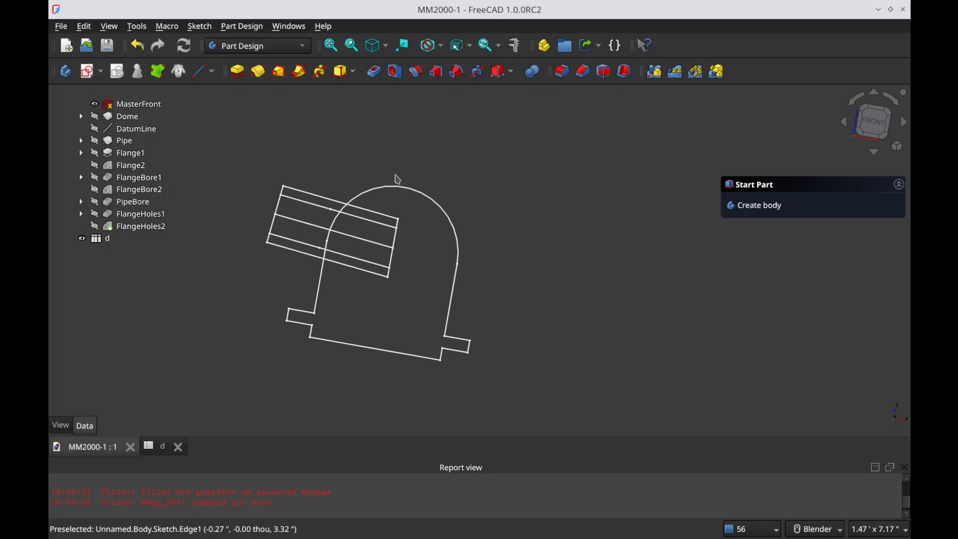
middle_drag(396, 203, 402, 249)
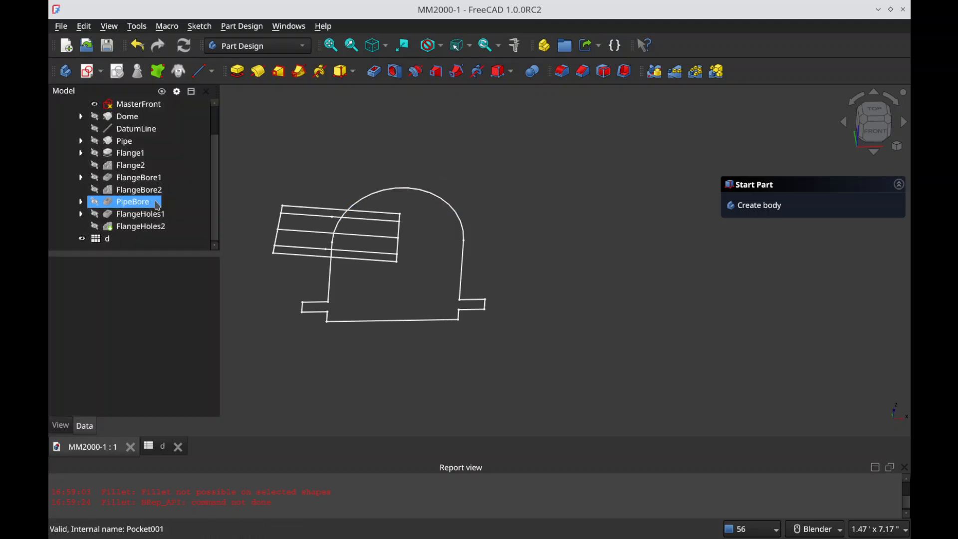
click(92, 78)
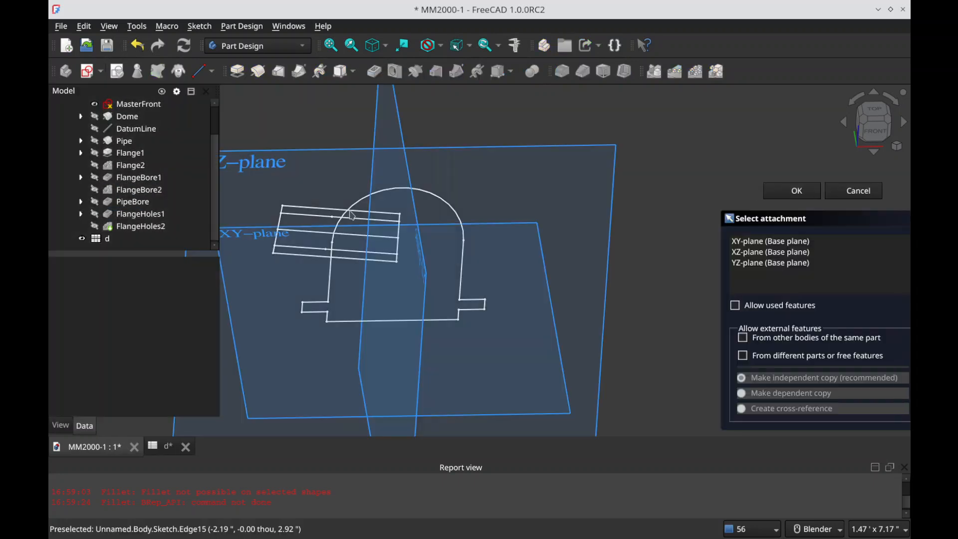
click(404, 102)
key(g)
key(x)
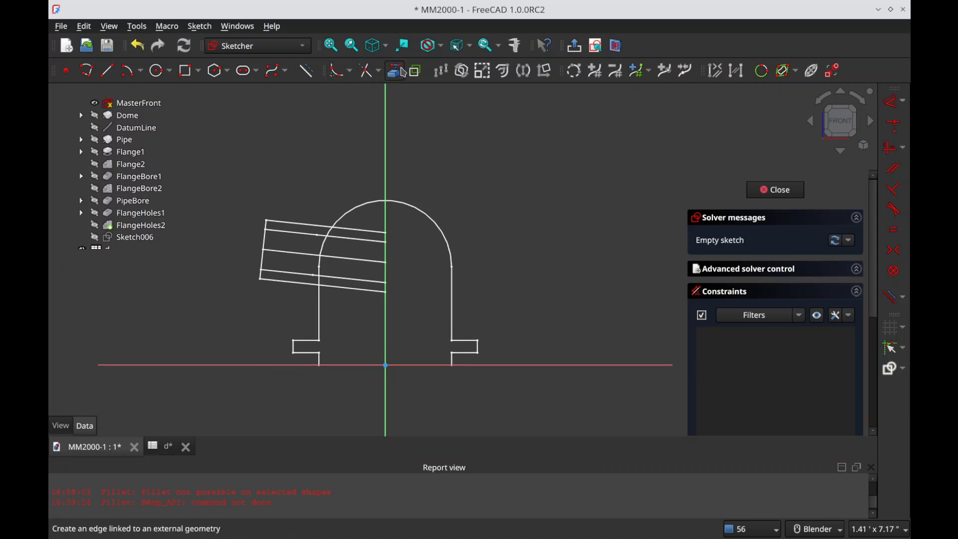
click(439, 222)
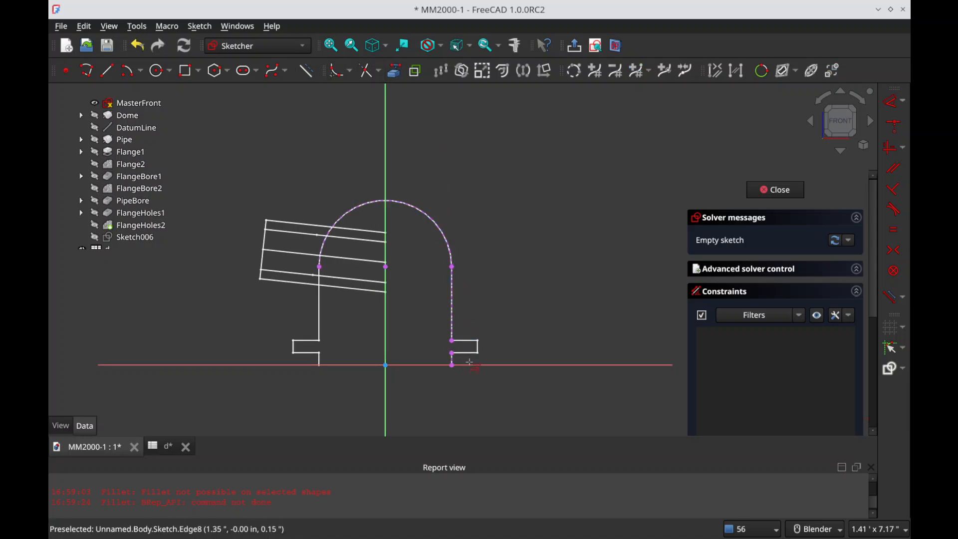
Step: Draw three short wall-thickness lines inward from the outline: horizontal at the wall's base, horizontal at the arc's right end, and vertical at the dome's apex
click(108, 72)
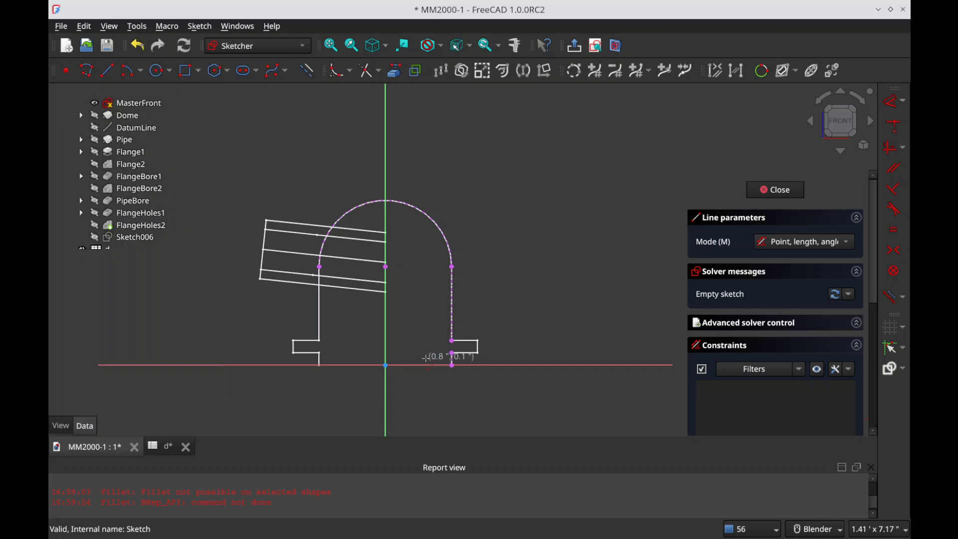
click(450, 363)
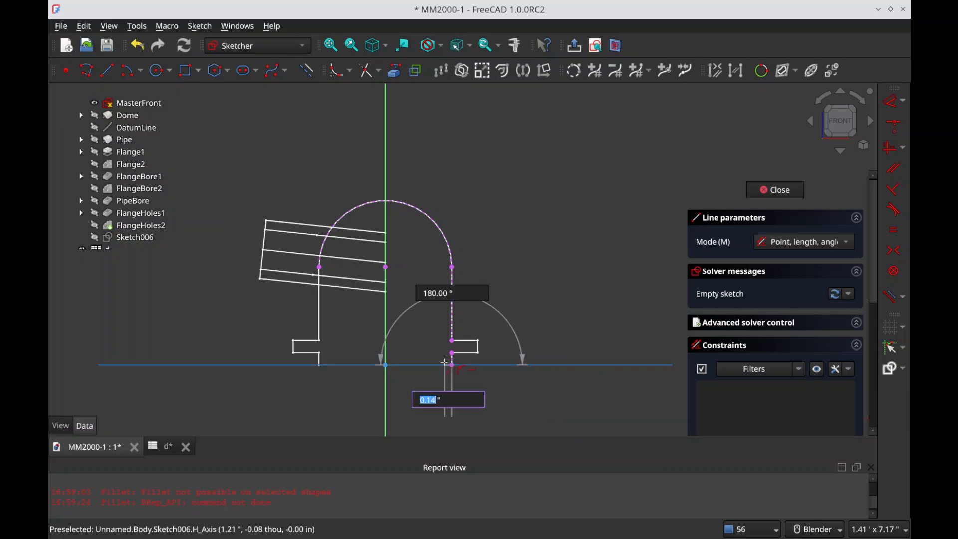
click(443, 362)
click(452, 266)
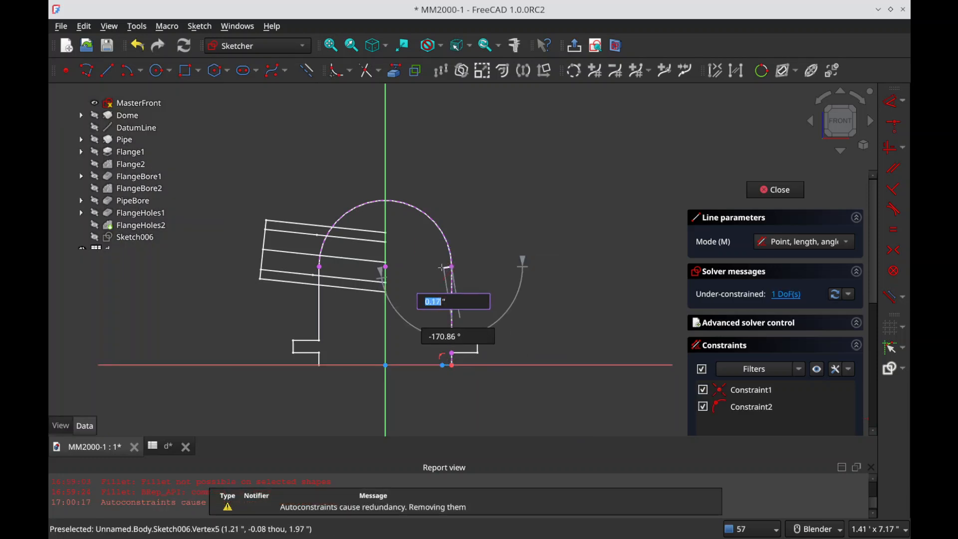
click(443, 266)
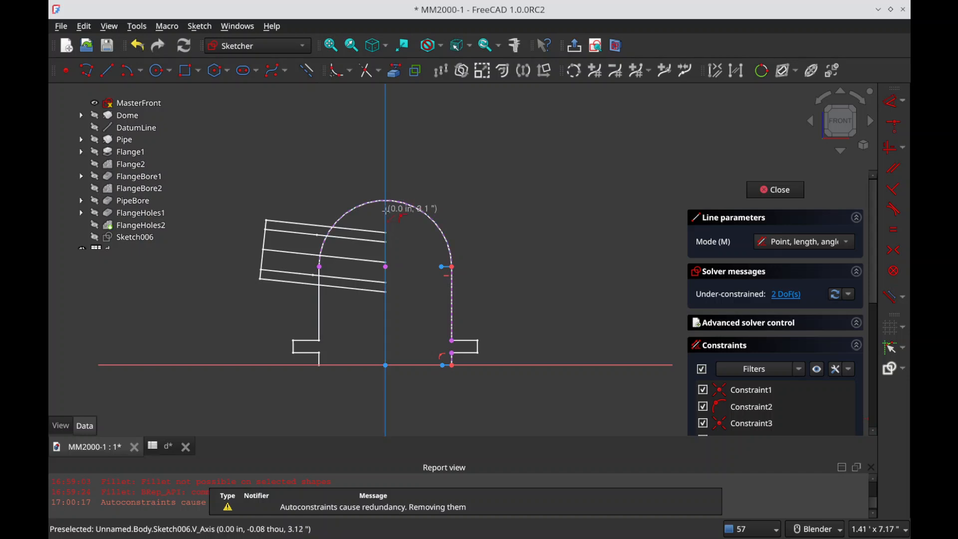
click(386, 210)
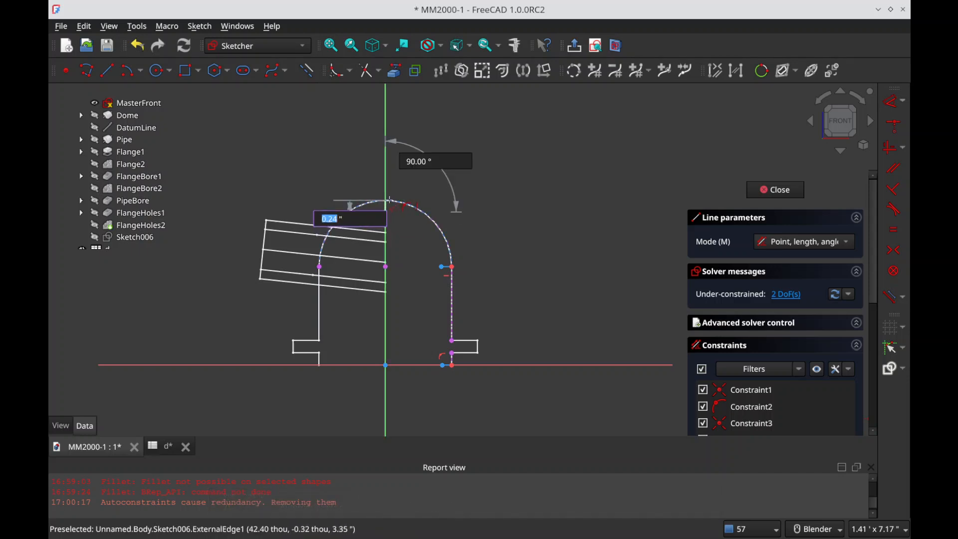
click(388, 200)
scroll(428, 266, up, 1)
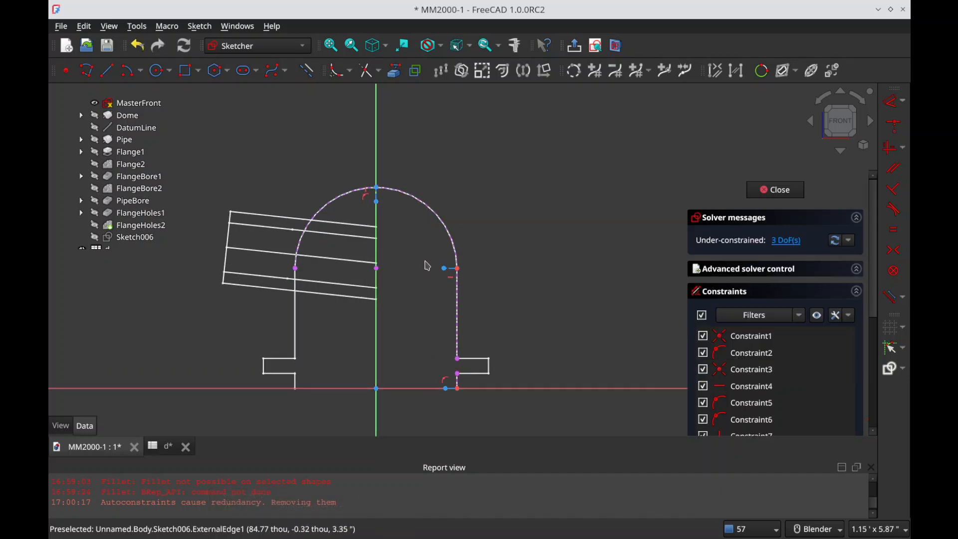
Step: Constrain the three short wall-thickness lines to equal length
click(376, 195)
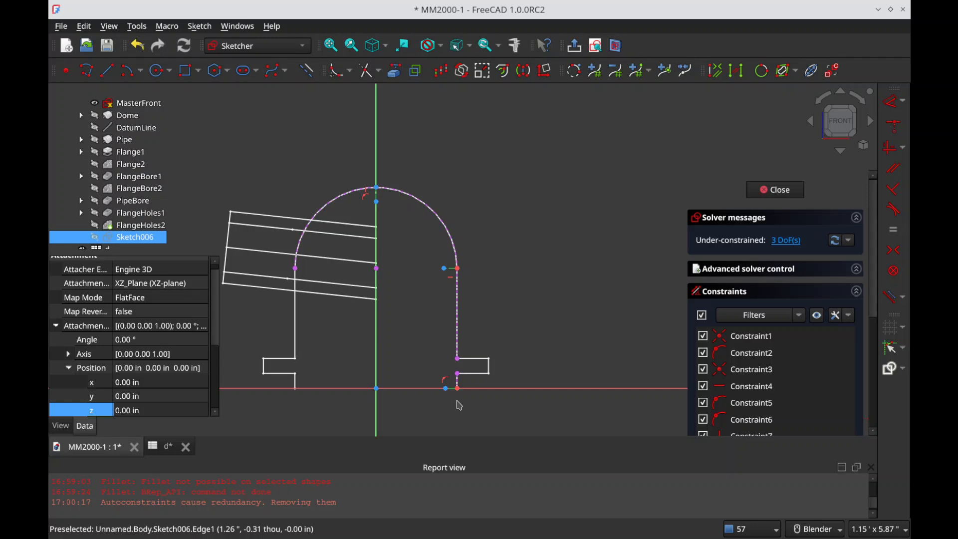
key(e)
click(453, 401)
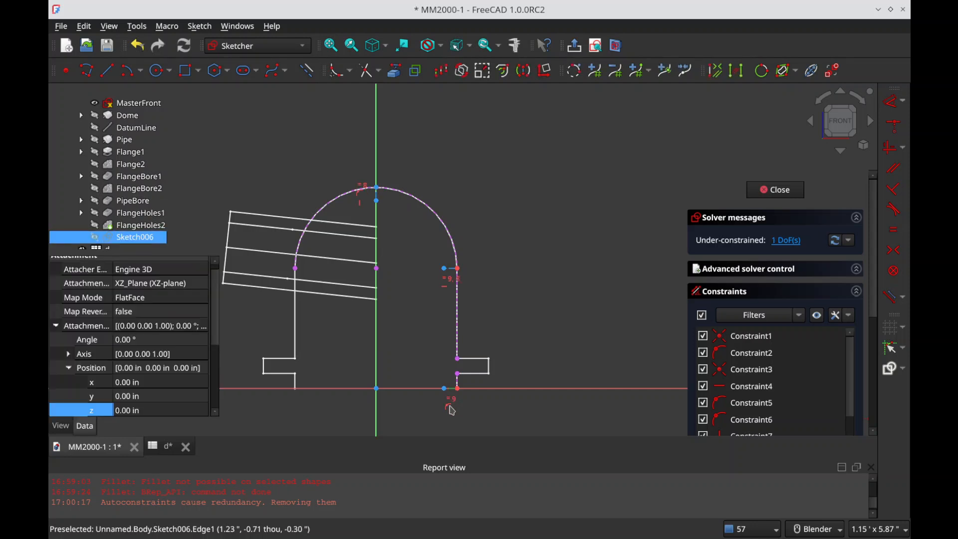
Step: Dimension the base thickness line to 0.25 in through an expression that references the d spreadsheet
key(d)
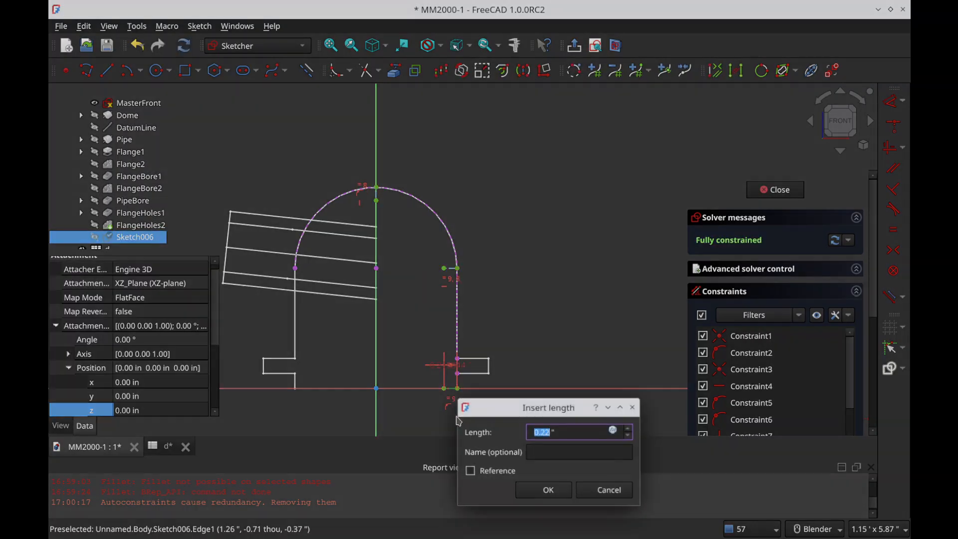
key(equal)
text(d>>.DM_)
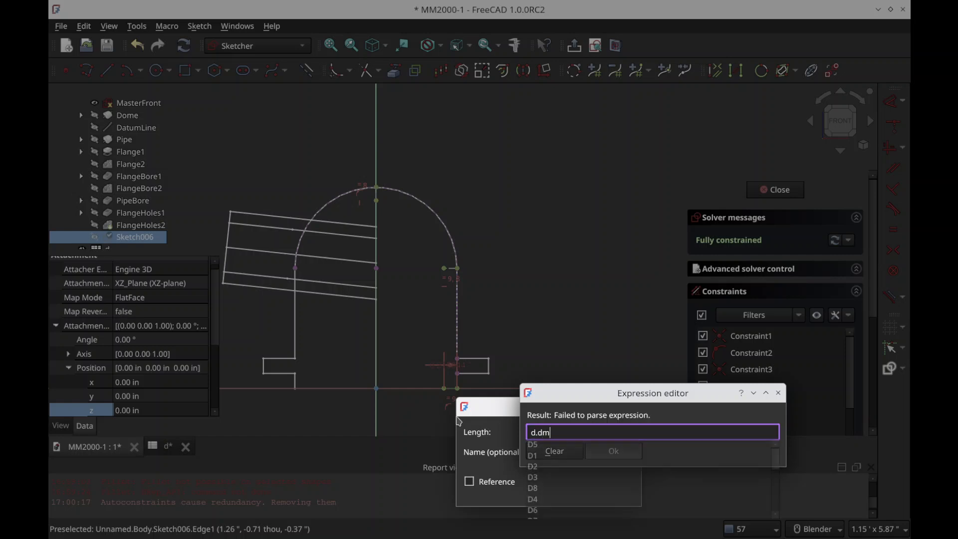
key(Down)
key(Down)
key(Return)
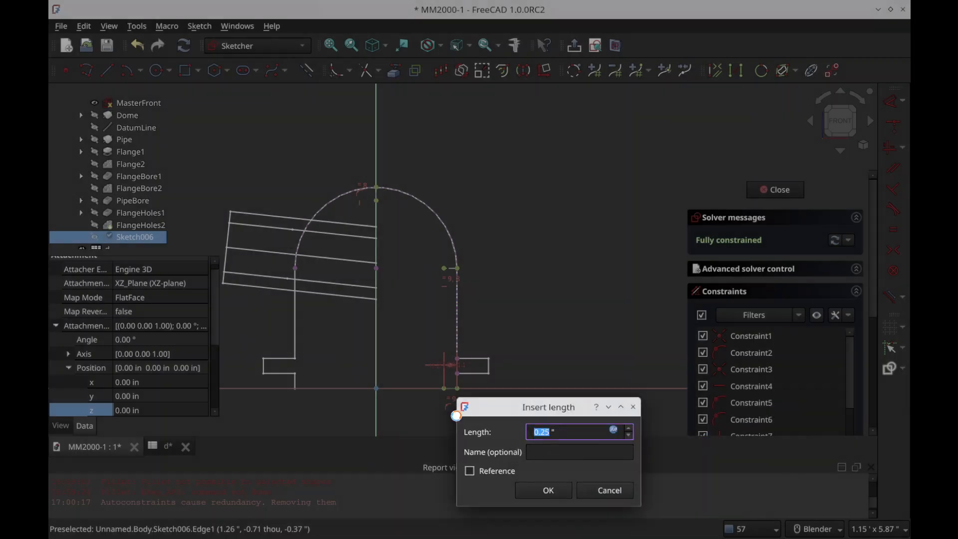
key(Return)
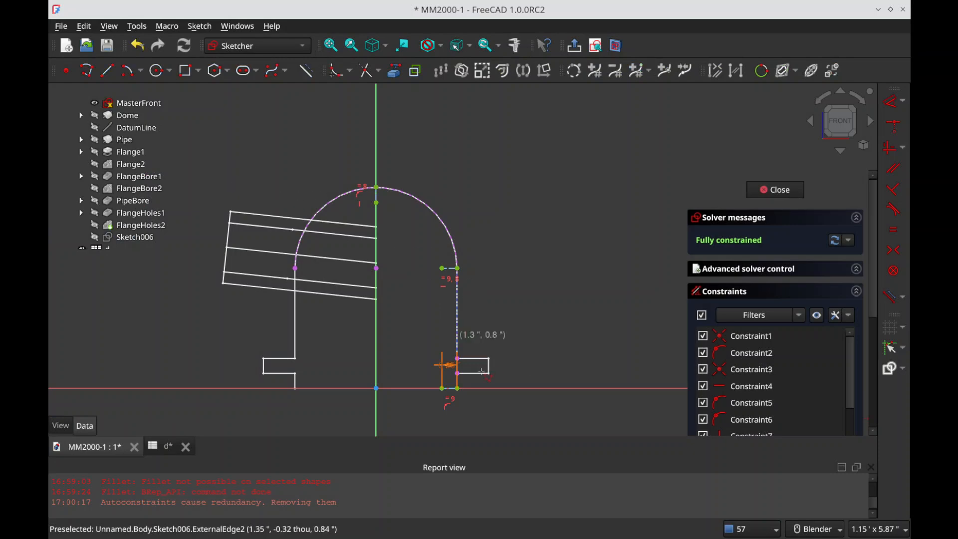
Step: Draw the closed cavity profile with an inner vertical wall, a tangent arc to the apex line, the centre axis and a base line
click(442, 389)
click(443, 268)
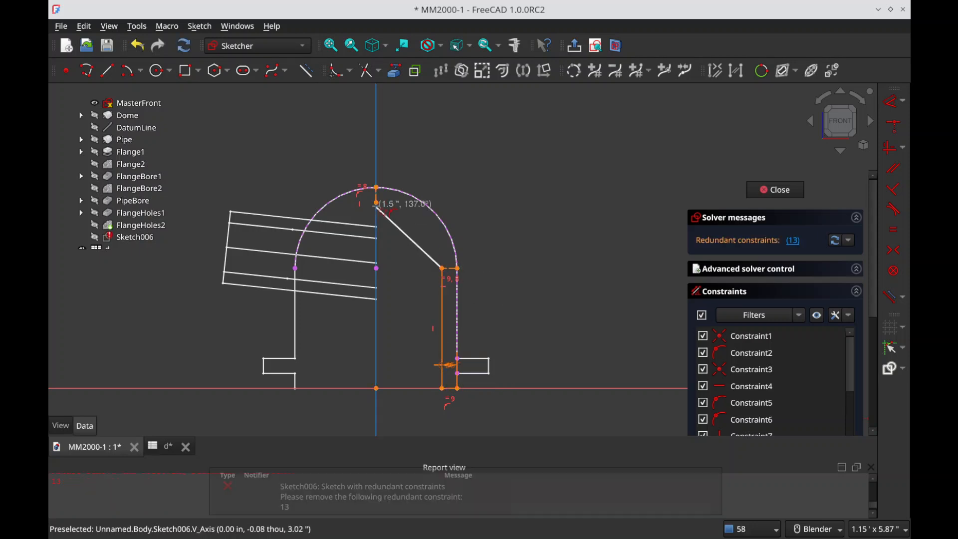
key(m)
key(m)
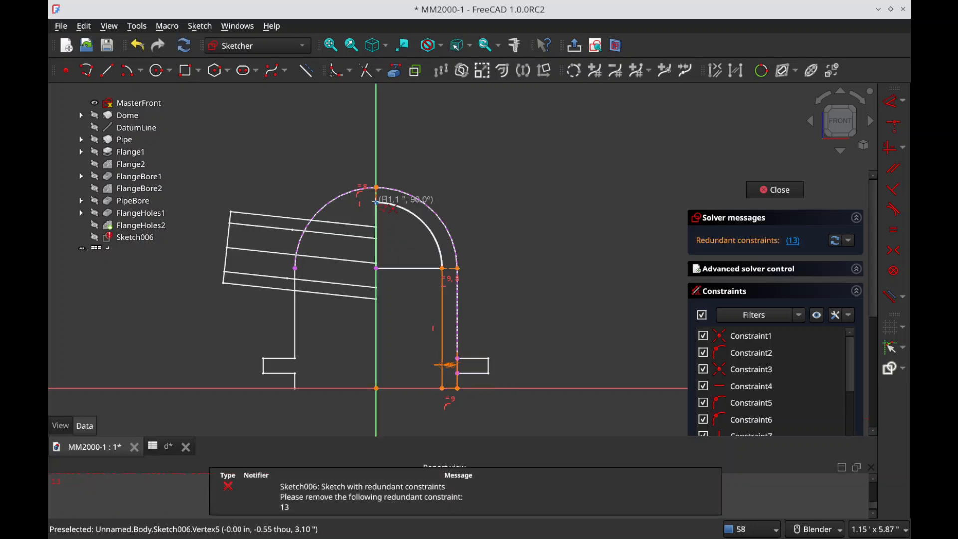
click(377, 202)
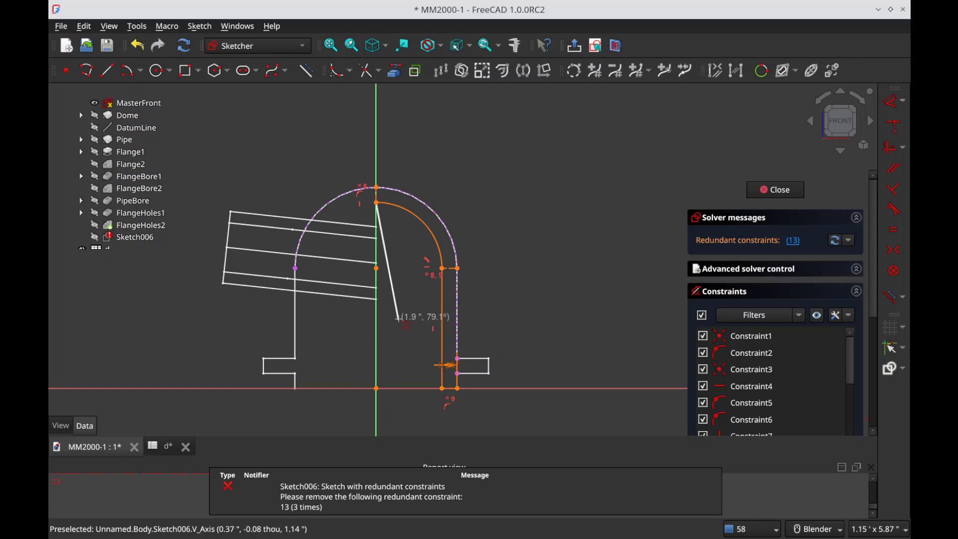
click(377, 388)
click(443, 388)
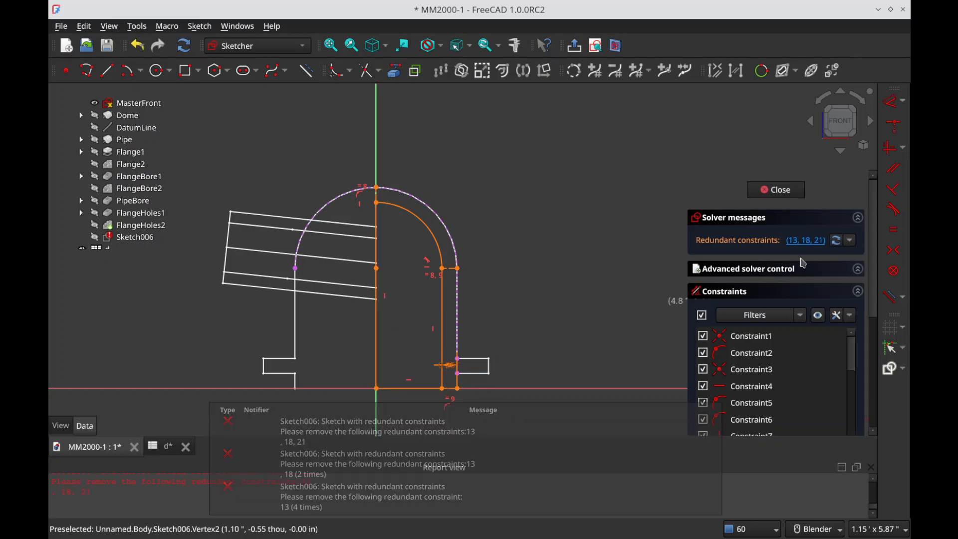
Step: Delete the redundant constraints from the cavity sketch and close it
click(802, 242)
key(Delete)
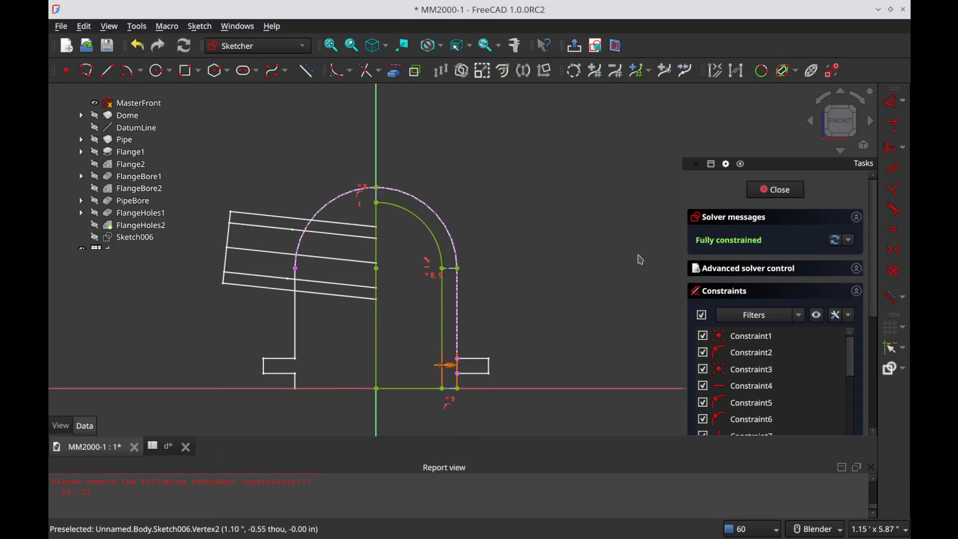
scroll(534, 257, down, 2)
key(Escape)
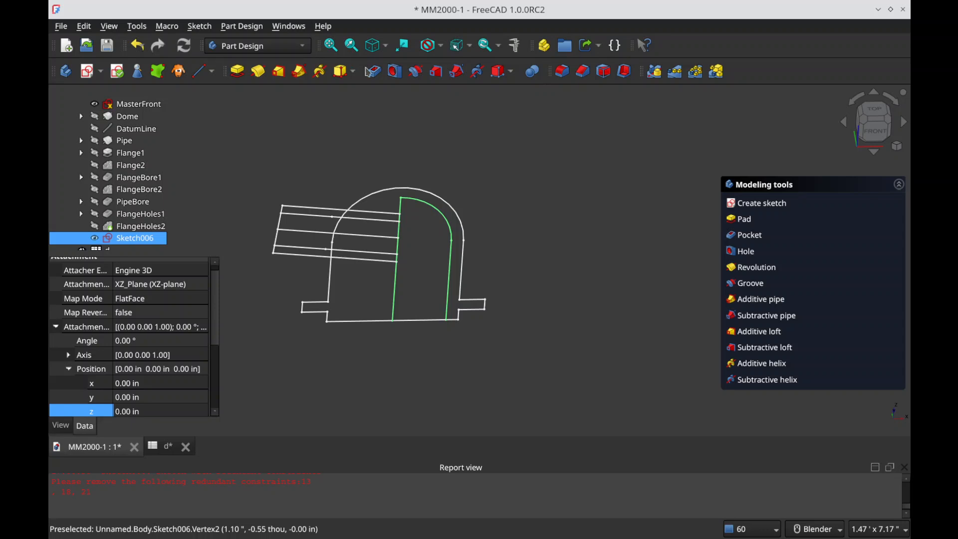
Step: Cut the dome's cavity with a 360° Groove of the profile about the vertical sketch axis
click(415, 71)
mouse_move(449, 185)
middle_down()
mouse_move(466, 139)
mouse_move(516, 176)
mouse_move(504, 192)
middle_up()
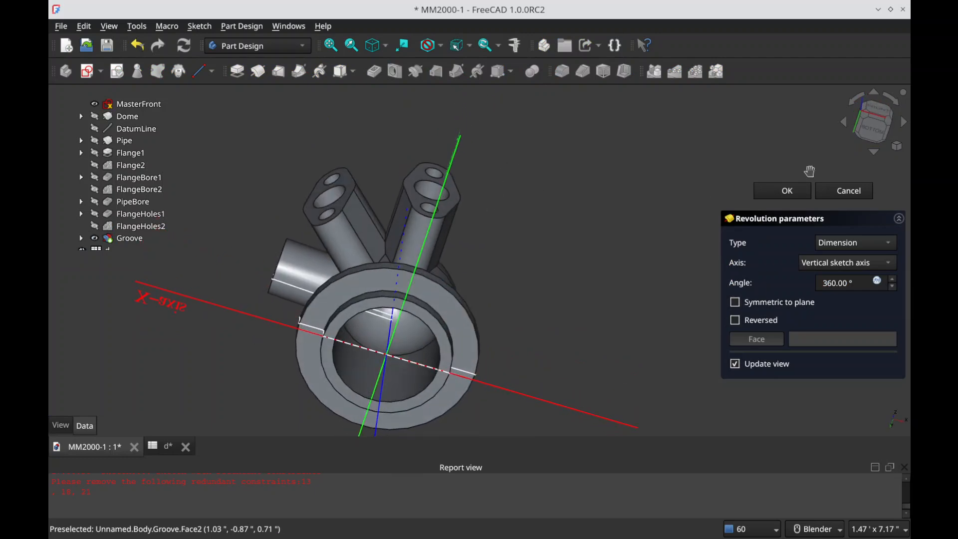
click(778, 194)
middle_drag(440, 331, 449, 304)
middle_drag(361, 353, 457, 364)
middle_drag(233, 208, 299, 181)
scroll(280, 264, down, 3)
scroll(283, 263, up, 2)
Step: Hide MasterFront, rename the groove as DomeBore and save the document
click(133, 104)
click(128, 239)
key(F2)
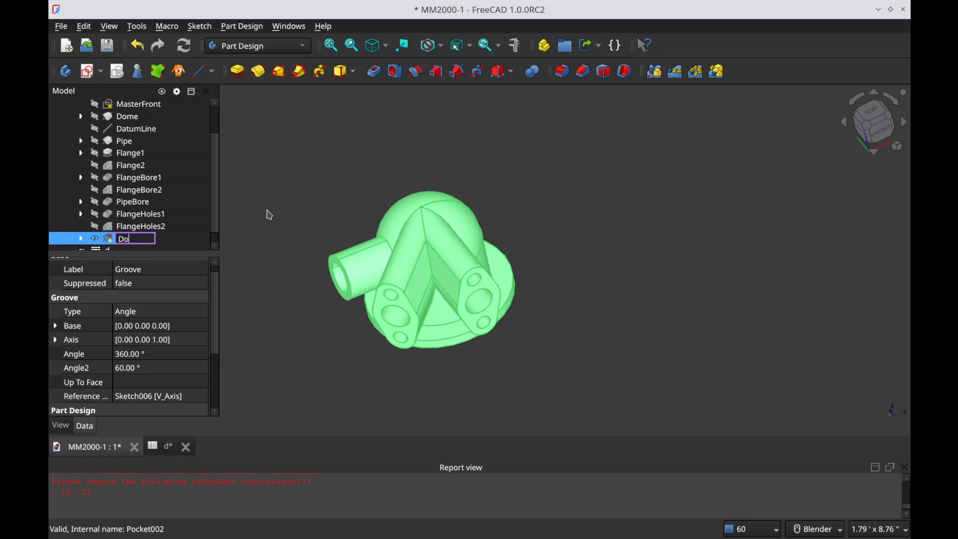
click(726, 194)
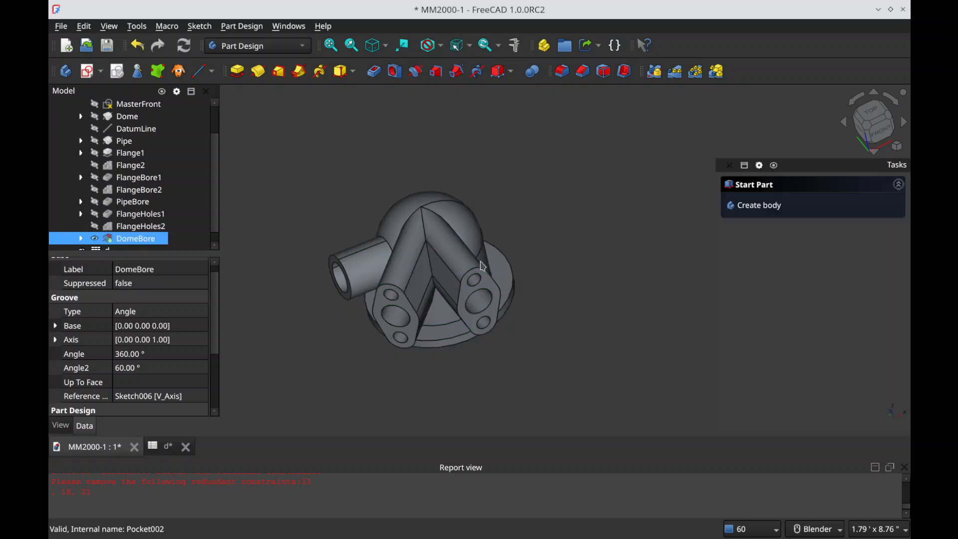
key(ctrl+s)
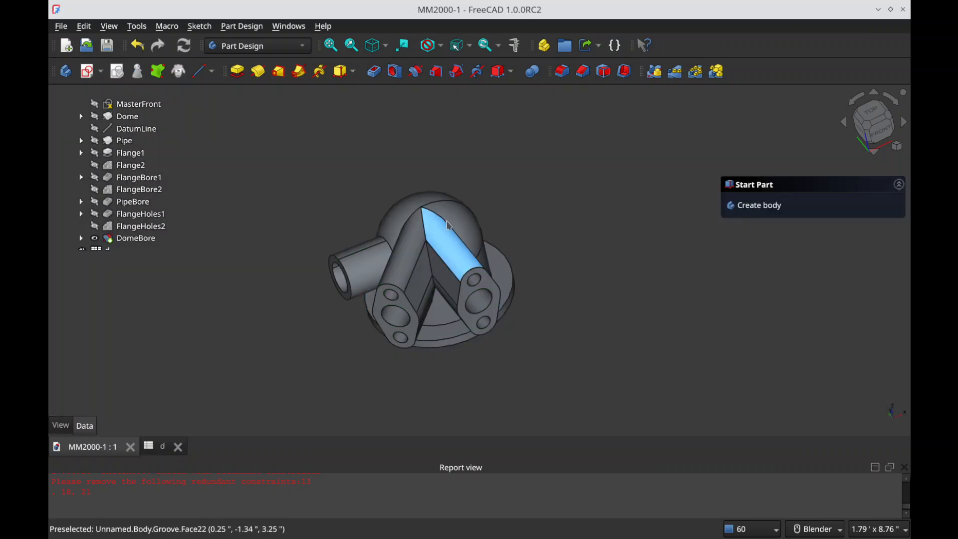
Step: Create a sketch on the XY plane and hide DomeBore
scroll(432, 206, up, 5)
middle_drag(393, 204, 408, 180)
right_click(408, 179)
click(408, 180)
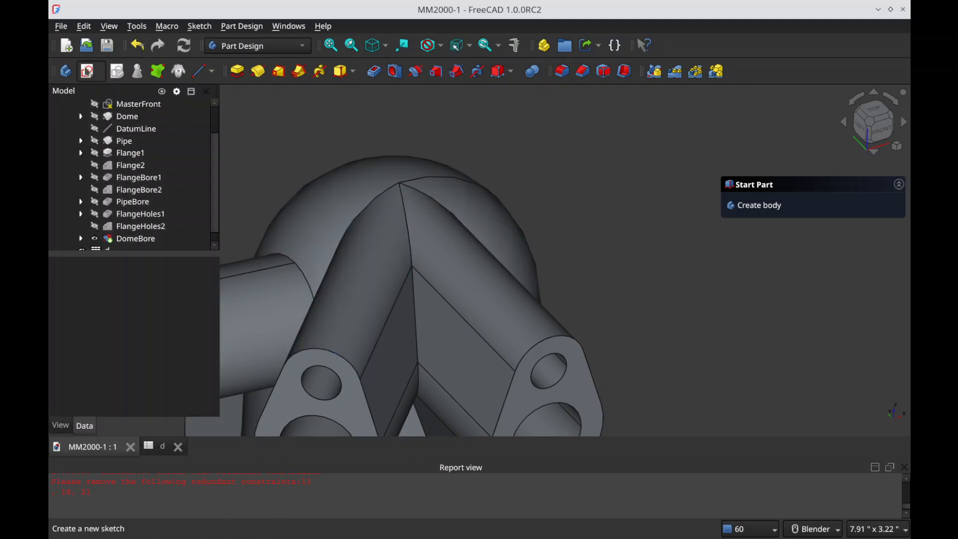
click(87, 71)
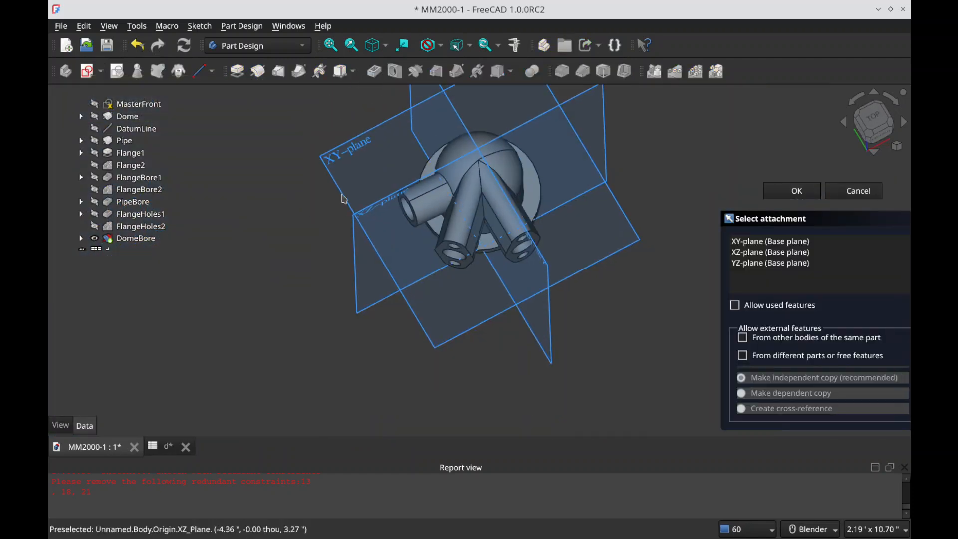
click(337, 163)
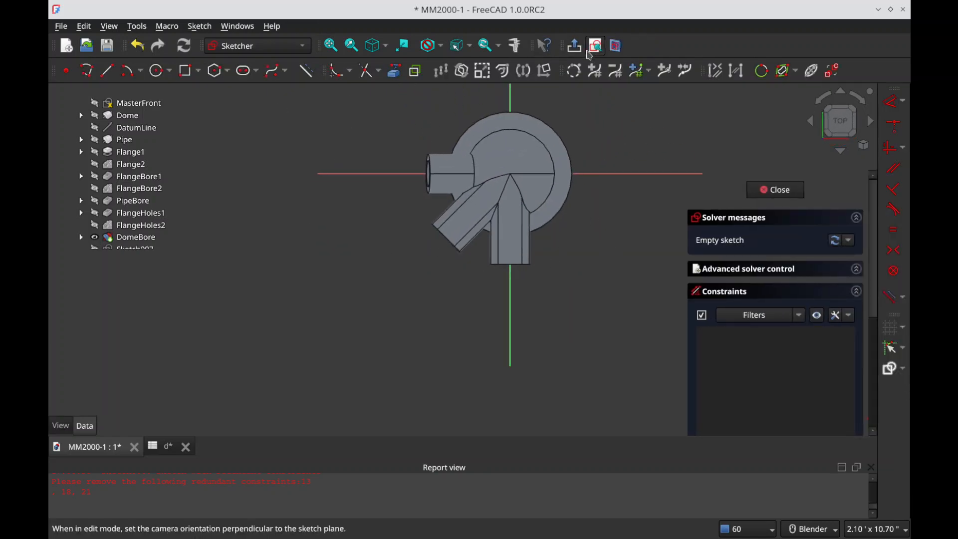
scroll(154, 225, down, 1)
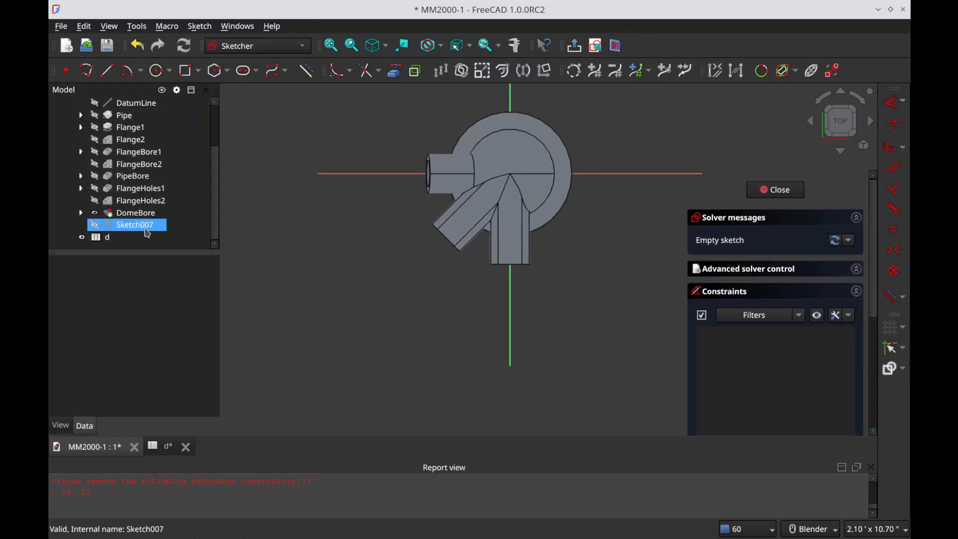
click(132, 213)
key(space)
Step: Draw a circle about 2.32 ft in diameter centred on the sketch origin
click(157, 72)
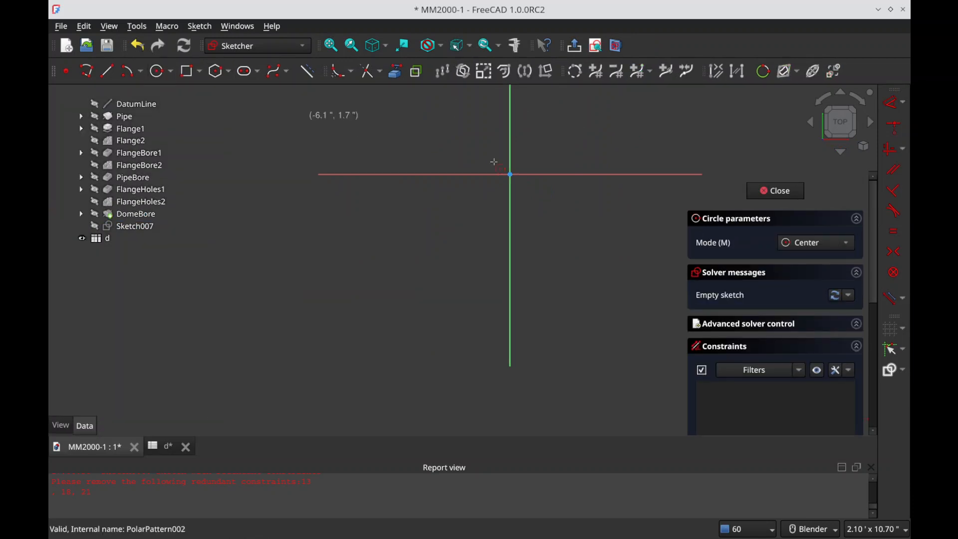
click(510, 175)
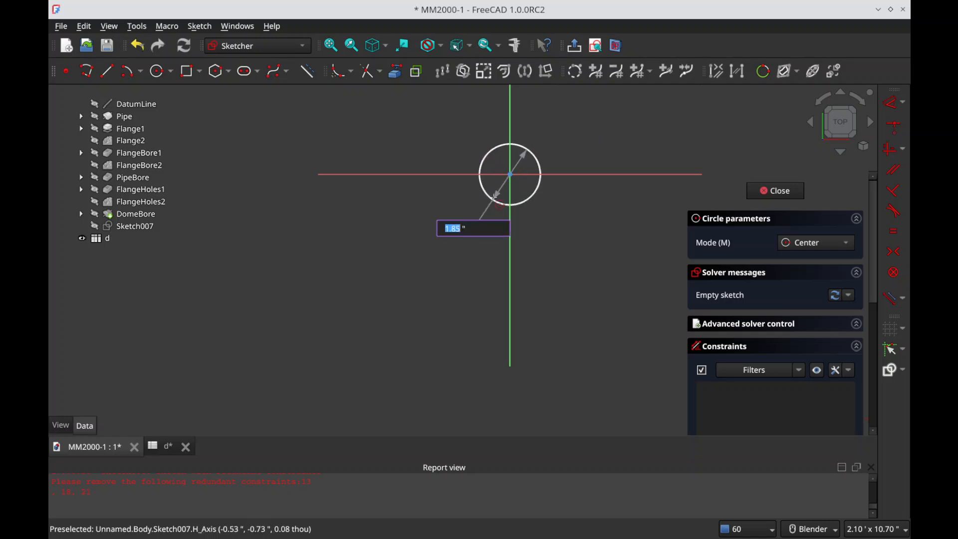
scroll(429, 224, down, 5)
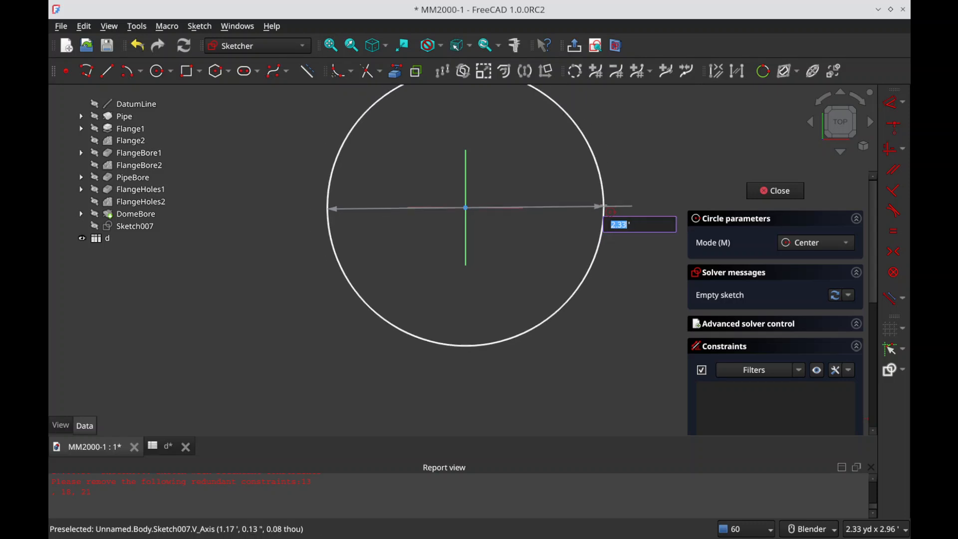
click(606, 216)
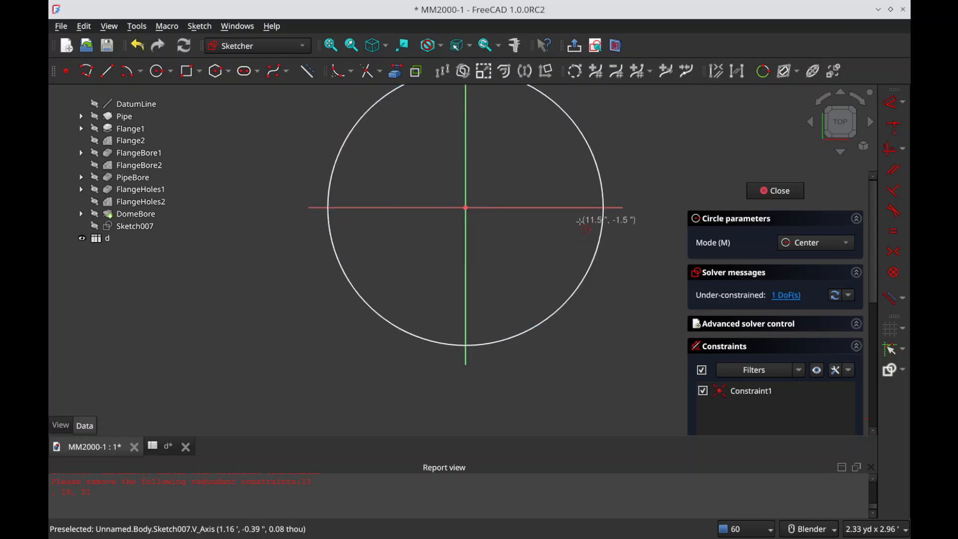
Step: Constrain the circle's diameter to 2 ft and close the sketch
key(Escape)
click(593, 227)
key(k)
key(o)
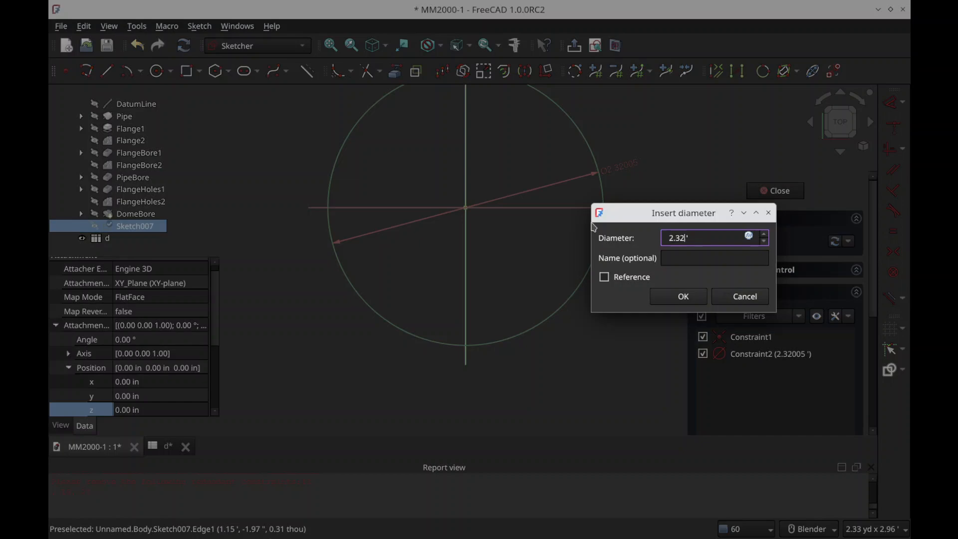
text(2)
key(Return)
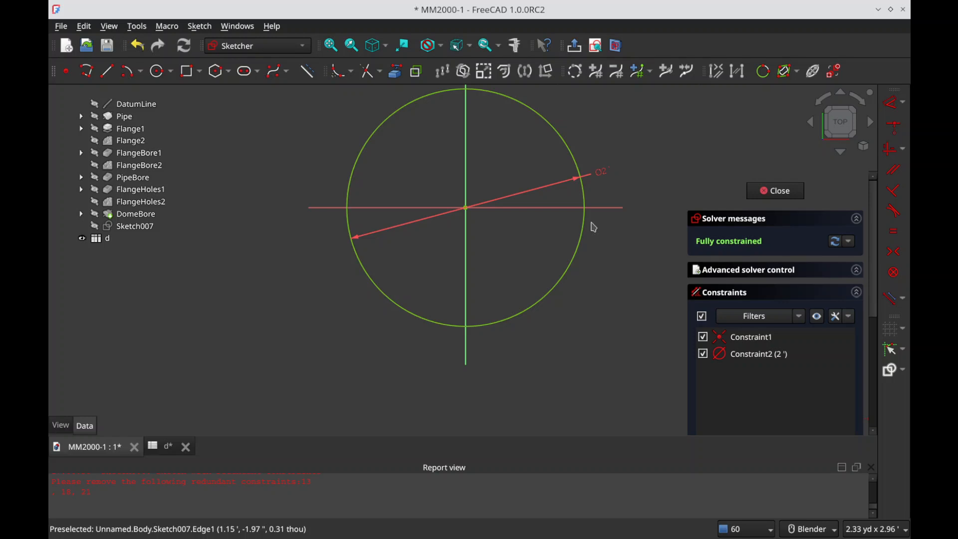
key(Escape)
Step: Show DomeBore and set the circle sketch's Z attachment position with the expression <<d>>.TL_height
click(159, 214)
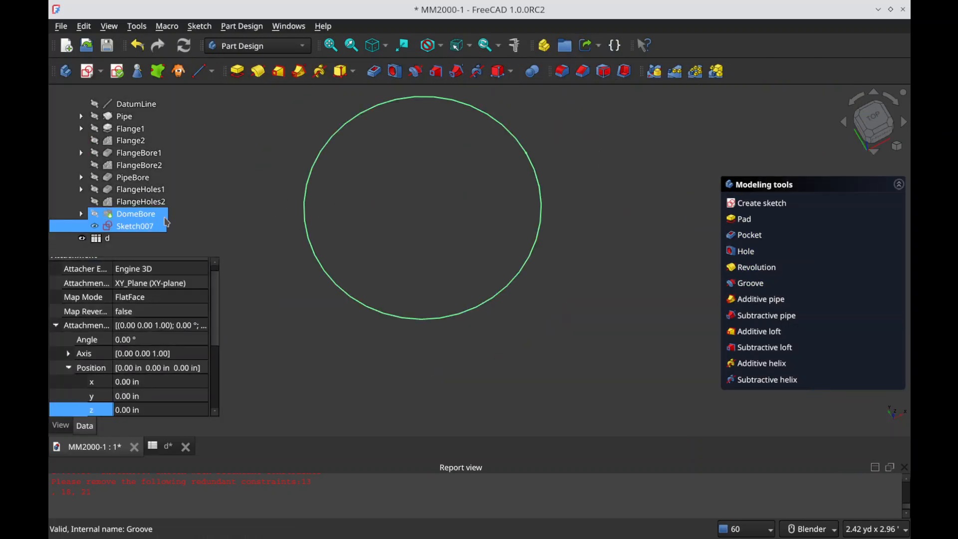
key(space)
scroll(405, 218, up, 6)
middle_drag(433, 223, 450, 161)
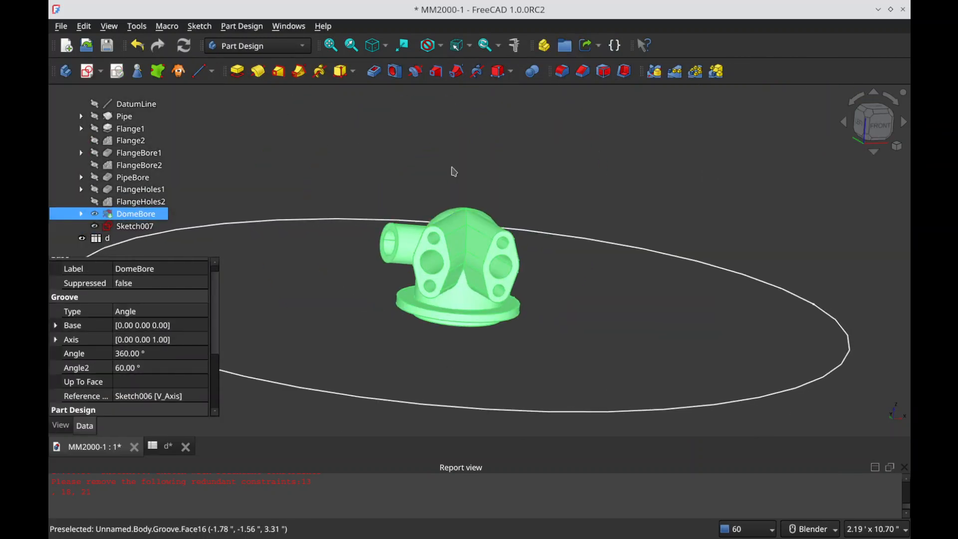
click(135, 226)
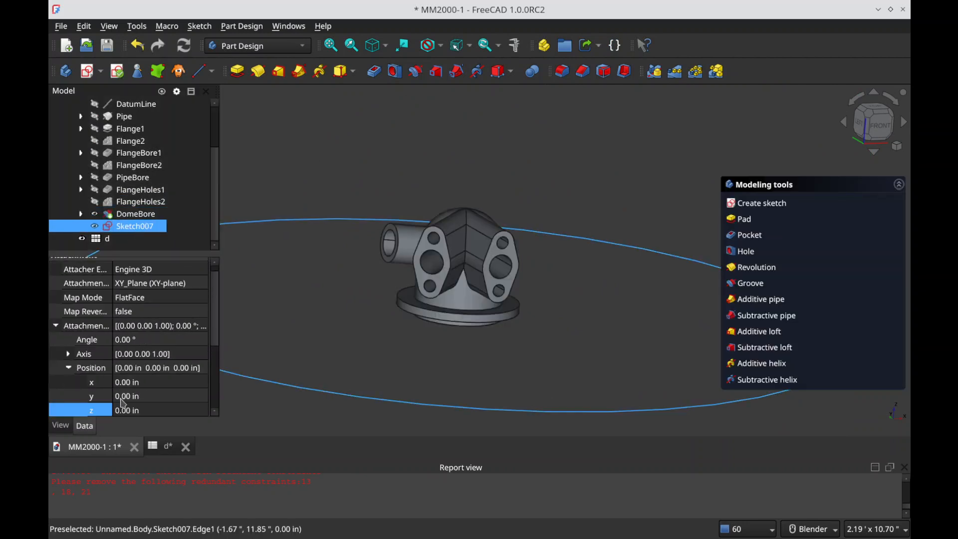
key(equal)
text(<<d>>.TL_height)
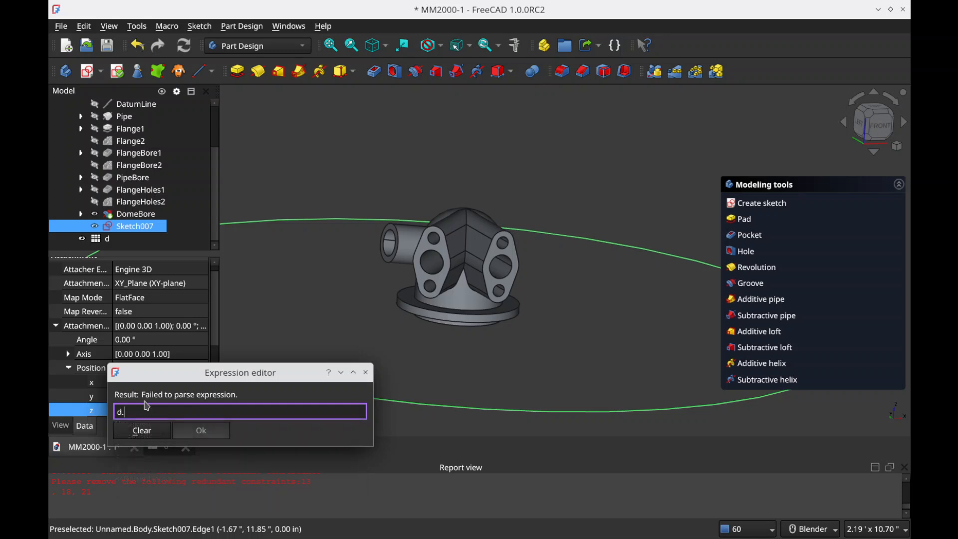
key(Return)
key(Return)
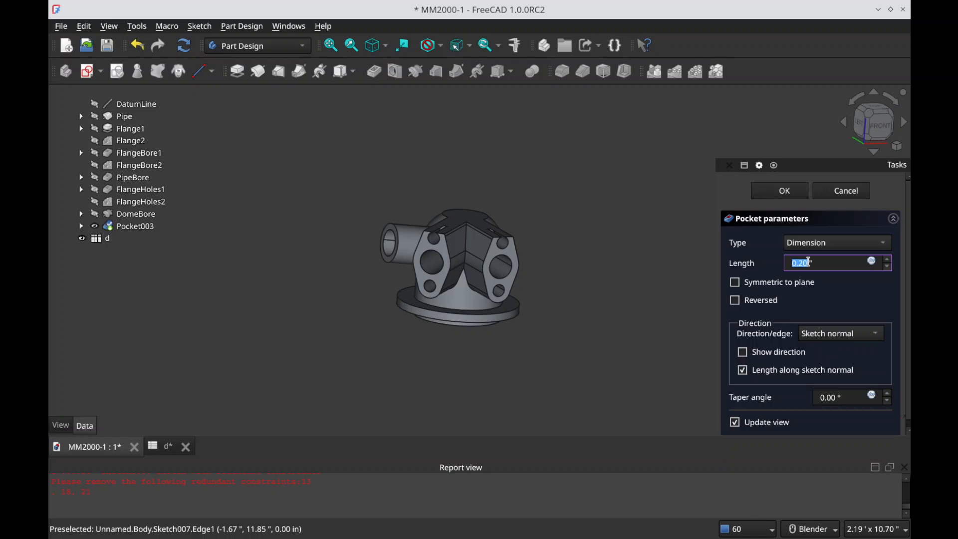
Step: Pocket the circle sketch to a length of 0.001 in to flatten the tip of the dome
key(Tab)
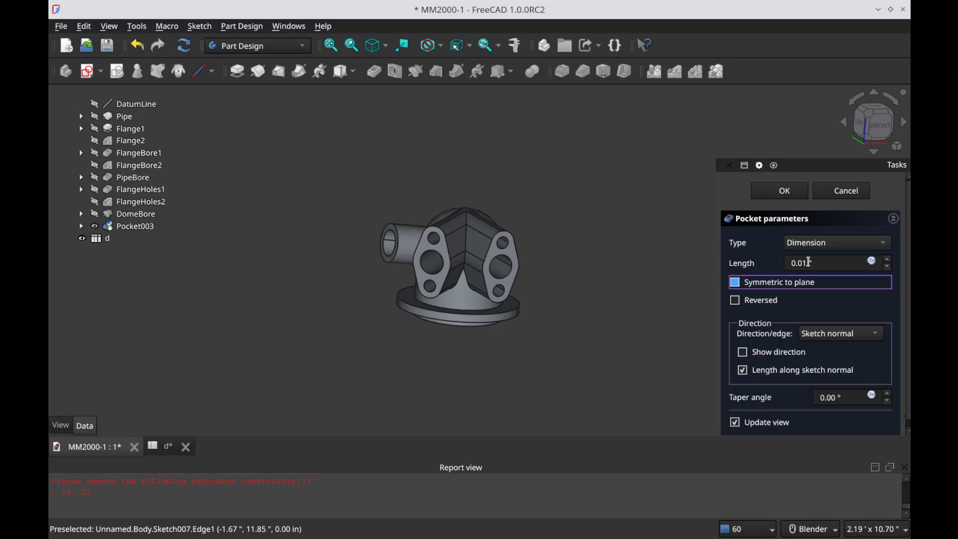
scroll(542, 224, up, 5)
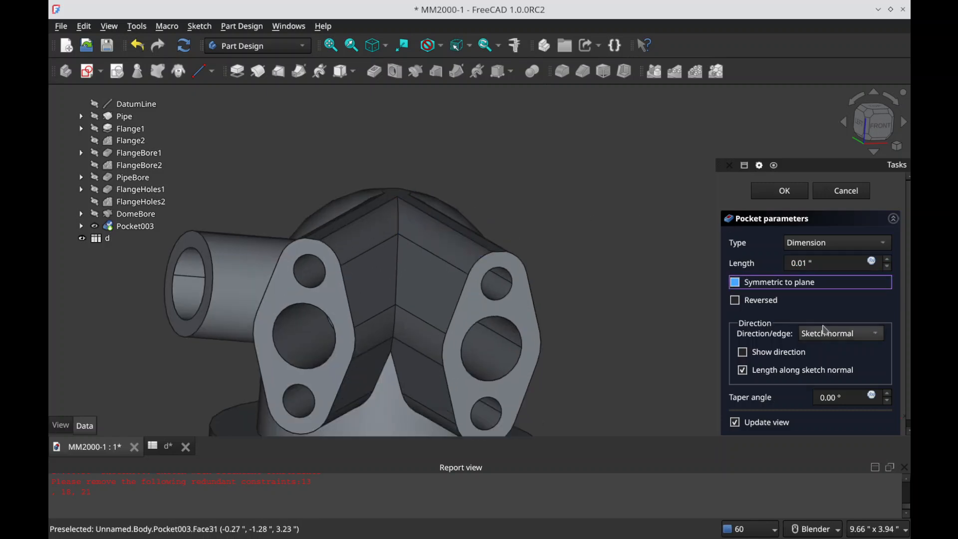
click(809, 260)
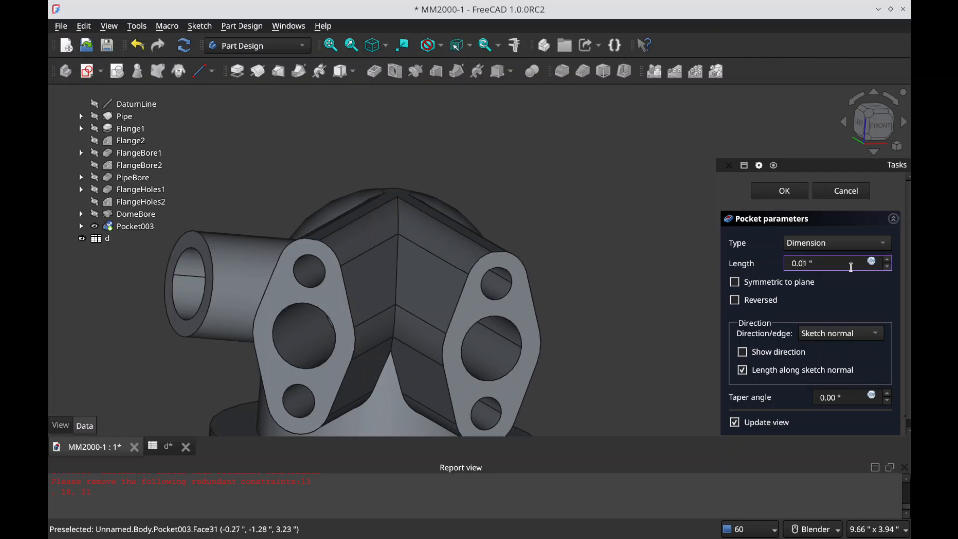
key(Tab)
middle_drag(392, 254, 408, 329)
middle_drag(405, 321, 485, 193)
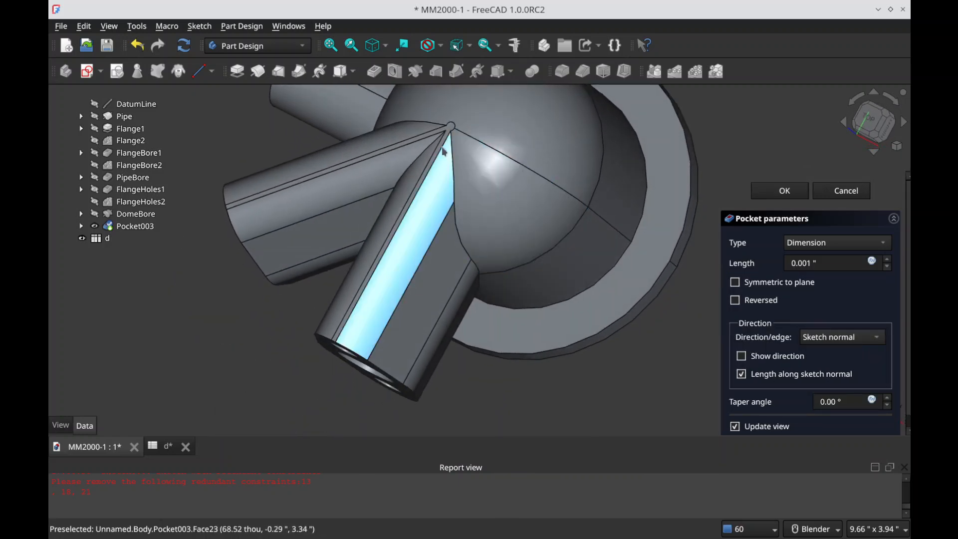
middle_drag(549, 220, 604, 179)
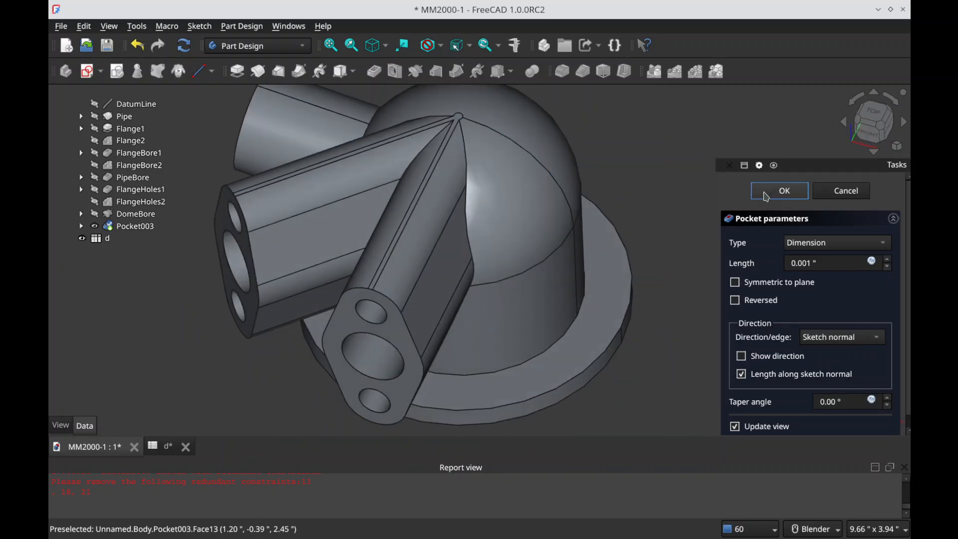
click(766, 195)
Step: Rename the new pocket as Flat and save the document
click(159, 227)
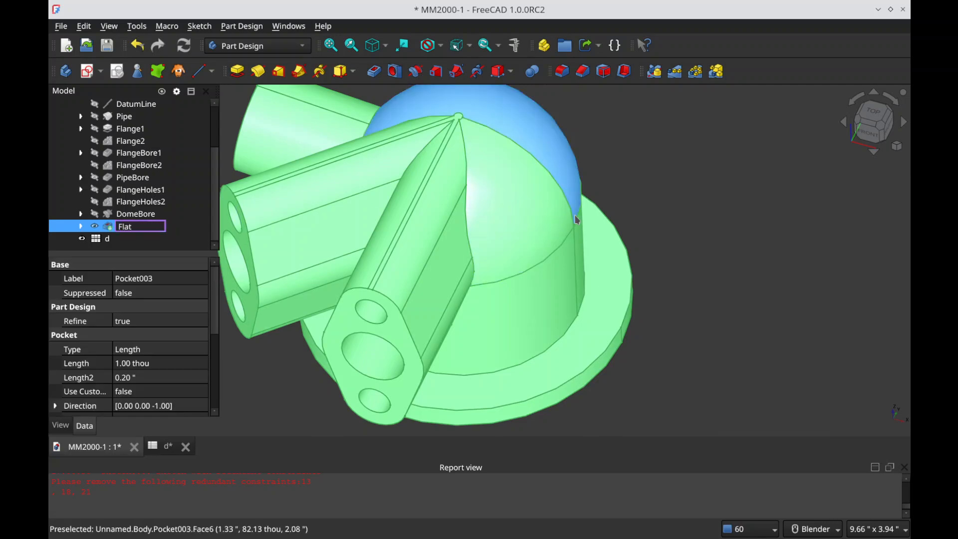
click(650, 155)
key(ctrl+s)
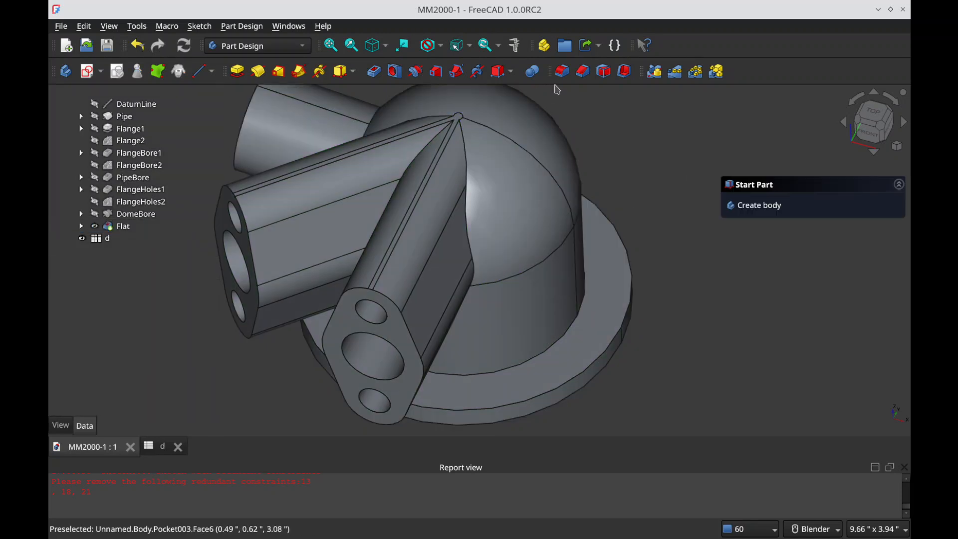
Step: Try to fillet the chain of edges where the front flanged arm meets the dome and its cylindrical body
click(471, 247)
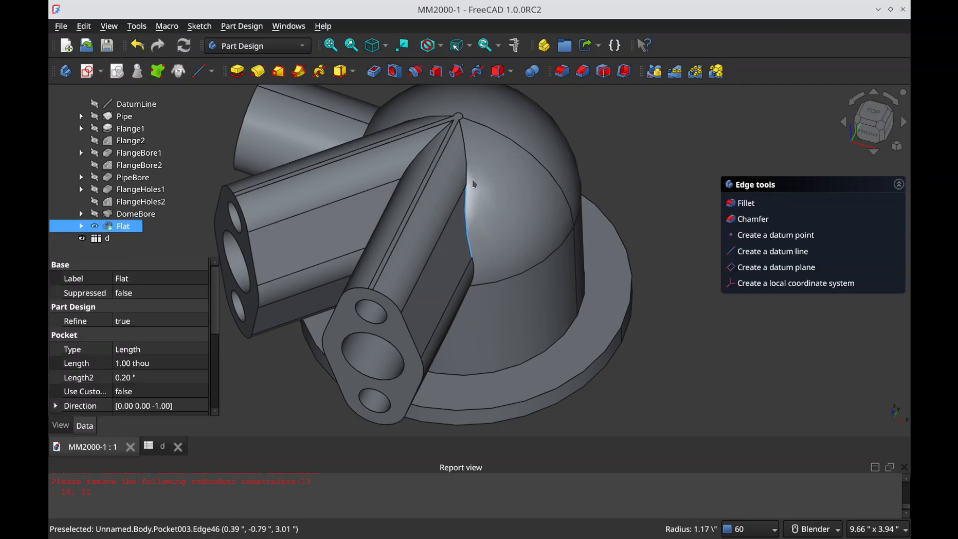
ctrl+click(474, 270)
middle_drag(482, 281, 467, 268)
scroll(482, 257, up, 6)
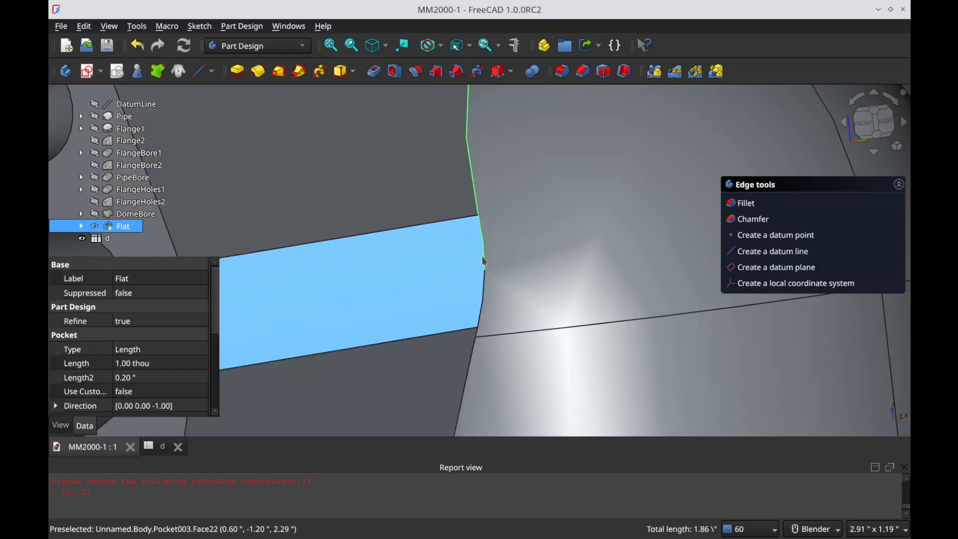
ctrl+click(474, 352)
scroll(568, 326, down, 8)
middle_drag(548, 320, 573, 319)
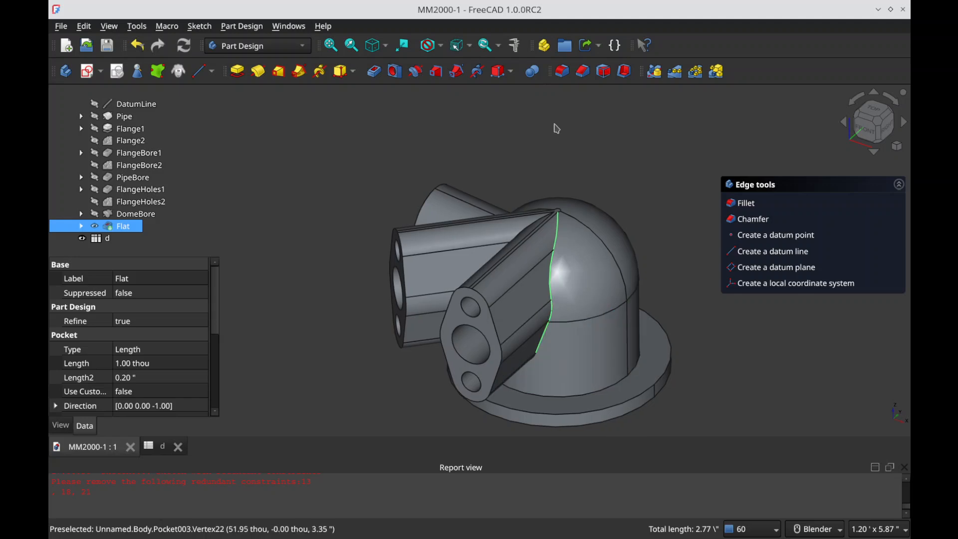
click(563, 71)
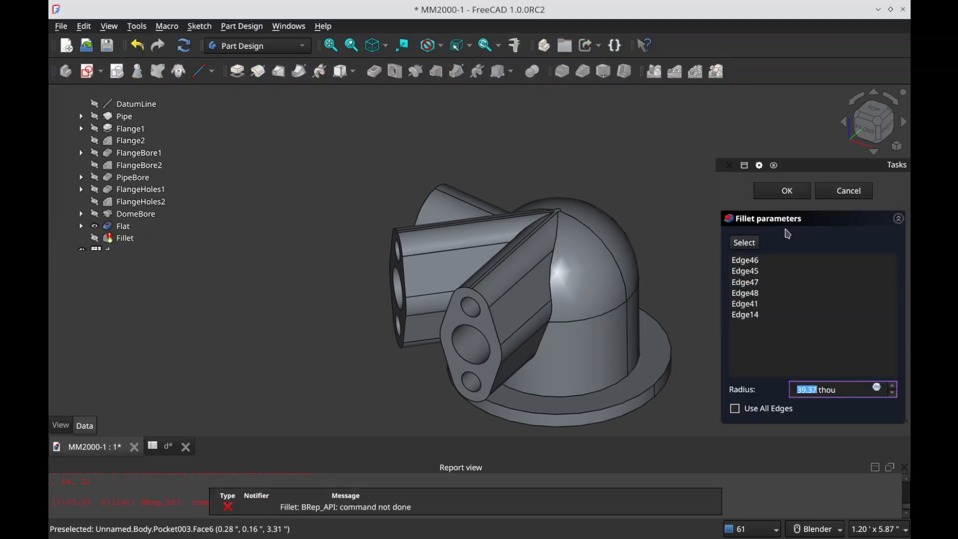
click(744, 243)
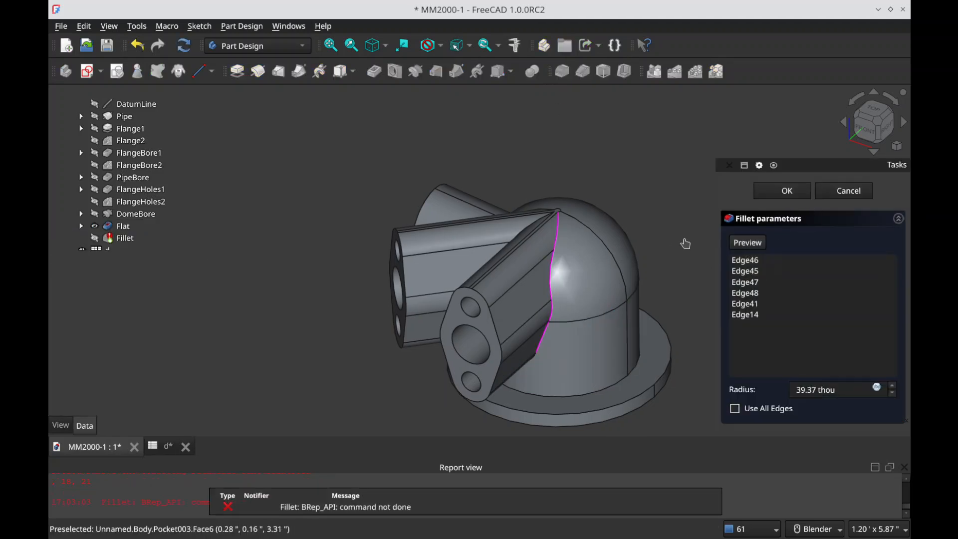
click(544, 345)
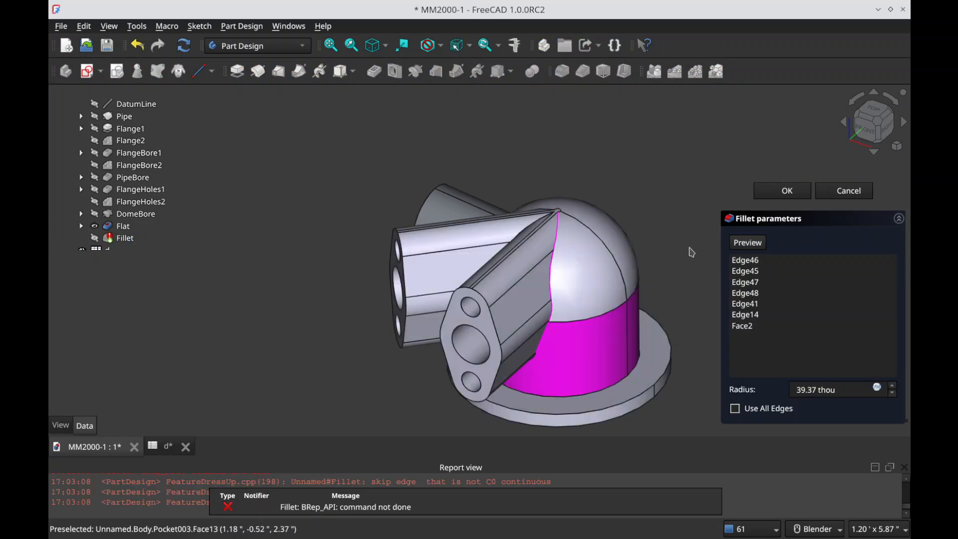
click(845, 192)
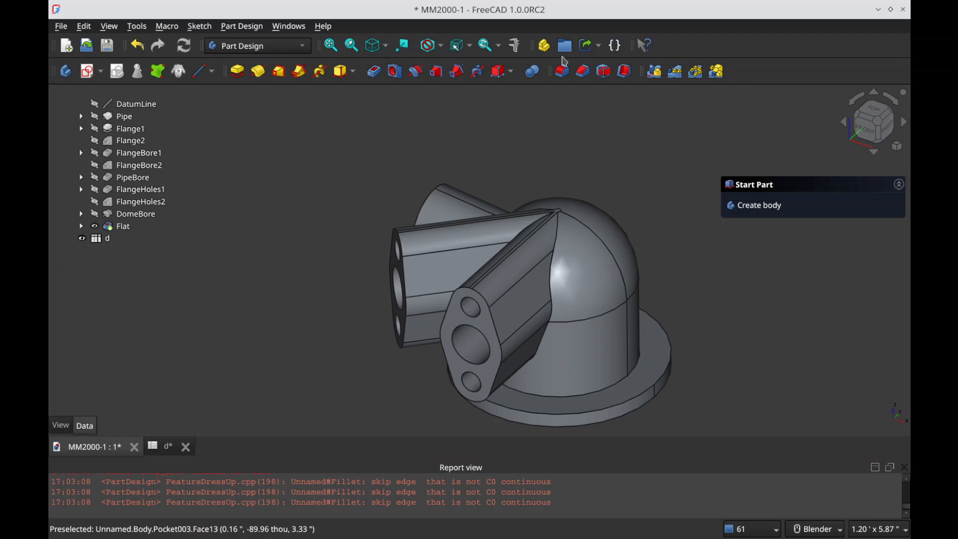
Step: Try to fillet only the single middle edge where the front flanged arm meets the dome
click(562, 71)
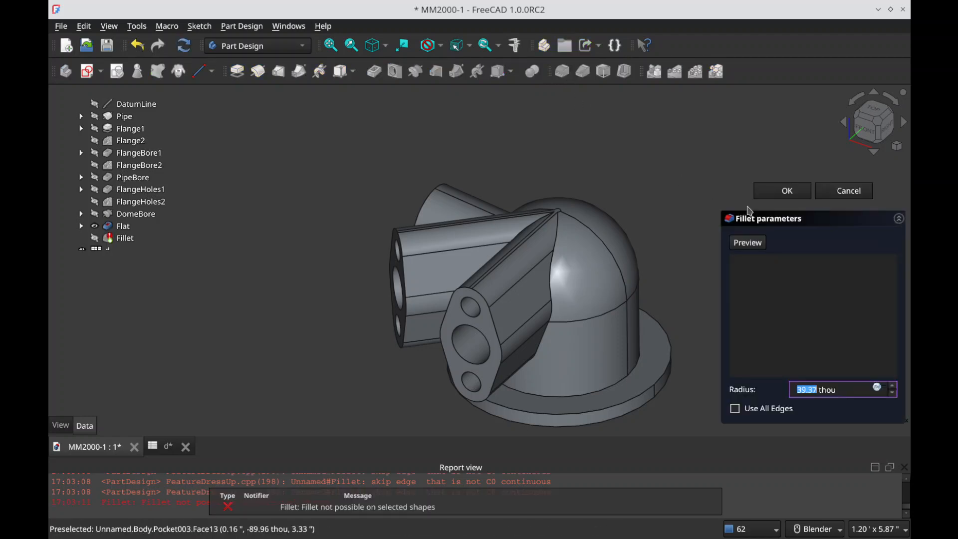
click(550, 282)
click(751, 244)
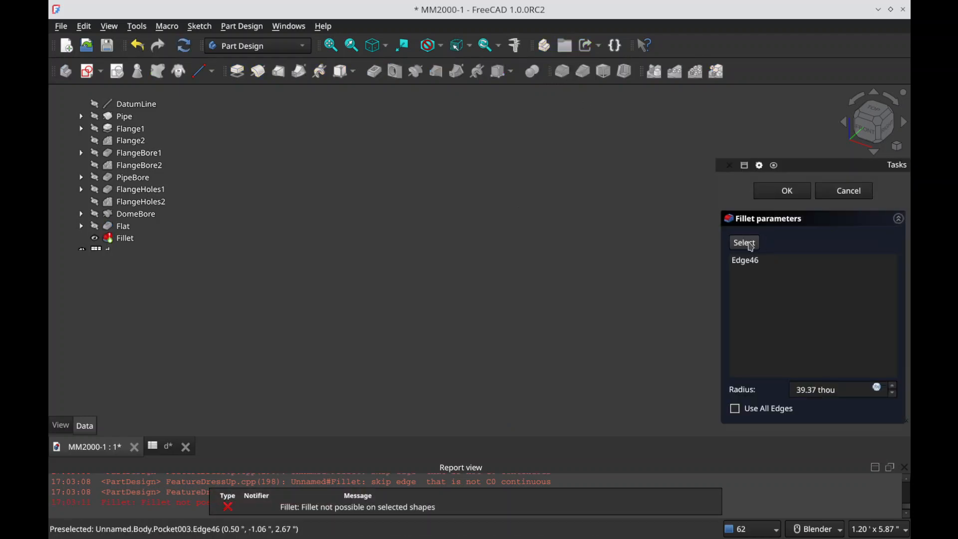
click(751, 244)
click(758, 261)
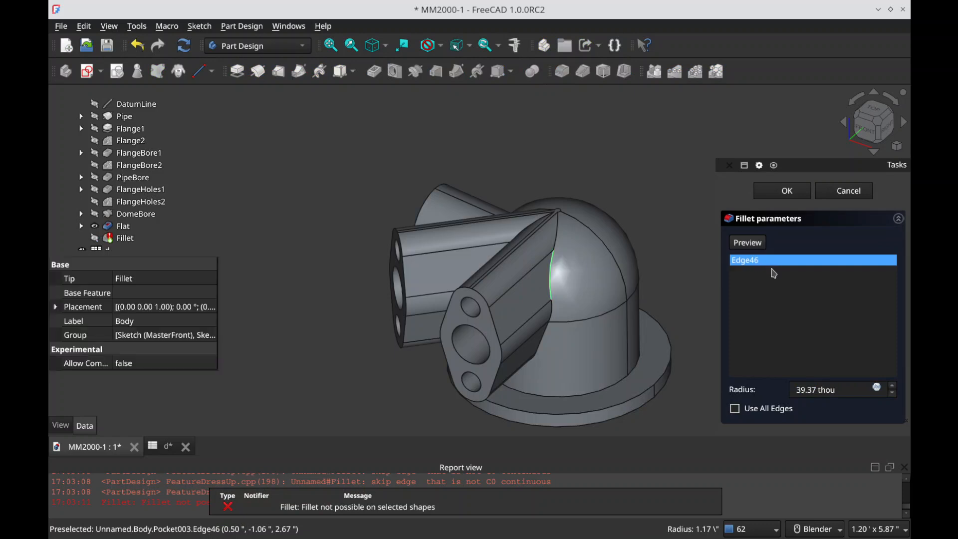
key(Delete)
click(855, 189)
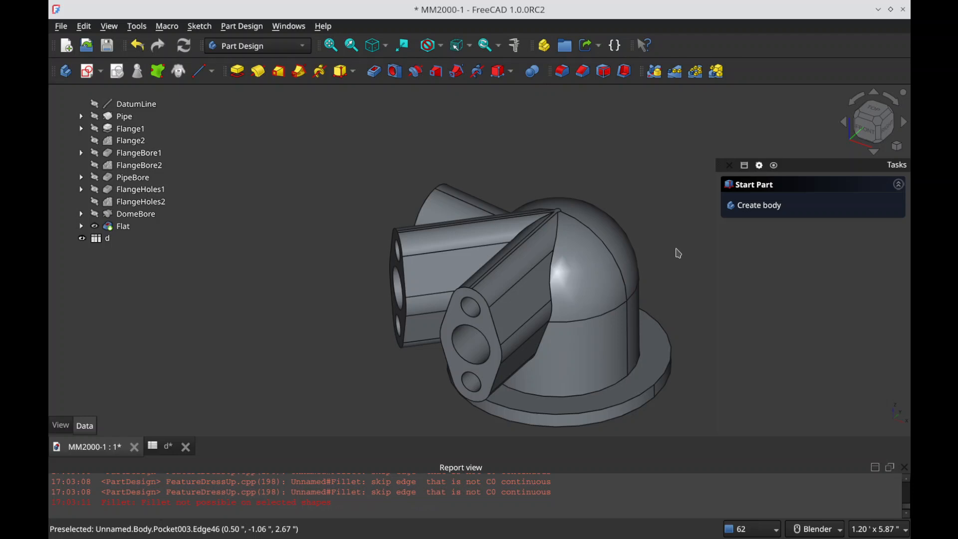
Step: Try to fillet the straight edge where the two flanged arms meet each other
middle_drag(598, 232, 653, 274)
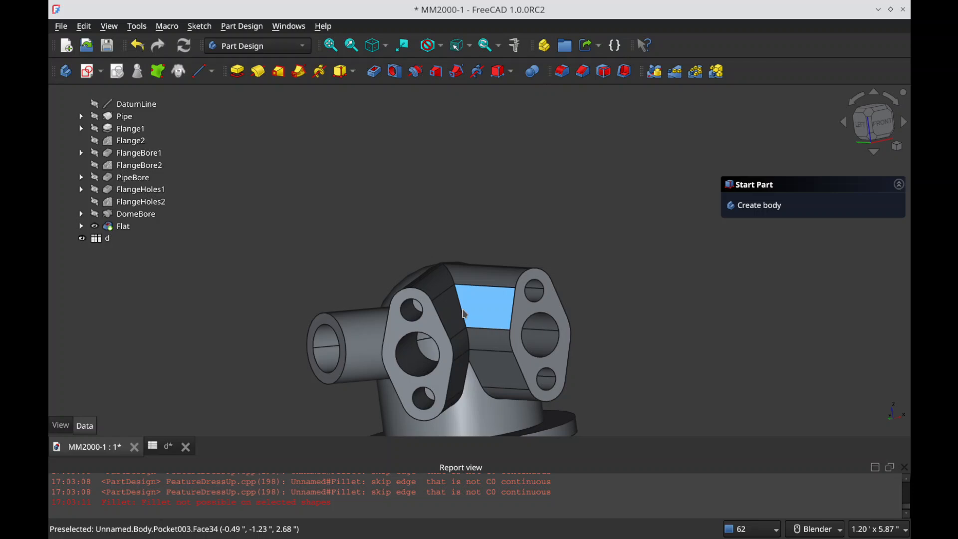
click(465, 313)
scroll(466, 292, up, 5)
scroll(467, 290, up, 10)
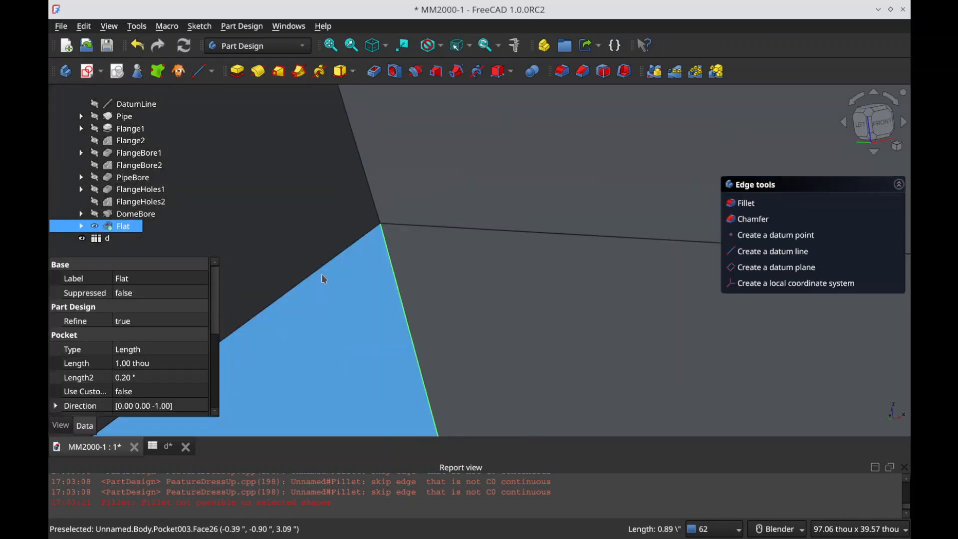
scroll(392, 210, down, 12)
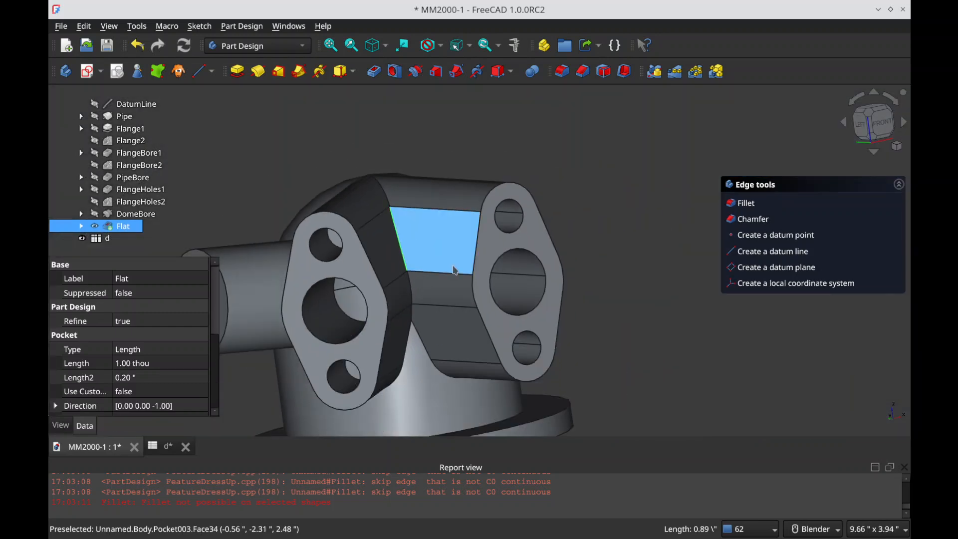
scroll(417, 275, up, 5)
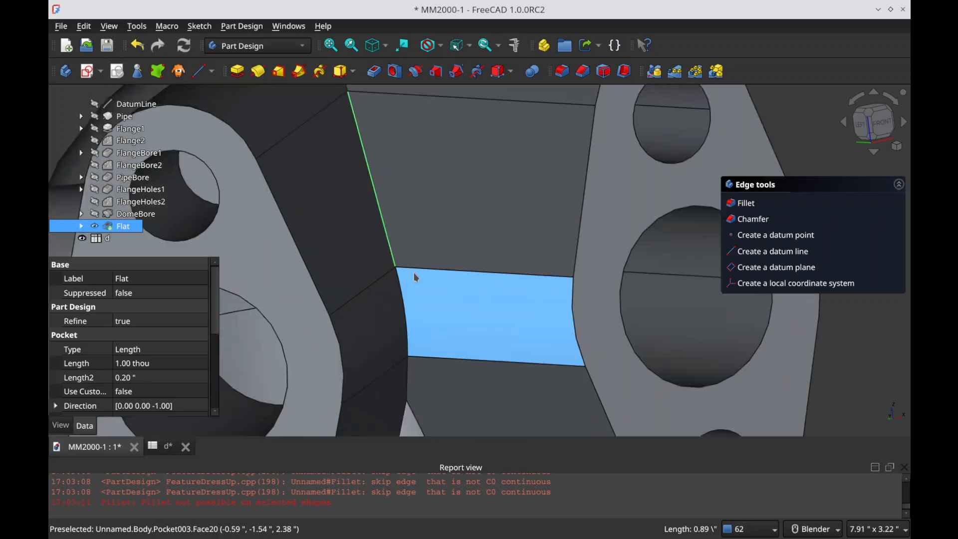
middle_drag(391, 284, 449, 288)
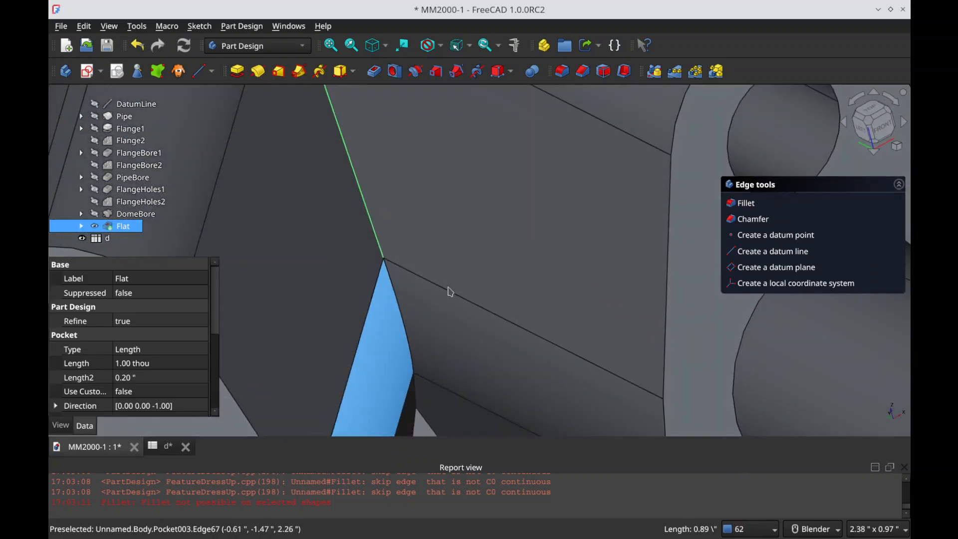
scroll(454, 272, down, 4)
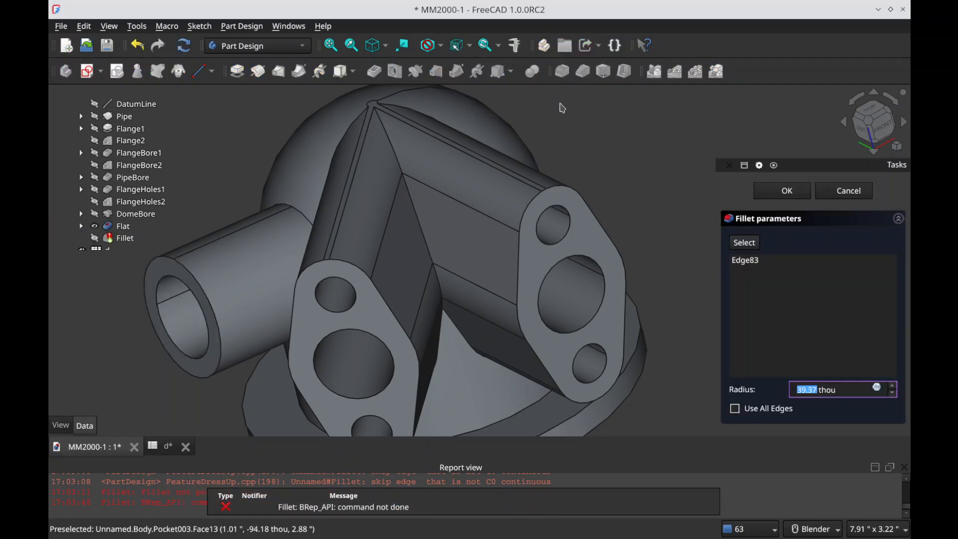
click(849, 191)
Step: Examine the junctions between the flanged arms, the pipe and the dome from several sides
middle_drag(495, 271, 275, 248)
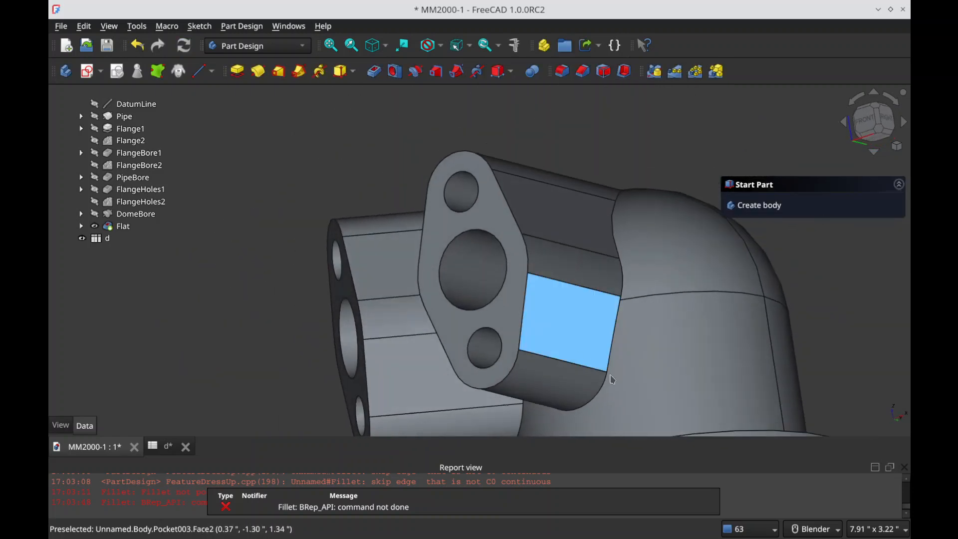
middle_drag(573, 282, 840, 308)
scroll(633, 205, down, 2)
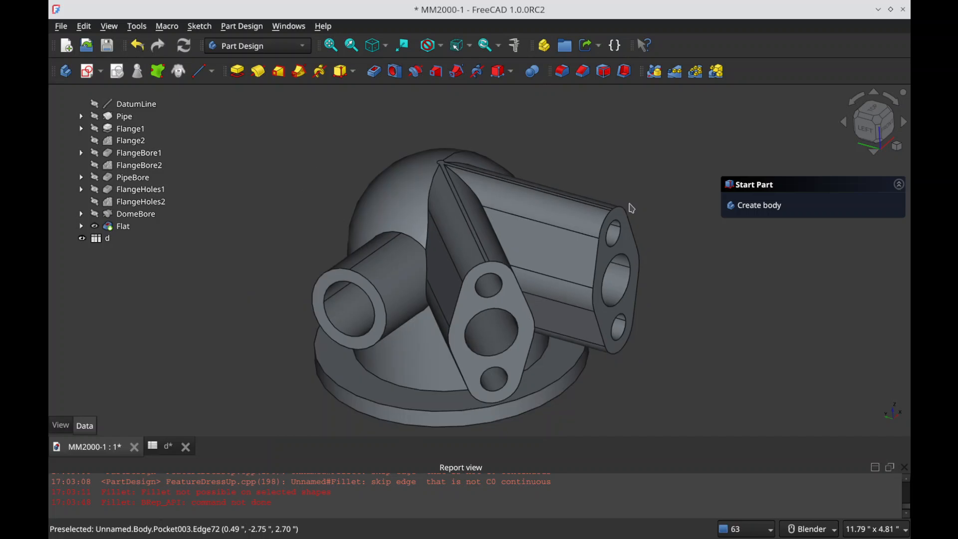
scroll(500, 319, up, 1)
middle_drag(450, 183, 430, 235)
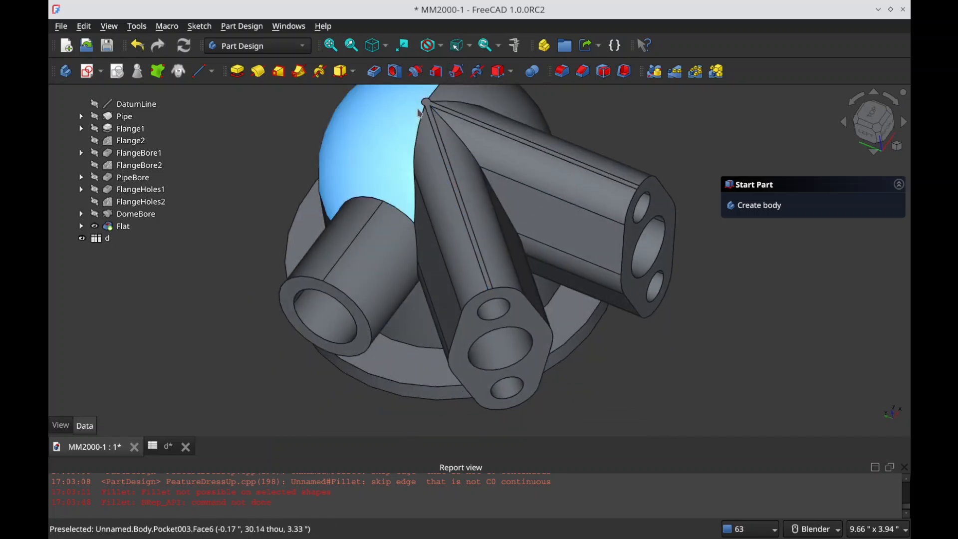
middle_drag(486, 289, 514, 278)
scroll(514, 278, down, 1)
scroll(501, 256, down, 2)
shift+middle_drag(461, 361, 512, 364)
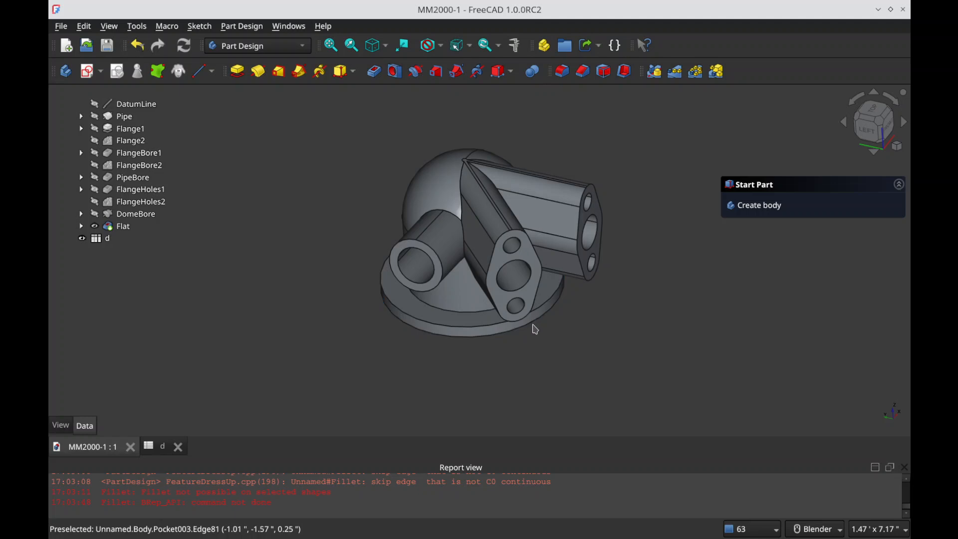
scroll(543, 188, up, 1)
Step: Hide Flat and show DomeBore in the model
click(142, 226)
key(space)
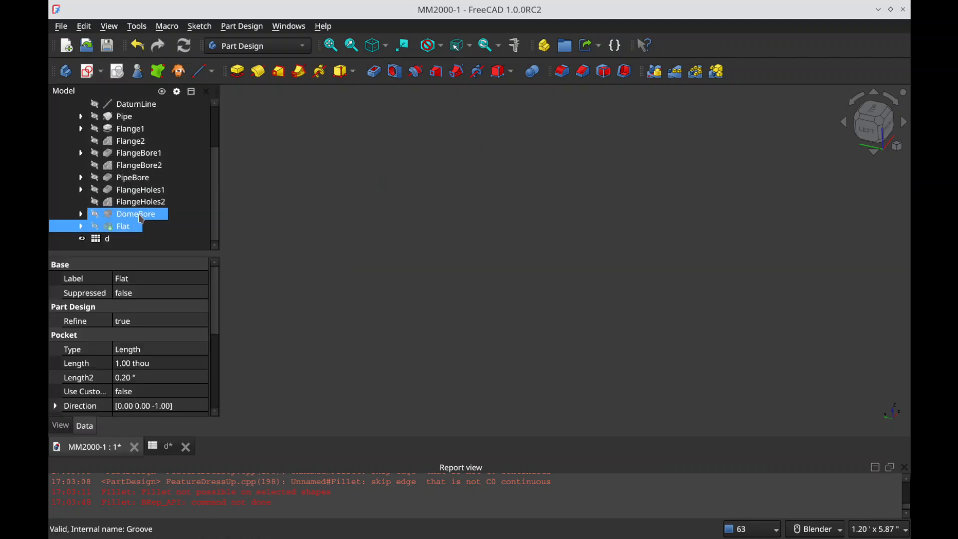
click(142, 216)
key(space)
click(241, 209)
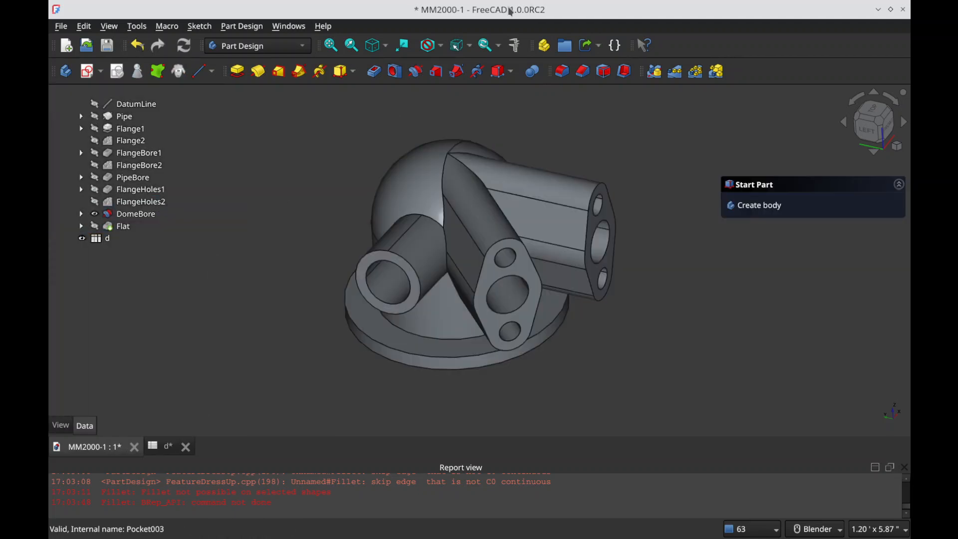
Step: Examine the DomeBore shape around the dome's tip and where the flanged arms converge
scroll(460, 276, up, 2)
scroll(460, 276, down, 1)
middle_drag(460, 276, 467, 253)
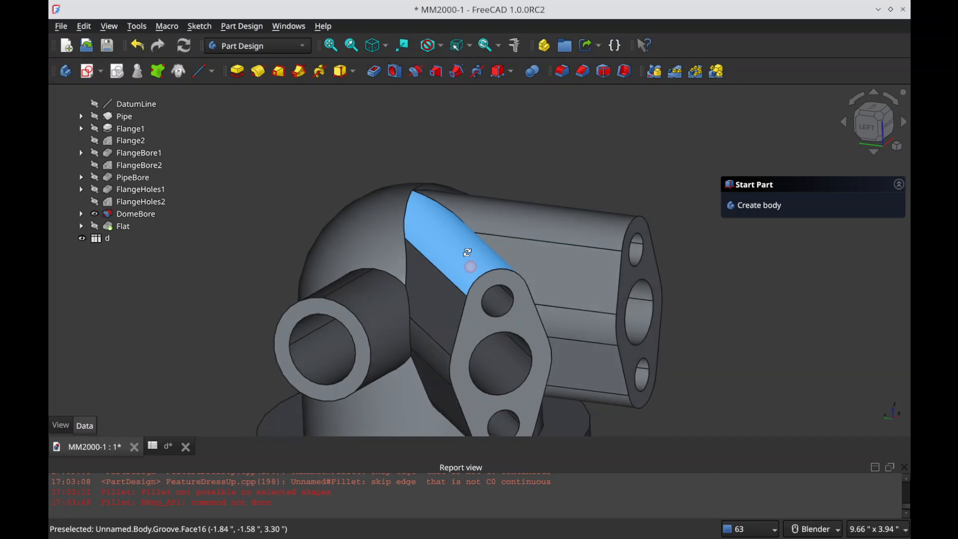
scroll(409, 175, down, 3)
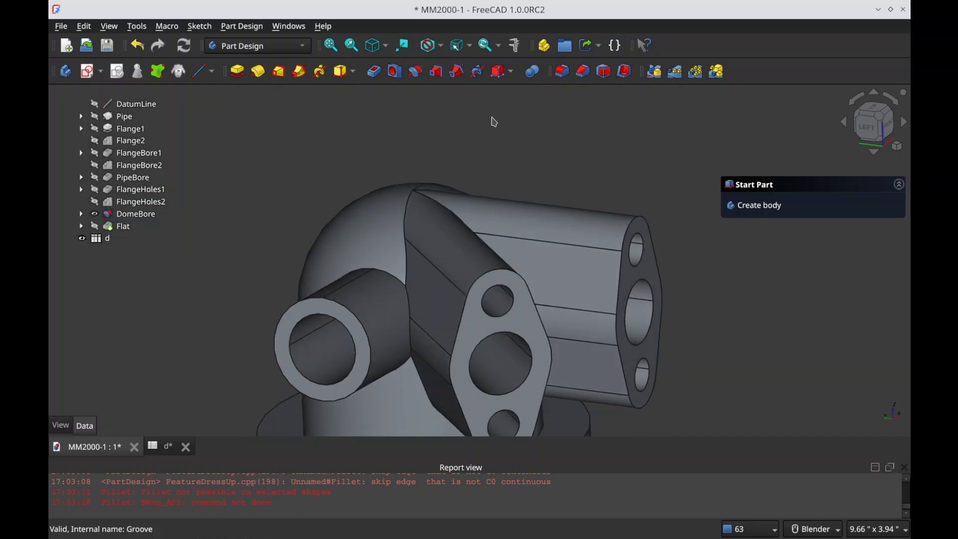
scroll(532, 129, down, 2)
scroll(531, 126, up, 2)
scroll(506, 186, down, 2)
click(173, 223)
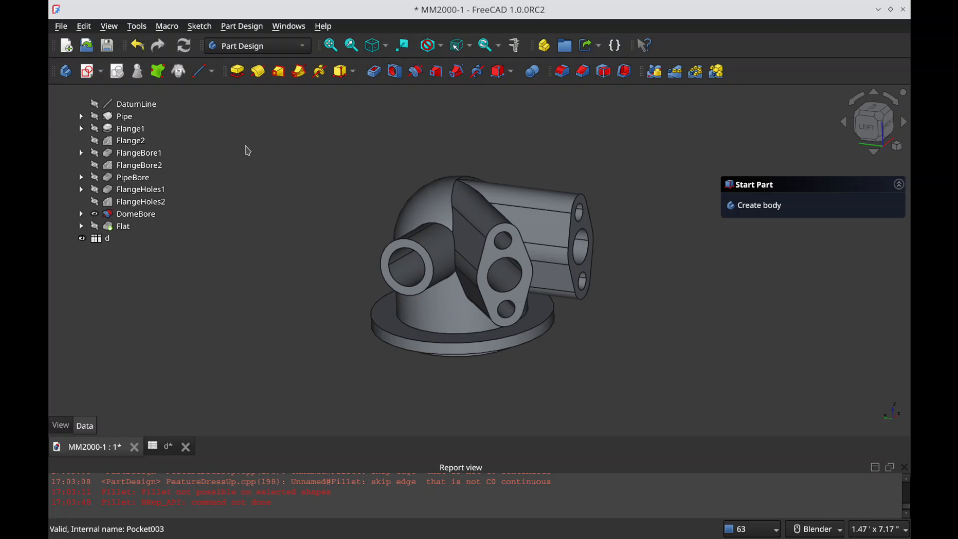
Step: Switch to Gwenview, view the whole Stage 1 drawing and open the Stage 2 drawing
key(alt+Tab)
key(alt+Tab)
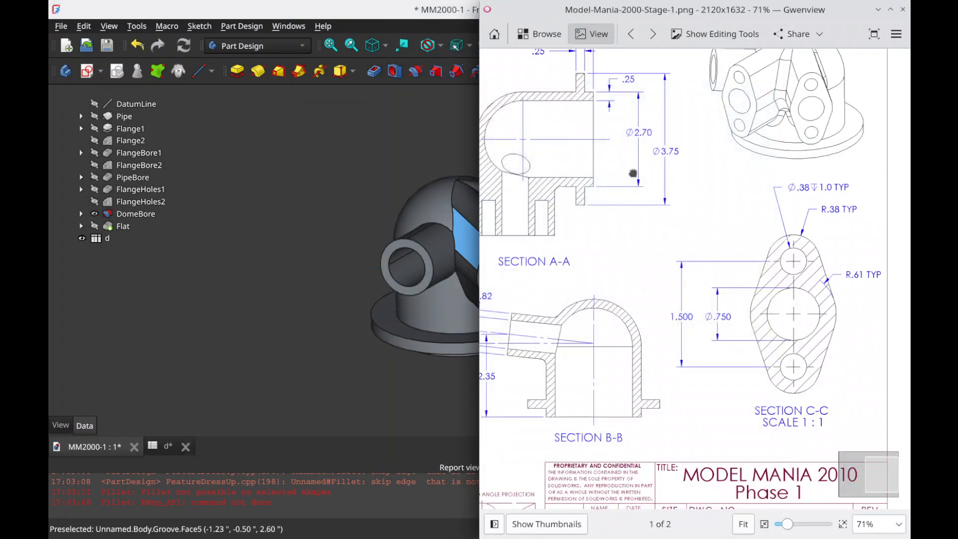
ctrl+scroll(718, 227, down, 2)
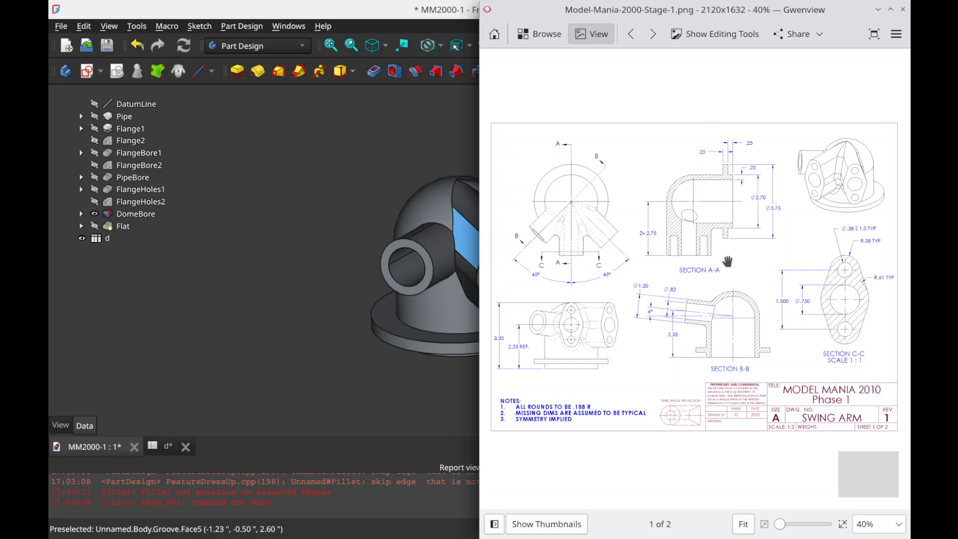
key(space)
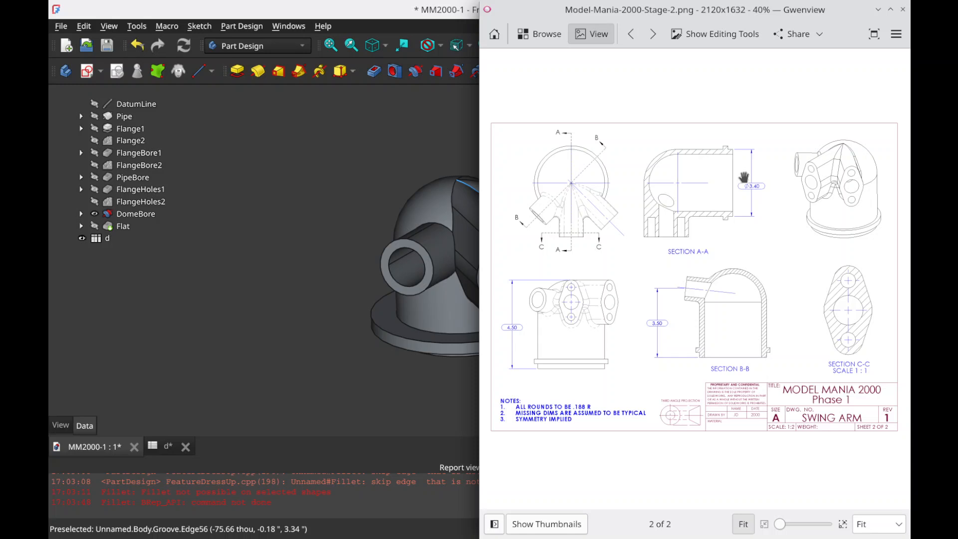
Step: Examine the changed dimensions in the Stage 2 drawing's section views and front view
ctrl+scroll(743, 180, up, 3)
scroll(723, 180, up, 1)
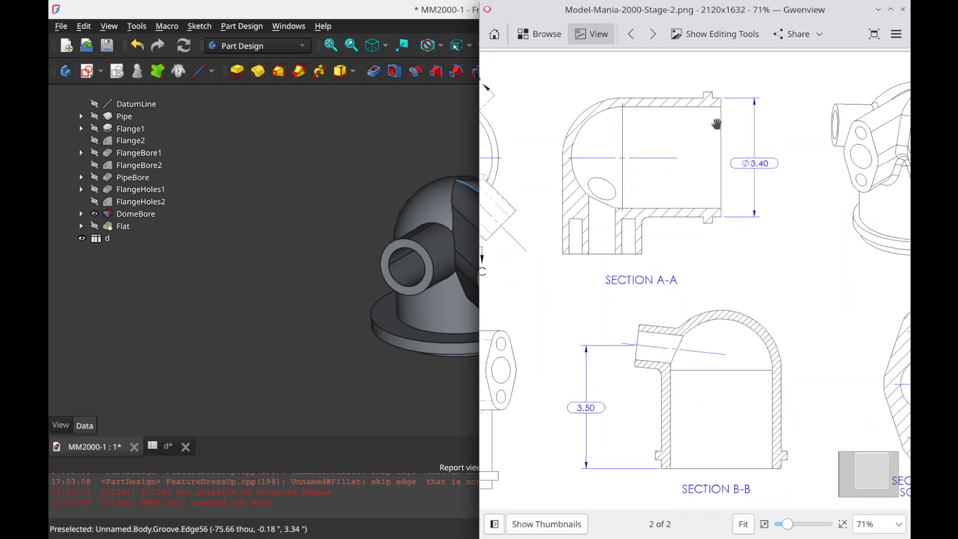
mouse_move(737, 217)
mouse_down()
mouse_move(738, 155)
mouse_move(814, 104)
mouse_up()
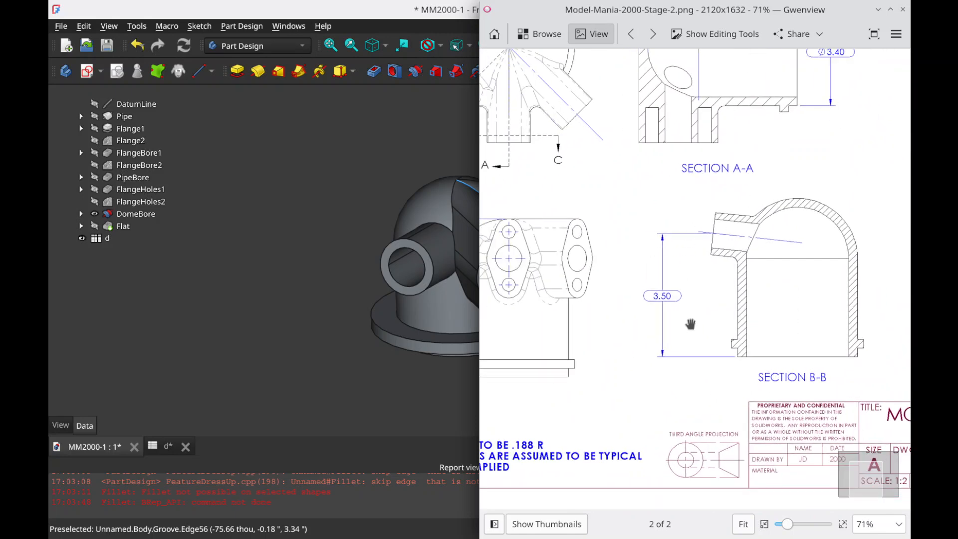
drag(690, 238, 813, 220)
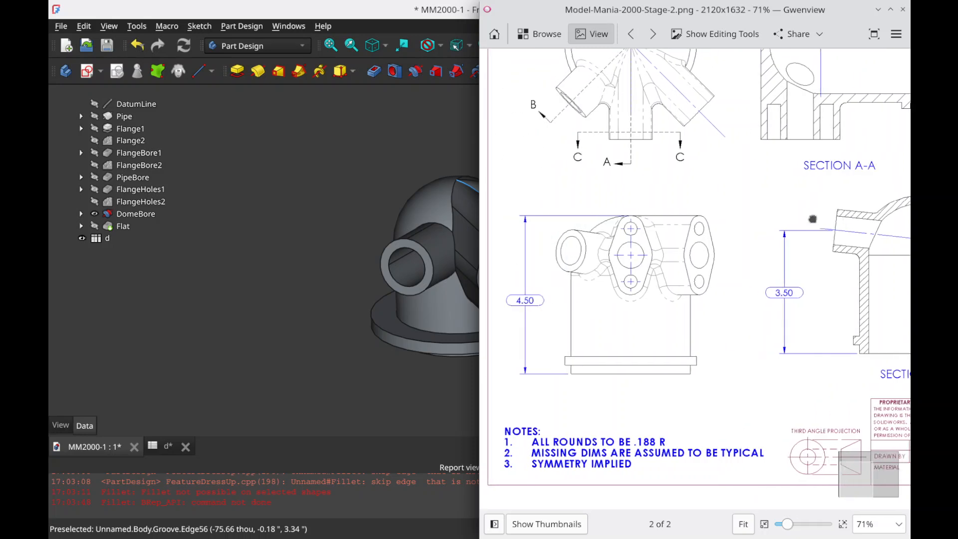
drag(541, 298, 553, 286)
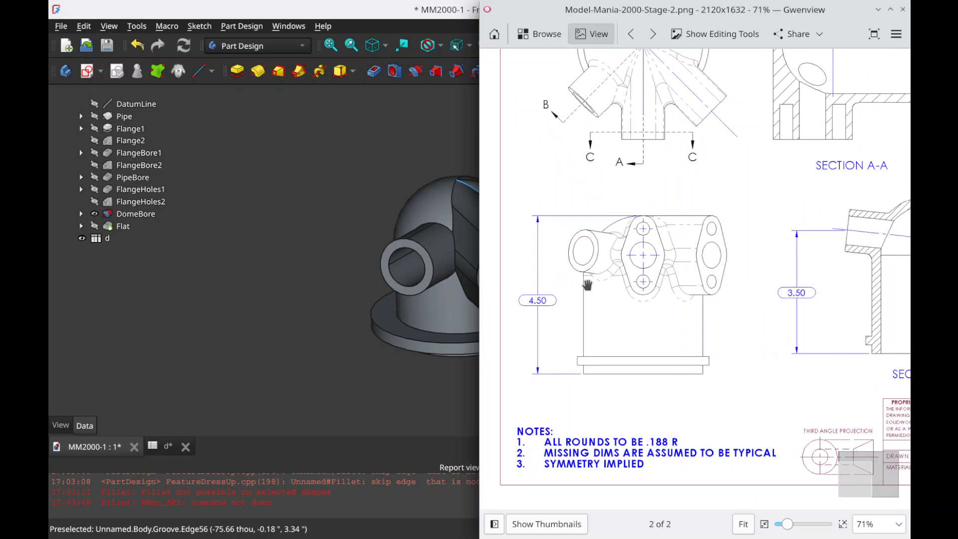
mouse_move(736, 223)
mouse_down()
mouse_move(619, 310)
mouse_move(619, 323)
mouse_move(758, 336)
mouse_move(736, 283)
mouse_up()
Step: Switch to FreeCAD, open the dimension spreadsheet d at the TL_height value and tile it beside the 3D model view
click(341, 198)
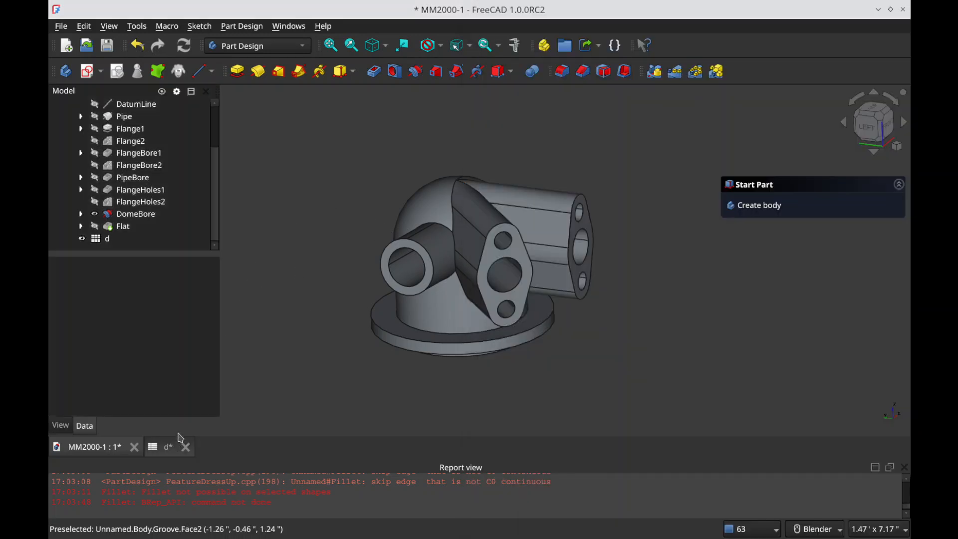
click(165, 446)
click(375, 123)
click(373, 143)
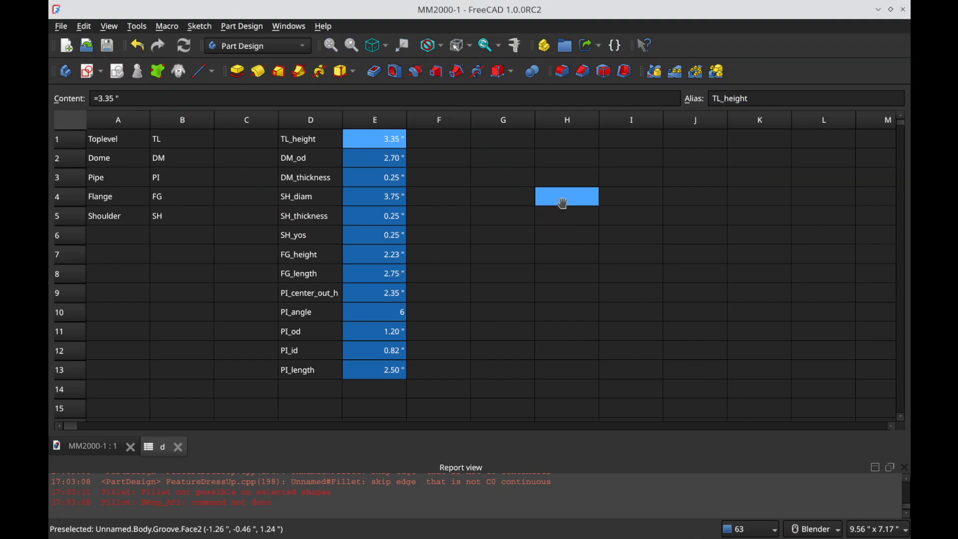
key(alt+Tab)
key(alt+Tab)
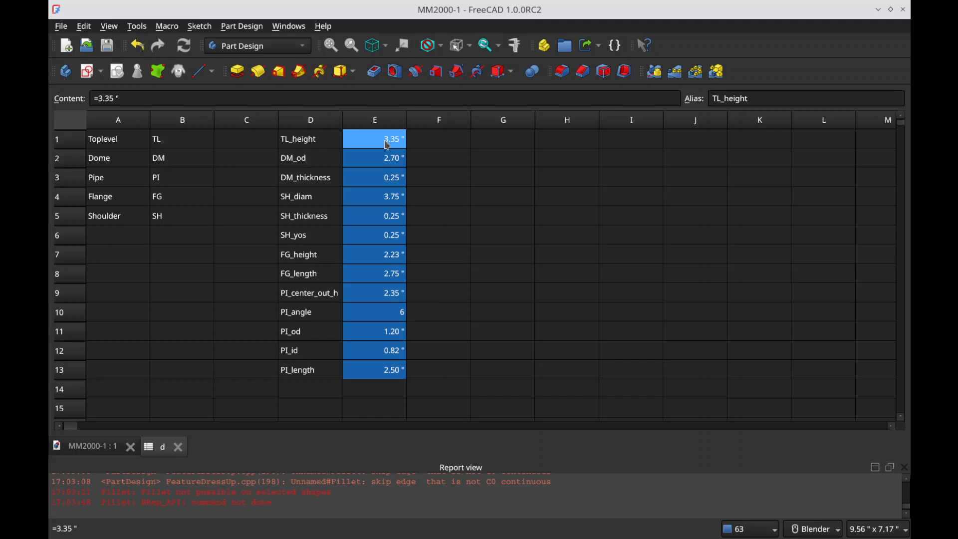
click(290, 26)
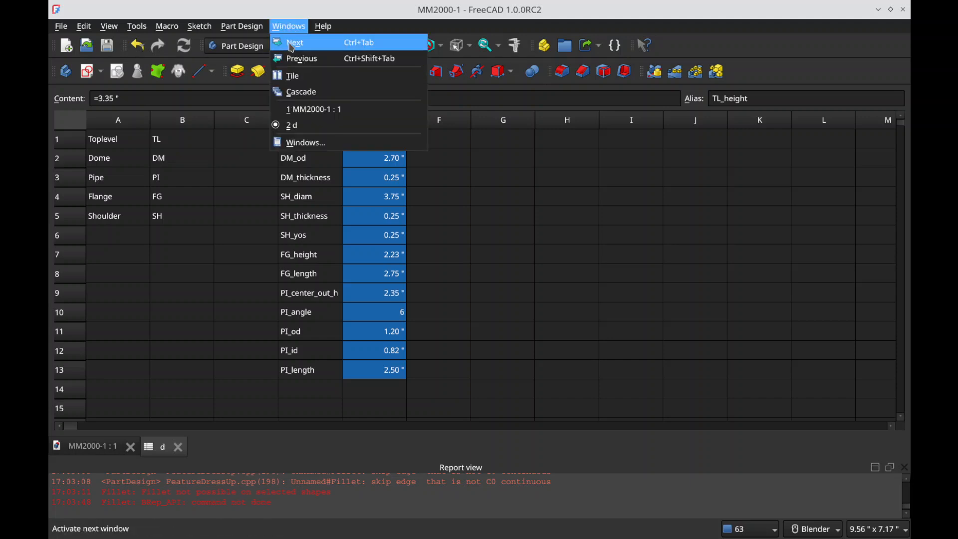
click(302, 77)
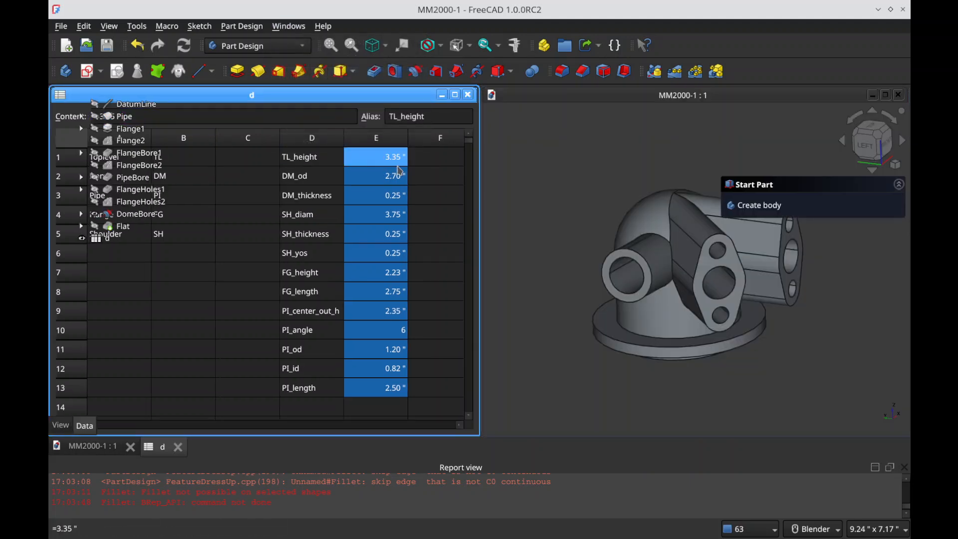
Step: Set the overall height TL_height to 4.5" in the spreadsheet
text(4.50 )
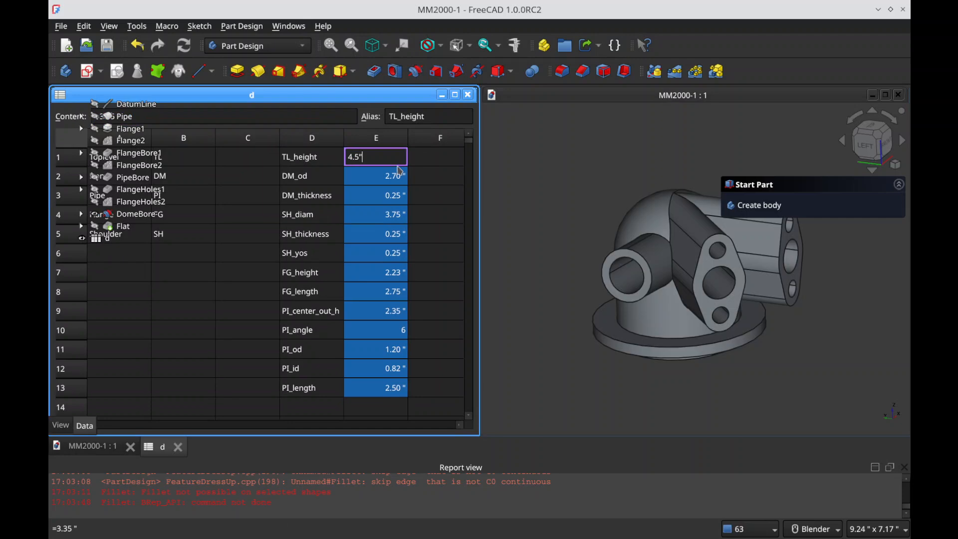
text(")
key(Return)
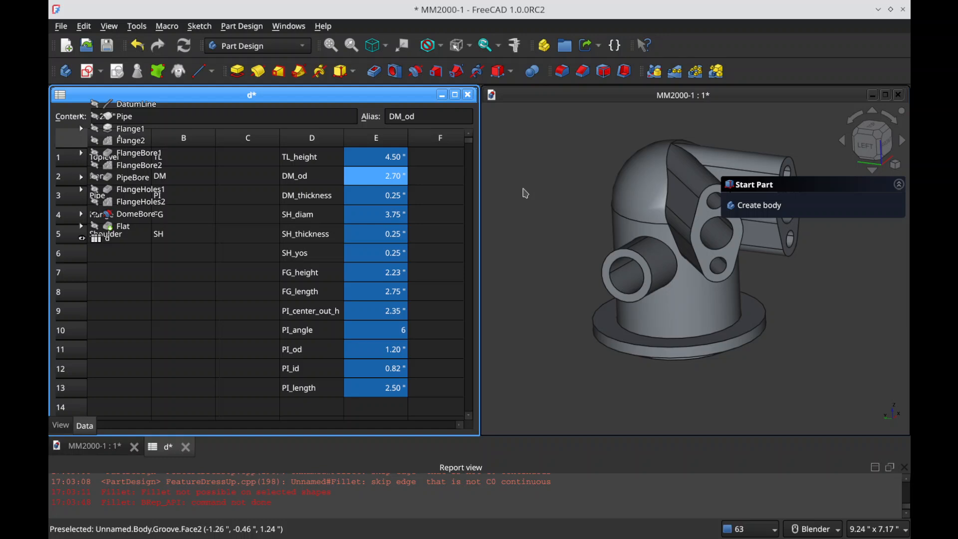
Step: Clear the old messages from the report view and look over the taller model
click(525, 202)
right_click(397, 486)
click(435, 459)
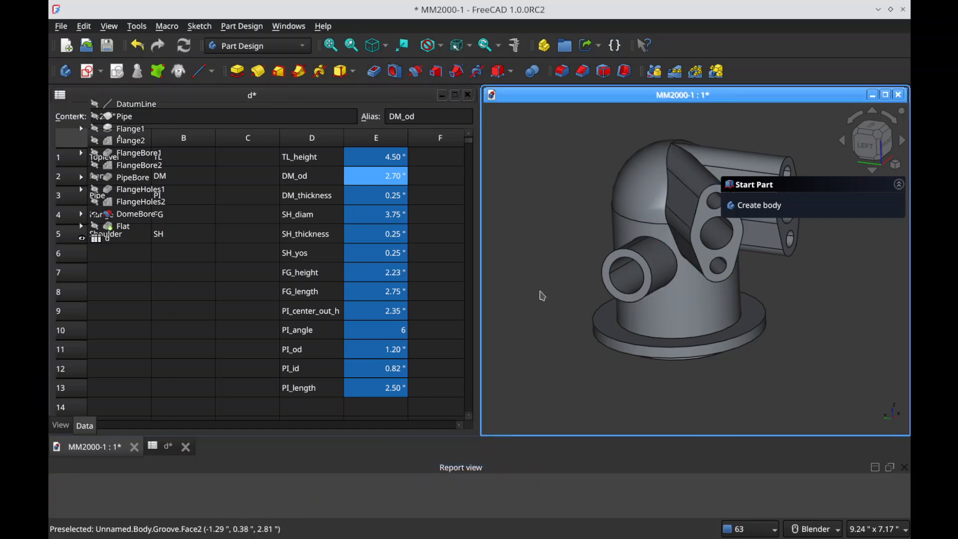
scroll(649, 239, down, 1)
scroll(655, 232, up, 2)
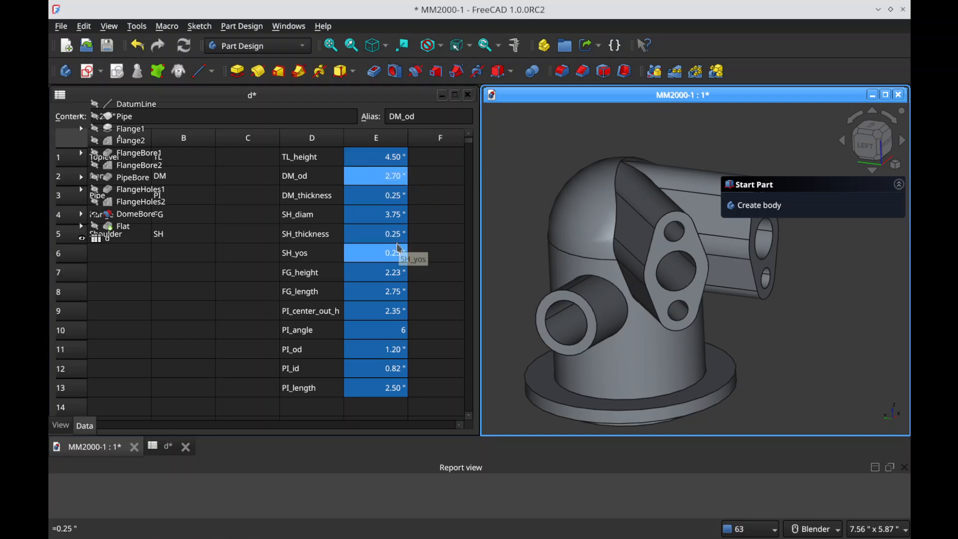
Step: Consult Section B-B of the Stage 2 drawing and set the pipe height PI_center_out_h to 3.5" in the spreadsheet
click(379, 312)
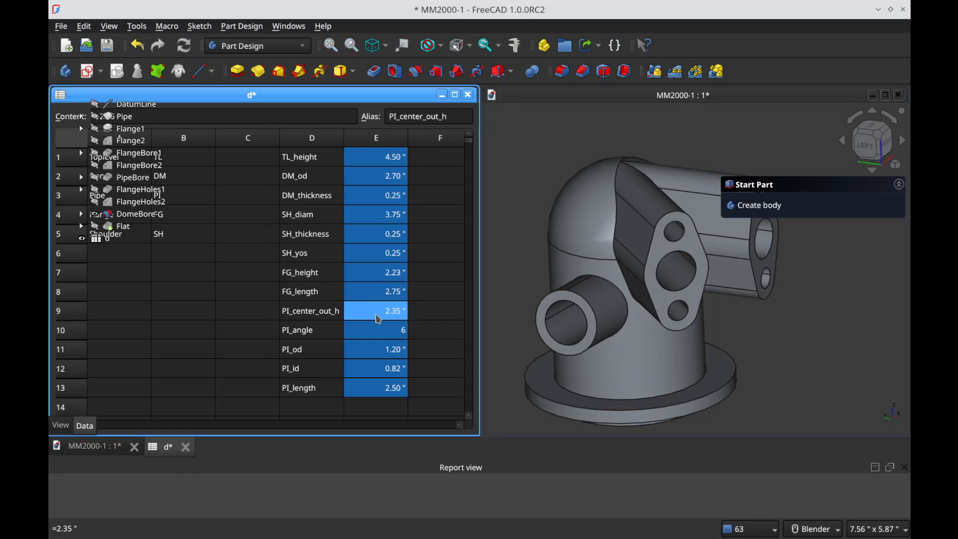
key(alt+Tab)
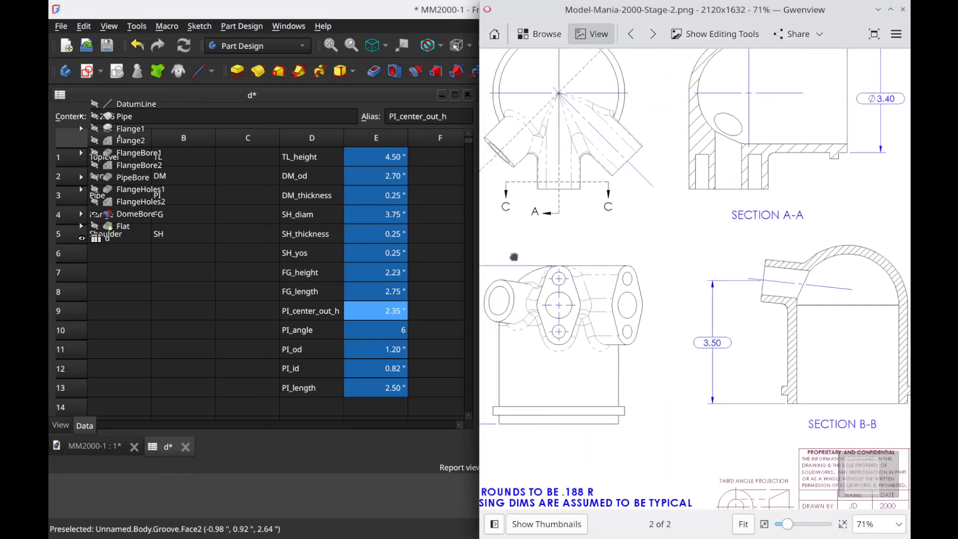
drag(514, 257, 377, 220)
key(alt+Tab)
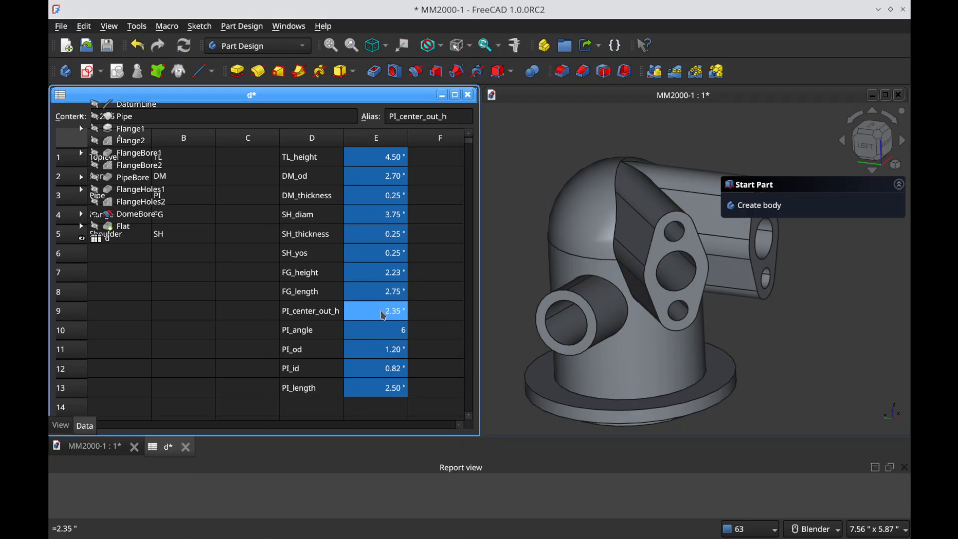
text(3.5)
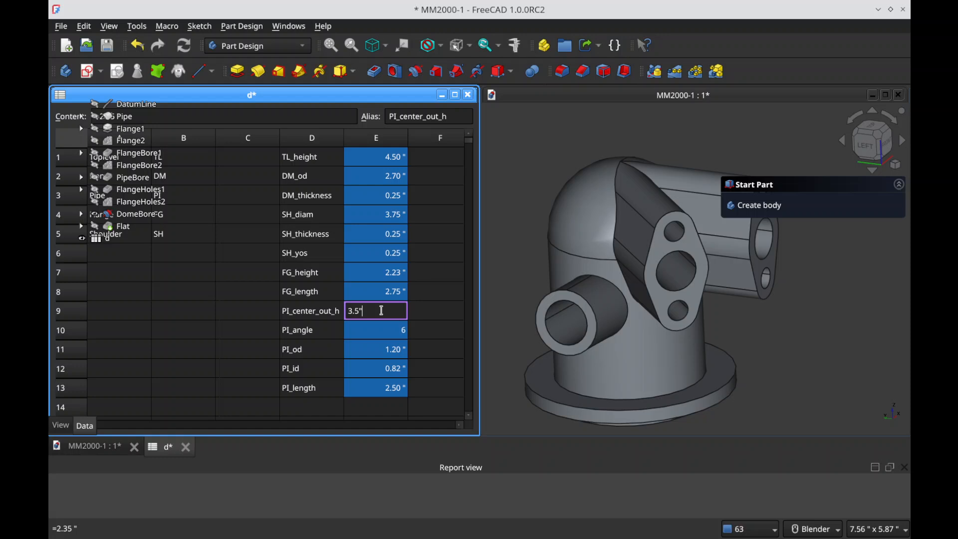
key(Return)
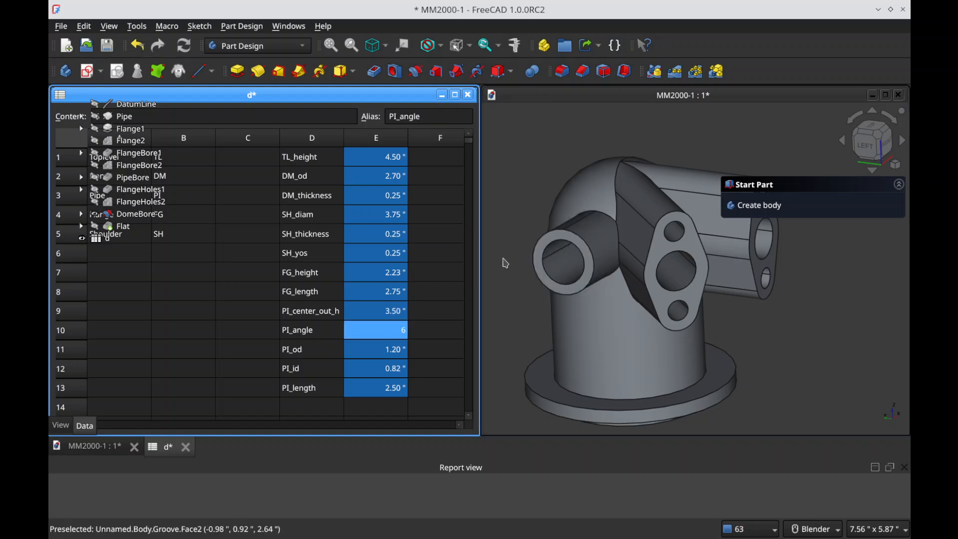
Step: Consult Section A-A of the Stage 2 drawing, save the document and set the dome diameter DM_od to 3.4"
key(alt+Tab)
drag(690, 255, 688, 375)
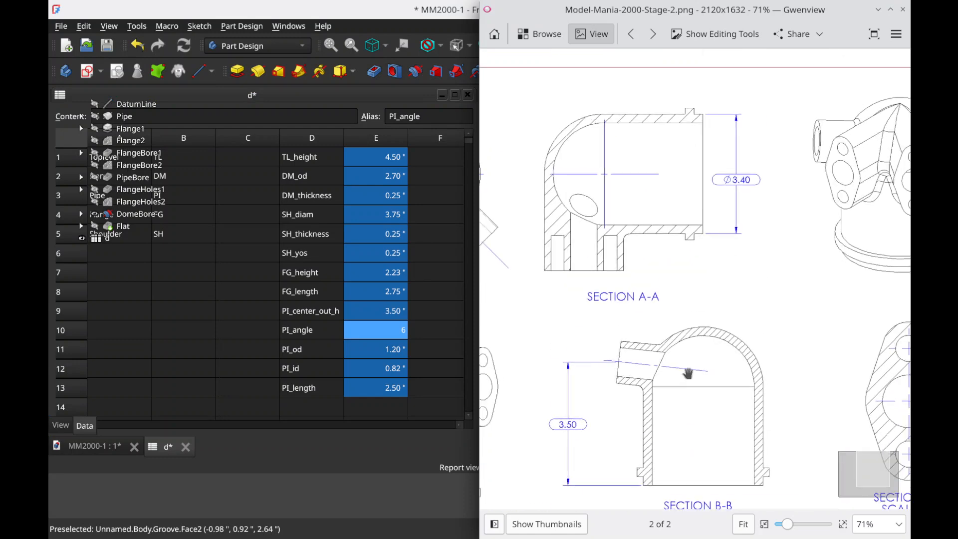
key(alt+Tab)
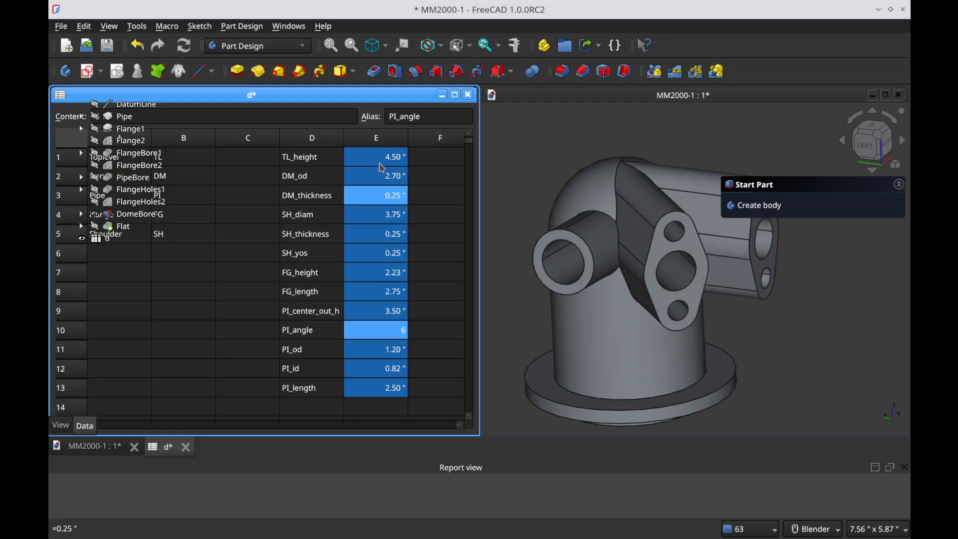
click(379, 181)
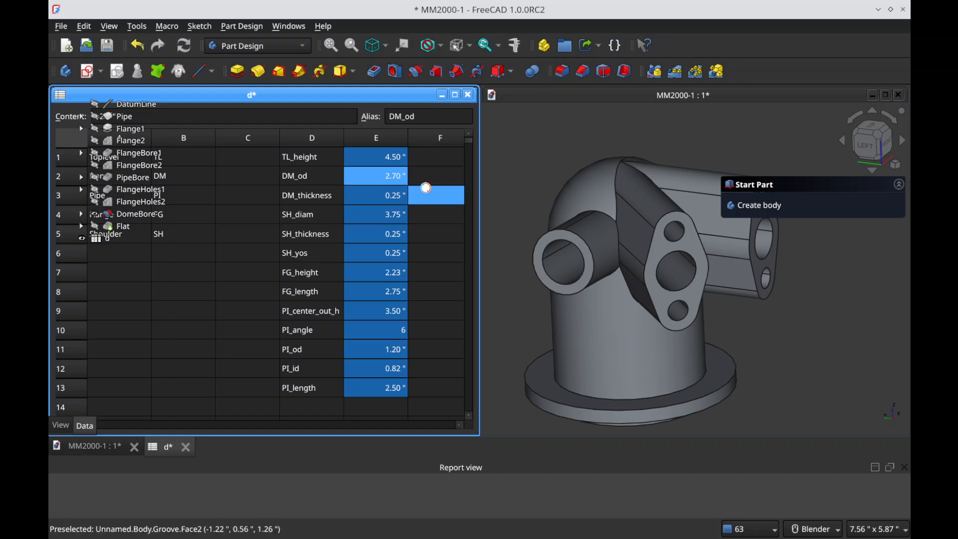
key(ctrl+s)
text(3.4)
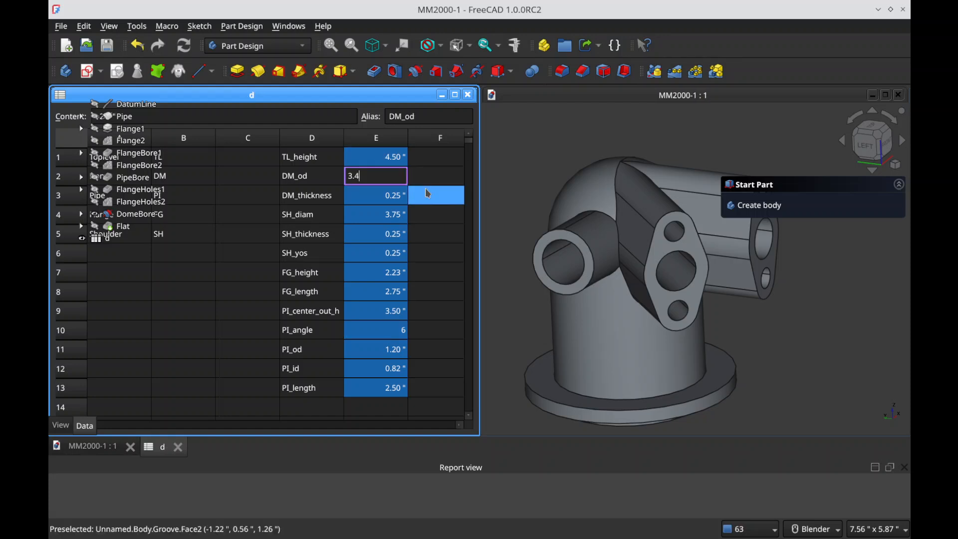
key(Return)
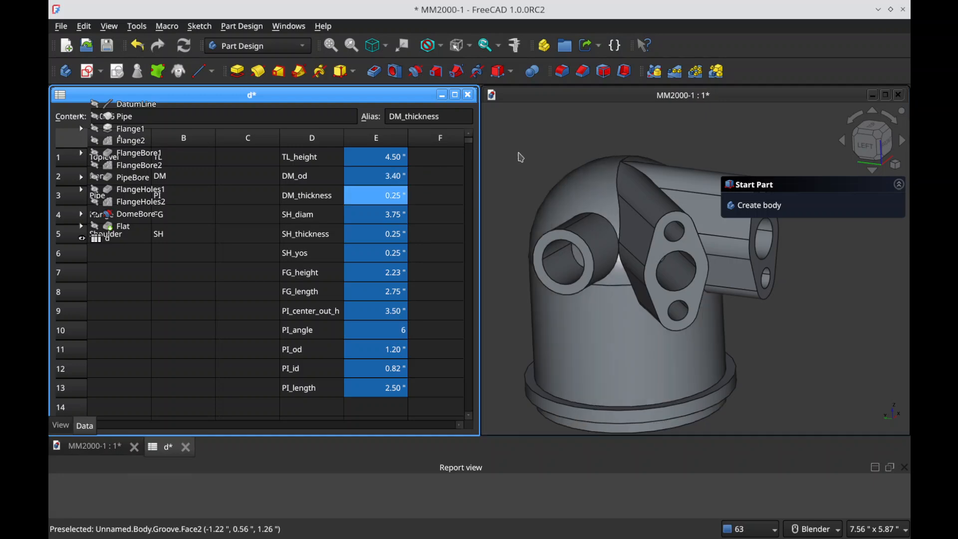
Step: Examine the updated model around the junctions between the flanged arms, the pipe and the enlarged dome
middle_drag(562, 246, 622, 333)
scroll(650, 184, up, 3)
middle_drag(628, 226, 625, 212)
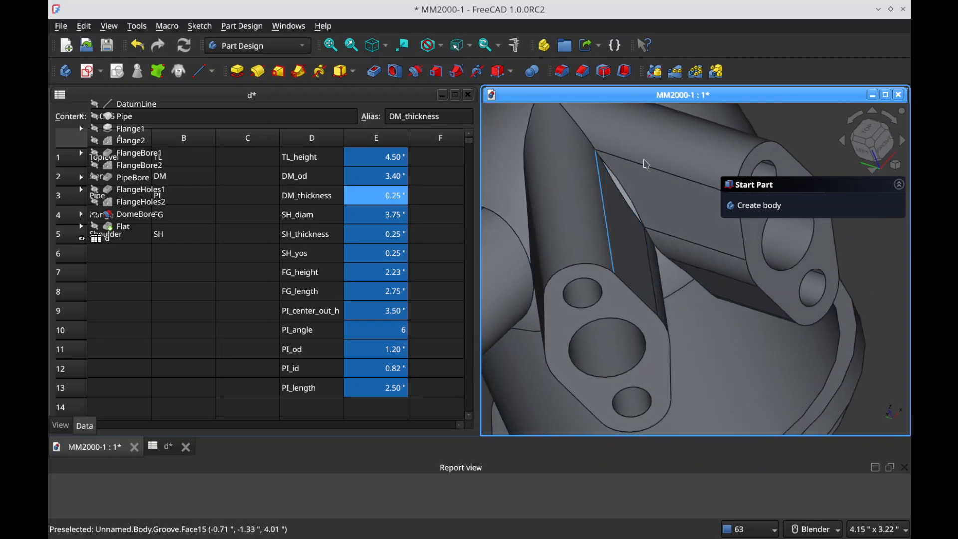
scroll(601, 270, down, 5)
middle_drag(594, 313, 683, 241)
scroll(670, 247, up, 2)
scroll(683, 200, down, 3)
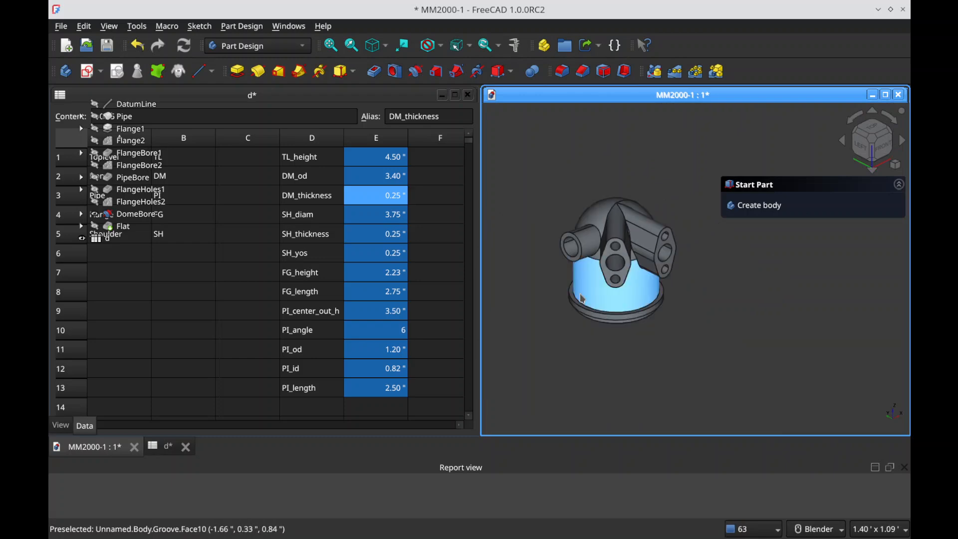
scroll(581, 294, up, 4)
scroll(594, 305, down, 3)
scroll(614, 233, up, 2)
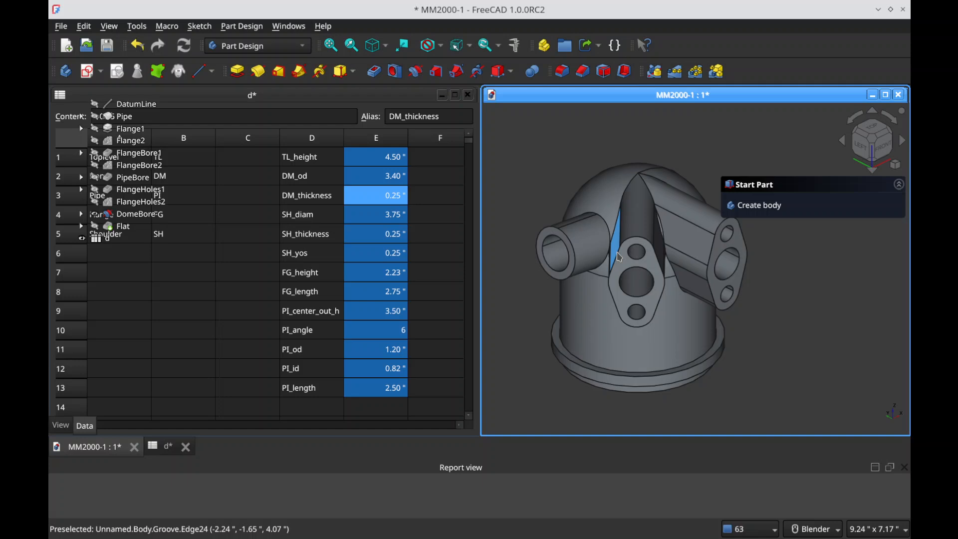
Step: Save the document with the Stage 2 dimensions
key(ctrl+s)
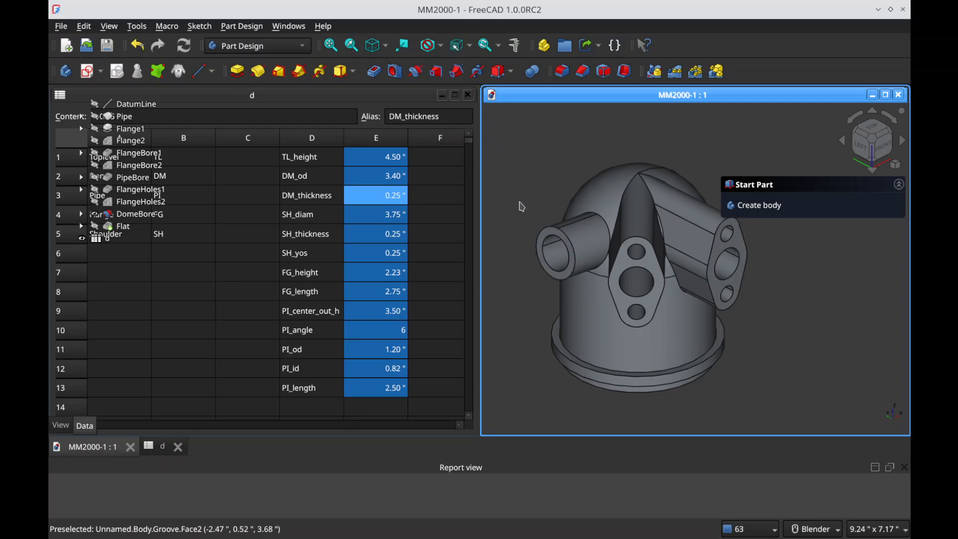
key(alt+Tab)
key(alt+Tab)
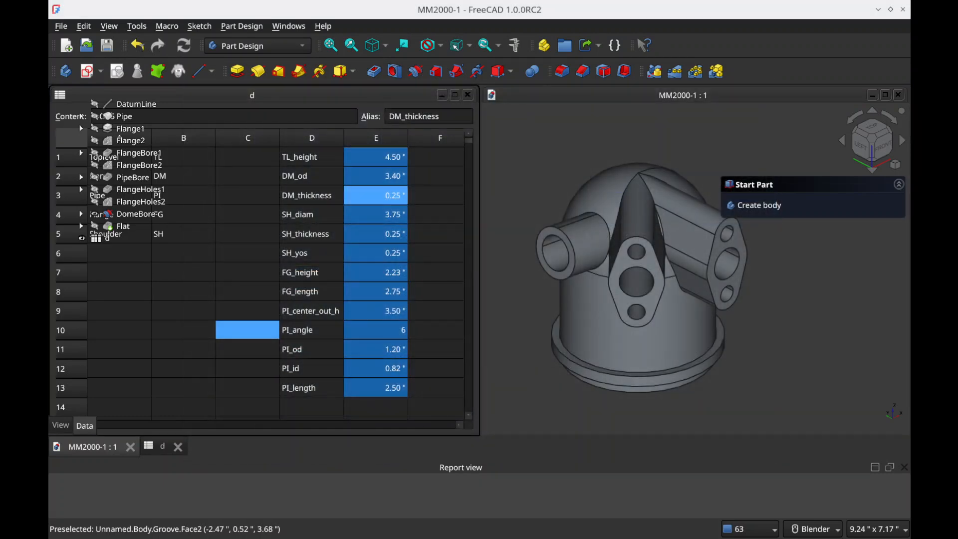